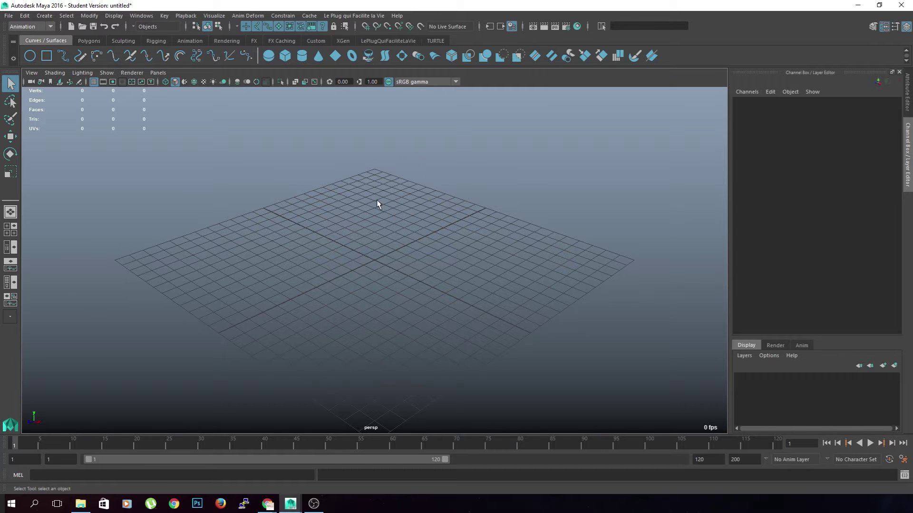
Create a polygon cylinder at the origin in the front view with radius 1, height 2 and 8 axis subdivisions.
left_click_drag(334, 265, 372, 274, "alt")
scroll(371, 269, "up", 4)
scroll(370, 269, "up", 3)
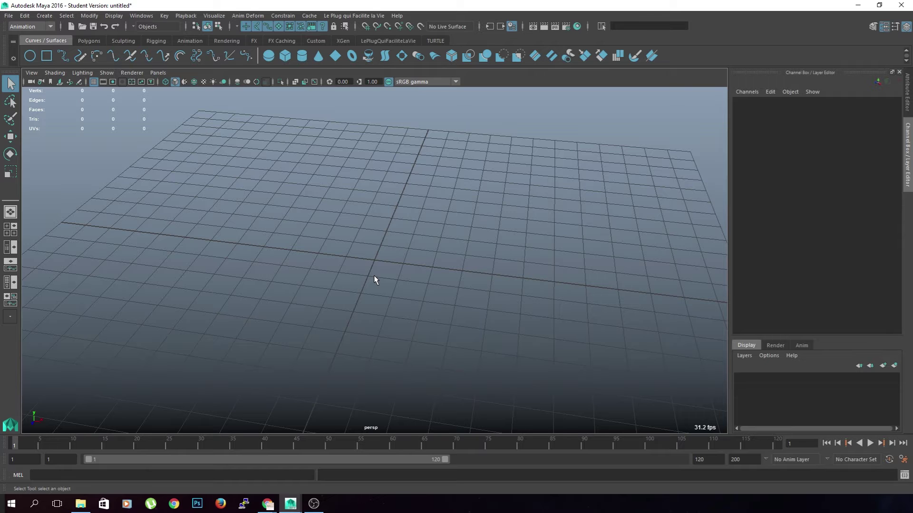
key("space")
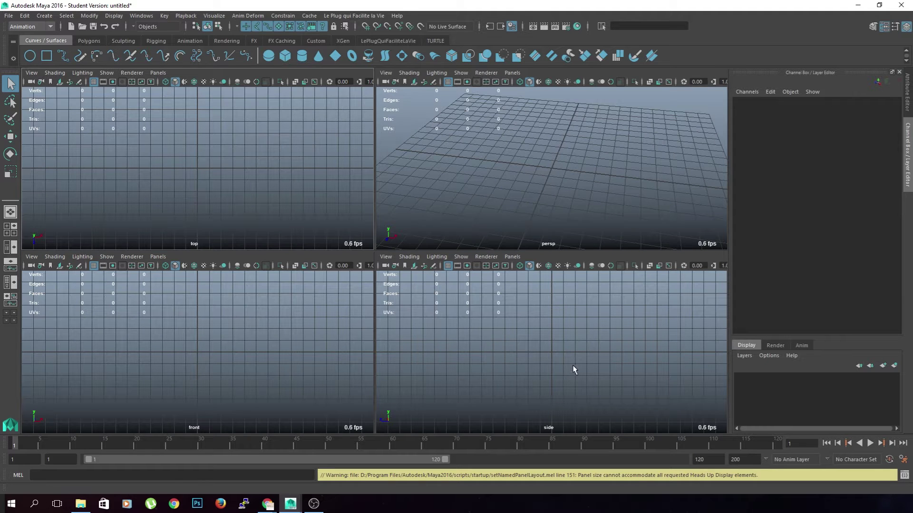
key("space")
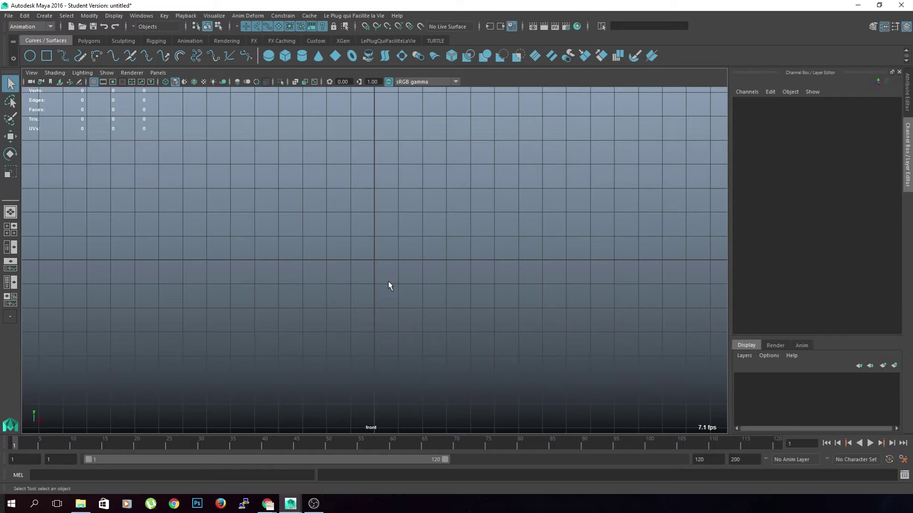
right_click_drag(358, 242, 327, 241, "shift")
left_click_drag(506, 128, 492, 129)
left_click(393, 244)
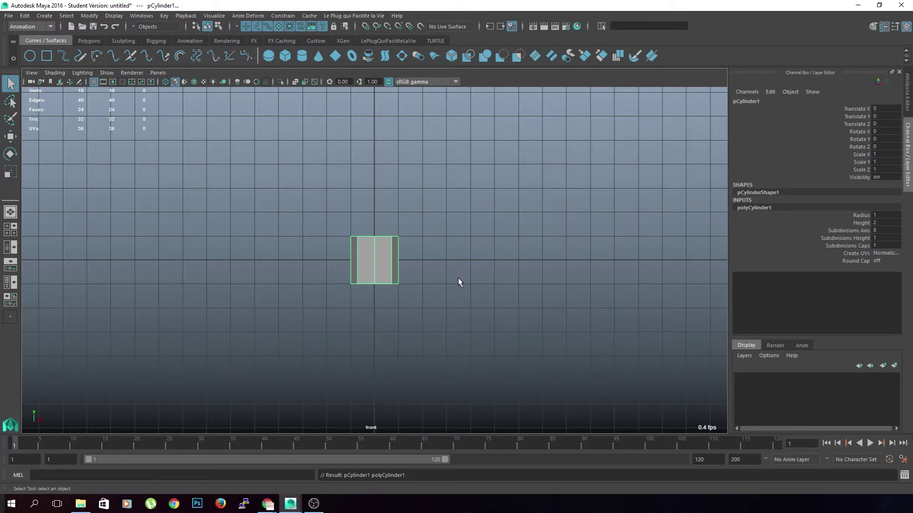
key("ctrl+z")
key("e")
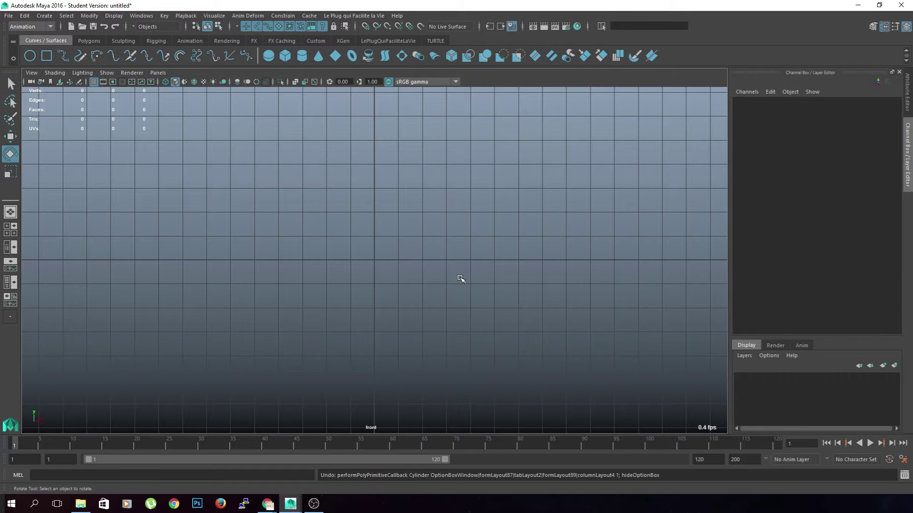
key("shift+z")
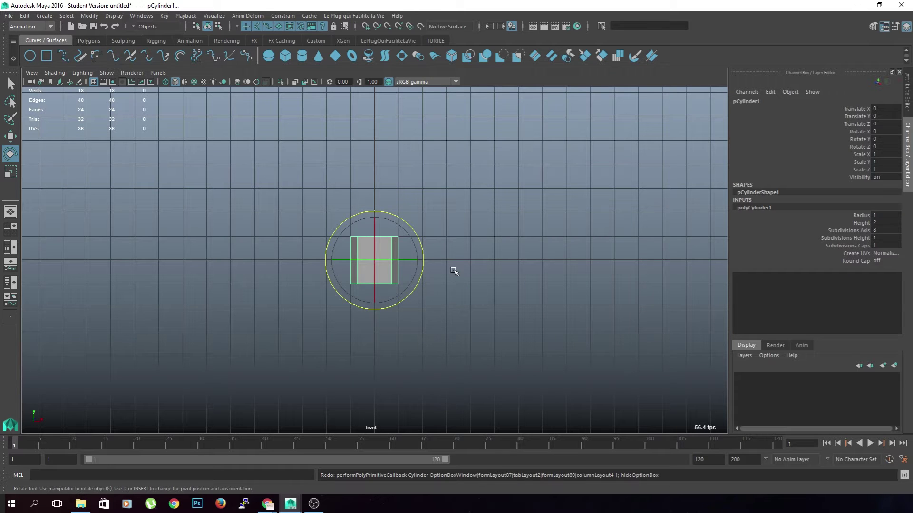
Rotate the cylinder to -90 degrees about Z so it lies horizontally in the front view.
left_click_drag(416, 242, 418, 282)
key("ctrl+z")
left_click_drag(414, 245, 383, 305)
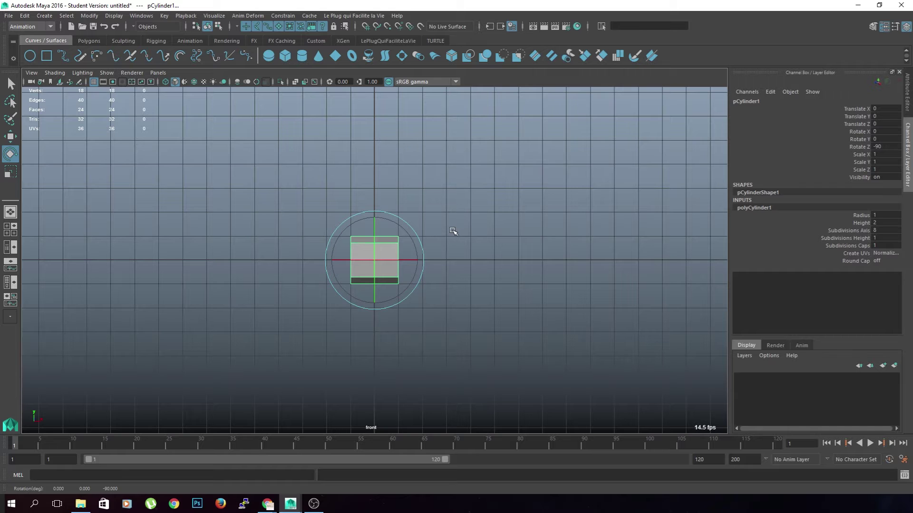
key("g")
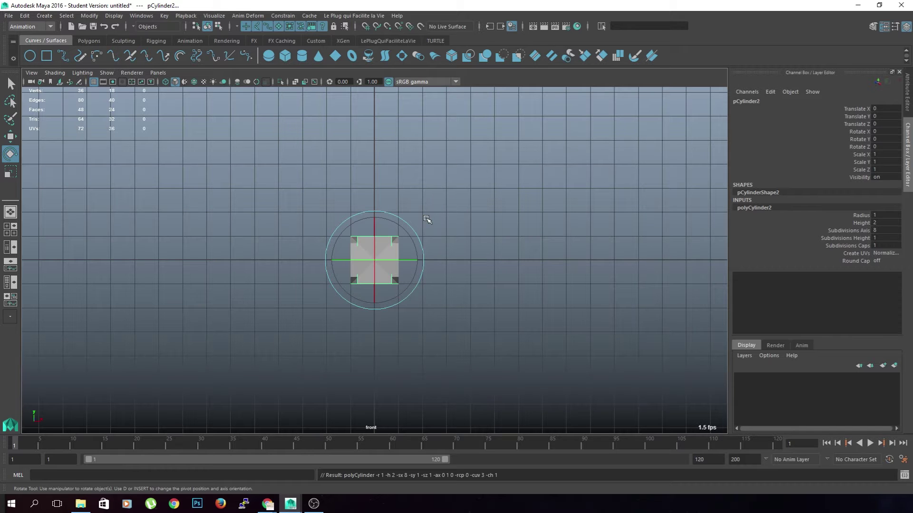
key("g")
key("ctrl+z")
key("ctrl+z")
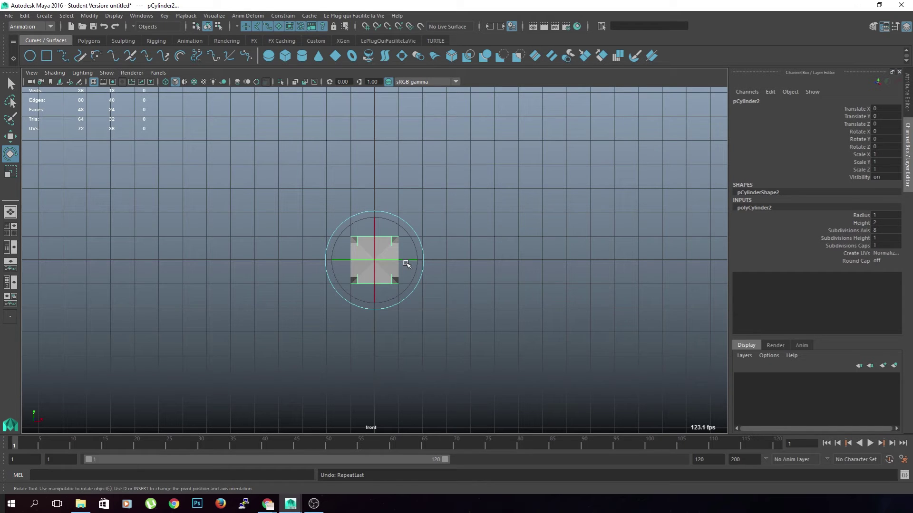
Move the cylinder to about X 1.98, Y 5.08 and scale it uniformly to about 0.634.
key("w")
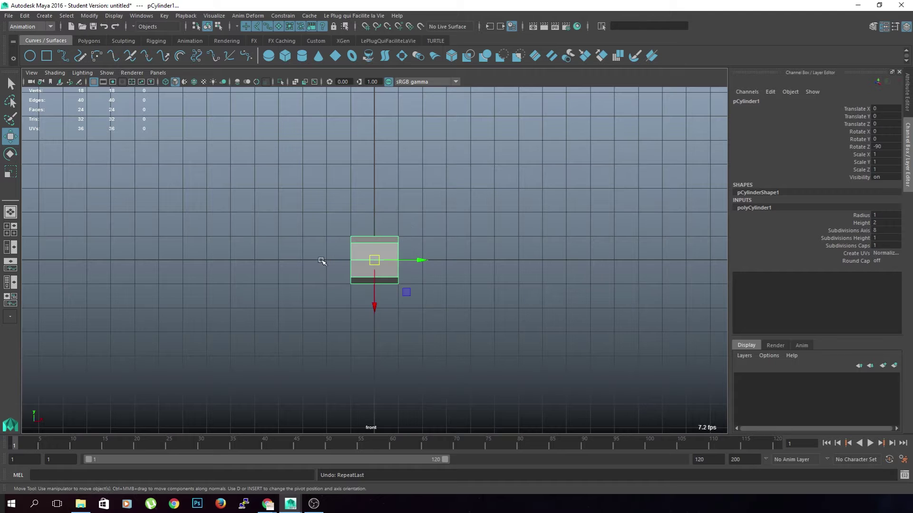
middle_click_drag(406, 291, 453, 172)
key("s")
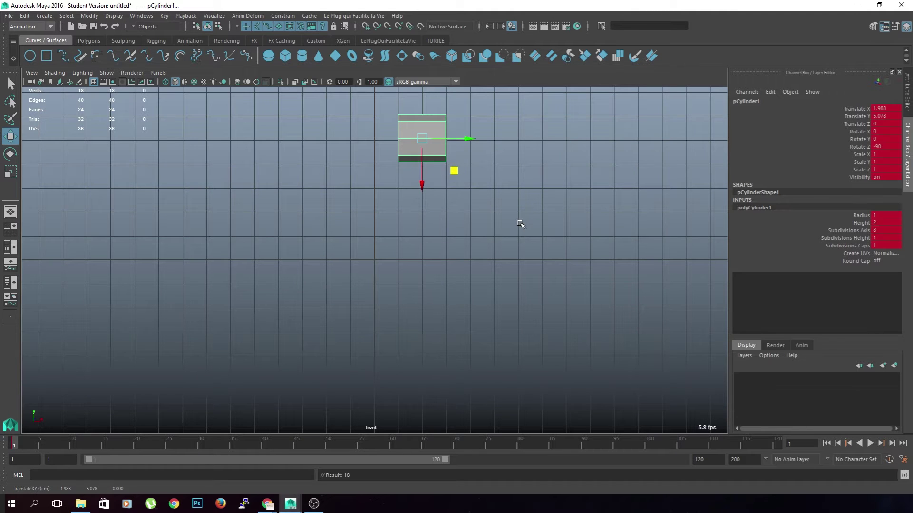
key("r")
middle_click_drag(464, 212, 461, 273)
scroll(499, 201, "up", 3)
scroll(457, 244, "up", 4)
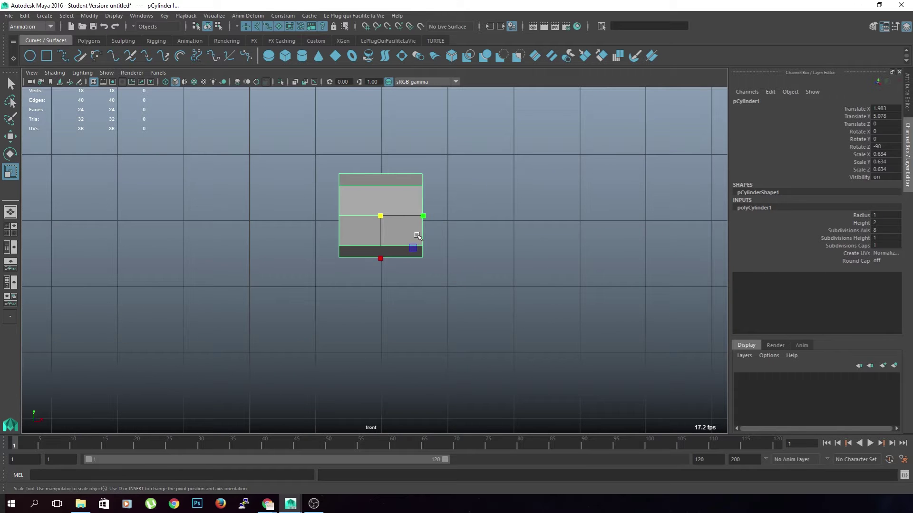
Lengthen the cylinder by moving all eight triangular faces of one end cap outward along its axis.
right_click_drag(406, 228, 407, 265)
scroll(408, 265, "down", 5)
scroll(407, 265, "up", 2)
key("space")
key("space")
left_click_drag(572, 166, 396, 272, "alt")
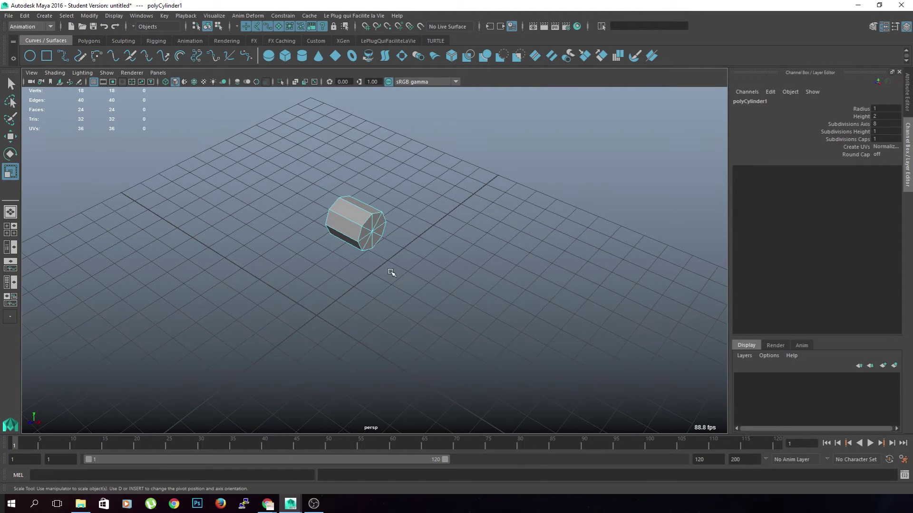
right_click_drag(378, 230, 388, 266)
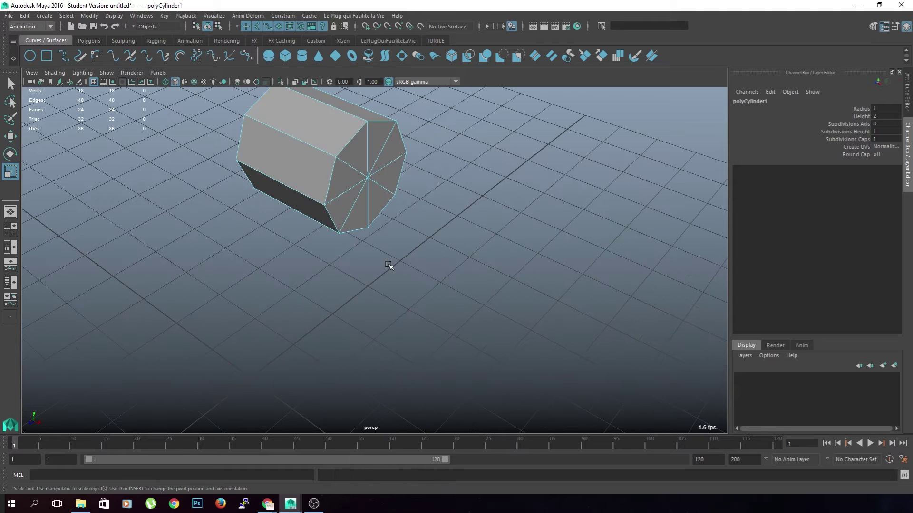
left_click(362, 205)
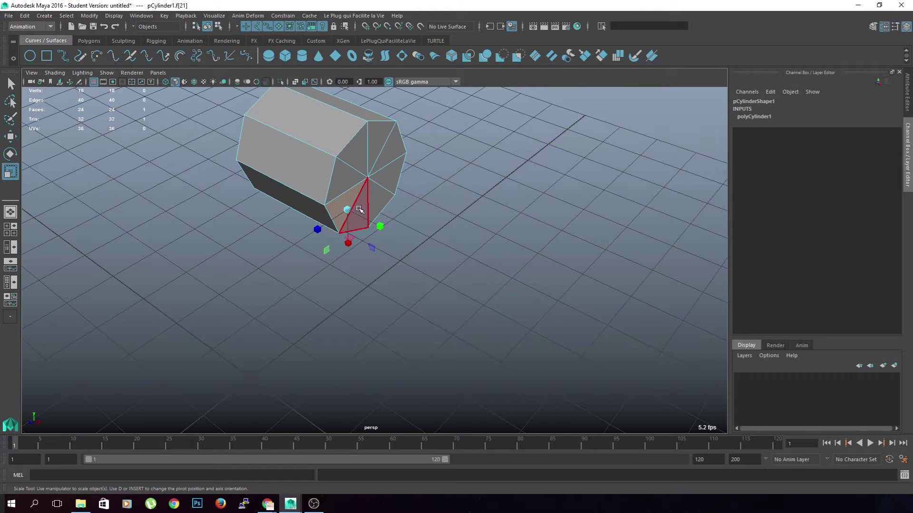
left_click(364, 206, "shift")
key("q")
left_click(371, 201, "shift")
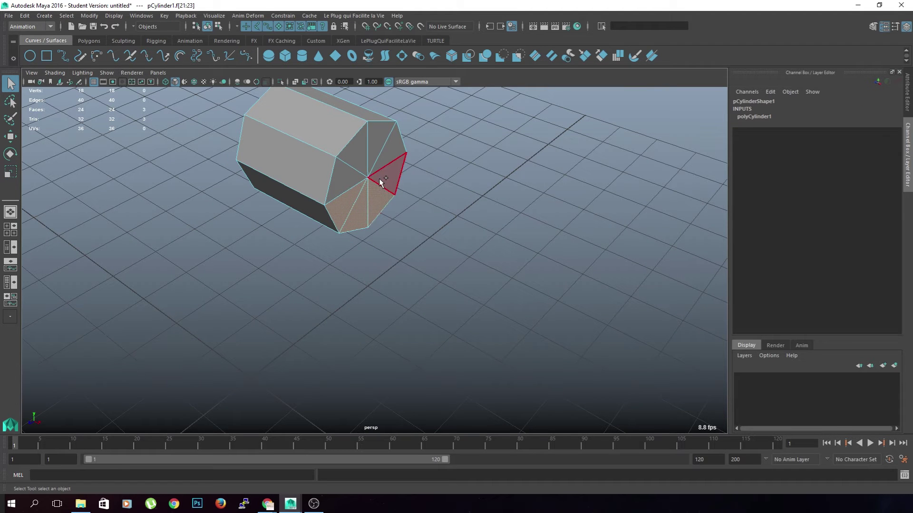
left_click(380, 179, "shift")
left_click(384, 156, "shift")
left_click(373, 151, "shift")
left_click(348, 183, "shift")
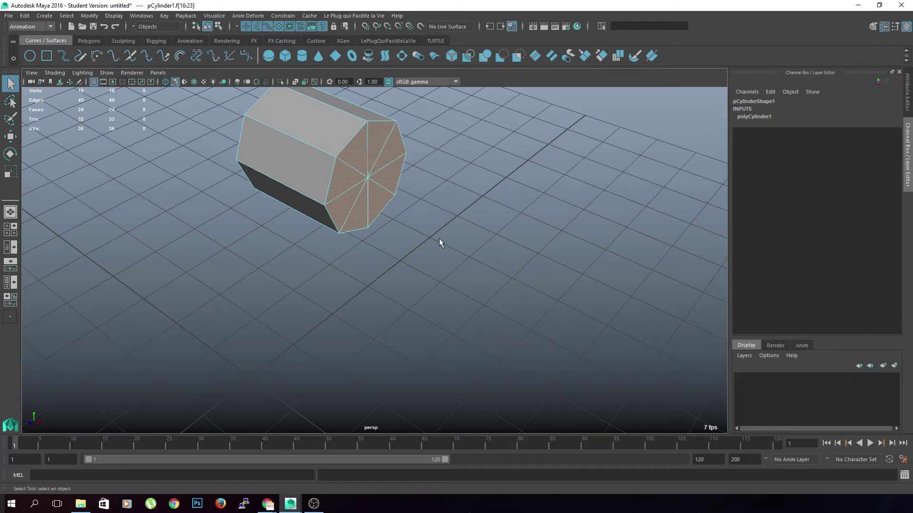
key("w")
scroll(438, 238, "down", 5)
left_click_drag(478, 200, 613, 177)
scroll(516, 300, "down", 3)
left_click_drag(516, 301, 495, 266, "alt")
left_click_drag(534, 209, 497, 216)
Select all the cylinder's faces and scale them down across its thickness, keeping the length, to make it slimmer.
left_click_drag(453, 240, 406, 305, "alt")
scroll(467, 265, "up", 5)
scroll(467, 266, "down", 5)
double_click(406, 304, "shift")
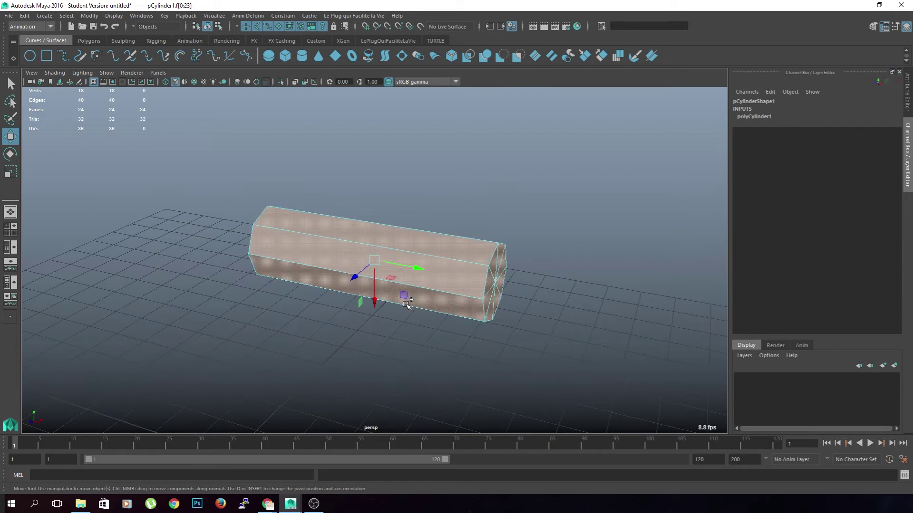
key("r")
left_click_drag(402, 296, 397, 288)
key("ctrl+z")
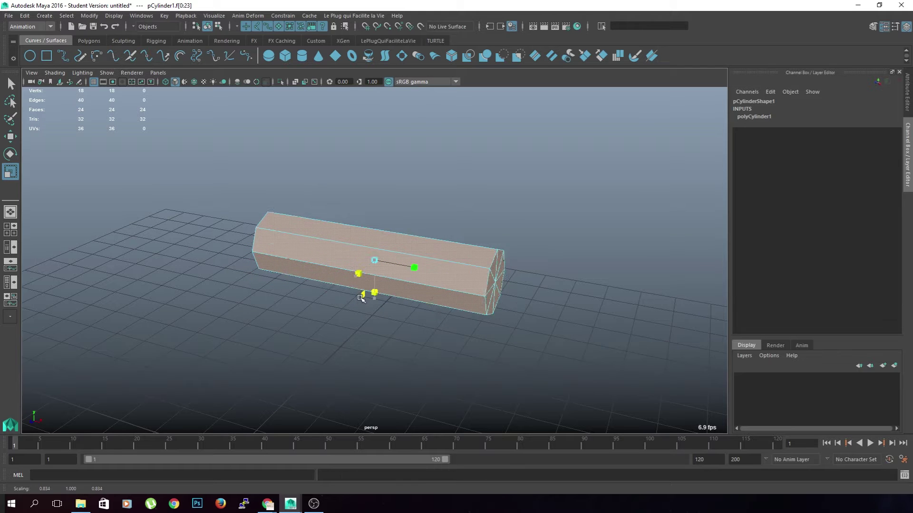
left_click_drag(360, 291, 414, 380, "alt")
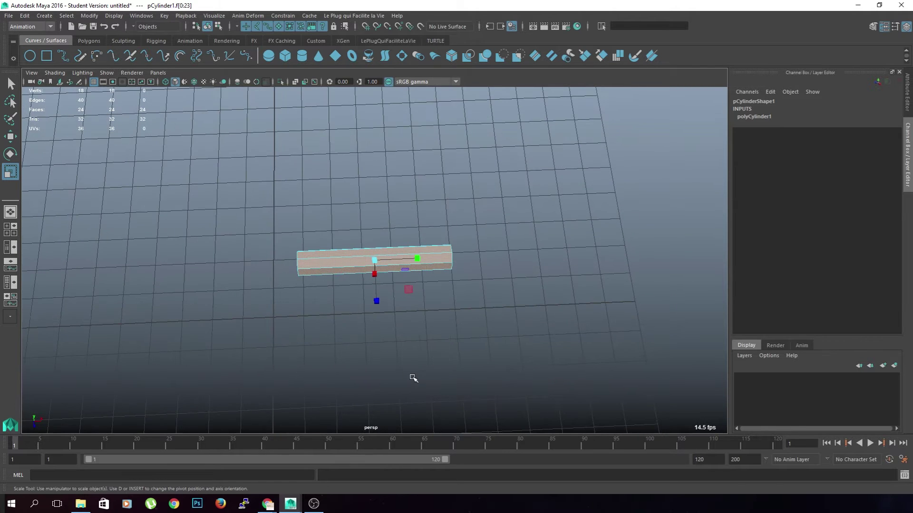
Insert one edge loop around the exact middle of the cylinder's length with the Multi-Cut tool.
key("f")
scroll(411, 372, "down", 4)
left_click(475, 383)
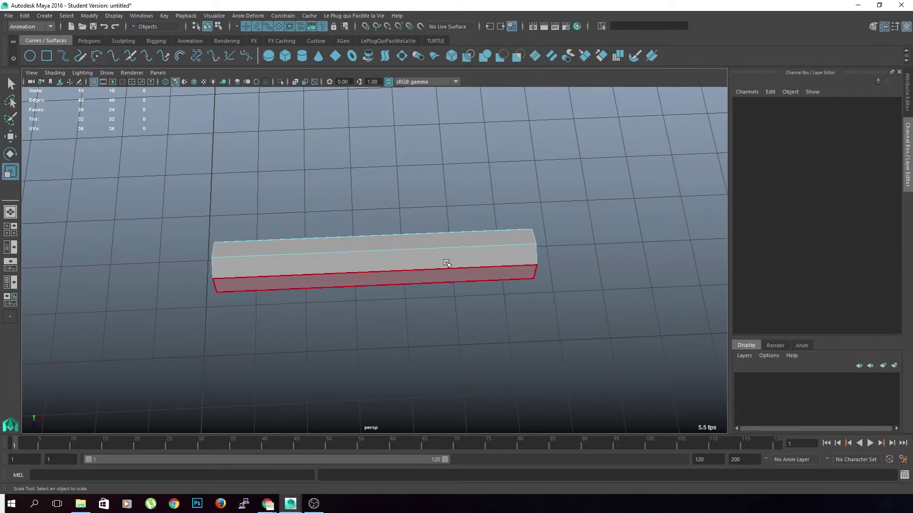
left_click(448, 263)
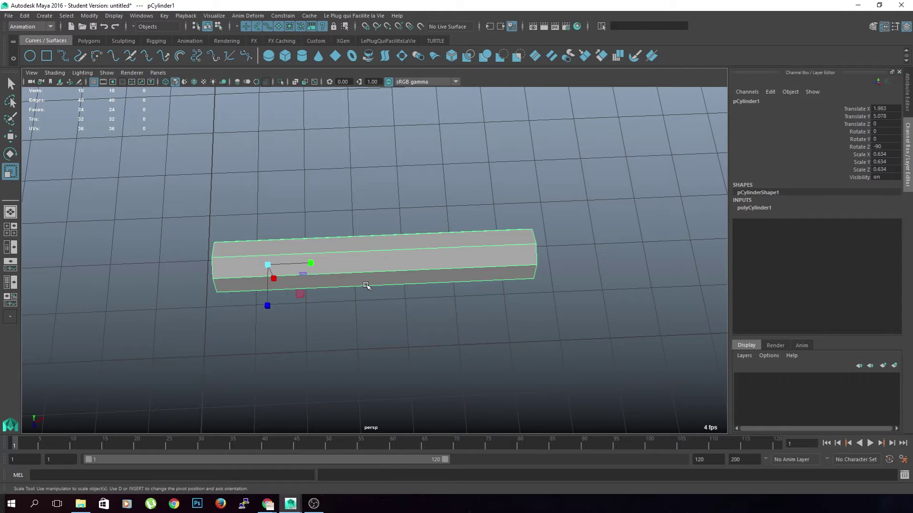
right_click_drag(366, 285, 299, 285, "shift")
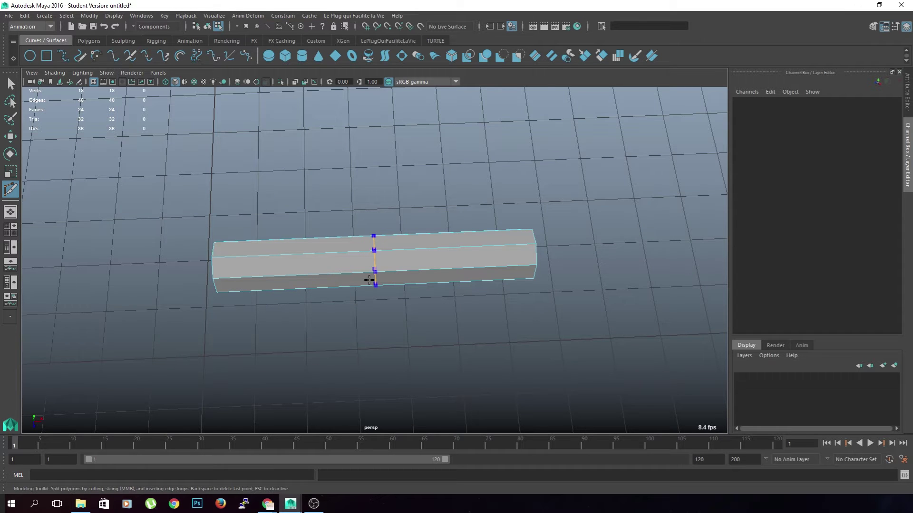
middle_click(369, 281, "ctrl")
middle_click(369, 280, "ctrl")
key("ctrl+z")
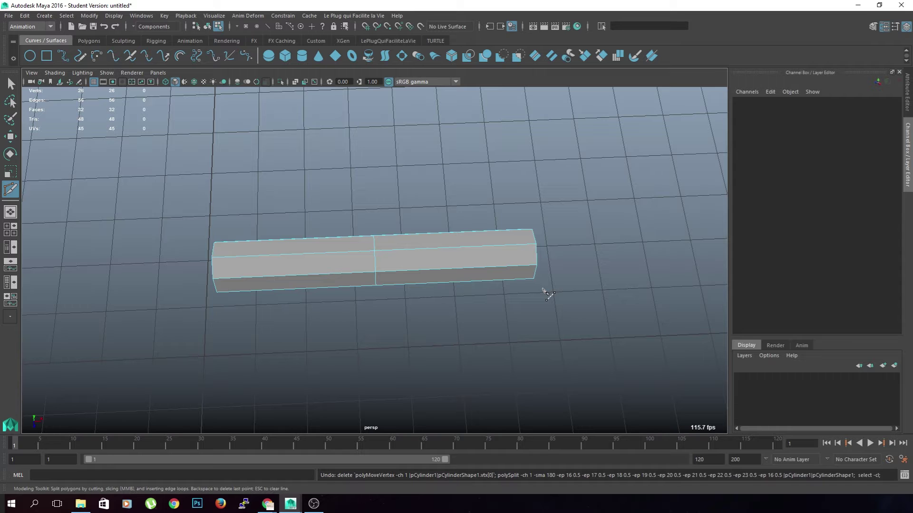
scroll(500, 319, "down", 2)
key("q")
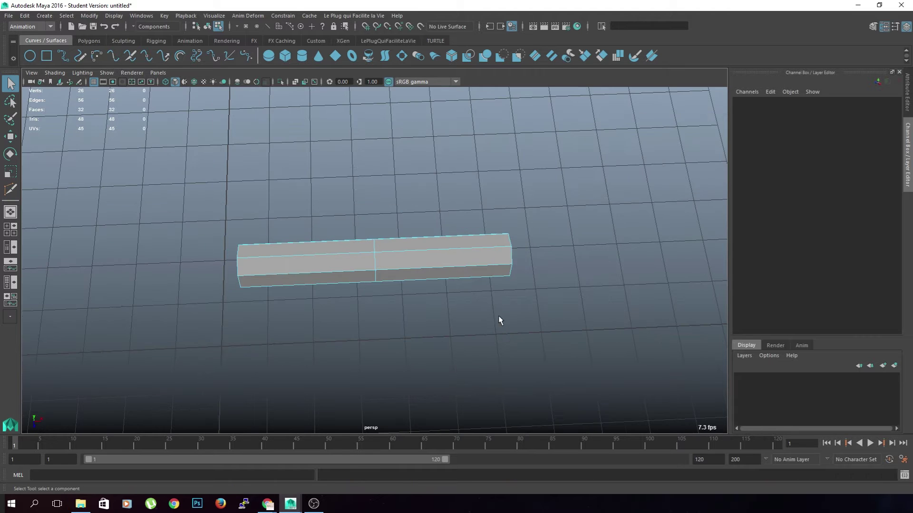
Select the eight faces of the lengthened end cap and scale them down to taper that half of the cylinder.
scroll(482, 323, "up", 4)
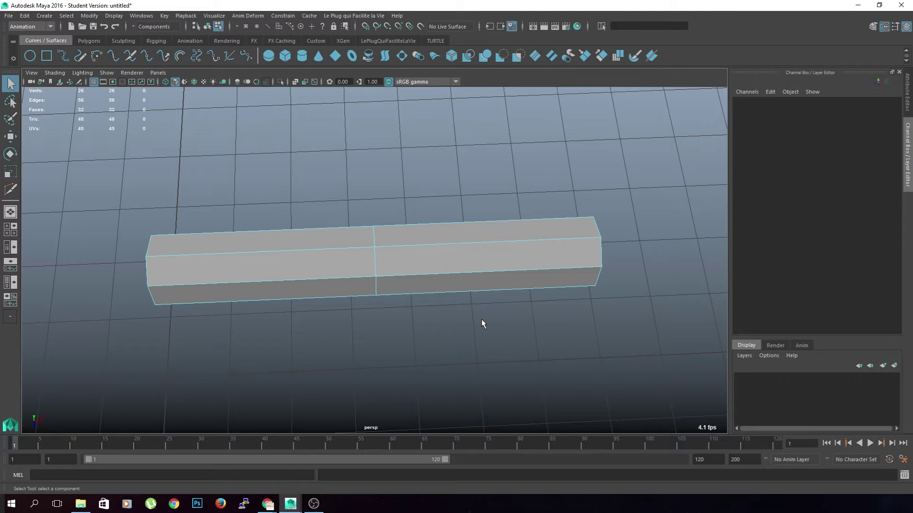
left_click_drag(542, 312, 473, 264, "alt")
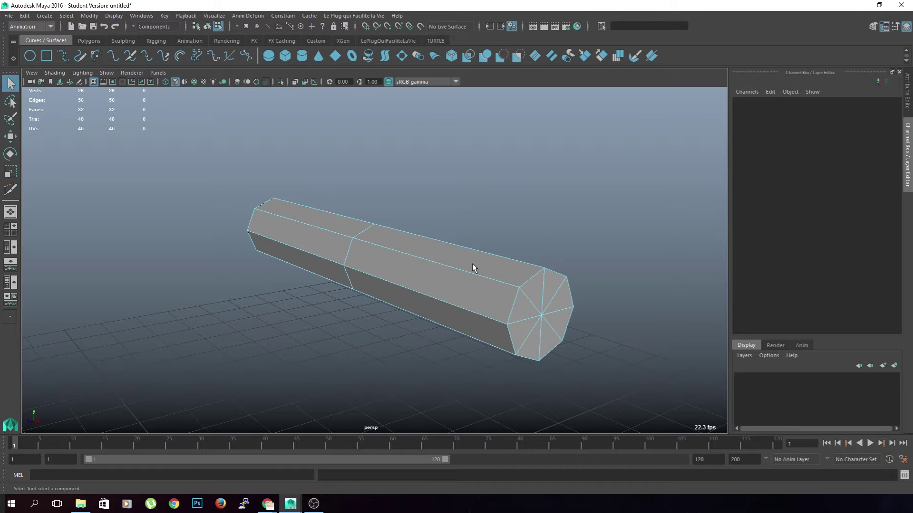
left_click_drag(522, 212, 411, 270, "alt")
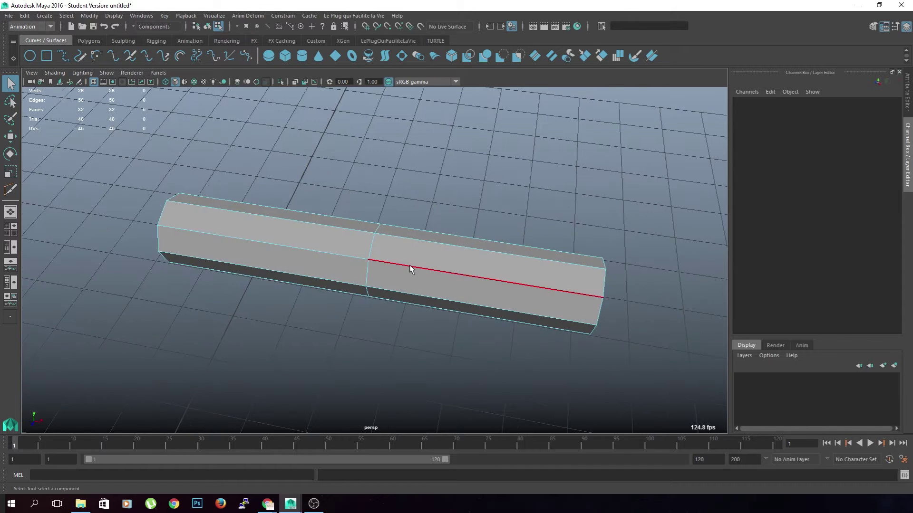
scroll(411, 269, "down", 3)
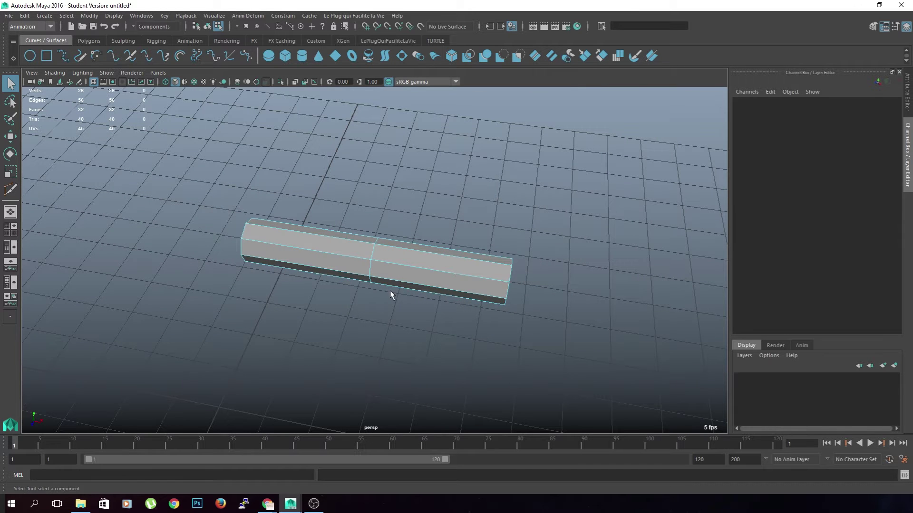
left_click_drag(518, 318, 400, 304, "alt")
right_click_drag(377, 334, 376, 261)
left_click_drag(374, 281, 391, 255, "alt")
left_click(437, 268, "shift")
left_click(460, 254, "shift")
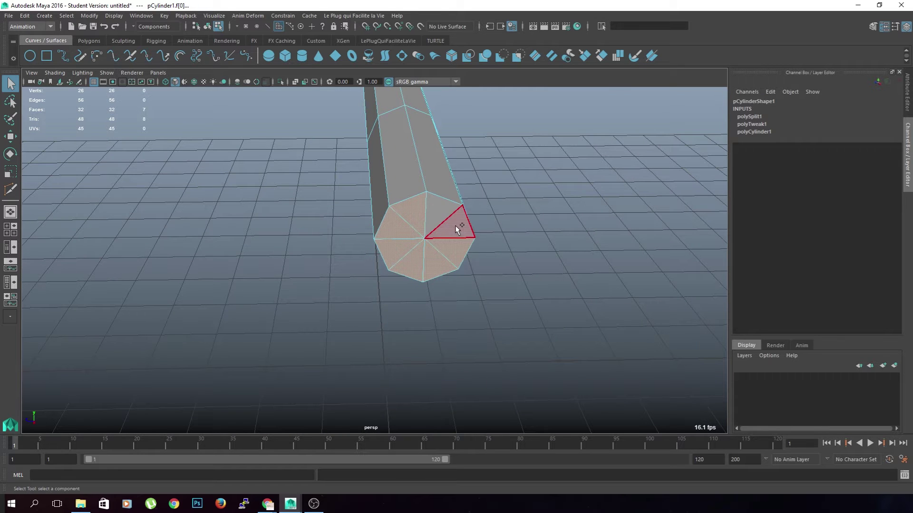
left_click(455, 225, "shift")
left_click(438, 210, "shift")
key("r")
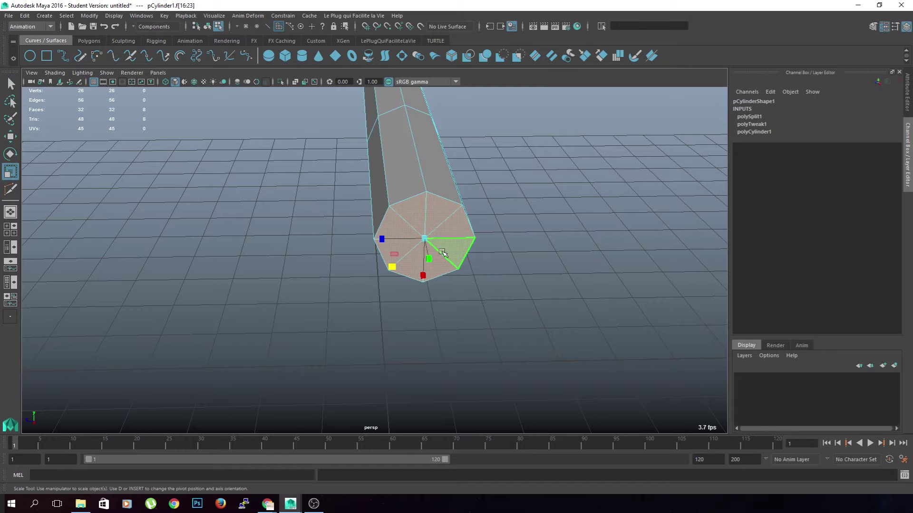
left_click_drag(424, 239, 466, 265)
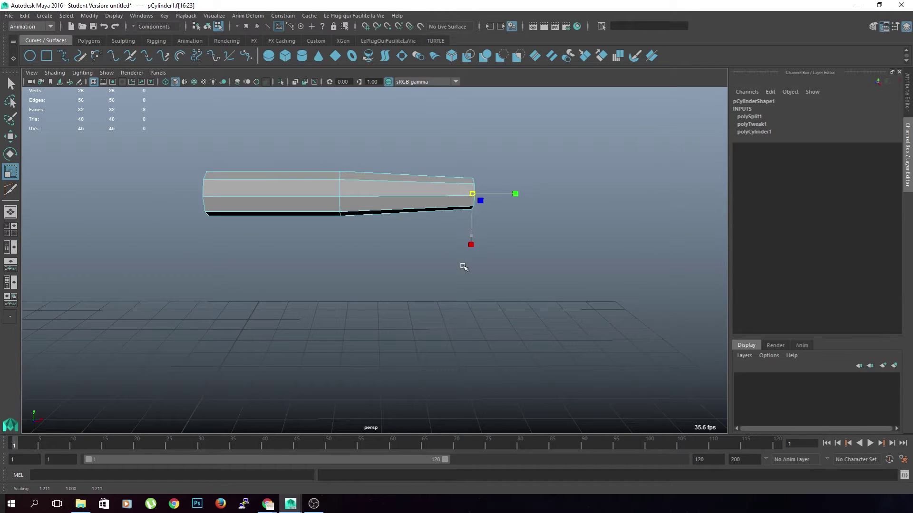
Try to scale the cylinder's middle edge loop uniformly.
key("a")
right_click_drag(384, 230, 384, 215)
double_click(507, 267)
left_click_drag(374, 260, 400, 261)
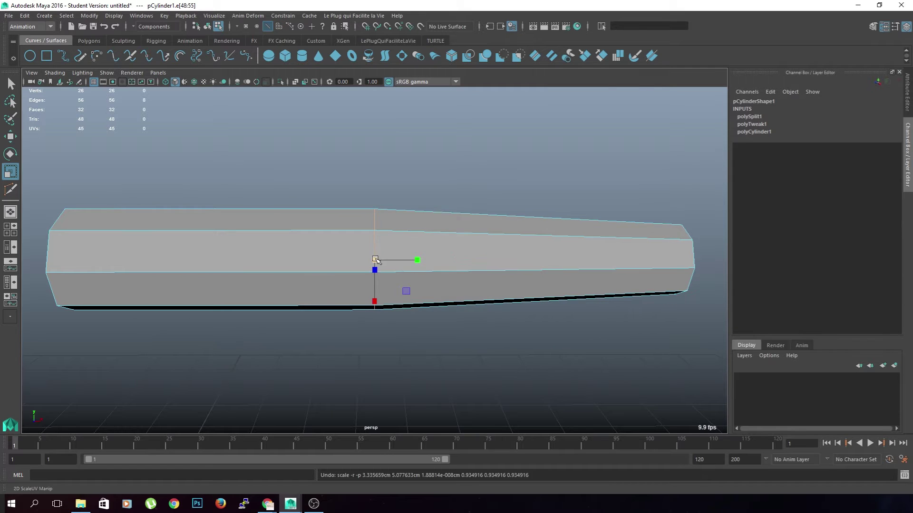
key("ctrl+z")
key("ctrl+z")
Try to insert an edge loop close to each side of the cylinder's middle loop with the Multi-Cut tool.
left_click_drag(600, 286, 572, 311, "alt")
middle_click_drag(572, 311, 565, 310)
left_click_drag(561, 314, 372, 343, "alt")
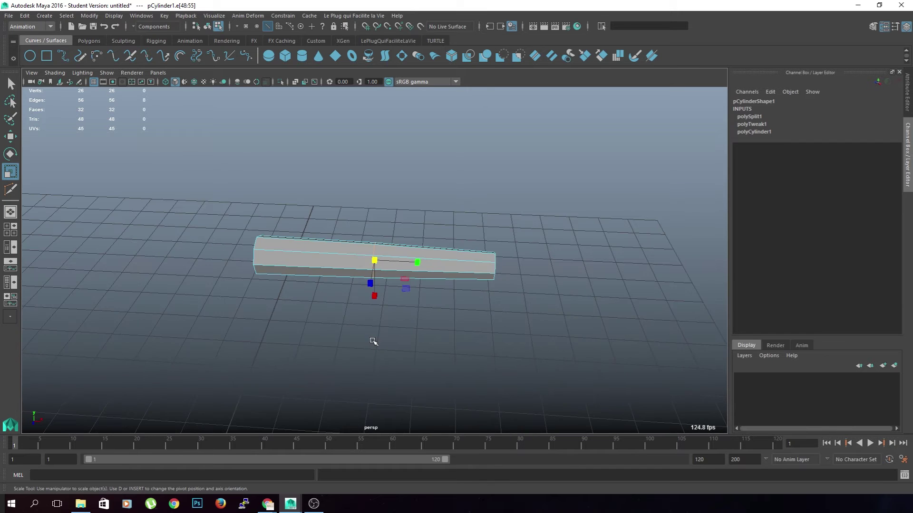
scroll(380, 342, "up", 5)
right_click_drag(369, 231, 421, 205)
left_click(413, 266)
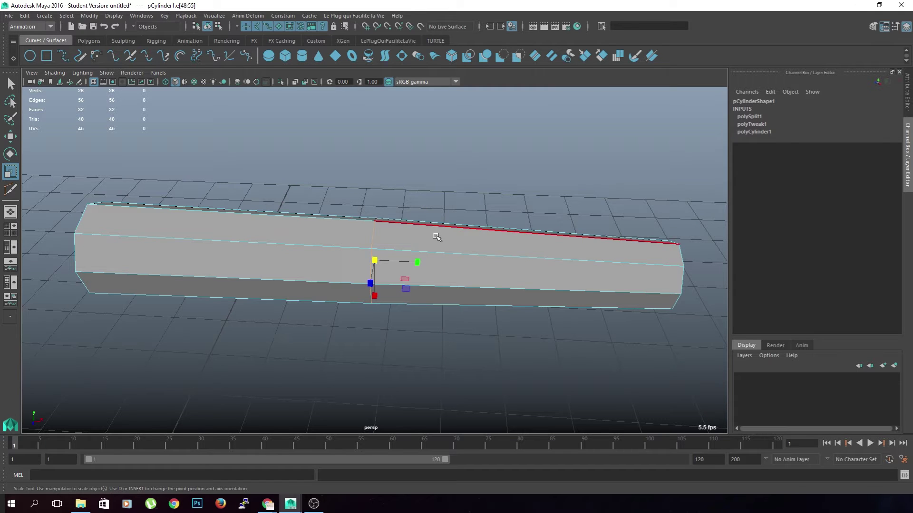
right_click_drag(466, 245, 424, 244, "shift")
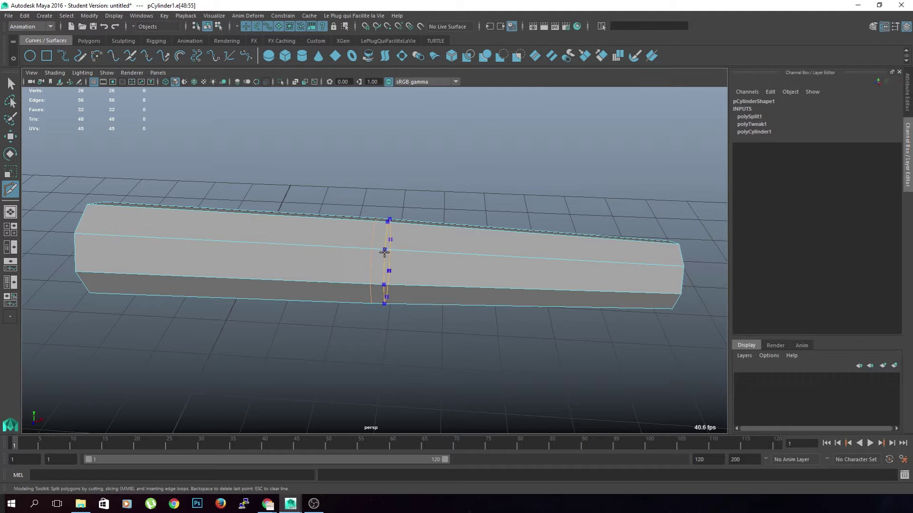
left_click(380, 250, "ctrl")
left_click(364, 248, "ctrl")
Undo the two edge loops inserted right beside the middle loop.
left_click_drag(408, 329, 404, 355, "alt")
scroll(404, 354, "up", 4)
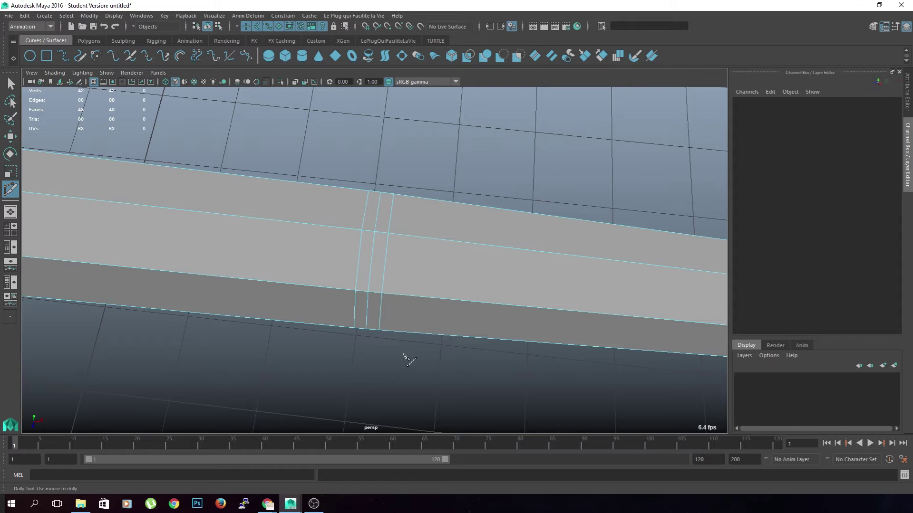
left_click(355, 290)
right_click(358, 307)
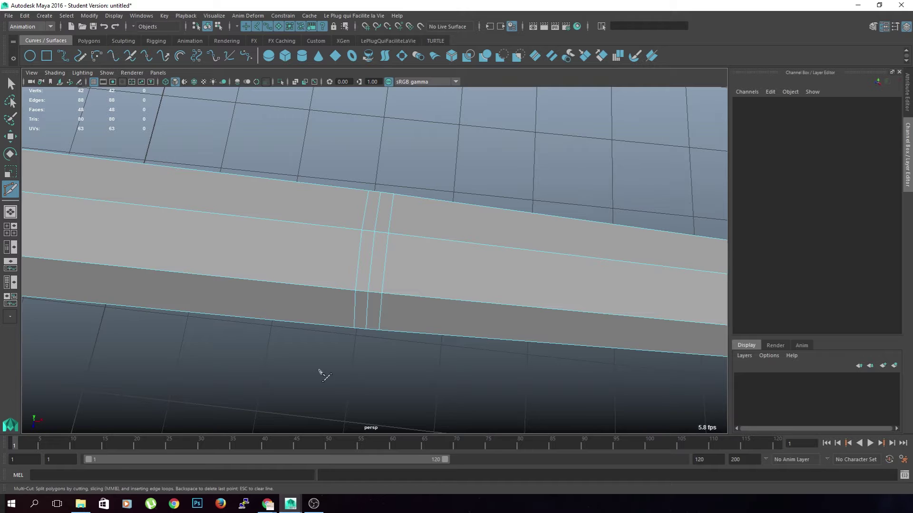
scroll(351, 354, "down", 2)
key("ctrl+z")
key("ctrl+z")
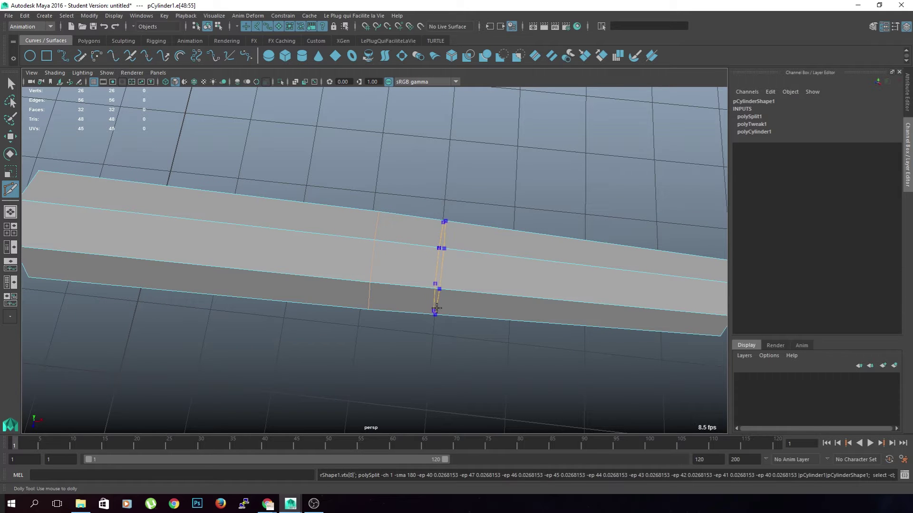
Insert one edge loop on each side of the middle loop with Multi-Cut, spaced equally and clearly away from it.
mouse_move(408, 317)
left_mouse_down("alt")
mouse_move(403, 342)
mouse_move(401, 333)
left_mouse_up("alt")
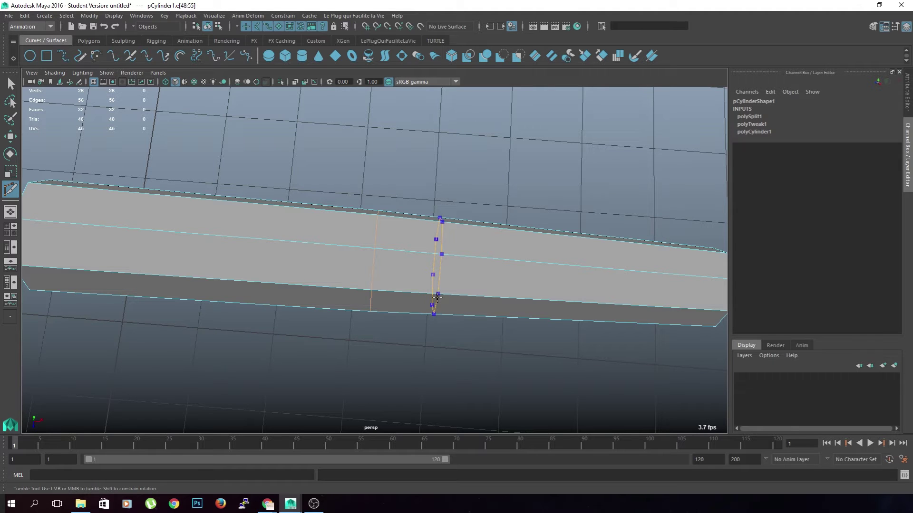
left_click(437, 297, "ctrl")
left_click_drag(437, 297, 417, 277, "alt")
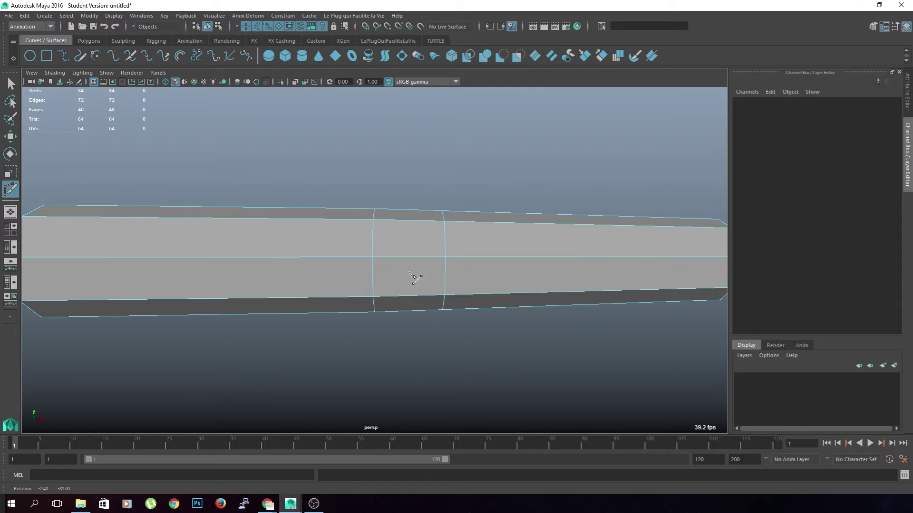
left_click(301, 276, "ctrl")
left_click(303, 218)
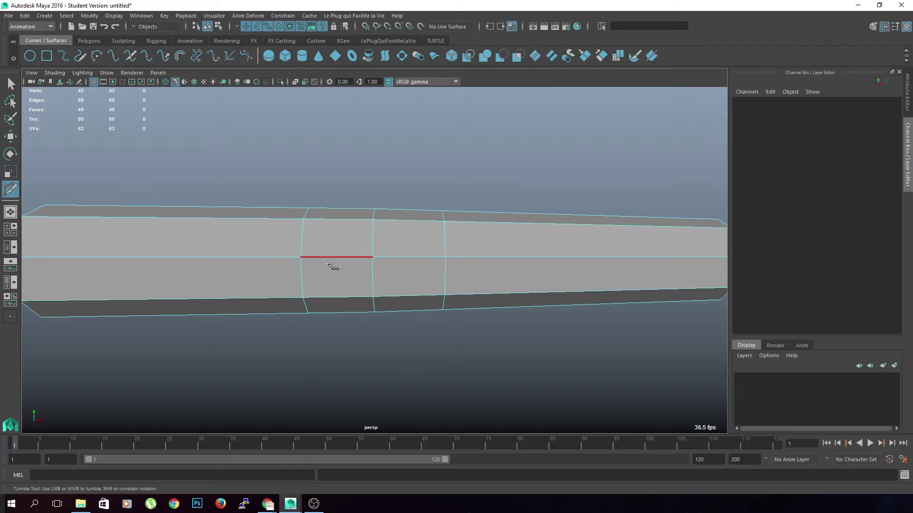
left_click_drag(393, 205, 384, 252, "alt")
key("q")
scroll(393, 349, "down", 3)
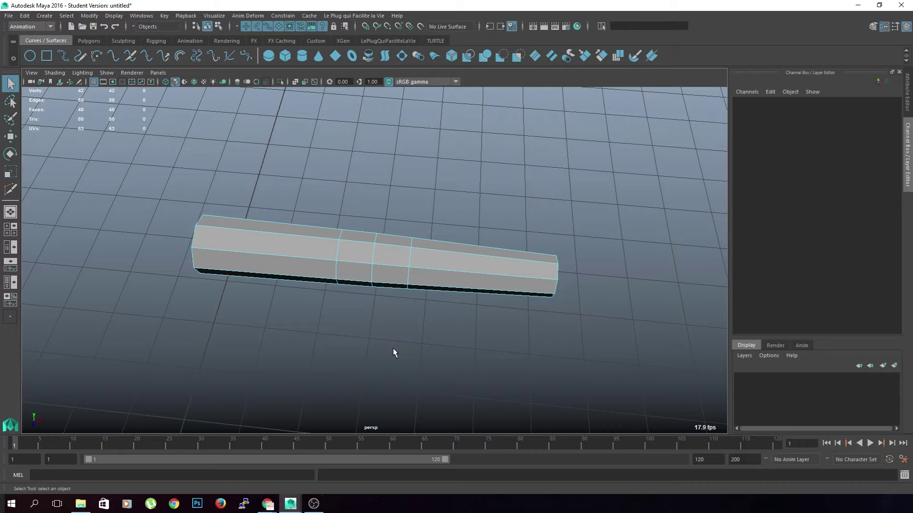
scroll(379, 338, "up", 3)
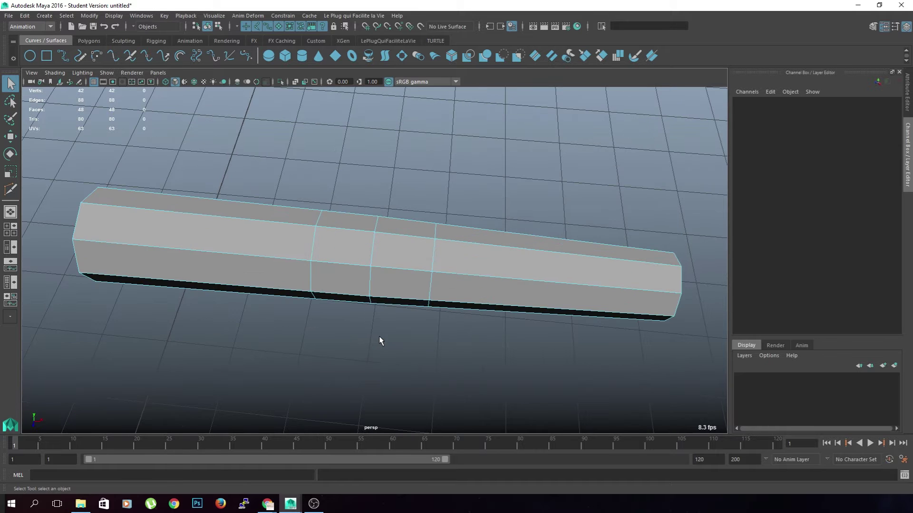
scroll(380, 338, "down", 2)
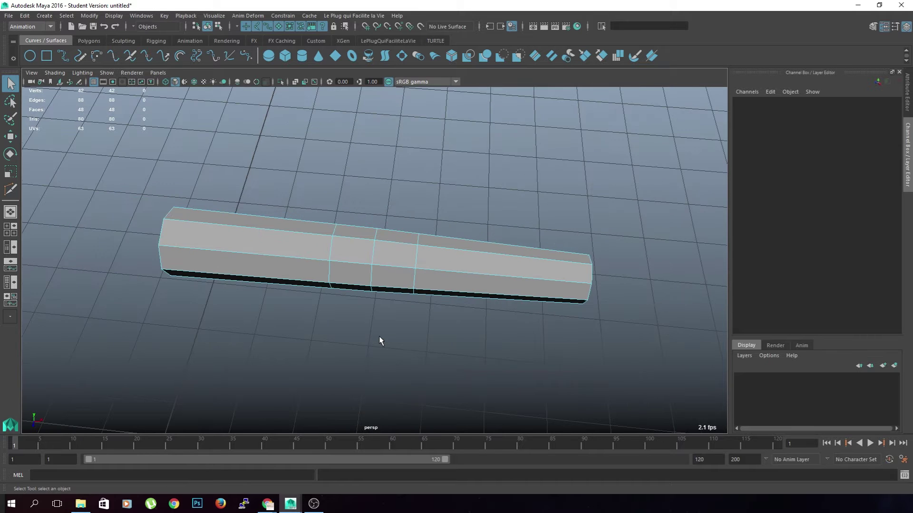
key("ctrl+s")
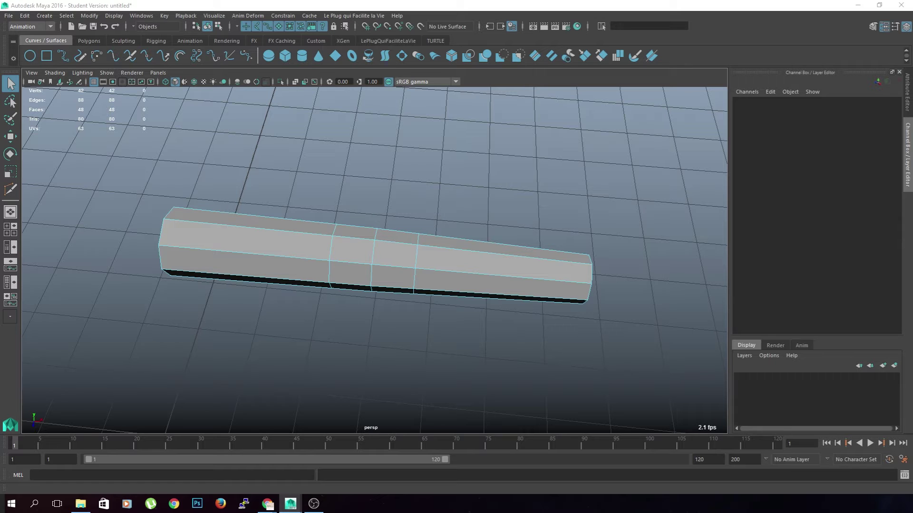
Insert an edge loop about halfway along each of the cylinder's two long end sections with the Multi-Cut tool.
right_click_drag(442, 283, 380, 298, "shift")
left_click(497, 280, "ctrl")
left_click_drag(235, 259, 254, 321, "alt")
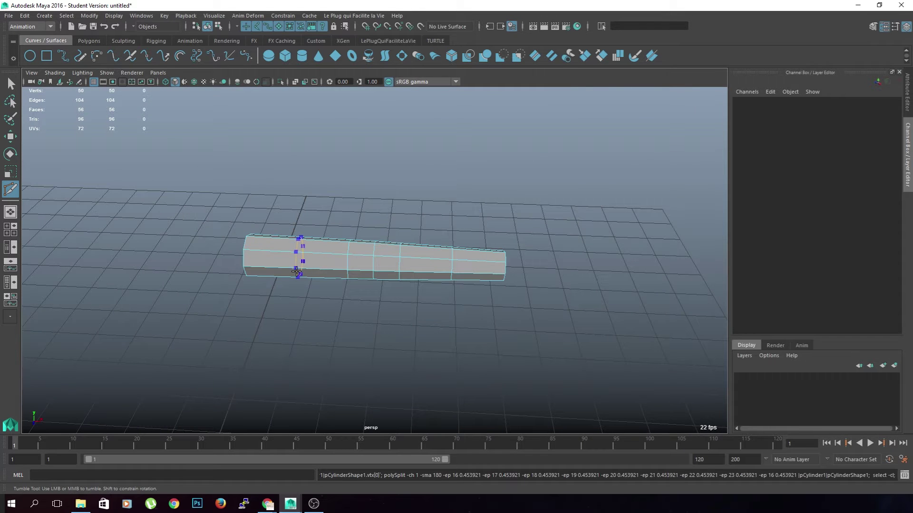
left_click(296, 268, "ctrl")
key("q")
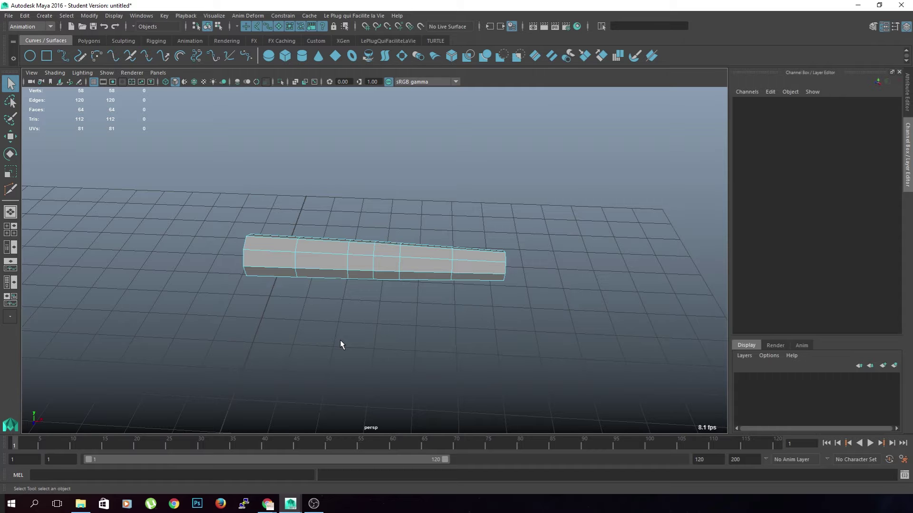
Save the scene as perso_modeling.ma in the scene folder of Modeling Perso.
scroll(340, 344, "up", 3)
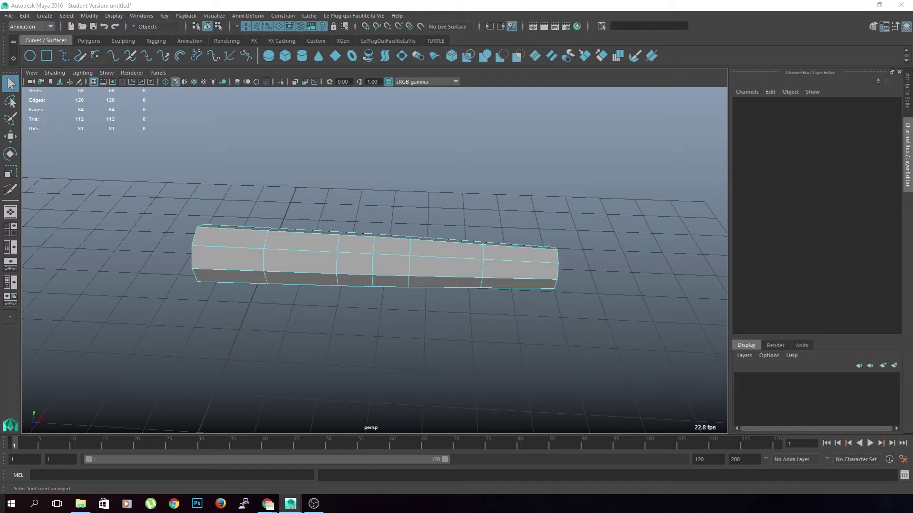
left_click(441, 260)
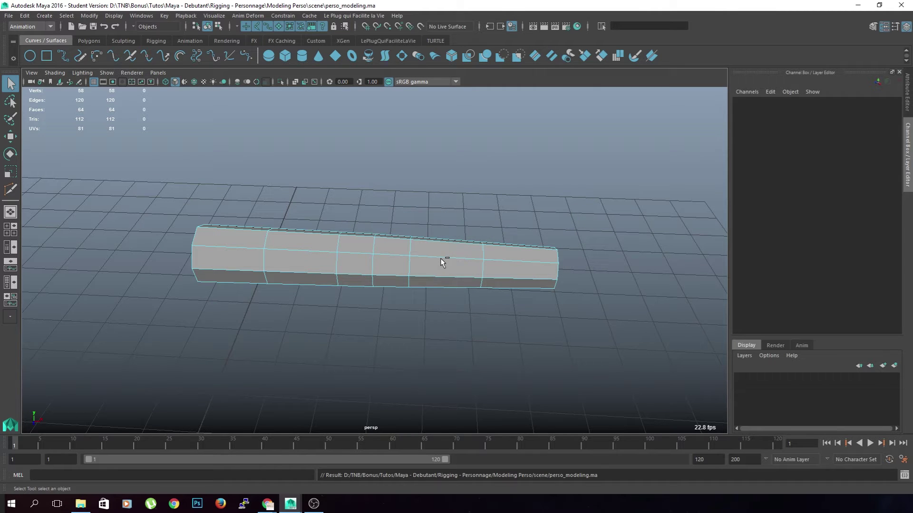
Select the whole tapered cylinder as an object in the front view and duplicate it.
left_click_drag(512, 344, 439, 278, "alt")
scroll(494, 224, "down", 5)
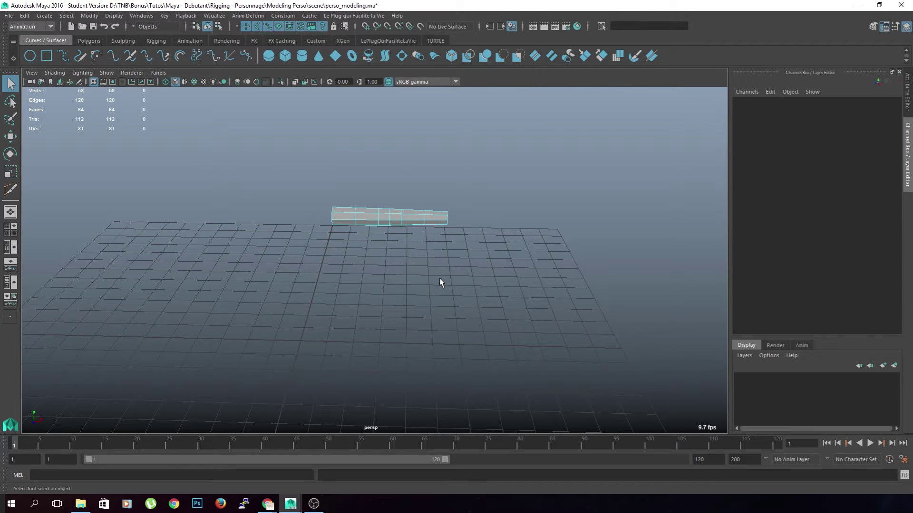
key("space")
key("space")
scroll(406, 314, "up", 3)
middle_click_drag(405, 314, 372, 300, "alt")
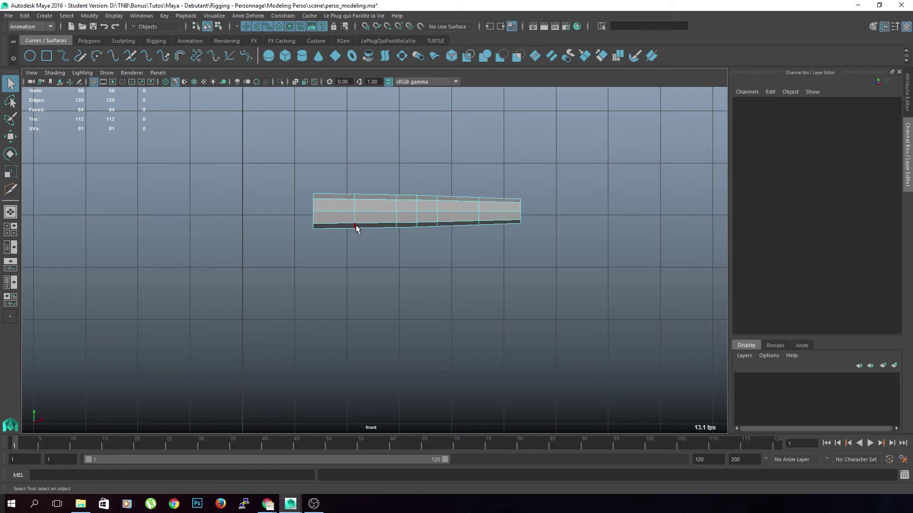
triple_click(372, 204)
middle_click_drag(403, 286, 404, 269, "alt")
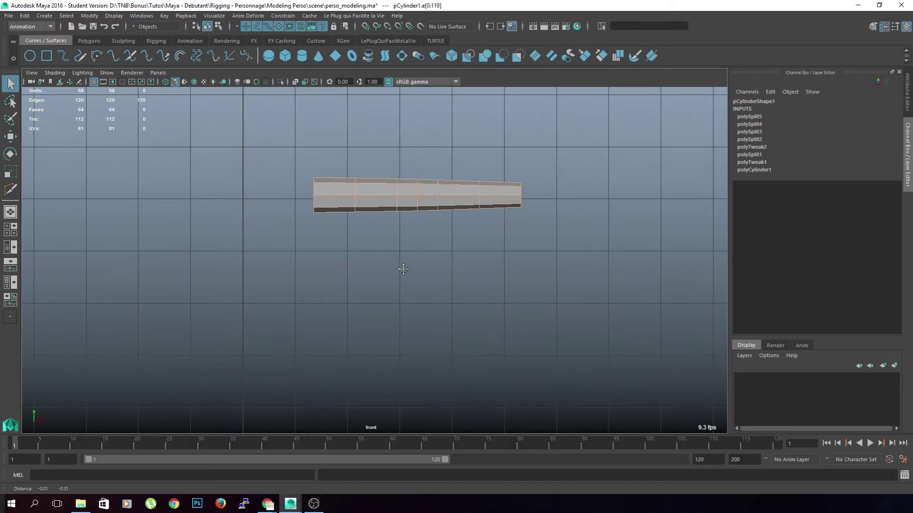
right_click_drag(394, 185, 409, 201)
key("ctrl+shift+a")
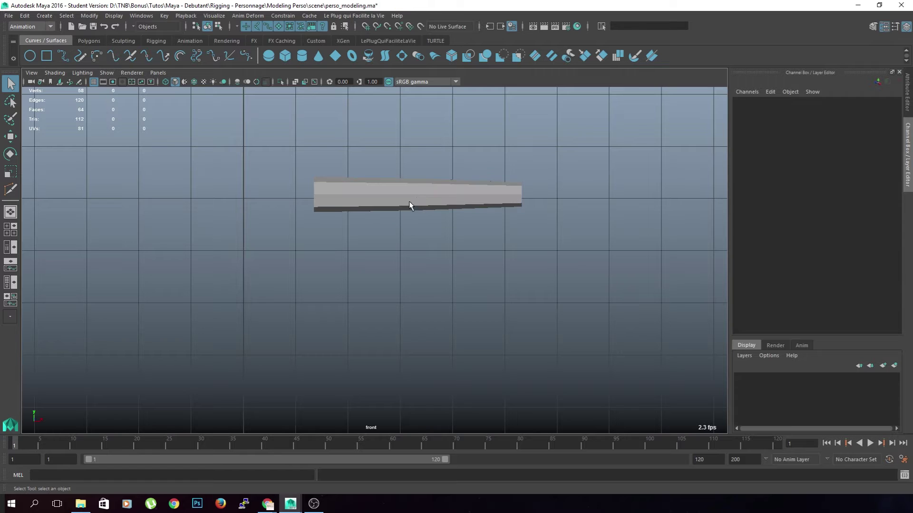
key("ctrl+d")
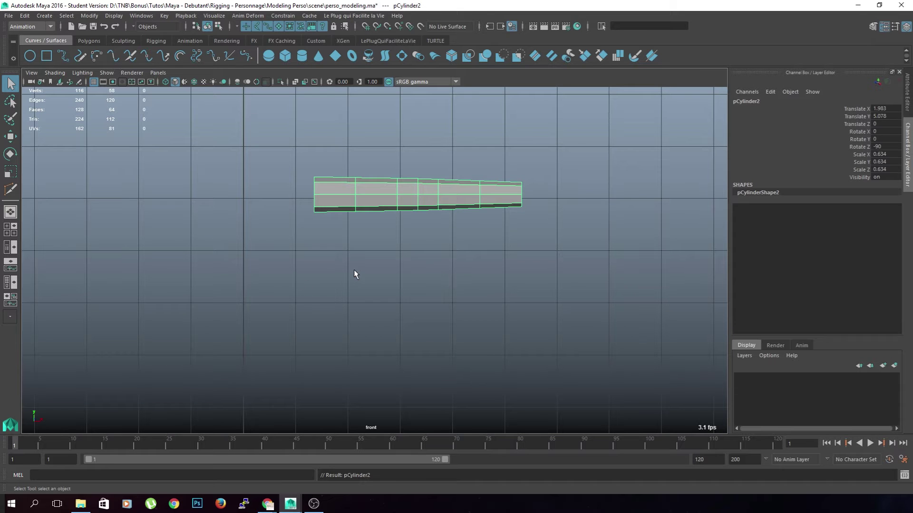
Move the duplicated cylinder below the original, to about X 0.974 and Y 1.933.
scroll(372, 295, "down", 5)
key("w")
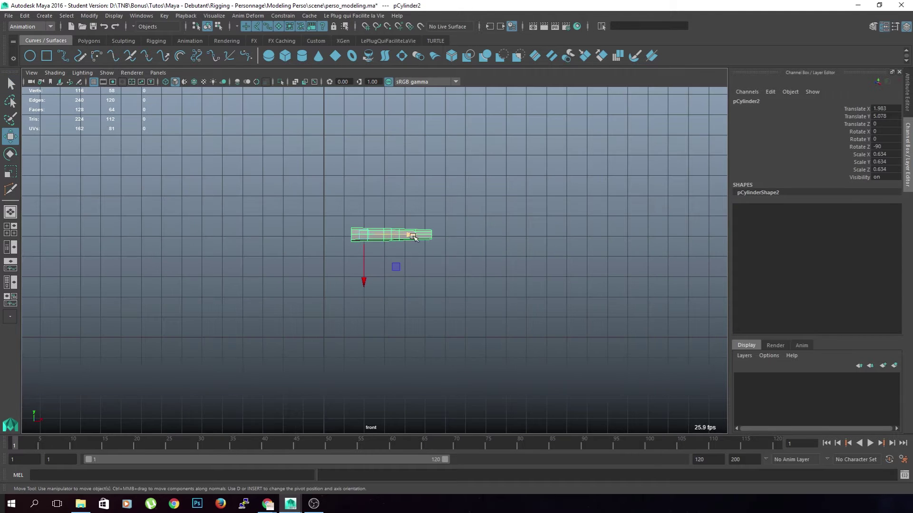
left_click_drag(395, 268, 375, 330)
Rotate the duplicate upright to -180 degrees about Z and move it to about X 1.538, Y 0.619.
key("e")
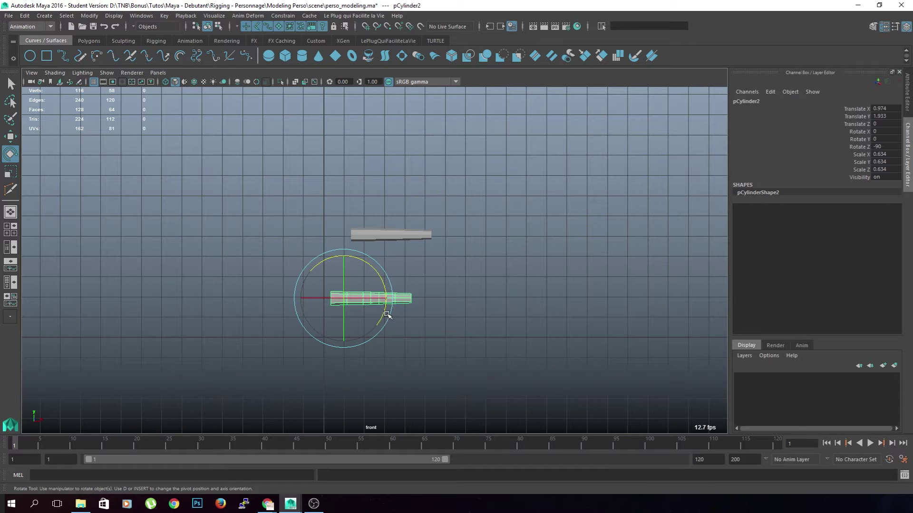
left_click(336, 362)
left_click(376, 303)
left_click_drag(382, 318, 350, 377)
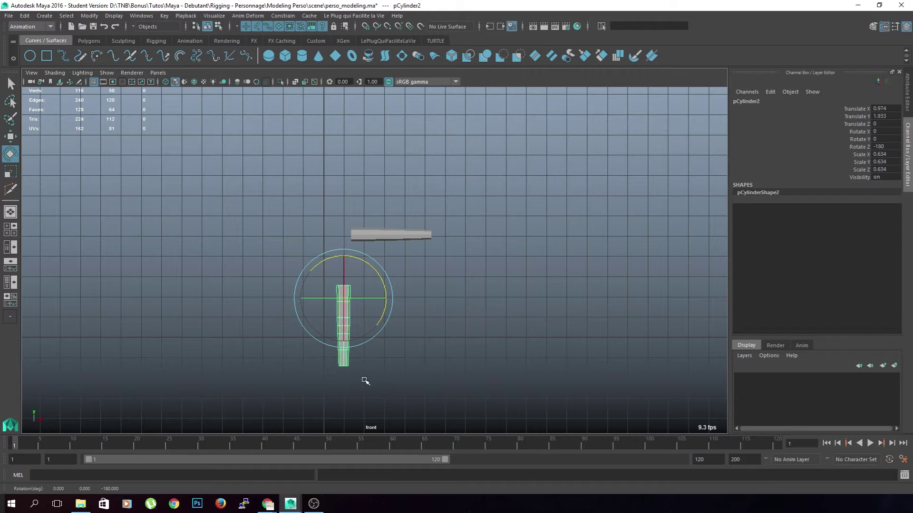
key("w")
left_click_drag(311, 328, 322, 357)
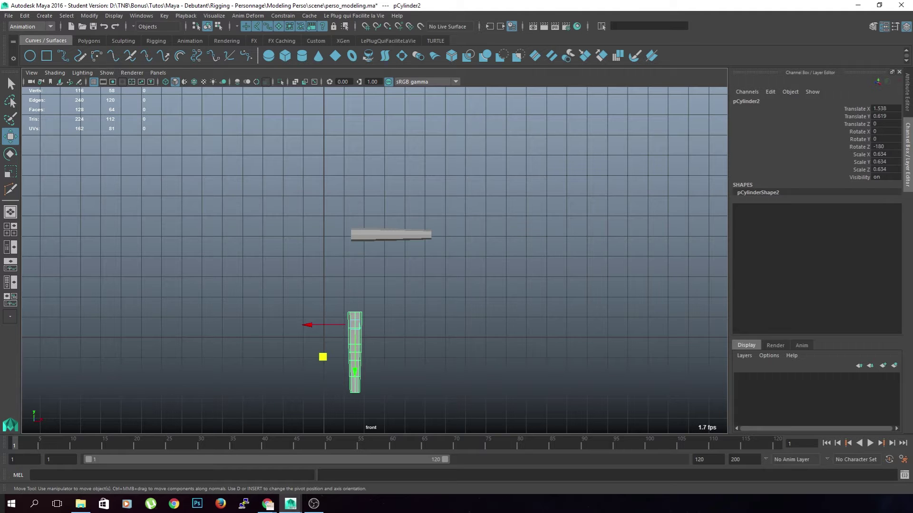
Scale the upright duplicate longer and thicker, to 0.95 in X, 0.79 in Y and 0.95 in Z.
scroll(302, 354, "up", 2)
middle_click_drag(302, 354, 320, 291, "alt")
key("r")
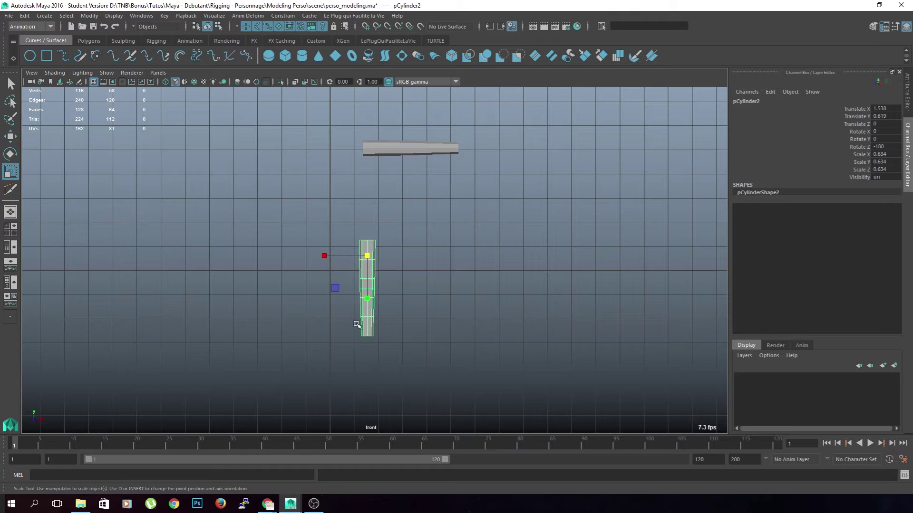
left_click_drag(366, 300, 366, 314)
key("space")
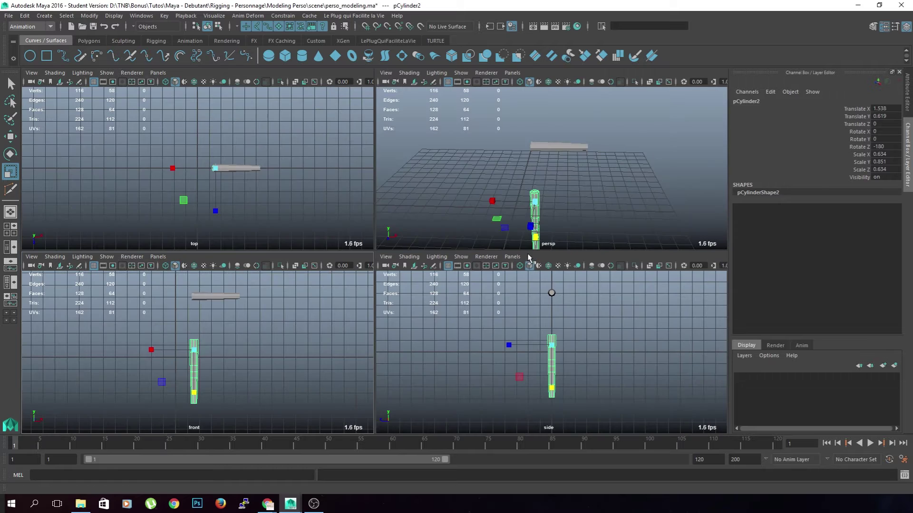
key("space")
left_click_drag(459, 312, 346, 360, "alt")
scroll(420, 341, "down", 3)
mouse_move(422, 342)
left_mouse_down("alt")
mouse_move(424, 335)
mouse_move(426, 361)
mouse_move(418, 352)
left_mouse_up("alt")
Move the upright duplicate closer to the centre and lower, to about X 0.78 and Y 0.107.
key("w")
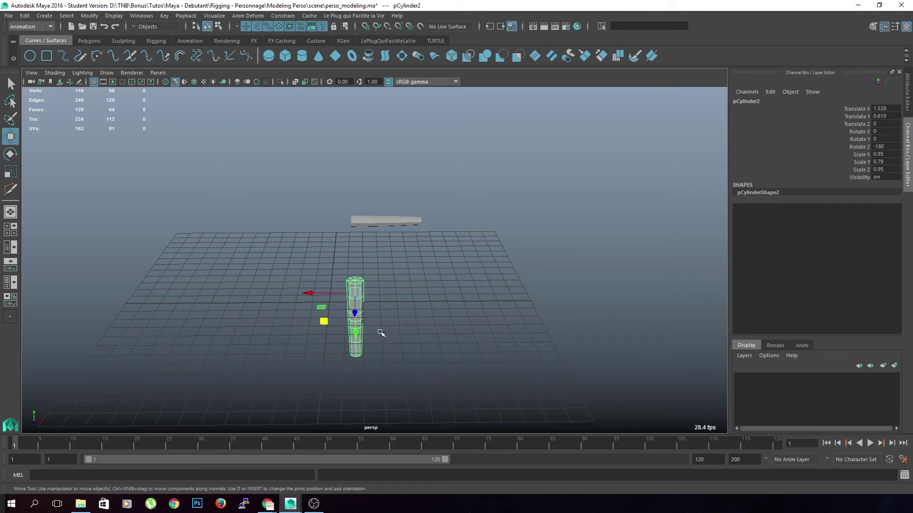
left_click_drag(318, 300, 306, 299)
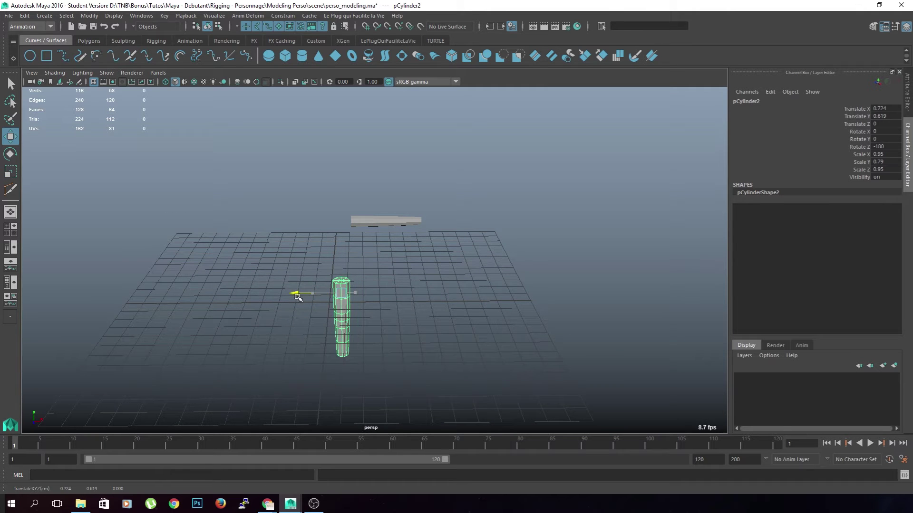
left_click_drag(414, 339, 417, 303, "alt")
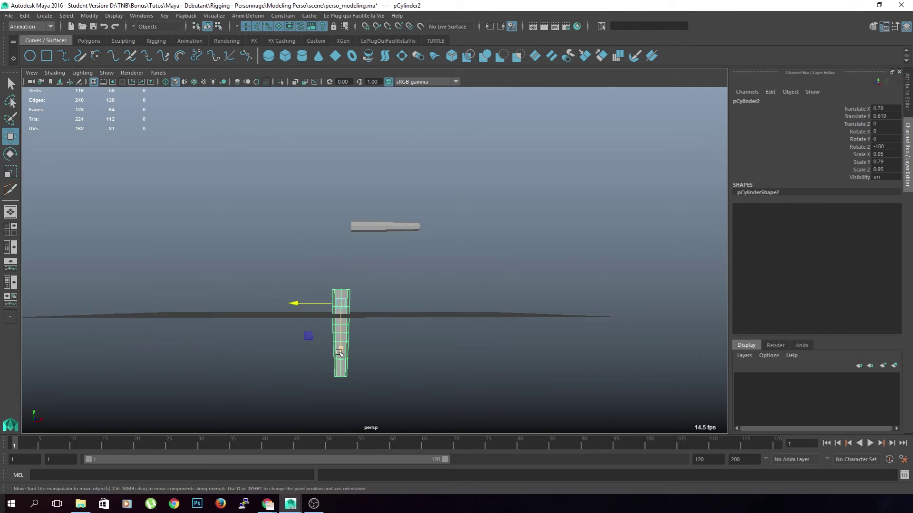
left_click_drag(339, 350, 336, 362)
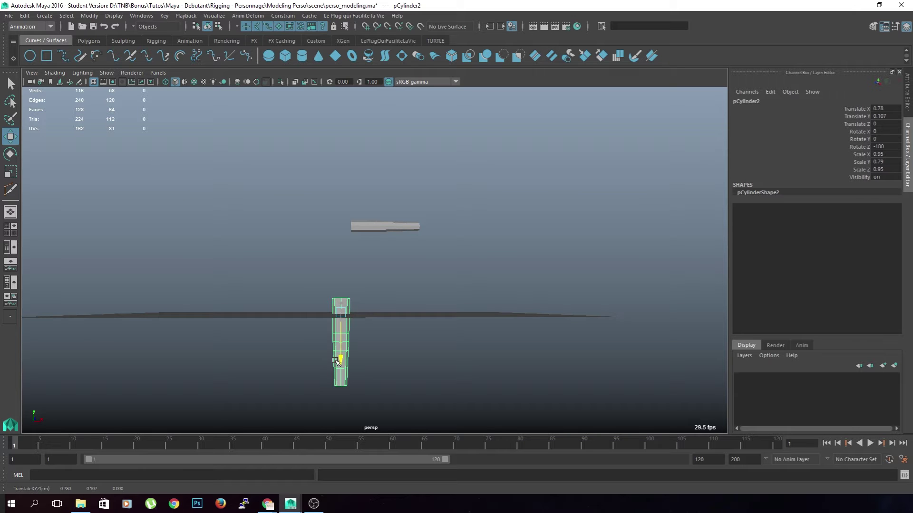
left_click(406, 336)
key("f")
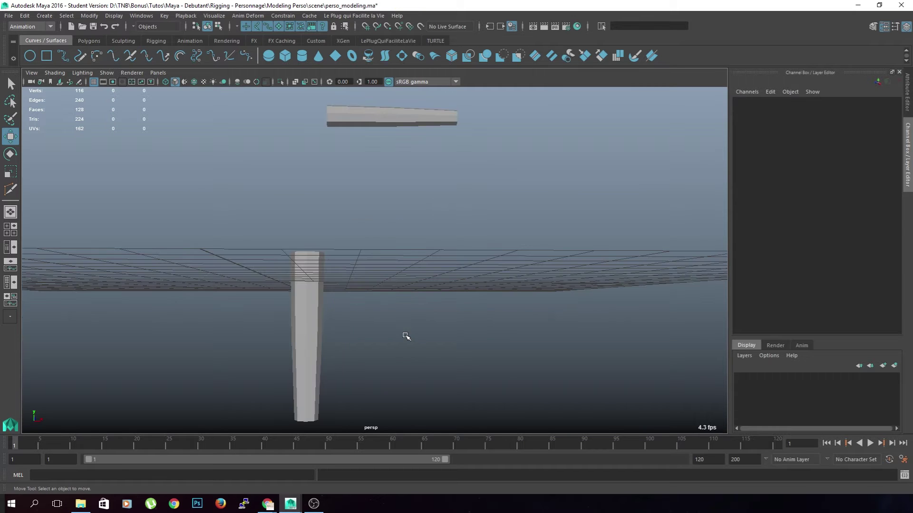
left_click_drag(401, 244, 363, 302, "alt")
left_click(361, 304)
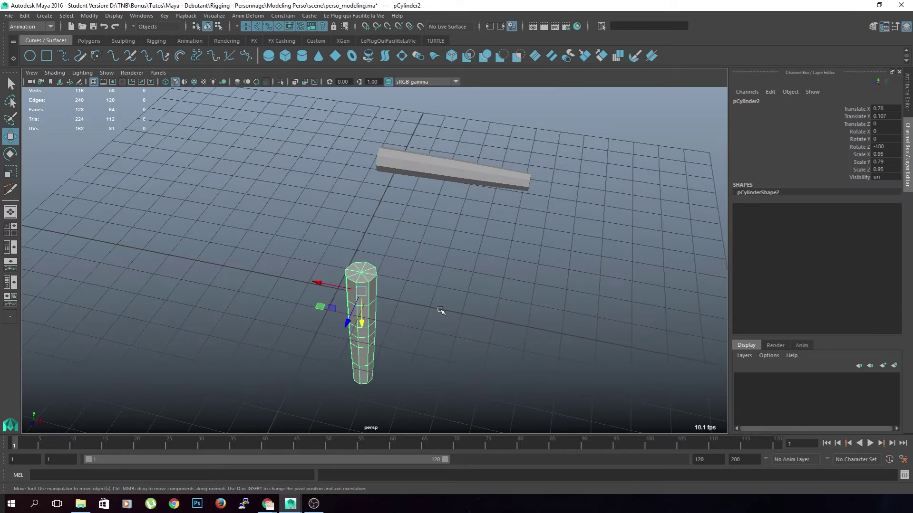
middle_click_drag(455, 298, 403, 273, "alt")
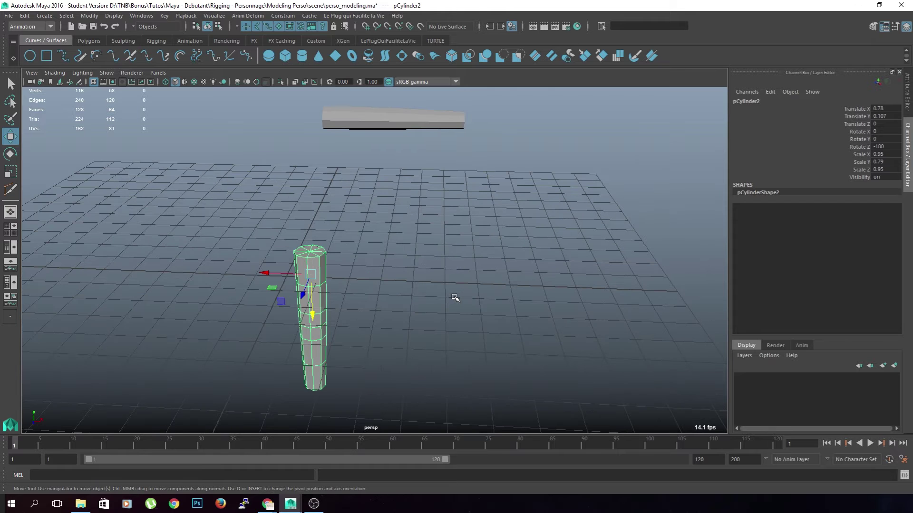
Select the eight cap faces at the top of the upright leg cylinder and delete them.
left_click(417, 326)
left_click(326, 286)
scroll(329, 309, "up", 4)
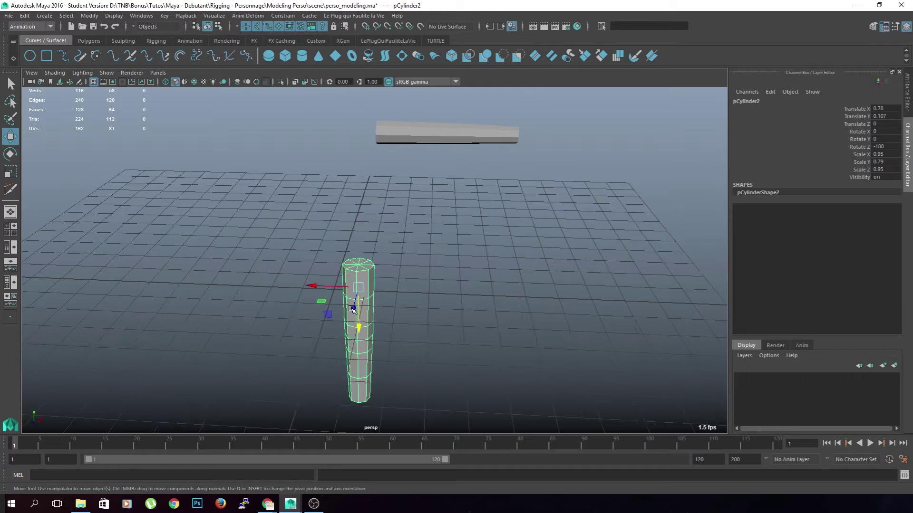
left_click_drag(310, 281, 330, 287, "alt")
right_click_drag(330, 287, 332, 255)
left_click(328, 296)
left_click(299, 299, "shift")
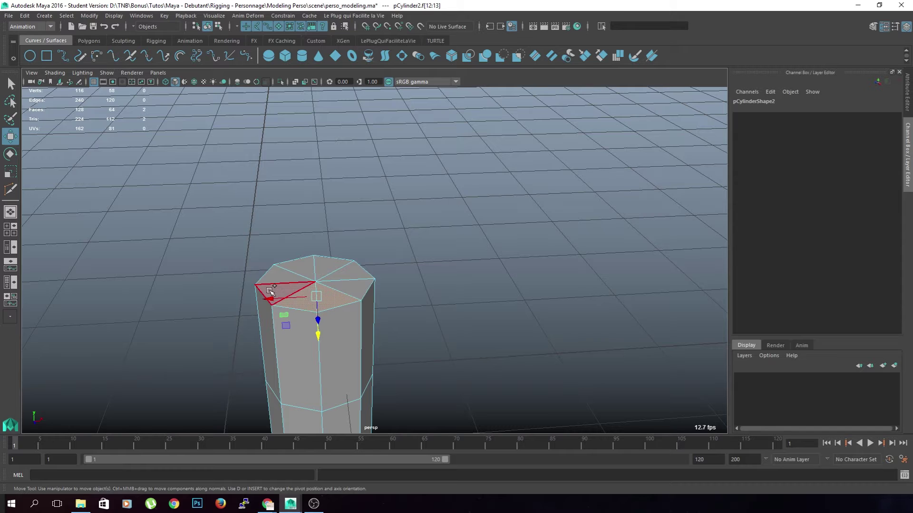
left_click(267, 291, "shift")
left_click(278, 276, "shift")
left_click(301, 267, "shift")
left_click(324, 269, "shift")
left_click(345, 269, "shift")
left_click(365, 275, "shift")
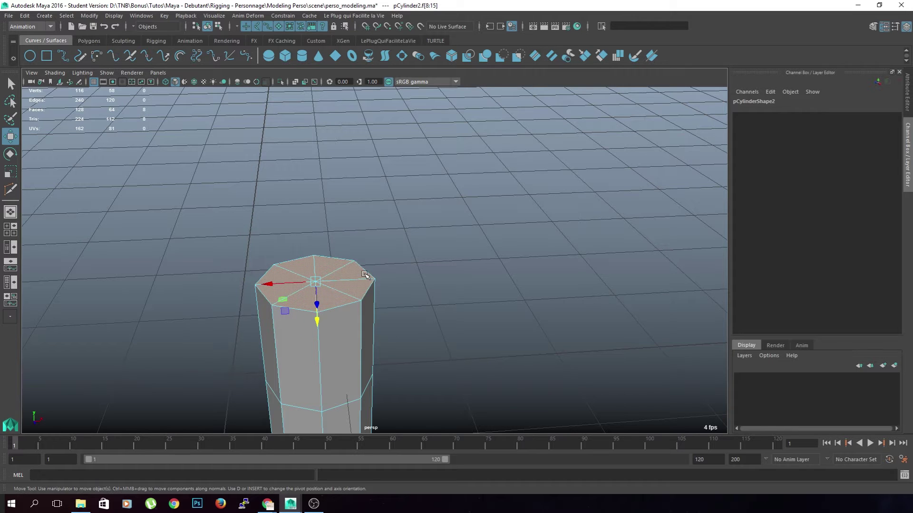
key("Delete")
Select the eight cap faces at the thick inner end of the horizontal arm cylinder and delete them.
scroll(426, 190, "down", 6)
middle_click_drag(426, 189, 414, 228, "alt")
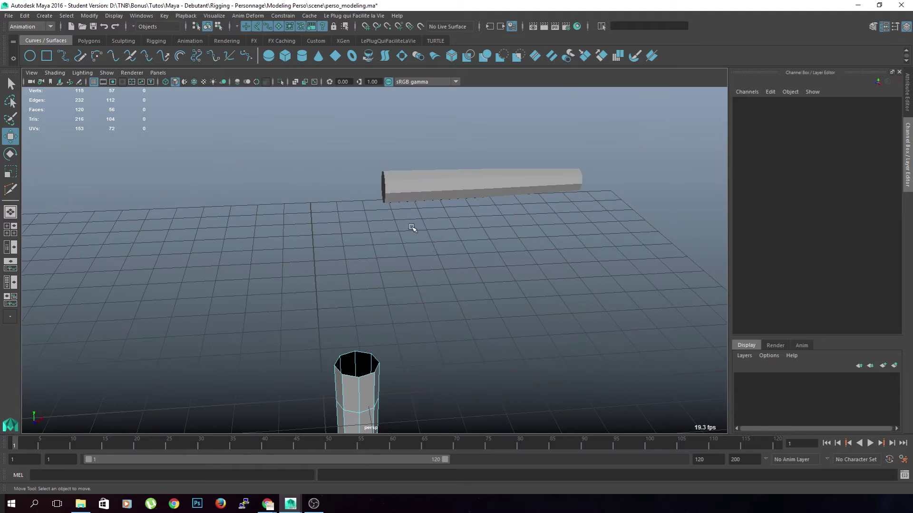
left_click_drag(413, 228, 436, 177, "alt")
left_click(436, 176)
right_click_drag(416, 181, 417, 203)
scroll(416, 188, "up", 4)
middle_click_drag(416, 189, 418, 230, "alt")
left_click(407, 185)
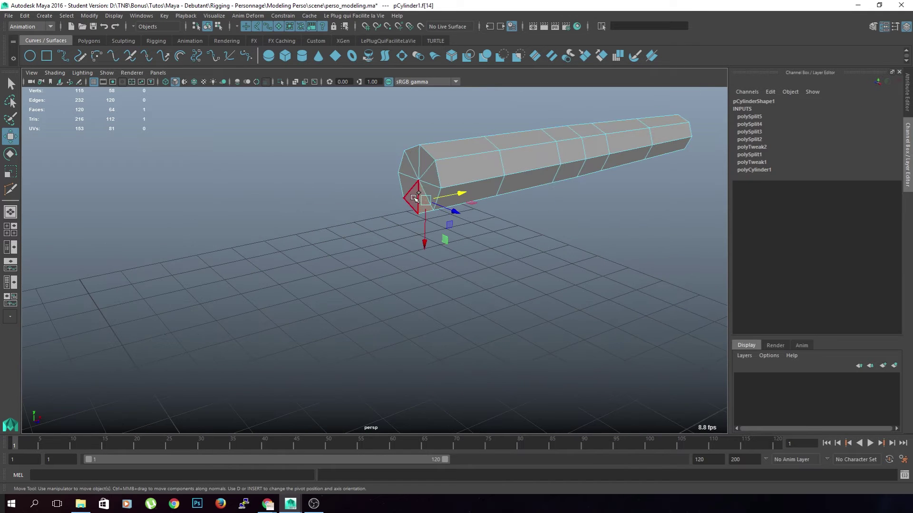
left_click(408, 185, "shift")
left_click(408, 167, "shift")
left_click(414, 160, "shift")
left_click(425, 163, "shift")
left_click(431, 183, "shift")
left_click(429, 195, "shift")
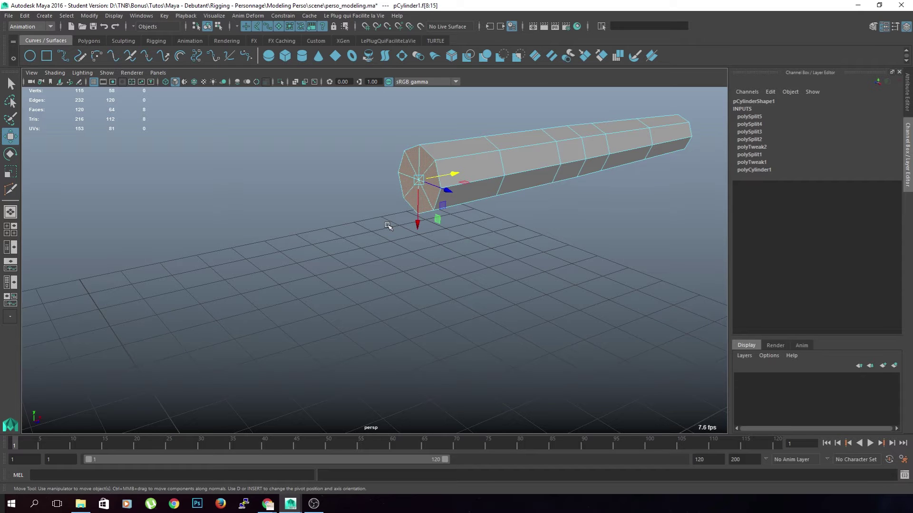
key("Delete")
Deselect everything and save the scene.
scroll(388, 226, "down", 5)
left_click_drag(401, 265, 380, 248, "alt")
left_click(397, 272)
middle_click_drag(396, 273, 420, 243, "alt")
key("q")
key("ctrl+s")
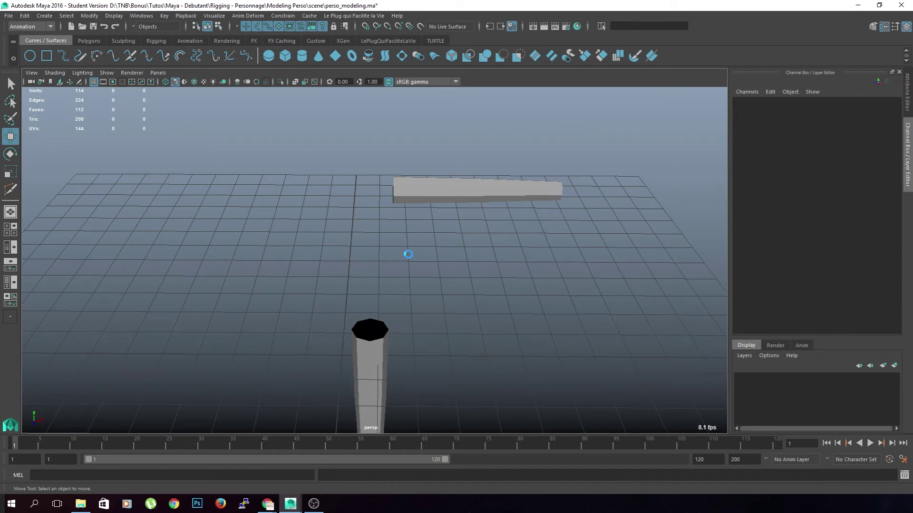
key("Return")
key("w")
In the front view, create a polygon cylinder with 16 axis divisions and raise it to about Y 2.859.
left_click_drag(409, 255, 437, 251, "alt")
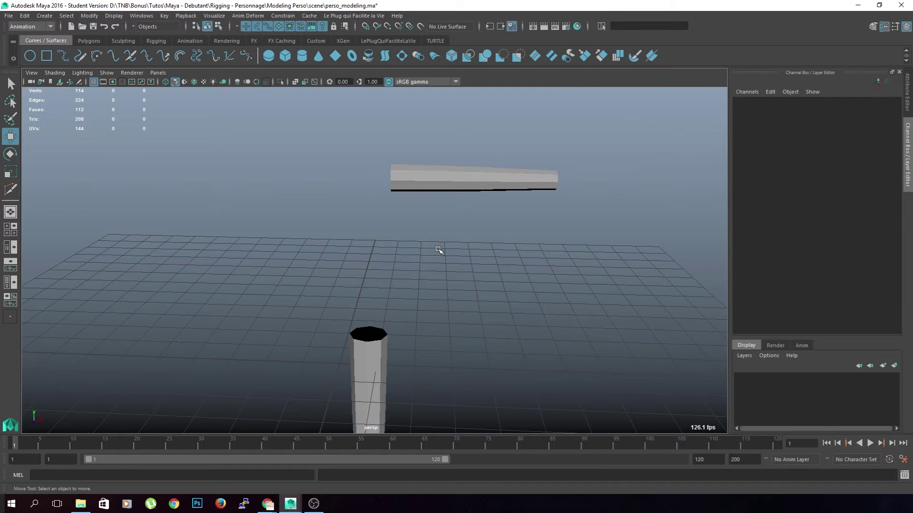
key("space")
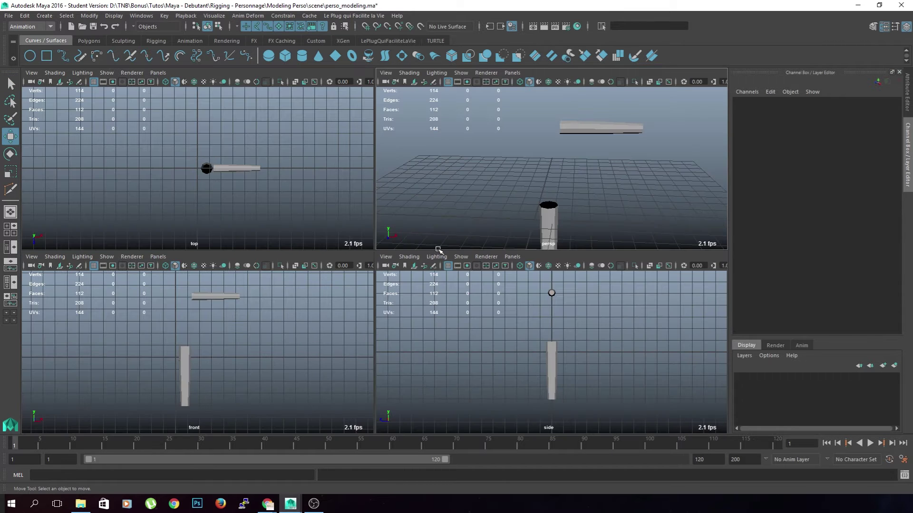
key("space")
middle_click_drag(332, 240, 347, 304, "alt")
middle_click_drag(303, 216, 353, 218, "alt")
right_click_drag(352, 218, 324, 220, "shift")
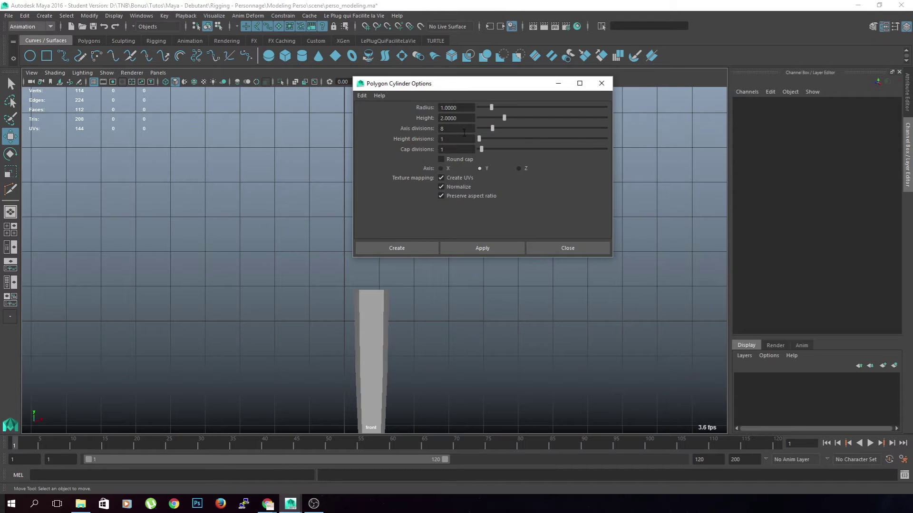
type("16")
left_click(399, 248)
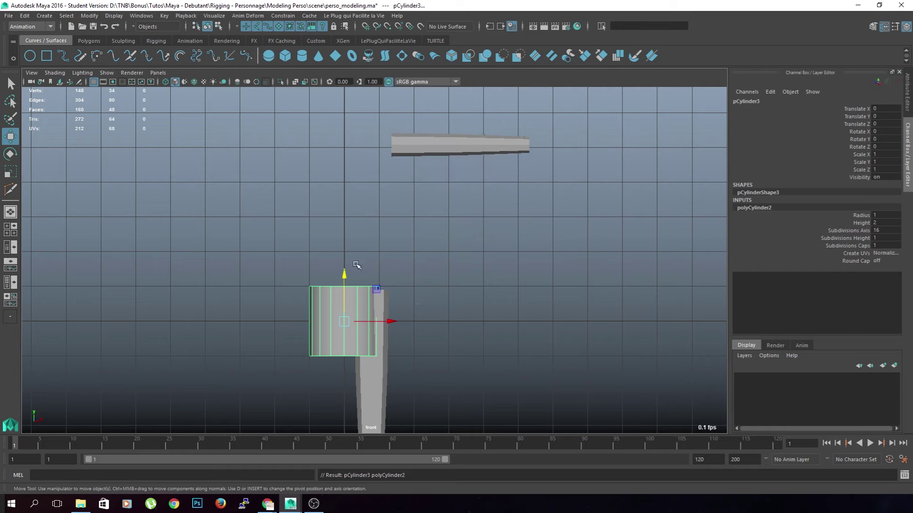
left_click_drag(345, 278, 349, 165)
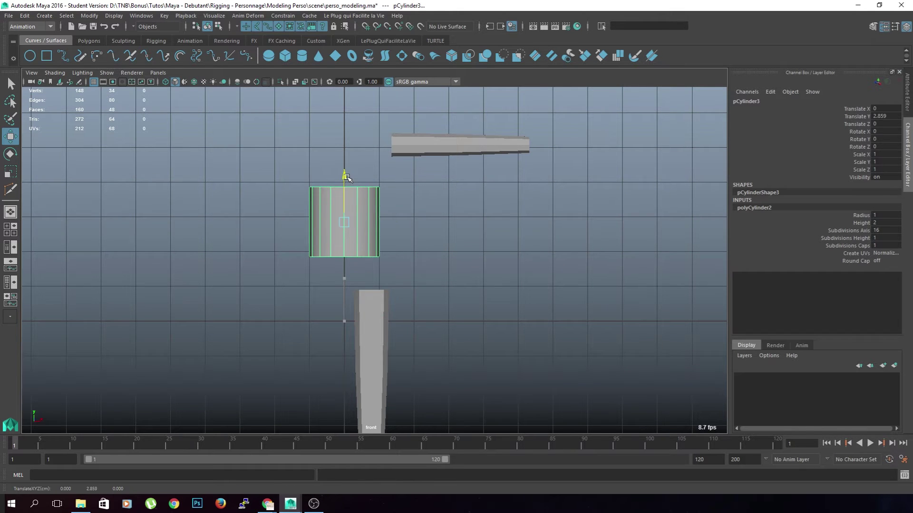
Raise the top vertices of the 16-sided torso cylinder above the height of the arm.
scroll(384, 202, "up", 3)
middle_click_drag(384, 201, 443, 278, "alt")
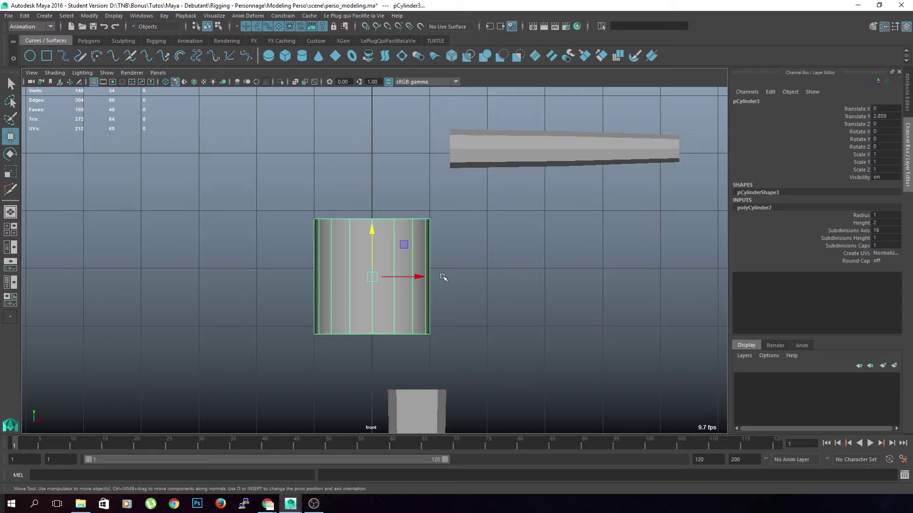
right_click_drag(404, 230, 358, 230)
key("b")
left_click_drag(468, 209, 264, 236)
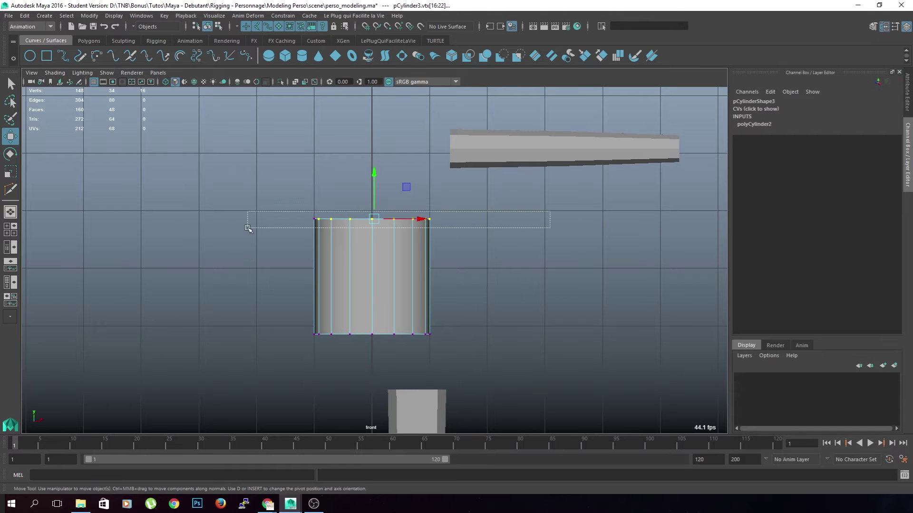
key("space")
key("space")
left_click_drag(501, 142, 437, 253, "alt")
left_click_drag(305, 162, 307, 97)
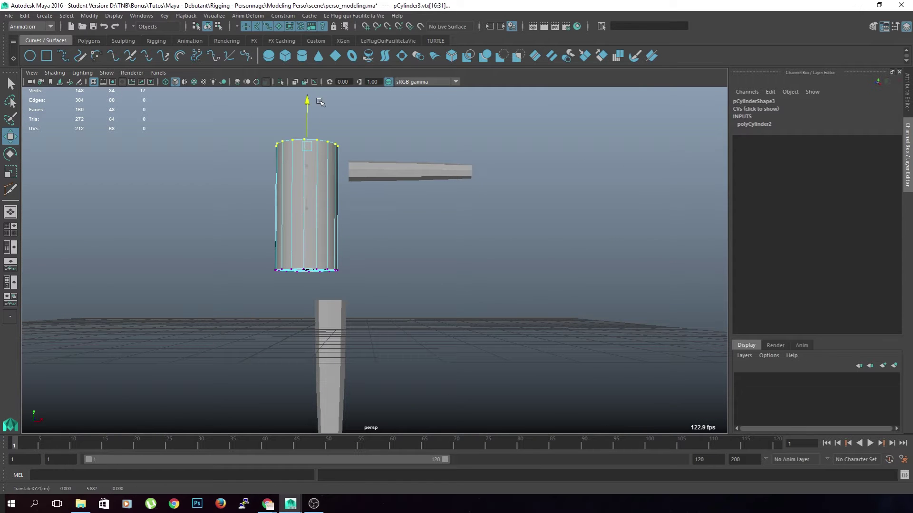
Lower the torso cylinder's bottom vertices to the top of the leg.
left_click_drag(380, 264, 246, 303)
left_click_drag(302, 222, 304, 259)
left_click(339, 223)
middle_click_drag(339, 223, 389, 267, "alt")
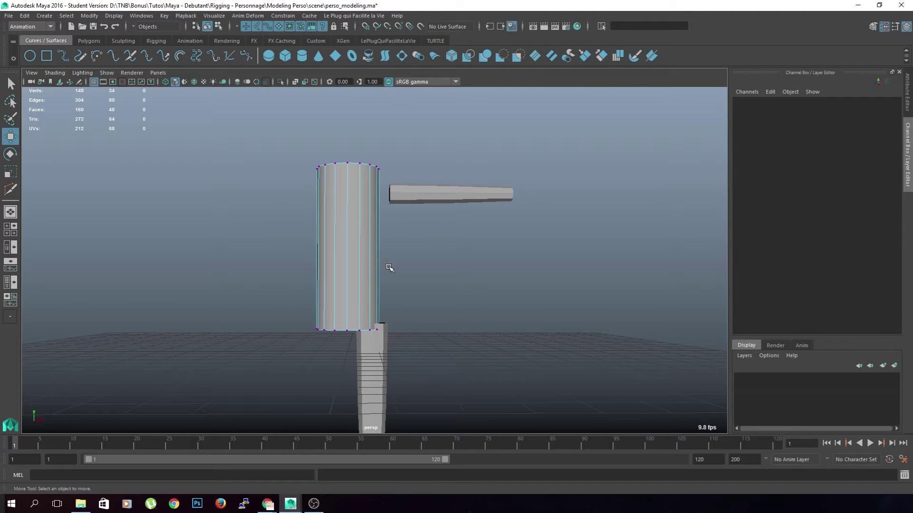
Insert three roughly evenly spaced horizontal edge loops around the torso cylinder in the front view.
key("space")
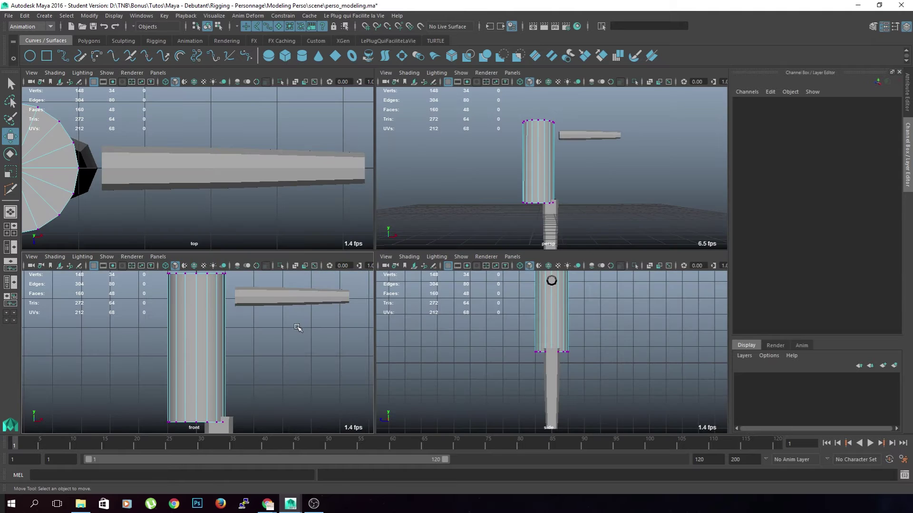
key("space")
right_click_drag(377, 258, 334, 259, "shift")
left_click(436, 367)
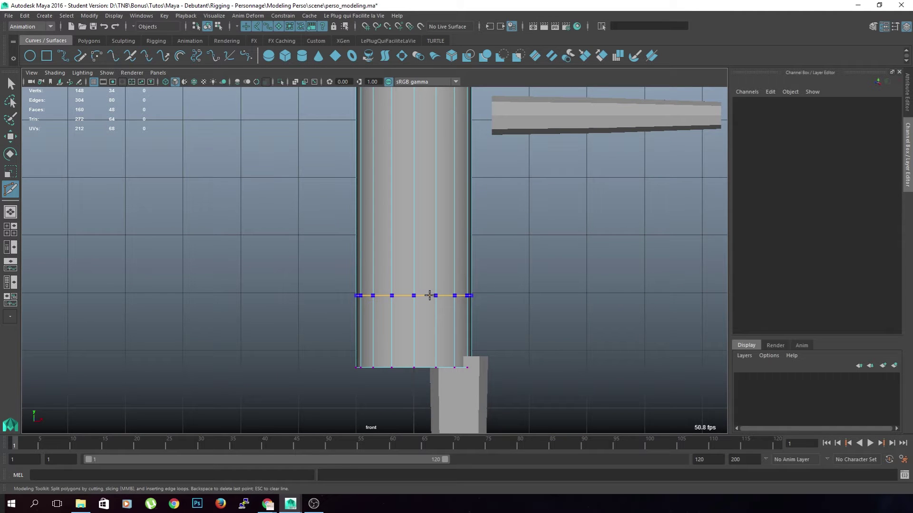
left_click(430, 290, "ctrl")
left_click(436, 223, "ctrl")
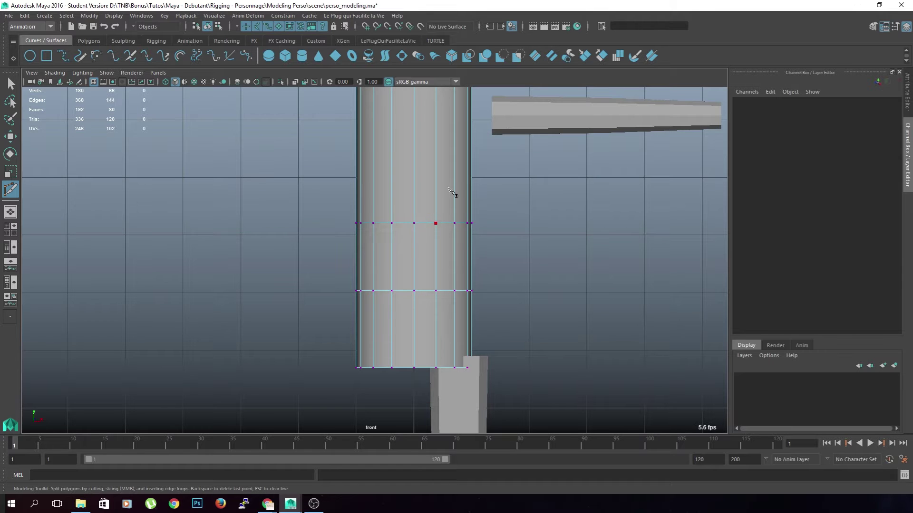
middle_click_drag(452, 193, 443, 286, "alt")
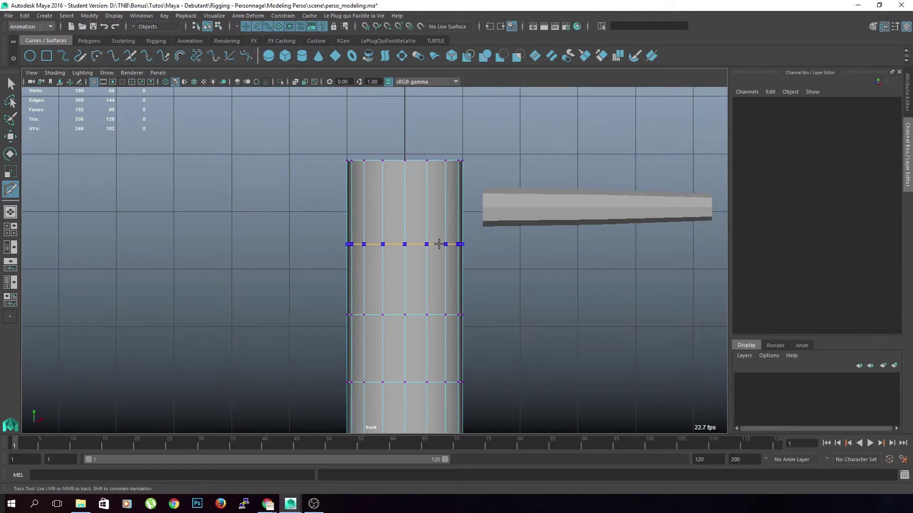
left_click(439, 244, "ctrl")
middle_click_drag(444, 308, 444, 271, "alt")
key("q")
middle_click_drag(441, 334, 441, 306, "alt")
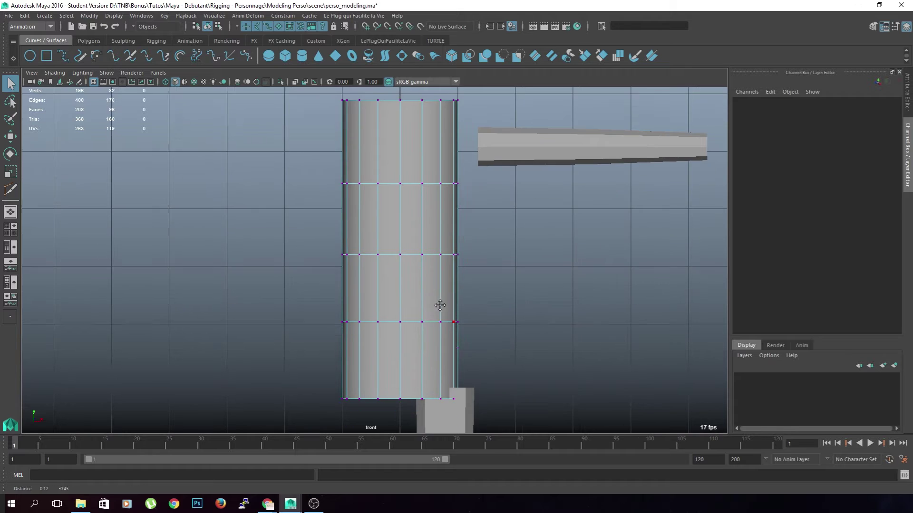
Scale the torso's lowest edge loop slightly outward and flare the bottom ring of vertices wider to form the hips.
left_click(402, 318)
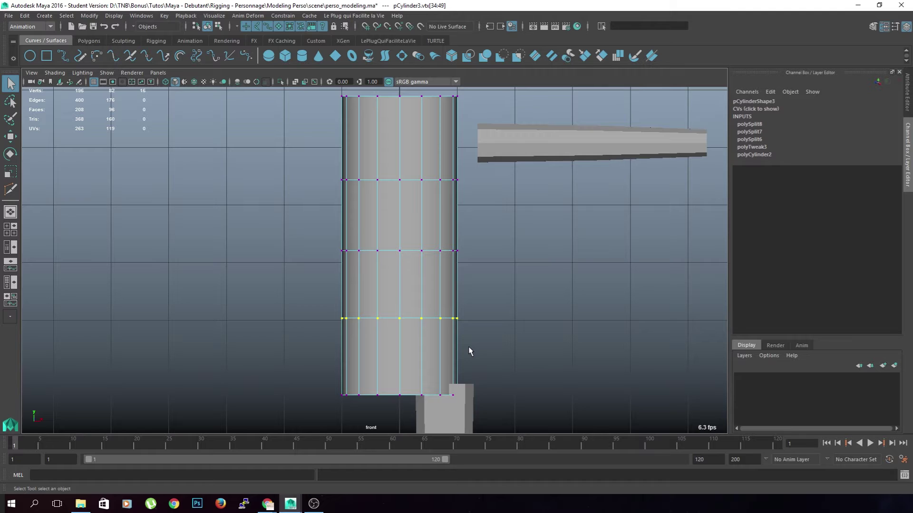
key("r")
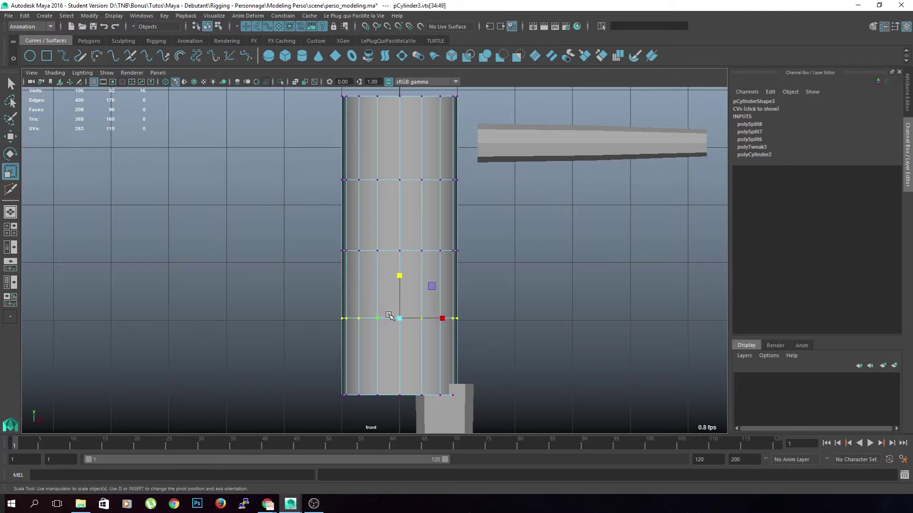
mouse_move(578, 364)
middle_mouse_down()
mouse_move(546, 363)
mouse_move(579, 373)
middle_mouse_up()
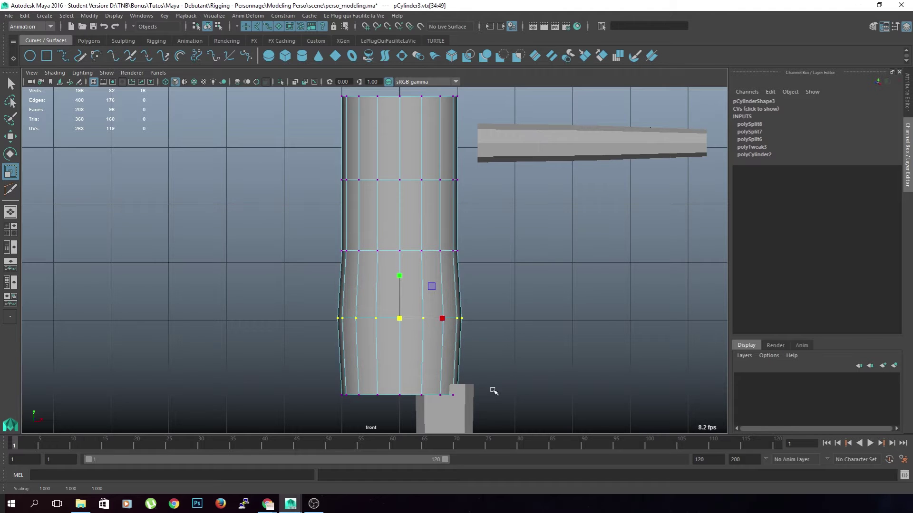
key("a")
scroll(364, 327, "up", 3)
middle_click_drag(346, 287, 383, 299, "alt")
left_click_drag(411, 274, 252, 313)
middle_click_drag(454, 343, 462, 348)
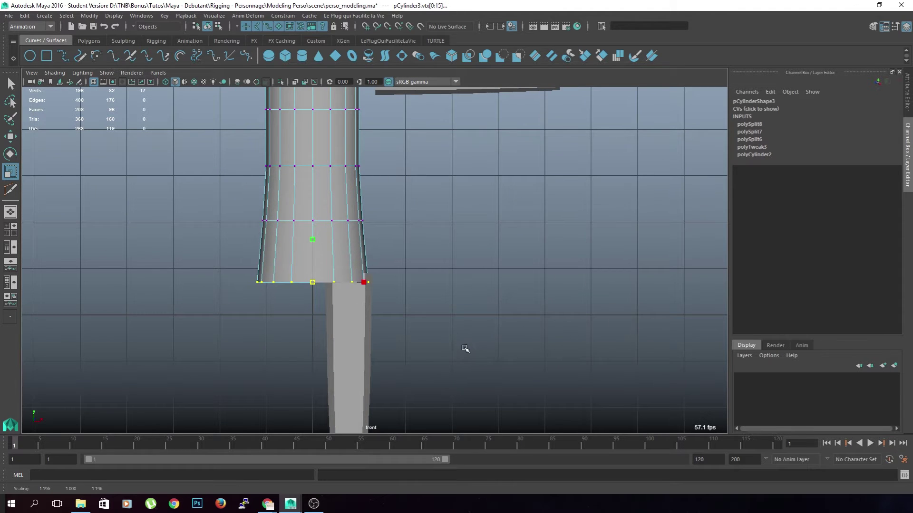
Scale the torso's middle loop inward for the waist and the chest loop and top ring outward.
middle_click_drag(391, 185, 398, 314, "alt")
middle_click_drag(466, 227, 443, 302)
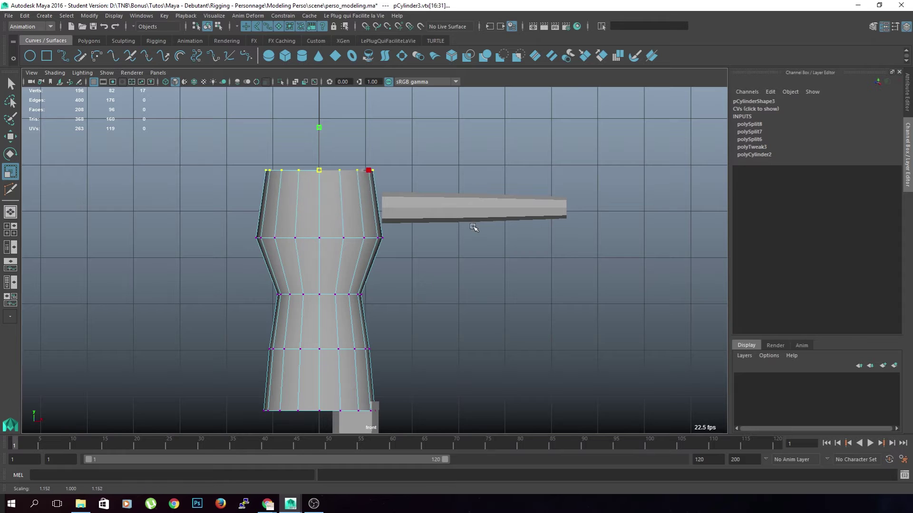
key("a")
left_click(487, 297)
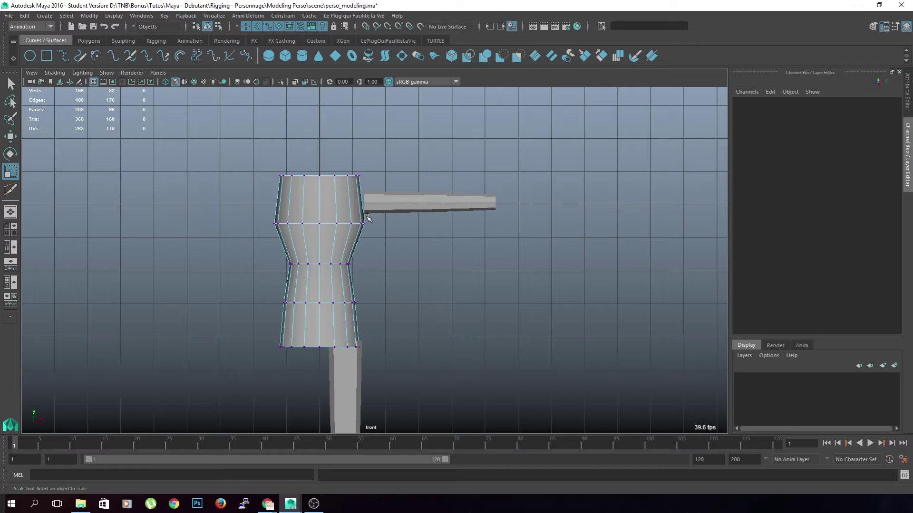
Scale the torso's waist loop back outward a little to soften the narrowing.
left_click_drag(365, 260, 276, 278)
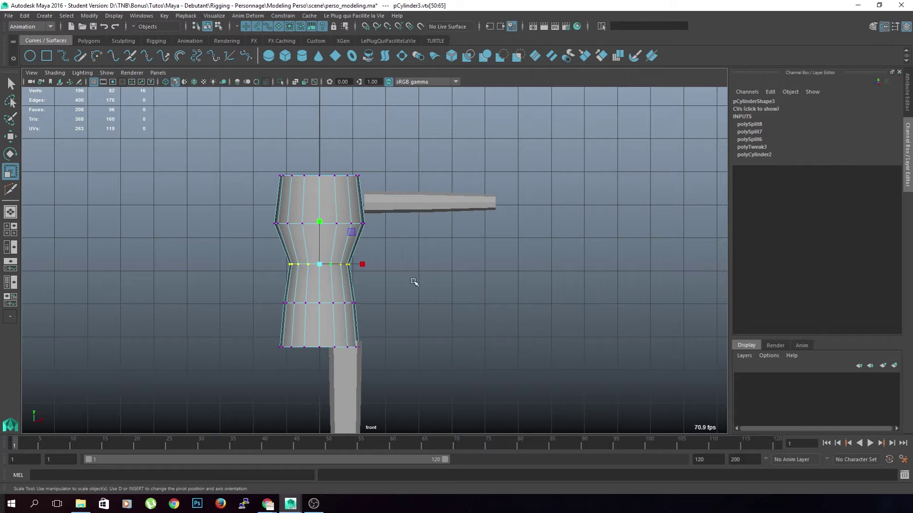
left_click_drag(494, 284, 480, 316, "ctrl")
left_click(478, 328)
middle_click_drag(486, 407, 476, 327, "alt")
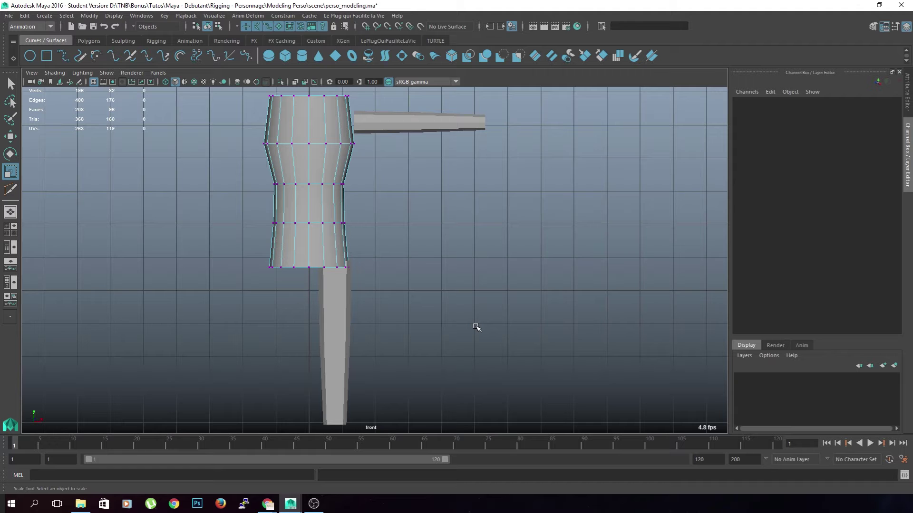
middle_click_drag(372, 253, 406, 248, "alt")
In the perspective view, select the whole torso object and adjust its front-to-back thickness by scaling along Z.
left_click_drag(475, 223, 448, 242, "alt")
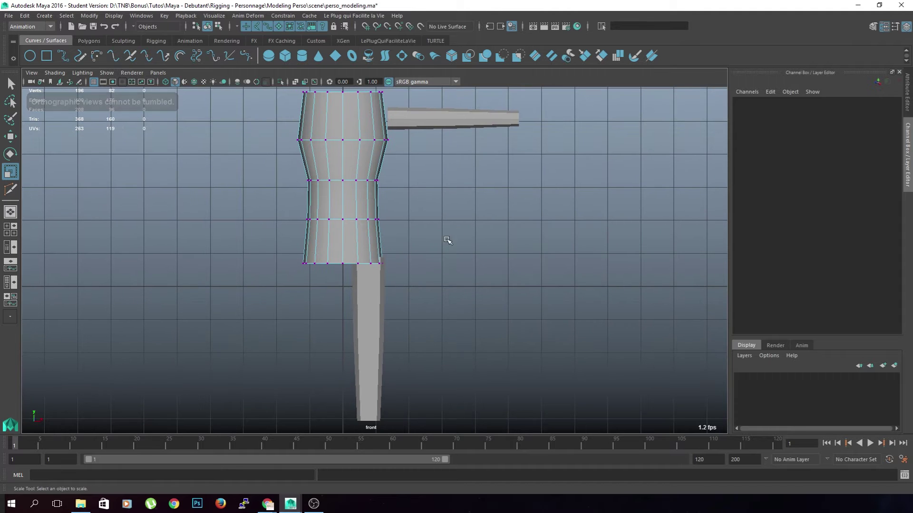
key("space")
key("space")
left_click_drag(525, 198, 375, 292, "alt")
right_click_drag(375, 292, 421, 215)
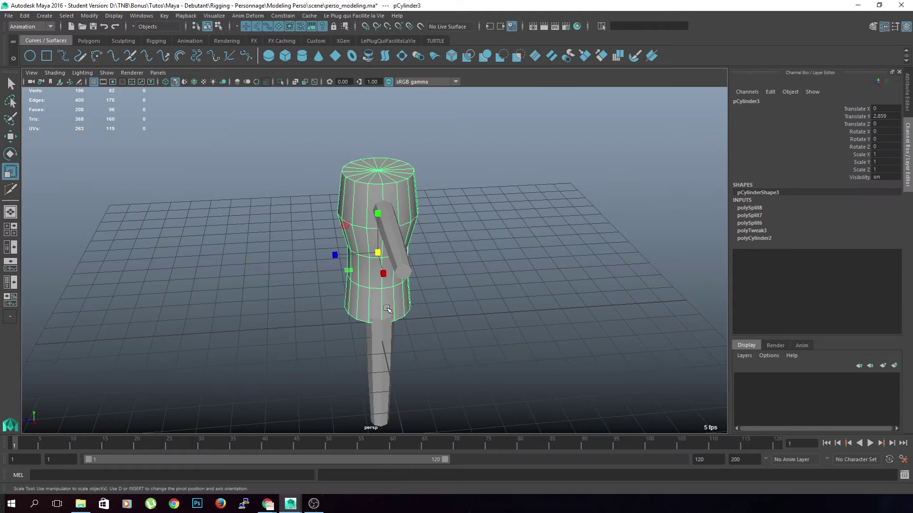
mouse_move(334, 255)
left_mouse_down()
mouse_move(350, 255)
mouse_move(313, 306)
mouse_move(367, 342)
mouse_move(318, 318)
mouse_move(336, 269)
left_mouse_up()
left_click_drag(381, 316, 340, 260, "alt")
left_click(242, 344)
left_click_drag(238, 346, 374, 336, "alt")
Select all the cap faces on the underside of the torso and delete them.
left_click(361, 303)
left_click_drag(118, 339, 312, 230, "alt")
right_click_drag(312, 230, 315, 260)
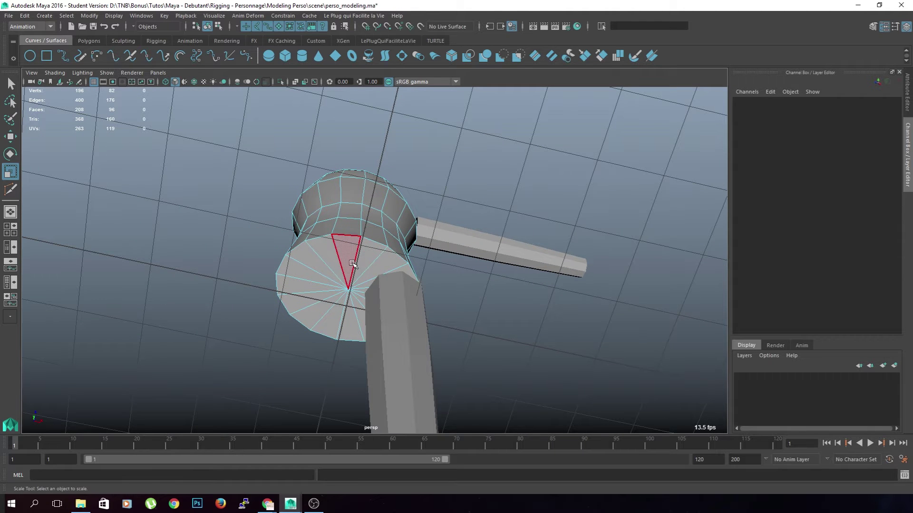
left_click(352, 263)
left_click(369, 259, "shift")
left_click(577, 296)
scroll(444, 316, "down", 5)
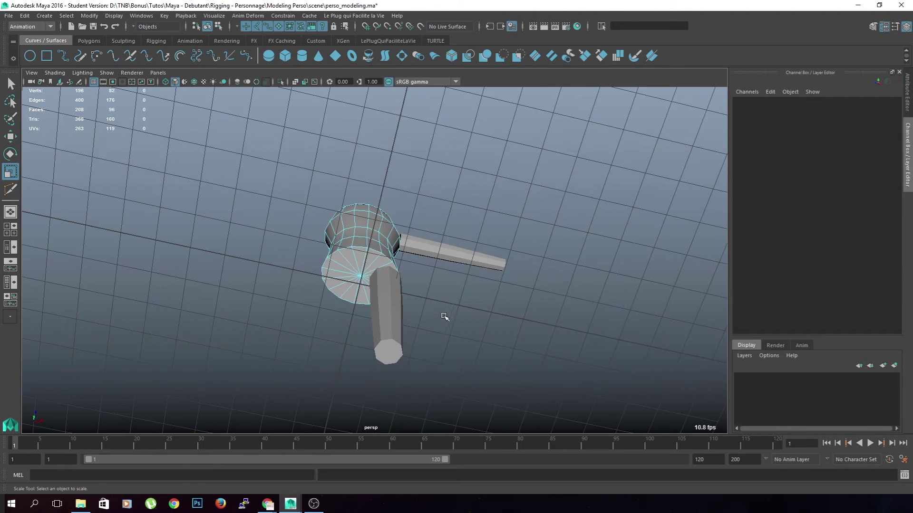
left_click_drag(444, 316, 403, 379, "alt")
left_click_drag(506, 383, 363, 229)
left_click_drag(362, 229, 292, 310, "alt")
left_click_drag(240, 138, 457, 294)
left_click_drag(284, 337, 335, 288, "alt")
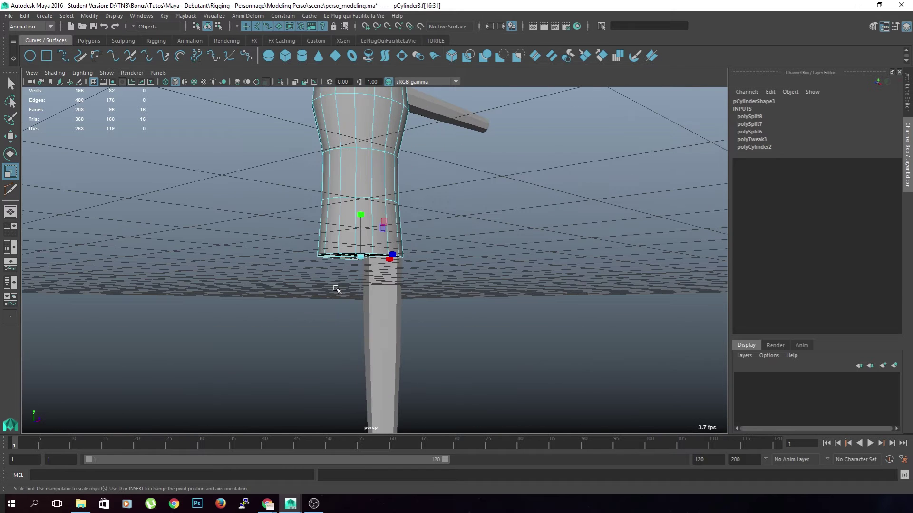
key("Delete")
Select all the cap faces on top of the torso and delete them.
left_click_drag(158, 290, 279, 179, "alt")
left_click_drag(479, 169, 438, 187, "ctrl")
left_click_drag(488, 366, 249, 242, "ctrl")
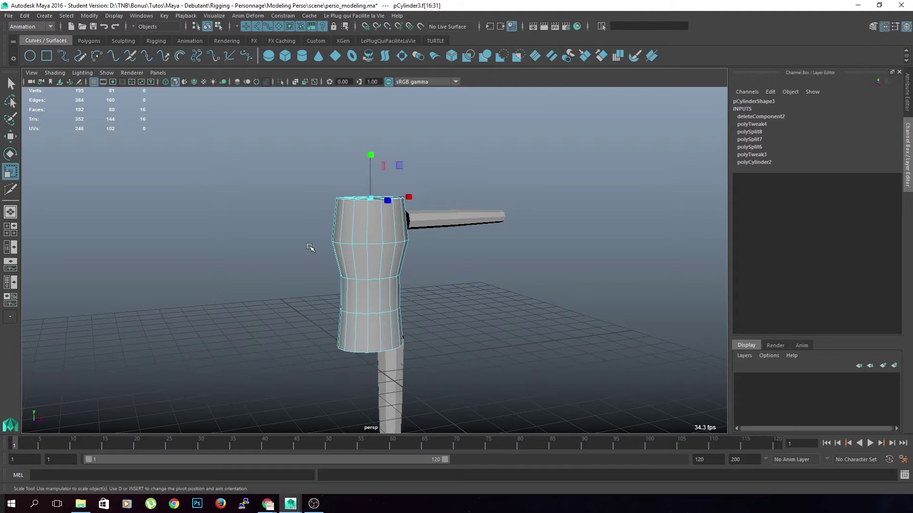
key("Delete")
Switch to the Modeling menu set and combine the torso and the leg into a single mesh.
left_click_drag(305, 244, 449, 163, "alt")
left_click(449, 163)
scroll(396, 256, "up", 3)
left_click_drag(396, 309, 402, 262, "alt")
left_click(425, 271)
right_click(425, 270)
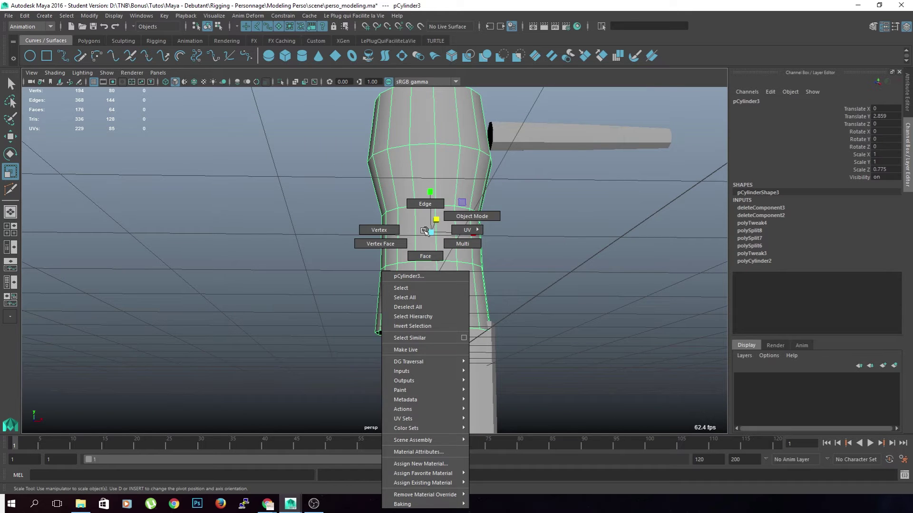
middle_click_drag(478, 296, 442, 245, "alt")
scroll(442, 244, "up", 2)
left_click_drag(465, 284, 490, 310, "alt")
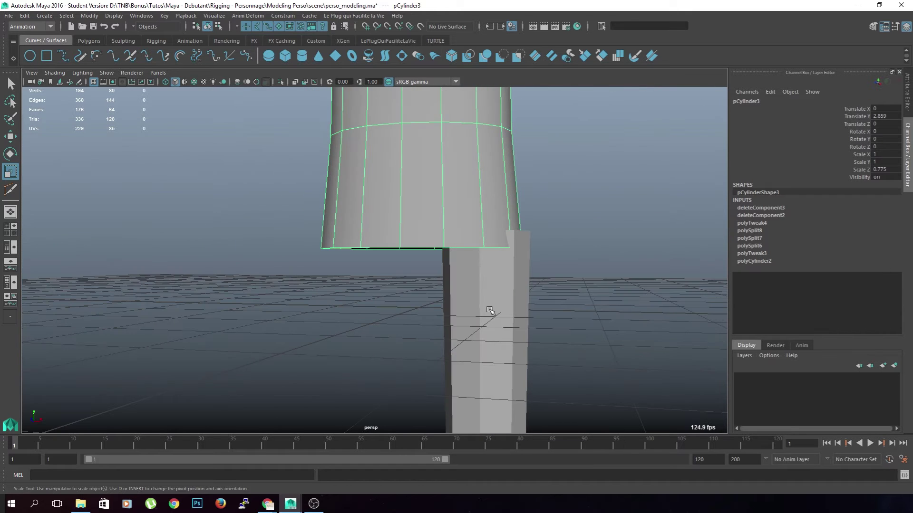
left_click(477, 262)
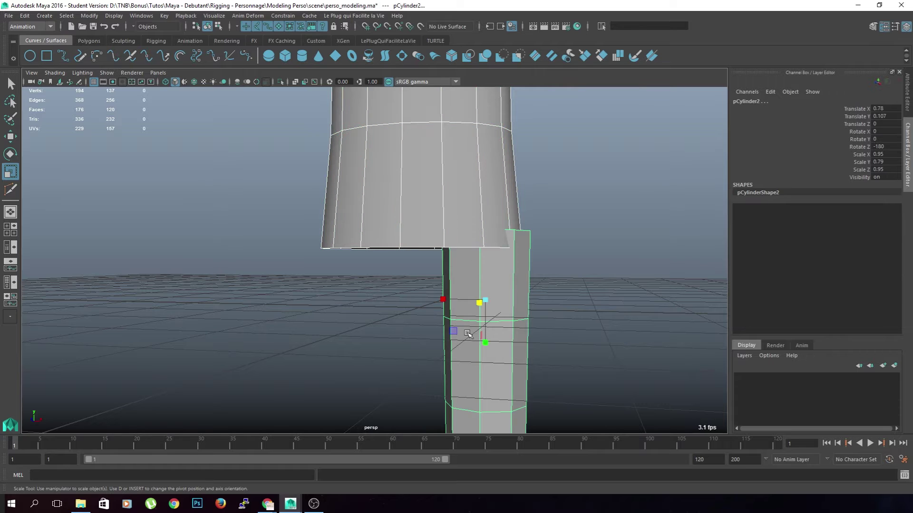
left_click(86, 16)
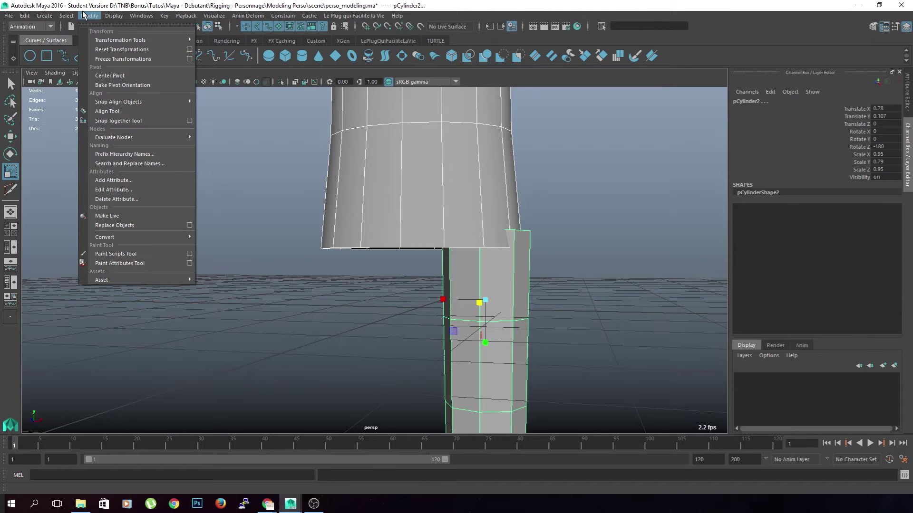
left_click(91, 14)
left_click(47, 27)
left_click(22, 36)
left_click(164, 16)
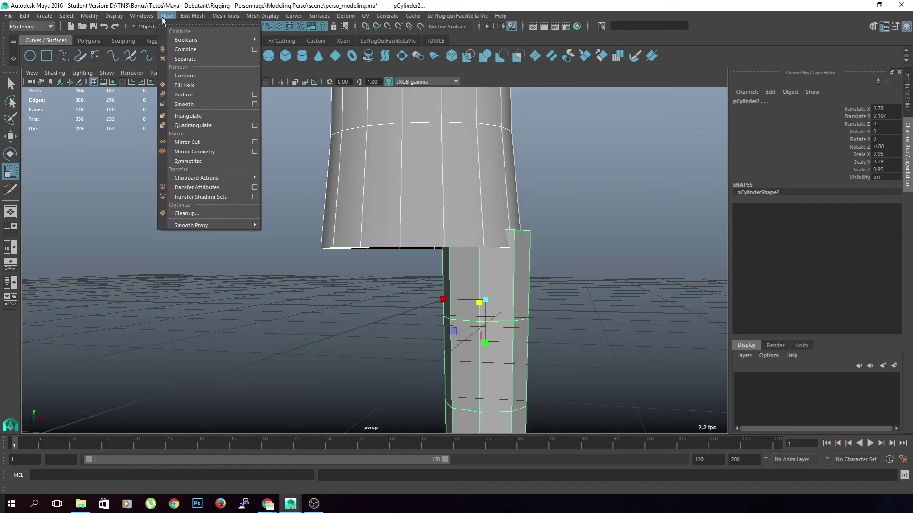
left_click(187, 47)
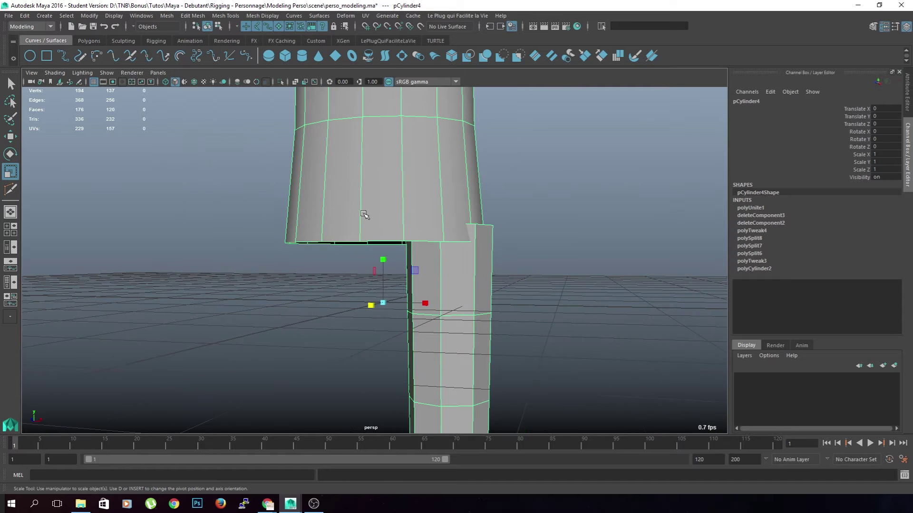
Delete the construction history of the combined torso and leg mesh.
scroll(365, 215, "down", 2)
left_click(523, 238)
left_click(422, 231)
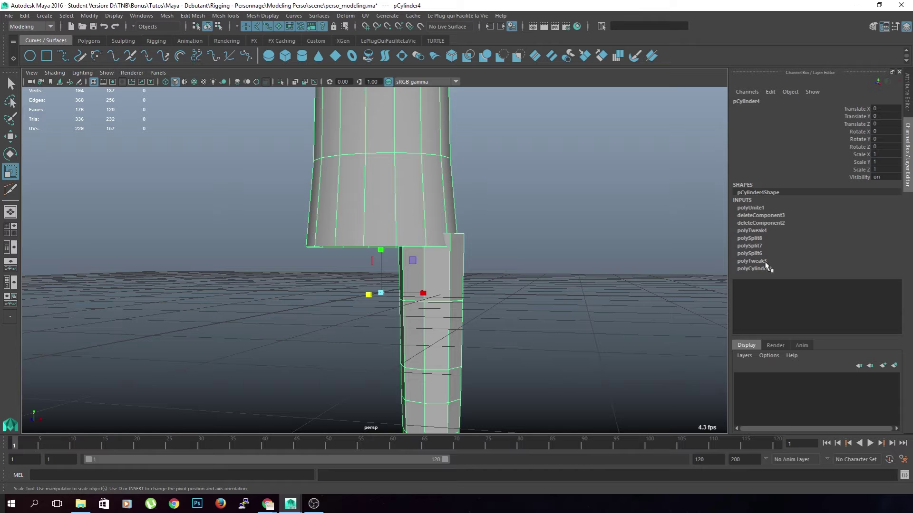
left_click(24, 16)
mouse_move(85, 127)
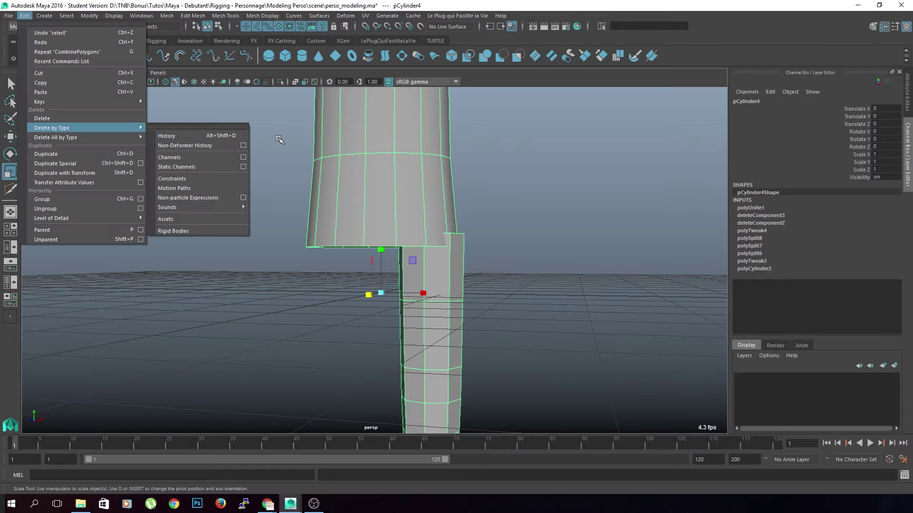
left_click(178, 136)
Show the combined mesh's vertices in wireframe display and activate the Target Weld tool for the hip joint.
scroll(392, 182, "up", 3)
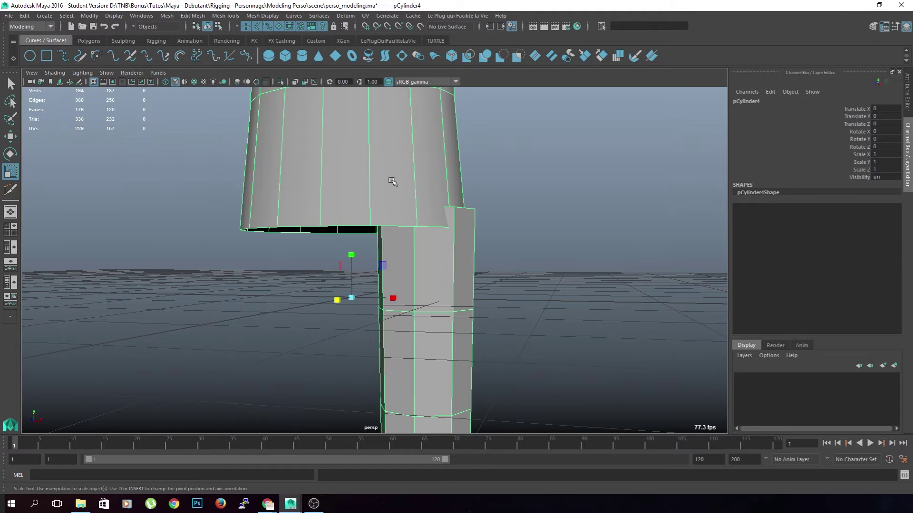
mouse_move(451, 276)
right_mouse_down()
mouse_move(427, 284)
mouse_move(436, 269)
right_mouse_up()
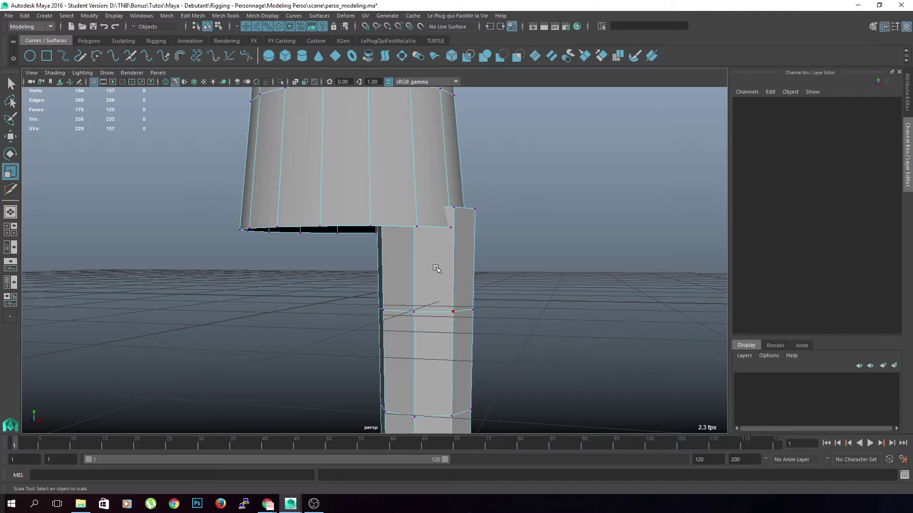
scroll(436, 268, "up", 3)
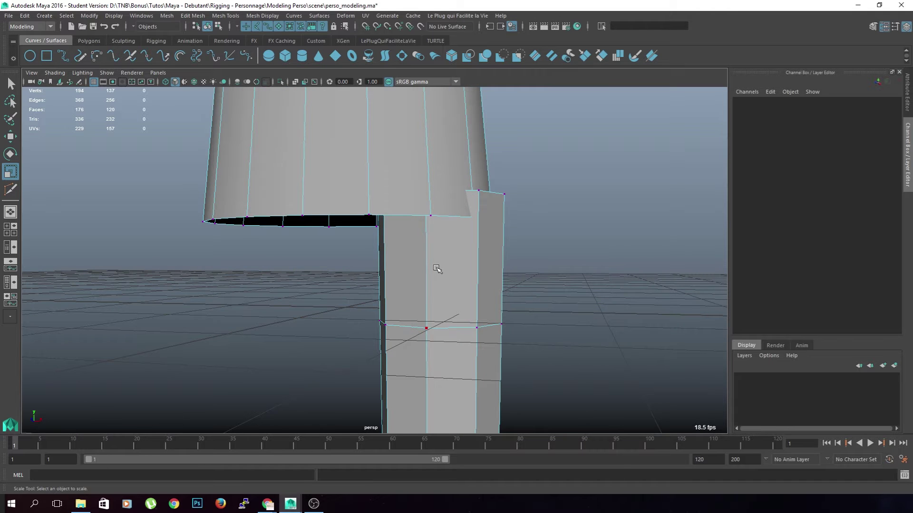
left_click_drag(436, 269, 385, 301, "alt")
left_click_drag(363, 255, 475, 273, "alt")
right_click_drag(474, 272, 488, 259)
mouse_move(400, 259)
left_mouse_down("alt")
mouse_move(371, 291)
mouse_move(363, 252)
mouse_move(401, 273)
left_mouse_up("alt")
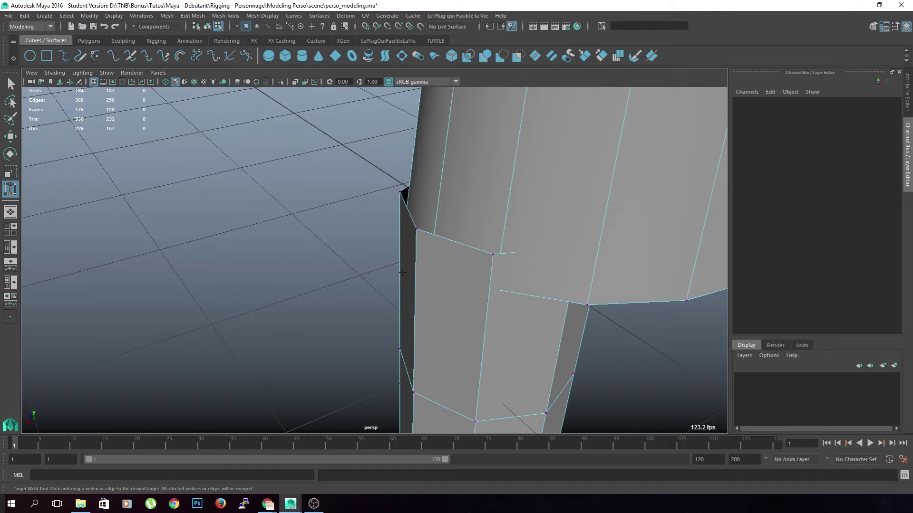
key("4")
left_click_drag(402, 274, 462, 251, "alt")
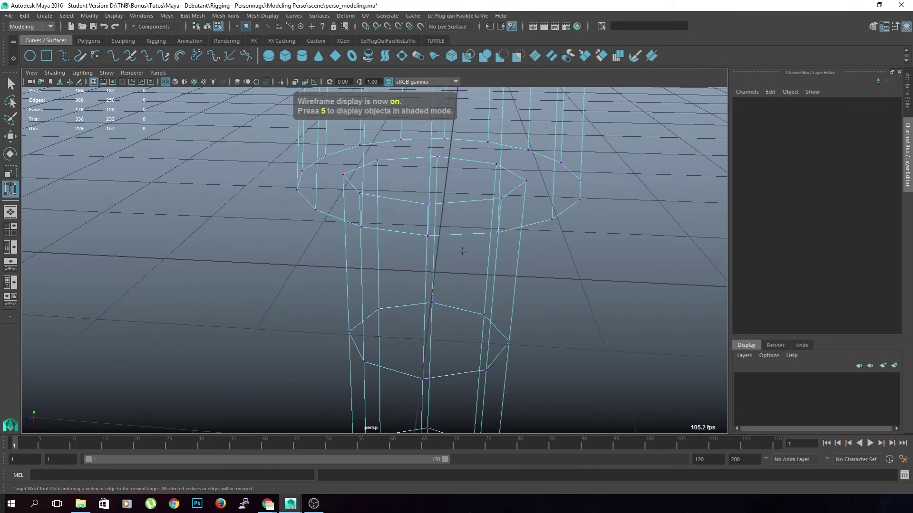
Try to weld a vertex on the torso's bottom ring to the nearest vertex on the leg's top ring.
left_click_drag(391, 281, 442, 277, "alt")
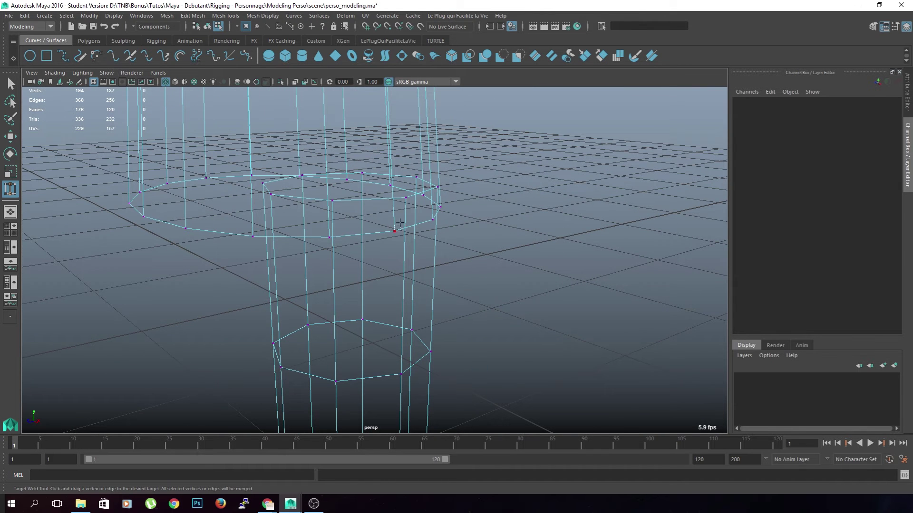
mouse_move(407, 202)
left_mouse_down()
mouse_move(395, 233)
mouse_move(408, 205)
left_mouse_up()
key("a")
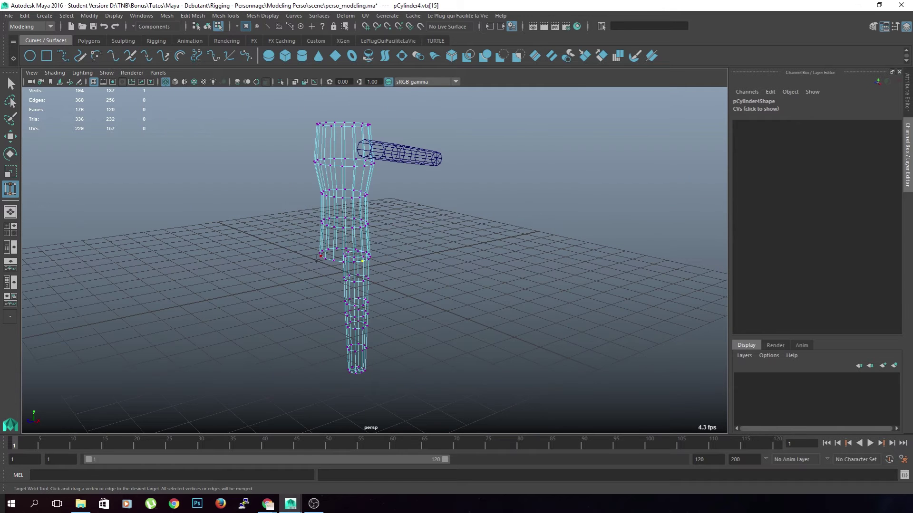
scroll(325, 292, "up", 8)
key("q")
left_click_drag(335, 300, 352, 328, "alt")
left_click(441, 326)
right_click_drag(370, 281, 372, 231)
mouse_move(371, 268)
right_mouse_down("shift")
mouse_move(348, 240)
mouse_move(399, 224)
mouse_move(355, 263)
right_mouse_up("shift")
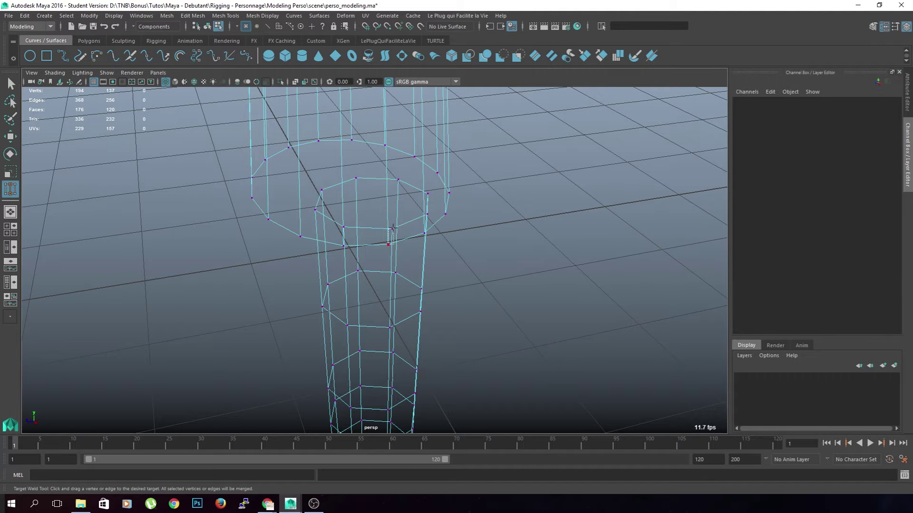
left_click_drag(392, 227, 392, 228)
Restart the Target Weld tool and try again to merge the torso's hip vertex with the adjacent leg vertex.
scroll(382, 271, "up", 5)
key("q")
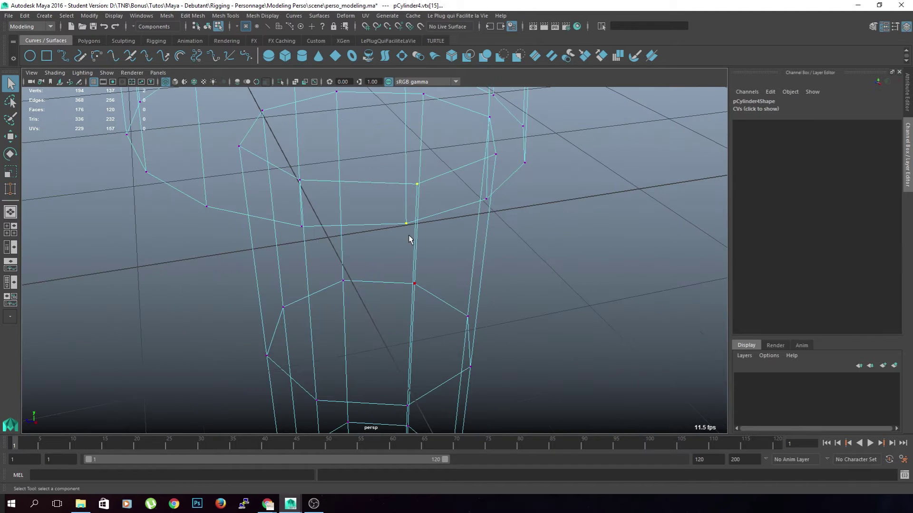
right_click_drag(411, 227, 414, 227, "shift")
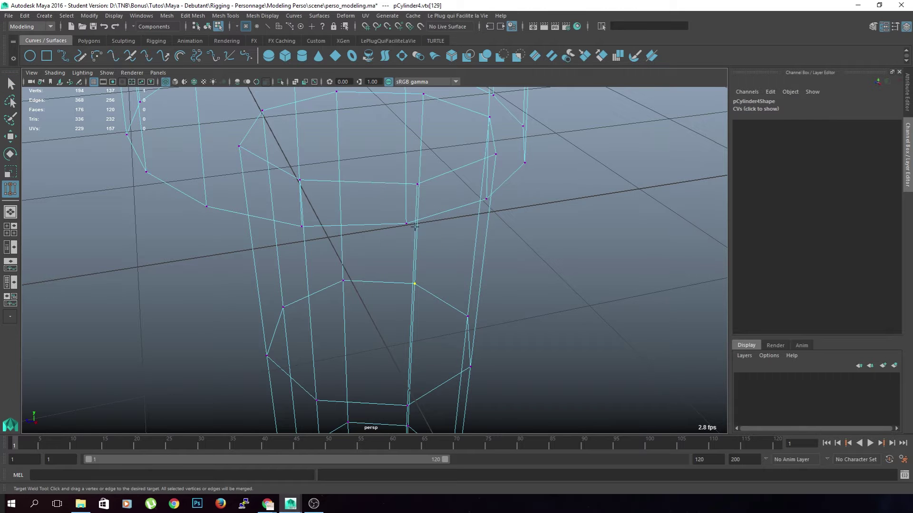
left_click(417, 189)
left_click_drag(389, 269, 376, 210, "alt")
left_click(363, 250)
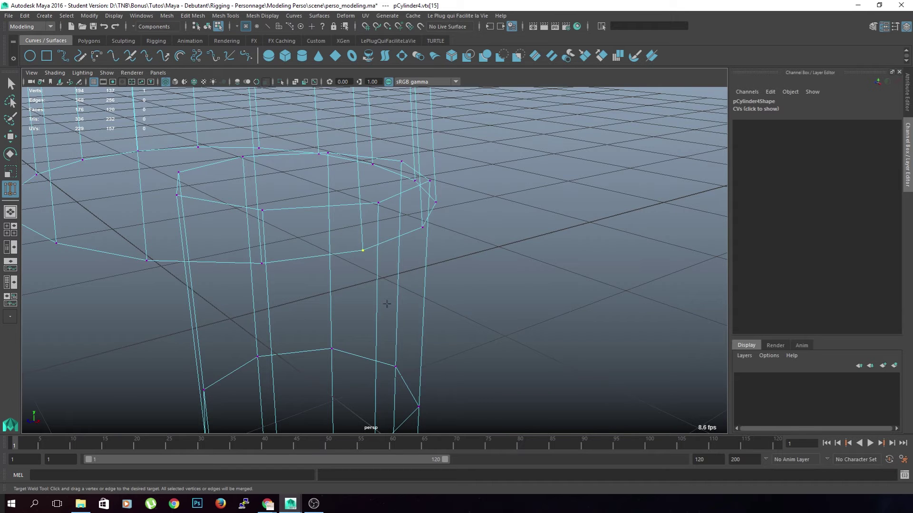
scroll(375, 286, "down", 10)
scroll(371, 340, "up", 6)
left_click(372, 340)
left_click_drag(371, 340, 413, 312, "alt")
Open the Target Weld options with Merge To set to Target and weld one torso bottom vertex to the leg's top ring.
mouse_move(367, 277)
right_mouse_down("shift")
mouse_move(379, 237)
mouse_move(380, 264)
right_mouse_up("shift")
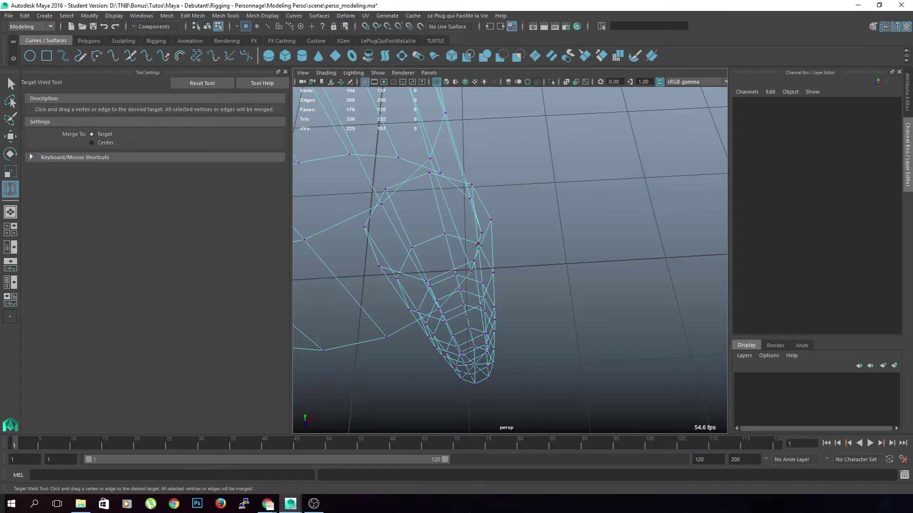
left_click_drag(479, 233, 491, 220)
left_click_drag(561, 307, 428, 238, "alt")
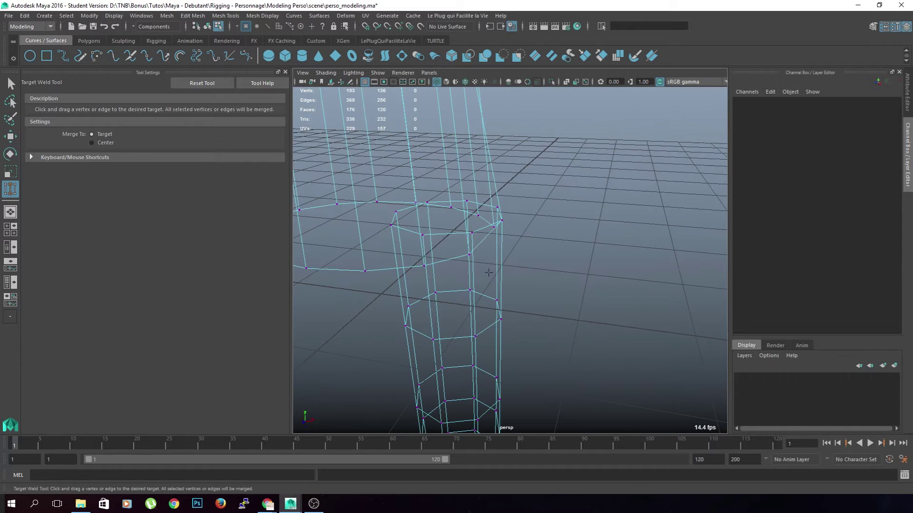
left_click(286, 73)
Weld the remaining outer vertices of the torso's bottom ring around the hip to the matching vertices of the leg's top ring.
left_click_drag(537, 308, 314, 213, "alt")
left_click_drag(429, 252, 478, 235, "alt")
left_click_drag(478, 235, 332, 379, "alt")
left_click_drag(337, 288, 485, 264)
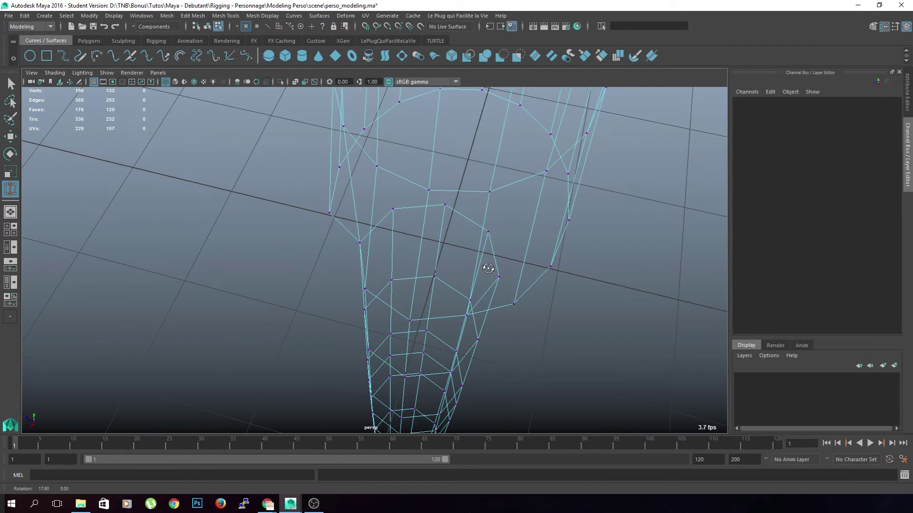
left_click_drag(515, 301, 496, 273)
left_click_drag(495, 274, 361, 285, "alt")
left_click_drag(289, 290, 401, 296, "alt")
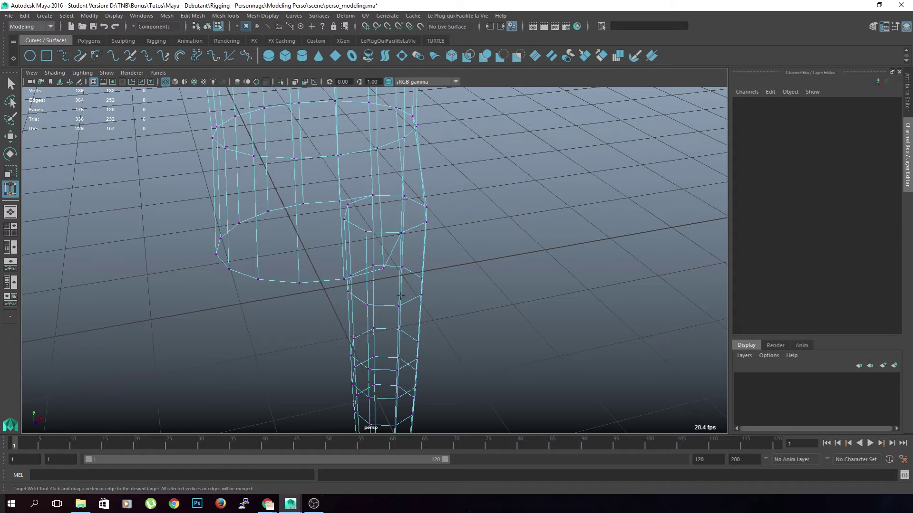
Return to shaded display, select the inner vertex at the top of the leg and turn on soft selection.
key("5")
left_click_drag(400, 295, 408, 279, "alt")
key("q")
left_click_drag(387, 316, 377, 238, "alt")
left_click(416, 296)
key("b")
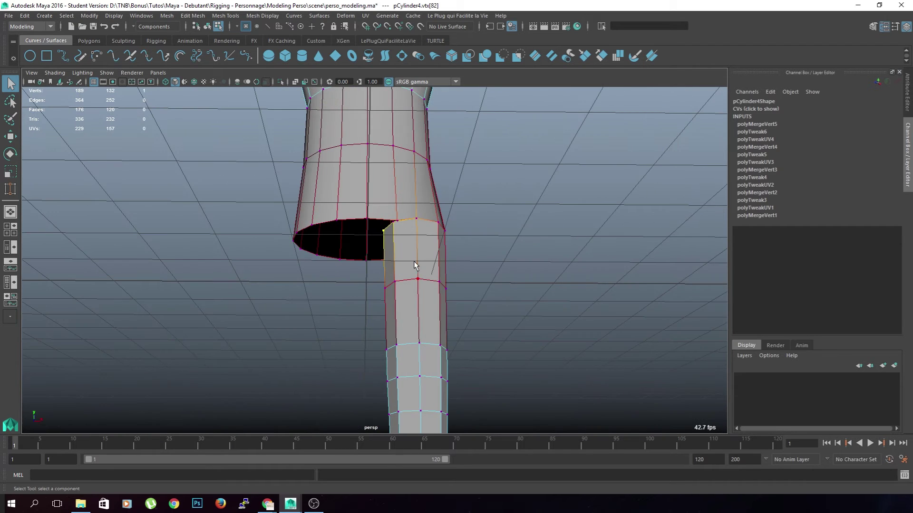
Open the Move tool's soft selection settings and set the falloff mode to Surface.
left_click_drag(415, 267, 354, 215, "alt")
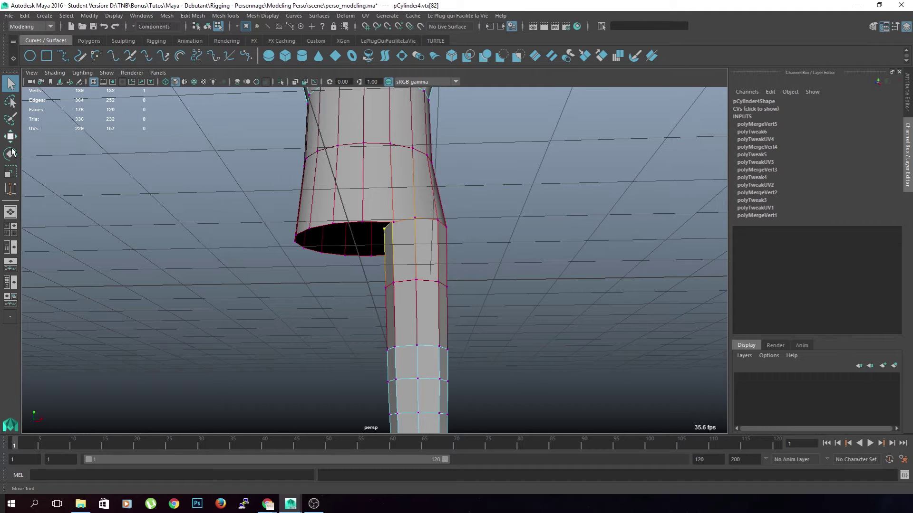
double_click(11, 84)
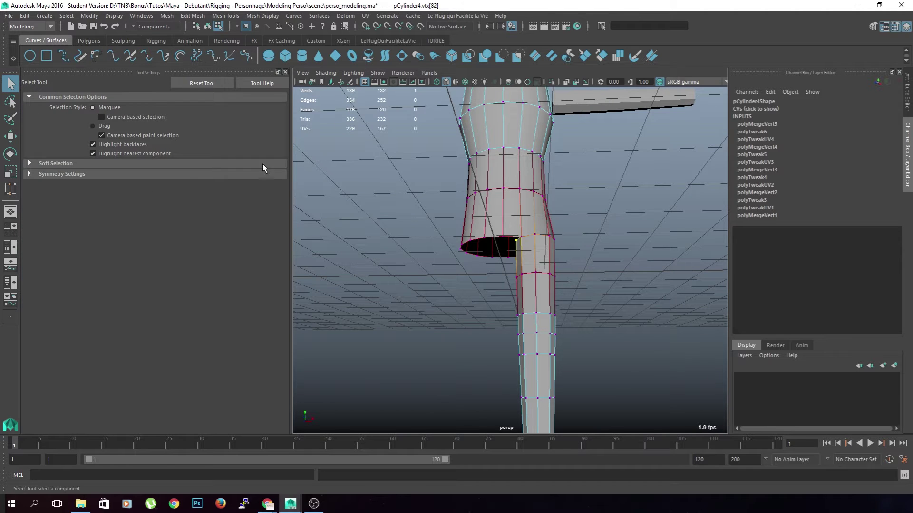
left_click(14, 136)
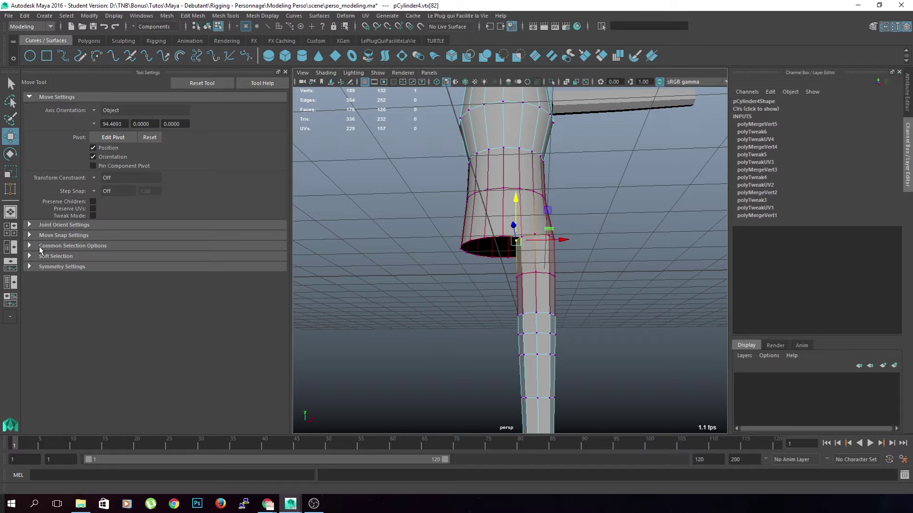
left_click(29, 256)
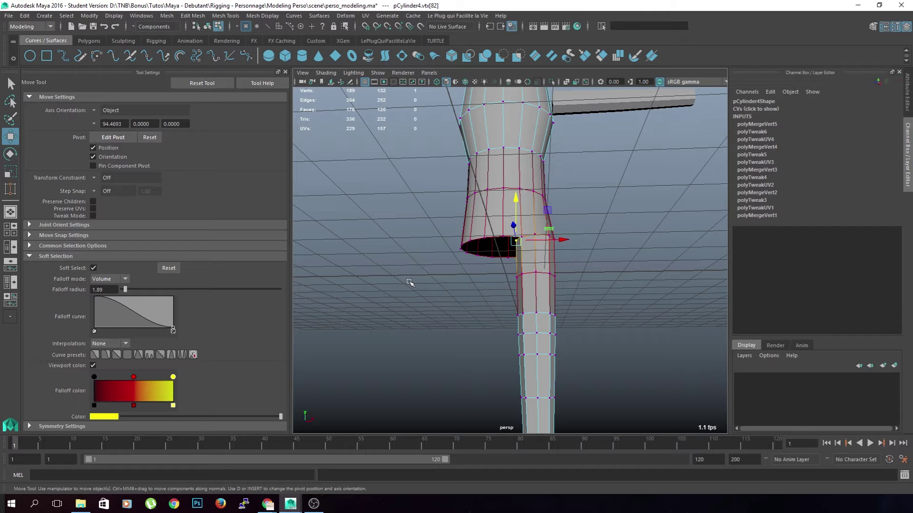
left_click(101, 279)
left_click(114, 303)
Try moving the leg's inner top vertex inward along X with a soft selection falloff radius of 1.89.
scroll(501, 316, "up", 5)
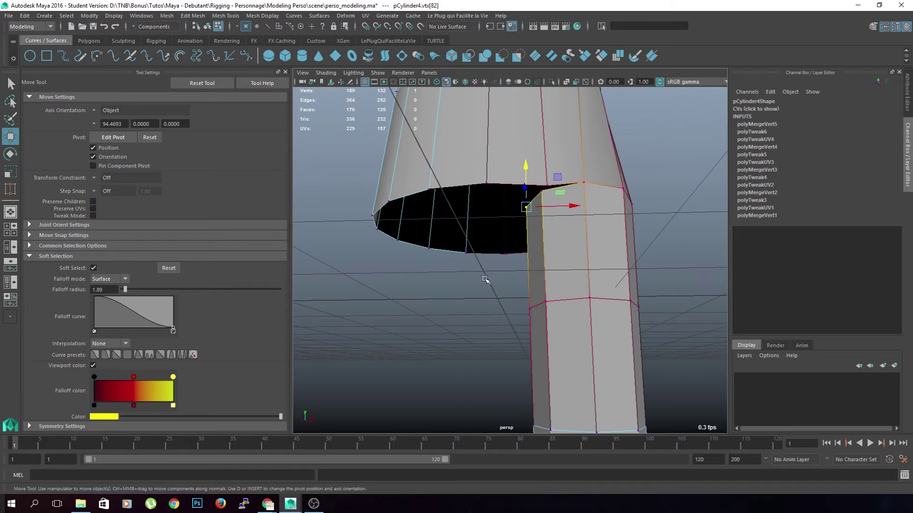
left_click_drag(489, 279, 587, 238, "alt")
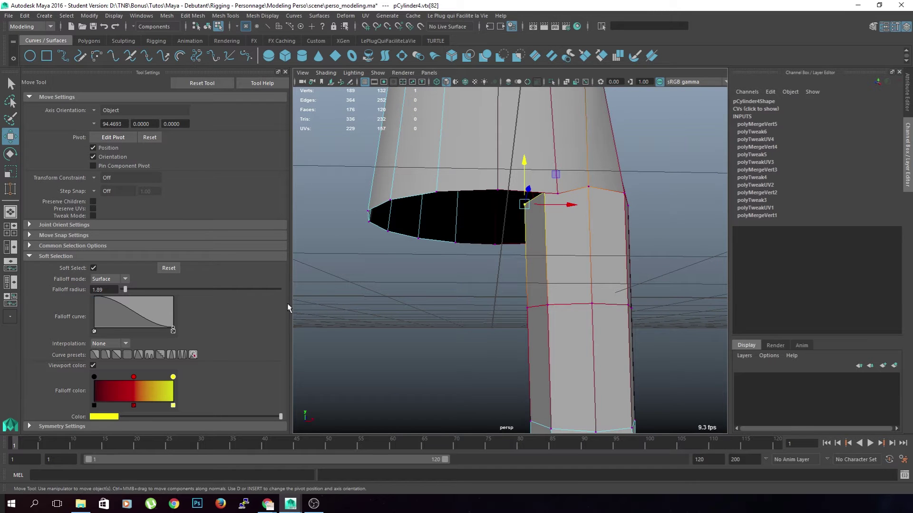
left_click_drag(552, 205, 506, 204)
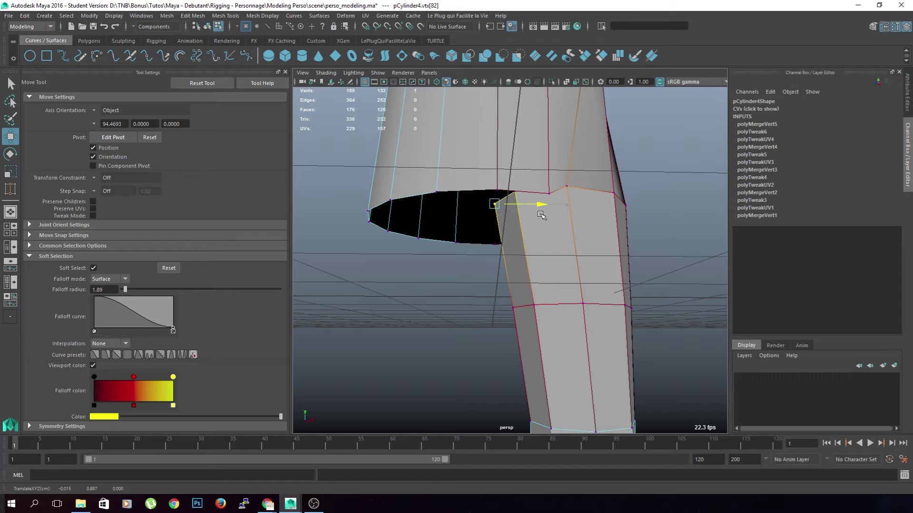
key("ctrl+z")
Reduce the soft selection falloff radius to 1.13 and move the leg's inner top vertex inward along X.
key("b")
left_click_drag(594, 293, 515, 227)
left_click_drag(576, 200, 536, 205)
scroll(521, 258, "down", 3)
left_click_drag(521, 258, 493, 277, "alt")
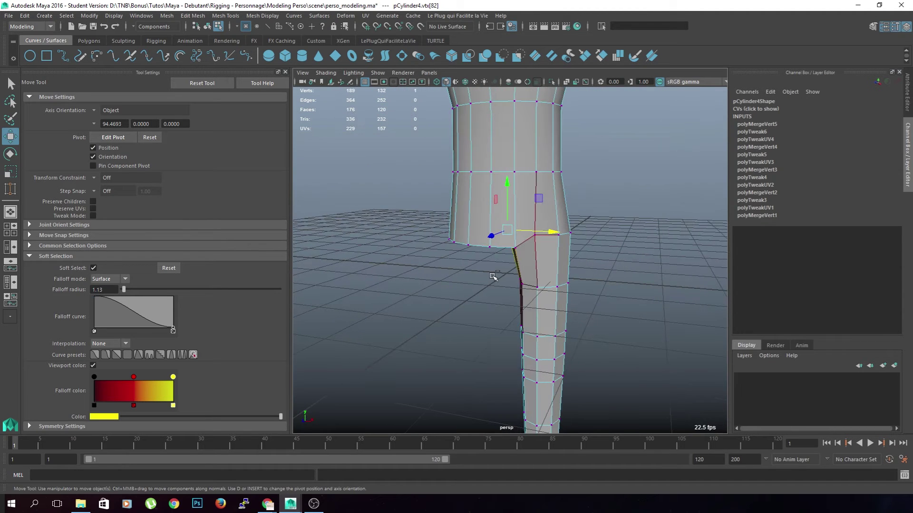
Set the soft selection falloff radius to 0.58 and pull the leg's inner top vertex inward beneath the torso opening.
left_click_drag(474, 311, 513, 256, "alt")
left_click(491, 321)
left_click(517, 250)
left_click(628, 312)
scroll(544, 295, "up", 5)
left_click(533, 241)
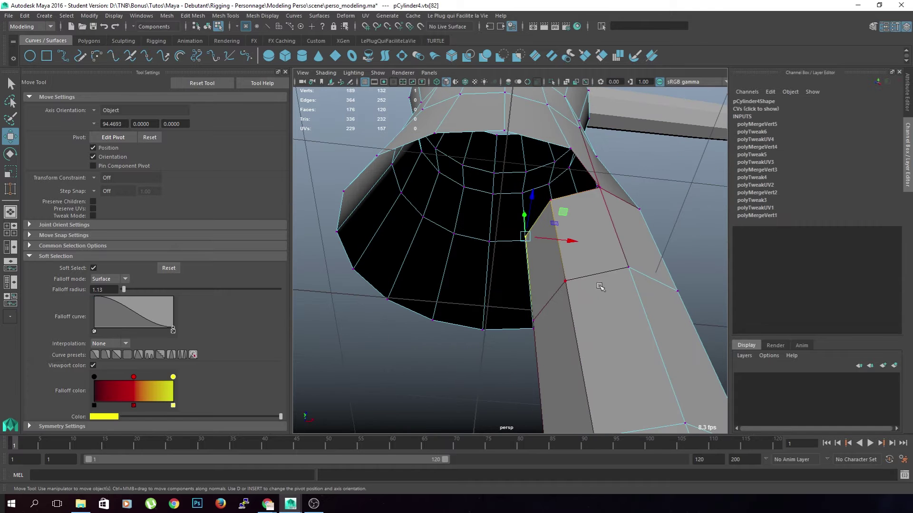
left_click_drag(637, 306, 585, 278)
left_click_drag(567, 241, 478, 334)
scroll(599, 312, "down", 5)
left_click(617, 312)
scroll(604, 323, "up", 6)
middle_click_drag(479, 334, 530, 311, "alt")
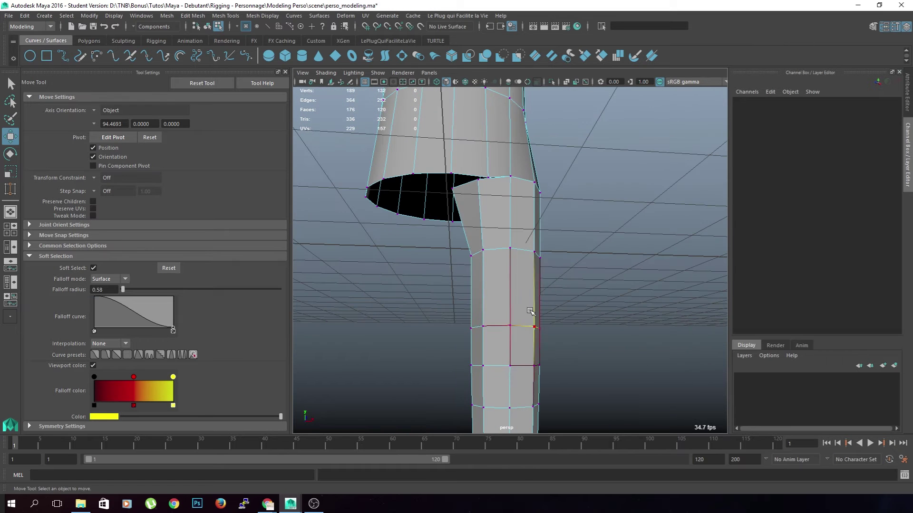
In the front view, move the leg's inner vertices on the rows just below the hip slightly inward along X.
left_click(469, 259)
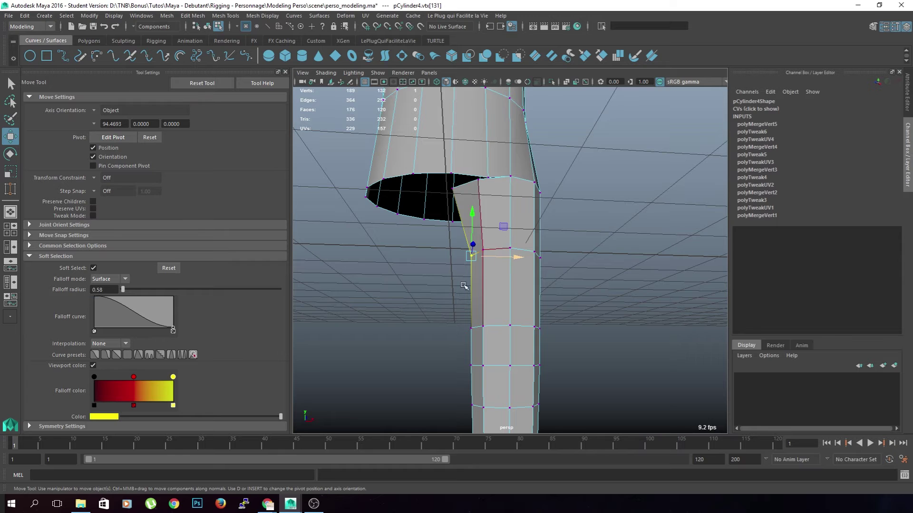
key("space")
right_click_drag(364, 332, 397, 383, "alt")
key("space")
middle_click_drag(440, 356, 452, 295, "alt")
left_click_drag(522, 210, 517, 210)
key("Down")
left_click_drag(524, 258, 521, 259)
Move the inner vertex on the leg's second-lowest row slightly inward along X and clear the selection.
middle_click_drag(514, 305, 517, 253, "alt")
left_click(498, 334)
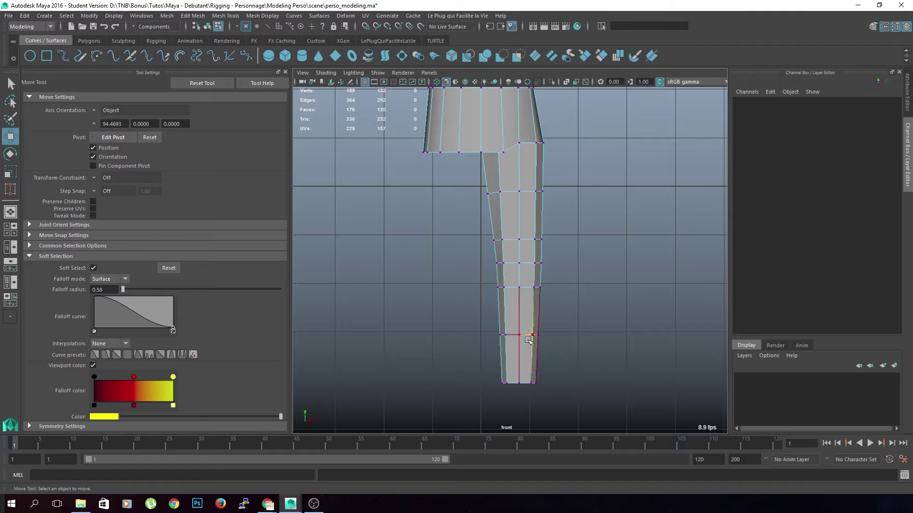
left_click(500, 336)
left_click_drag(548, 337, 545, 337)
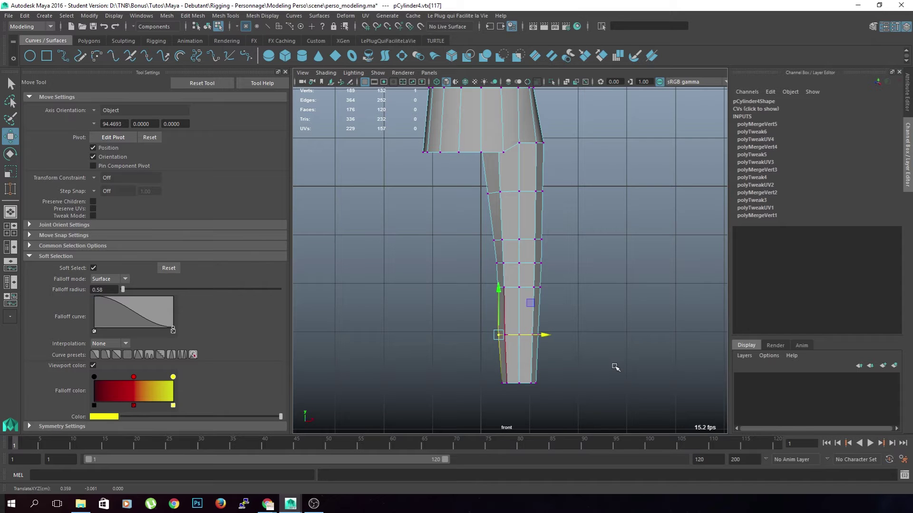
right_click_drag(616, 368, 594, 290, "alt")
middle_click_drag(594, 290, 540, 320, "alt")
left_click(537, 365)
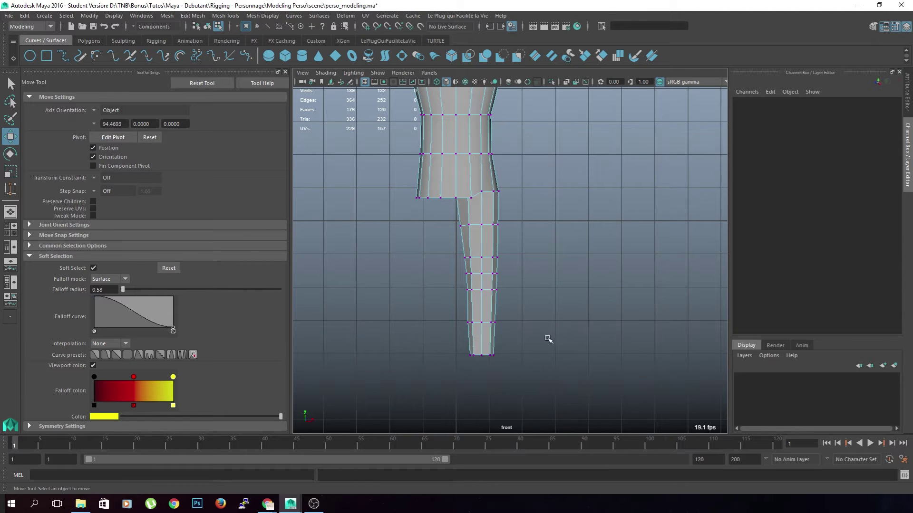
In the perspective view, target weld the torso's front bottom rim vertex beside the leg to the leg's adjacent top vertex.
key("space")
key("space")
mouse_move(583, 167)
left_mouse_down("alt")
mouse_move(526, 179)
mouse_move(585, 173)
left_mouse_up("alt")
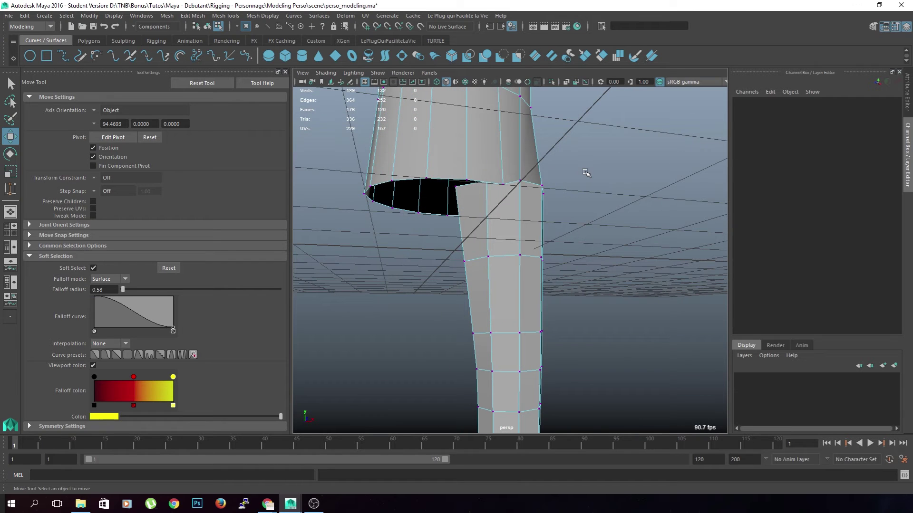
right_click_drag(589, 172, 546, 252, "alt")
left_click_drag(547, 252, 588, 237, "alt")
right_click_drag(587, 237, 620, 238, "alt")
left_click_drag(619, 238, 555, 286, "alt")
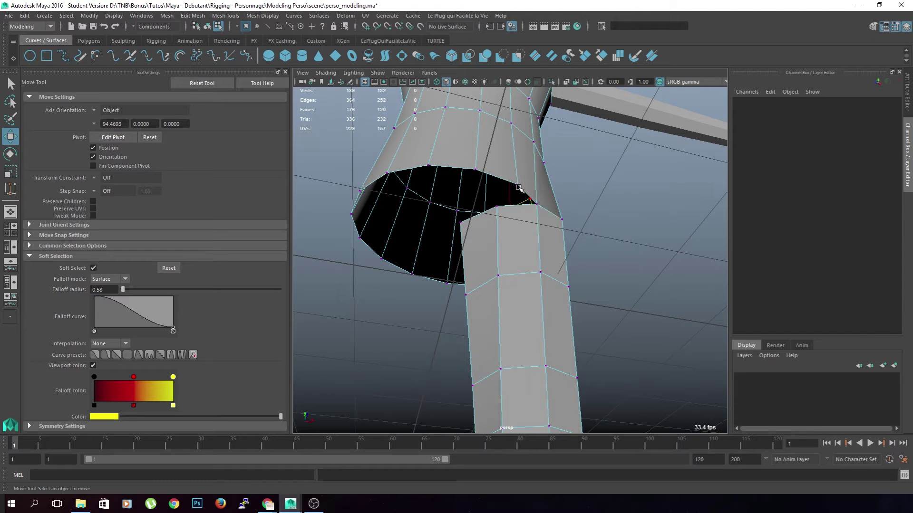
key("q")
left_click_drag(591, 229, 503, 227, "alt")
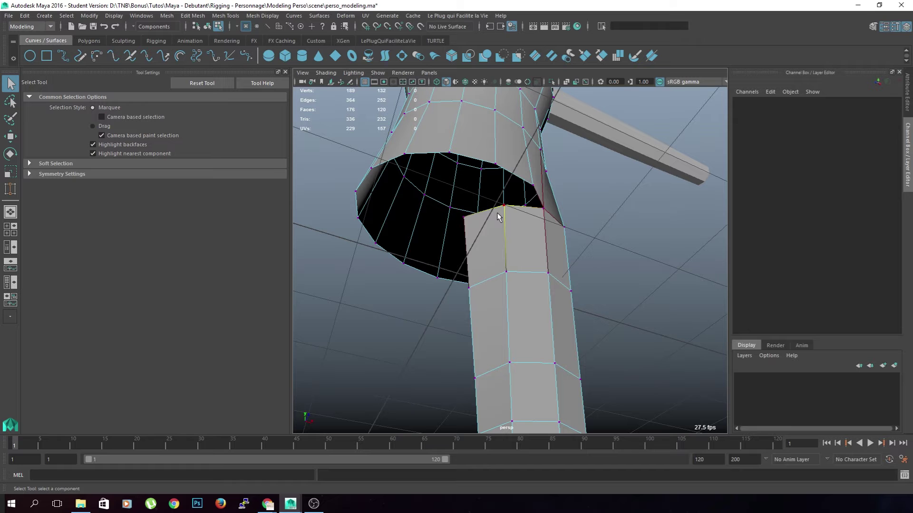
left_click_drag(529, 216, 501, 223, "alt")
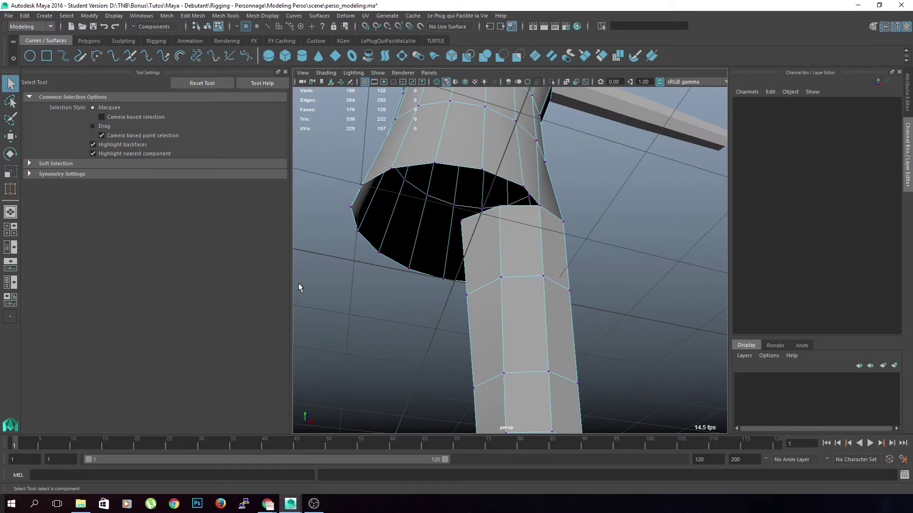
left_click(12, 192)
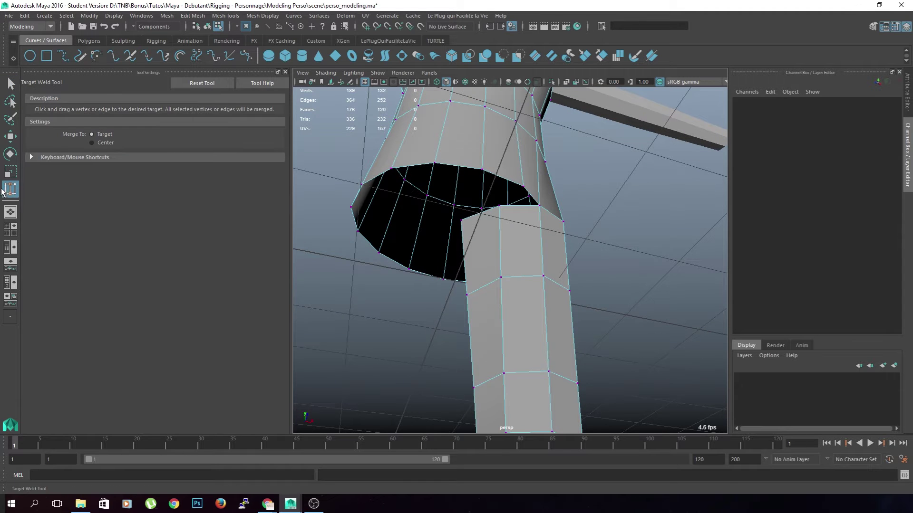
left_click_drag(523, 187, 499, 206)
Target weld the matching rim vertex on the torso's back to the leg's top vertex and leave the weld tool.
left_click_drag(484, 247, 271, 264, "alt")
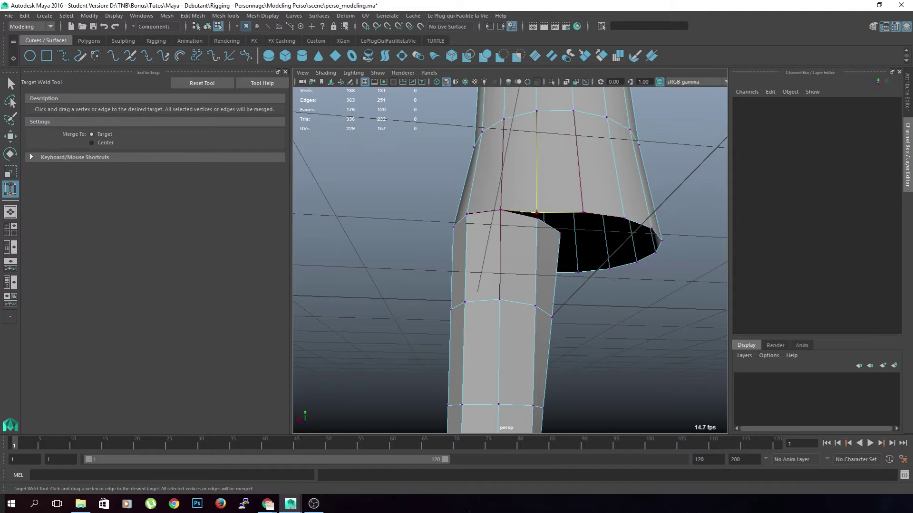
left_click_drag(536, 215, 470, 250)
key("q")
left_click_drag(392, 290, 462, 272, "alt")
scroll(436, 262, "down", 3)
scroll(462, 272, "up", 6)
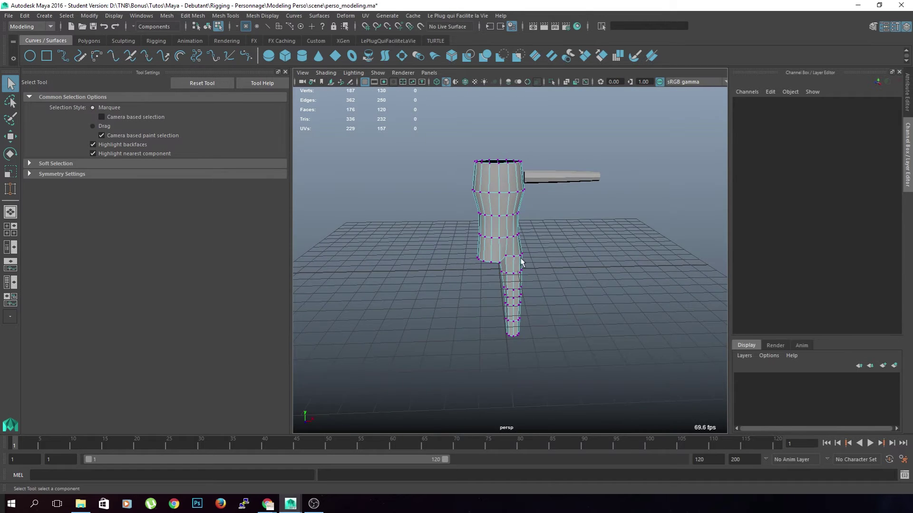
scroll(532, 223, "up", 1)
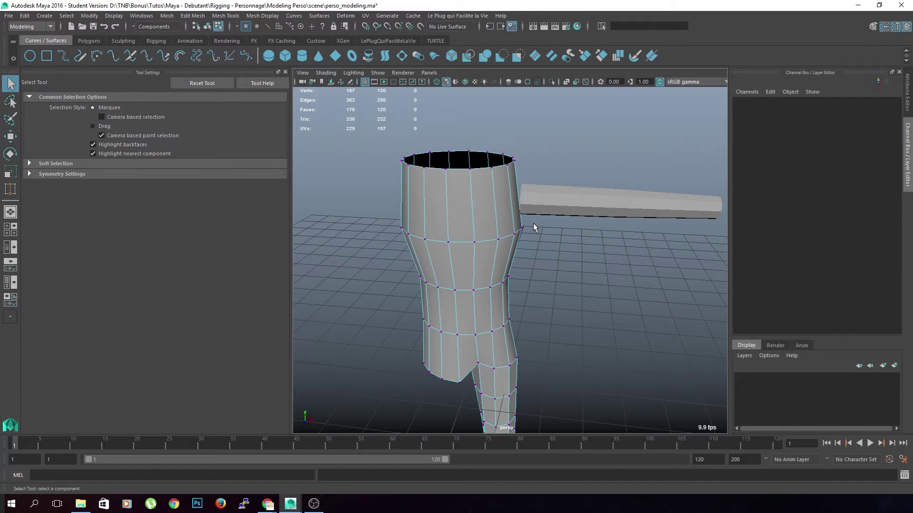
Select the torso's top edge loop and lower it slightly along Y in the front view.
left_click(577, 185)
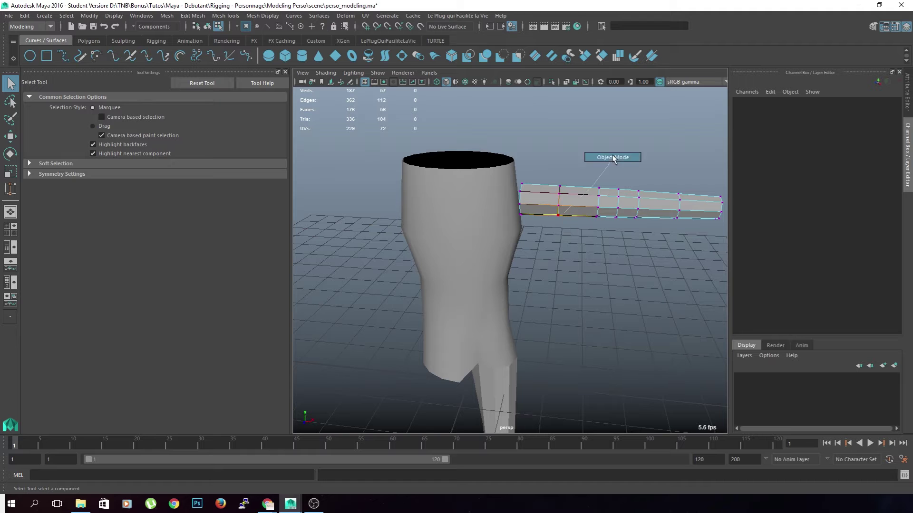
key("F8")
left_click(448, 199)
middle_click_drag(447, 199, 449, 204, "alt")
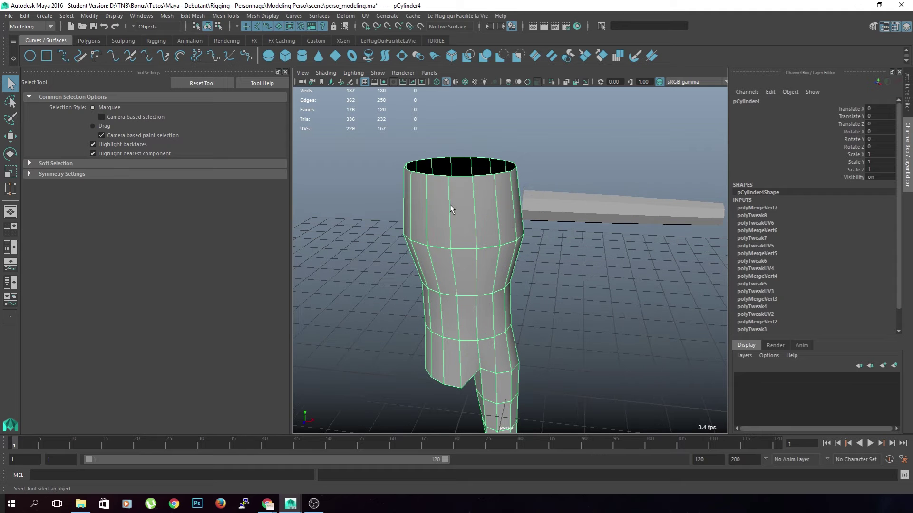
right_click_drag(450, 205, 441, 179)
double_click(440, 178)
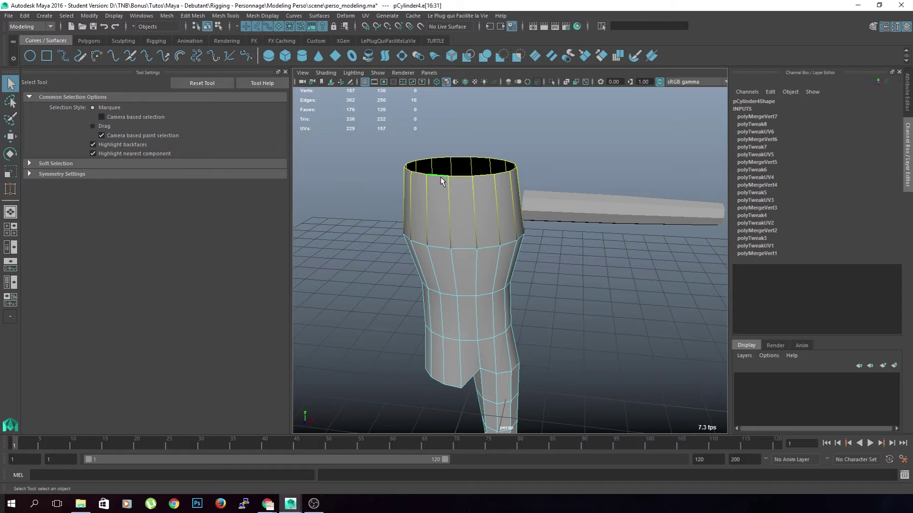
key("space")
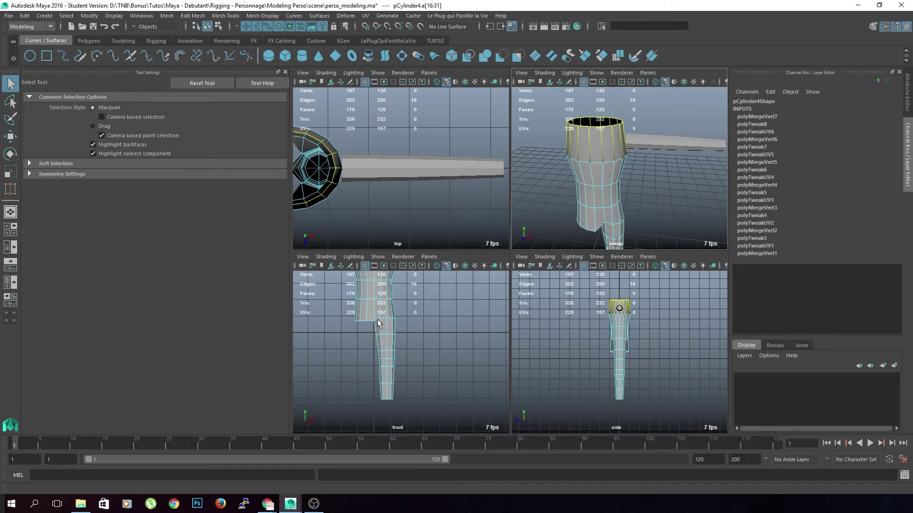
key("space")
middle_click_drag(429, 246, 433, 355, "alt")
key("w")
scroll(474, 116, "down", 4)
left_click_drag(483, 149, 475, 131)
scroll(507, 235, "up", 5)
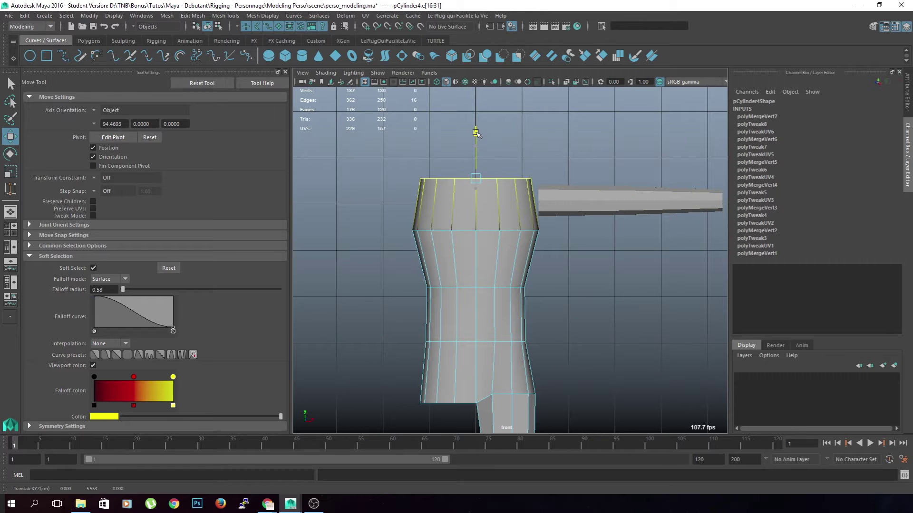
Lower and narrow the torso's chest edge loop slightly, and save the scene.
left_click(533, 206)
double_click(493, 230)
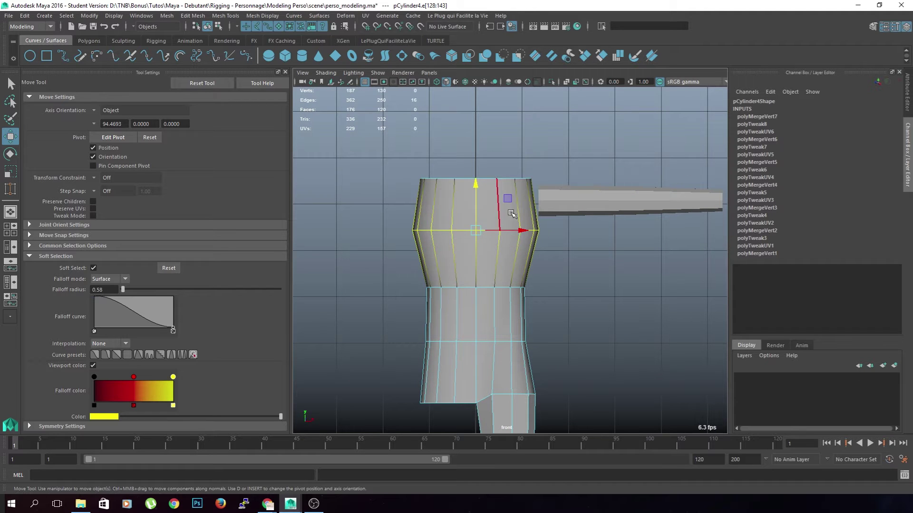
left_click_drag(475, 185, 476, 187)
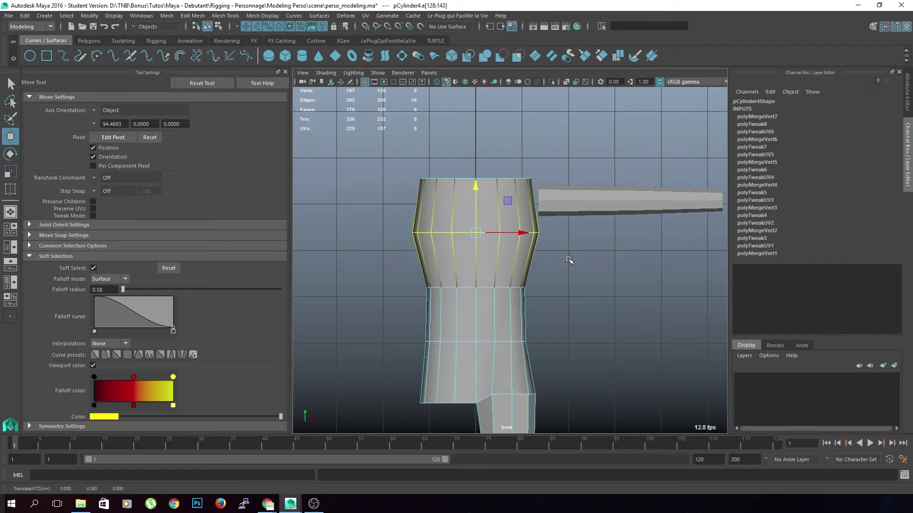
key("r")
middle_click_drag(568, 262, 561, 272)
left_click(572, 293)
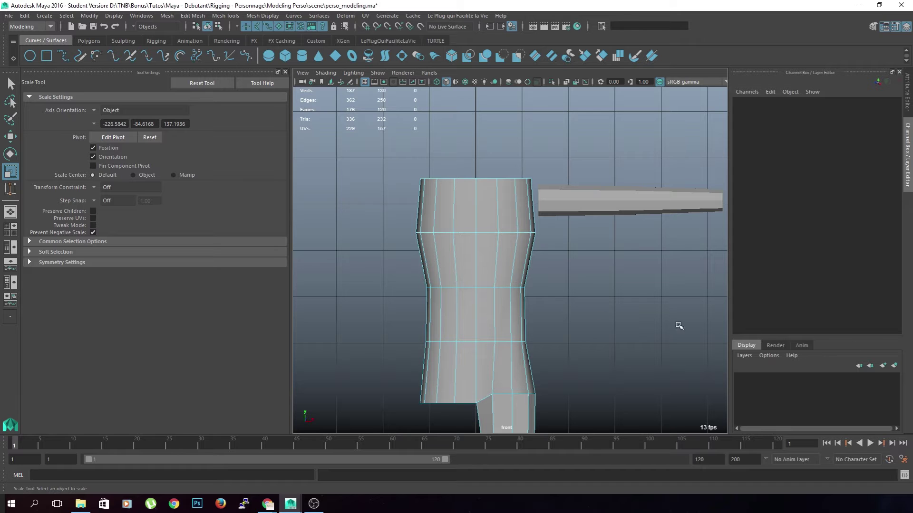
left_click(434, 260)
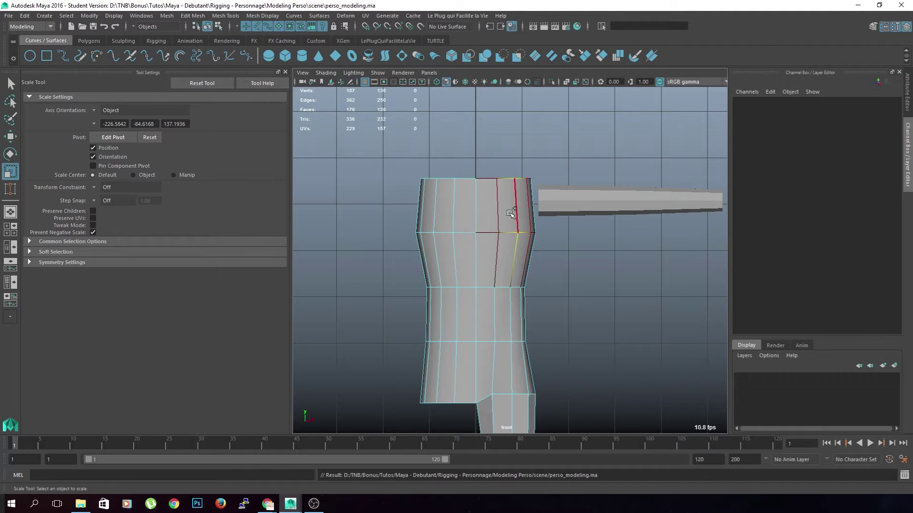
Insert two edge loops with Multi-Cut, one just above the chest loop and one just below the torso's top rim.
key("ctrl+shift+x")
left_click(486, 218, "ctrl")
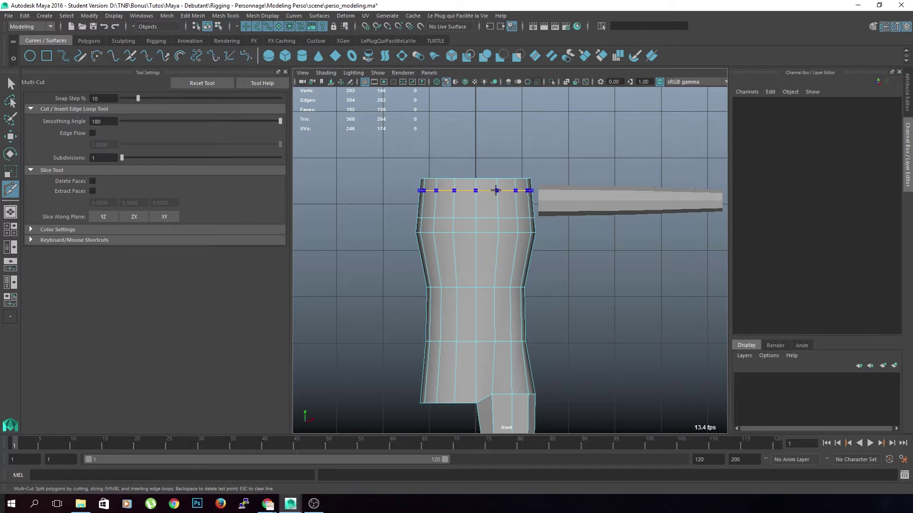
left_click(497, 187, "ctrl")
left_click_drag(632, 264, 597, 287, "alt")
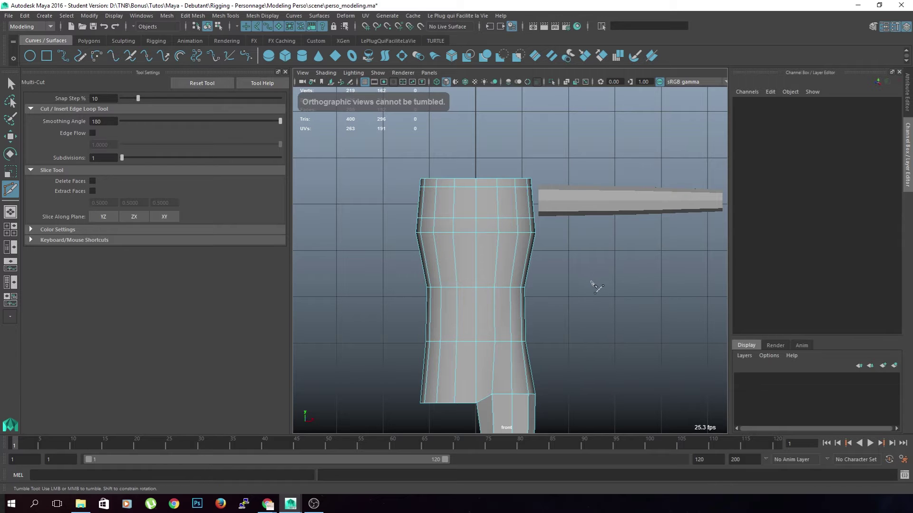
key("q")
left_click(496, 224)
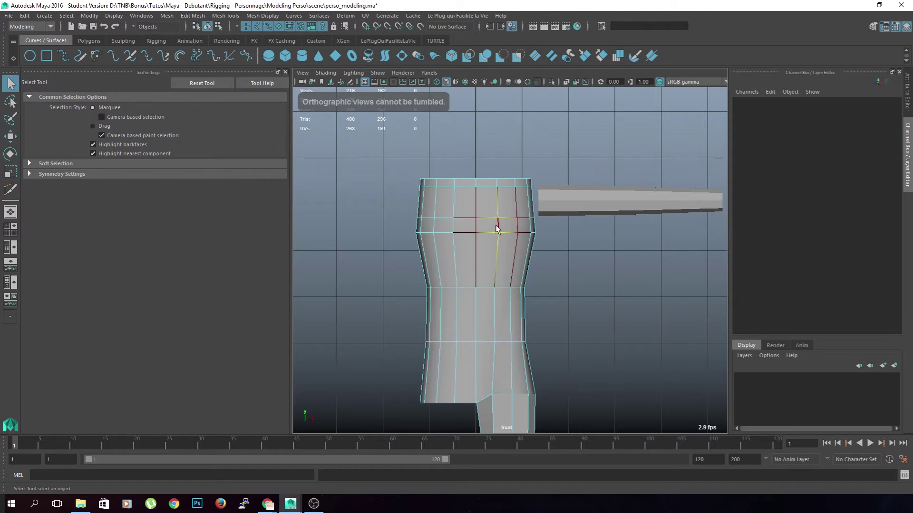
Combine the torso and arm into one mesh in the perspective view and delete its construction history.
key("space")
key("space")
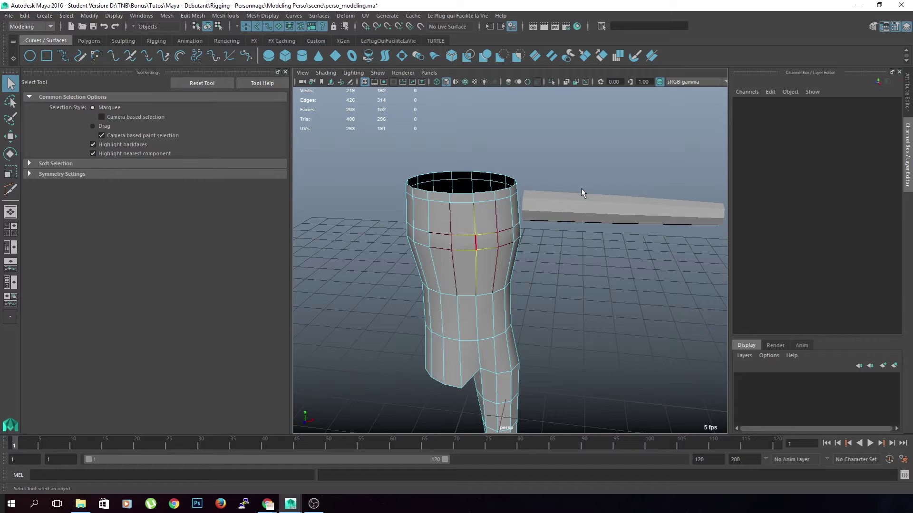
scroll(580, 188, "up", 7)
scroll(581, 194, "down", 6)
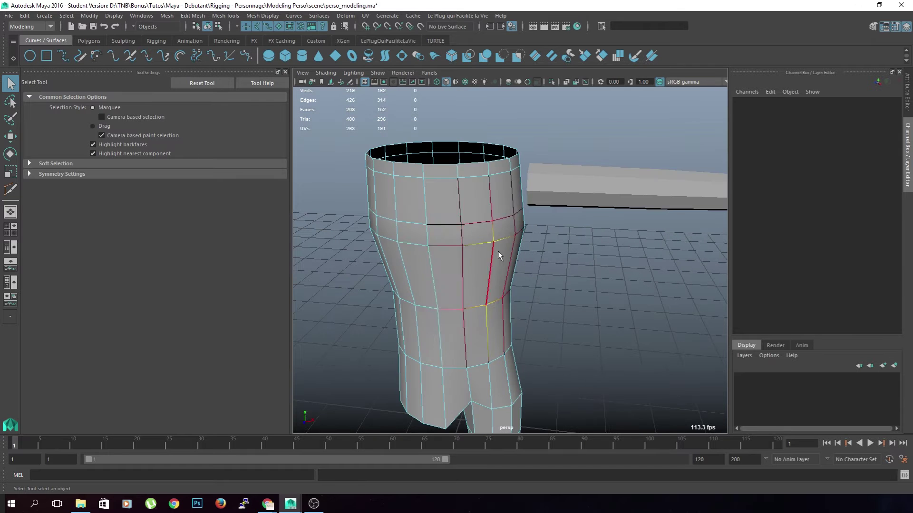
right_click_drag(498, 251, 611, 190)
left_click(612, 188, "shift")
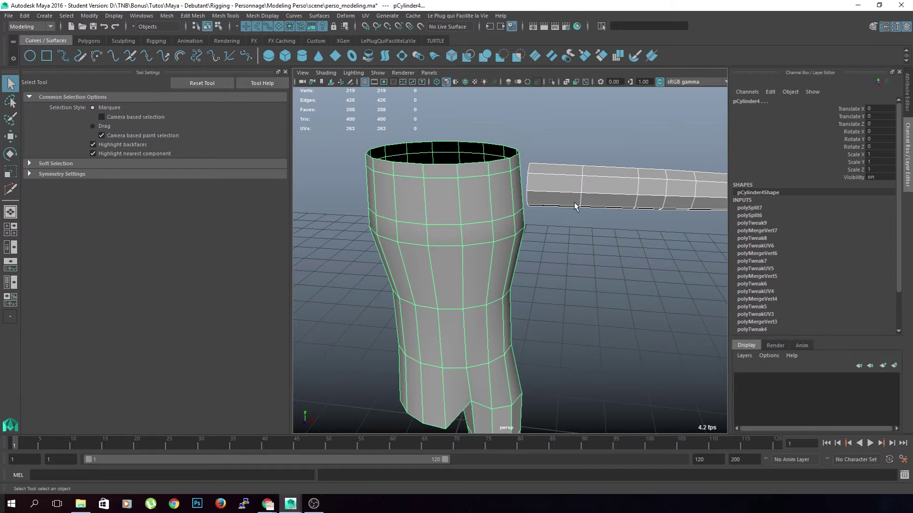
left_click(167, 16)
left_click(182, 46)
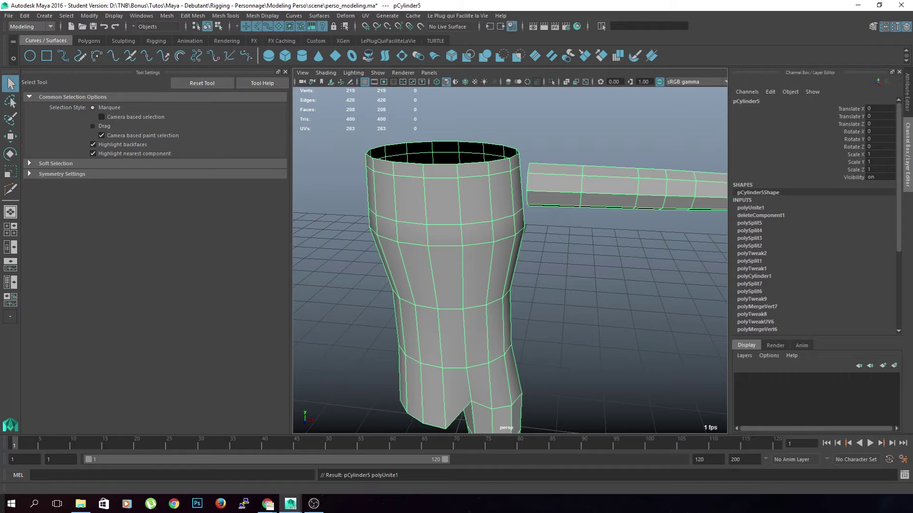
left_click(24, 16)
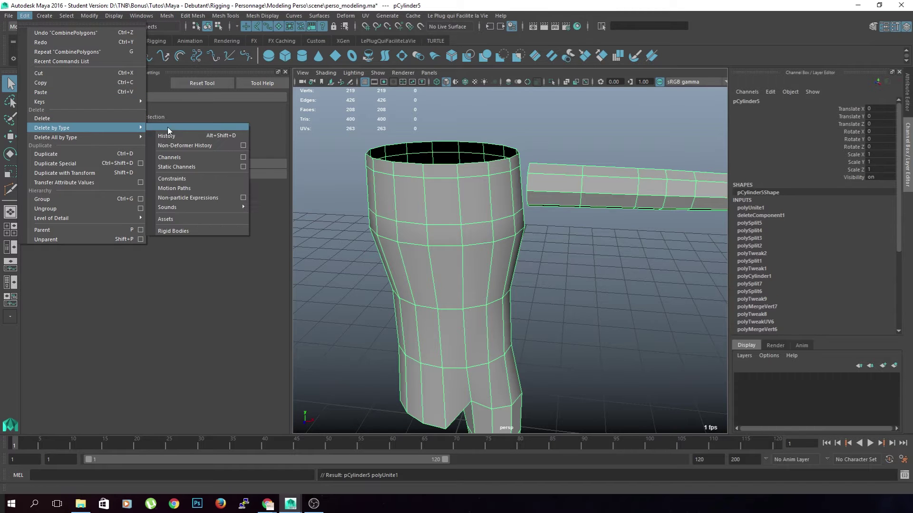
left_click(176, 138)
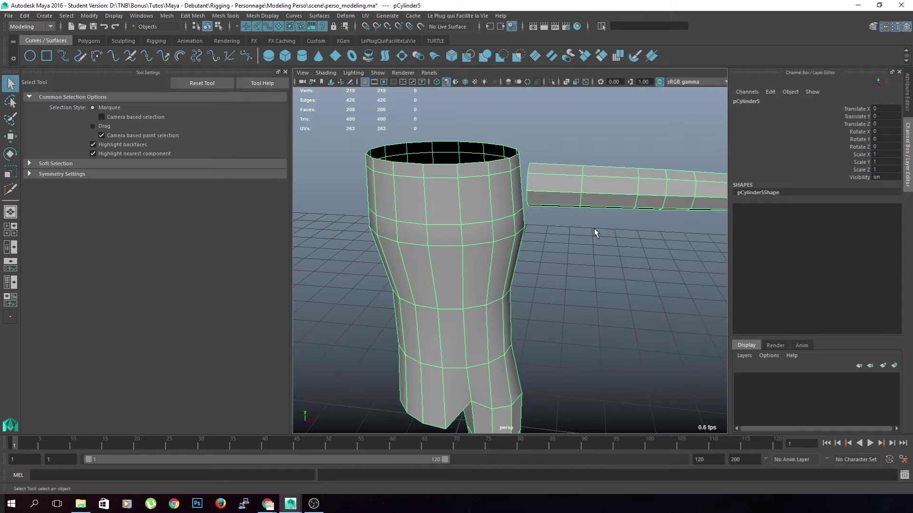
Delete the two torso side faces opposite the arm's open end to make the shoulder opening.
left_click_drag(595, 230, 486, 247, "alt")
right_click(456, 228)
right_click_drag(463, 255, 464, 257)
left_click(464, 238)
left_click(483, 217, "shift")
left_click_drag(481, 331, 554, 265, "alt")
key("Delete")
scroll(561, 264, "up", 6)
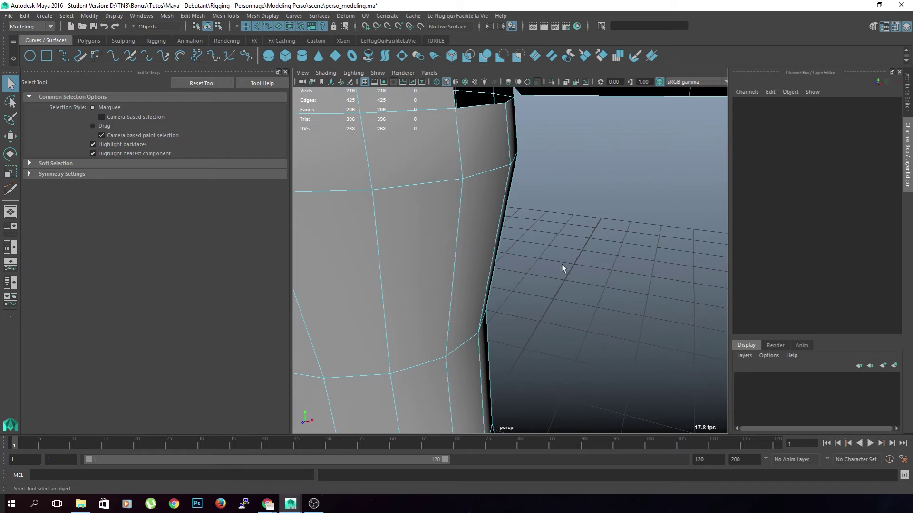
scroll(536, 264, "down", 6)
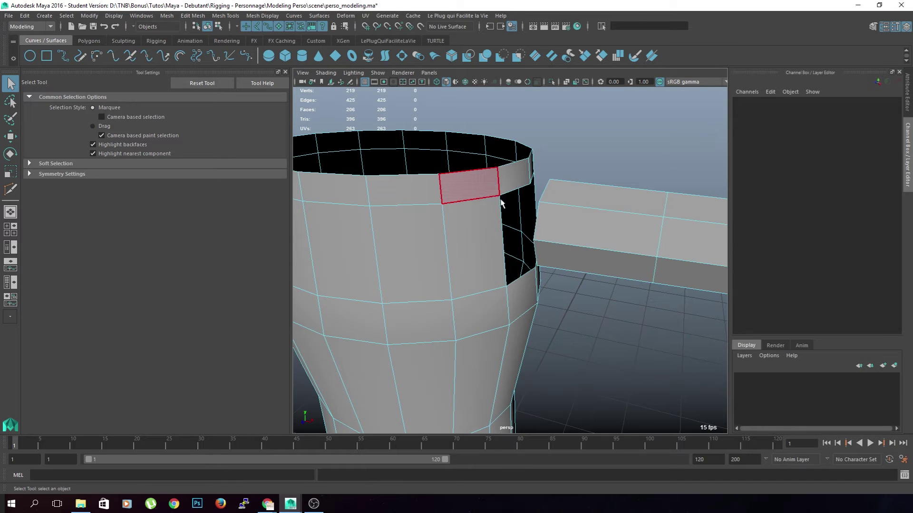
left_click_drag(489, 263, 536, 244, "alt")
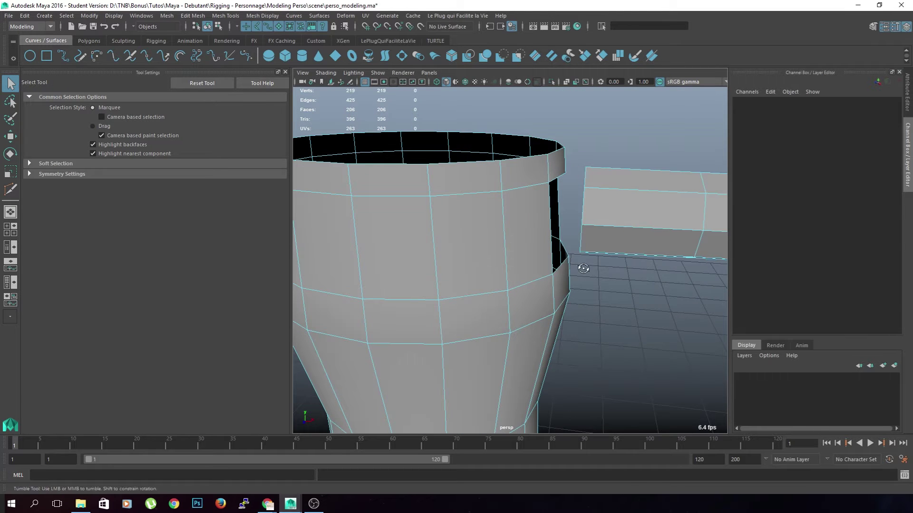
left_click_drag(584, 267, 547, 291, "alt")
Target-weld the vertices around the torso's shoulder opening to the matching vertices on the arm's open end.
right_click_drag(494, 244, 480, 223)
right_click(479, 249, "shift")
left_click_drag(489, 259, 453, 308, "alt")
left_click_drag(427, 237, 420, 268)
left_click_drag(438, 234, 508, 179)
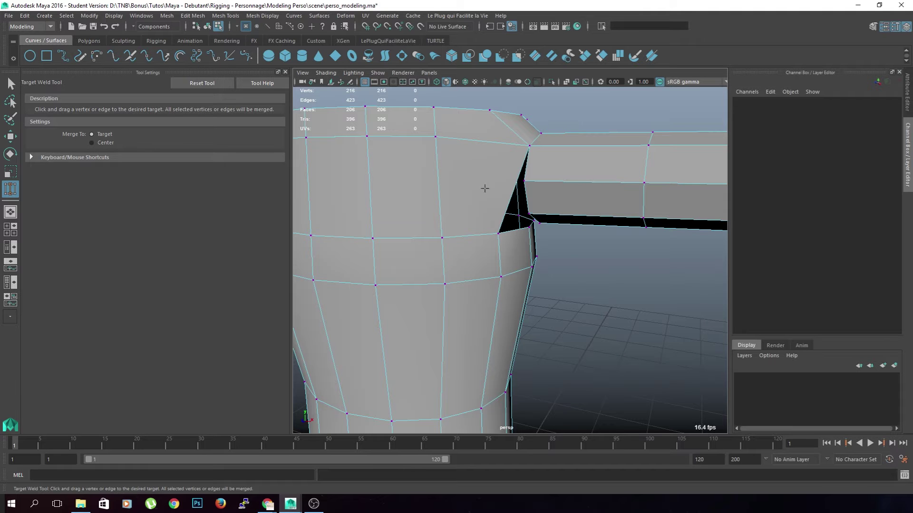
left_click_drag(517, 245, 468, 191, "alt")
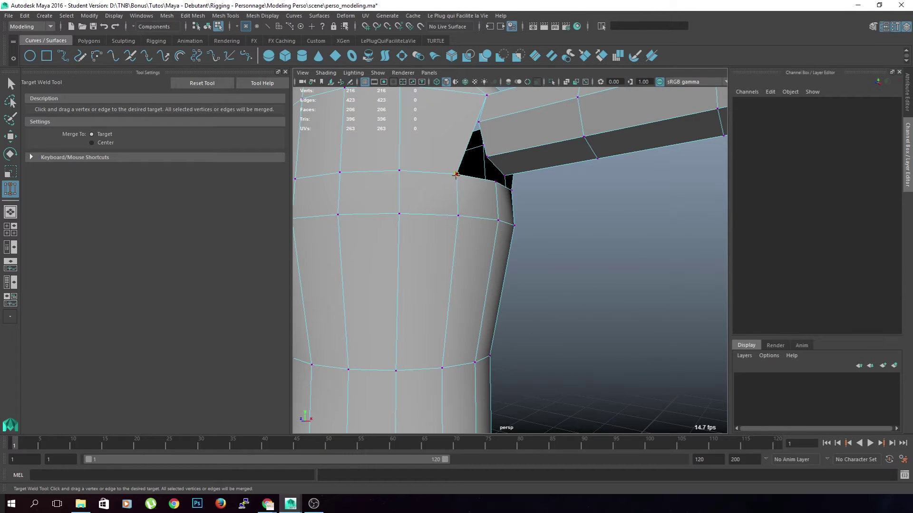
left_click_drag(485, 157, 486, 157)
left_click_drag(486, 157, 390, 187, "alt")
left_click_drag(391, 187, 456, 204, "alt")
Insert a horizontal edge loop around the upper torso with Multi-Cut, level with the middle of the arm joint.
key("q")
middle_click_drag(420, 251, 477, 252, "alt")
right_click_drag(477, 252, 416, 255, "shift")
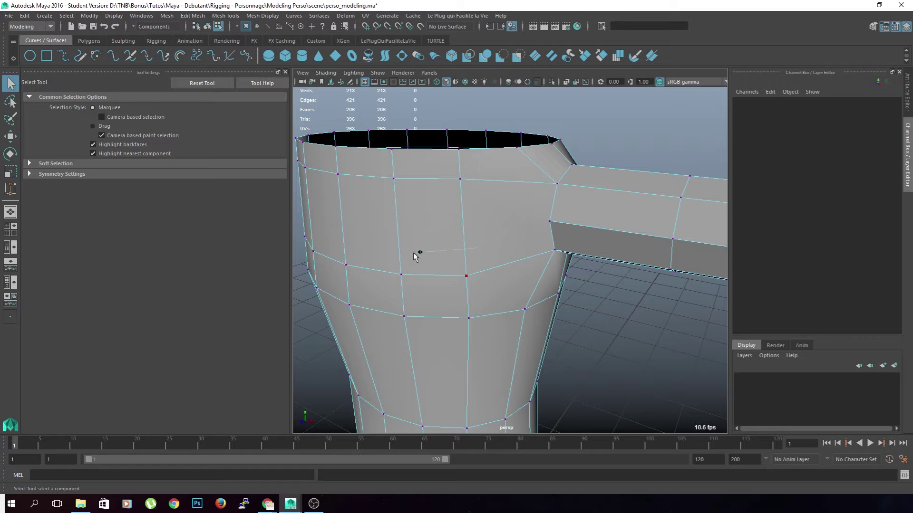
left_click(456, 230, "ctrl")
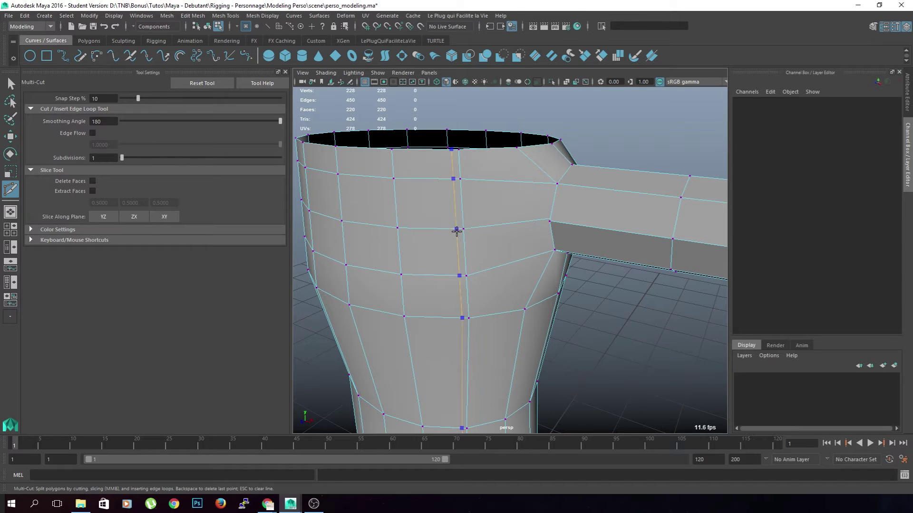
left_click_drag(456, 231, 475, 254, "alt")
key("q")
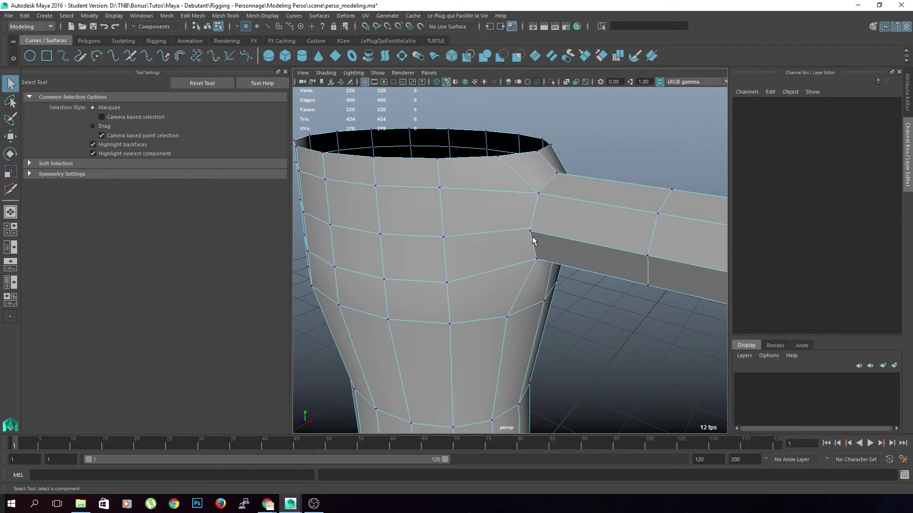
Target-weld the new torso loop's end vertices to the arm's vertices on the front and back of the shoulder.
scroll(533, 241, "up", 10)
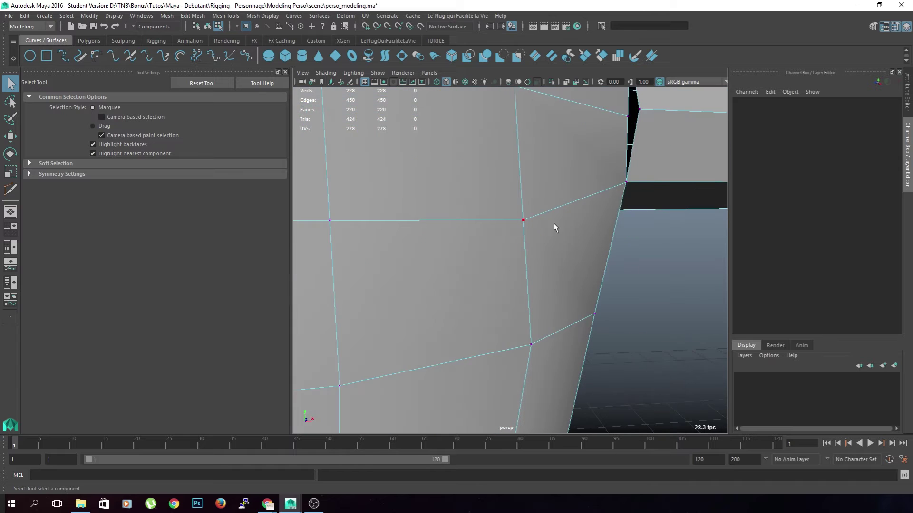
scroll(552, 216, "down", 4)
right_click_drag(522, 234, 519, 211, "shift")
left_click_drag(587, 167, 585, 210)
left_click_drag(586, 209, 729, 137, "alt")
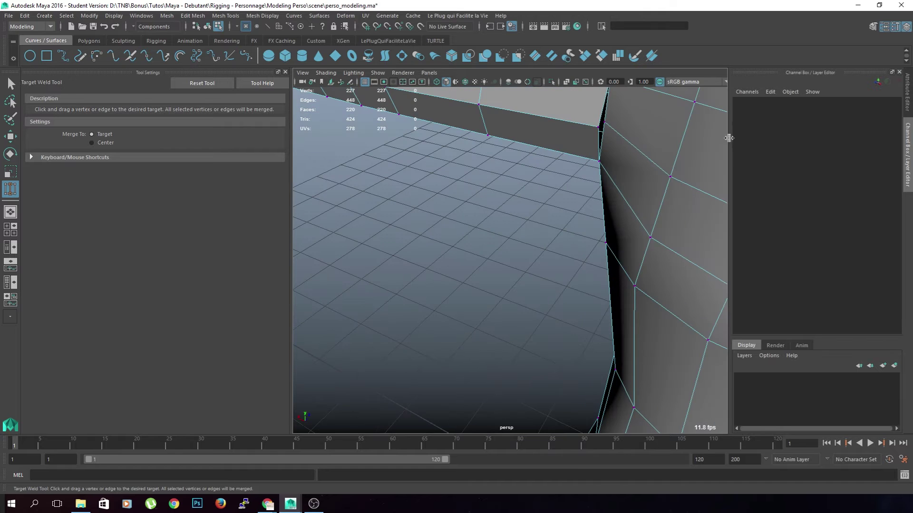
left_click_drag(604, 122, 598, 127)
key("q")
Insert an edge loop with Multi-Cut around the upper arm, midway between the shoulder joint and the first arm loop.
key("f")
left_click_drag(579, 168, 643, 280, "alt")
left_click_drag(450, 300, 526, 249, "alt")
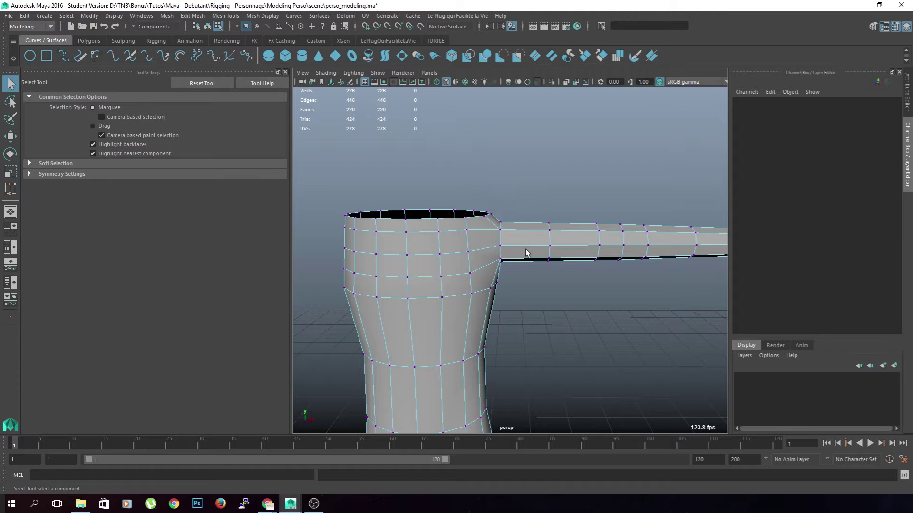
scroll(526, 252, "up", 3)
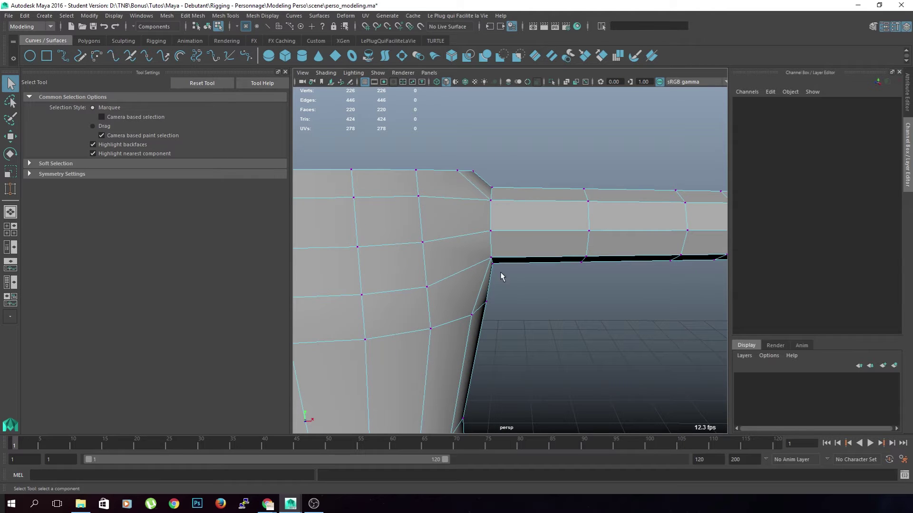
key("g")
left_click(542, 230, "ctrl")
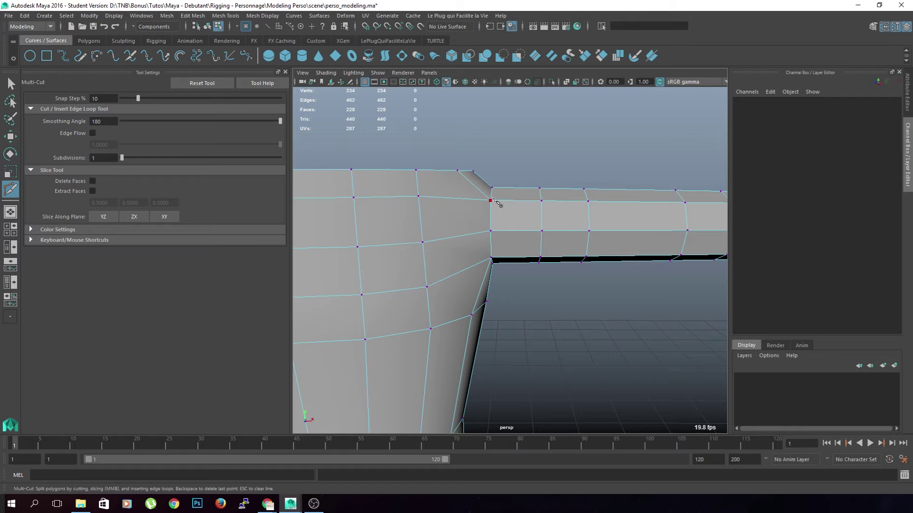
key("q")
scroll(492, 201, "down", 10)
left_click_drag(501, 285, 566, 333, "alt")
scroll(566, 333, "up", 10)
left_click_drag(511, 304, 485, 304, "alt")
left_click_drag(389, 264, 442, 213, "alt")
right_click(442, 213, "shift")
right_click_drag(441, 213, 392, 212, "shift")
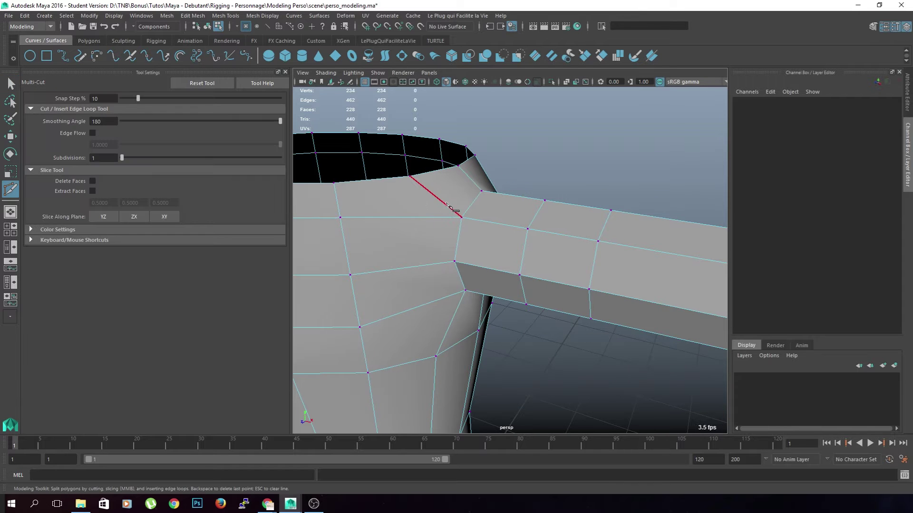
key("ctrl+z")
key("ctrl+z")
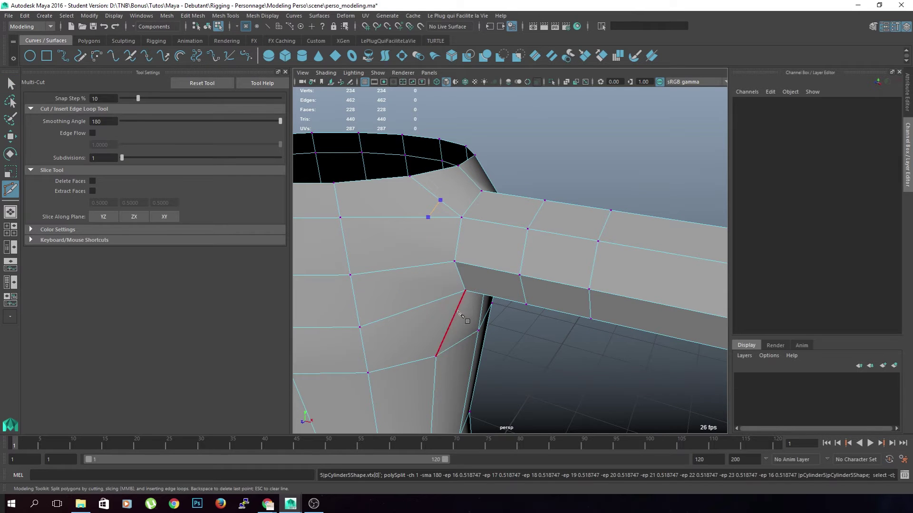
key("ctrl+z")
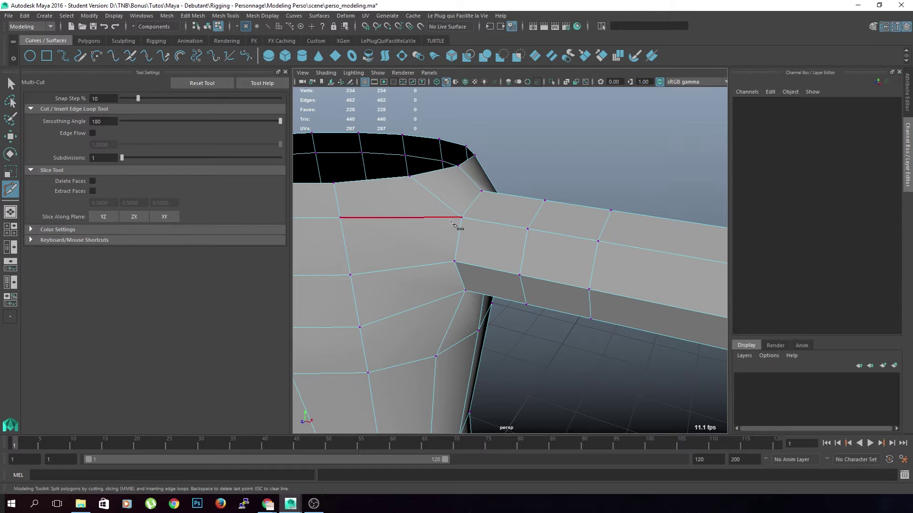
Select the underarm edges where the arm meets the torso and scale them to flare the armpit.
key("q")
left_click_drag(498, 241, 486, 265, "alt")
right_click_drag(486, 262, 487, 204)
left_click(507, 245)
left_click(507, 227, "shift")
left_click_drag(507, 228, 417, 215, "alt")
left_click(492, 223, "shift")
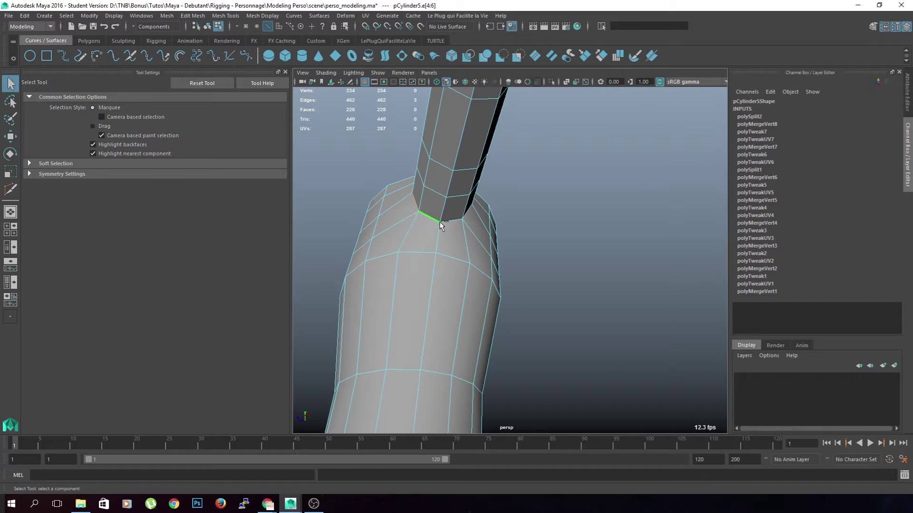
left_click_drag(492, 228, 435, 251, "alt")
left_click(464, 224, "shift")
left_click_drag(446, 204, 533, 253, "alt")
left_click(463, 224, "shift")
key("r")
left_click_drag(575, 284, 523, 265, "alt")
key("w")
key("r")
mouse_move(520, 220)
left_mouse_down()
mouse_move(520, 275)
mouse_move(543, 280)
mouse_move(558, 181)
mouse_move(534, 226)
left_mouse_up()
key("w")
Reposition the two arm edge loops closest to the shoulder with the Move tool.
key("a")
middle_click_drag(529, 195, 518, 253, "alt")
left_click(513, 253)
right_click_drag(513, 253, 518, 251, "alt")
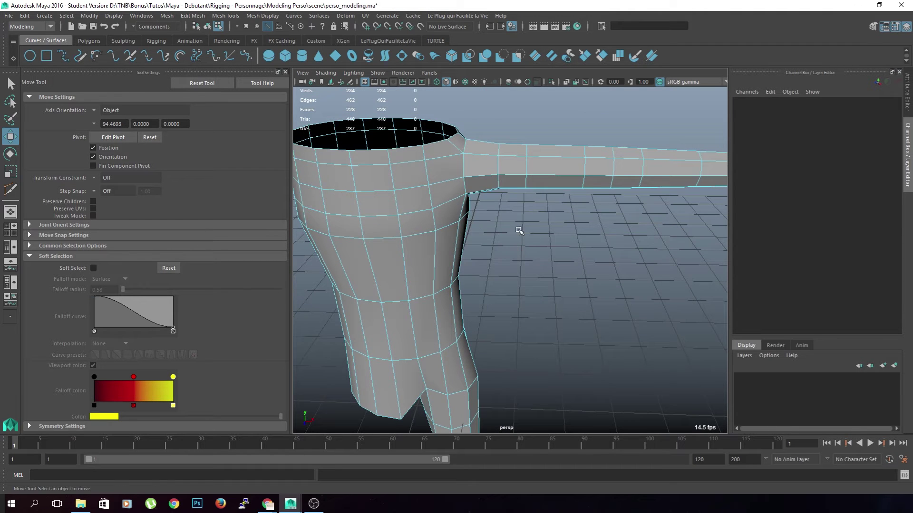
right_click(500, 179, "shift")
left_click(500, 178)
double_click(497, 184)
left_click_drag(550, 167, 542, 143)
left_click(544, 207)
middle_click_drag(544, 205, 513, 257, "alt")
double_click(501, 216)
left_click_drag(541, 208, 543, 210)
Scale the arm edge loop nearest the shoulder and move it along the arm closer to the torso.
double_click(470, 216)
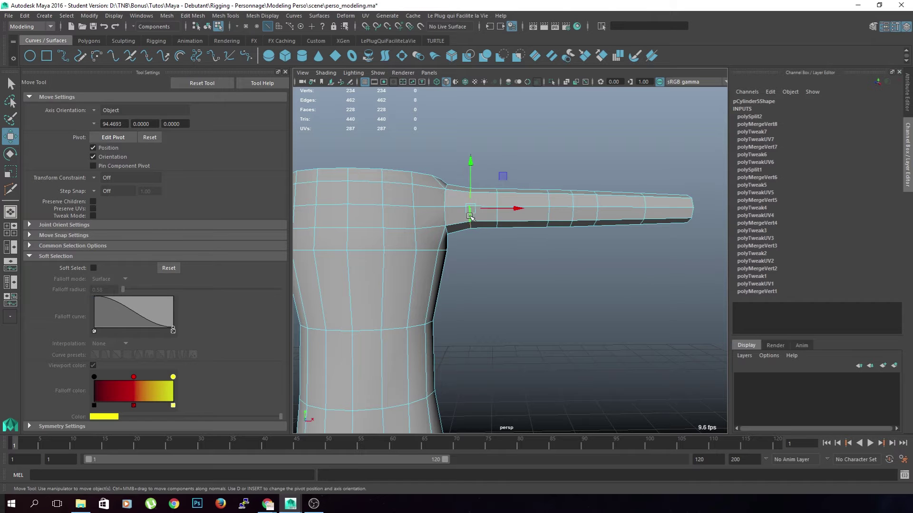
key("r")
middle_click_drag(505, 281, 488, 267)
left_click(504, 280)
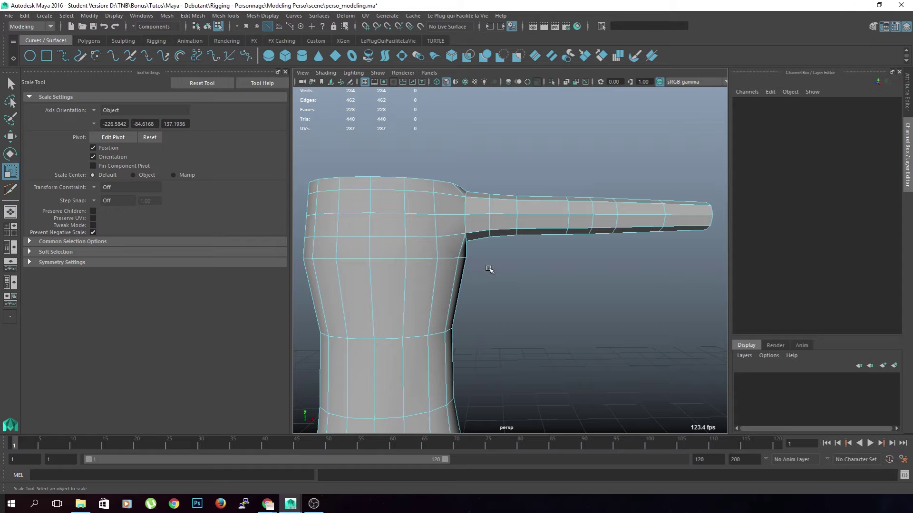
scroll(490, 269, "up", 5)
scroll(490, 269, "down", 5)
scroll(490, 269, "up", 5)
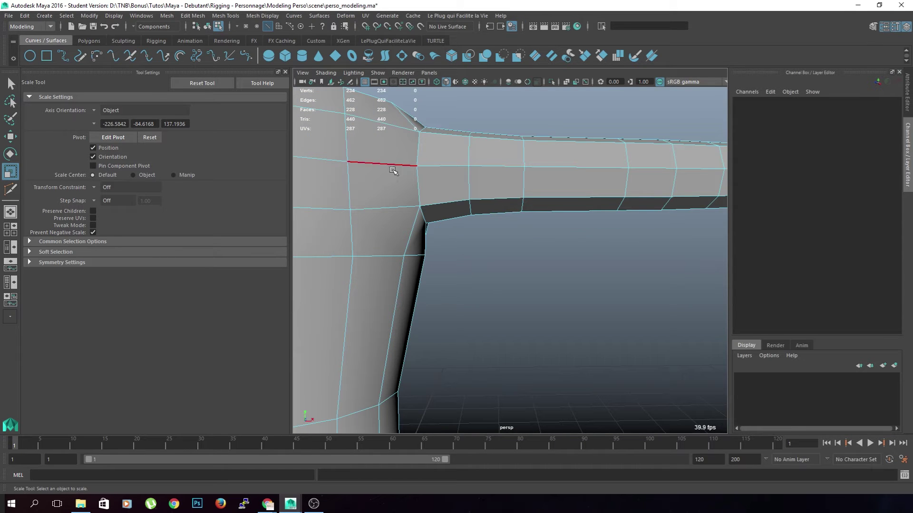
middle_click_drag(427, 139, 461, 177, "alt")
left_click(490, 217)
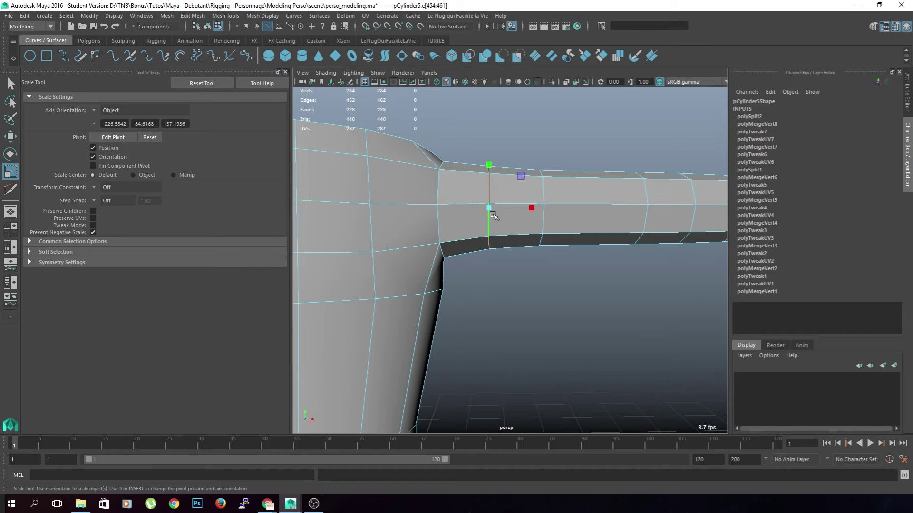
key("w")
left_click_drag(530, 208, 517, 208)
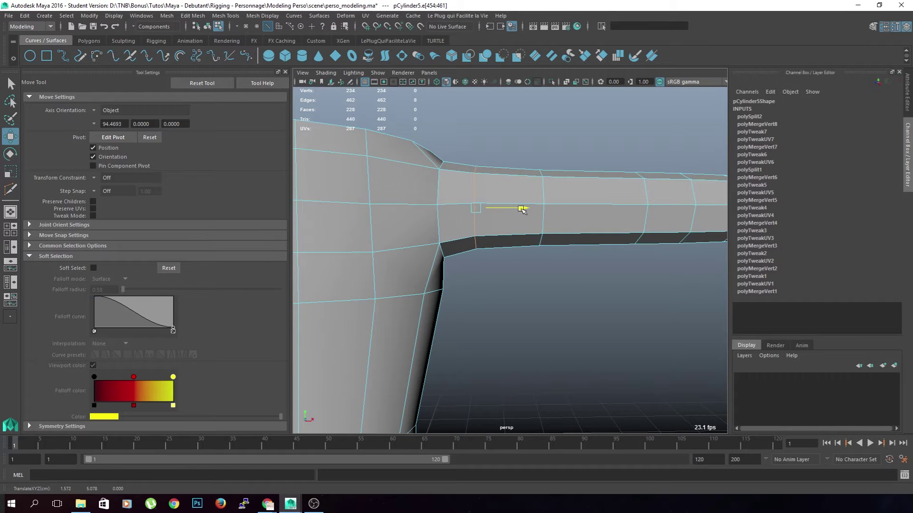
left_click(434, 196)
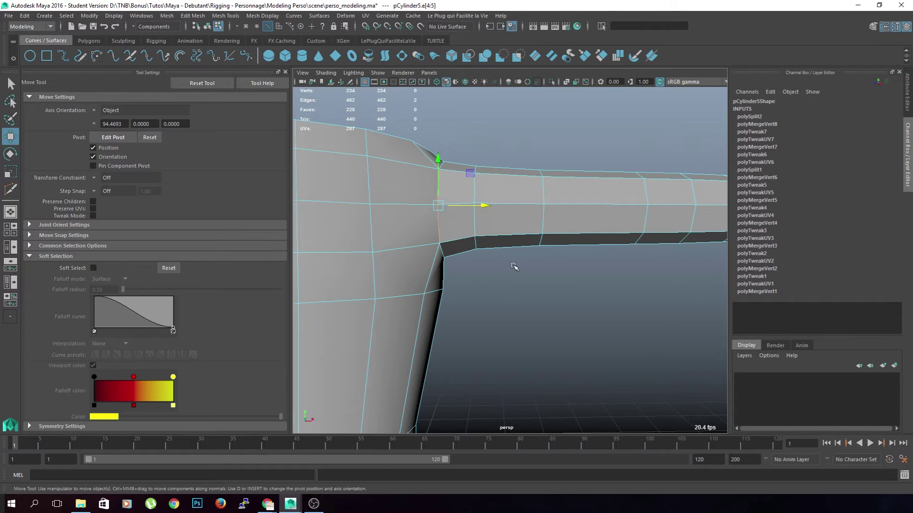
scroll(513, 267, "down", 3)
left_click_drag(514, 273, 533, 291, "alt")
key("ctrl+z")
left_click(561, 279)
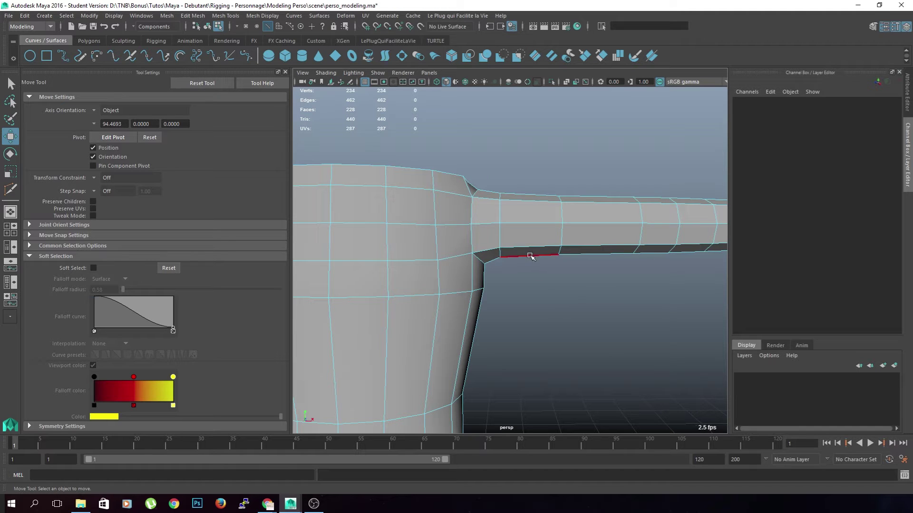
Move the second edge loop of the upper arm slightly toward the shoulder.
double_click(499, 235)
left_click(546, 299)
double_click(562, 223)
left_click_drag(604, 224, 595, 228)
left_click(566, 333)
middle_click_drag(565, 340, 504, 332, "alt")
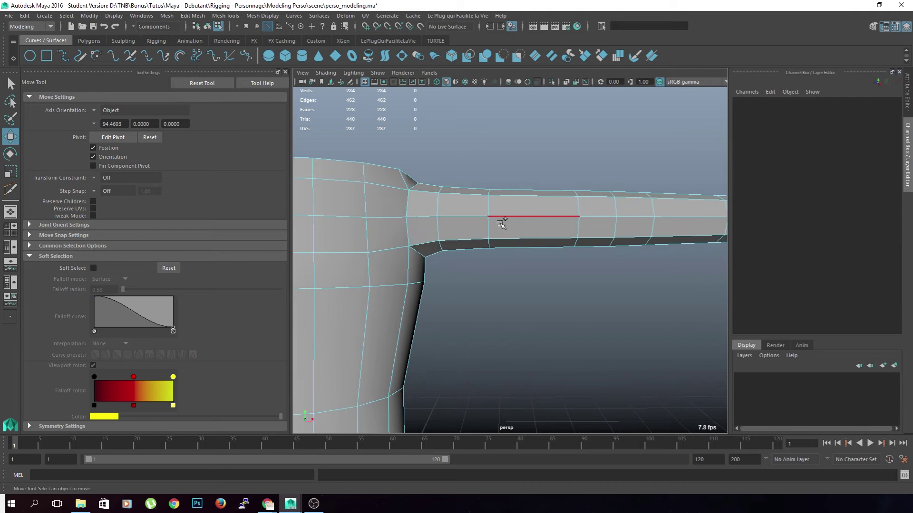
Insert another edge loop with Multi-Cut in the wide section between the upper arm's second loop and the elbow.
key("g")
left_click(533, 219, "ctrl")
middle_click_drag(594, 352, 509, 359, "alt")
key("q")
scroll(481, 340, "down", 5)
left_click_drag(481, 322, 486, 308, "alt")
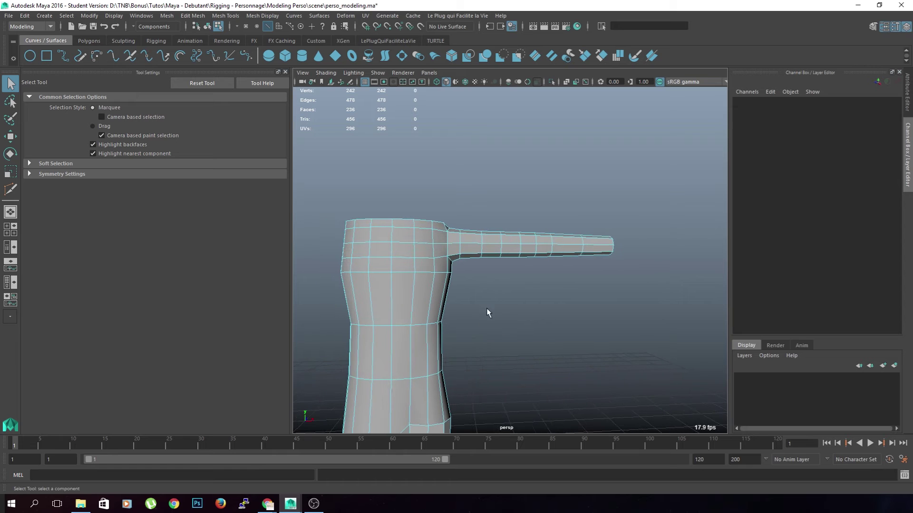
Shift the arm's second edge loop from the shoulder a little closer to the torso to even out the spacing.
scroll(464, 277, "up", 5)
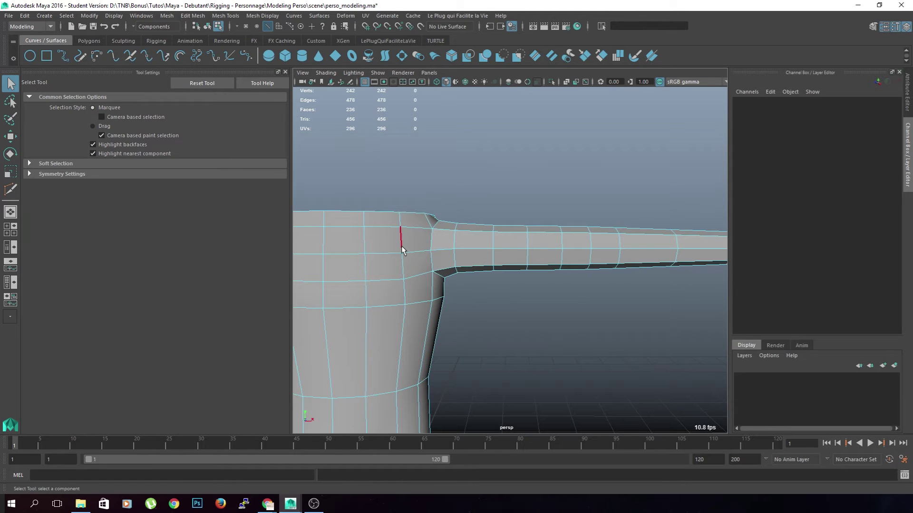
left_click_drag(435, 282, 454, 272, "alt")
left_click_drag(447, 335, 442, 263, "alt")
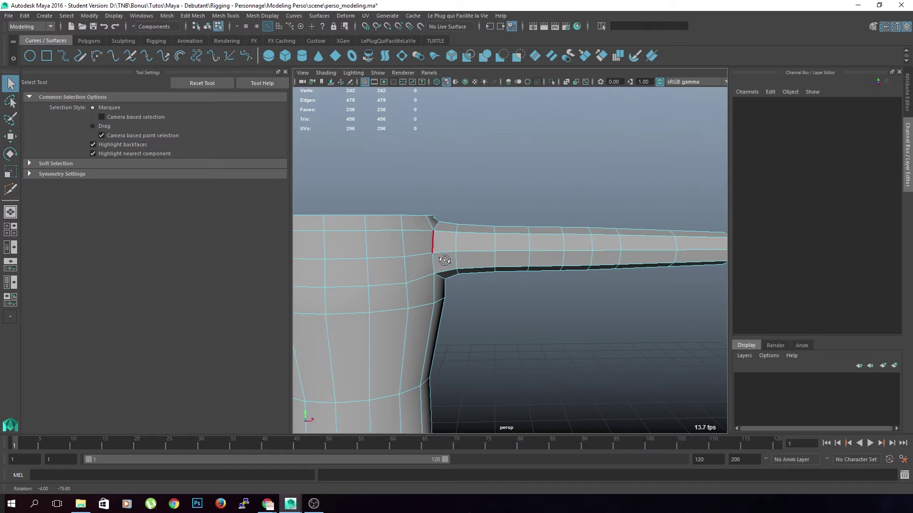
scroll(491, 312, "down", 5)
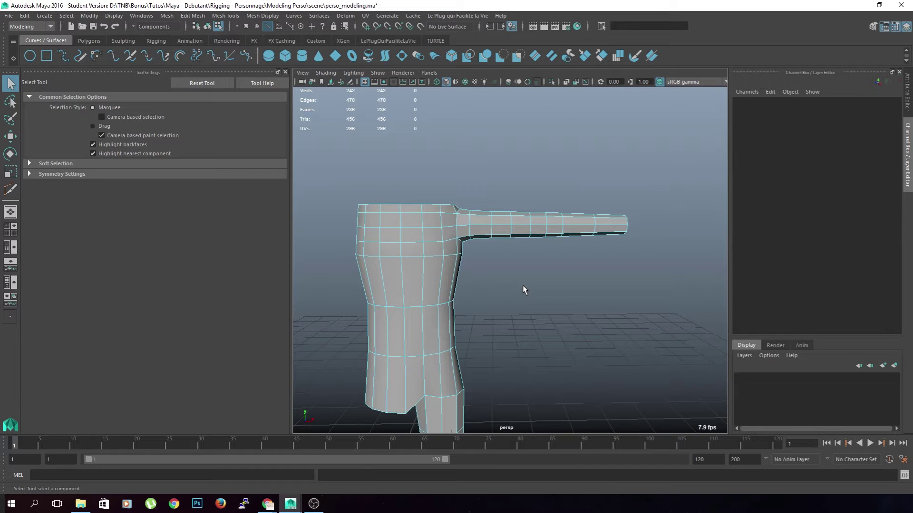
scroll(523, 288, "up", 3)
middle_click_drag(512, 323, 556, 295, "alt")
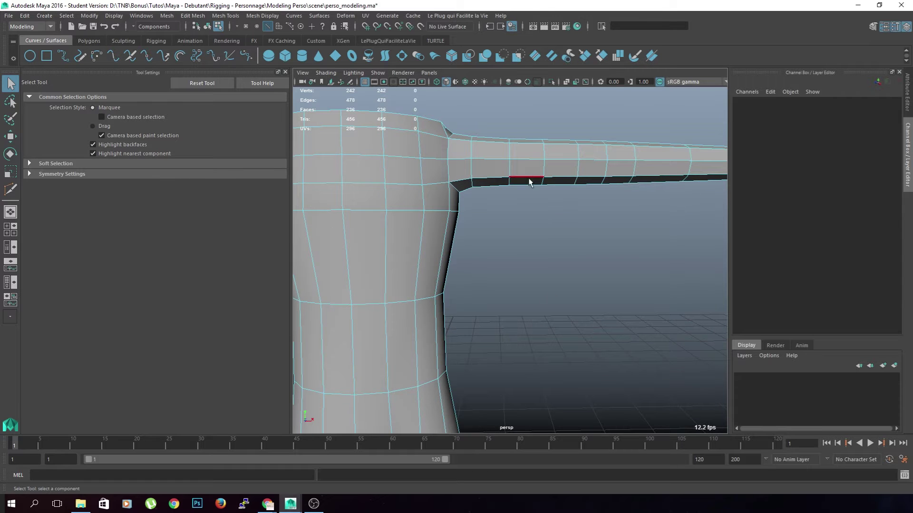
double_click(511, 170)
key("w")
left_click_drag(552, 161, 548, 164)
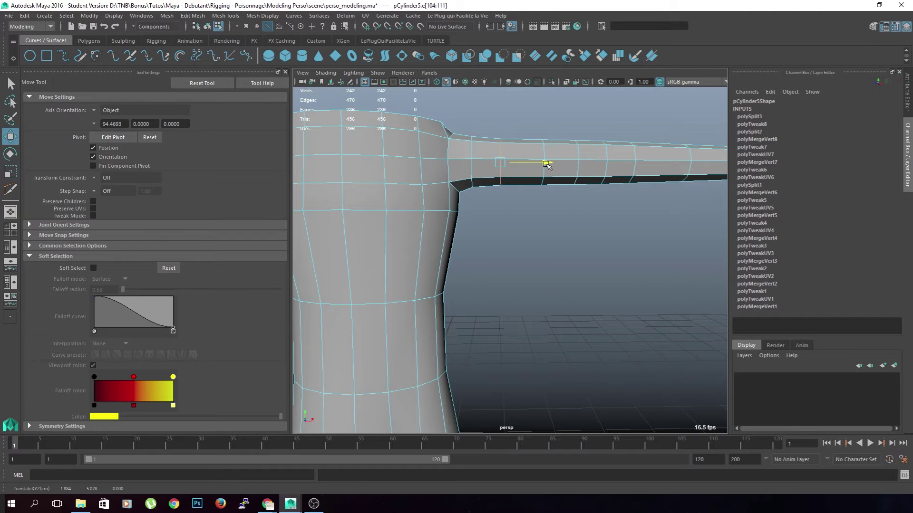
left_click(503, 253)
Select all the triangular cap faces at the arm's wrist end and delete them to leave the end open.
scroll(502, 255, "down", 5)
middle_click_drag(520, 210, 521, 225, "alt")
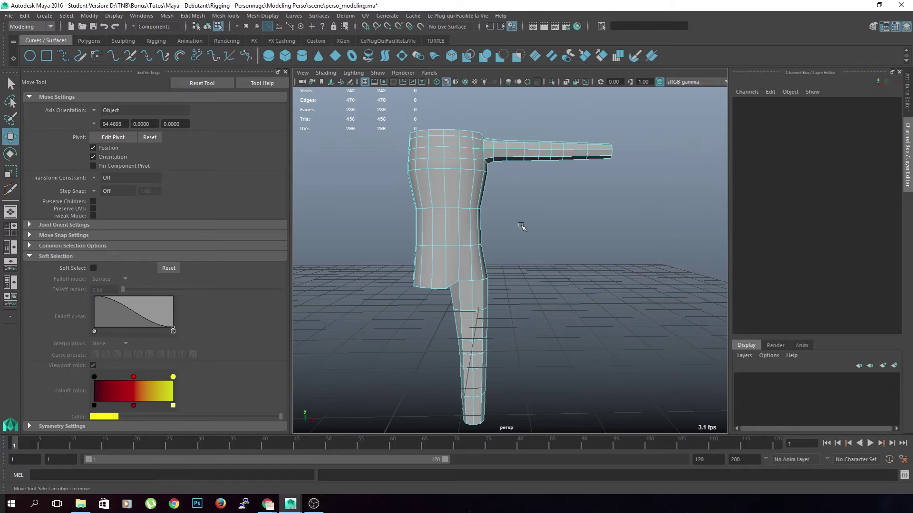
left_click_drag(522, 226, 407, 269, "alt")
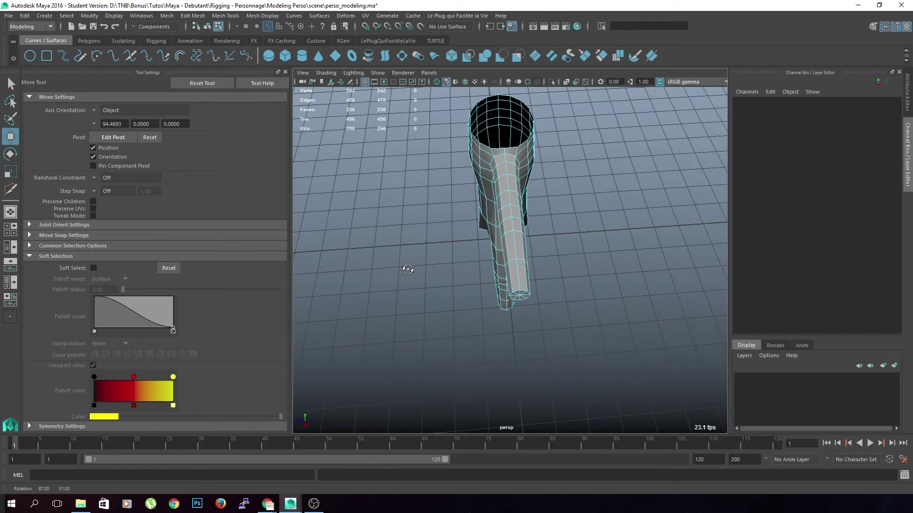
left_click_drag(444, 233, 540, 235, "alt")
middle_click_drag(541, 235, 467, 316, "alt")
left_click_drag(468, 316, 525, 154, "alt")
right_click_drag(524, 154, 520, 179)
left_click(509, 164)
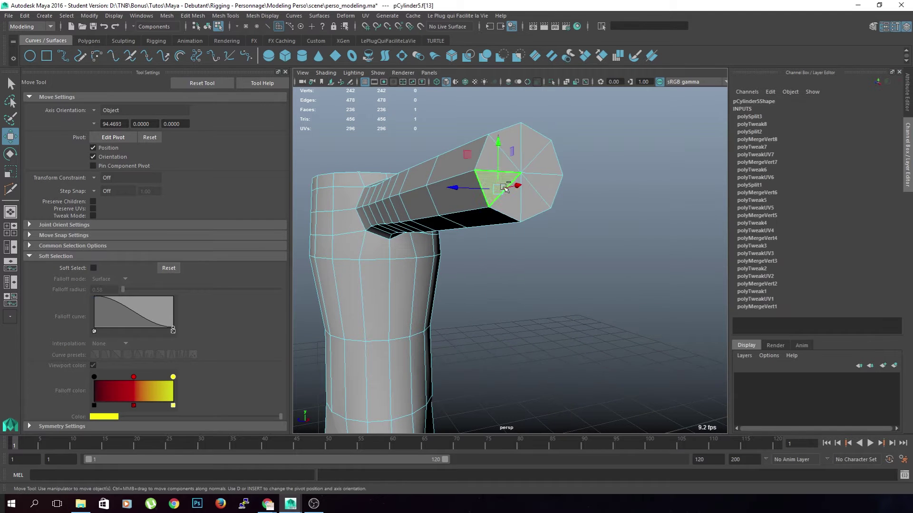
left_click(516, 151, "shift")
left_click(530, 152, "shift")
left_click(543, 165, "shift")
left_click(544, 184, "shift")
left_click(524, 197, "shift")
left_click(508, 204, "shift")
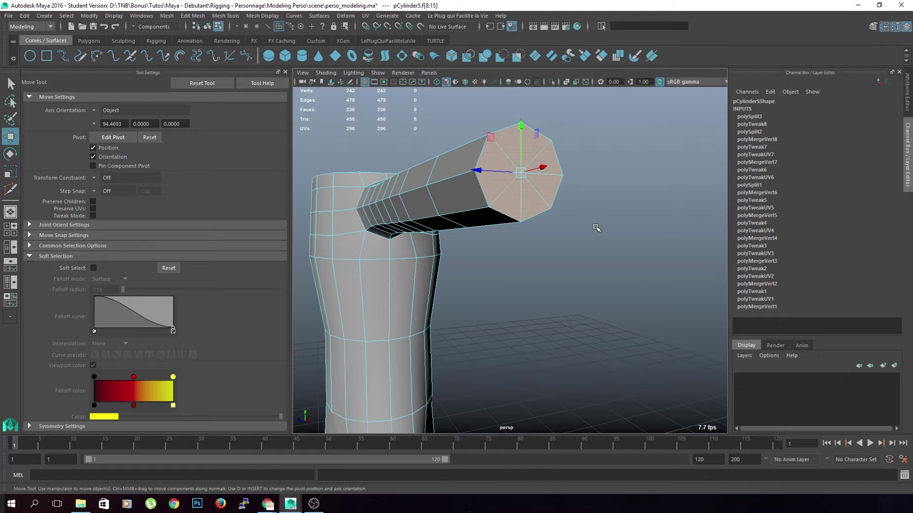
key("Delete")
left_click_drag(596, 228, 622, 261, "alt")
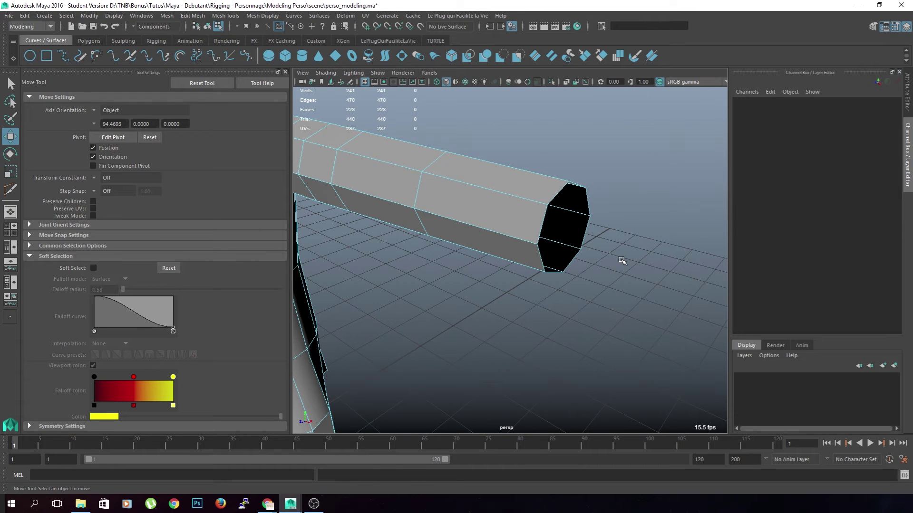
scroll(622, 260, "down", 4)
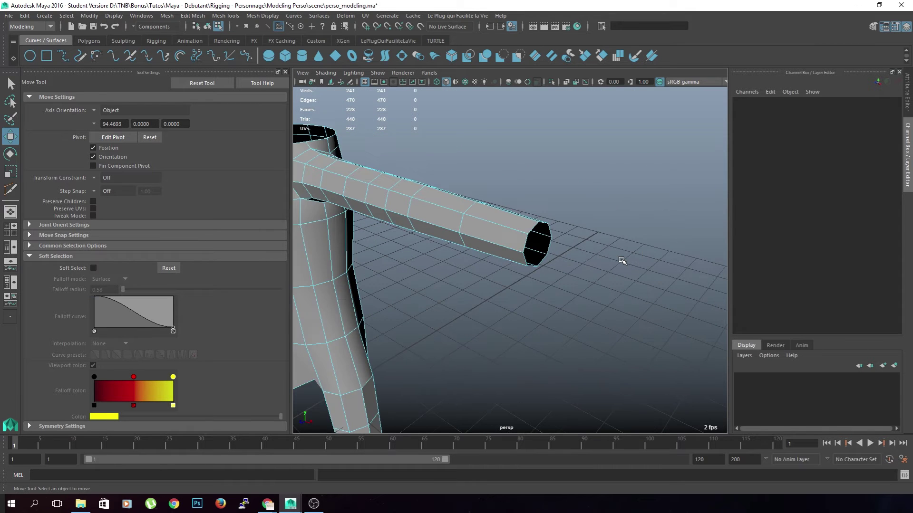
Create a polygon cube in the top view.
left_click_drag(623, 260, 628, 314, "alt")
scroll(623, 316, "down", 7)
key("F8")
left_click_drag(461, 258, 509, 299, "alt")
key("space")
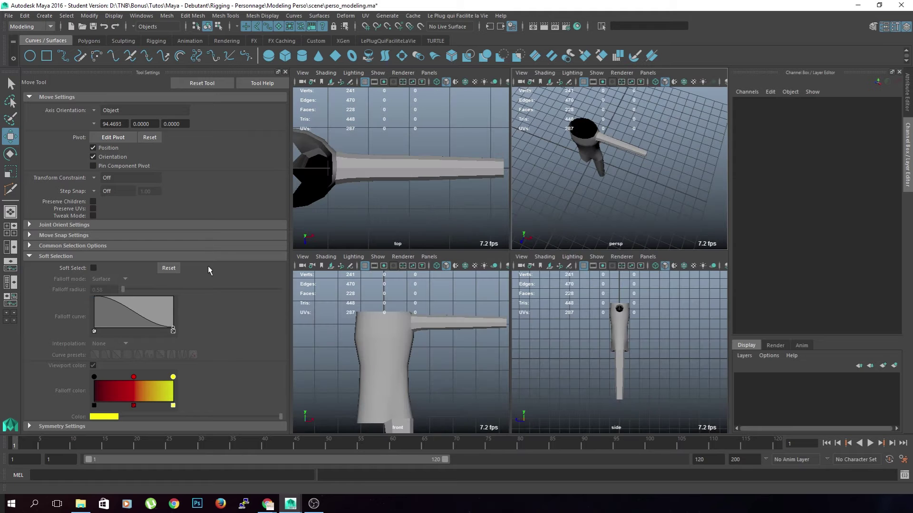
key("space")
scroll(459, 204, "down", 7)
middle_click_drag(532, 267, 455, 269, "alt")
scroll(442, 261, "up", 3)
right_click(522, 237, "shift")
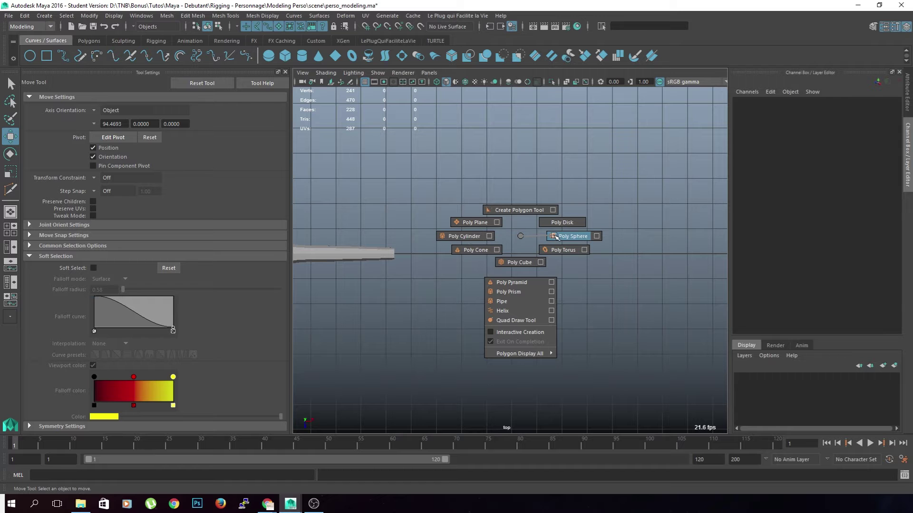
left_click(515, 269)
Move the cube along X to about 12.21, well past the open wrist end of the arm.
scroll(514, 272, "down", 4)
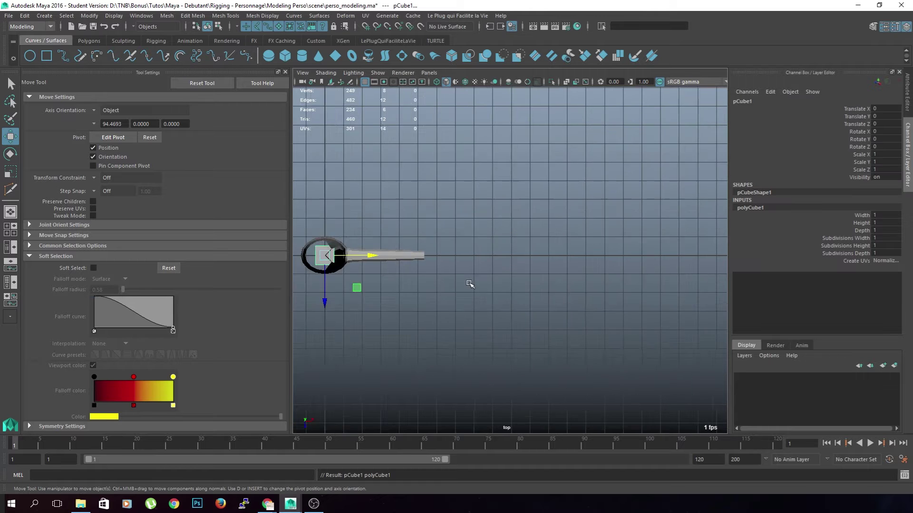
left_click_drag(411, 255, 588, 255)
scroll(591, 315, "up", 4)
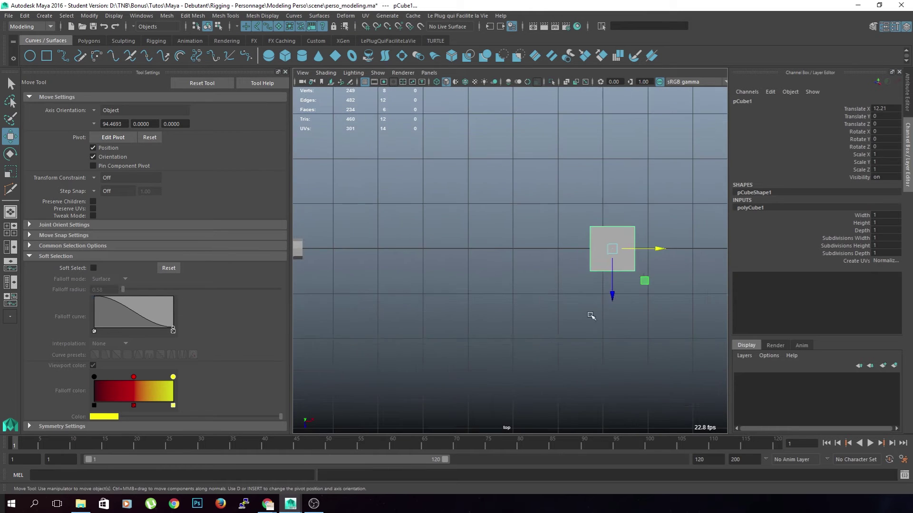
middle_click_drag(591, 316, 504, 261, "alt")
Smooth the cube with 2 divisions to turn it into a rounded all-quad ball.
right_click(500, 257, "shift")
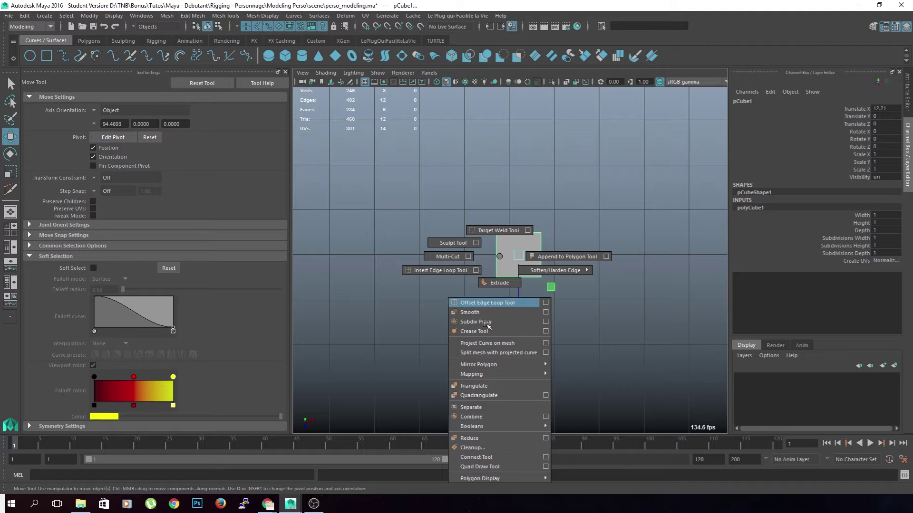
left_click(482, 313)
left_click(361, 156)
type("2")
key("Return")
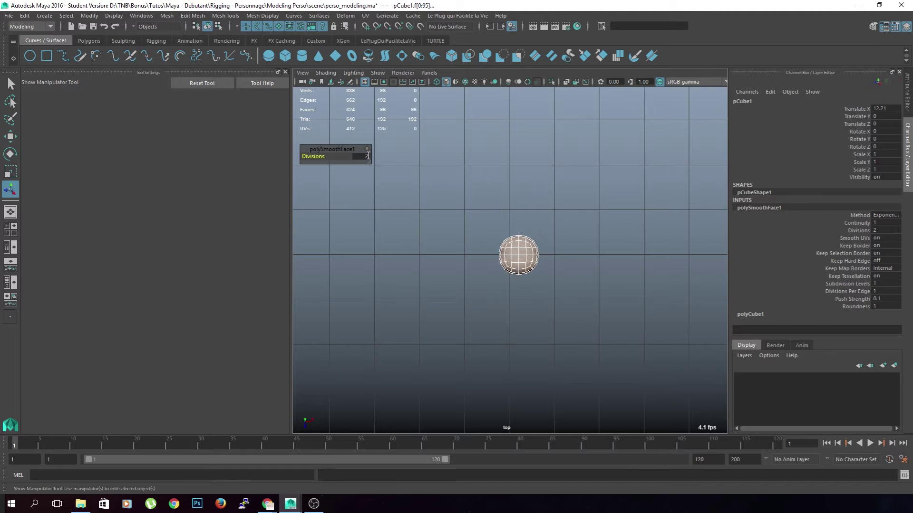
left_click(489, 318)
Select a two-by-two block of faces on the ball's side facing the body and delete it to open a wrist hole.
left_click(534, 294)
left_click_drag(524, 285, 522, 242, "alt")
right_click_drag(538, 228, 539, 260)
scroll(536, 326, "up", 4)
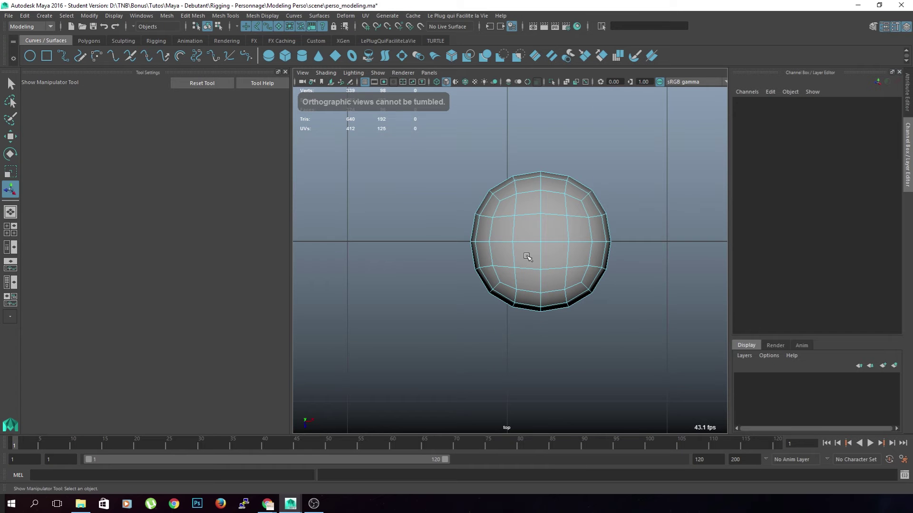
key("space")
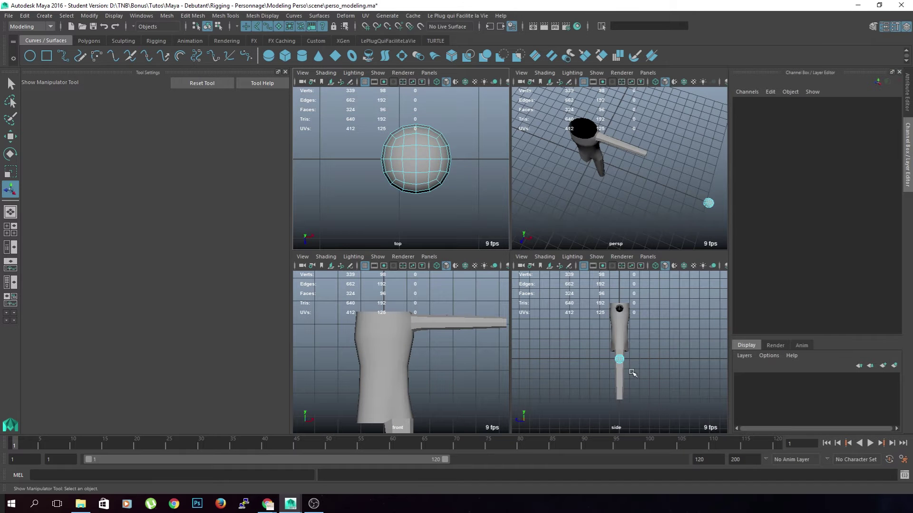
key("space")
key("space")
key("space")
middle_click_drag(643, 233, 456, 137, "alt")
scroll(456, 136, "up", 4)
middle_click_drag(400, 222, 509, 323, "alt")
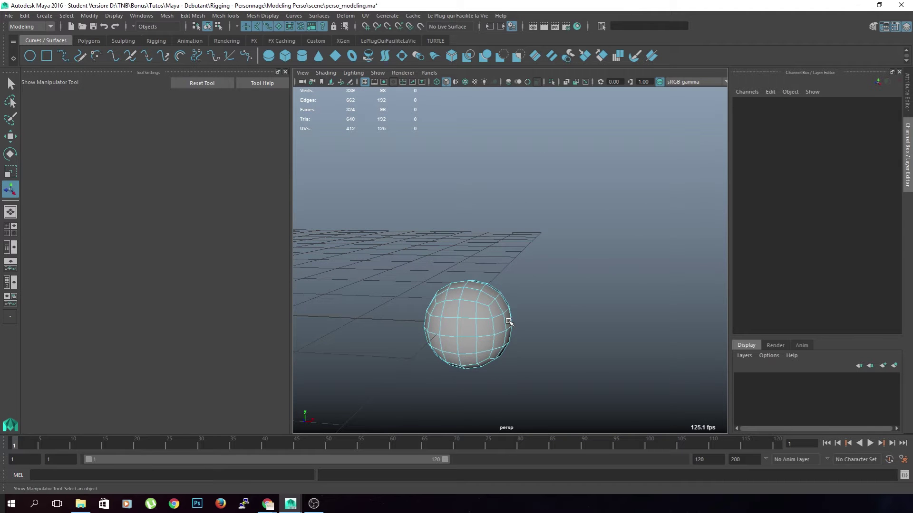
left_click(448, 346)
left_click(464, 347, "shift")
left_click(465, 327, "shift")
left_click(483, 326, "shift")
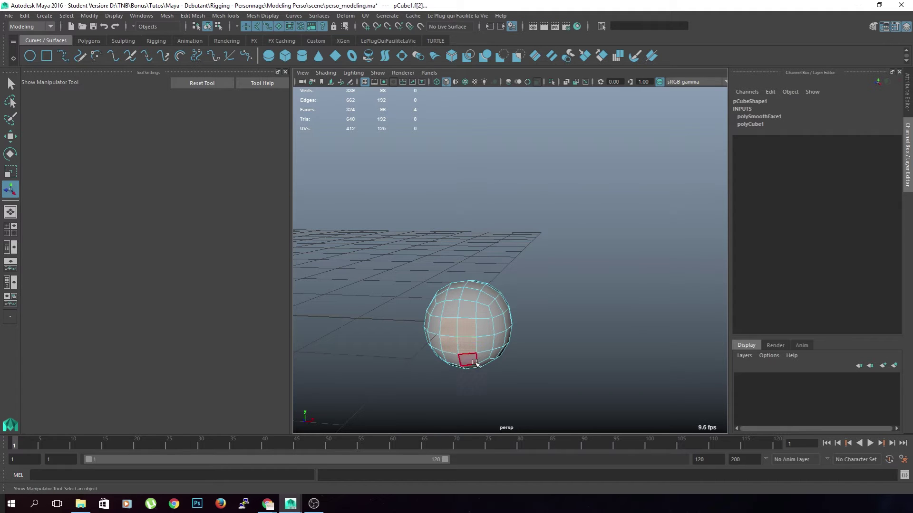
key("Delete")
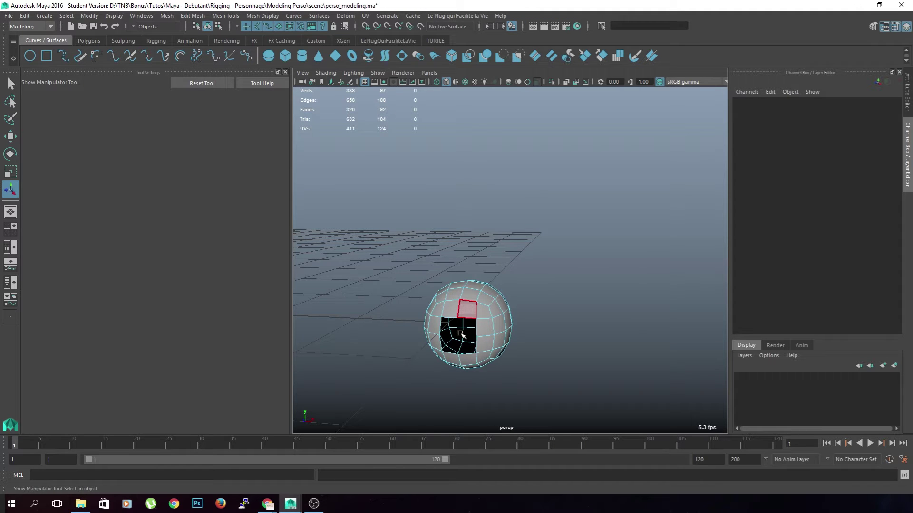
Scale the ball to about 0.394 in Y and 1.283 in Z to form a flat, wide palm.
scroll(461, 335, "down", 5)
left_click_drag(460, 332, 478, 282, "alt")
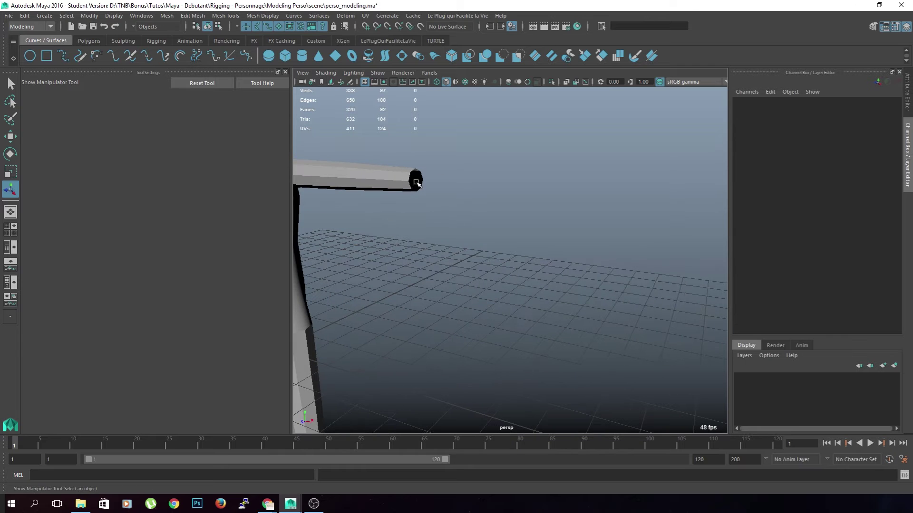
middle_click_drag(598, 332, 416, 164, "alt")
left_click_drag(565, 343, 515, 319, "alt")
middle_click_drag(515, 320, 488, 274, "alt")
left_click(533, 274)
right_click_drag(536, 271, 585, 216)
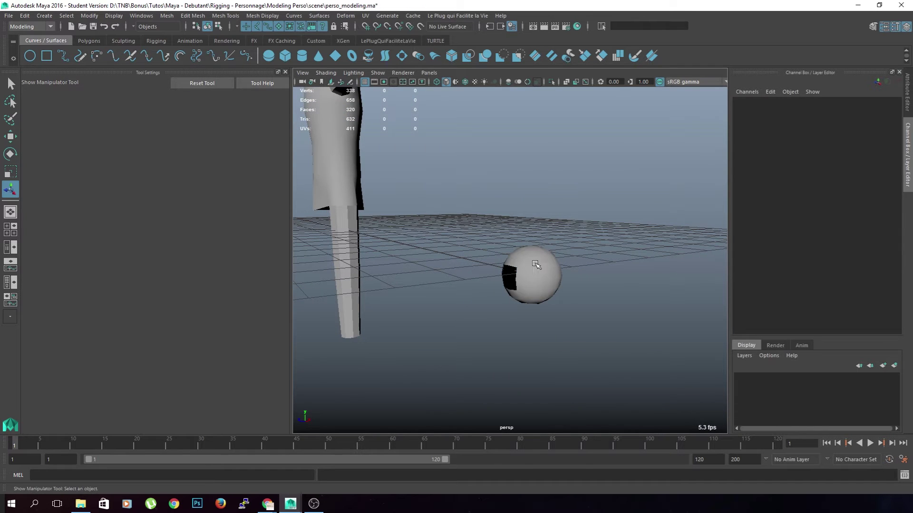
left_click(536, 264)
key("r")
left_click_drag(529, 231, 459, 302)
left_click_drag(414, 338, 506, 344, "alt")
left_click(591, 319)
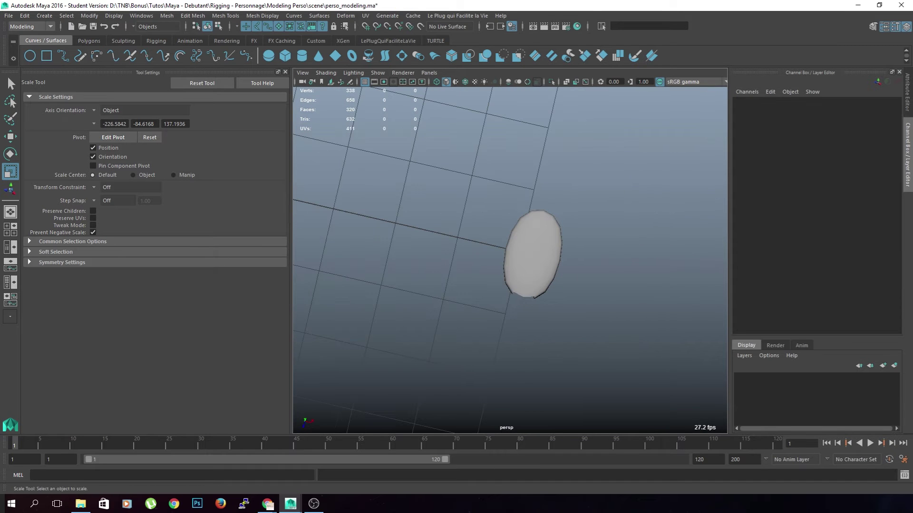
Lower the vertex near the centre of the palm's upper surface with soft selection to hollow it slightly.
key("alt+Tab")
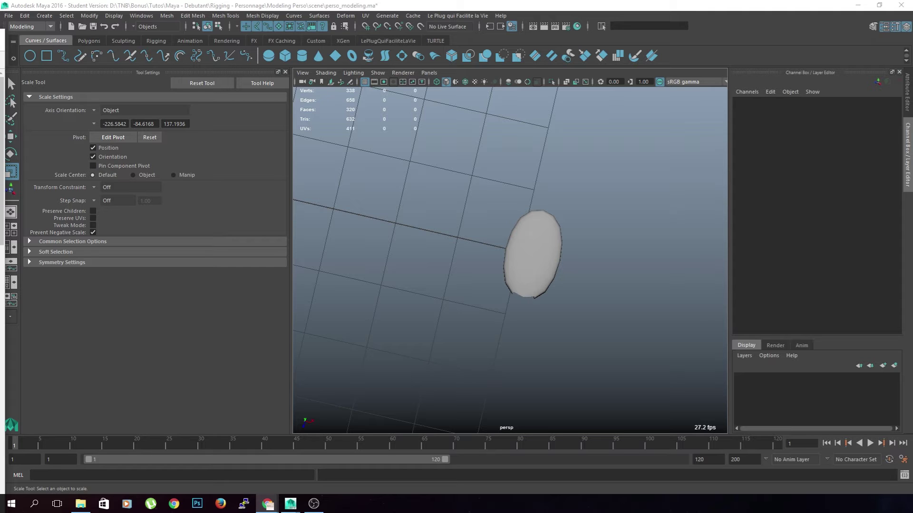
left_click_drag(522, 382, 408, 291)
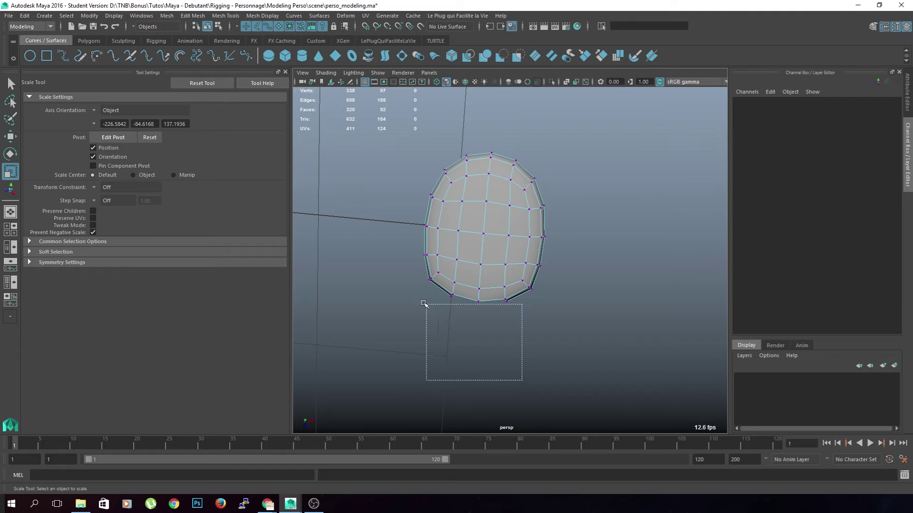
left_click_drag(522, 302, 540, 284)
left_click(542, 319)
left_click(521, 239)
left_click_drag(521, 239, 536, 329, "alt")
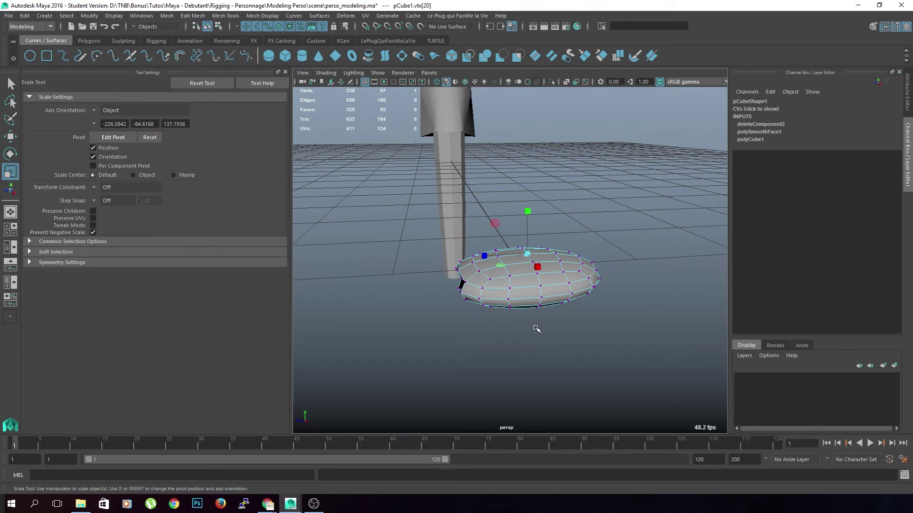
key("w")
key("b")
left_click_drag(527, 206, 528, 228)
Examine the palm's overall shape and edge layout from the front, from above and up close.
left_click(426, 336)
left_click_drag(426, 336, 517, 341, "alt")
left_click(485, 347)
left_click(576, 350)
middle_click_drag(517, 341, 513, 311, "alt")
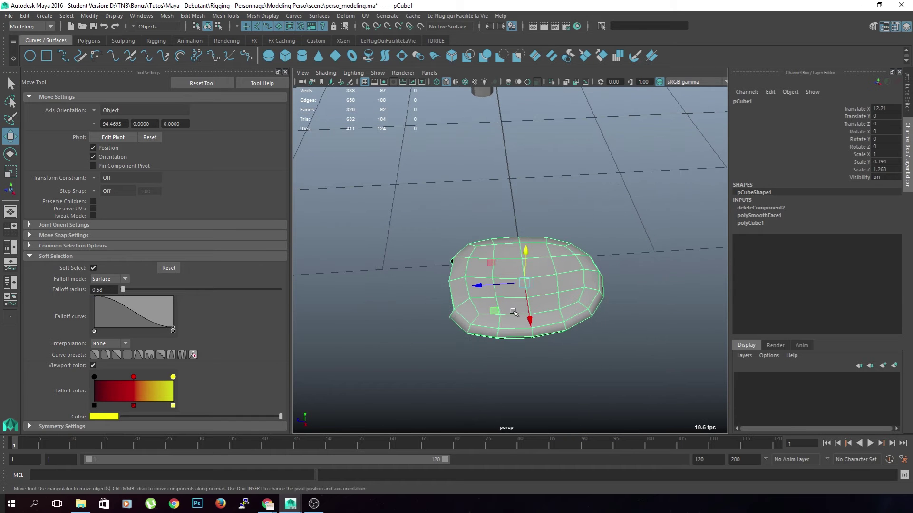
left_click_drag(517, 336, 504, 306, "alt")
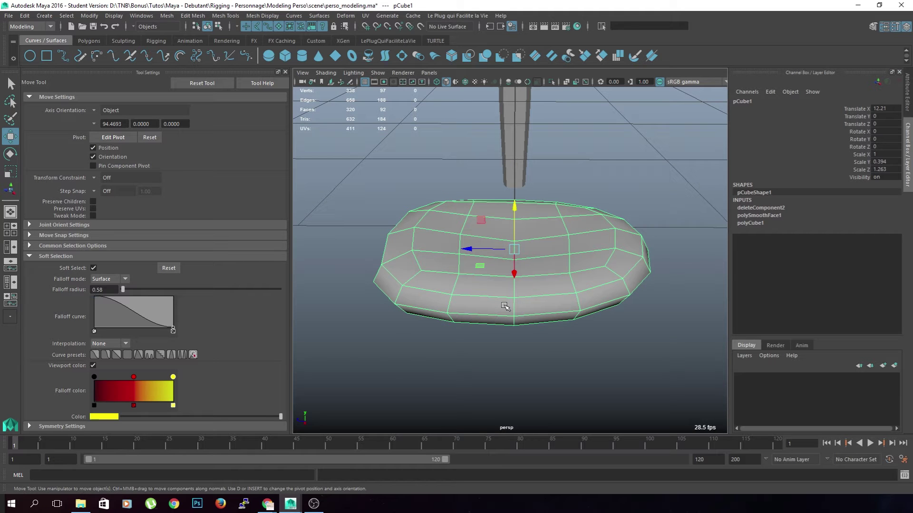
left_click_drag(505, 306, 548, 310, "alt")
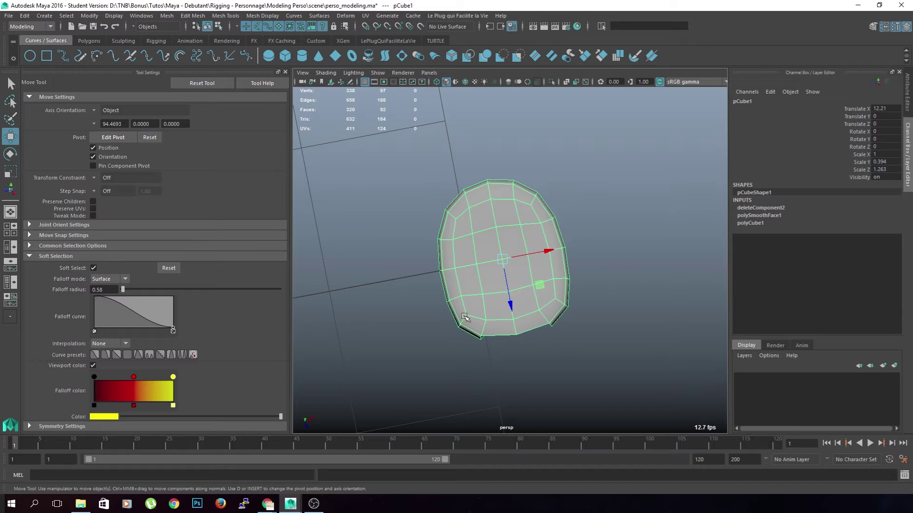
mouse_move(571, 278)
left_mouse_down("alt")
mouse_move(561, 281)
mouse_move(584, 280)
left_mouse_up("alt")
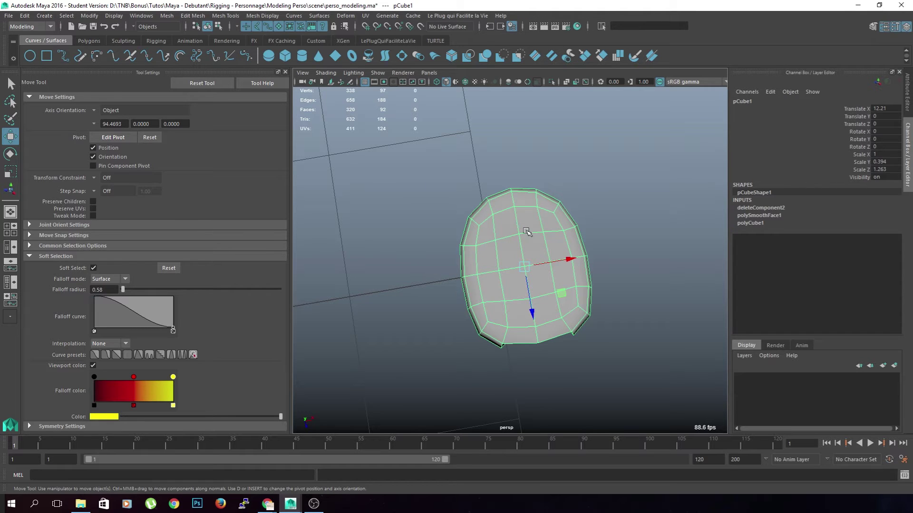
left_click_drag(638, 266, 550, 253, "alt")
right_click_drag(550, 252, 533, 295, "alt")
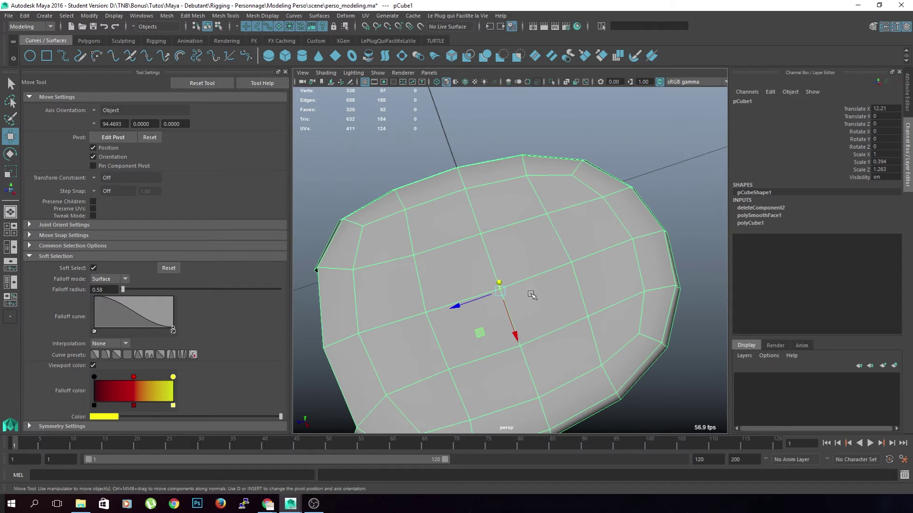
left_click_drag(534, 295, 489, 308, "alt")
middle_click_drag(489, 307, 500, 289, "alt")
Insert four edge loops running from the wrist side to the finger side of the palm with Multi-Cut.
right_click_drag(554, 276, 502, 274, "shift")
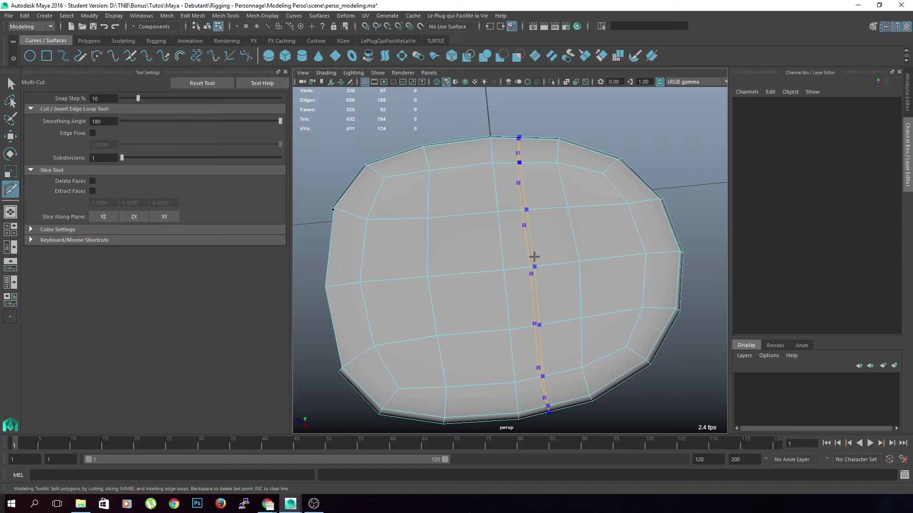
left_click(536, 257, "ctrl")
left_click(485, 276, "ctrl")
mouse_move(485, 276)
left_mouse_down("alt")
mouse_move(483, 302)
mouse_move(476, 243)
mouse_move(481, 291)
left_mouse_up("alt")
right_click_drag(480, 291, 552, 266, "alt")
left_click(551, 266, "ctrl")
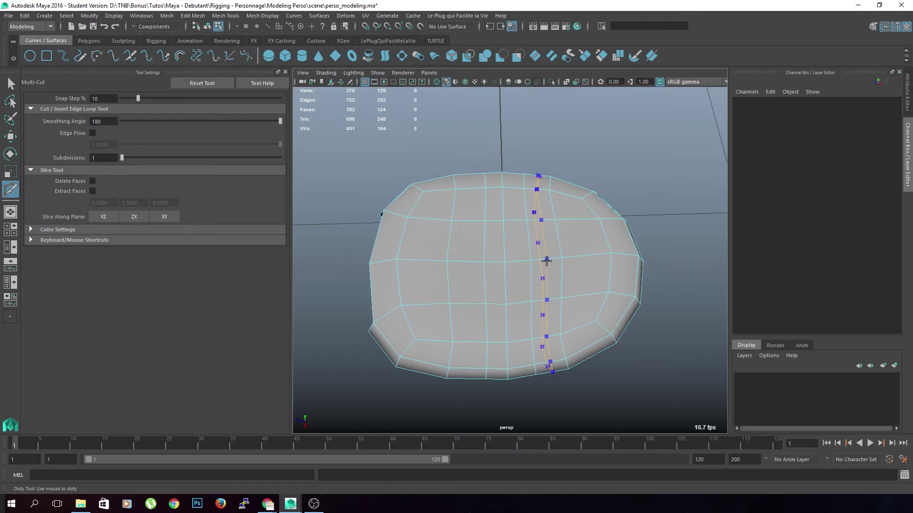
left_click(579, 253, "ctrl")
left_click_drag(580, 252, 556, 262, "alt")
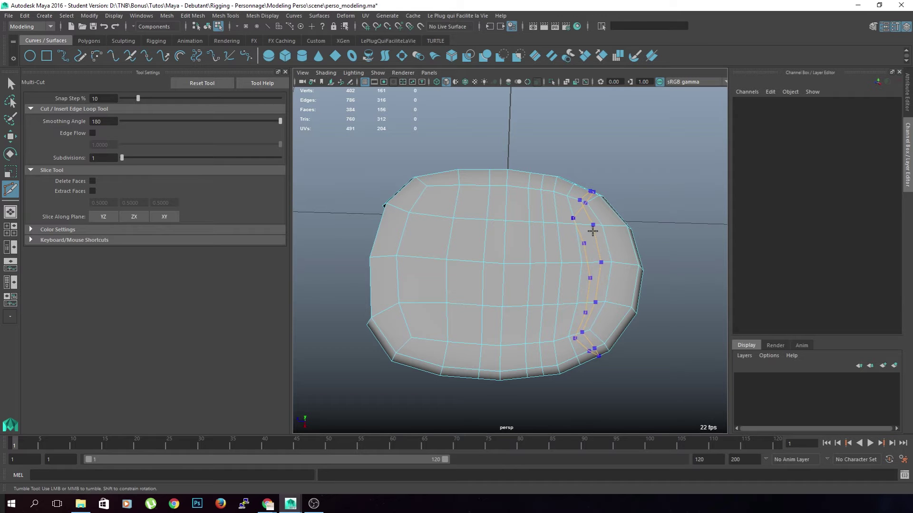
middle_click_drag(592, 231, 595, 338, "alt")
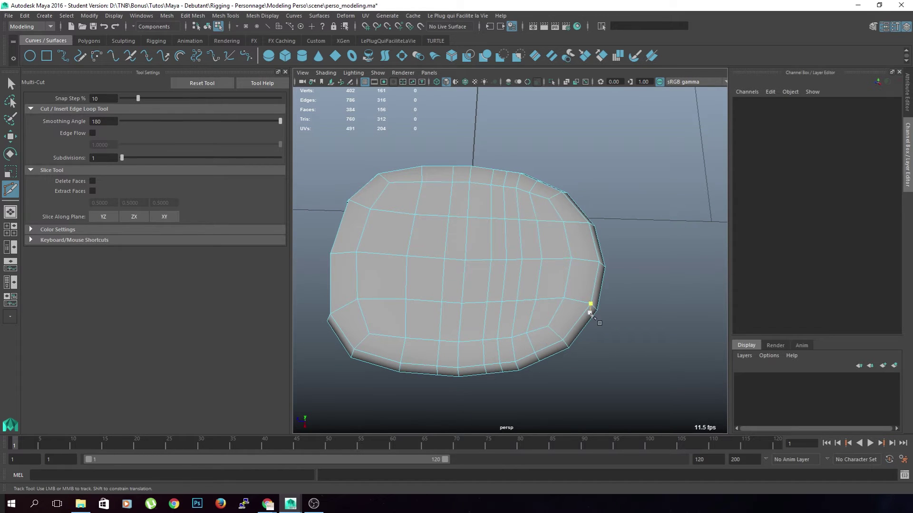
Nudge the four faces at the palm's side end along Z using soft selection with a falloff radius of 0.31.
key("q")
left_click_drag(605, 348, 543, 362, "alt")
right_click_drag(555, 257, 554, 257)
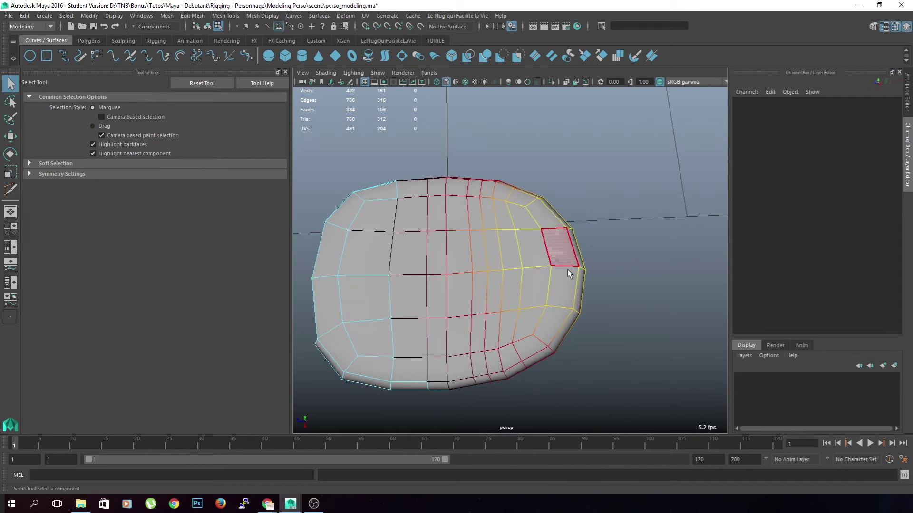
left_click_drag(566, 269, 480, 204, "alt")
left_click(509, 251)
left_click(509, 251, "shift")
left_click(507, 262, "shift")
left_click(535, 265, "shift")
left_click_drag(538, 267, 578, 356, "alt")
key("r")
left_click_drag(534, 273, 548, 271)
middle_click_drag(591, 265, 531, 276)
mouse_move(531, 276)
left_mouse_down()
mouse_move(562, 269)
mouse_move(552, 271)
mouse_move(561, 284)
mouse_move(535, 273)
left_mouse_up()
key("q")
key("w")
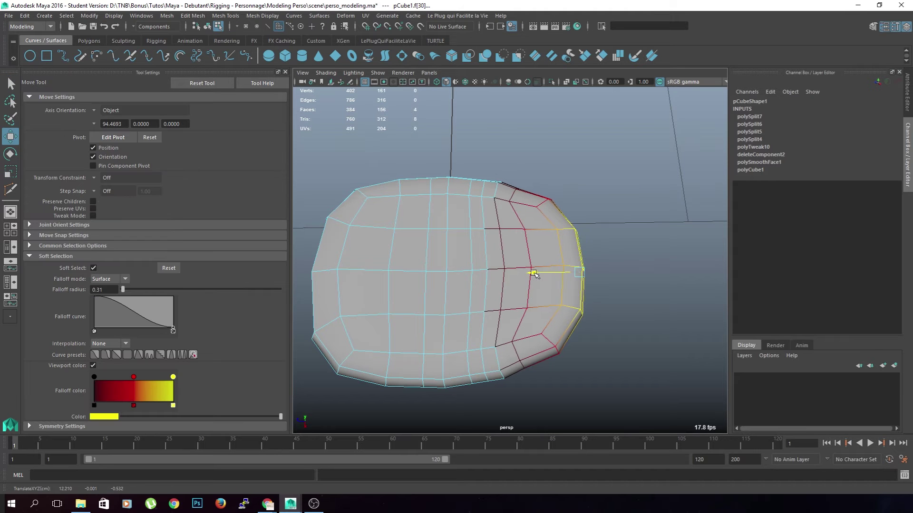
left_click(590, 252)
Move the two opposite inner corner vertices near the palm's side end slightly outward along Z.
right_click_drag(558, 275, 558, 211)
right_click(536, 209)
left_click(499, 209)
left_click(536, 210)
left_click_drag(548, 284, 551, 283, "alt")
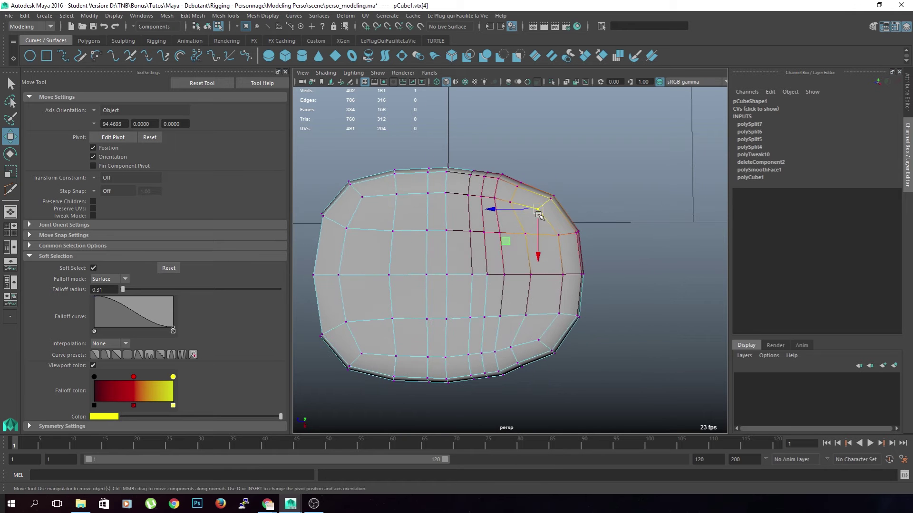
left_click(538, 342, "shift")
left_click_drag(491, 275, 498, 275)
Shift the adjacent pair of opposite vertices, one column further in, toward the same side end to even the spacing.
left_click(516, 202)
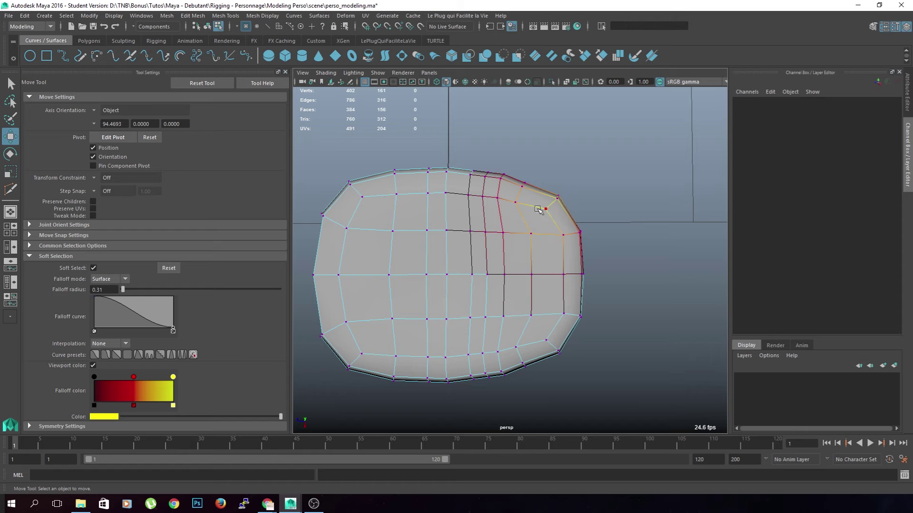
left_click(517, 347, "shift")
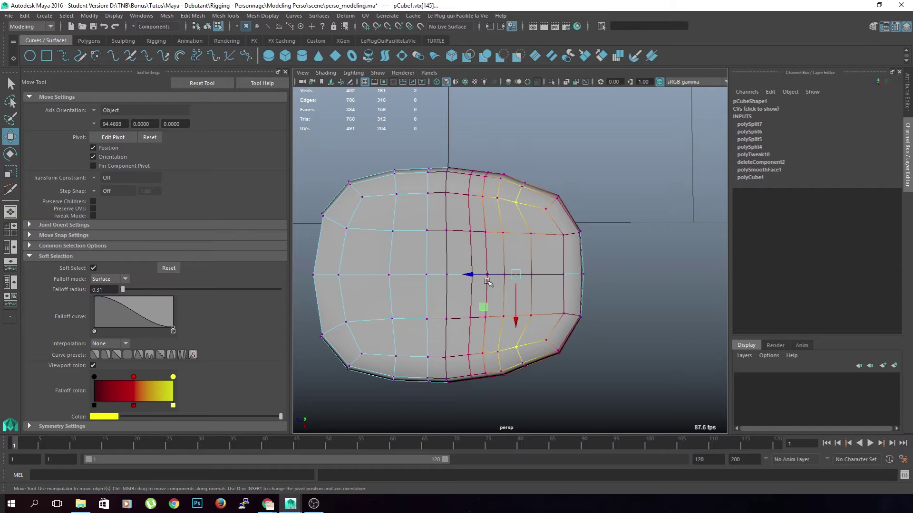
left_click_drag(468, 275, 483, 271)
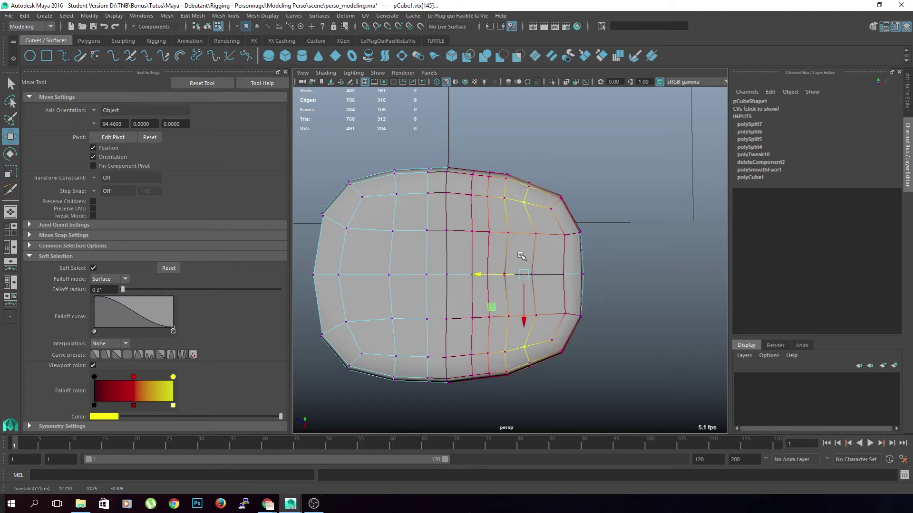
left_click(615, 205)
Turn off soft selection, then flatten the outermost inserted edge loop near the palm's side end along Z and shift it outward.
right_click_drag(540, 228, 541, 186)
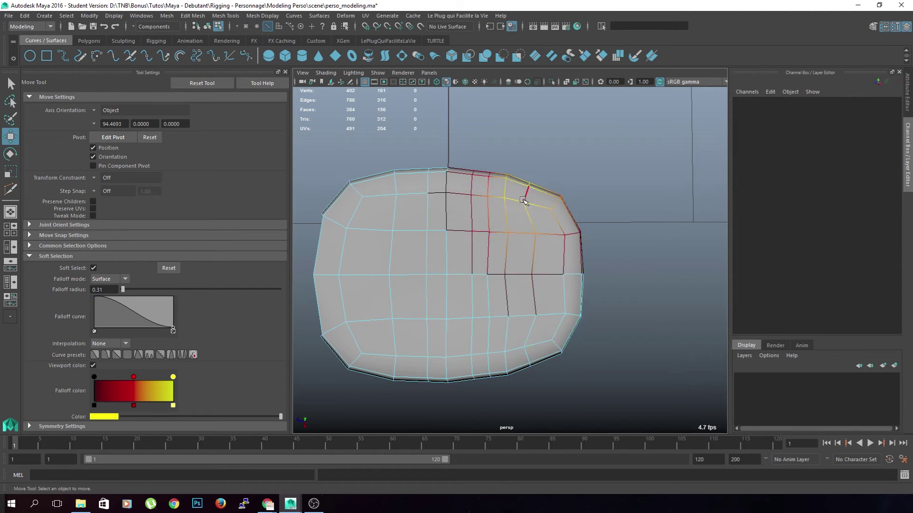
double_click(523, 202)
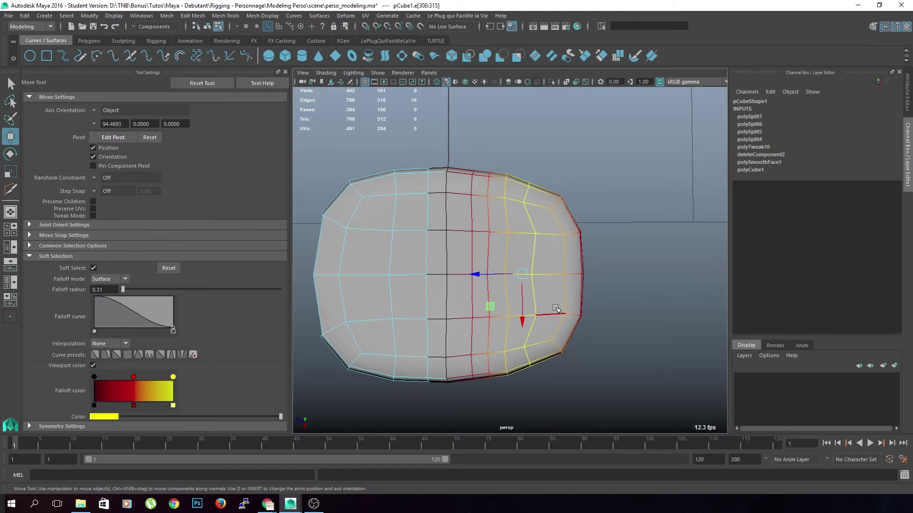
key("b")
key("r")
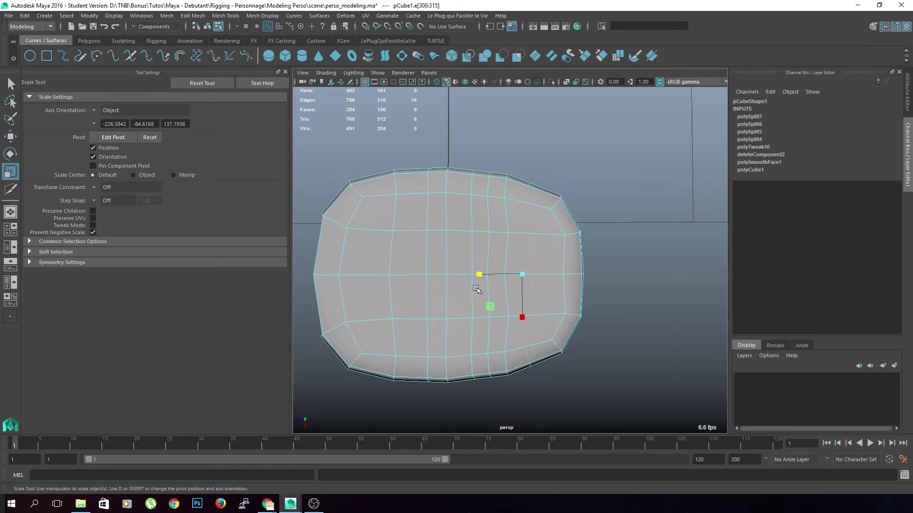
left_click(480, 275)
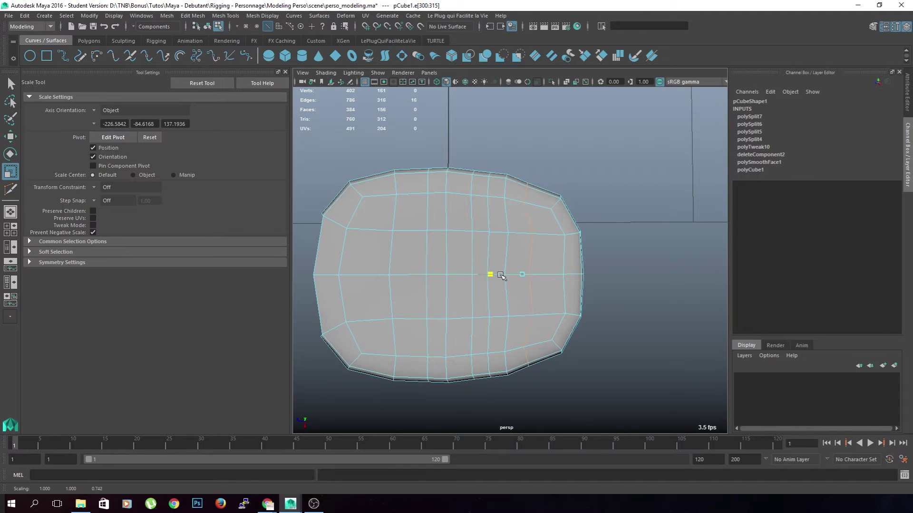
key("w")
left_click_drag(475, 277, 486, 274)
key("r")
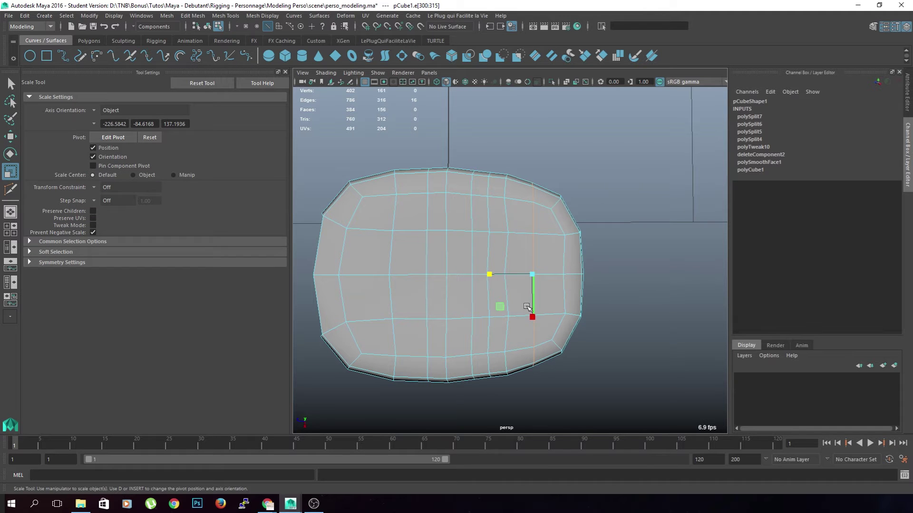
Refine the straightness of that outermost loop with another Z scale and adjust its position along Z.
left_click_drag(547, 348, 505, 308, "alt")
left_click_drag(491, 275, 518, 304)
key("w")
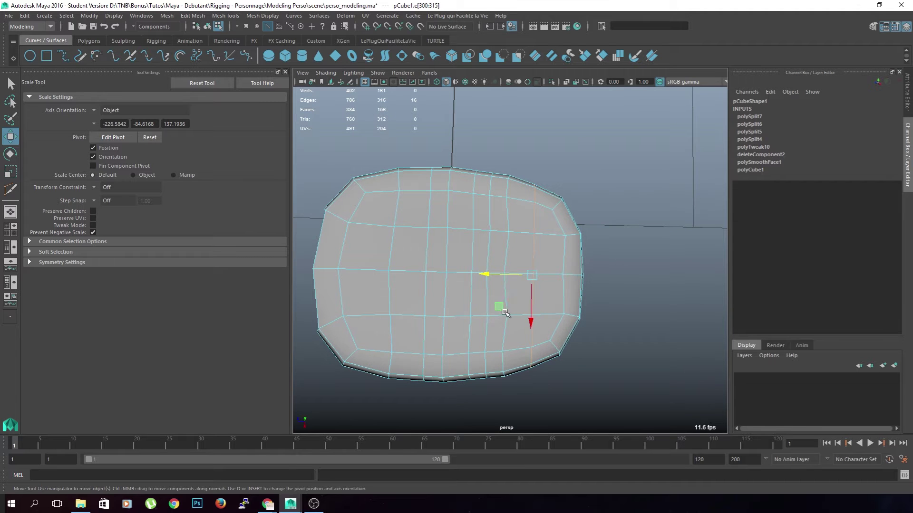
left_click_drag(488, 275, 502, 300)
key("r")
left_click(638, 241)
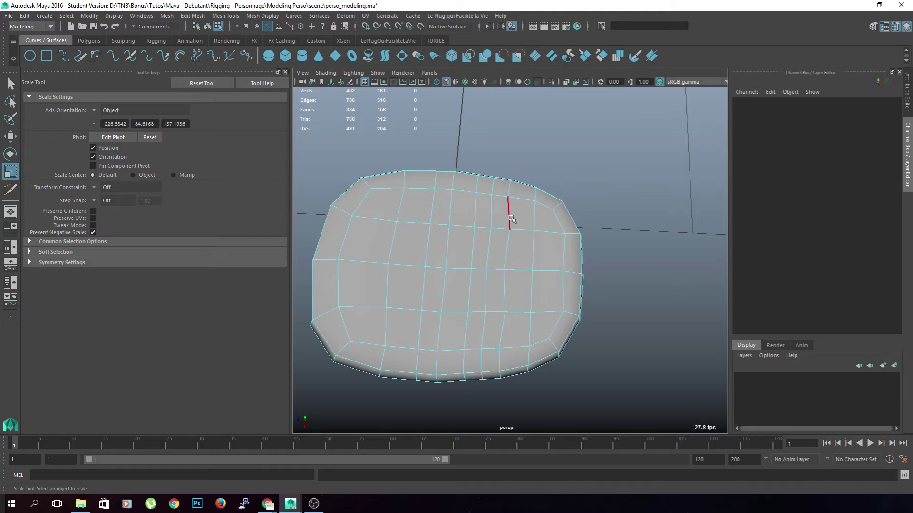
Straighten the second edge loop in from the palm's side end along Z and move it slightly toward that end.
double_click(505, 260)
left_click(457, 274)
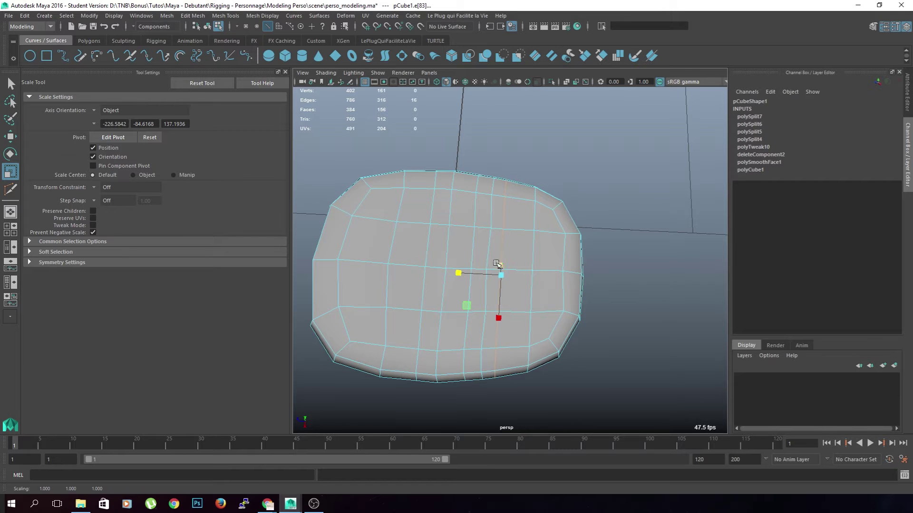
key("w")
left_click_drag(456, 275, 463, 275)
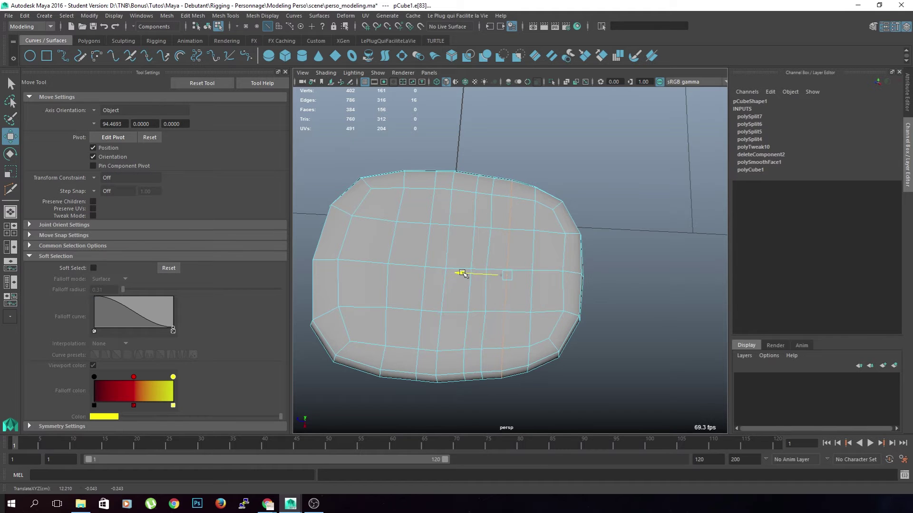
Straighten the third edge loop in from the side end along Z and adjust its spacing between its neighbours.
double_click(489, 260)
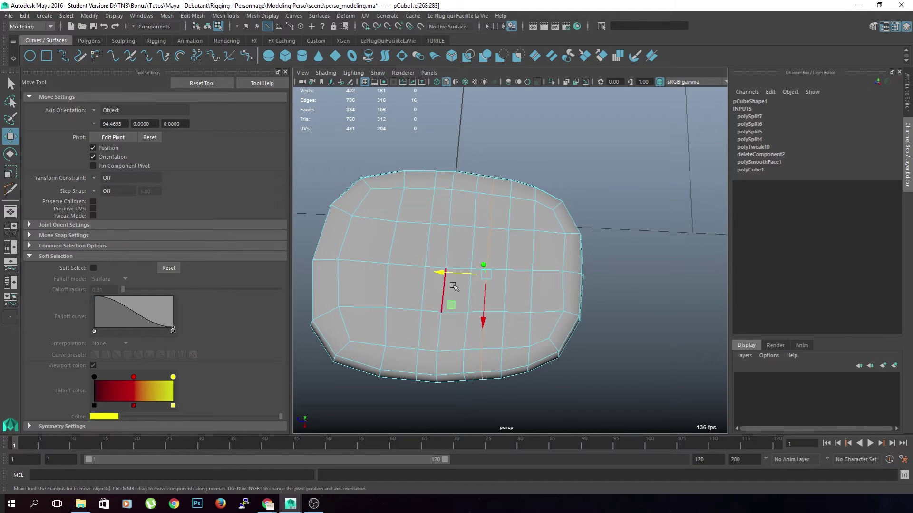
key("r")
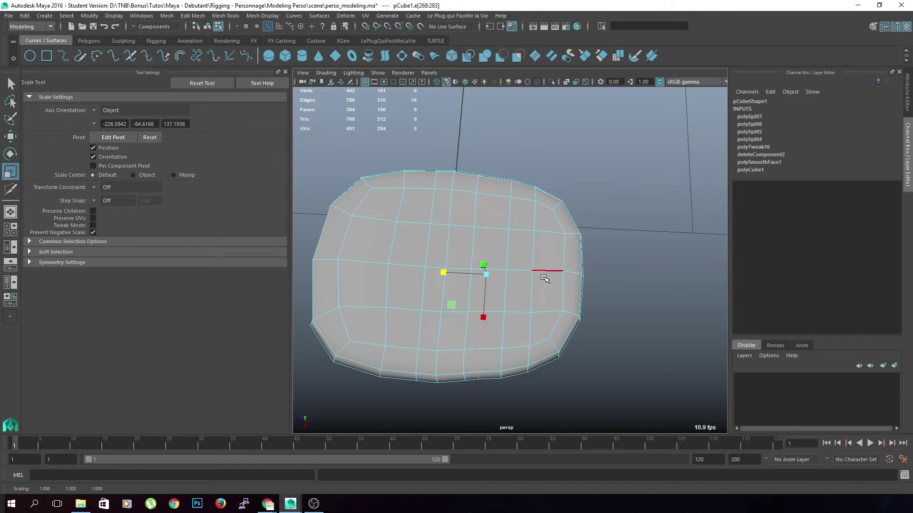
key("w")
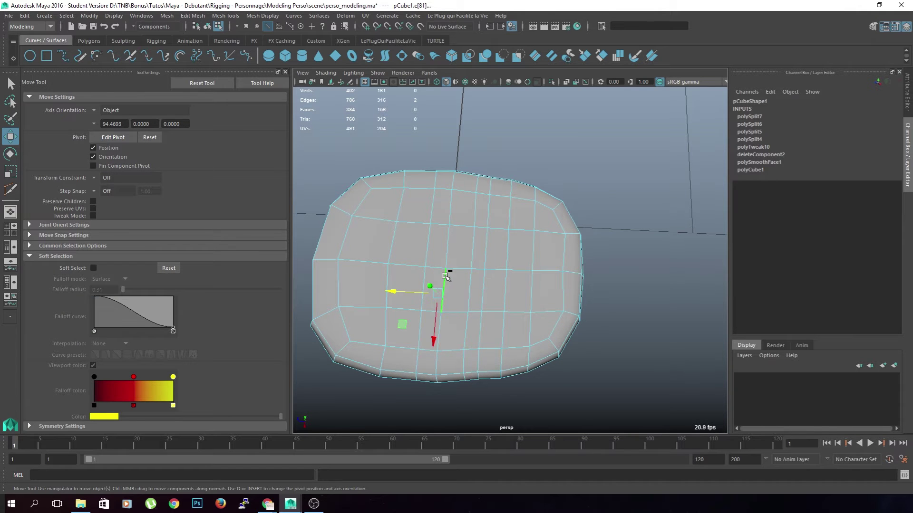
left_click_drag(441, 274, 475, 266)
left_click(546, 153)
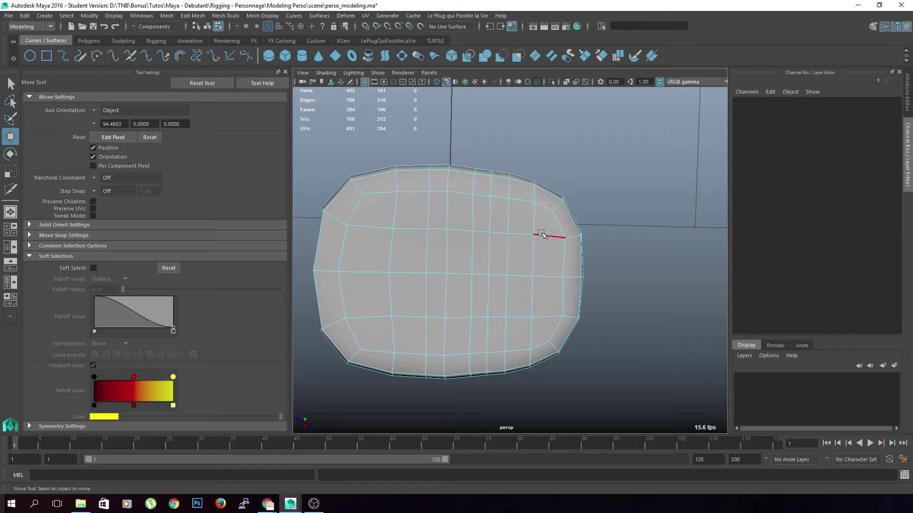
Move the fourth edge loop slightly toward the palm's centre and straighten it along Z.
left_click_drag(452, 247, 503, 230, "alt")
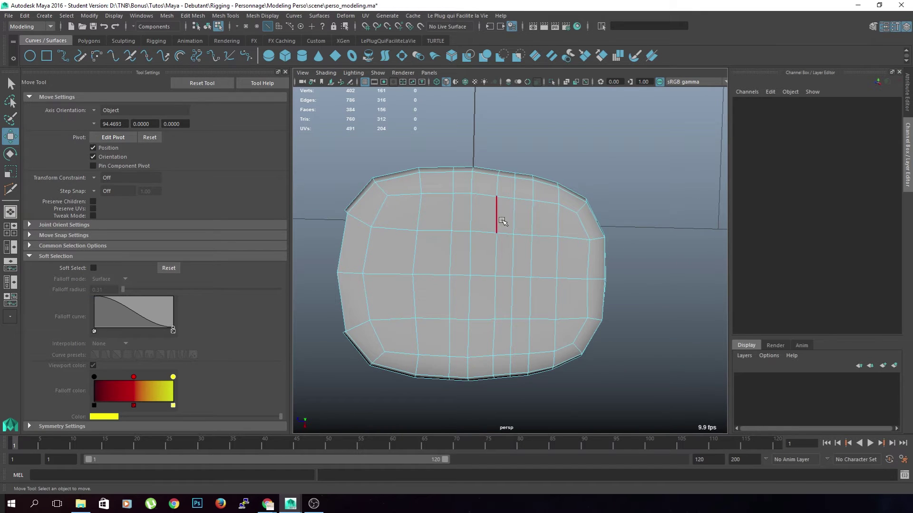
double_click(502, 222)
left_click_drag(448, 274, 444, 275)
key("r")
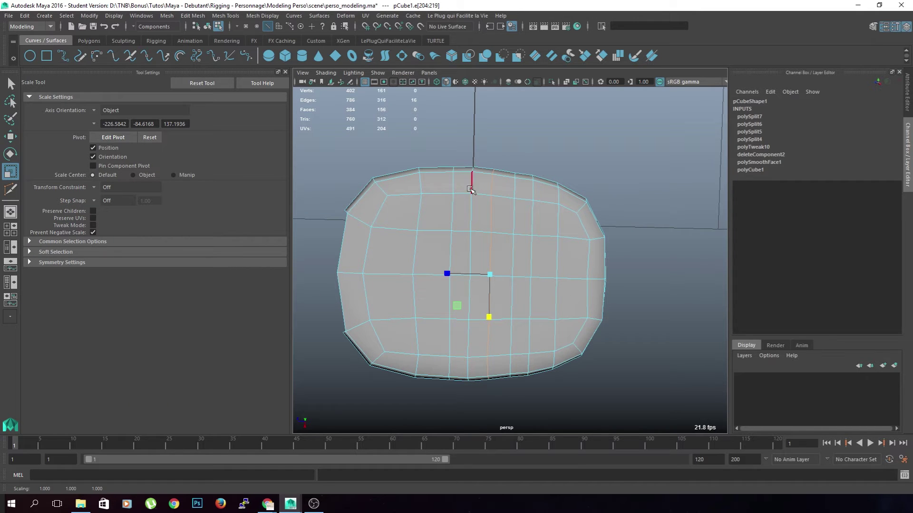
left_click(518, 393)
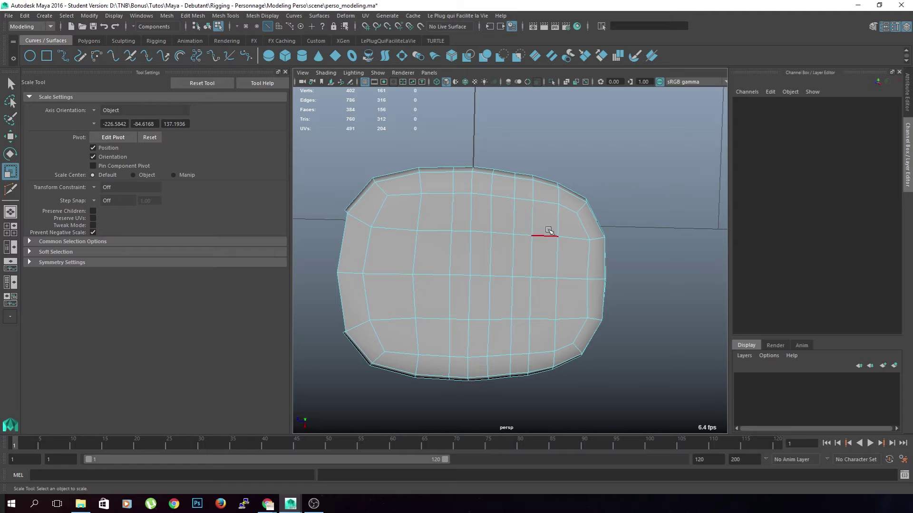
Insert an edge loop with Multi-Cut between the two outermost inserted loops near the palm's side end.
right_click_drag(547, 245, 528, 244, "shift")
left_click(547, 206, "ctrl")
key("q")
middle_click_drag(599, 374, 572, 369, "alt")
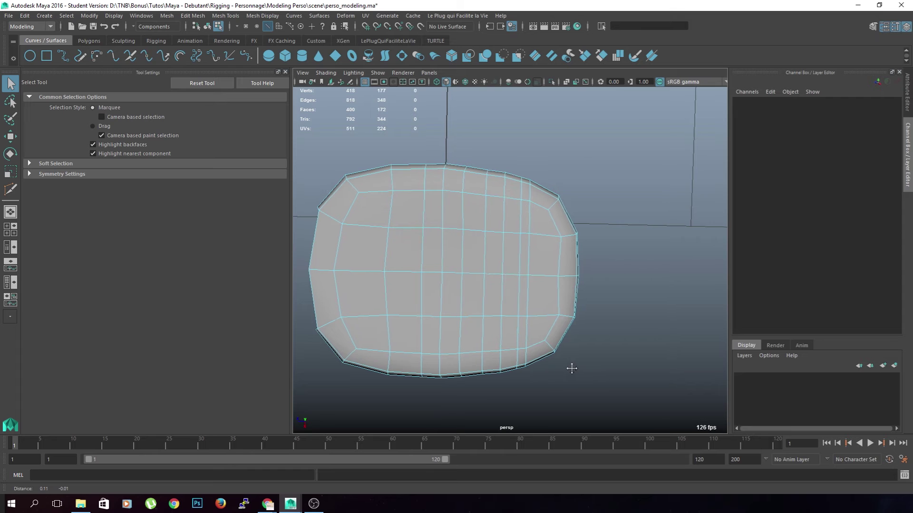
Move the outermost inserted edge loop further toward the palm's side end along Z and adjust its scale.
double_click(533, 213)
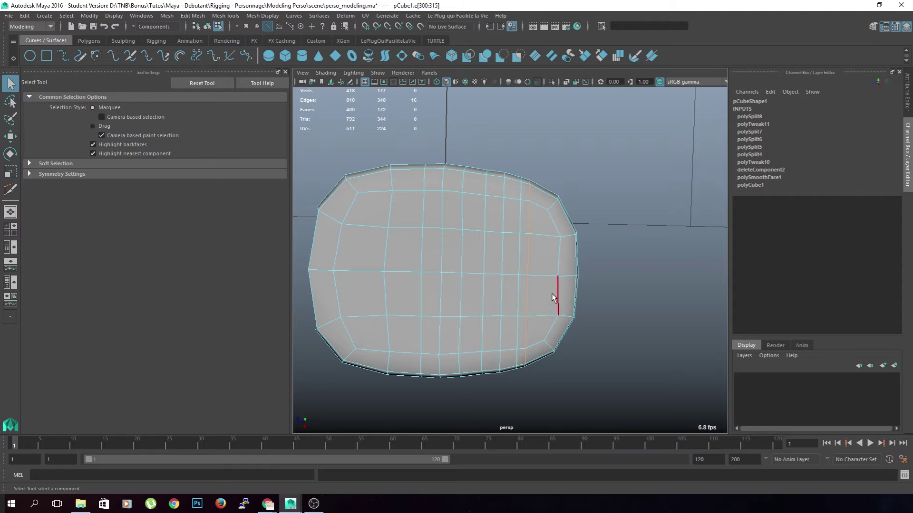
key("w")
left_click_drag(483, 272, 498, 275)
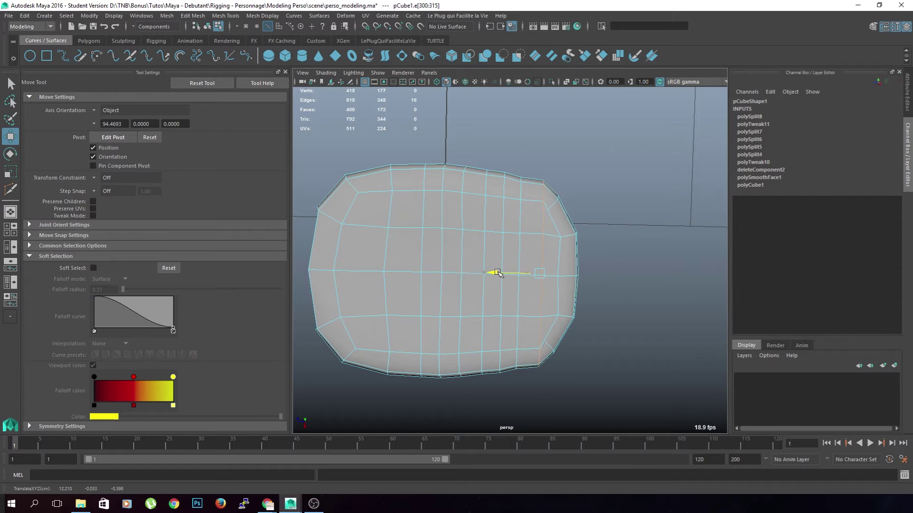
key("r")
left_click_drag(528, 322, 537, 313)
key("a")
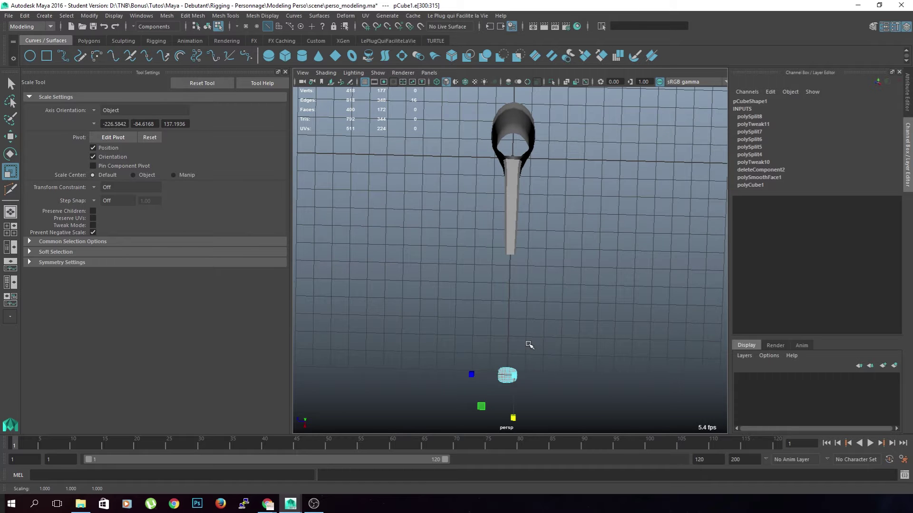
Deselect the loop and save the scene, accepting the student version notice.
key("f")
key("a")
scroll(580, 318, "down", 2)
key("f")
left_click(609, 325)
left_click_drag(565, 331, 581, 334, "alt")
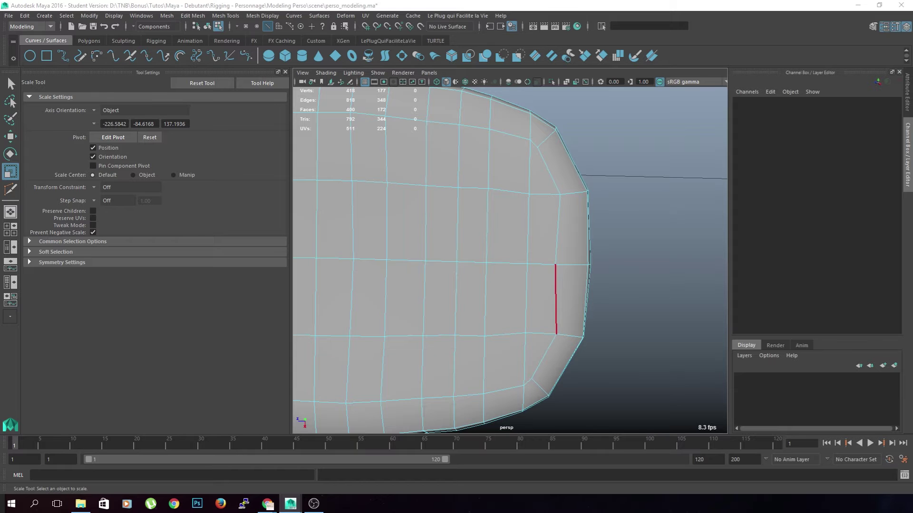
key("q")
key("ctrl+s")
left_click(436, 260)
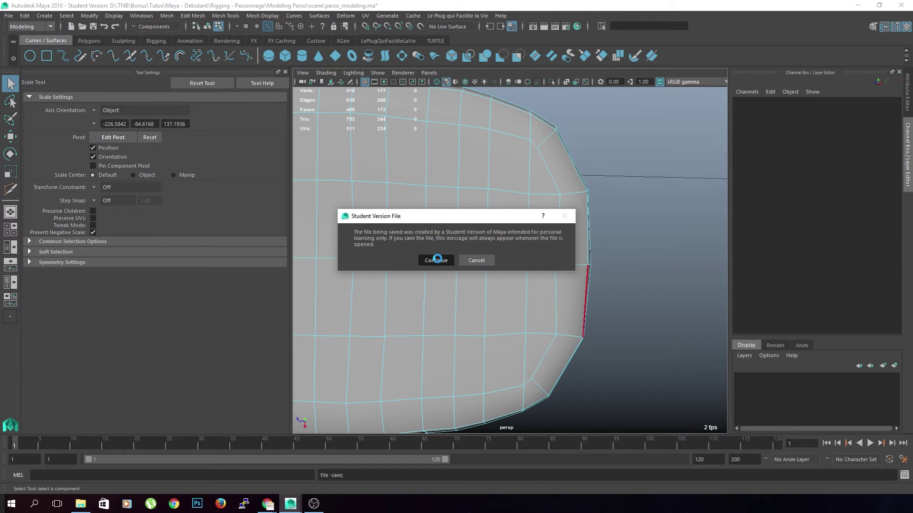
Insert two more edge loops with Multi-Cut in the column beside the outermost loop at the palm's side end.
key("r")
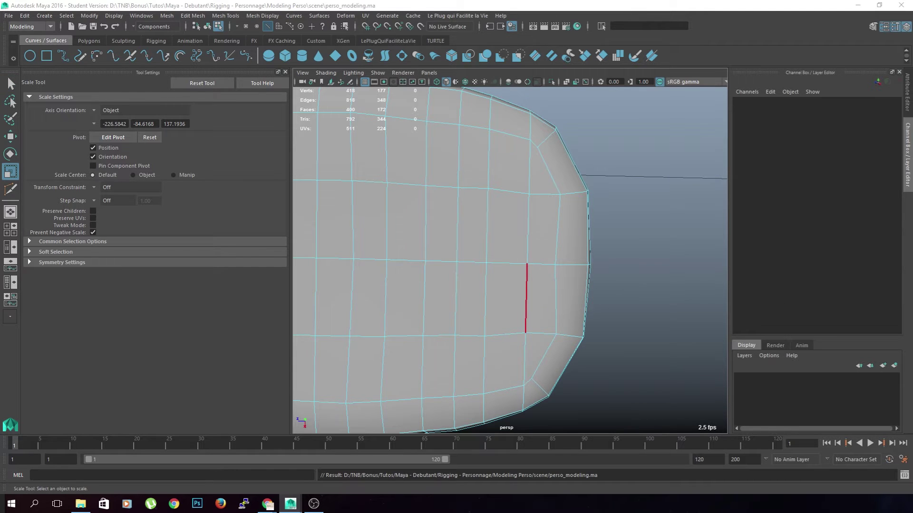
key("y")
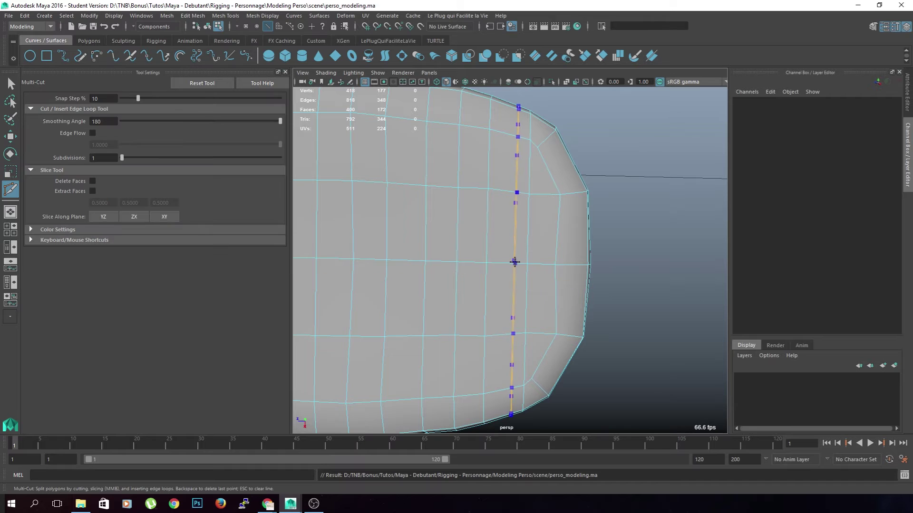
left_click(516, 259, "ctrl")
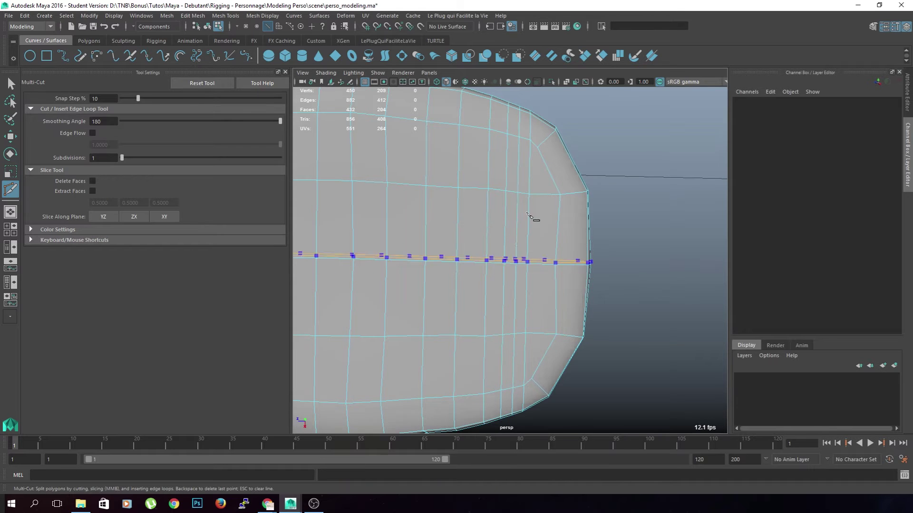
key("q")
scroll(611, 248, "down", 5)
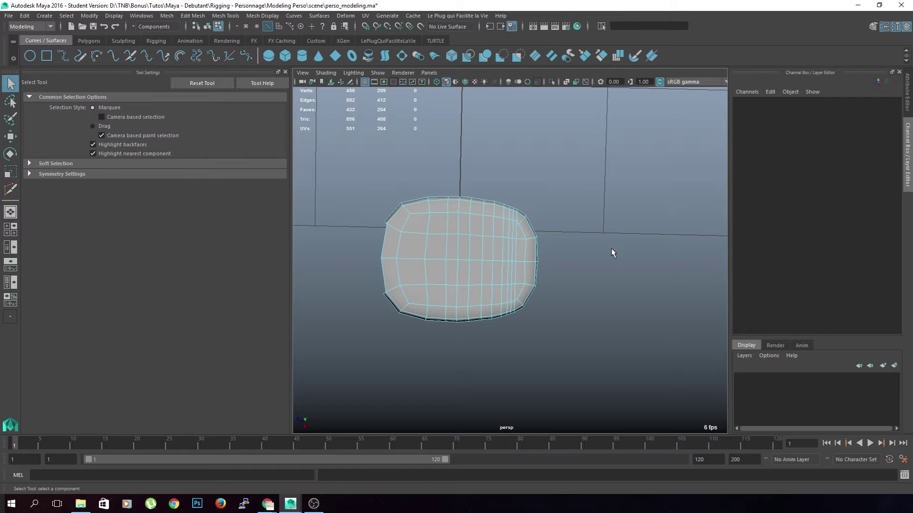
Straighten the edge loop in the wide column on the palm's sparsely divided side by scaling it along Z.
left_click_drag(612, 248, 580, 335, "alt")
scroll(509, 234, "up", 4)
left_click_drag(496, 240, 507, 252, "alt")
scroll(532, 273, "down", 4)
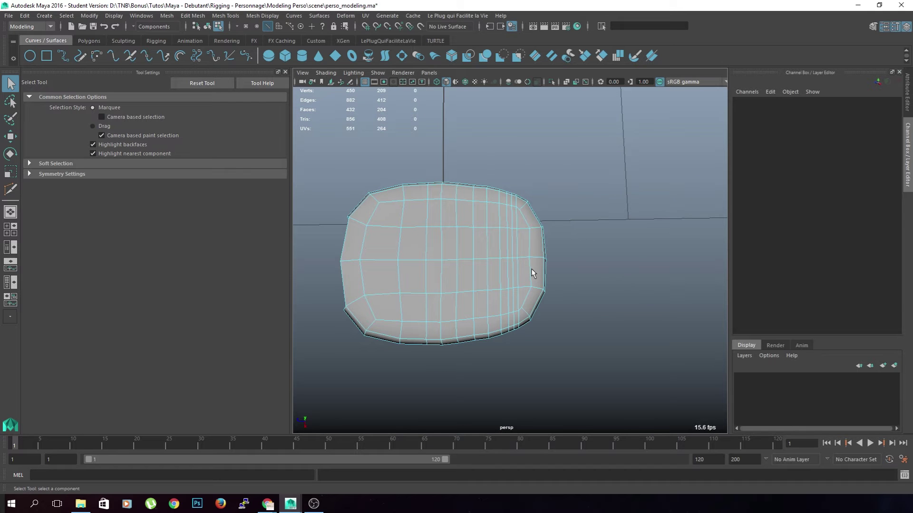
scroll(454, 328, "up", 5)
left_click_drag(454, 328, 528, 335, "alt")
left_click(404, 281)
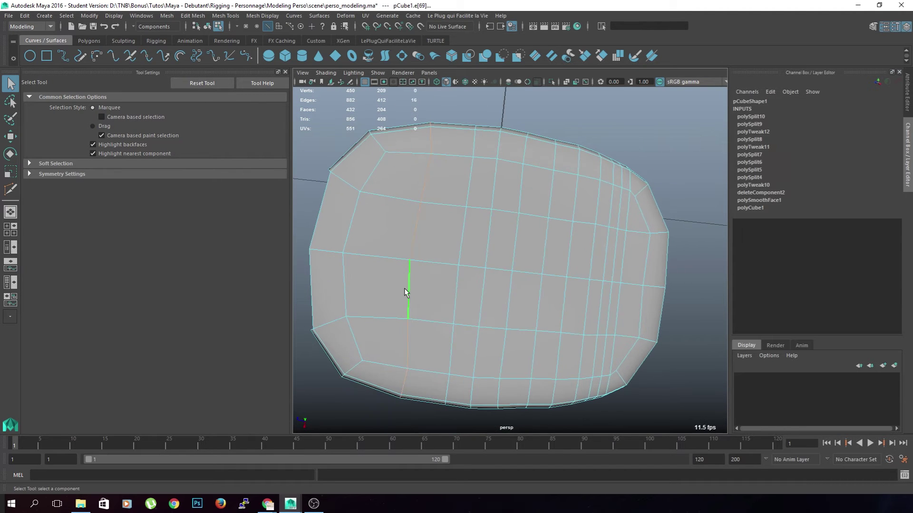
key("r")
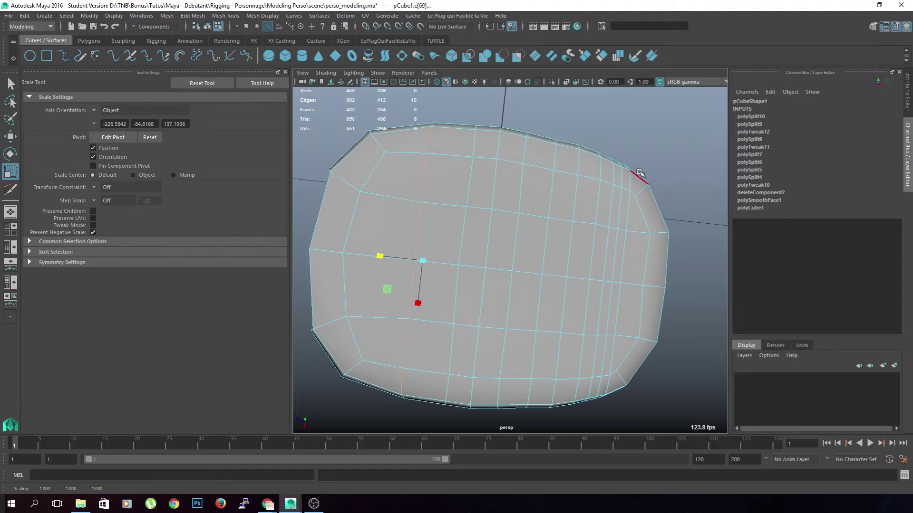
left_click(650, 149)
Return to object mode and inspect the palm's overall shape with and without its wireframe highlighted.
scroll(523, 278, "down", 5)
left_click_drag(513, 284, 518, 290, "alt")
key("F8")
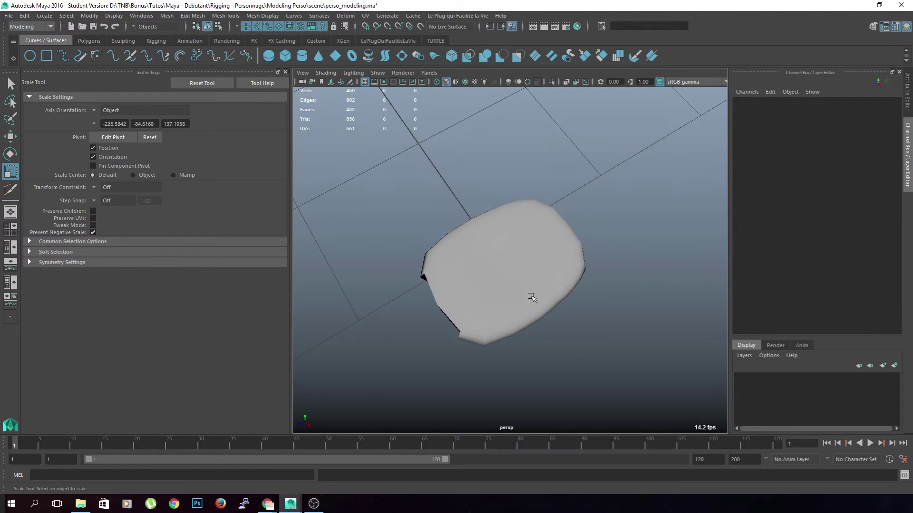
left_click(530, 299)
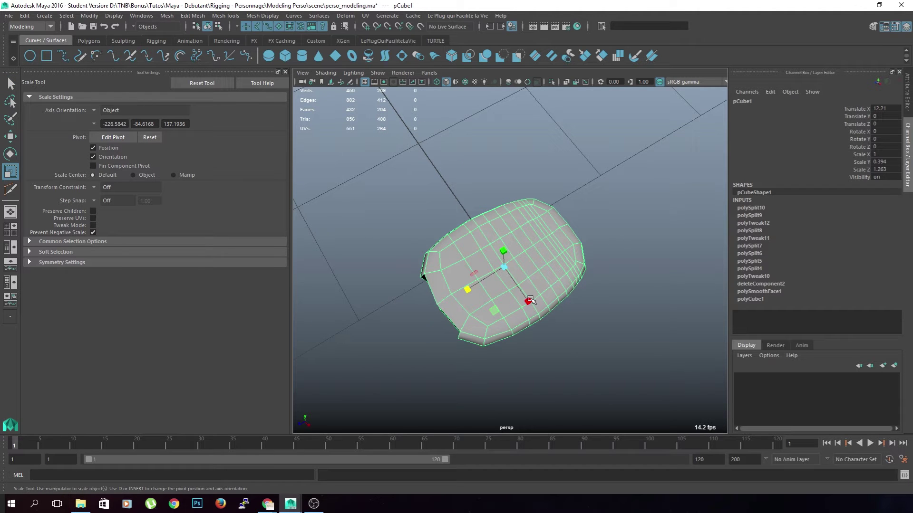
left_click_drag(421, 311, 468, 331, "alt")
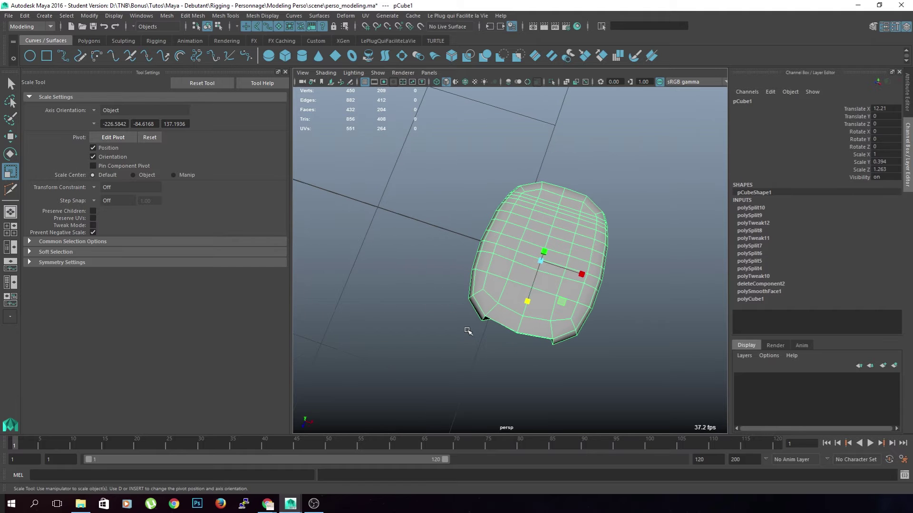
left_click(468, 331)
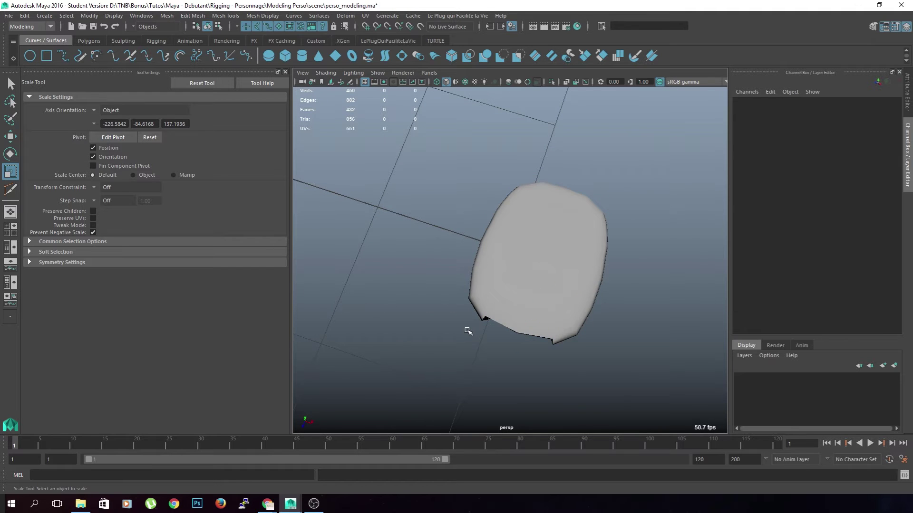
scroll(468, 331, "down", 6)
left_click_drag(524, 337, 446, 256, "alt")
right_click(446, 258, "shift")
right_click_drag(446, 258, 390, 258, "shift")
middle_click_drag(350, 285, 441, 277, "alt")
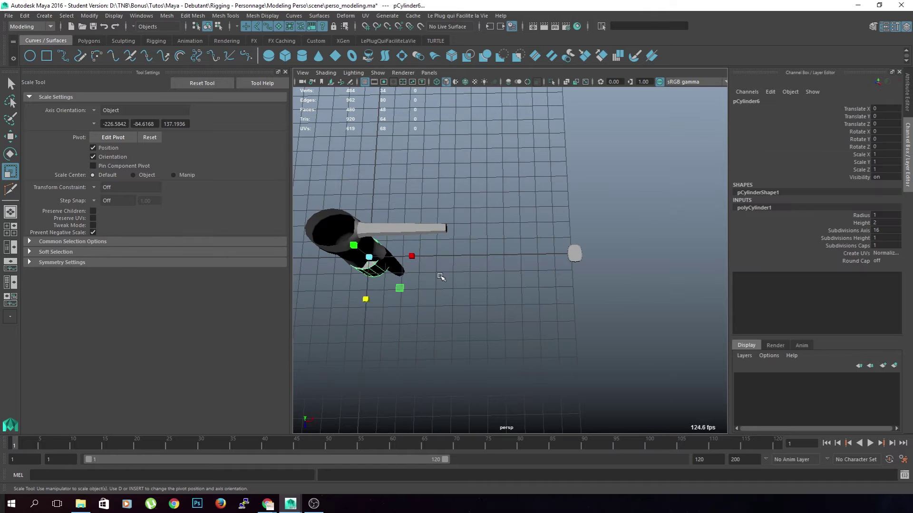
key("ctrl+z")
Create a polygon cylinder with 8 axis divisions and move it along X to about 10.3, near the palm.
right_click_drag(513, 286, 486, 286, "shift")
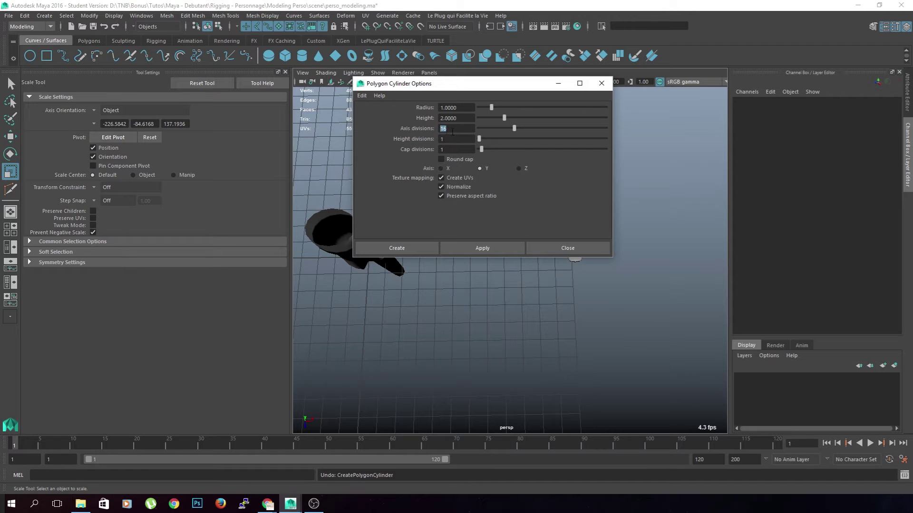
left_click(396, 248)
key("w")
left_click_drag(417, 258, 601, 253)
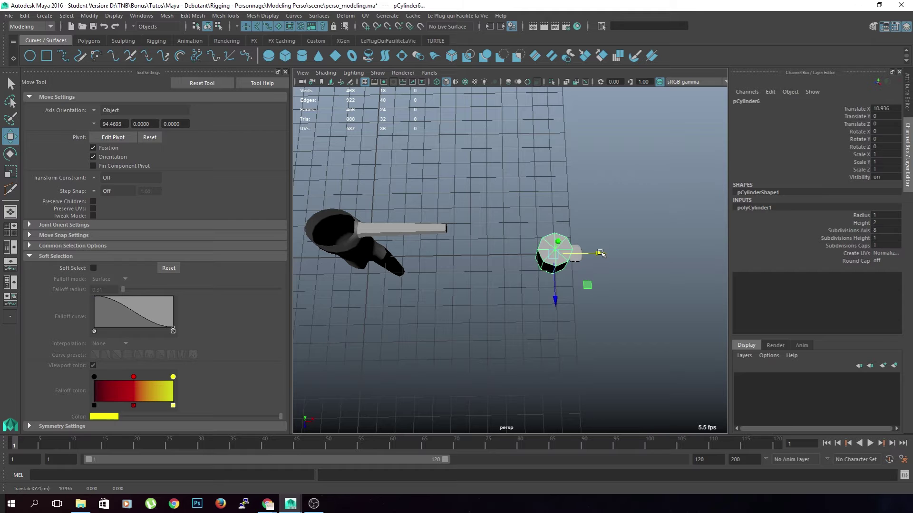
key("ctrl+z")
left_click_drag(414, 255, 547, 253)
Rotate the new cylinder to -90 degrees about X so it lies horizontally.
left_click_drag(582, 343, 485, 295, "alt")
key("r")
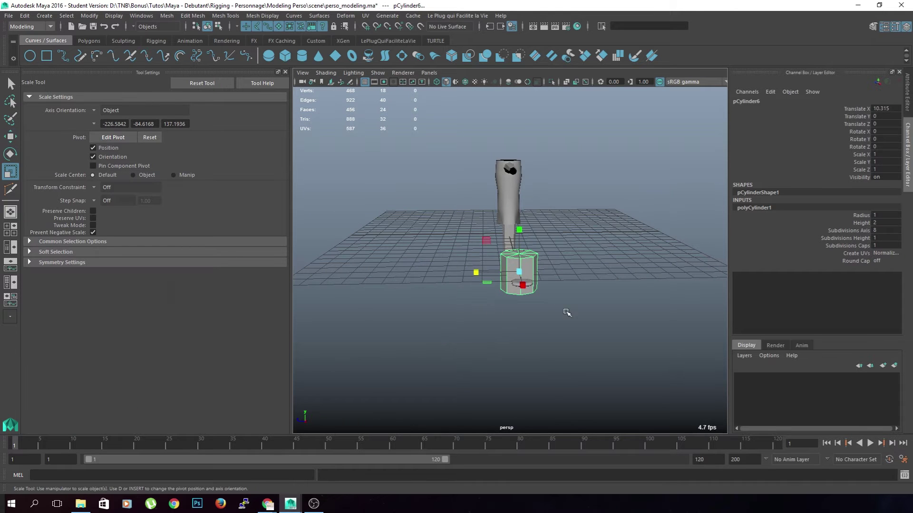
key("e")
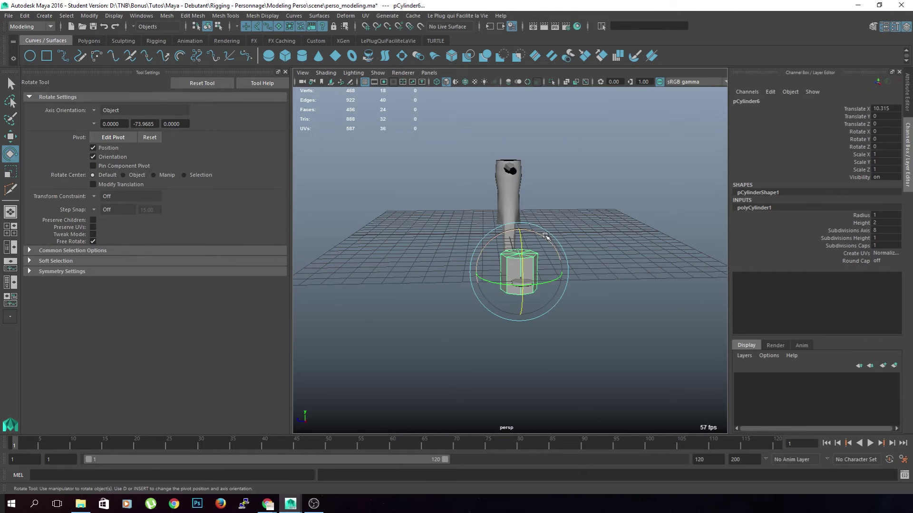
left_click_drag(544, 239, 595, 323)
Thin the cylinder by scaling it to about 0.233 in X and Z.
left_click_drag(588, 359, 607, 377)
scroll(584, 359, "up", 3)
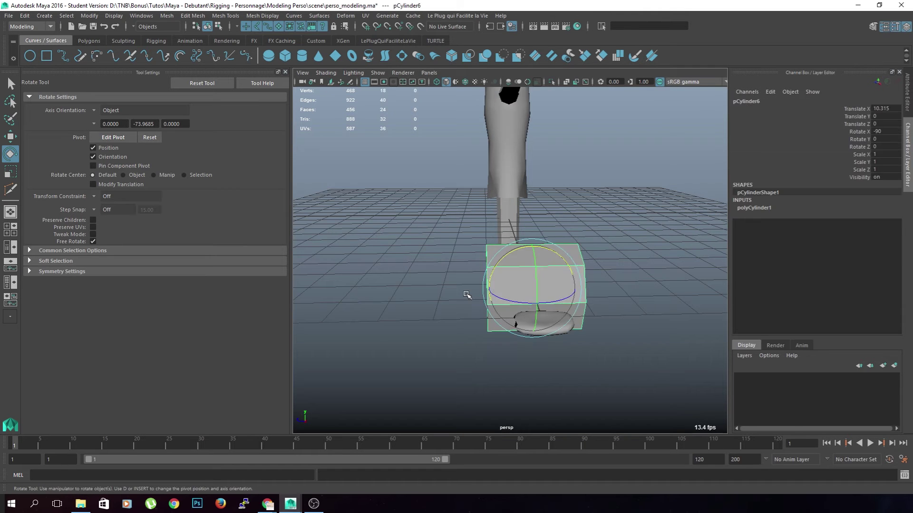
left_click_drag(467, 295, 512, 296, "alt")
key("r")
left_click_drag(602, 257, 580, 300)
Move the cylinder closer to the palm, to about 11.14 in X, and shorten it to a Y scale of about 0.25.
key("w")
middle_click_drag(579, 300, 567, 267, "alt")
left_click_drag(567, 268, 561, 377, "alt")
middle_click_drag(561, 378, 513, 313, "alt")
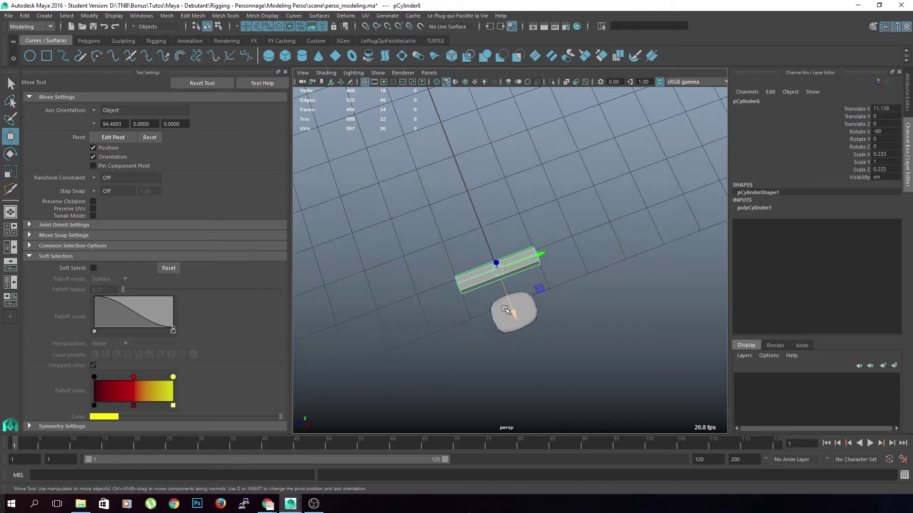
scroll(507, 315, "up", 3)
key("r")
left_click_drag(518, 272, 489, 283)
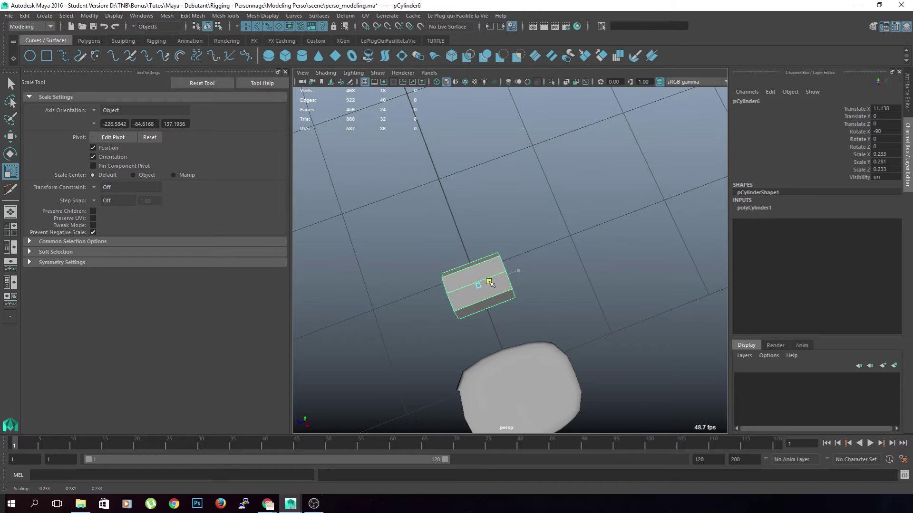
Move the cylinder beside the palm's edge and turn it to about 35 degrees in Y.
key("w")
middle_click_drag(461, 354, 517, 289, "alt")
left_click_drag(588, 223, 521, 315)
key("e")
left_click_drag(540, 268, 483, 279)
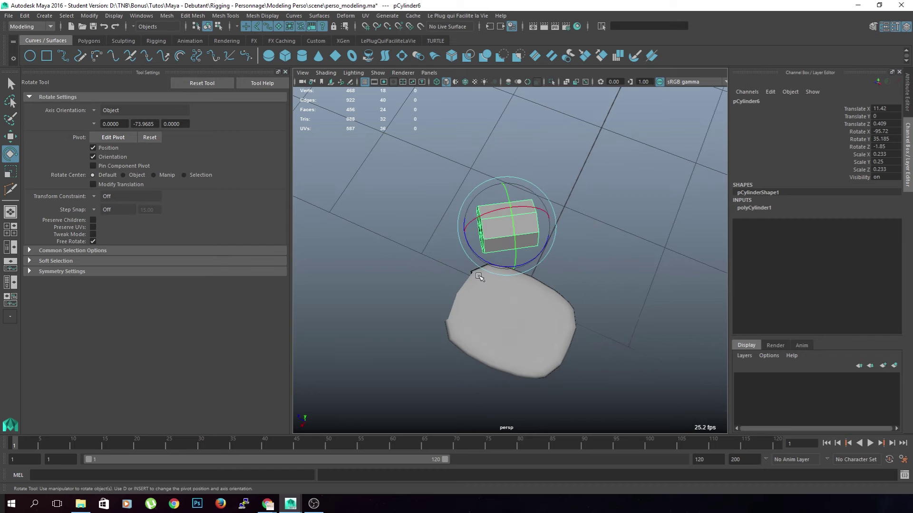
Slim the cylinder to about 0.105 in X and Z and shift it to about X 11.51, Z 0.39.
key("r")
left_click_drag(475, 333, 520, 317, "alt")
left_click_drag(505, 191, 494, 197, "ctrl")
key("w")
left_click_drag(469, 248, 616, 308, "alt")
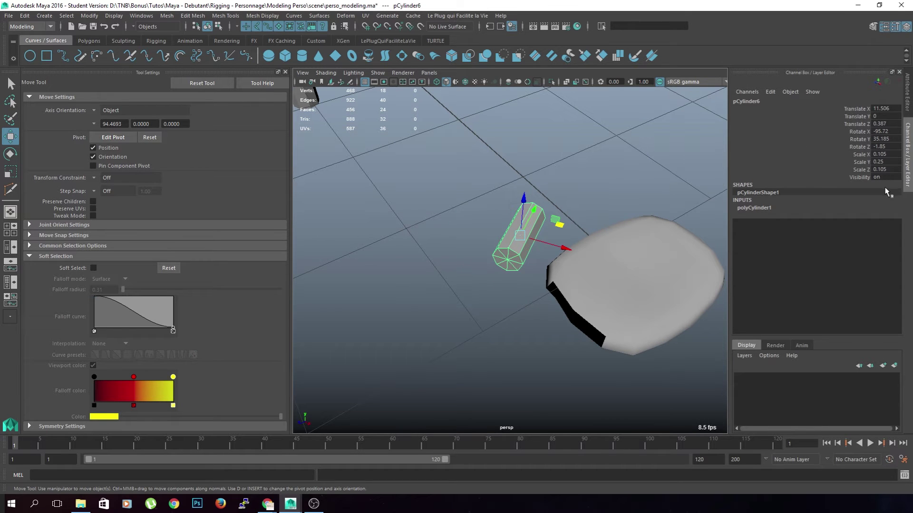
Examine the cylinder's proportions and its end cap against the palm, with and without its wireframe highlighted.
mouse_move(616, 210)
left_mouse_down("alt")
mouse_move(589, 216)
mouse_move(607, 220)
left_mouse_up("alt")
left_click(607, 220)
middle_click_drag(551, 266, 479, 234, "alt")
left_click_drag(479, 234, 512, 270, "alt")
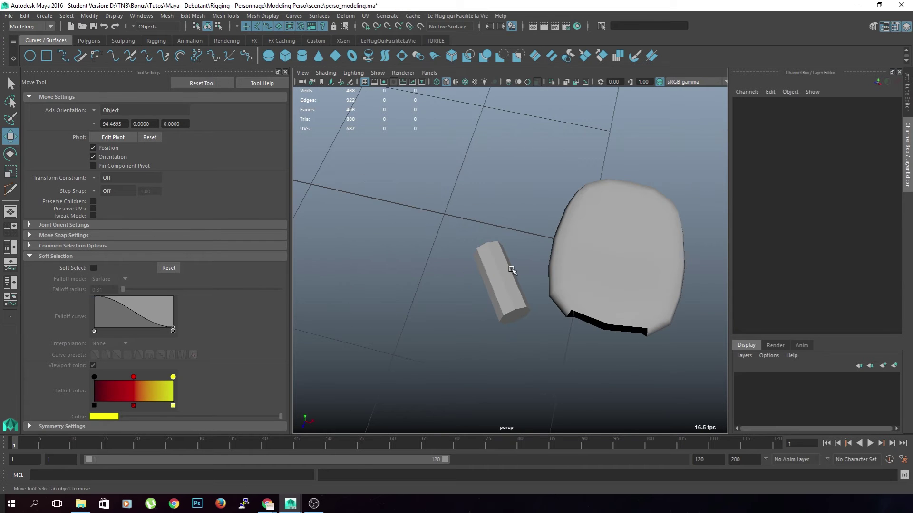
left_click(508, 273)
right_click_drag(508, 278, 503, 306, "alt")
left_click_drag(503, 306, 515, 312, "alt")
middle_click_drag(563, 278, 447, 284, "alt")
mouse_move(447, 284)
left_mouse_down("alt")
mouse_move(468, 274)
mouse_move(489, 220)
mouse_move(557, 255)
left_mouse_up("alt")
mouse_move(544, 312)
left_mouse_down("alt")
mouse_move(563, 302)
mouse_move(572, 309)
mouse_move(533, 312)
left_mouse_up("alt")
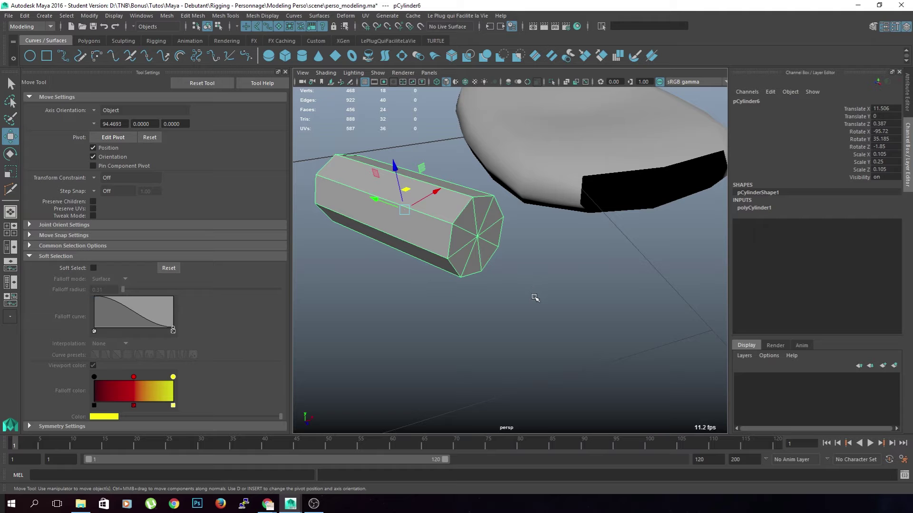
left_click_drag(514, 293, 527, 315, "alt")
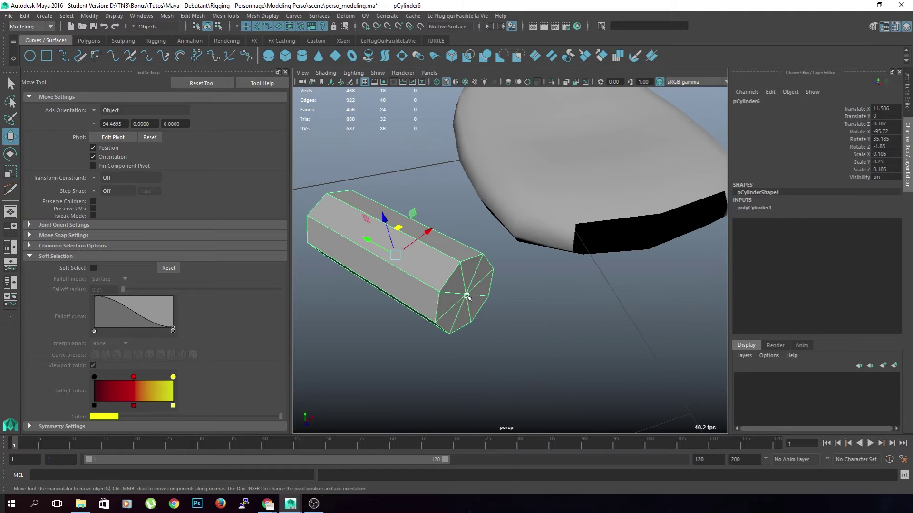
Delete the triangular faces of the cylinder's near end cap and return to object mode with the cylinder selected.
right_click(465, 296)
left_click(466, 255)
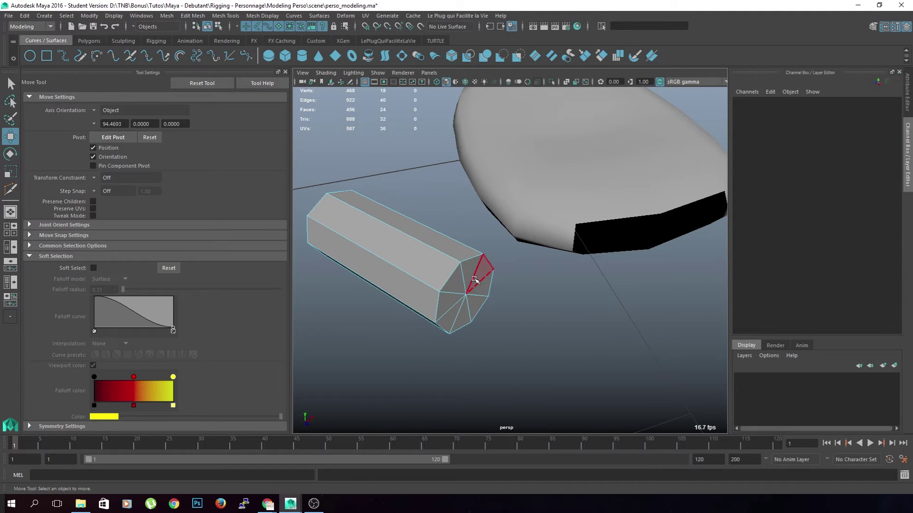
left_click(469, 277)
left_click(456, 281, "shift")
left_click(447, 303, "shift")
left_click(450, 317, "shift")
left_click(462, 317, "shift")
left_click(476, 306, "shift")
left_click(479, 308, "shift")
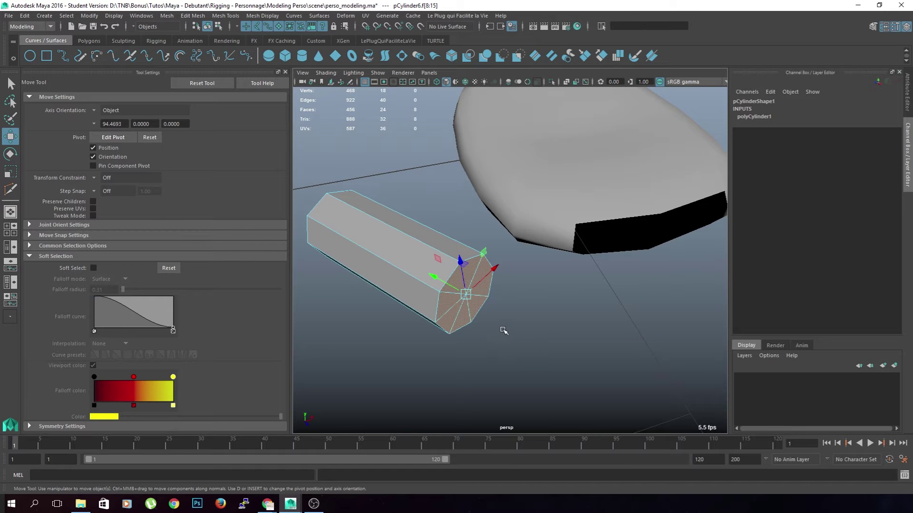
key("Delete")
left_click(443, 266)
right_click_drag(409, 295, 430, 278)
left_click(430, 279)
Level the cylinder with the palm by rotating it to about -91 degrees in X, and open its Rotate X value for editing.
left_click_drag(431, 279, 499, 308, "alt")
left_click_drag(568, 317, 552, 327, "alt")
scroll(552, 327, "down", 3)
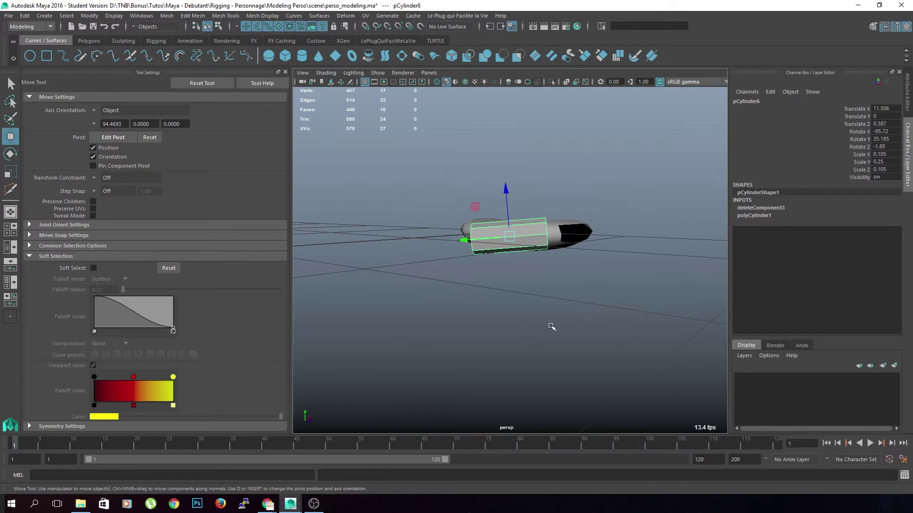
key("e")
left_click_drag(536, 219, 541, 209)
left_click(884, 132)
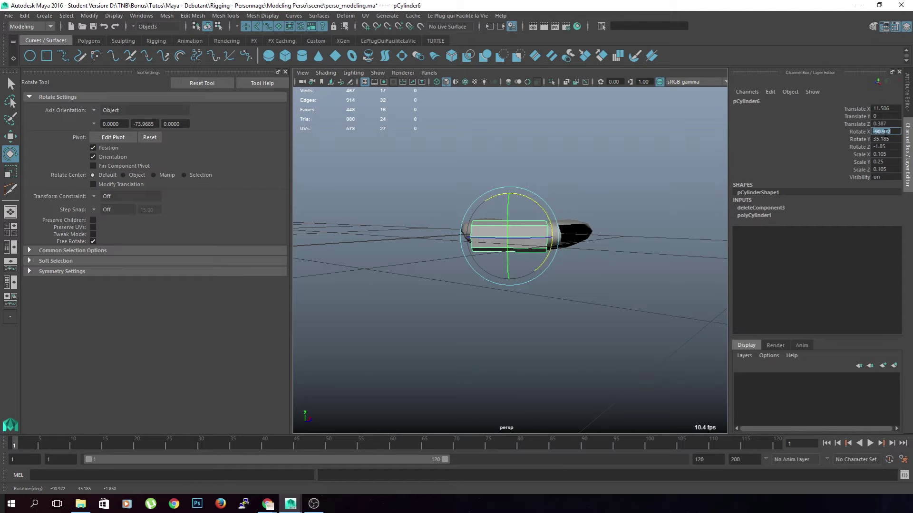
Set the cylinder's Rotate X to -90 and deselect it.
type("-90")
key("Return")
left_click(539, 315)
Use Multi-Cut to insert two edge loops around the cylinder, one at its middle and one about a quarter in from one end.
scroll(545, 217, "up", 5)
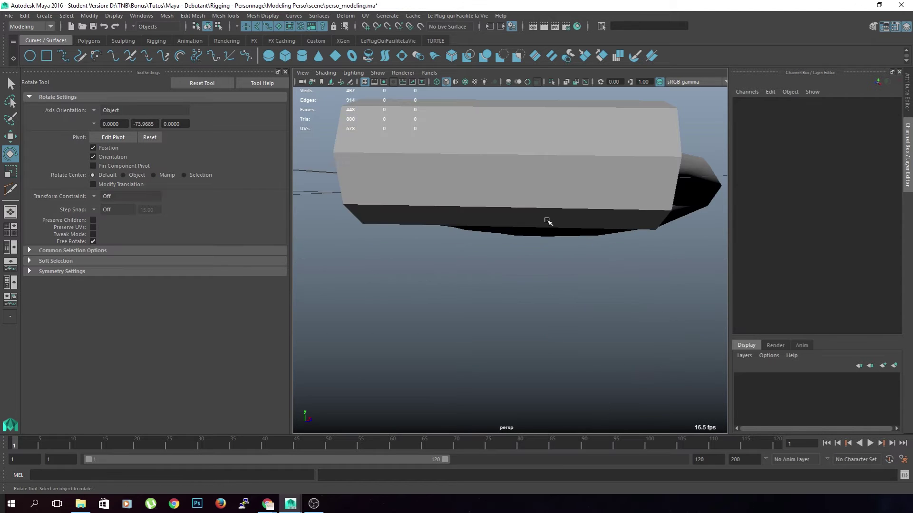
left_click(545, 218)
right_click_drag(581, 215, 520, 213, "shift")
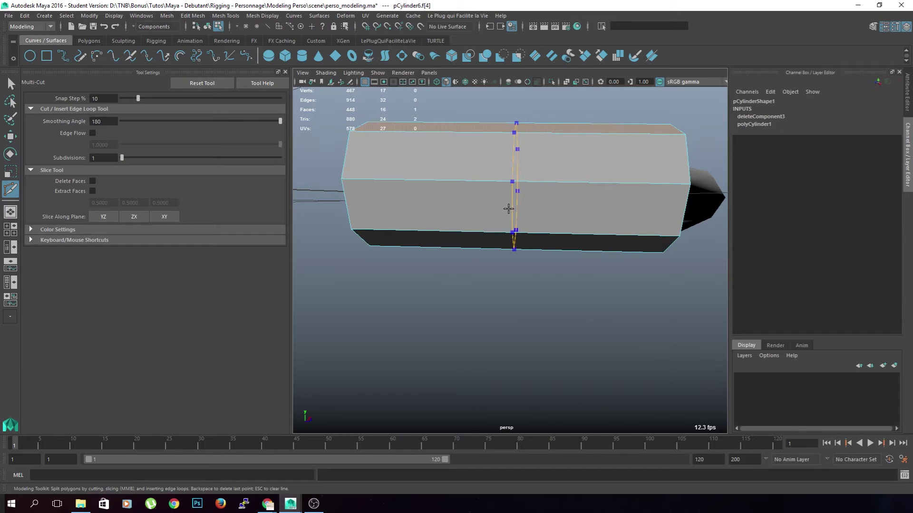
left_click(512, 208, "ctrl")
left_click(425, 200, "ctrl")
middle_click_drag(424, 200, 447, 254, "alt")
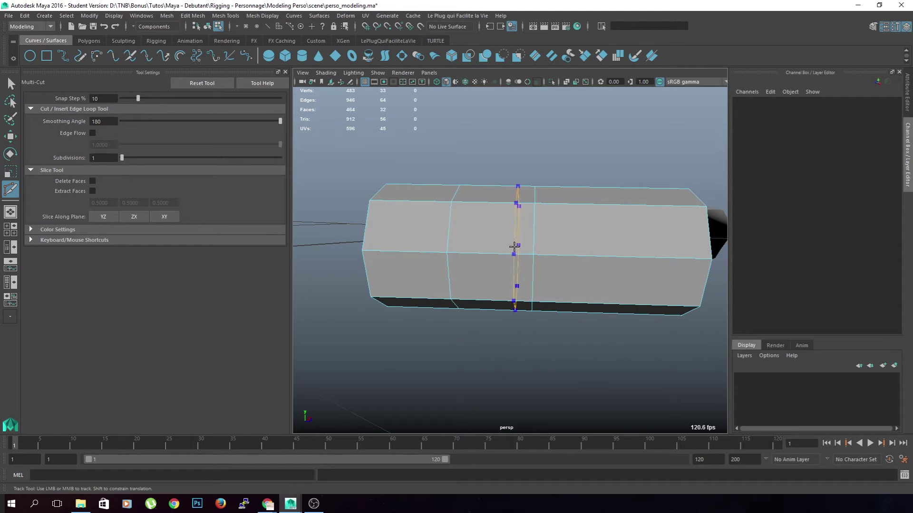
Scale the cylinder thinner to 0.06 in both Scale X and Scale Z.
left_click_drag(554, 250, 552, 285, "alt")
key("r")
key("F8")
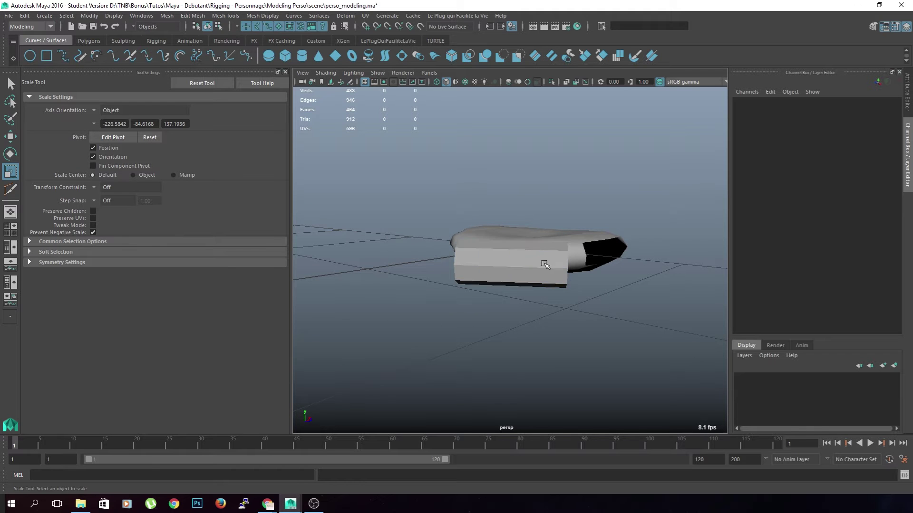
left_click(545, 264)
left_click_drag(515, 245, 492, 263, "alt")
left_click_drag(420, 226, 409, 269)
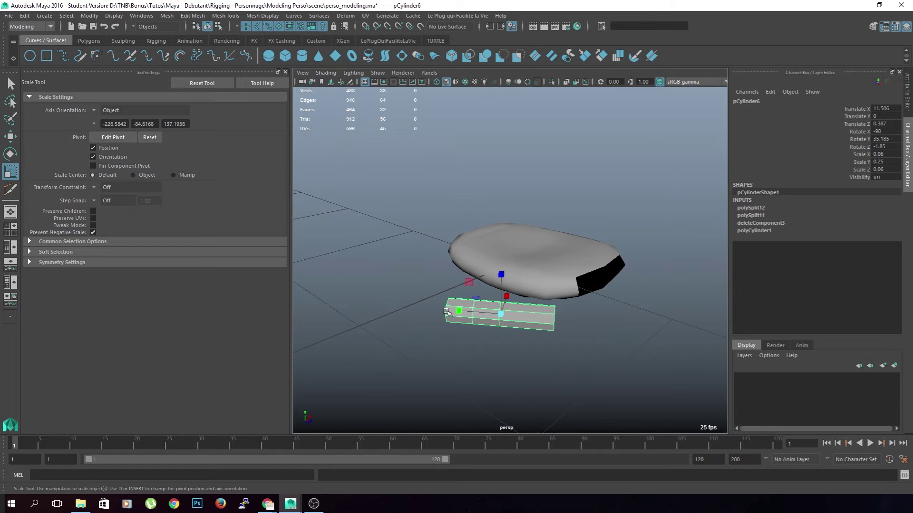
Insert four more edge loops around the cylinder with Multi-Cut, one beyond the middle loop and three around the quarter loop.
scroll(505, 358, "up", 5)
middle_click_drag(503, 361, 510, 295, "alt")
left_click(524, 348)
left_click(533, 269)
right_click(533, 271)
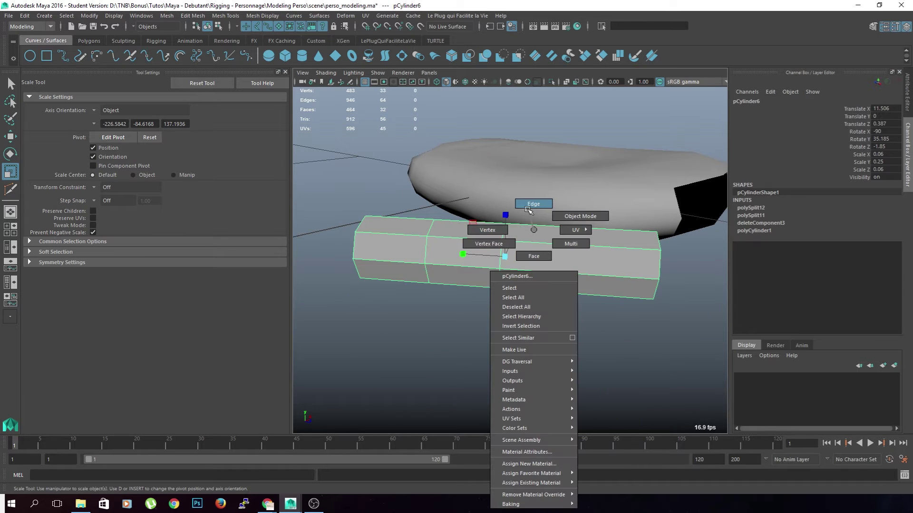
left_click(533, 204)
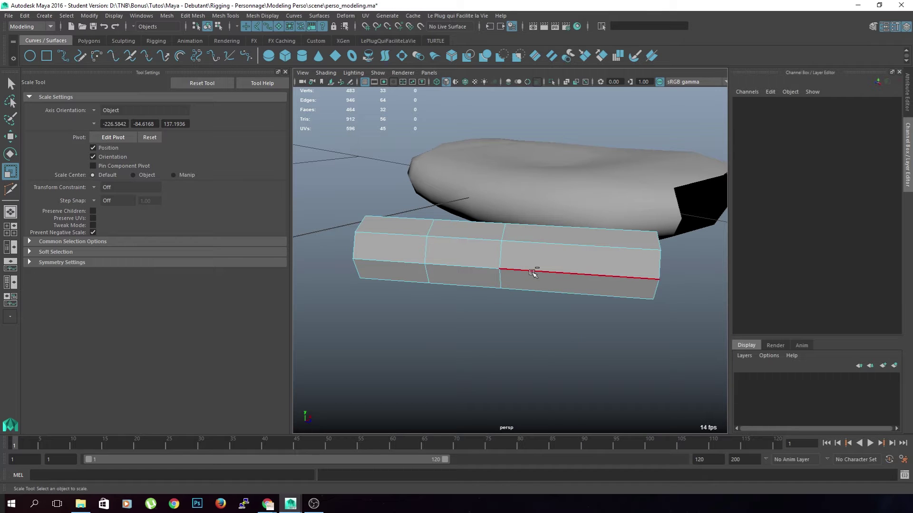
key("y")
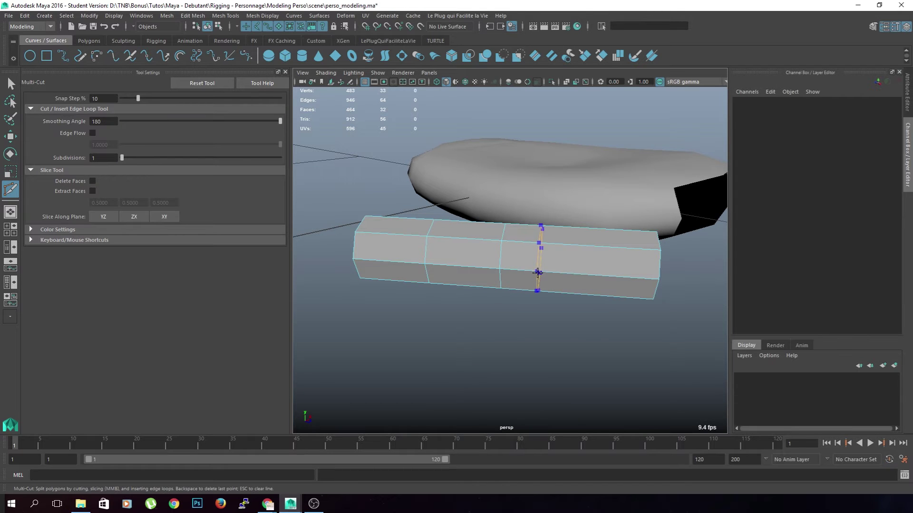
left_click(536, 272, "ctrl")
left_click(470, 268, "ctrl")
left_click(449, 255, "ctrl")
left_click(407, 252, "ctrl")
key("q")
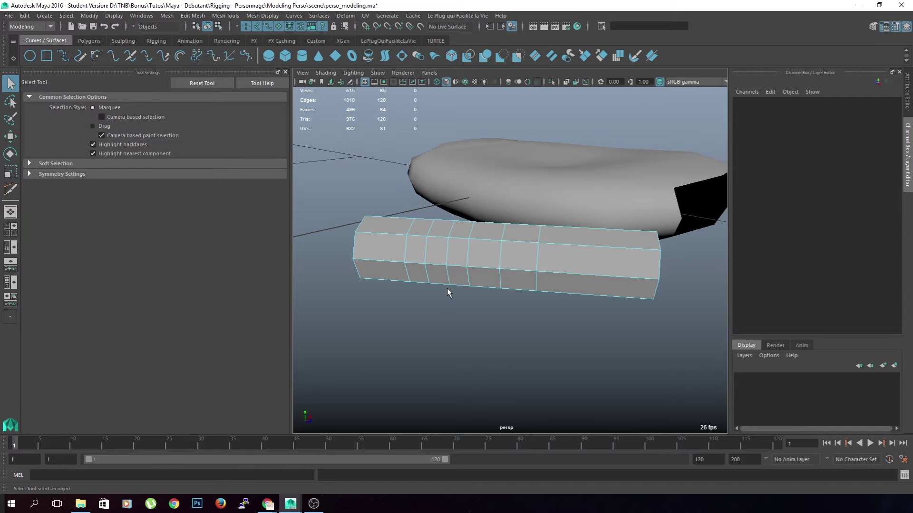
Switch the cylinder to vertex editing and select the vertices of its closed end cap.
middle_click_drag(447, 288, 484, 342, "alt")
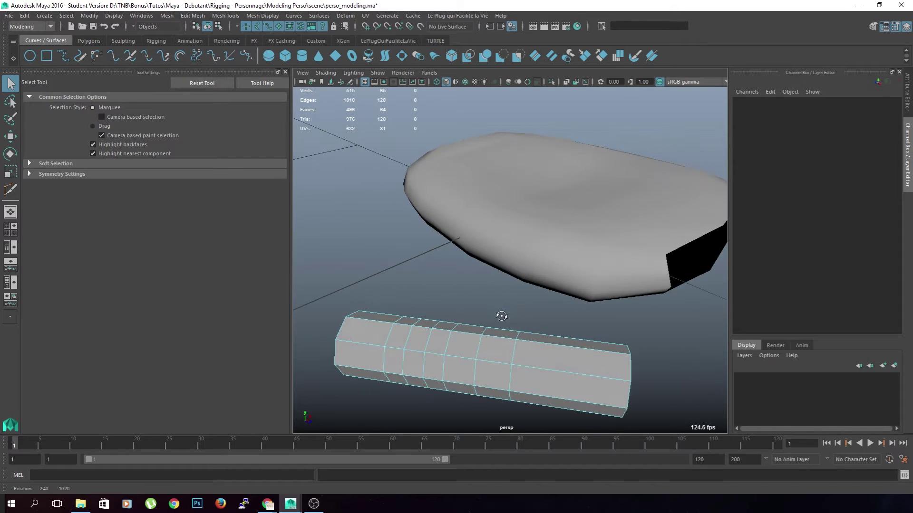
left_click_drag(485, 343, 452, 287, "alt")
left_click_drag(402, 331, 461, 303, "alt")
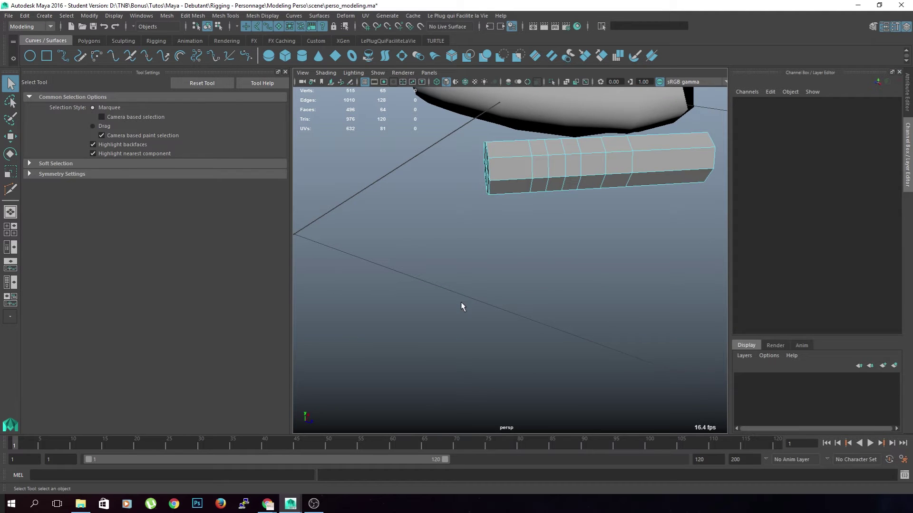
left_click_drag(599, 295, 494, 303, "alt")
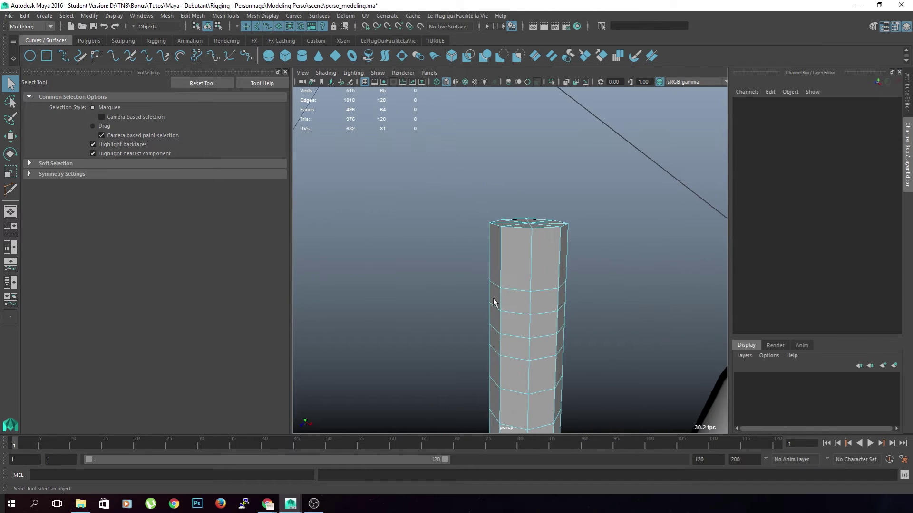
mouse_move(527, 233)
right_mouse_down()
mouse_move(517, 208)
mouse_move(593, 220)
mouse_move(510, 231)
right_mouse_up()
left_click_drag(612, 194, 442, 245)
left_click_drag(421, 248, 571, 283, "alt")
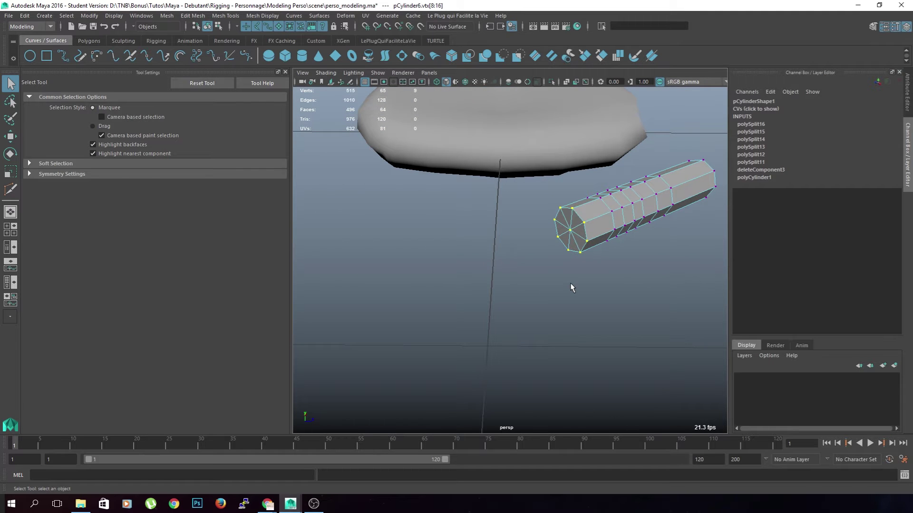
scroll(569, 283, "up", 3)
mouse_move(570, 283)
left_mouse_down("alt")
mouse_move(560, 283)
mouse_move(566, 295)
left_mouse_up("alt")
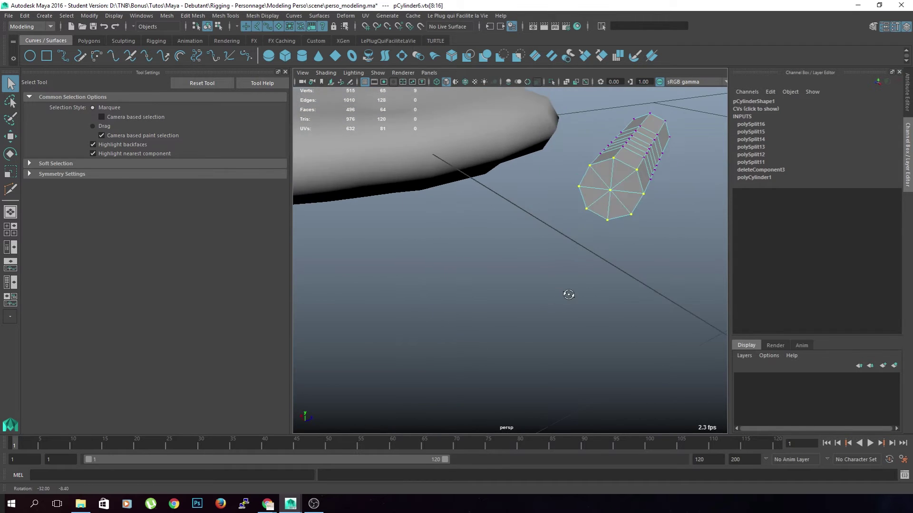
middle_click_drag(566, 295, 552, 272, "alt")
Select all of the cylinder's vertices and scale them along Z to flatten its cross-section slightly.
key("r")
mouse_move(559, 272)
left_mouse_down("alt")
mouse_move(527, 277)
mouse_move(551, 276)
left_mouse_up("alt")
key("a")
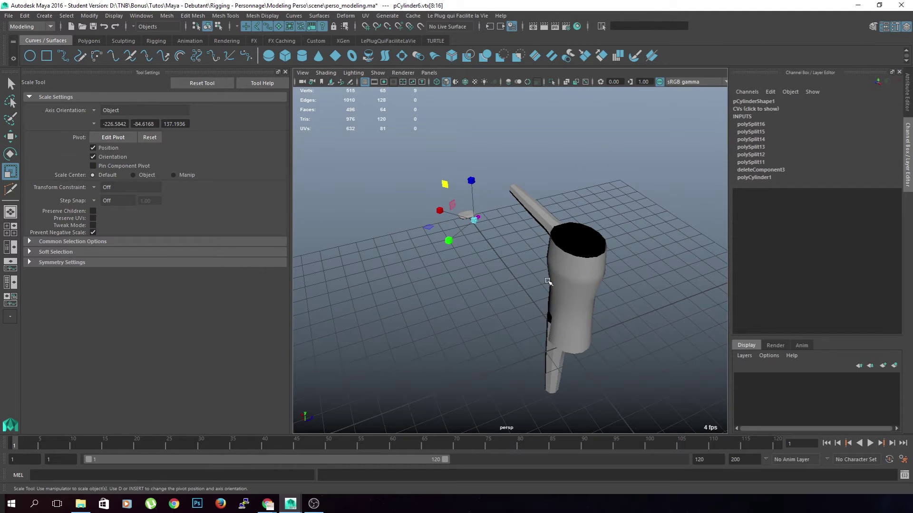
key("f")
key("ctrl+shift+a")
scroll(549, 281, "down", 5)
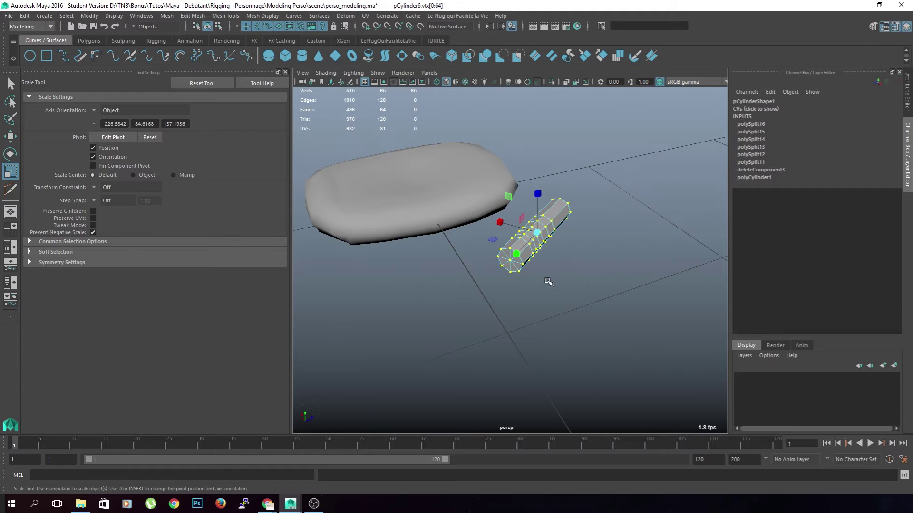
left_click_drag(532, 196, 533, 208)
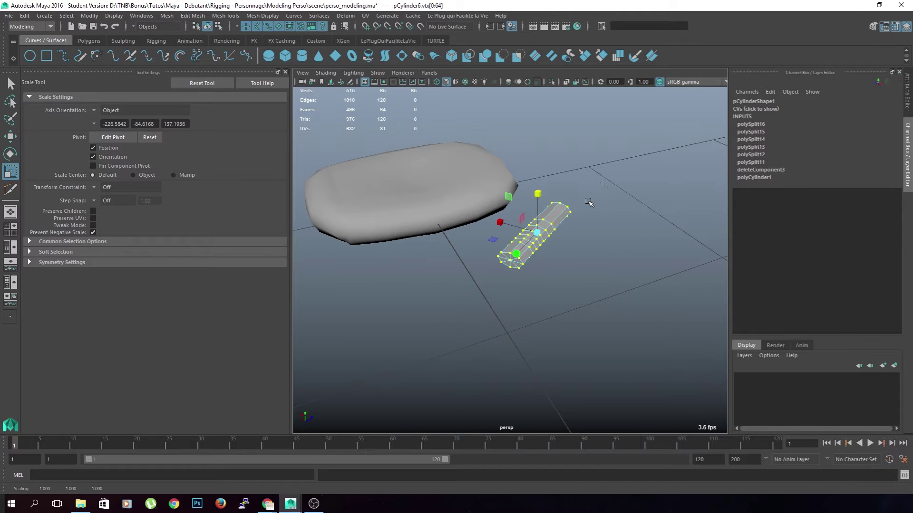
Select the vertices of the cylinder's open end and move them along its length to shorten it slightly.
left_click(595, 267)
scroll(522, 316, "up", 5)
left_click_drag(521, 316, 509, 406, "alt")
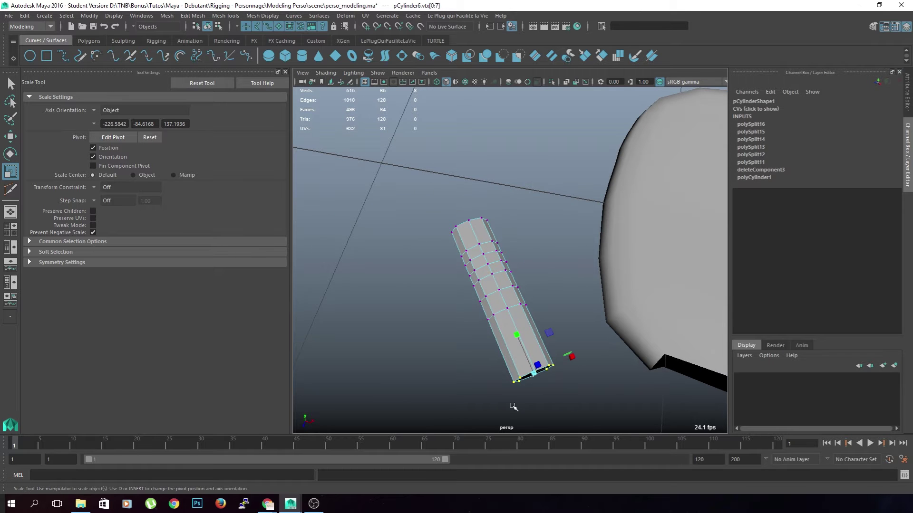
key("w")
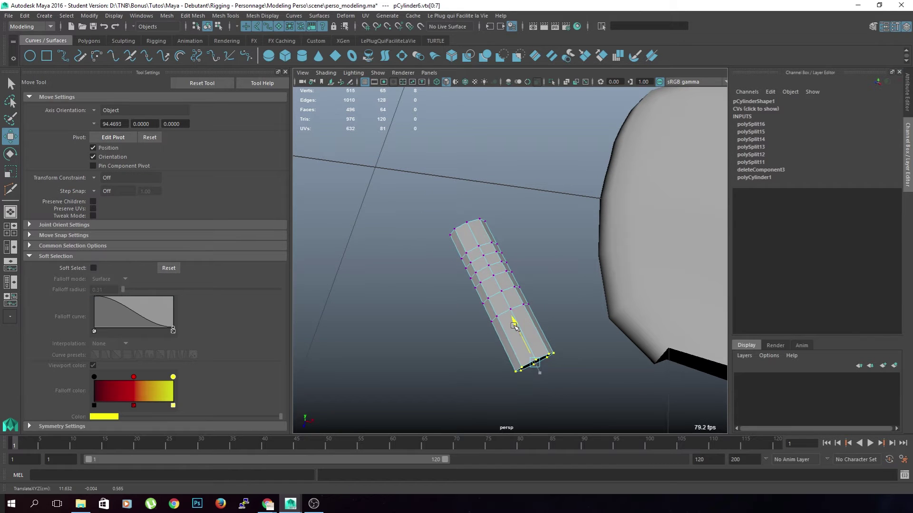
left_click(510, 328)
Turn on soft selection with a falloff radius of 0.09 and pull the open end's palm-side corner outward to flare the base.
left_click_drag(509, 328, 494, 369, "alt")
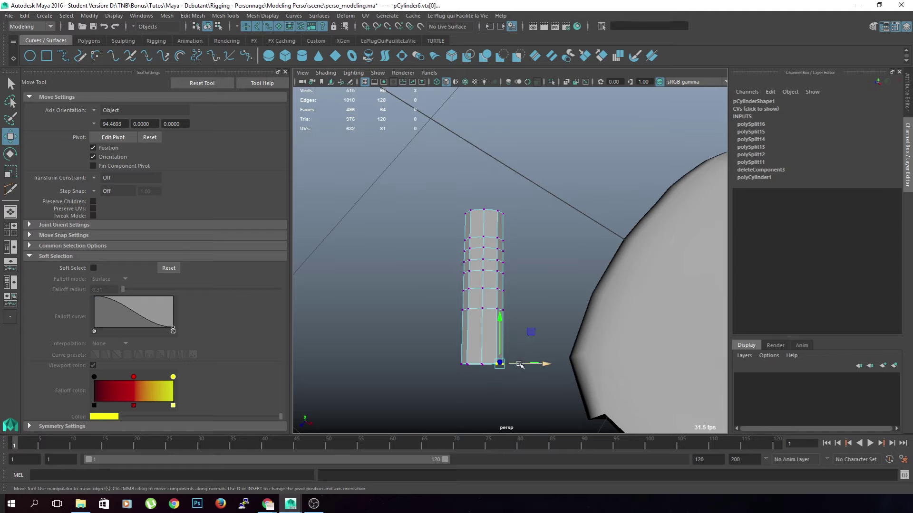
key("b")
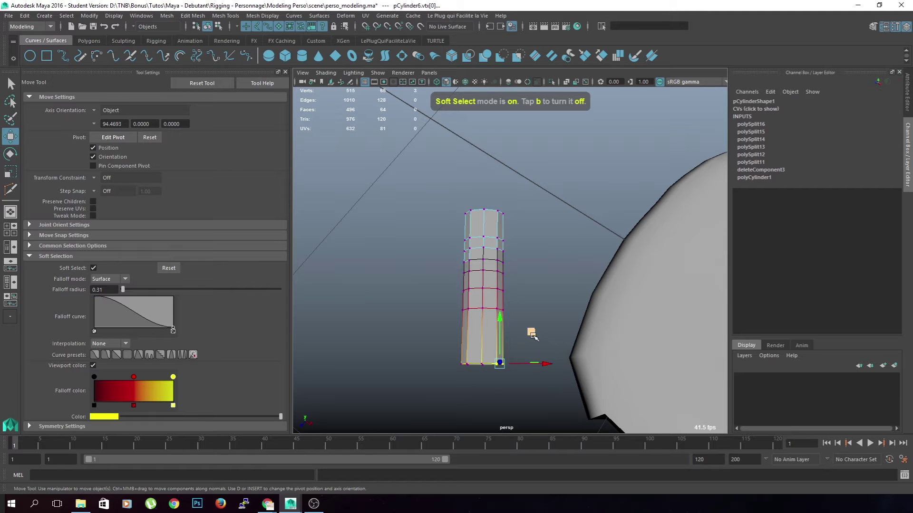
middle_click_drag(532, 334, 544, 322)
key("ctrl+z")
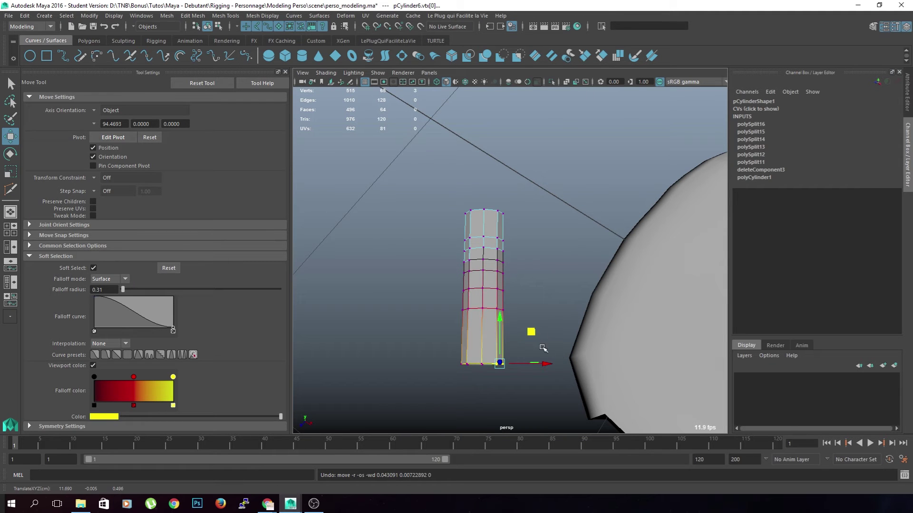
key("b")
left_click_drag(563, 393, 486, 367)
left_click_drag(533, 331, 552, 316)
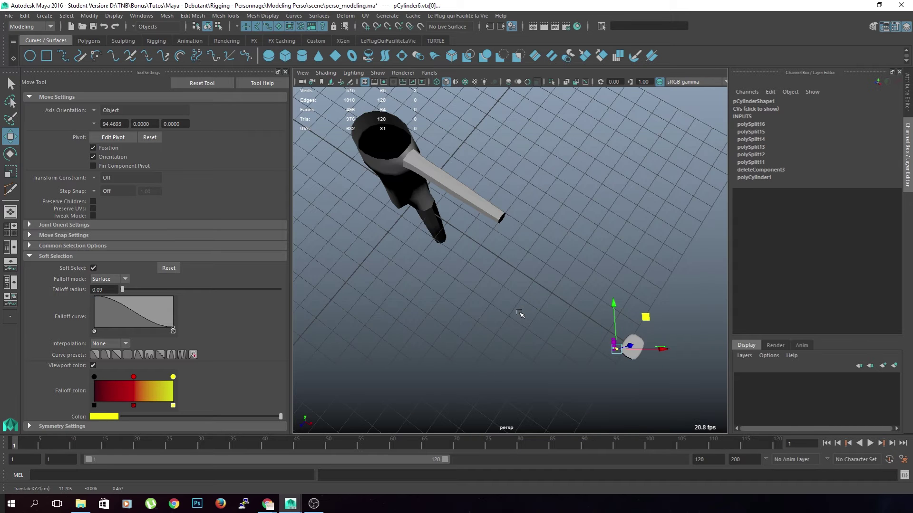
Adjust the palm-side vertices above the flared base with soft selection.
left_click_drag(519, 313, 490, 318, "alt")
key("f")
scroll(490, 319, "up", 5)
scroll(492, 317, "down", 3)
middle_click_drag(528, 208, 532, 244, "alt")
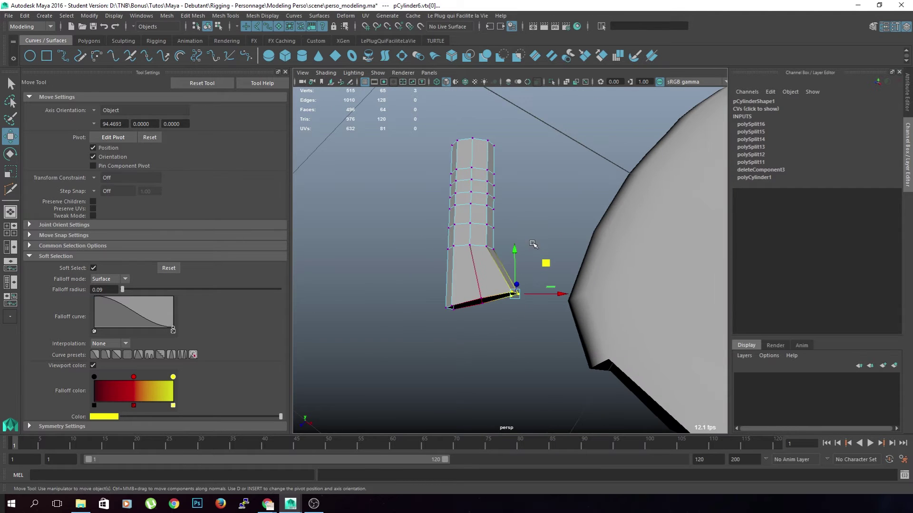
left_click(526, 255)
left_click_drag(480, 255, 476, 257)
left_click(542, 269)
left_click_drag(522, 221, 544, 230)
left_click(546, 211)
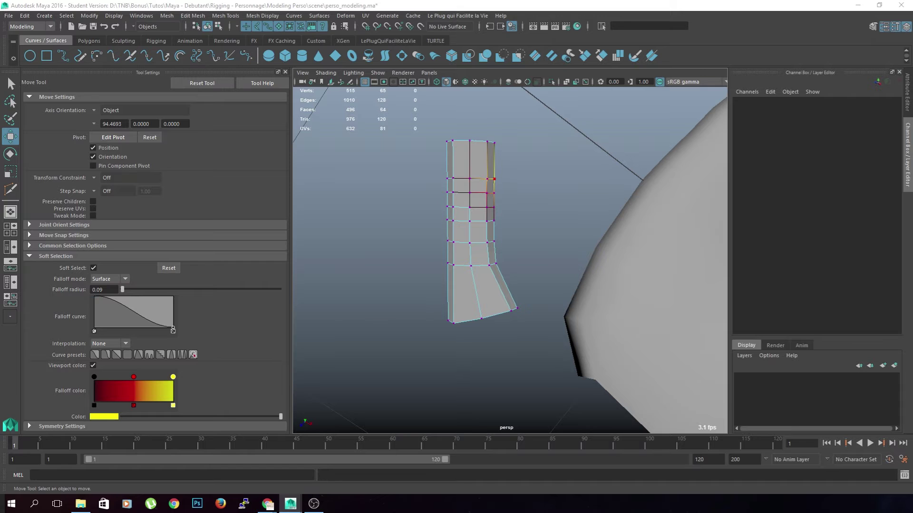
Insert an edge loop with Multi-Cut across the end section at the finger's tip.
left_click(489, 167)
right_click_drag(483, 188, 433, 183, "shift")
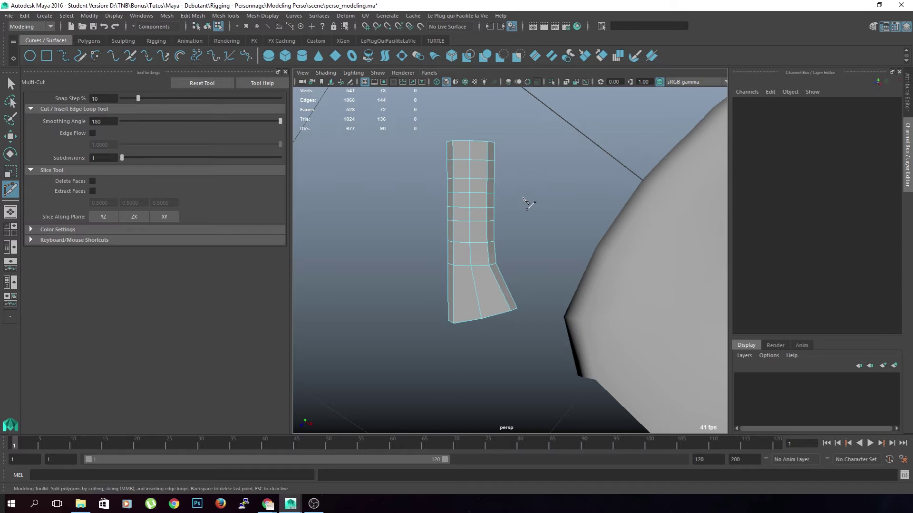
key("q")
Pull the palm-side vertex below the fingertip outward with soft selection to form a bulge.
left_click(492, 187)
mouse_move(489, 188)
right_mouse_down()
mouse_move(473, 189)
mouse_move(503, 190)
right_mouse_up()
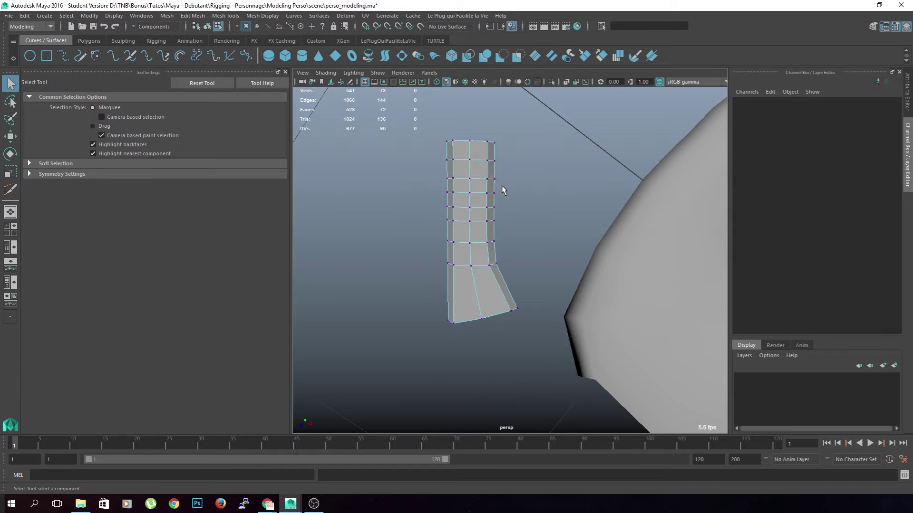
left_click(494, 183)
key("w")
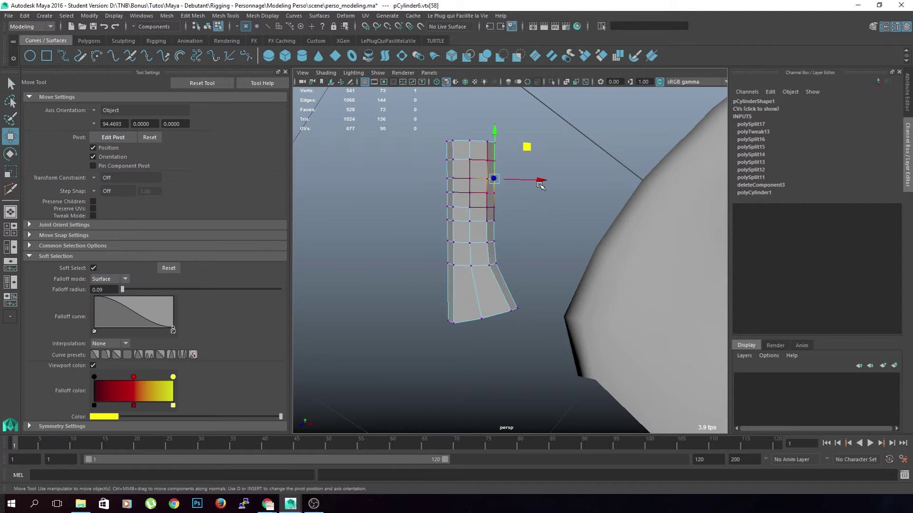
left_click(547, 182)
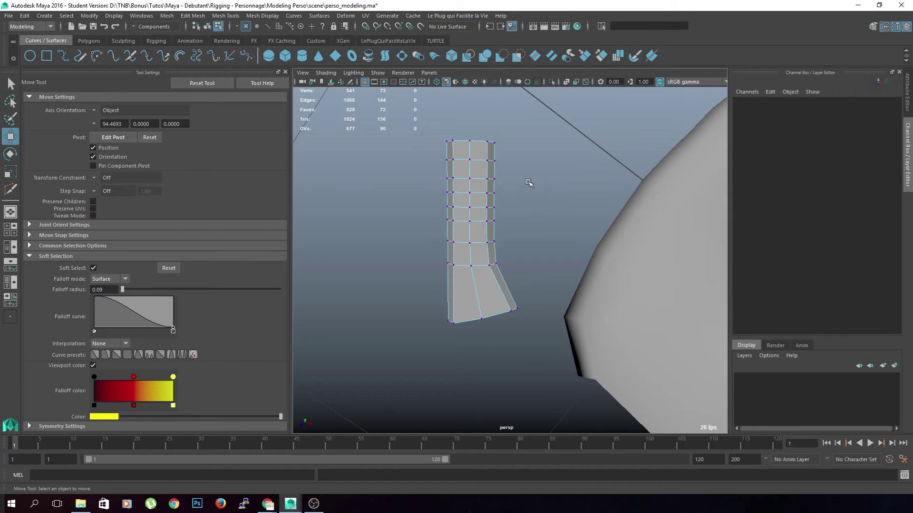
double_click(495, 181)
left_click_drag(542, 181, 545, 181)
Try moving the fingertip's corner vertices inward, undo the move, and reduce the soft selection falloff radius to 0.03 for reshaping the corner.
left_click(512, 160)
left_click_drag(491, 141, 484, 145)
left_click_drag(540, 145, 536, 147)
key("ctrl+z")
key("b")
left_click_drag(553, 179, 527, 143)
left_click(432, 286)
Pull the center vertex of the fingertip's end cap outward to round the tip.
left_click_drag(432, 286, 487, 349, "alt")
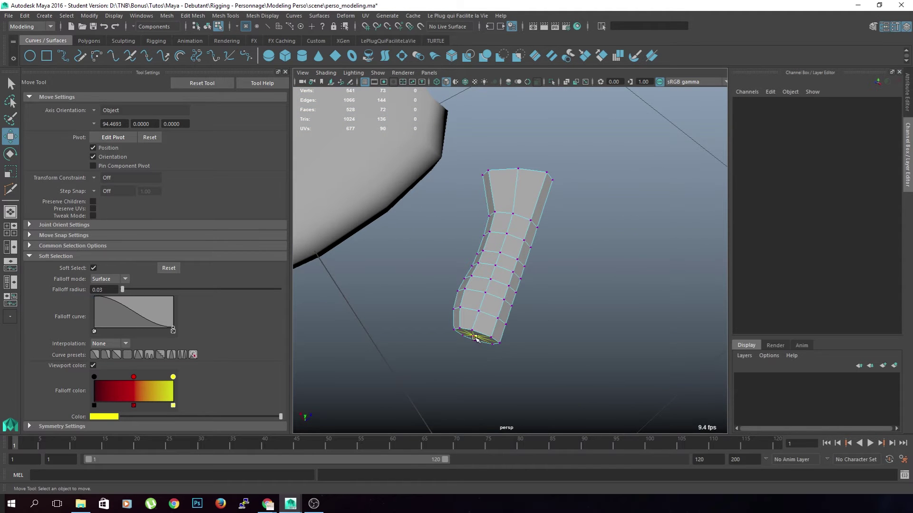
left_click(475, 337)
left_click_drag(458, 381, 454, 389)
left_click(501, 391)
left_click_drag(501, 408, 489, 357, "alt")
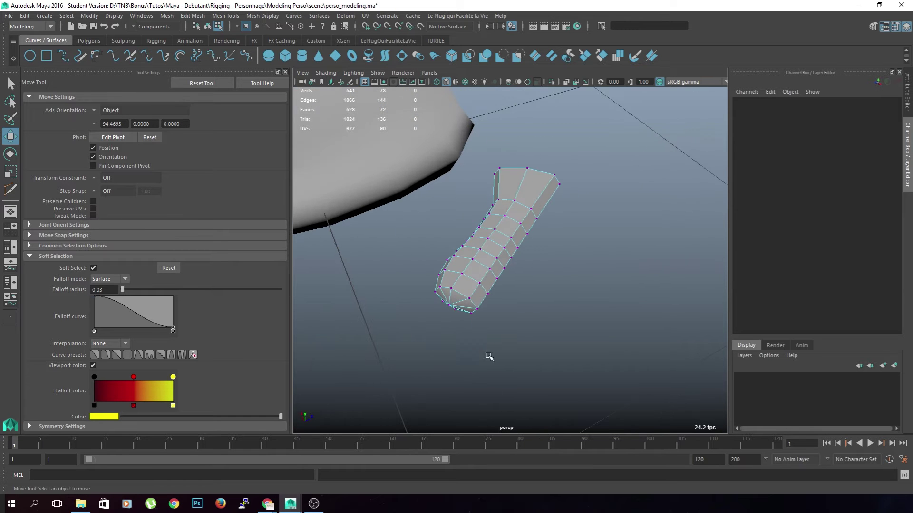
Try scaling the edge loop around the fingertip's end cap with soft selection on.
left_click(473, 318)
left_click_drag(473, 319, 489, 315, "alt")
right_click_drag(458, 230, 458, 204)
double_click(456, 261)
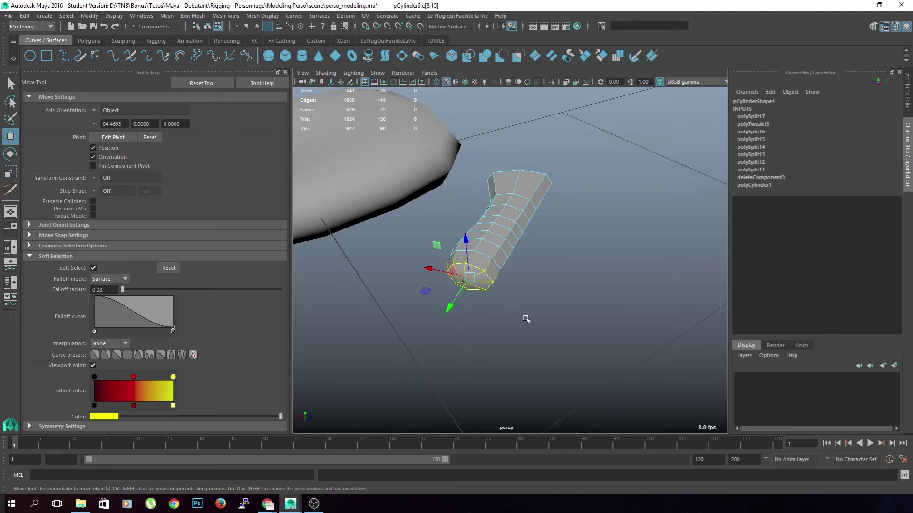
key("r")
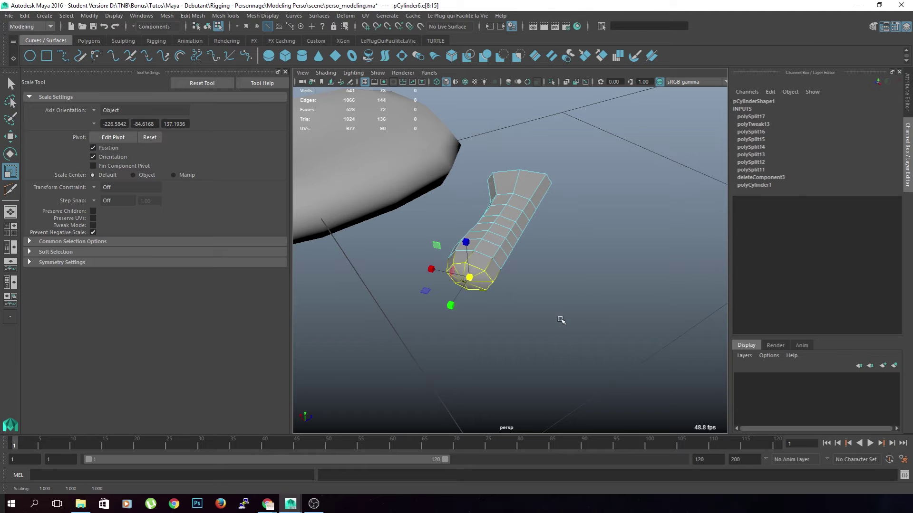
left_click(547, 330)
double_click(470, 267)
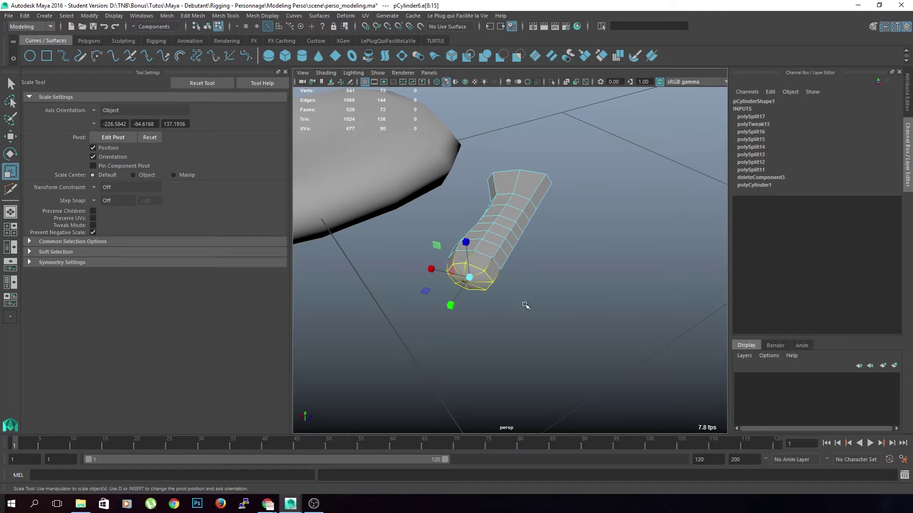
Turn off soft selection and scale the two edge loops behind the fingertip vertically to thicken the finger's end.
left_click_drag(537, 311, 577, 363, "alt")
middle_click_drag(577, 363, 592, 368, "alt")
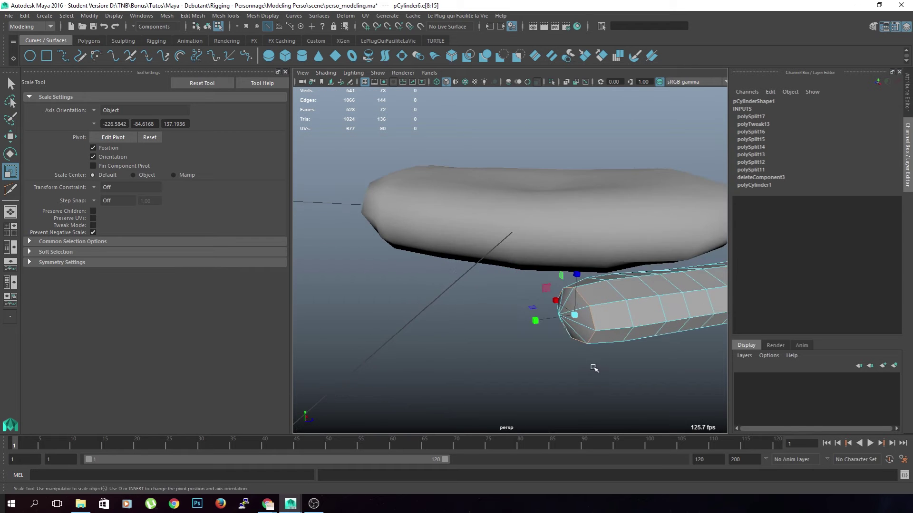
left_click_drag(592, 369, 561, 358, "alt")
middle_click_drag(561, 359, 488, 308, "alt")
scroll(469, 296, "down", 6)
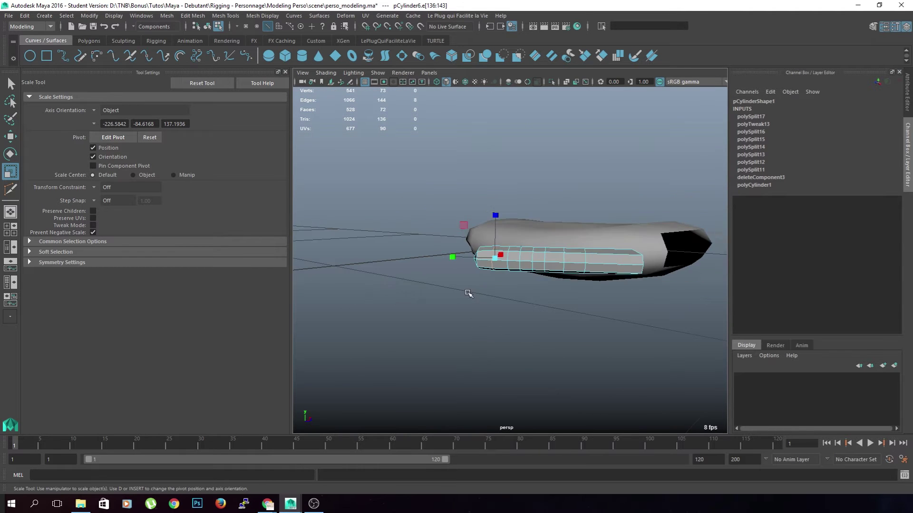
left_click(499, 260)
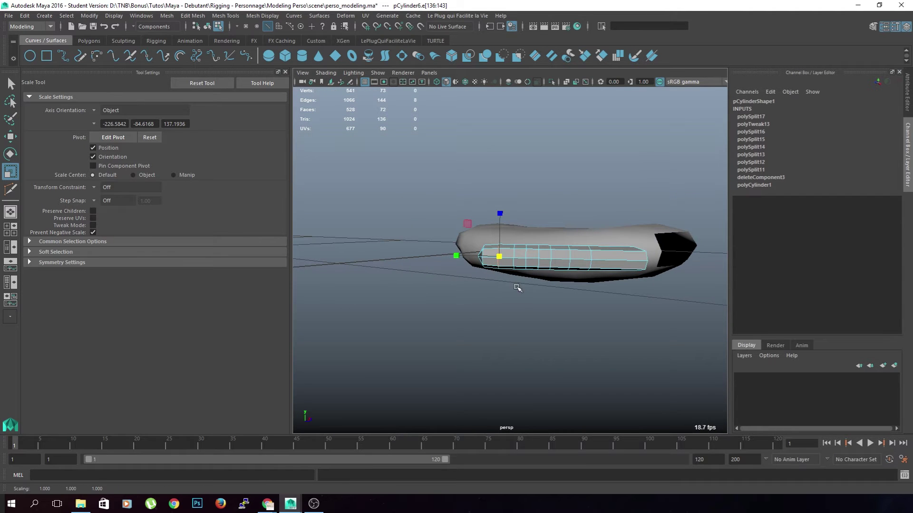
left_click(499, 212)
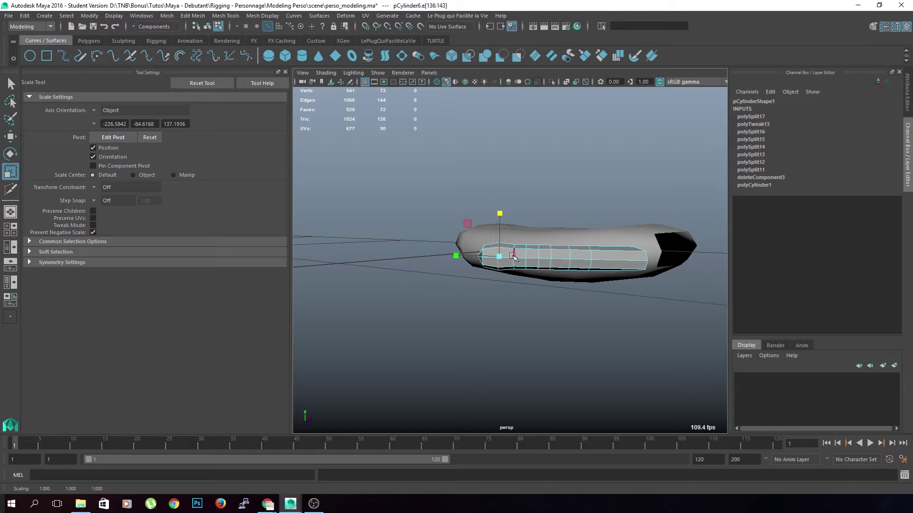
double_click(513, 252)
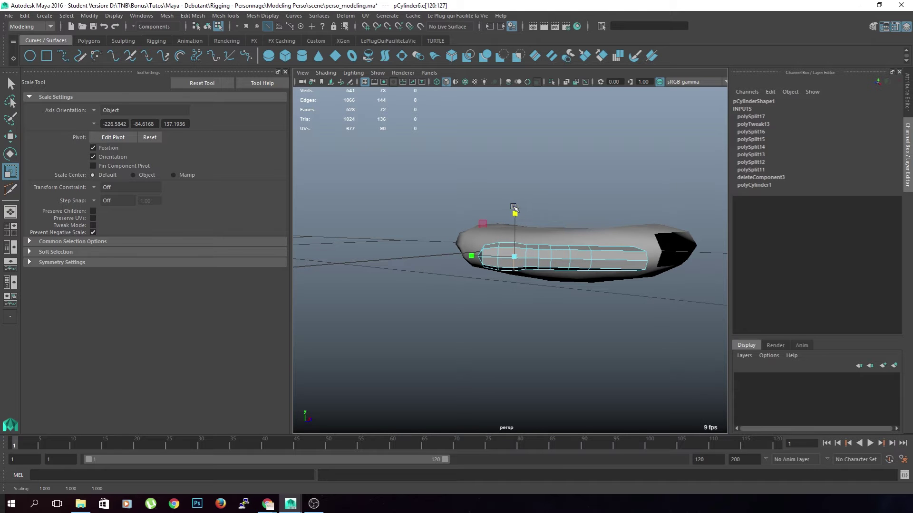
Move the fingertip's corner vertices on the side away from the palm inward to round the tip.
left_click(544, 310)
left_click_drag(544, 310, 442, 333, "alt")
scroll(442, 333, "up", 4)
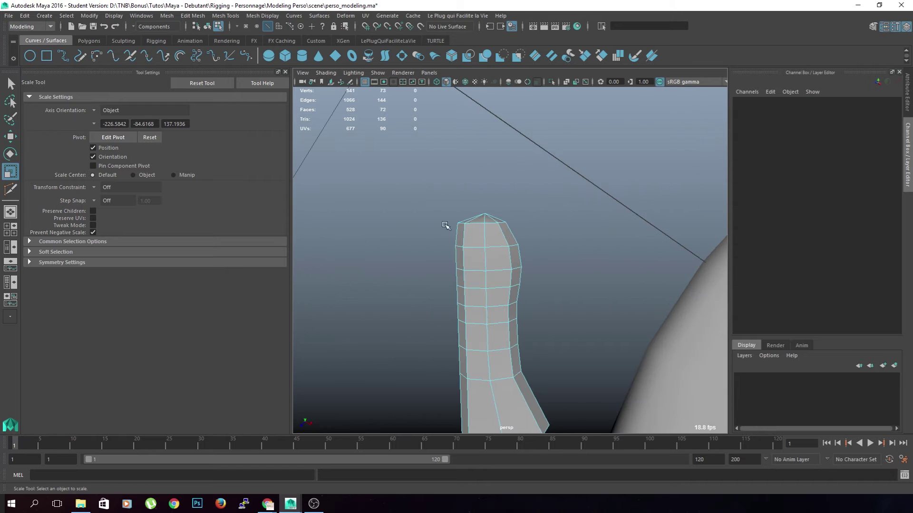
left_click_drag(464, 234, 465, 235)
right_click_drag(458, 229, 418, 225)
left_click_drag(426, 204, 519, 222)
key("w")
left_click(566, 282)
Pull the vertices at the finger's base joint and below the fingertip outward on the side away from the palm.
middle_click_drag(569, 286, 572, 235, "alt")
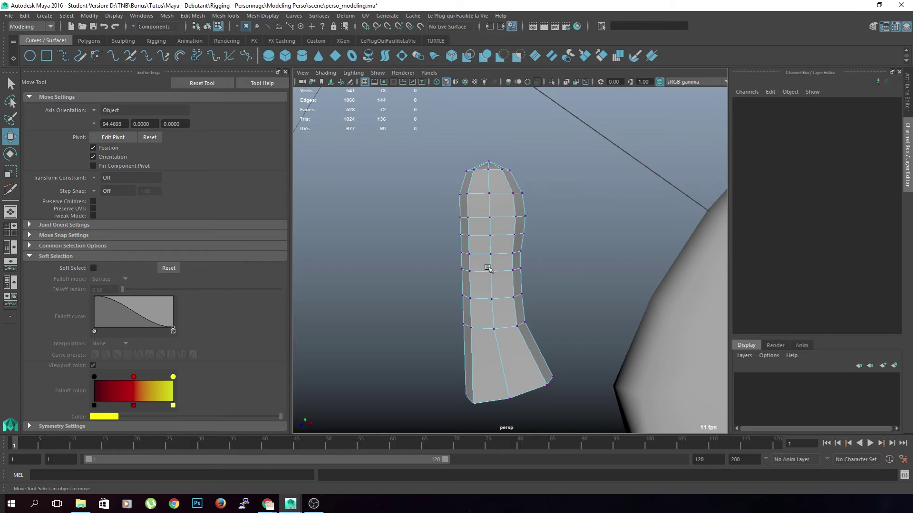
left_click_drag(455, 321, 509, 322)
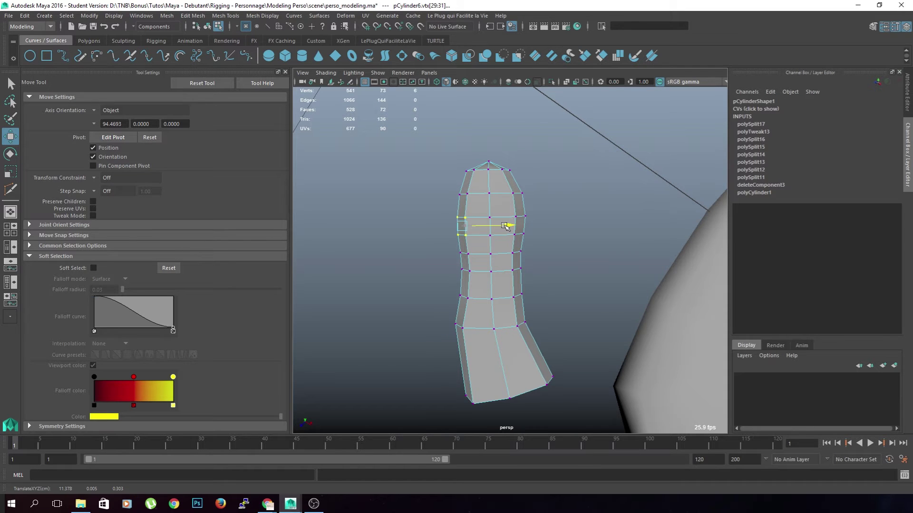
left_click(590, 263)
Insert an edge loop with Multi-Cut across the wide base section of the finger.
scroll(588, 265, "down", 5)
left_click_drag(558, 336, 491, 296, "alt")
right_click_drag(522, 279, 543, 265)
left_click_drag(509, 321, 522, 303, "alt")
right_click_drag(515, 286, 496, 266, "shift")
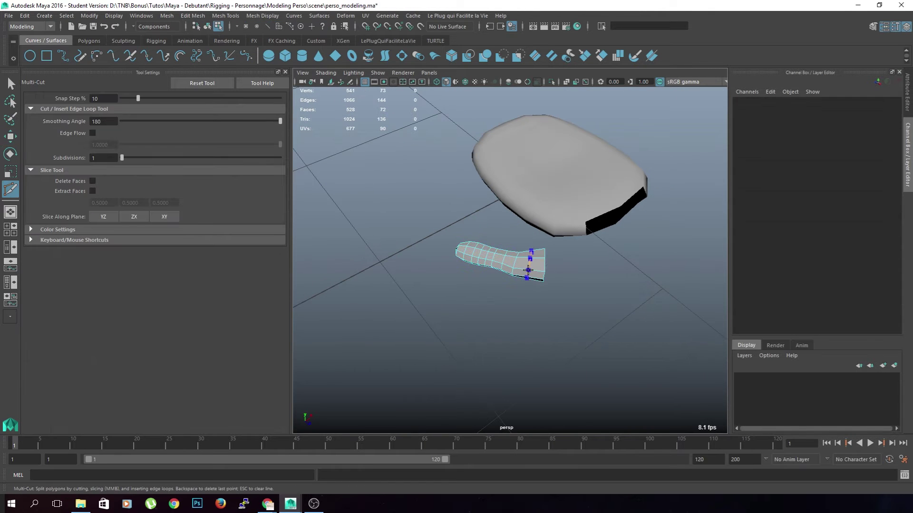
left_click(528, 266, "ctrl")
Move the new base loop's vertex on the side away from the palm slightly outward and return to object mode.
key("q")
left_click_drag(546, 328, 409, 317, "alt")
right_click_drag(473, 284, 431, 247)
left_click(477, 285)
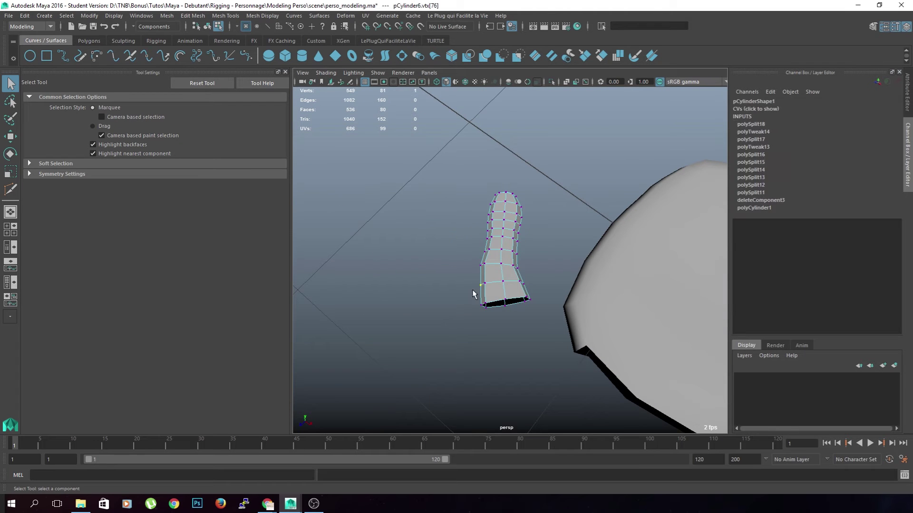
left_click_drag(473, 291, 458, 324, "alt")
key("w")
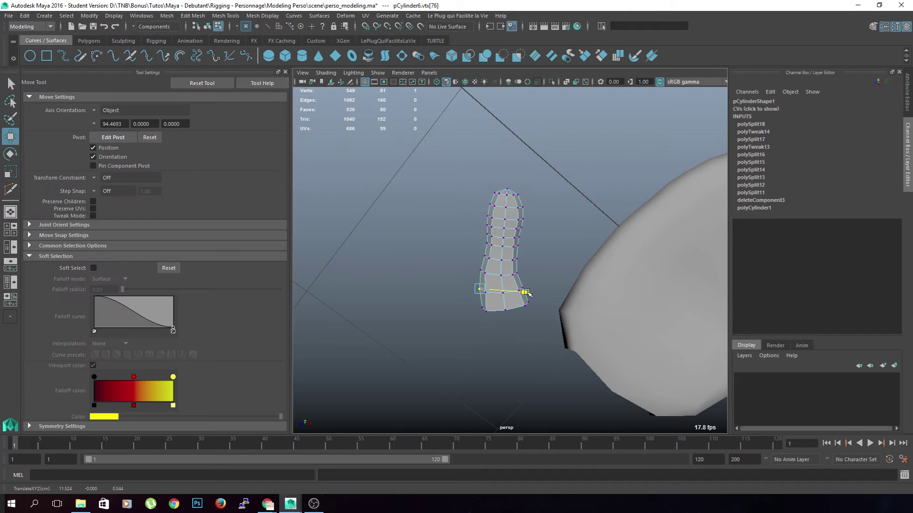
left_click(503, 308)
key("F8")
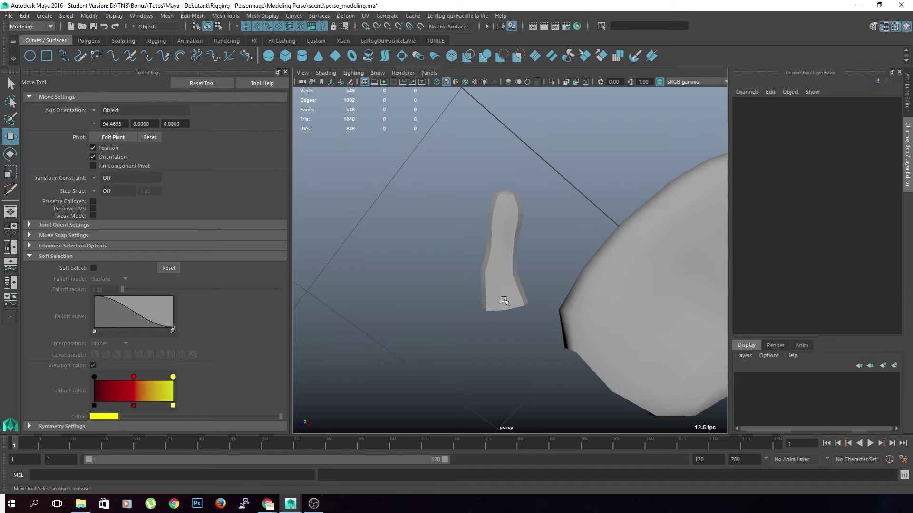
left_click(504, 301)
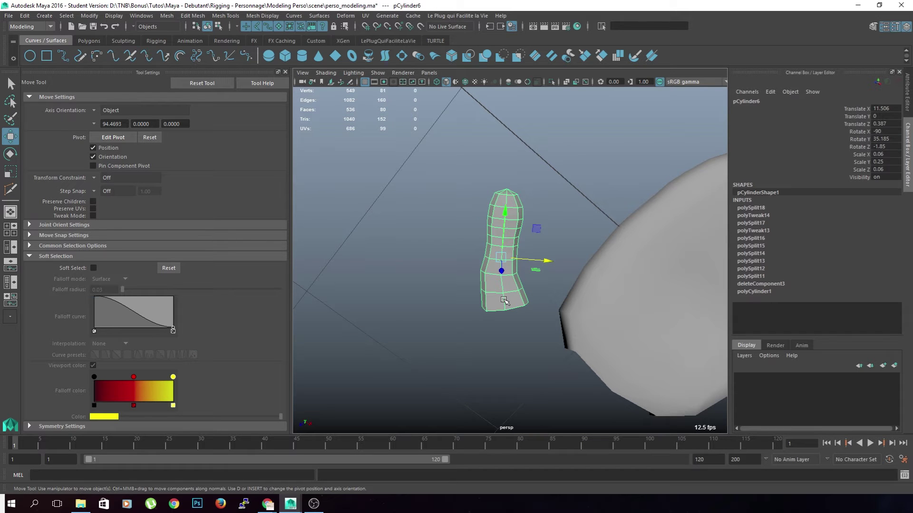
right_click_drag(504, 300, 442, 351, "alt")
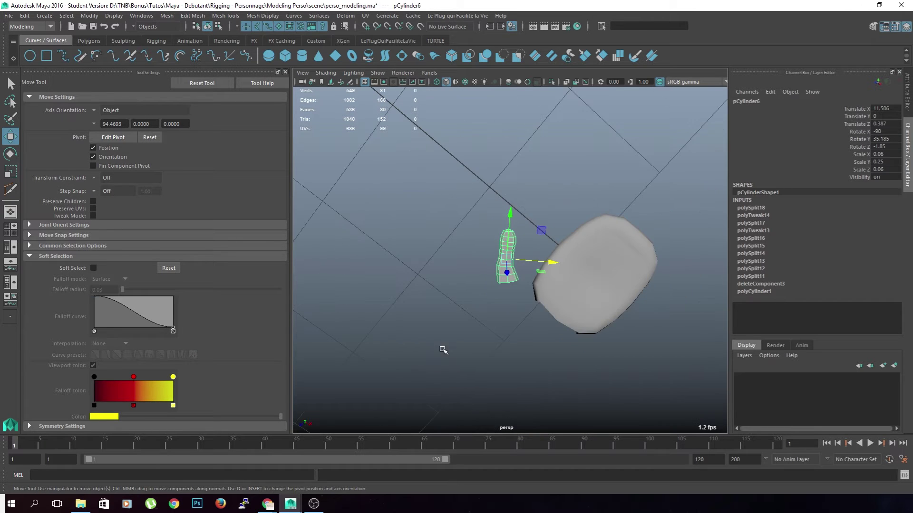
left_click(452, 310)
left_click(511, 278)
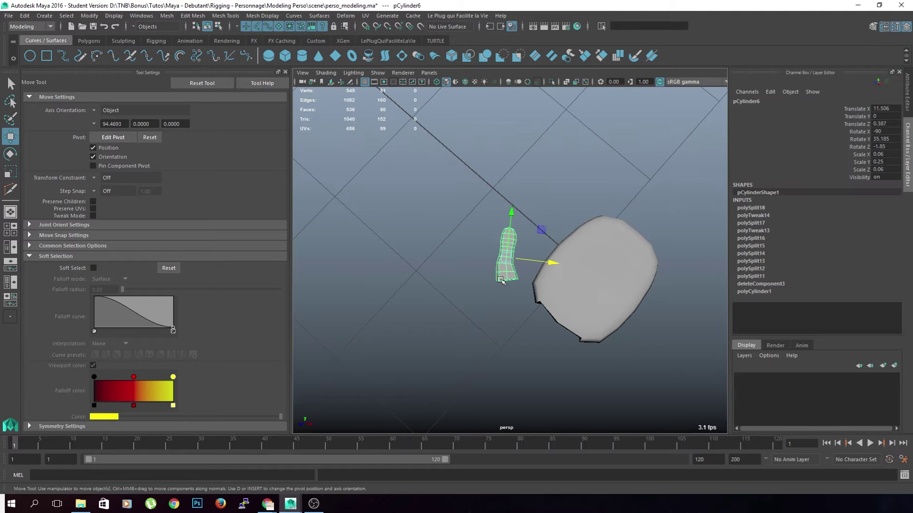
Move the palm in the front view to the end of the arm at Translate X 6.08, Y 4.919.
left_click(635, 299)
left_click_drag(635, 300, 529, 337, "alt")
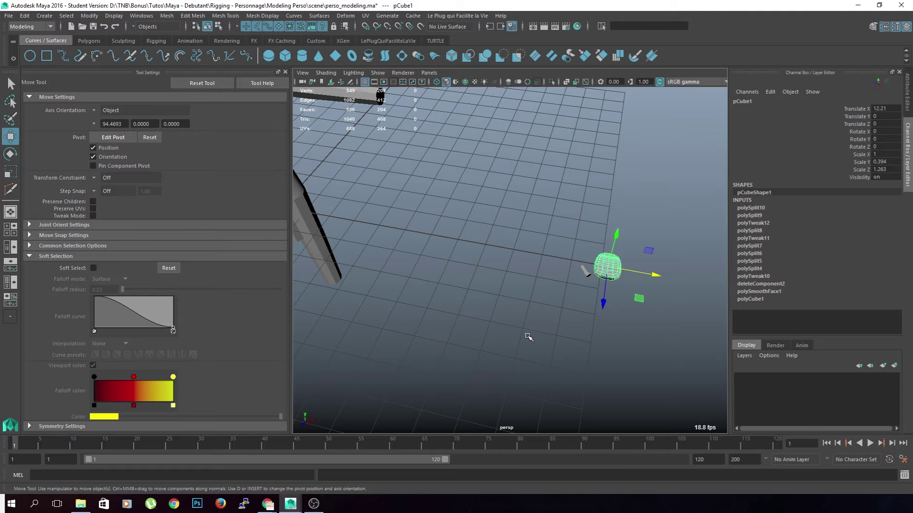
scroll(572, 346, "down", 4)
middle_click_drag(500, 330, 577, 369, "alt")
left_click_drag(576, 369, 595, 358, "alt")
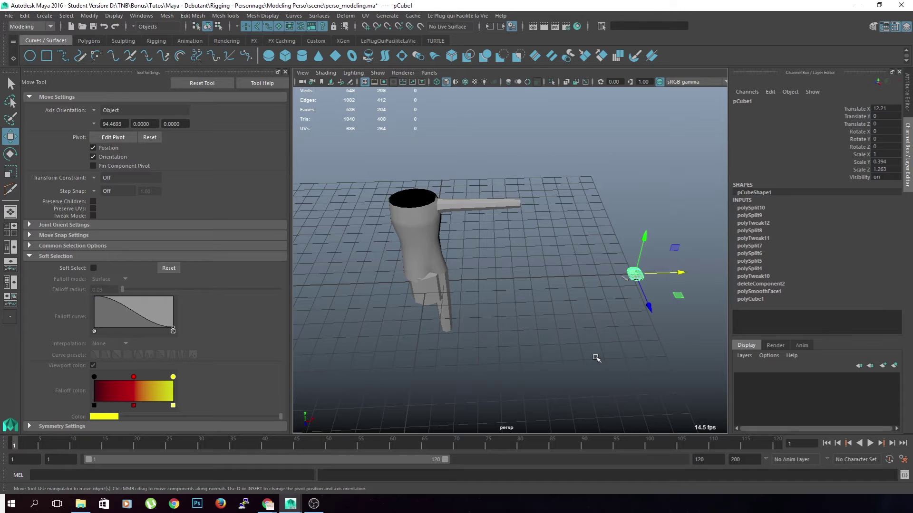
key("space")
key("space")
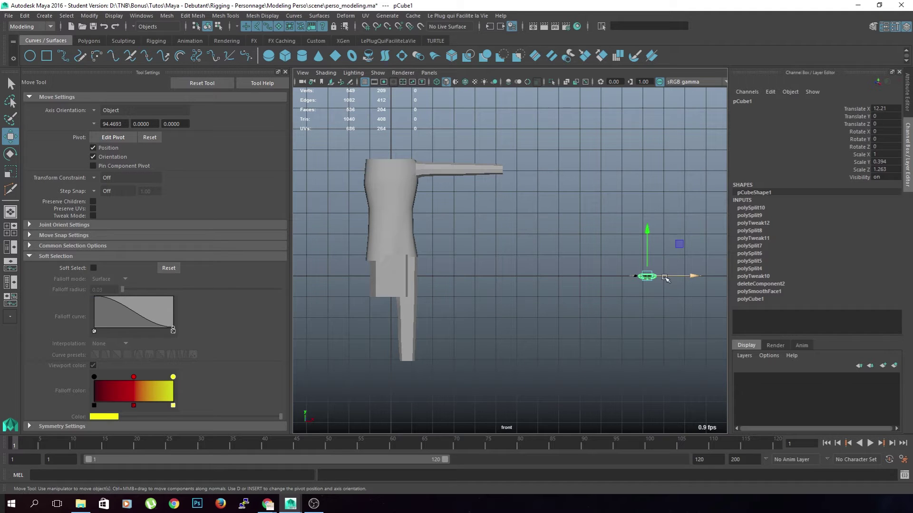
left_click_drag(680, 244, 546, 158)
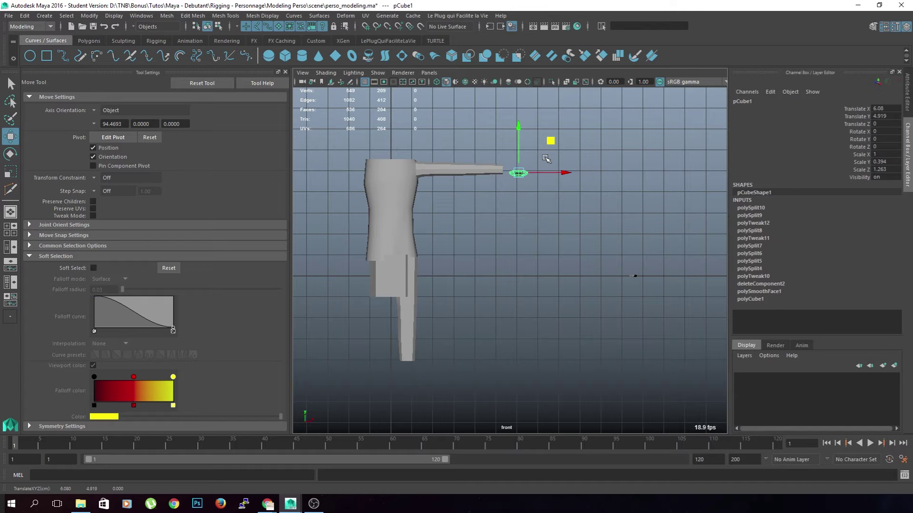
key("space")
key("space")
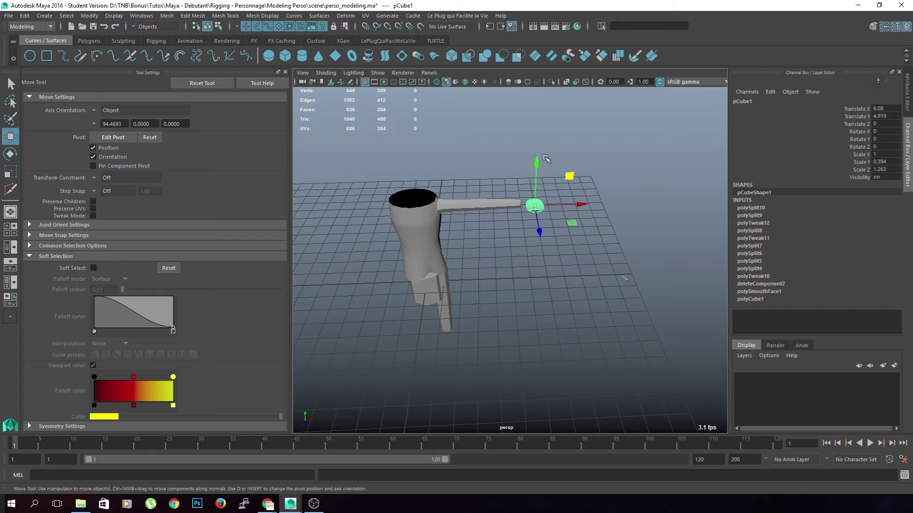
Rotate the palm to 180 on X and 90 on Y so its open side faces the arm.
right_click_drag(546, 159, 576, 175, "alt")
middle_click_drag(576, 175, 560, 222, "alt")
right_click_drag(561, 222, 593, 239, "alt")
left_click_drag(592, 239, 582, 255, "alt")
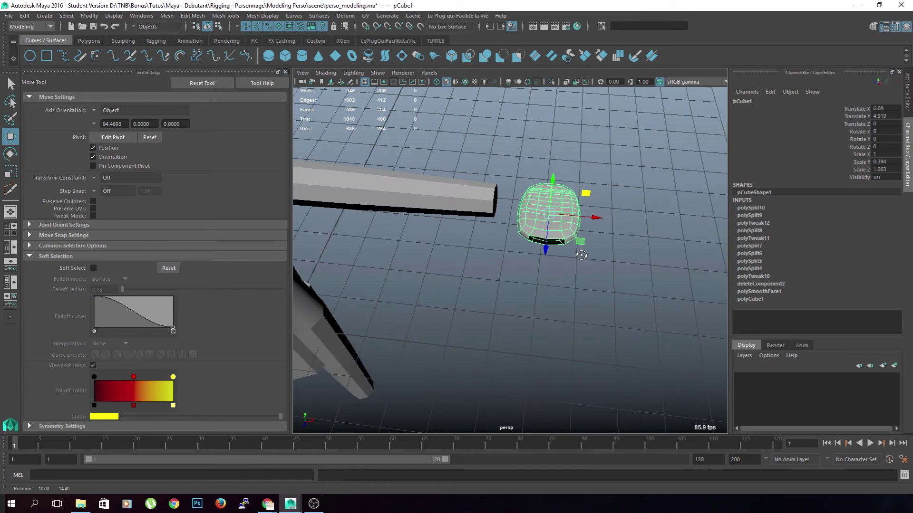
right_click_drag(583, 299, 565, 312, "alt")
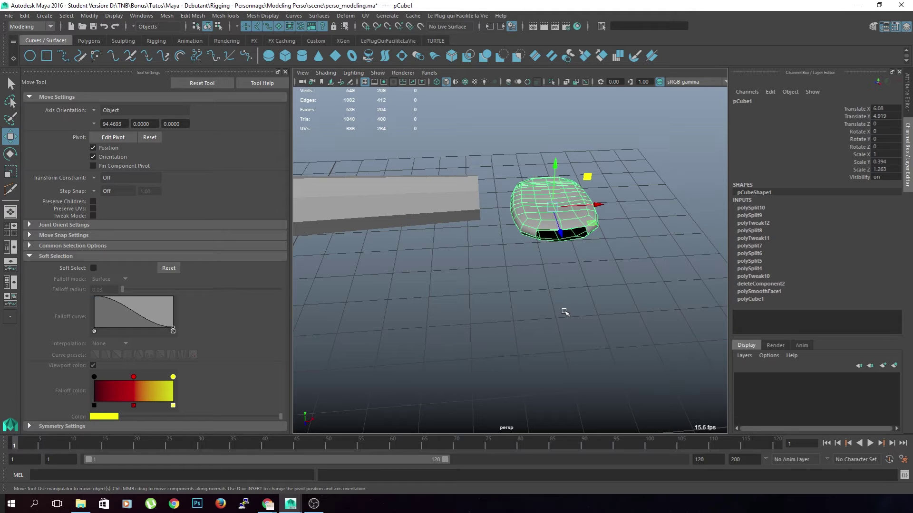
left_click_drag(580, 279, 540, 254, "alt")
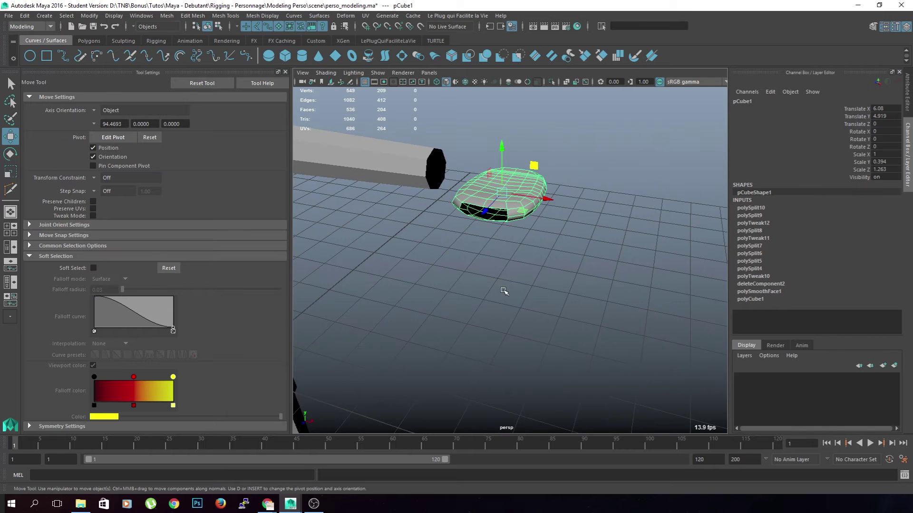
left_click_drag(504, 291, 489, 297, "alt")
key("e")
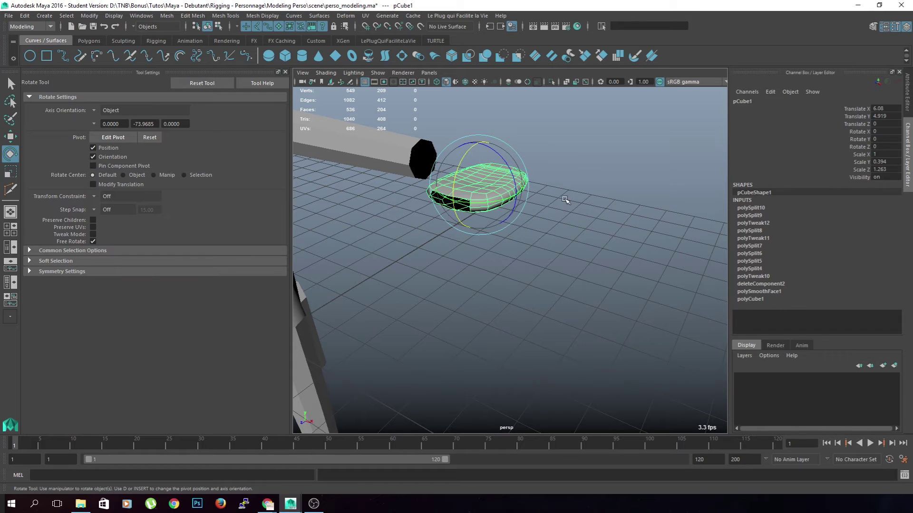
left_click_drag(498, 200, 491, 333)
key("w")
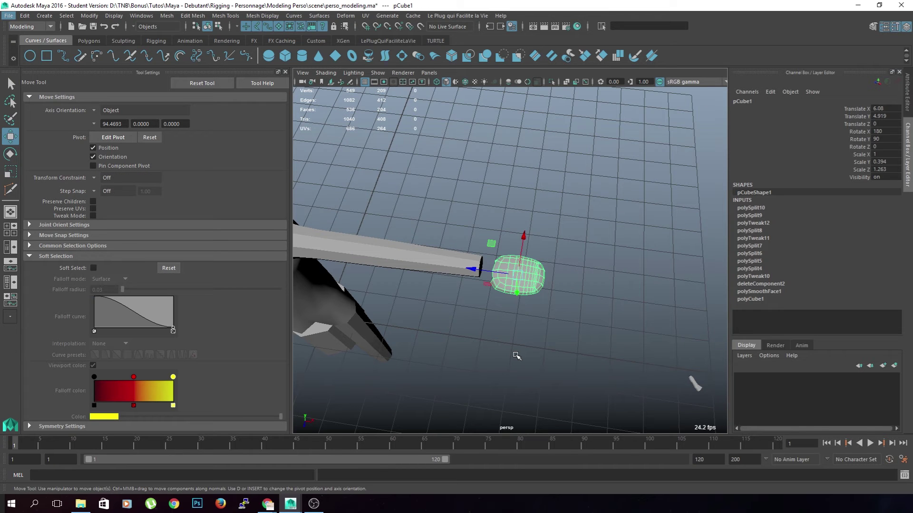
Enlarge the palm uniformly to scale 1.288, 0.508, 1.626 and reposition it in the top view at Translate X 6.193, Z -0.008.
left_click(588, 301)
key("space")
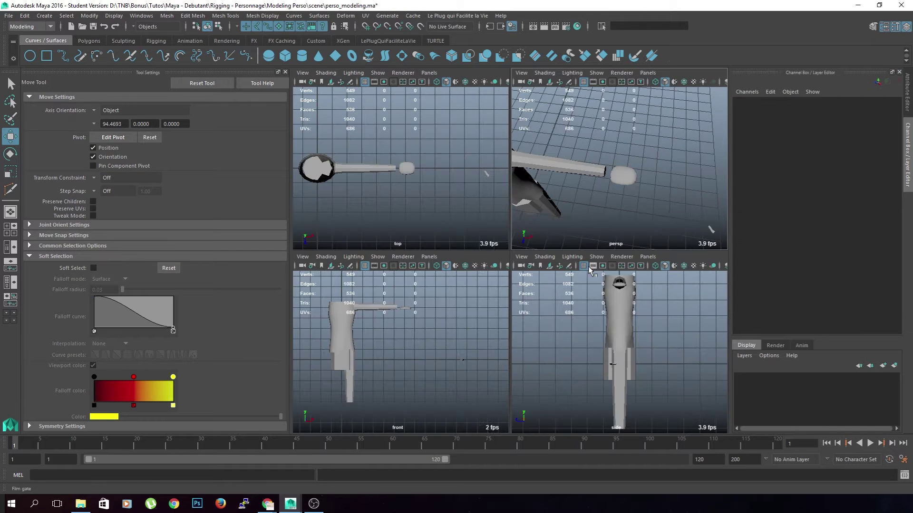
key("space")
left_click(521, 255)
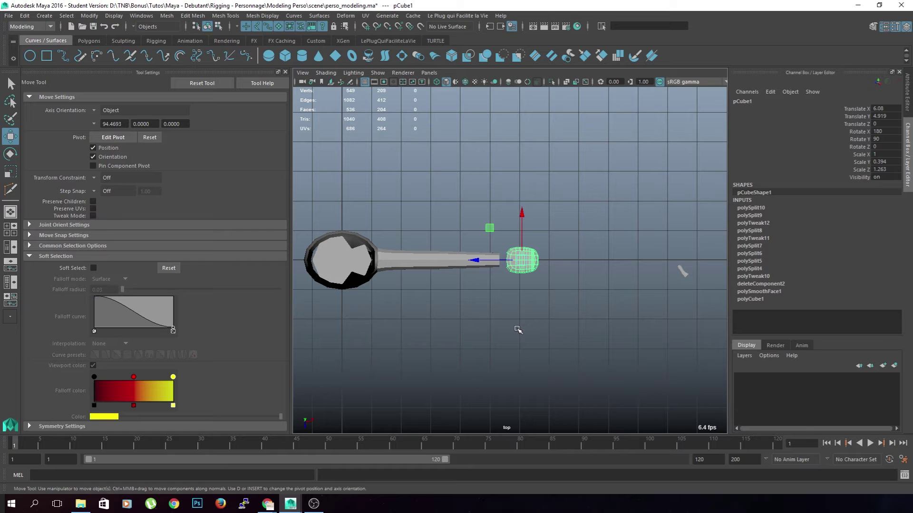
key("r")
left_click_drag(522, 260, 537, 312)
key("w")
mouse_move(489, 229)
middle_mouse_down()
mouse_move(438, 228)
mouse_move(494, 230)
middle_mouse_up()
left_click(518, 309)
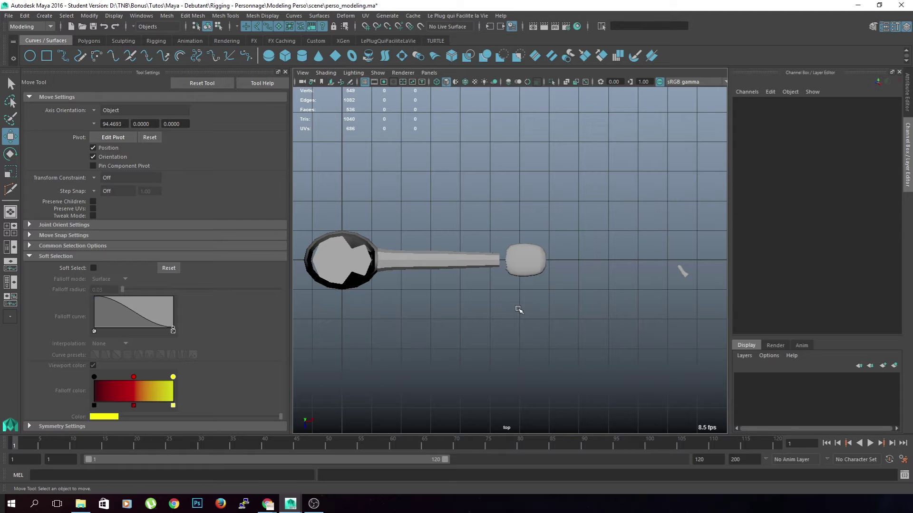
Combine the arm and the palm into a single mesh.
left_click(483, 263)
scroll(526, 329, "up", 5)
middle_click_drag(454, 309, 480, 318, "alt")
left_click_drag(480, 319, 497, 328, "alt")
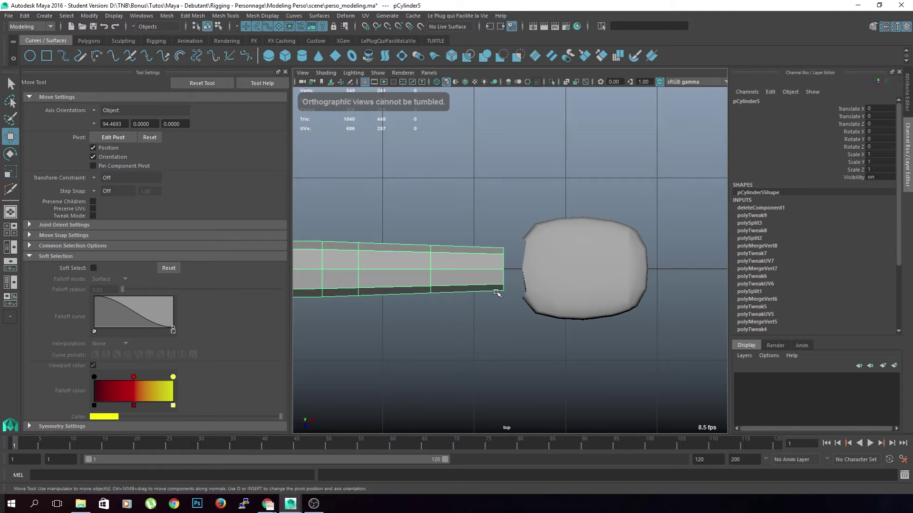
left_click(537, 283)
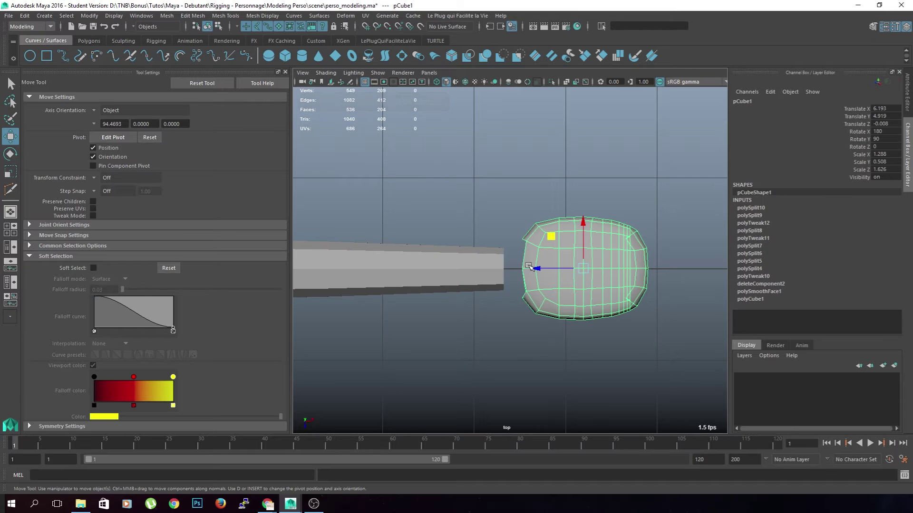
right_click(576, 230)
left_click(454, 272)
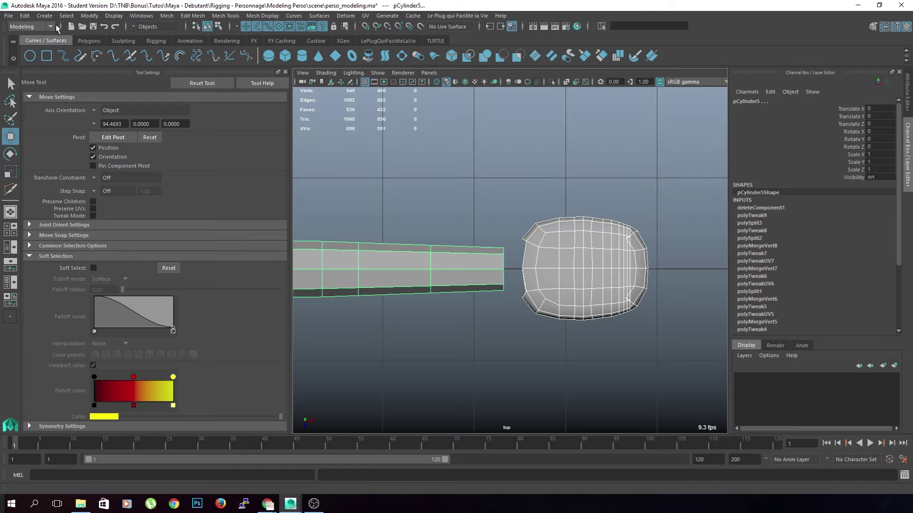
left_click(171, 16)
left_click(193, 50)
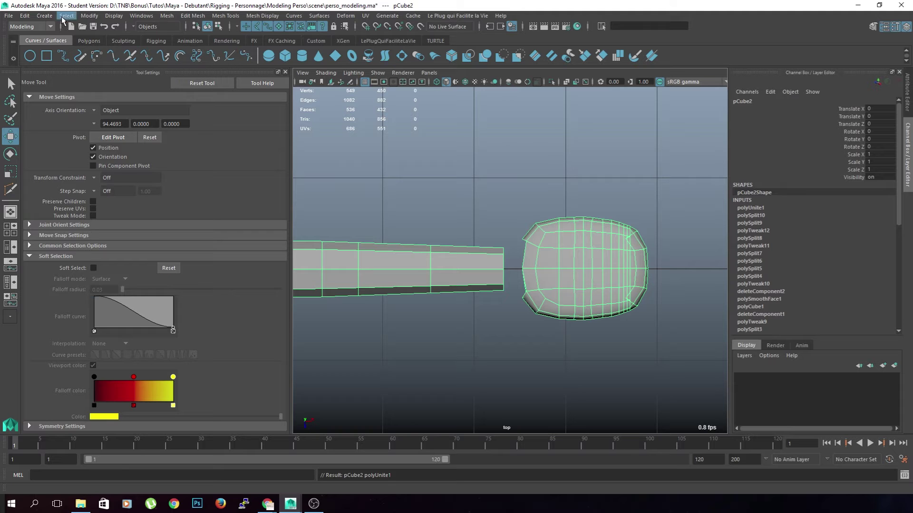
Delete the construction history of the combined arm and palm mesh.
left_click(89, 16)
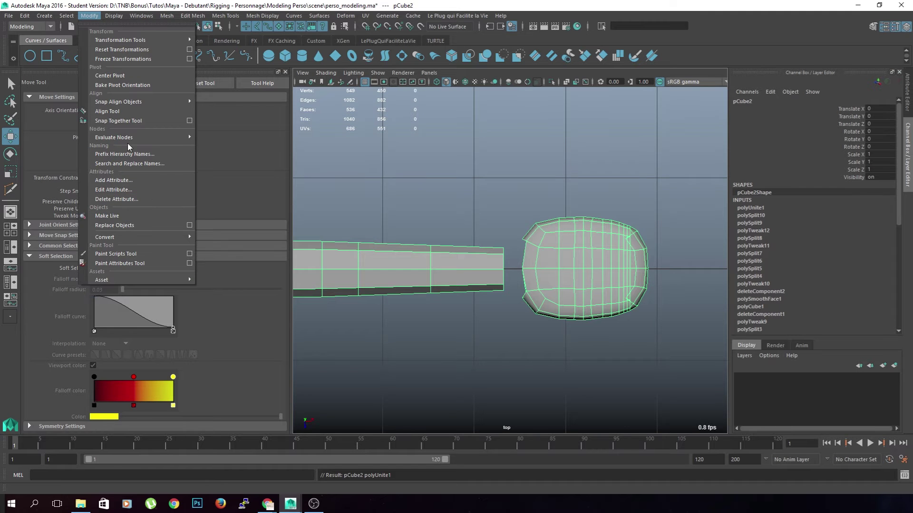
mouse_move(114, 18)
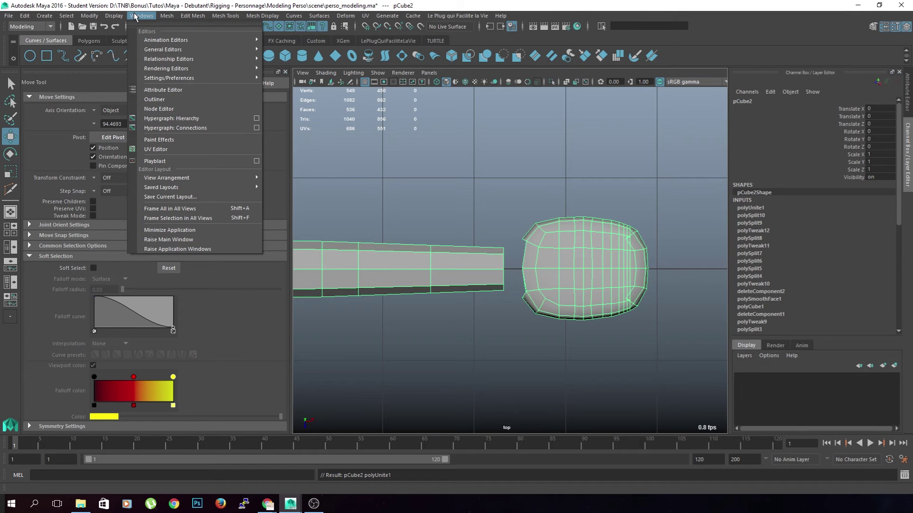
mouse_move(25, 18)
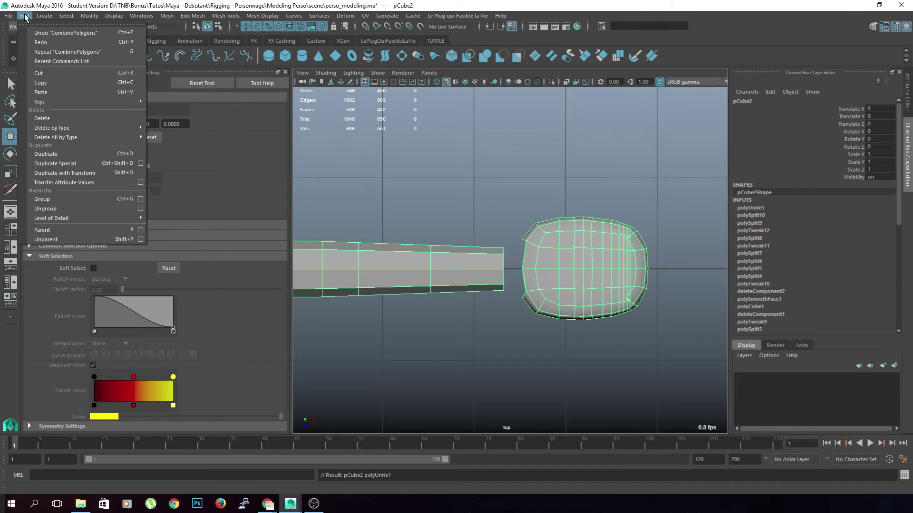
mouse_move(71, 128)
left_click(162, 135)
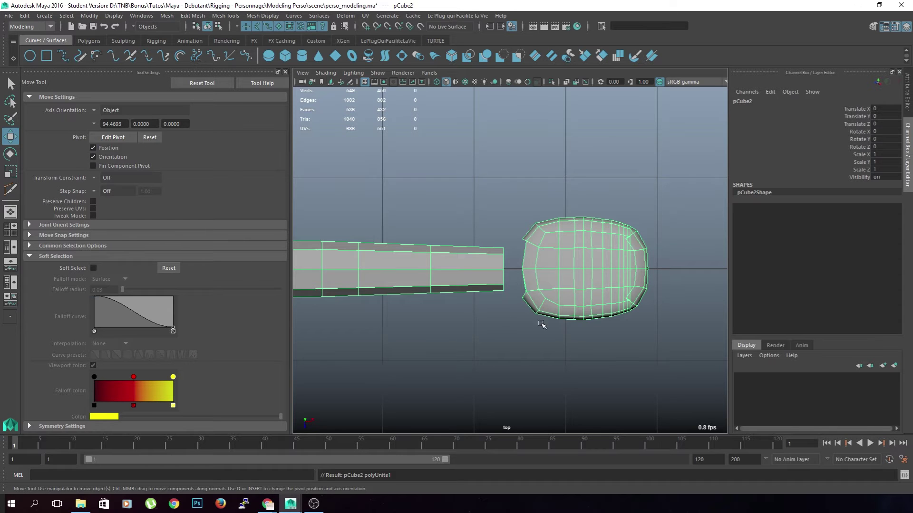
Extrude the border edges of the palm's open side in the top view and move them toward the arm's end.
scroll(568, 287, "up", 3)
right_click_drag(548, 230, 545, 208)
left_click(534, 235)
key("ctrl+e")
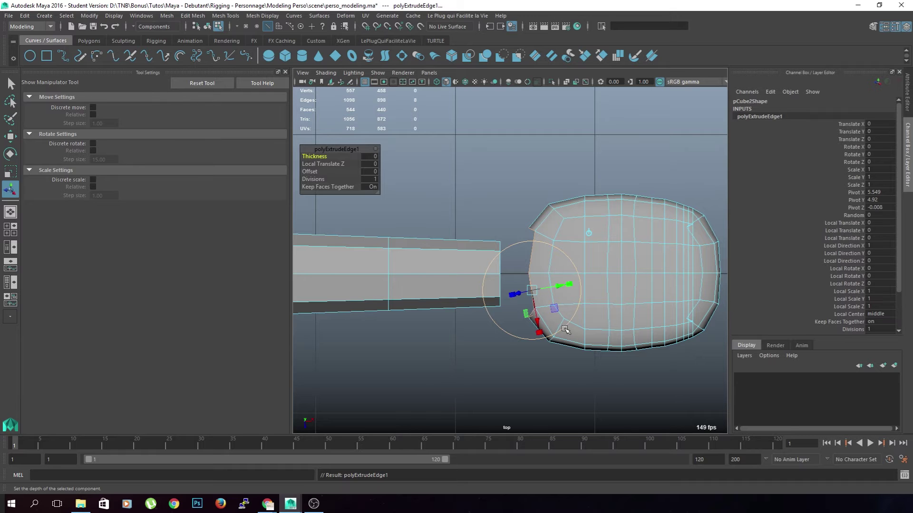
key("w")
left_click_drag(577, 268, 503, 336)
left_click(436, 350)
scroll(508, 285, "up", 4)
Select all faces of the palm in the perspective view and raise them on Y to line up with the arm's end.
key("space")
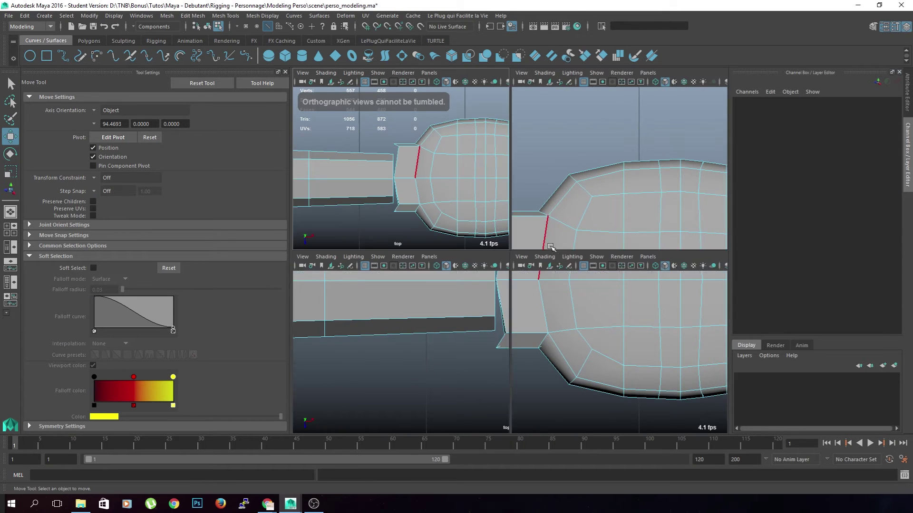
key("space")
left_click_drag(547, 285, 478, 243, "alt")
scroll(589, 323, "down", 5)
left_click_drag(532, 309, 522, 285, "alt")
key("F8")
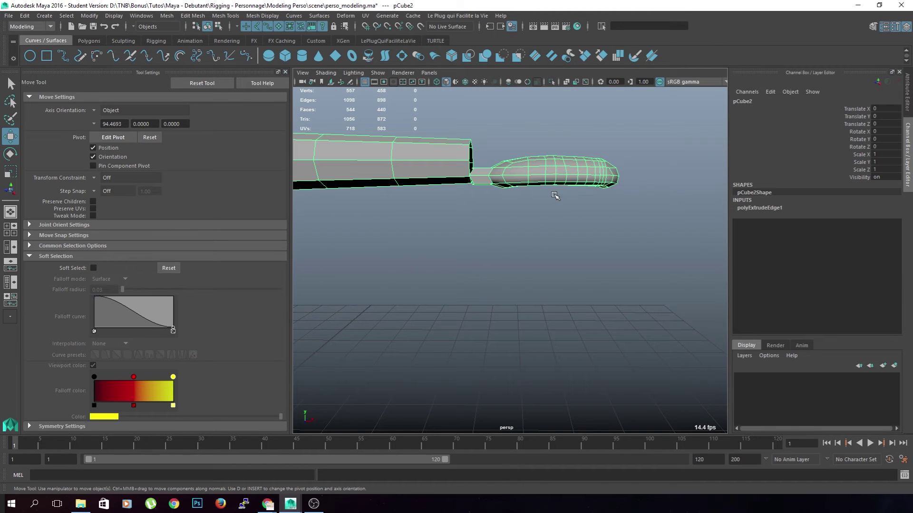
right_click_drag(551, 169, 555, 187)
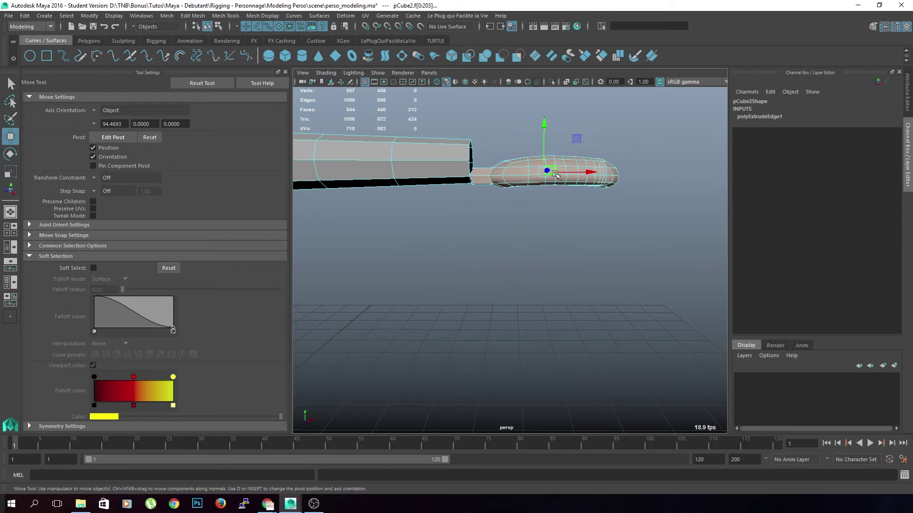
left_click_drag(578, 206, 569, 209, "alt")
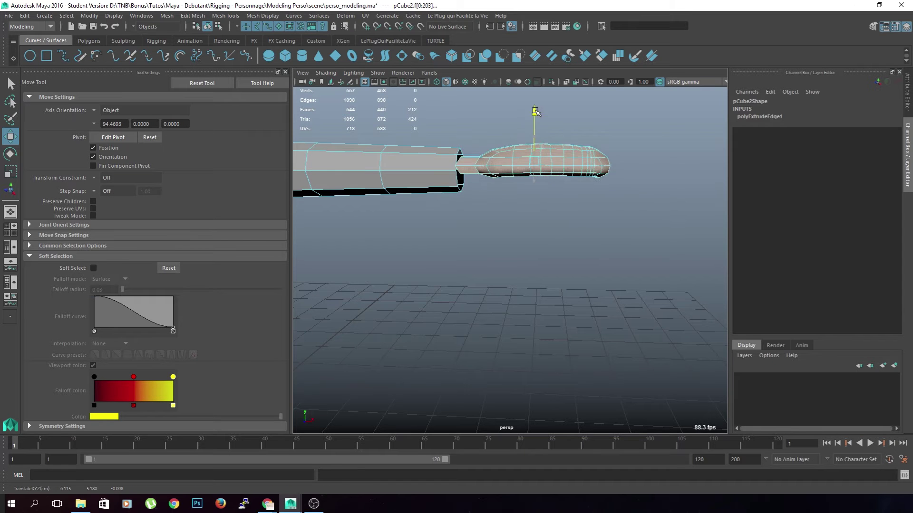
left_click_drag(537, 134, 526, 151, "alt")
mouse_move(560, 277)
left_mouse_down("alt")
mouse_move(549, 285)
mouse_move(565, 272)
left_mouse_up("alt")
scroll(547, 273, "up", 5)
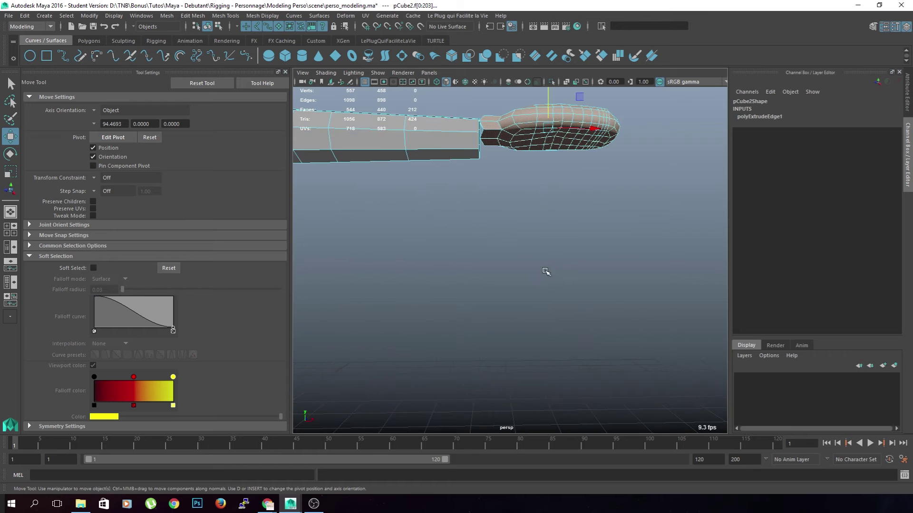
left_click(523, 216)
Weld the middle and corner vertices on top of the palm's extruded border to the arm's end with Target Weld.
middle_click_drag(524, 216, 526, 264, "alt")
scroll(526, 264, "up", 10)
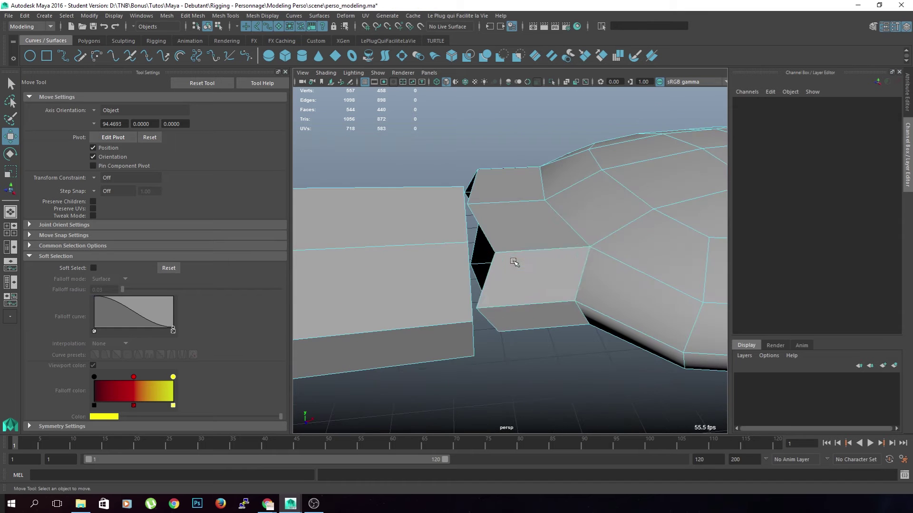
right_click(491, 223)
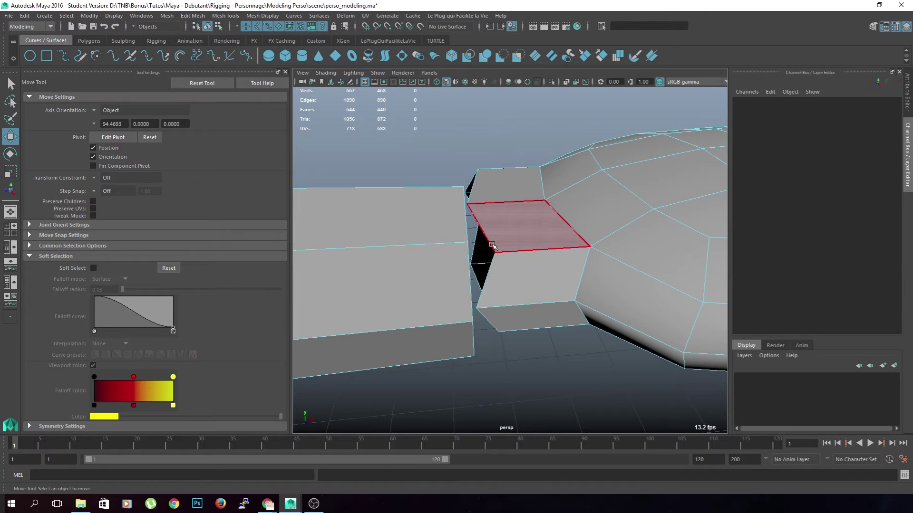
scroll(491, 224, "down", 8)
scroll(491, 223, "up", 5)
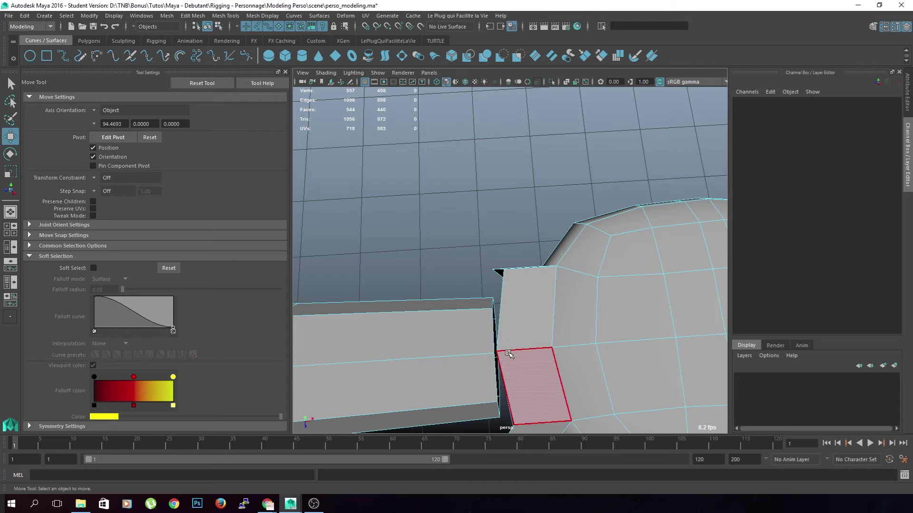
right_click_drag(501, 354, 525, 319)
right_click_drag(520, 230, 480, 228)
right_click_drag(545, 367, 537, 329, "shift")
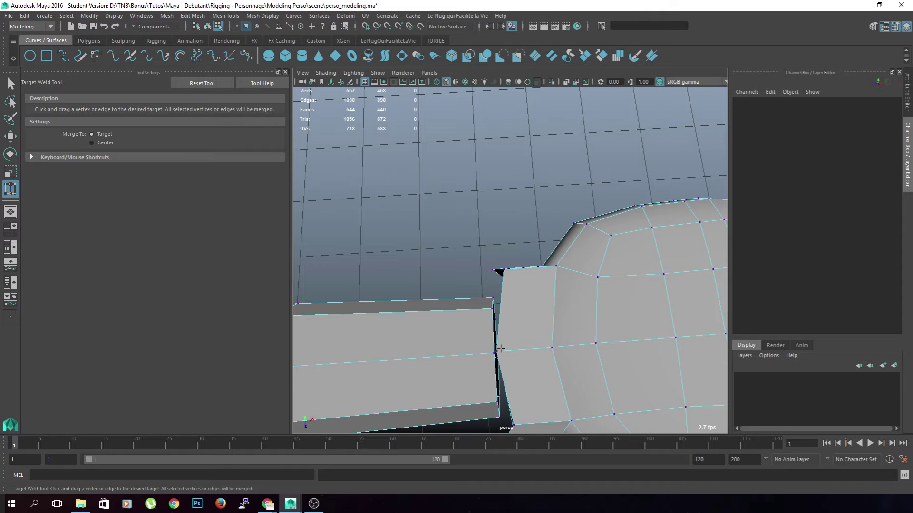
left_click_drag(492, 354, 496, 352)
left_click_drag(473, 322, 543, 274, "alt")
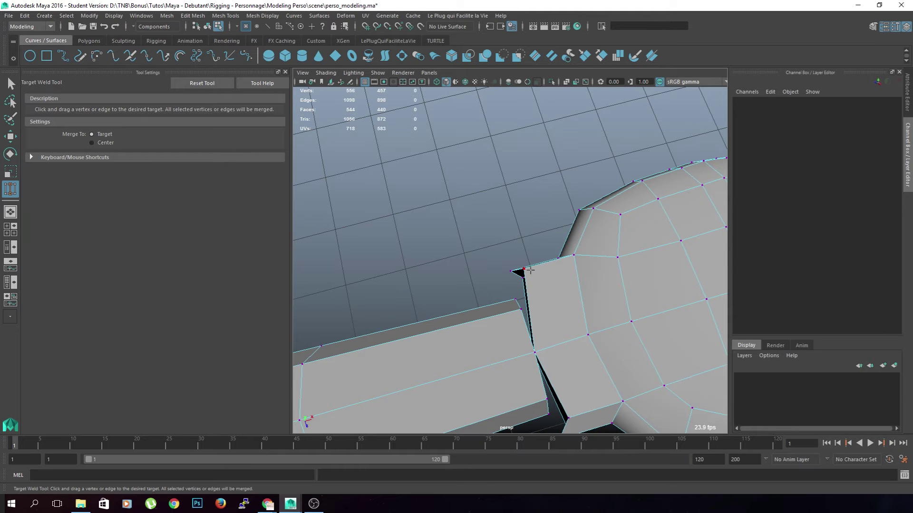
left_click_drag(521, 309, 520, 309)
left_click_drag(492, 328, 589, 295, "alt")
Weld the remaining side and underside border vertices of the palm to the arm's end, closing the gap around the wrist.
middle_click_drag(561, 214, 493, 265, "alt")
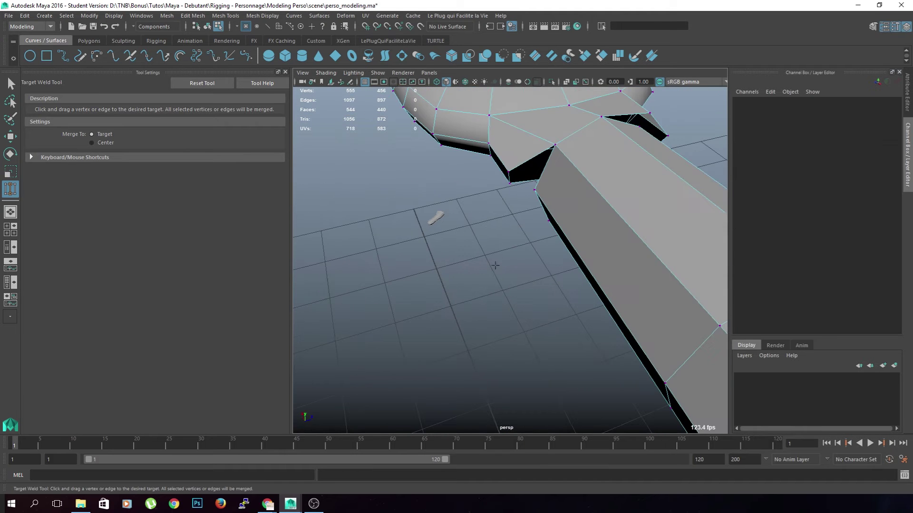
left_click_drag(493, 265, 511, 242, "alt")
left_click_drag(518, 153, 528, 101)
left_click_drag(559, 150, 559, 151)
left_click_drag(560, 199, 459, 213, "alt")
middle_click_drag(458, 214, 487, 255, "alt")
left_click_drag(477, 219, 562, 310)
scroll(488, 237, "down", 3)
key("q")
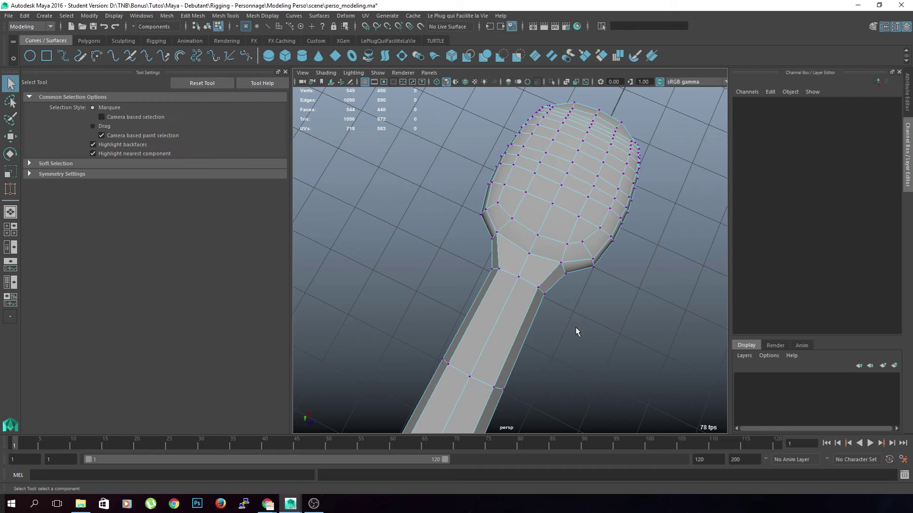
Select the palm's vertices and turn on Soft Select for the Move tool.
left_click(547, 215)
left_click_drag(579, 281, 518, 315, "alt")
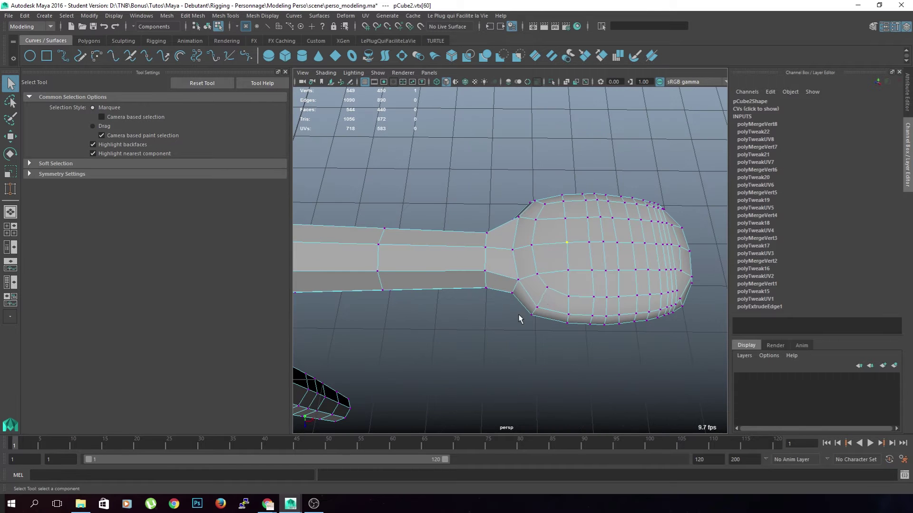
left_click_drag(580, 287, 493, 336, "alt")
left_click_drag(625, 199, 556, 335)
left_click_drag(589, 276, 482, 358)
key("w")
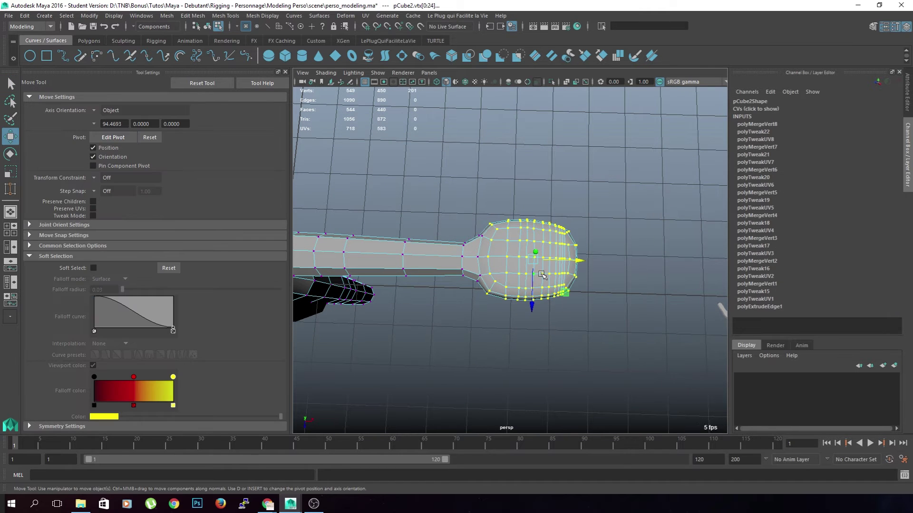
key("b")
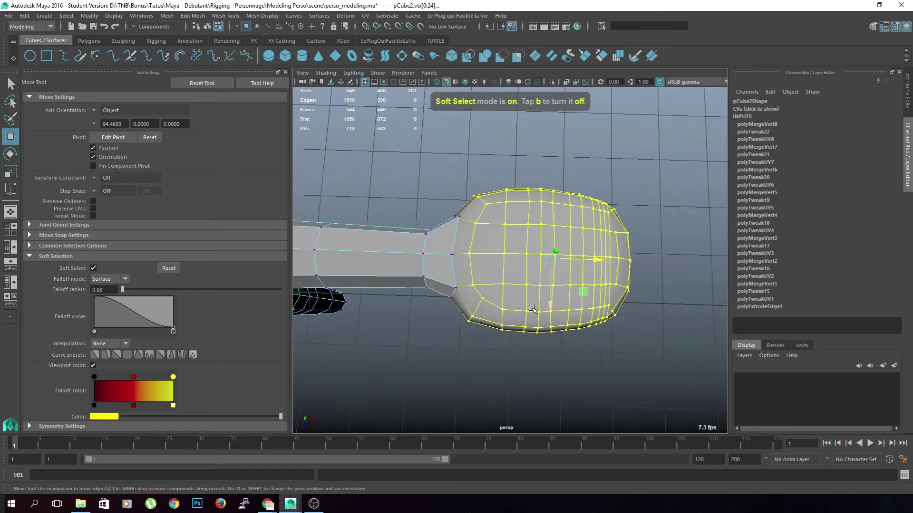
Try moving the palm's vertices with different soft selection falloff radii, undoing each move.
left_click_drag(586, 371, 600, 378)
left_click_drag(531, 307, 531, 311)
key("ctrl+z")
left_click_drag(568, 342, 556, 337)
left_click_drag(532, 308, 533, 313)
key("ctrl+z")
left_click_drag(581, 345, 528, 266)
key("ctrl+z")
Lower three vertices on the wrist's underside to about Y 4.836, using a soft selection falloff radius of 0.29.
left_click(554, 346)
scroll(517, 314, "up", 5)
left_click(493, 211)
left_click(500, 181, "shift")
left_click_drag(552, 234, 517, 224, "alt")
left_click_drag(495, 159, 493, 181)
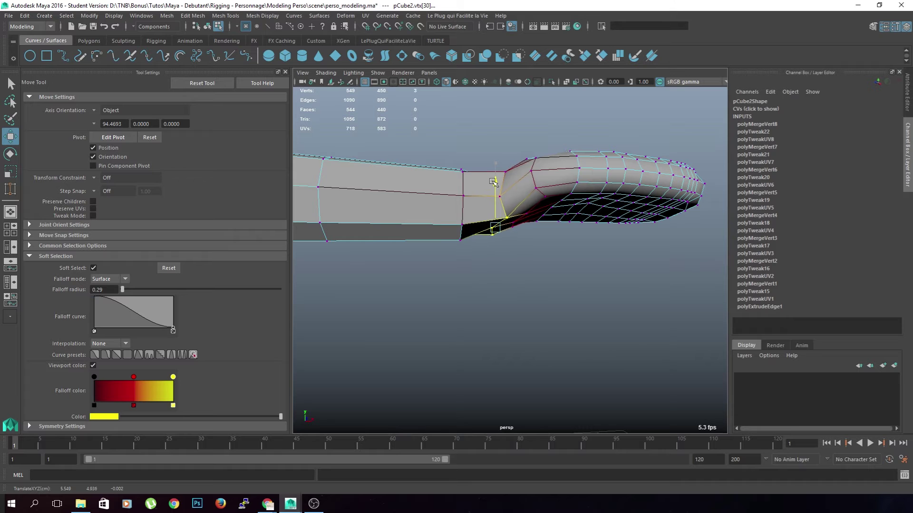
left_click(534, 295)
Reduce the falloff radius to 0.11 and lower the middle vertex under the wrist to about Y 4.864.
left_click_drag(533, 296, 495, 224, "alt")
left_click(491, 223)
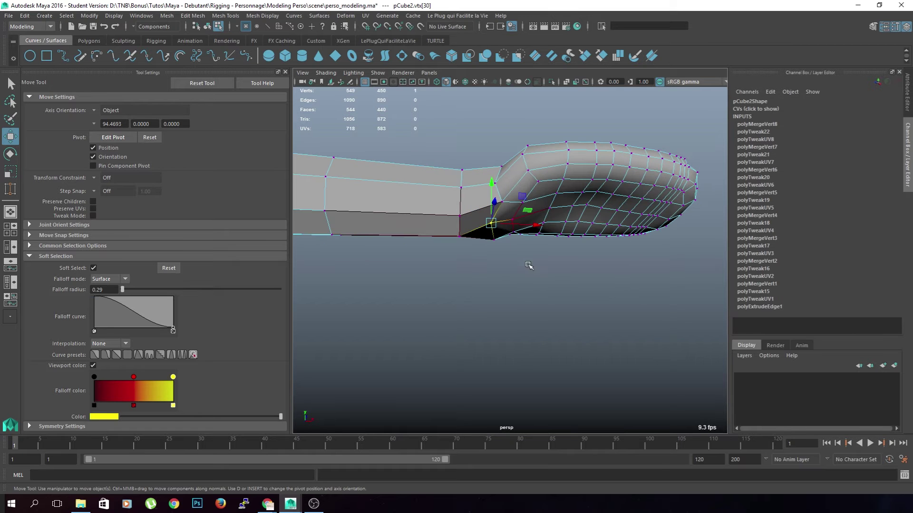
left_click_drag(559, 304, 534, 287)
left_click_drag(489, 184, 488, 197)
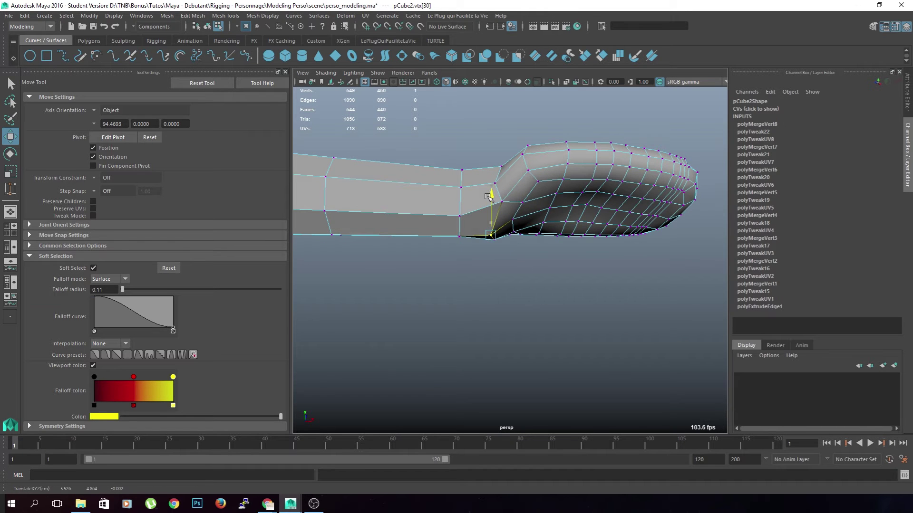
left_click(532, 295)
left_click_drag(532, 295, 482, 318, "alt")
Move the vertex on one side of the wrist's top within the YZ plane to about Y 5.258, Z 0.231.
left_click(505, 262)
left_click_drag(506, 262, 518, 367, "alt")
left_click(537, 237)
left_click_drag(591, 239, 541, 228, "alt")
left_click(570, 251)
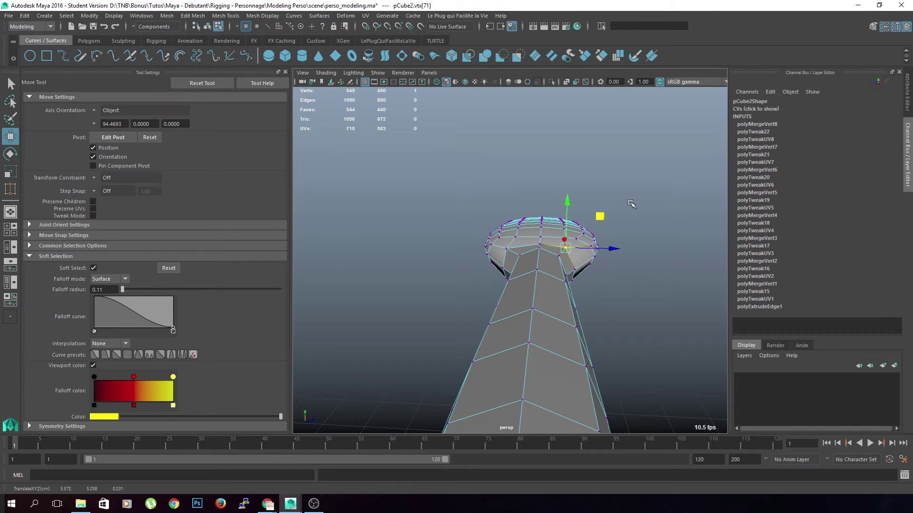
left_click(632, 284)
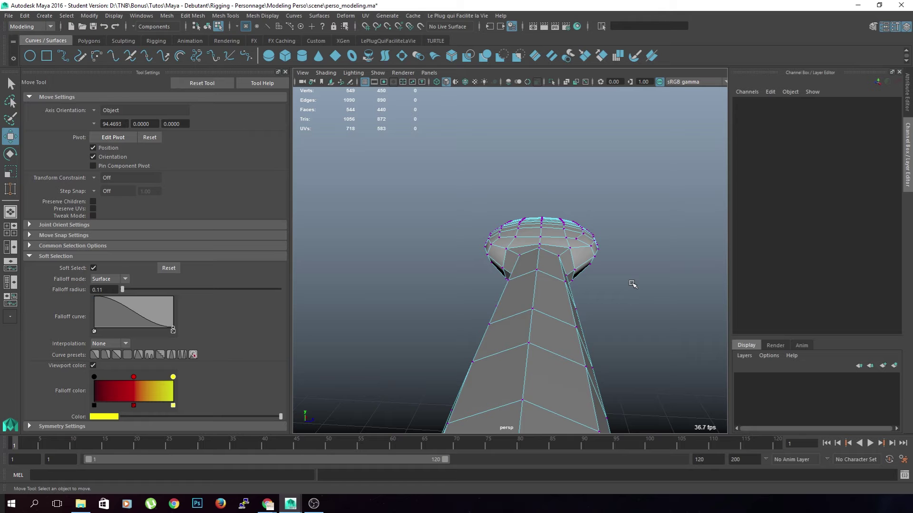
Examine the shape of the wrist junction from both sides and from below.
left_click_drag(633, 284, 502, 352, "alt")
left_click(516, 285)
left_click(582, 378)
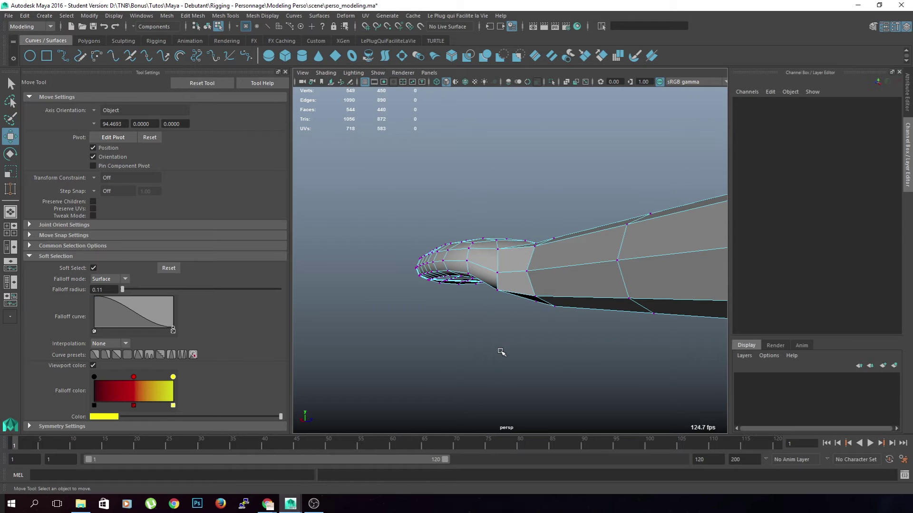
left_click_drag(521, 344, 502, 350, "alt")
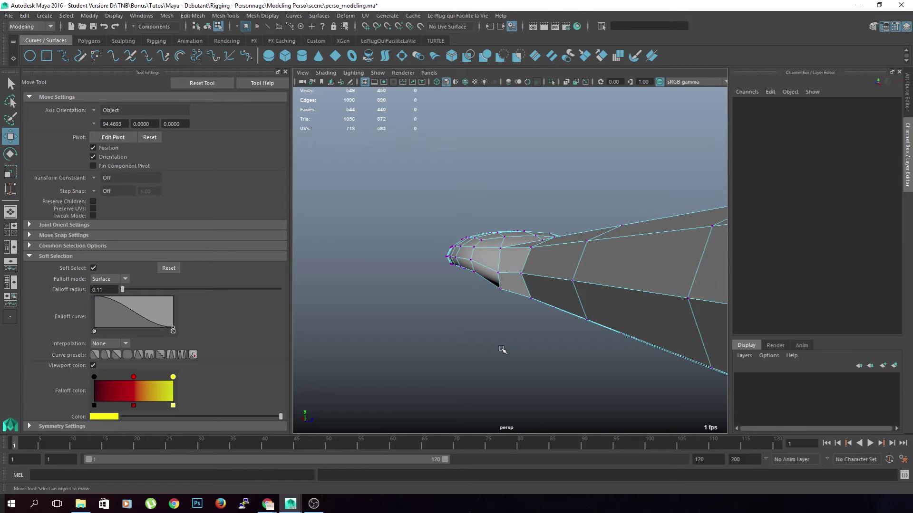
left_click_drag(556, 351, 467, 321, "alt")
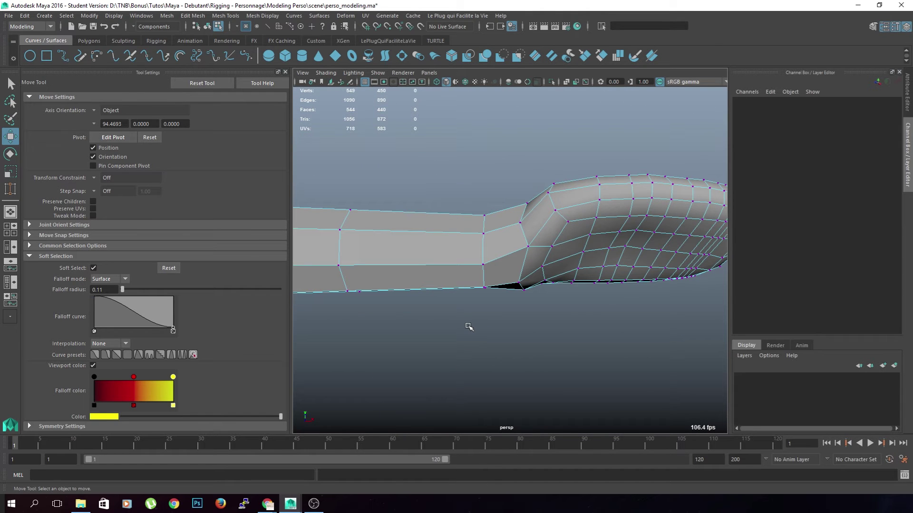
left_click(511, 287)
scroll(497, 291, "down", 4)
left_click_drag(493, 294, 494, 326, "alt")
scroll(495, 325, "up", 5)
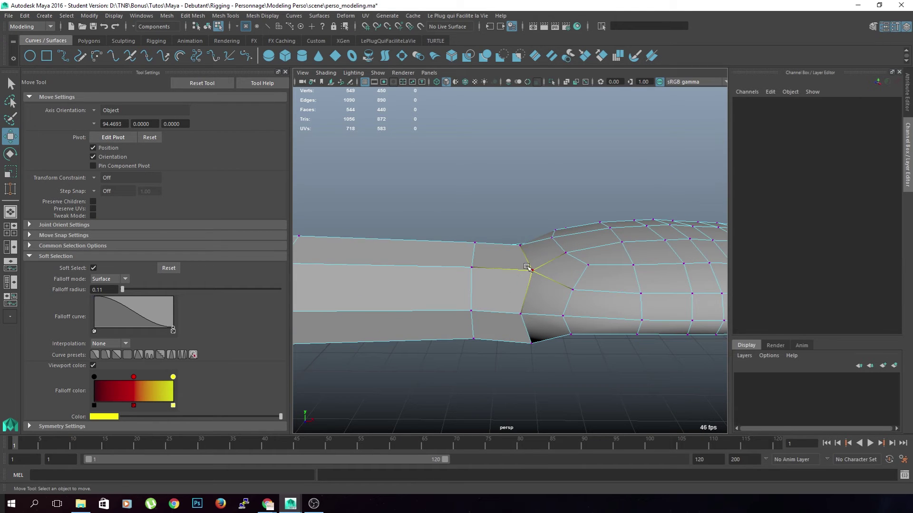
Select the vertices around the wrist where the palm begins and scale them along X into one plane.
left_click(527, 268)
mouse_move(528, 266)
left_mouse_down("alt")
mouse_move(521, 292)
mouse_move(519, 281)
left_mouse_up("alt")
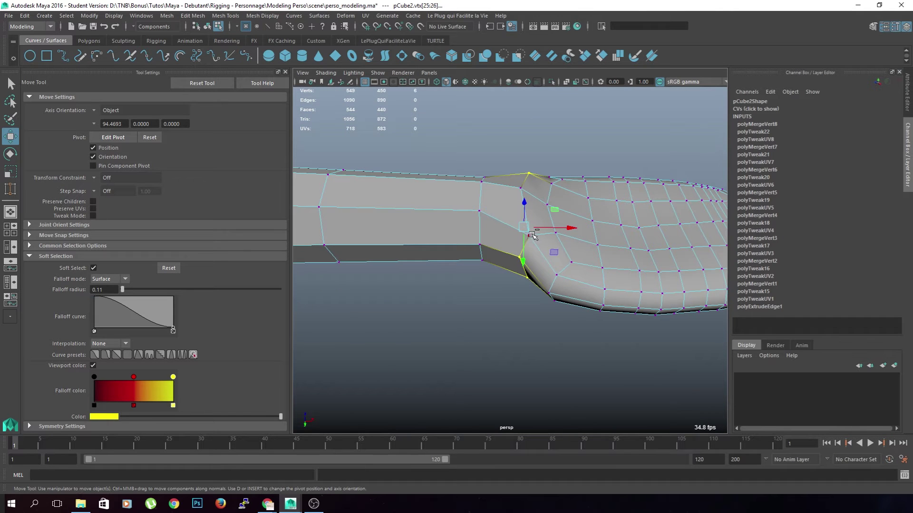
key("r")
left_click_drag(568, 222, 565, 328)
key("w")
left_click(566, 328)
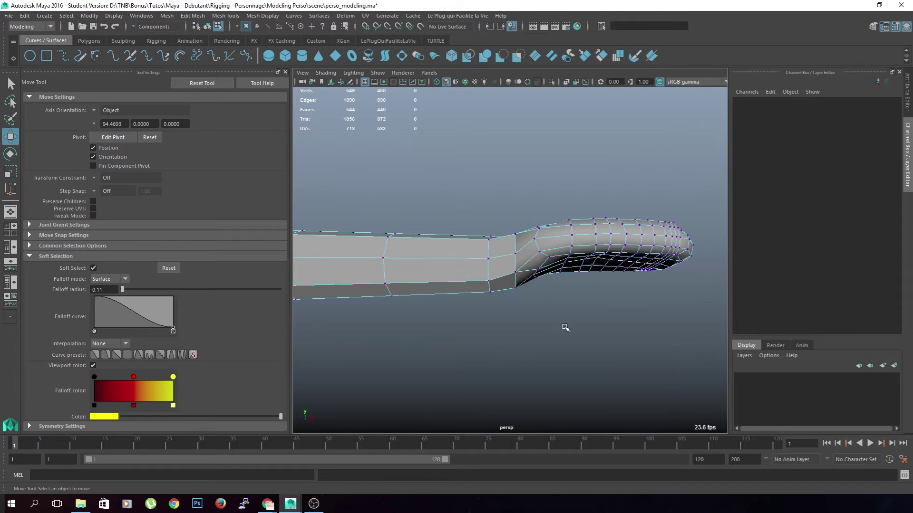
Insert one edge loop on the forearm just before the wrist and another close to the palm's base with Multi-Cut.
right_click_drag(456, 264, 402, 265, "shift")
left_click(453, 264, "ctrl")
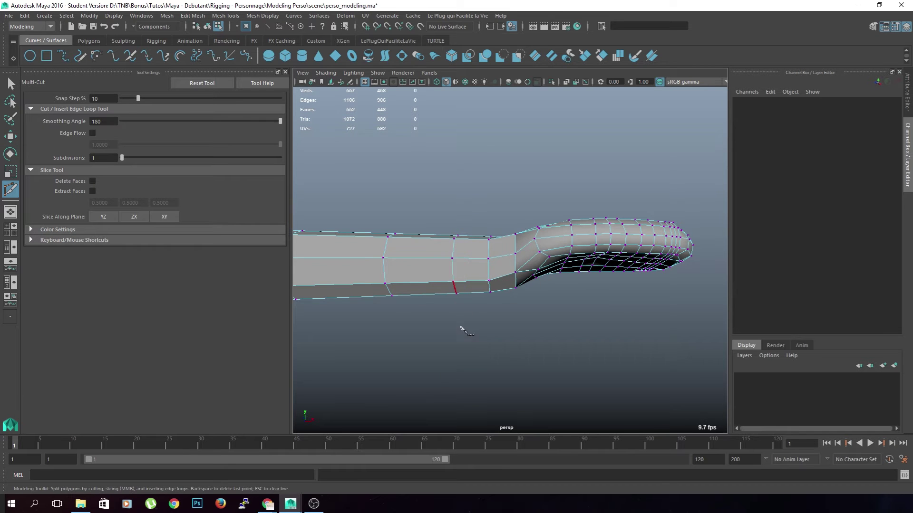
left_click_drag(460, 326, 476, 322, "alt")
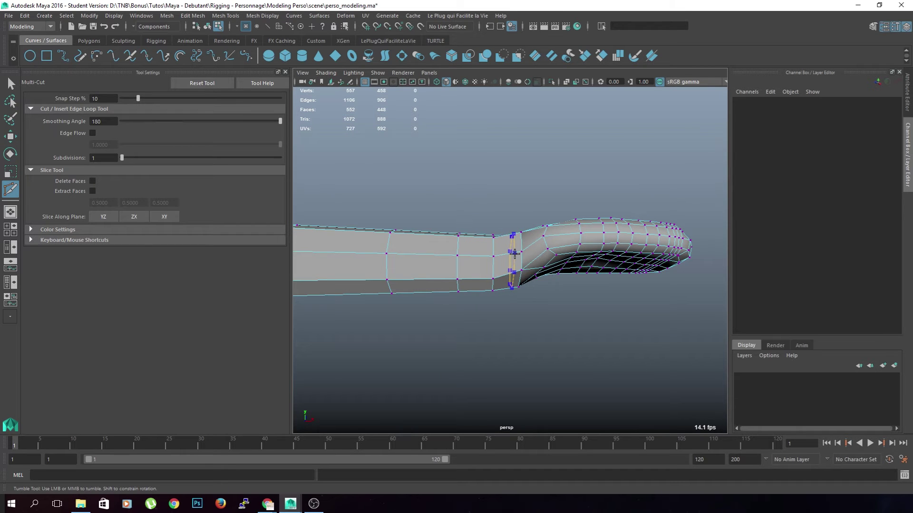
left_click(518, 257, "ctrl")
scroll(512, 309, "up", 4)
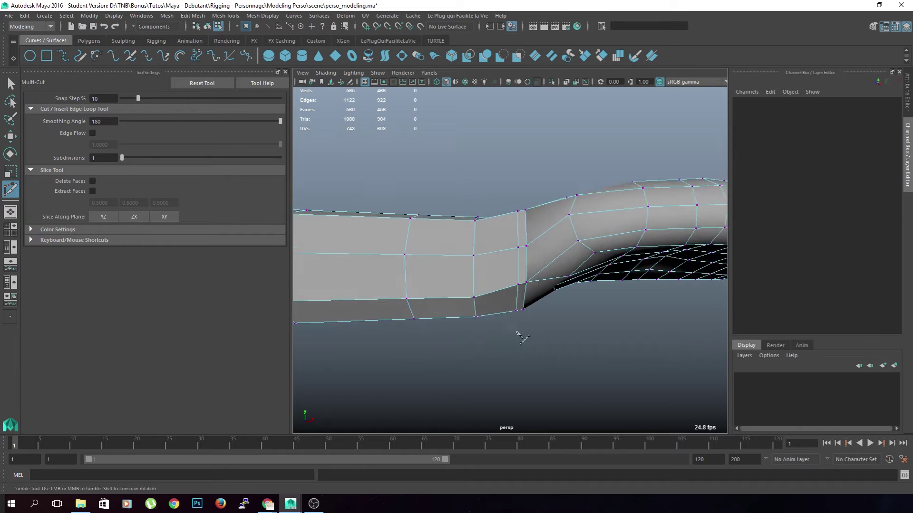
left_click_drag(513, 328, 505, 329, "alt")
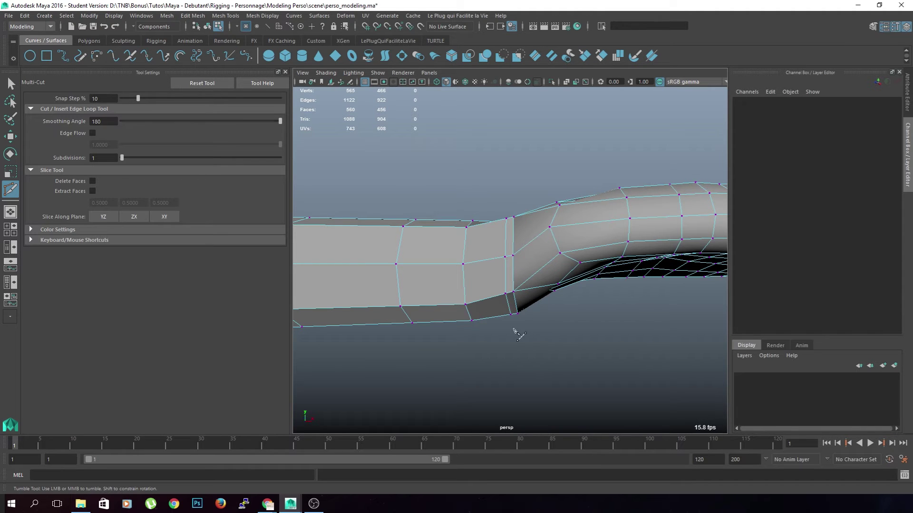
Examine the edge loops inserted around the wrist from the side and from above.
left_click_drag(518, 334, 494, 278, "alt")
left_click(500, 255)
scroll(498, 336, "up", 3)
left_click(532, 237)
left_click_drag(533, 237, 518, 265, "alt")
key("q")
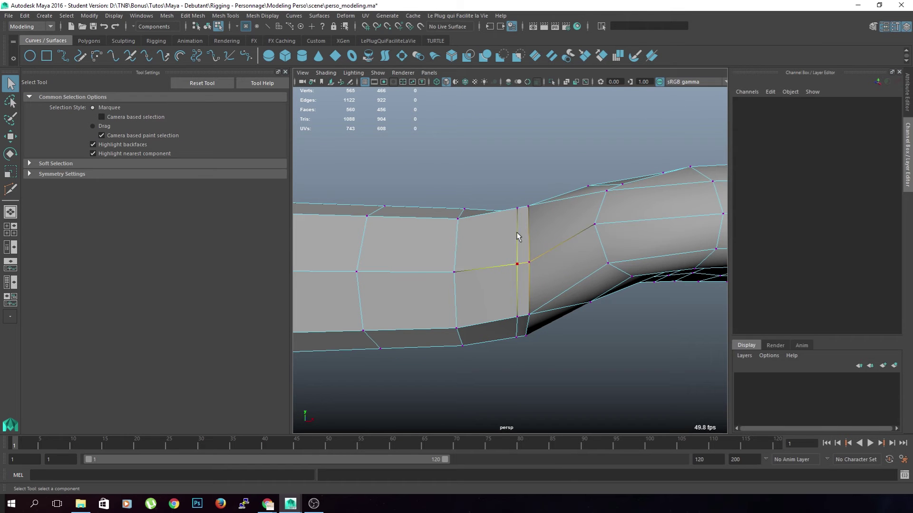
right_click_drag(528, 259, 526, 205)
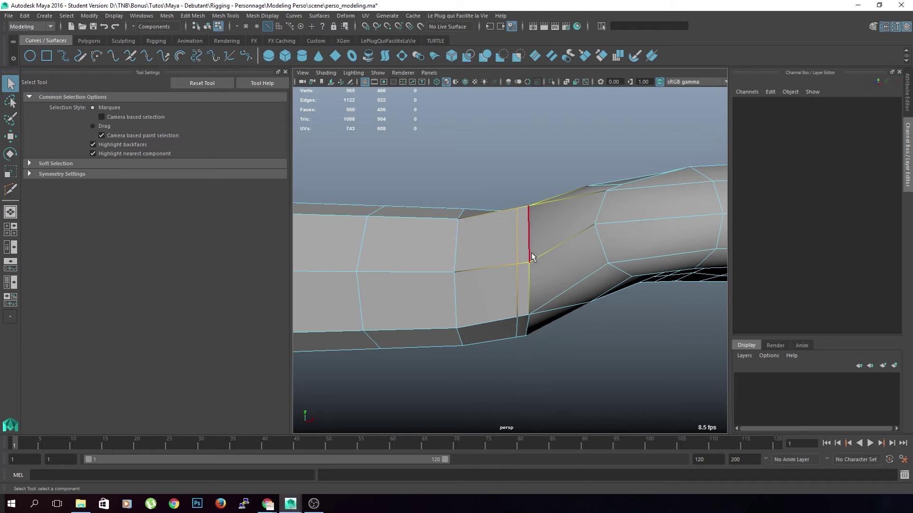
left_click(529, 254)
left_click_drag(524, 270, 516, 312, "alt")
left_click_drag(551, 271, 483, 339, "alt")
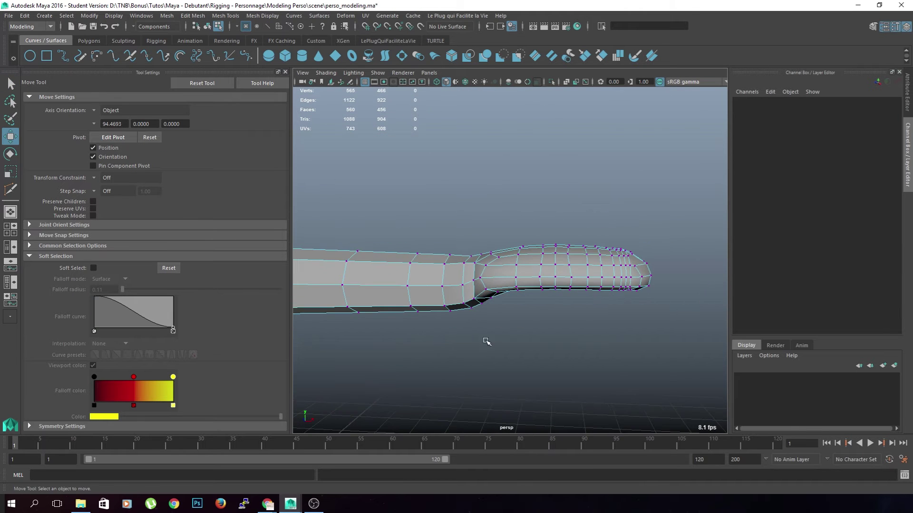
middle_click_drag(485, 340, 507, 301, "alt")
left_click_drag(506, 301, 561, 318, "alt")
Select the two opposite side vertices of the edge loop on the forearm side of the wrist and scale them together.
left_click(566, 324)
left_click_drag(602, 367, 602, 365)
key("ctrl+z")
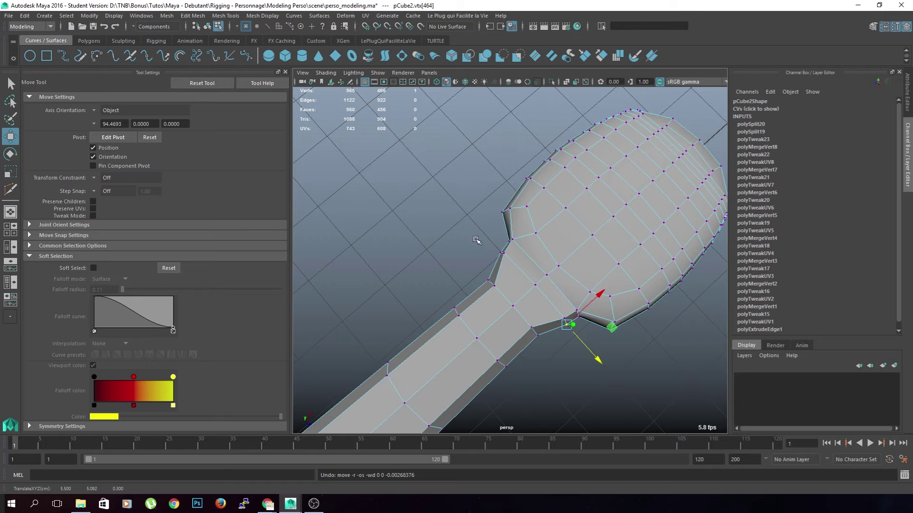
left_click(501, 253, "shift")
key("r")
left_click_drag(562, 320, 562, 321)
left_click(586, 384)
left_click_drag(587, 382, 562, 357, "alt")
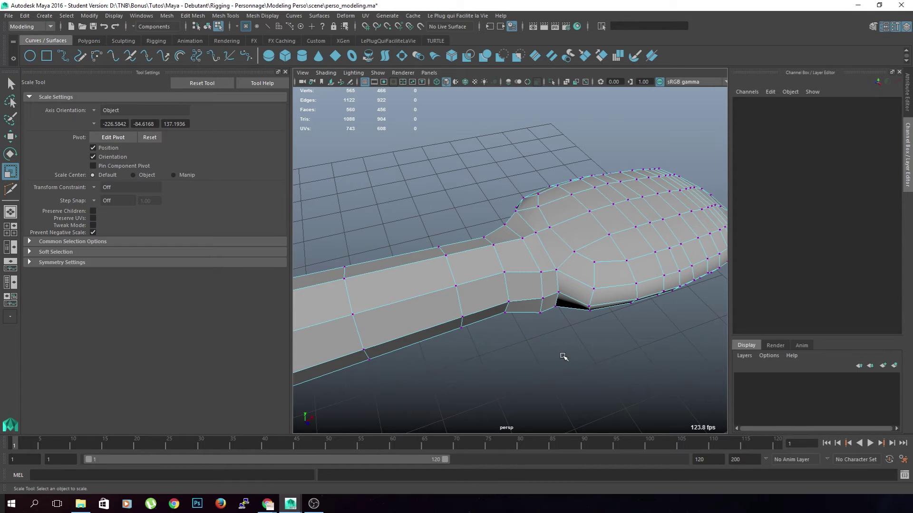
Scale the two opposite lower side vertices at the palm's base apart along Z by about 1.258.
left_click(555, 307)
left_click_drag(547, 327, 585, 326, "alt")
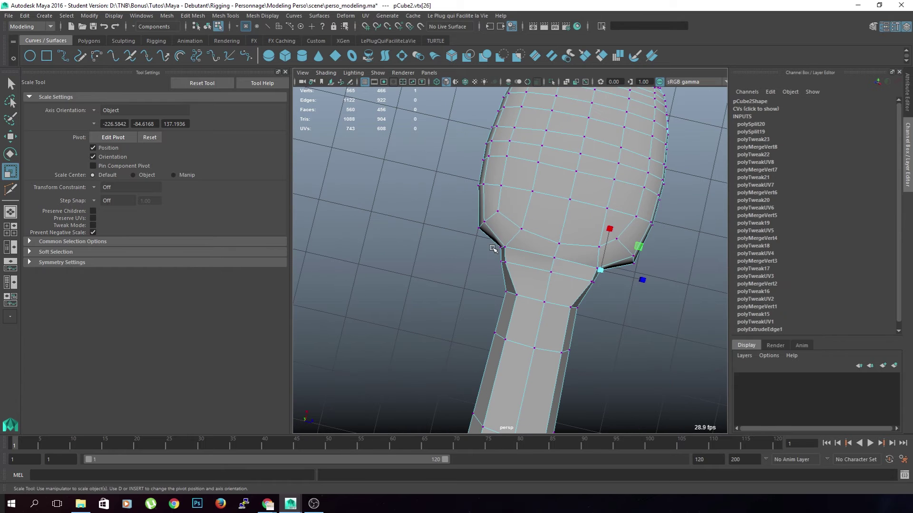
left_click_drag(460, 271, 497, 252, "alt")
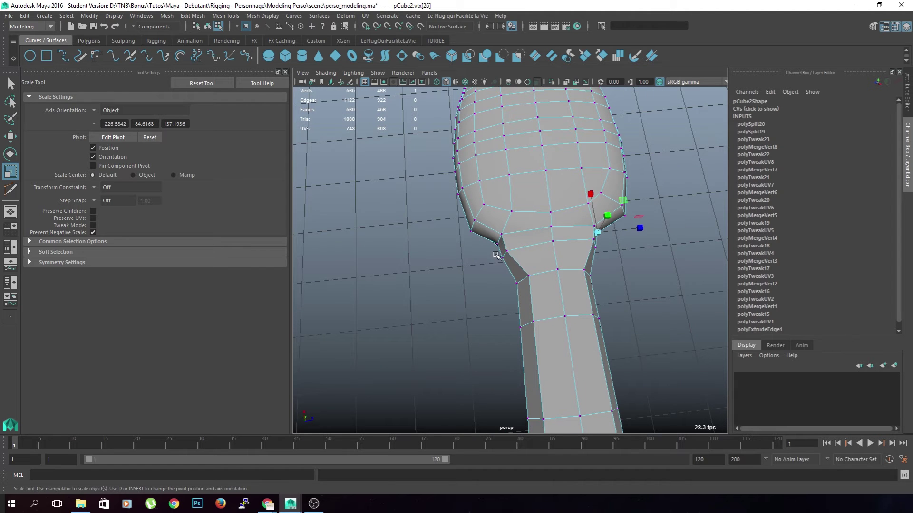
left_click(594, 236, "shift")
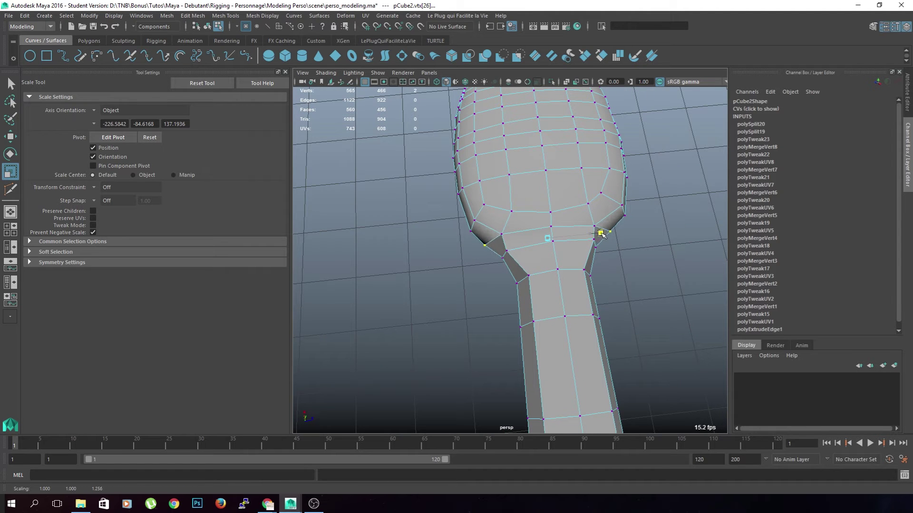
left_click_drag(596, 236, 566, 239, "alt")
left_click(609, 242)
Scale the two opposite upper side vertices at the palm's base apart along Z by about 1.06.
left_click(597, 241)
left_click(505, 226, "shift")
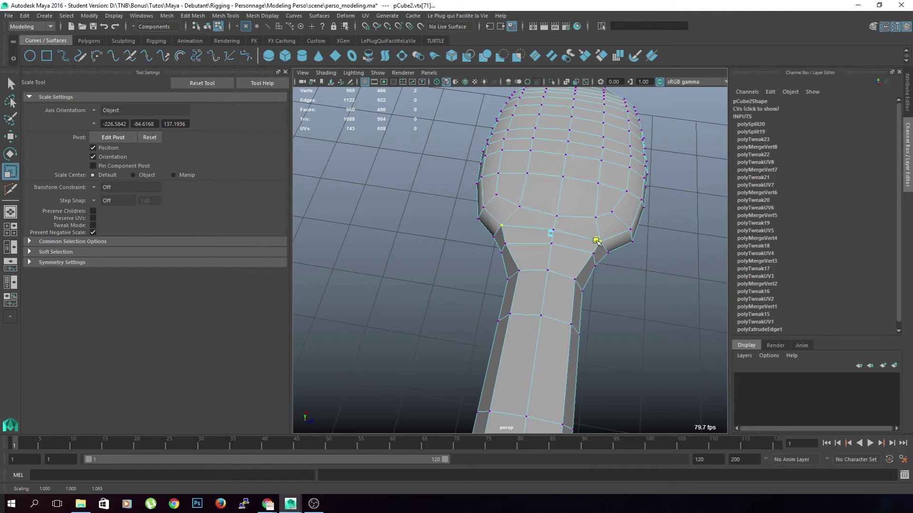
left_click(611, 320)
Select the opposite vertices on the underside of the wrist and scale them to adjust its width.
left_click_drag(611, 320, 564, 231, "alt")
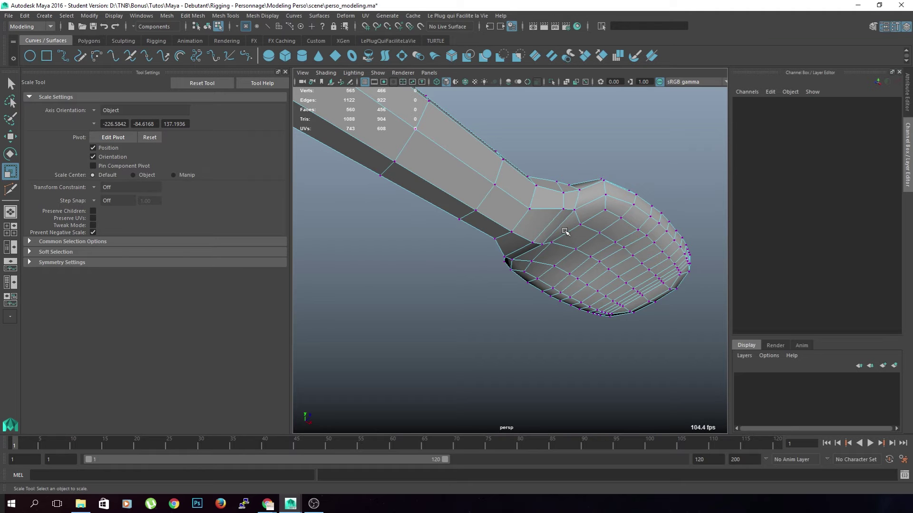
left_click_drag(568, 207, 443, 255, "alt")
left_click(435, 241)
left_click(514, 261, "shift")
left_click_drag(525, 308, 518, 287, "alt")
left_click(518, 251, "shift")
left_click(434, 238, "shift")
left_click_drag(432, 245, 438, 244)
left_click(552, 298)
Return to object mode and, in the front view, select the separate finger and set its X, Y and Z rotations to 0.
left_click_drag(552, 298, 582, 370, "alt")
scroll(582, 369, "down", 5)
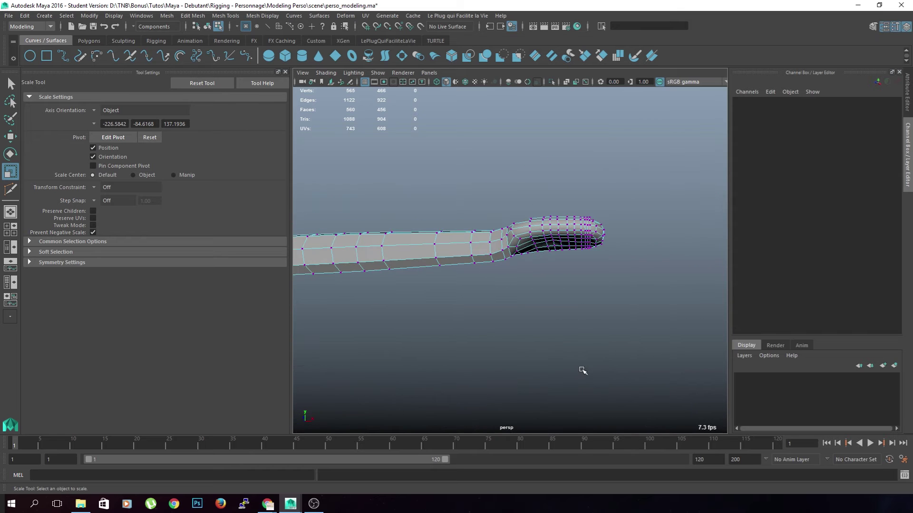
left_click_drag(521, 307, 536, 336, "alt")
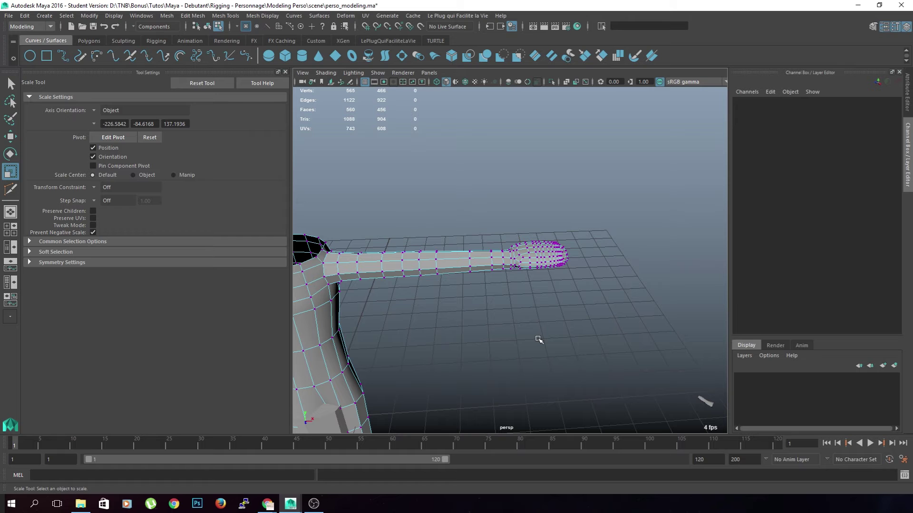
key("F8")
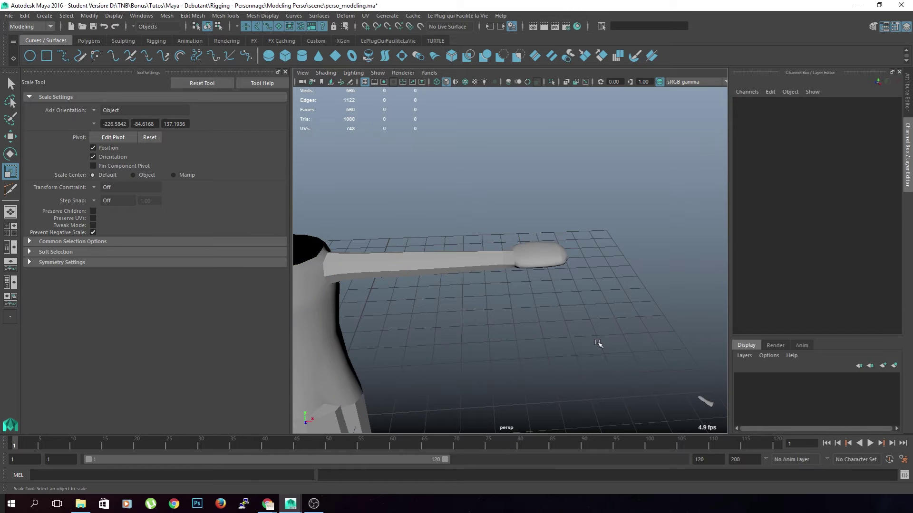
key("space")
key("space")
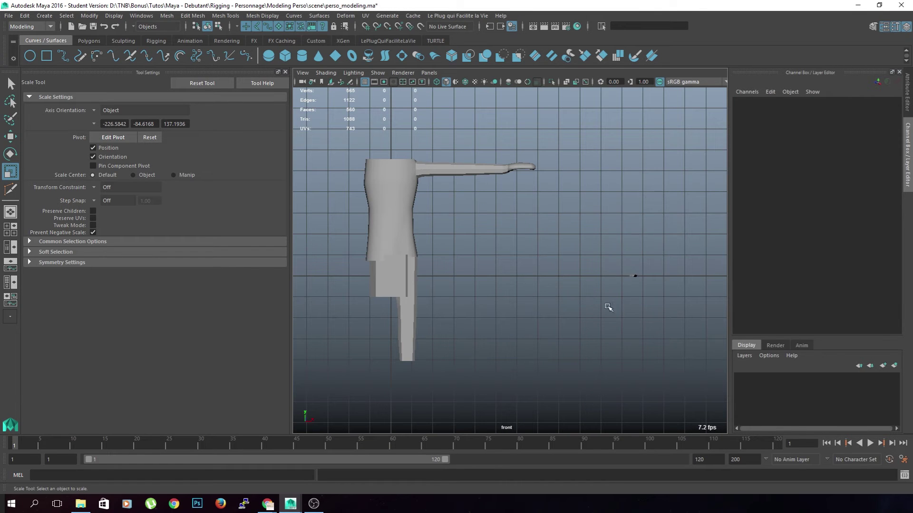
left_click_drag(608, 307, 601, 322)
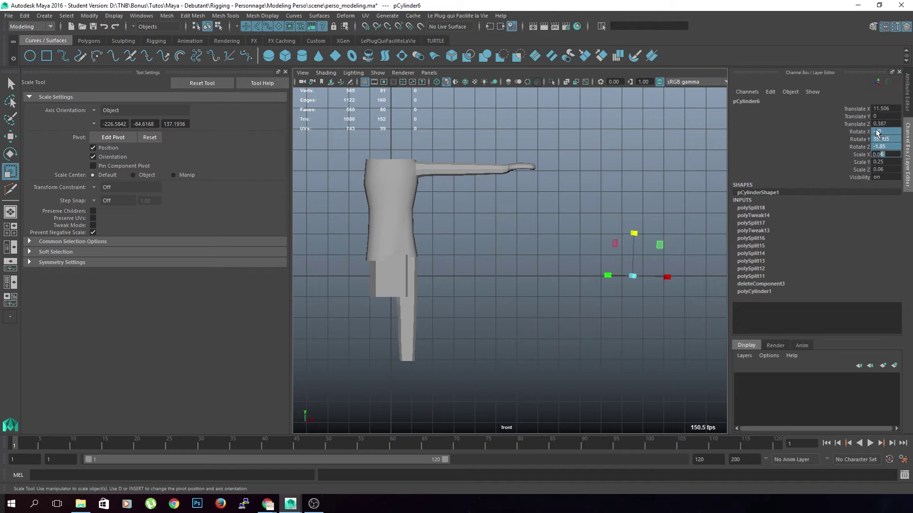
left_click(684, 142)
left_click_drag(659, 255, 621, 289)
left_click_drag(883, 132, 881, 147)
key("Return")
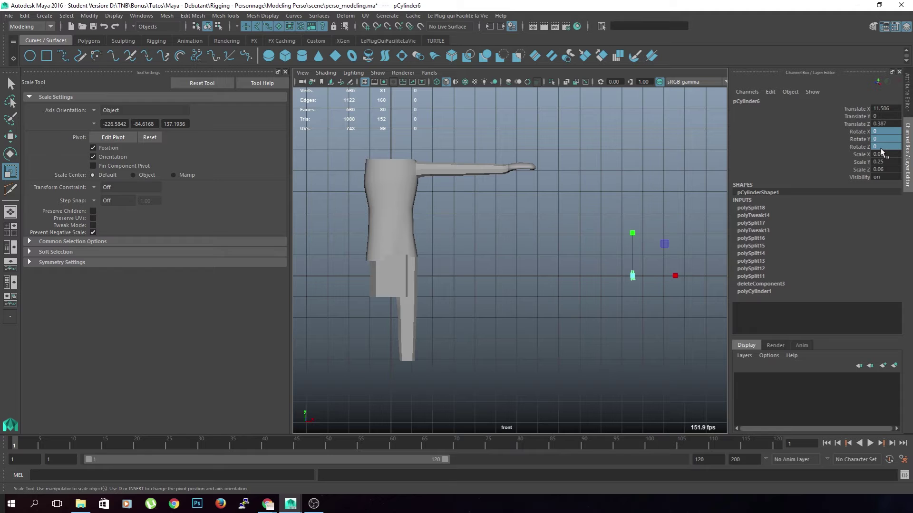
Move the finger beside the palm's base at X 5.685, Y 5.18 and scale it in XY to 0.106 and 0.443.
key("w")
left_click_drag(664, 244, 545, 121)
scroll(547, 152, "up", 4)
middle_click_drag(574, 122, 572, 221, "alt")
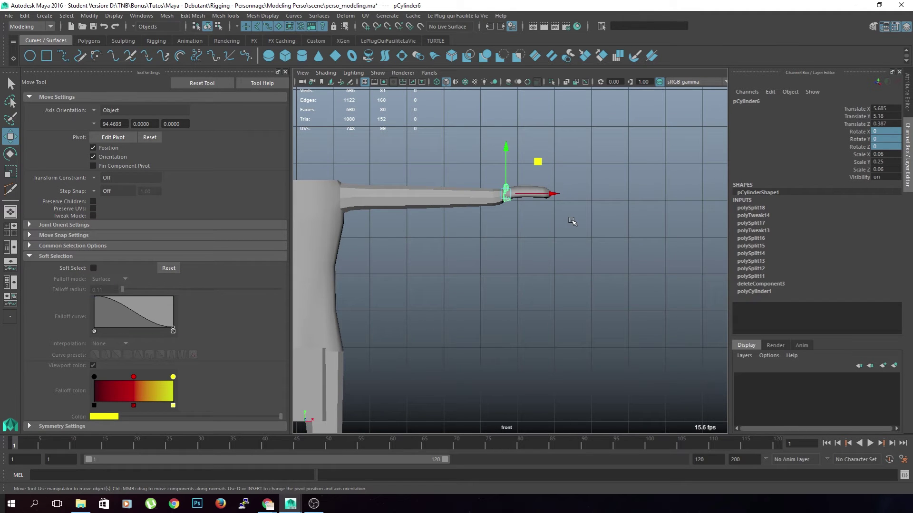
key("r")
left_click_drag(533, 163, 552, 147)
scroll(534, 244, "down", 4)
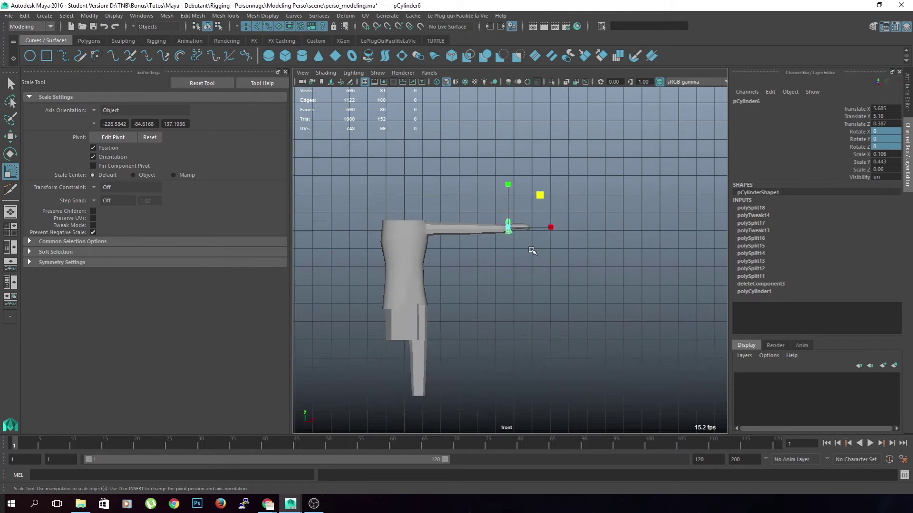
scroll(532, 246, "up", 2)
key("e")
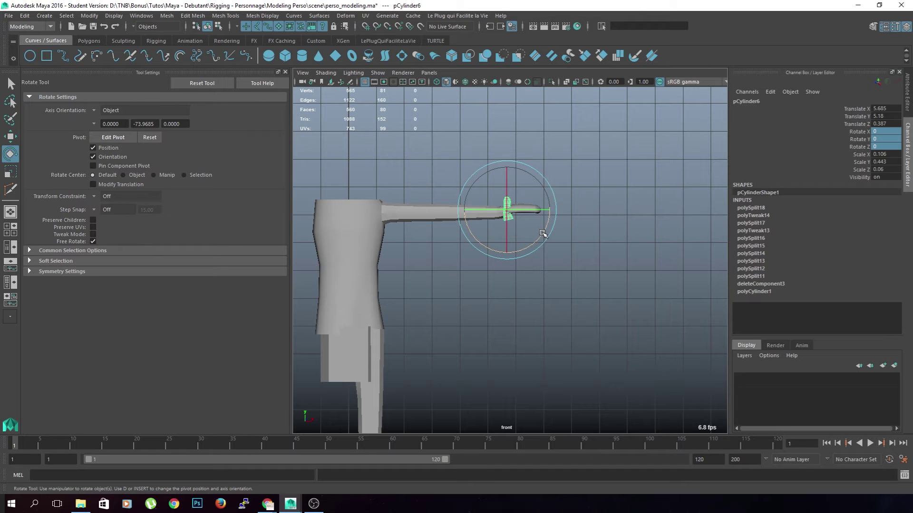
key("j")
left_click_drag(545, 233, 489, 257)
scroll(506, 289, "up", 1)
key("space")
key("space")
left_click_drag(553, 259, 558, 389, "alt")
key("w")
key("ctrl+z")
key("ctrl+z")
Rotate the finger to -90 degrees about Z so that it points along the palm.
scroll(558, 390, "up", 5)
middle_click_drag(554, 383, 492, 293, "alt")
left_click_drag(540, 353, 495, 310, "alt")
key("r")
key("e")
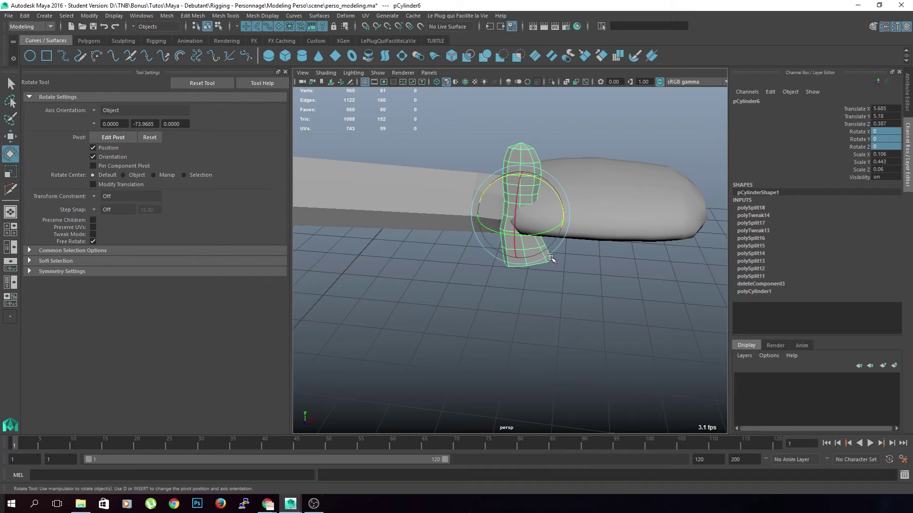
left_click_drag(544, 173, 580, 248)
key("r")
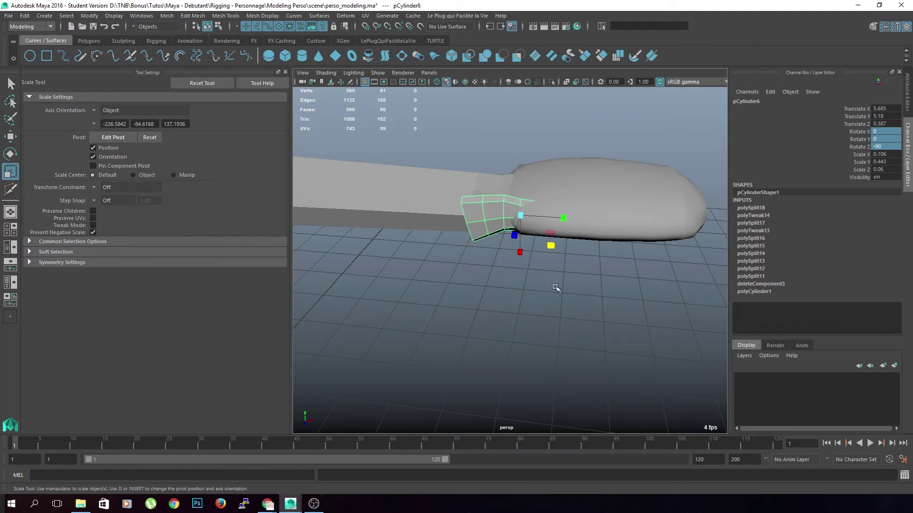
Move the finger out to Z 0.637 and adjust its thickness to Scale X 0.097 and Scale Z 0.15.
left_click_drag(554, 285, 502, 308, "alt")
key("w")
mouse_move(495, 249)
left_mouse_down()
mouse_move(423, 305)
mouse_move(442, 214)
mouse_move(433, 219)
mouse_move(503, 248)
mouse_move(496, 242)
mouse_move(464, 304)
mouse_move(489, 260)
left_mouse_up()
key("r")
key("ctrl+z")
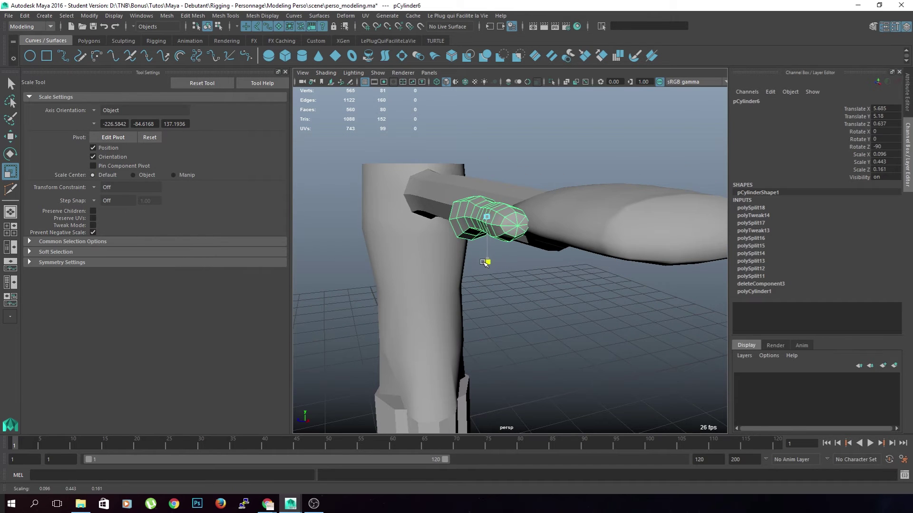
left_click_drag(445, 218, 571, 333)
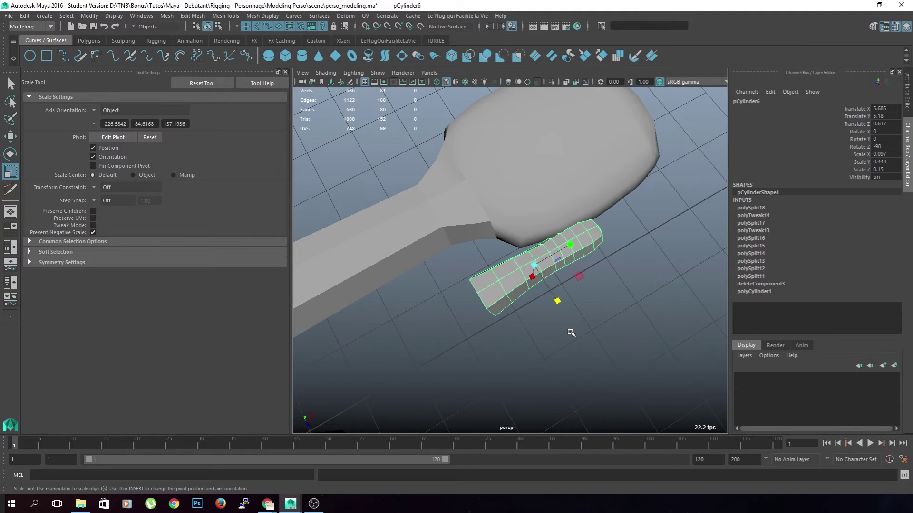
Move the finger's pivot along its length to the open base end.
key("w")
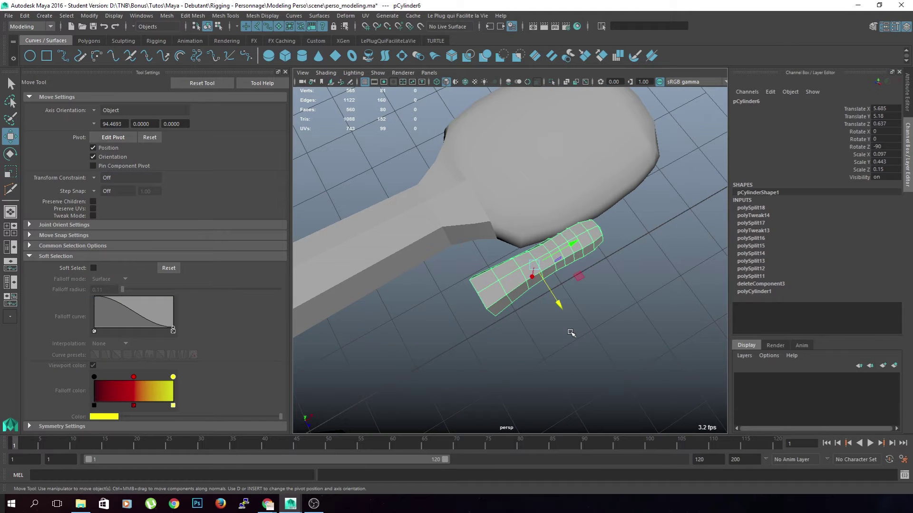
left_click_drag(571, 332, 530, 346, "alt")
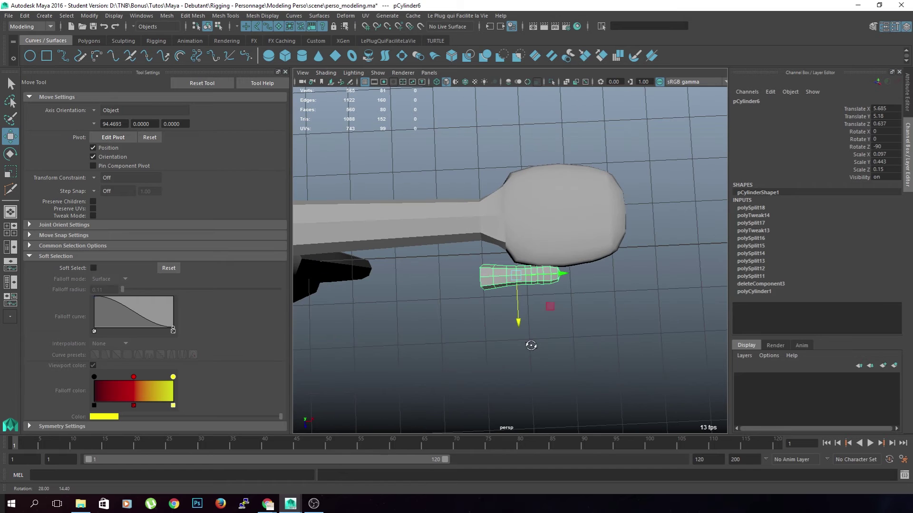
scroll(510, 298, "up", 3)
left_click_drag(505, 301, 508, 300, "alt")
key("d")
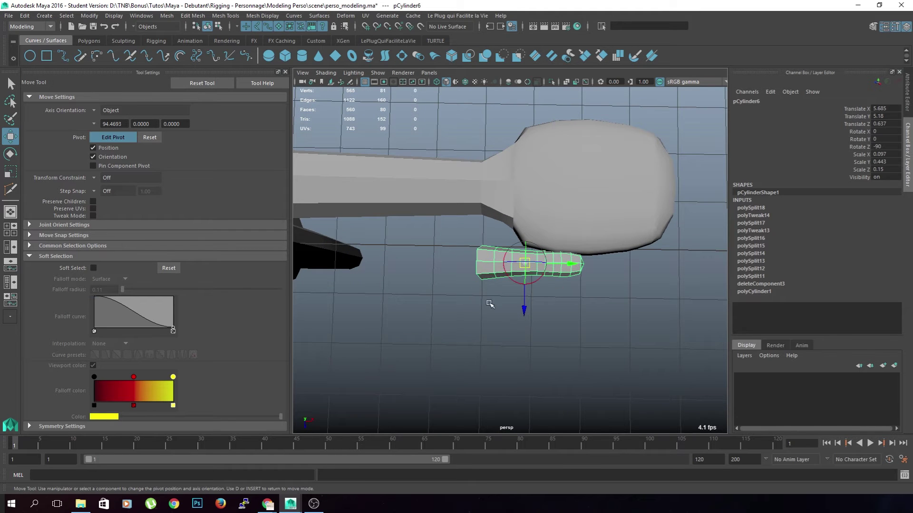
left_click_drag(563, 263, 516, 274)
key("d")
In the front view, lower the finger's pivot slightly to centre it on the base opening.
key("space")
key("space")
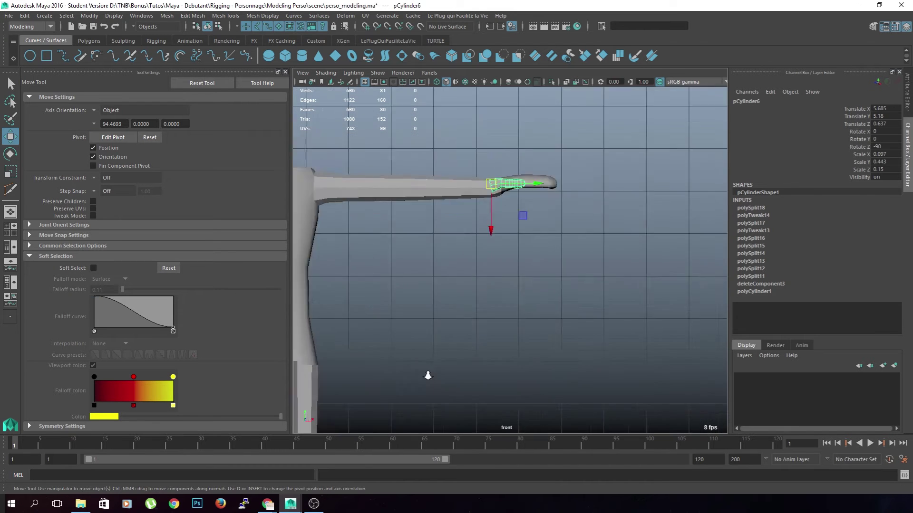
scroll(428, 374, "up", 5)
middle_click_drag(474, 271, 507, 362, "alt")
scroll(507, 362, "up", 3)
middle_click_drag(542, 254, 540, 314, "alt")
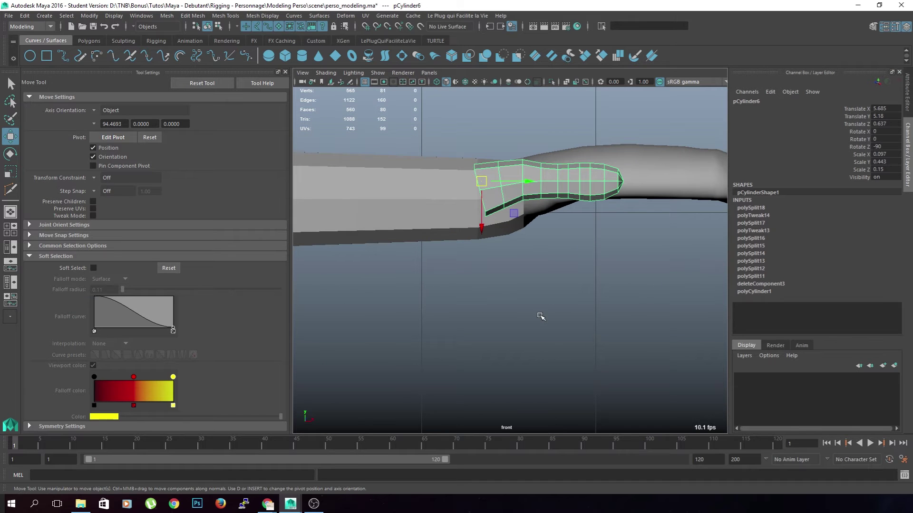
key("d")
left_click_drag(485, 184, 484, 193)
key("d")
Try rotating the finger outward from the palm freehand to about 22.95 degrees on Rotate X in the perspective view.
key("space")
key("space")
left_click_drag(581, 193, 521, 261, "alt")
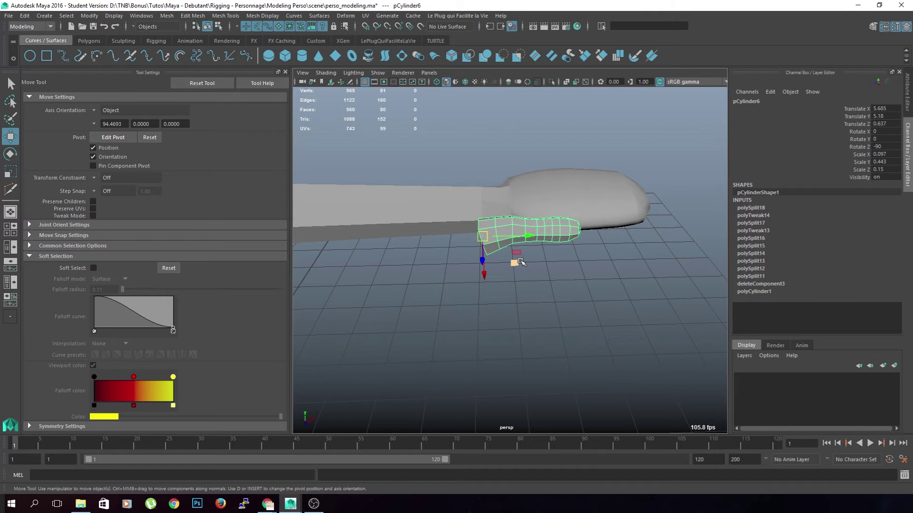
left_click_drag(520, 262, 504, 280, "alt")
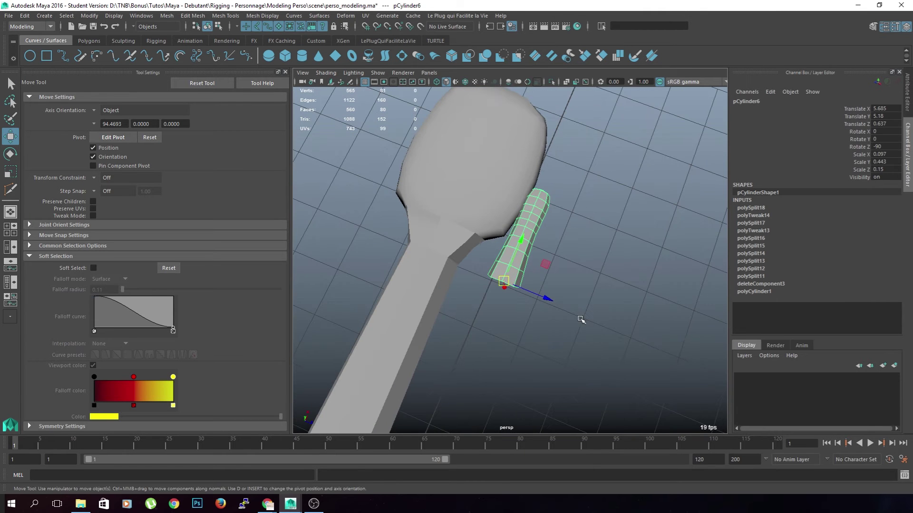
key("e")
mouse_move(529, 312)
left_mouse_down()
mouse_move(543, 309)
mouse_move(514, 325)
mouse_move(520, 320)
left_mouse_up()
left_click_drag(558, 352, 513, 319, "alt")
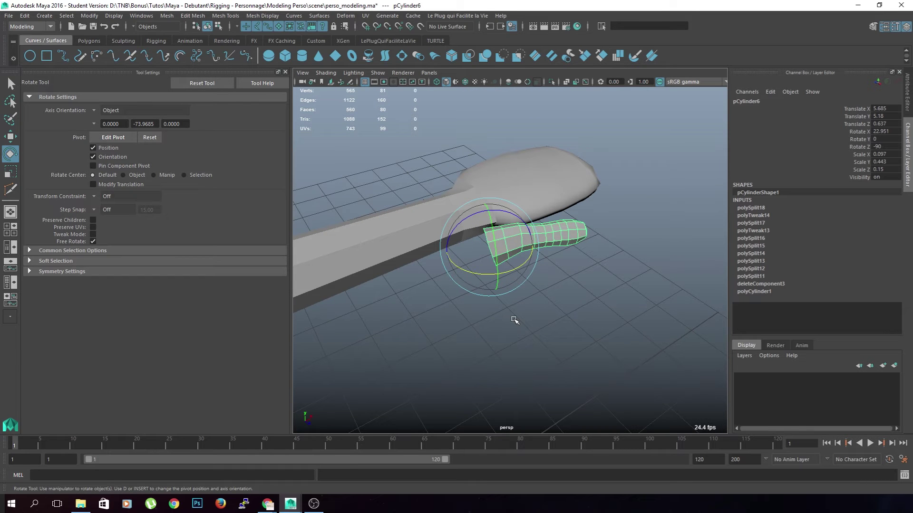
Set the finger's Rotate X to 45 degrees.
double_click(885, 131)
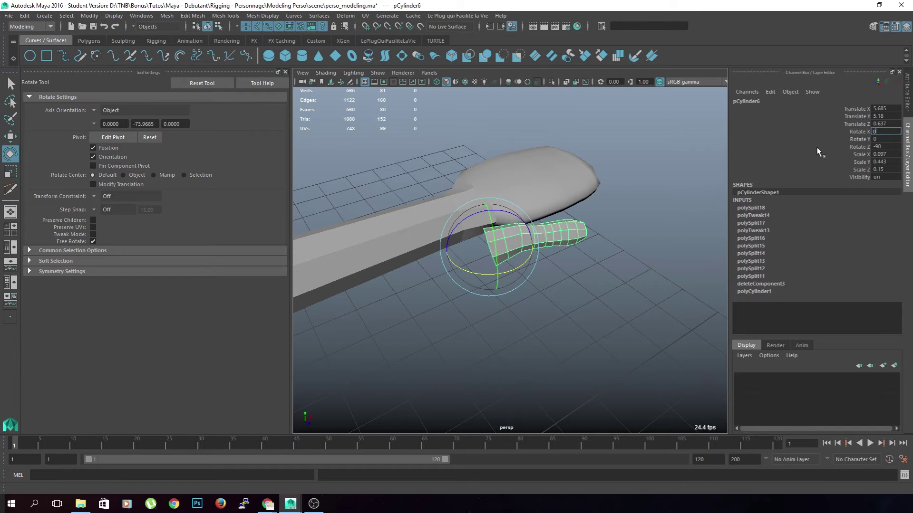
type("0")
key("Return")
Undo the finger's last rotation and move, and try rotating it in 15-degree snapped steps.
left_click_drag(539, 274, 558, 299, "alt")
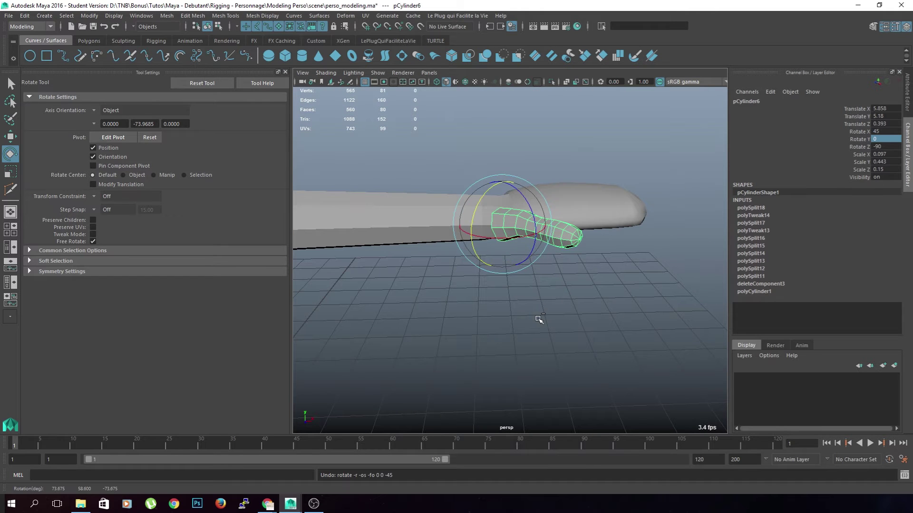
key("ctrl+z")
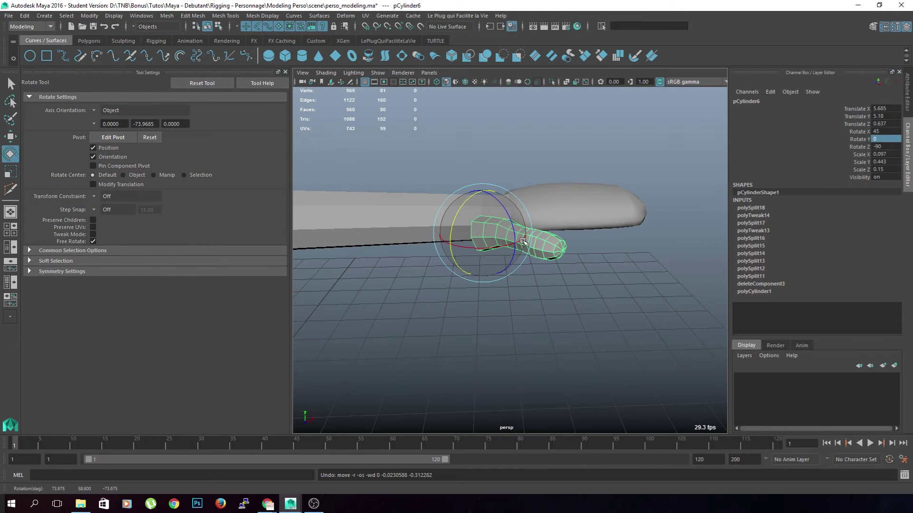
key("ctrl+z")
key("j")
left_click_drag(481, 287, 478, 296)
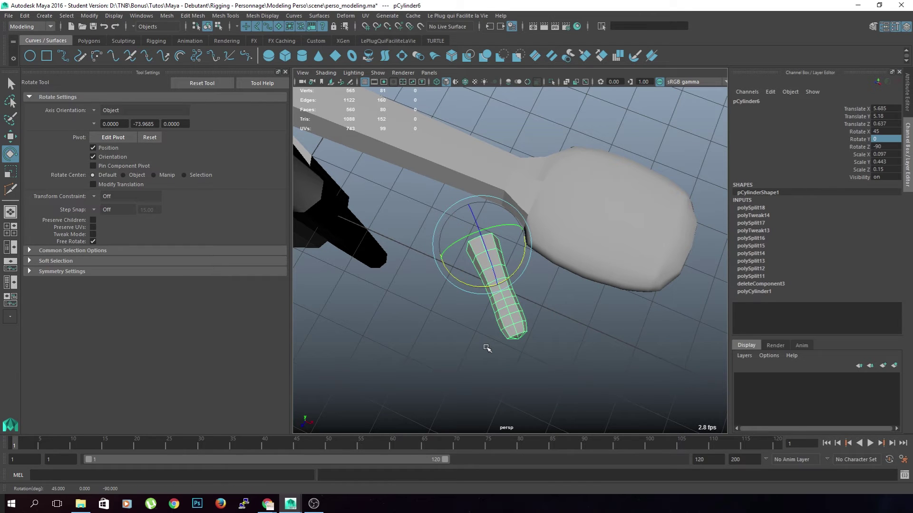
Move the finger in toward the wrist to about Translate X 5.731 and Translate Z 0.361.
key("w")
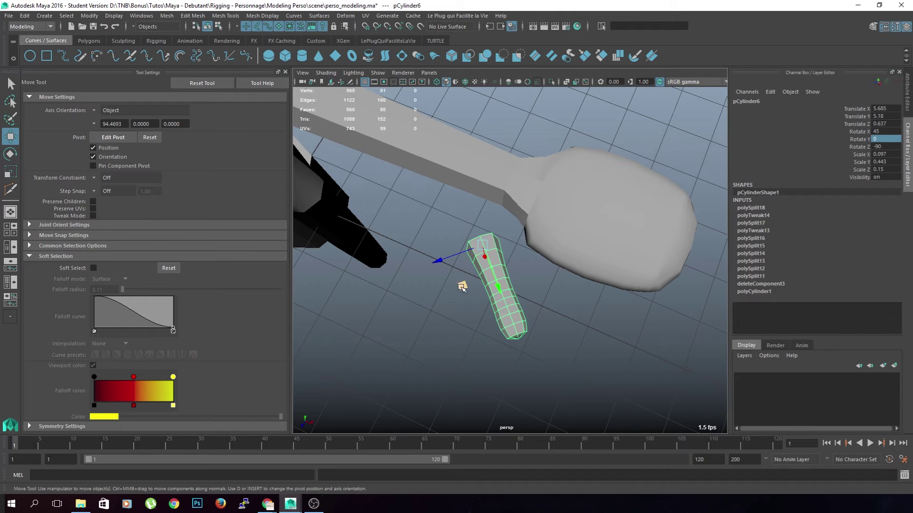
left_click_drag(462, 285, 480, 259)
key("r")
left_click_drag(489, 306, 519, 318, "alt")
Rotate the finger to about 73.7, 58.6 and -73.7 degrees, and move it against the wrist to about 5.832, 5.108, 0.251.
key("e")
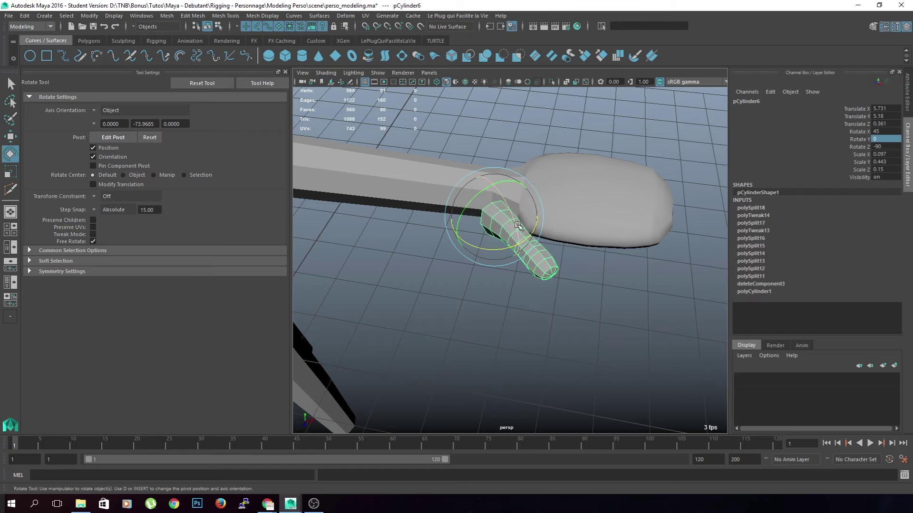
mouse_move(503, 227)
left_mouse_down()
mouse_move(517, 238)
mouse_move(500, 219)
mouse_move(485, 227)
mouse_move(493, 220)
left_mouse_up()
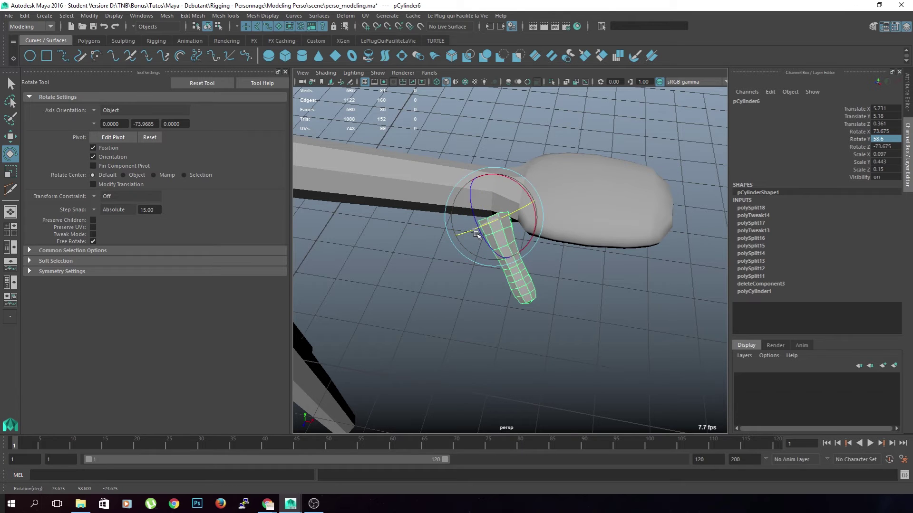
left_click_drag(478, 301, 419, 280, "alt")
key("w")
left_click_drag(577, 248, 592, 252)
left_click_drag(667, 310, 445, 289, "alt")
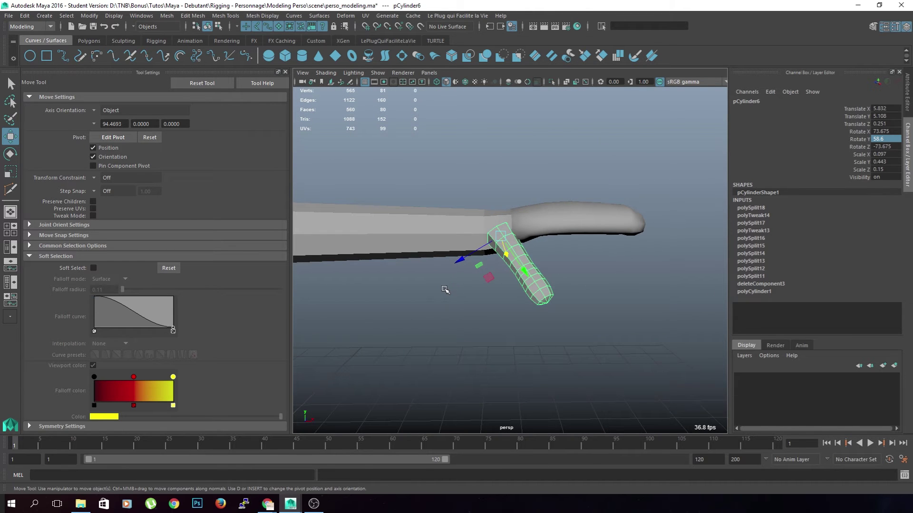
Try rotating the thumb to about 65.1 degrees on Rotate X.
key("e")
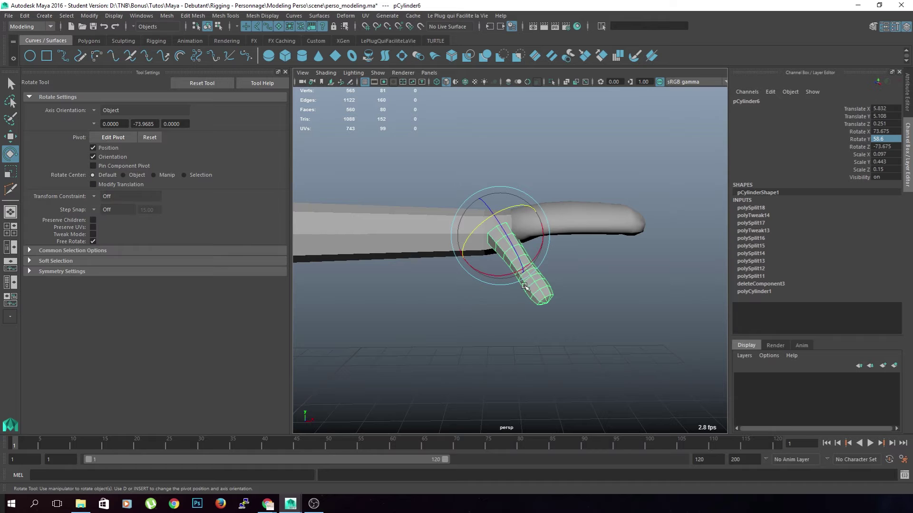
left_click_drag(501, 276, 500, 275)
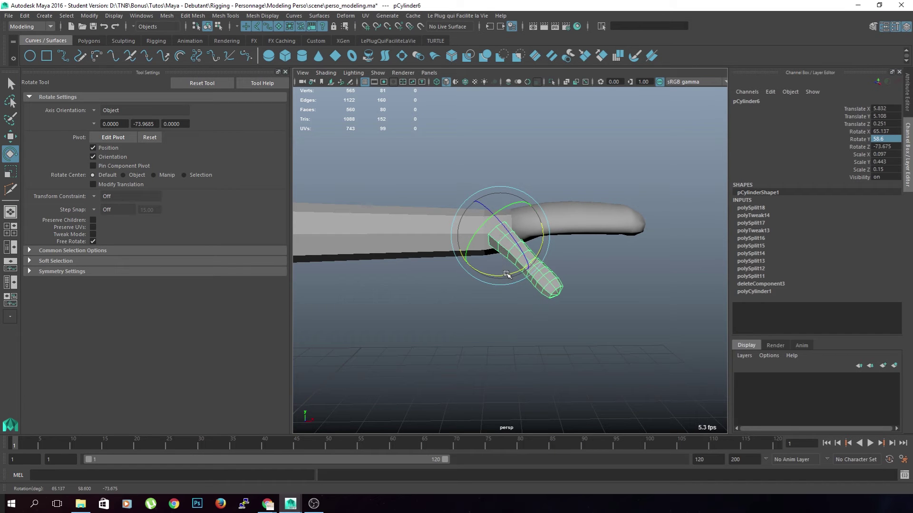
left_click_drag(512, 284, 487, 280, "alt")
left_click(539, 338)
middle_click_drag(450, 285, 476, 305, "alt")
Try twisting the thumb about its length to about 106.5, 58.6 and -35.6 degrees, and undo the twist.
left_click(507, 237)
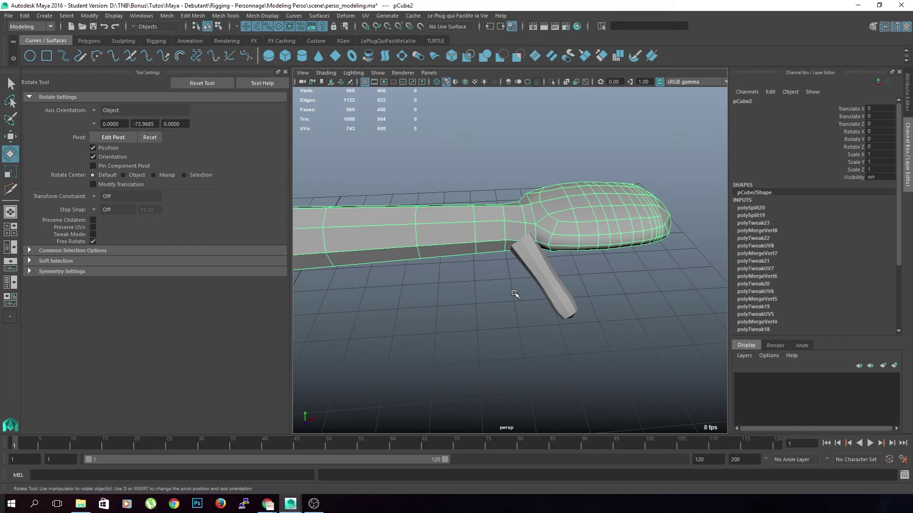
scroll(515, 294, "up", 3)
left_click(541, 285)
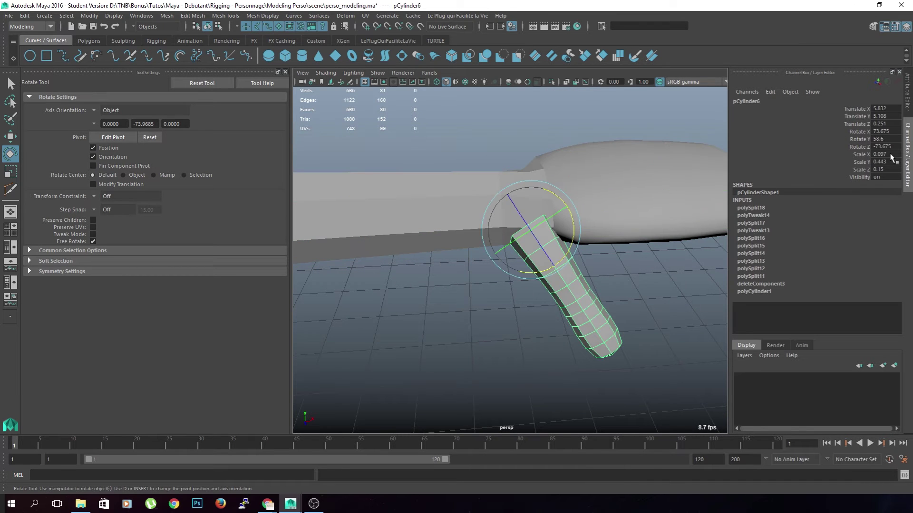
left_click(543, 341)
left_click(575, 330)
left_click(604, 375)
left_click(544, 253)
left_click_drag(556, 236, 535, 225)
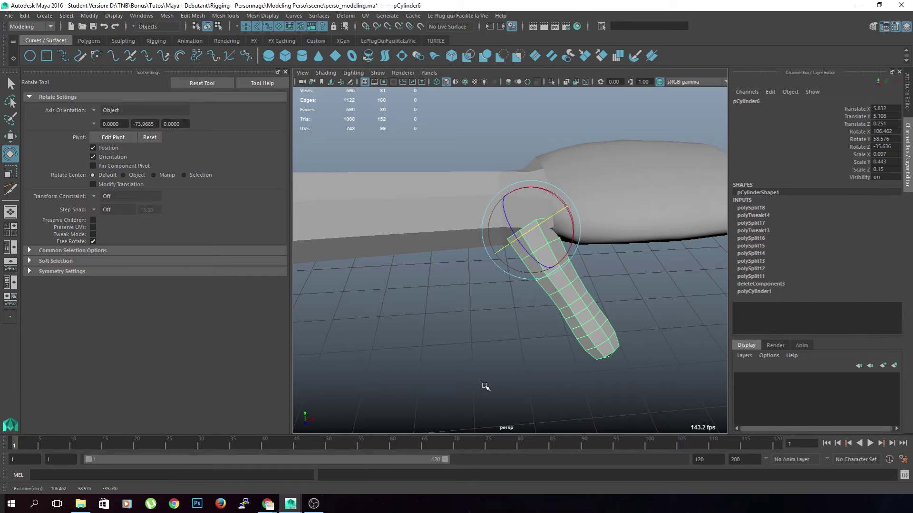
key("ctrl+z")
Examine the thumb's placement against the wrist and palm from several angles.
left_click(493, 373)
left_click_drag(493, 372, 544, 328, "alt")
left_click(552, 297)
left_click_drag(552, 298, 536, 349, "alt")
left_click(468, 371)
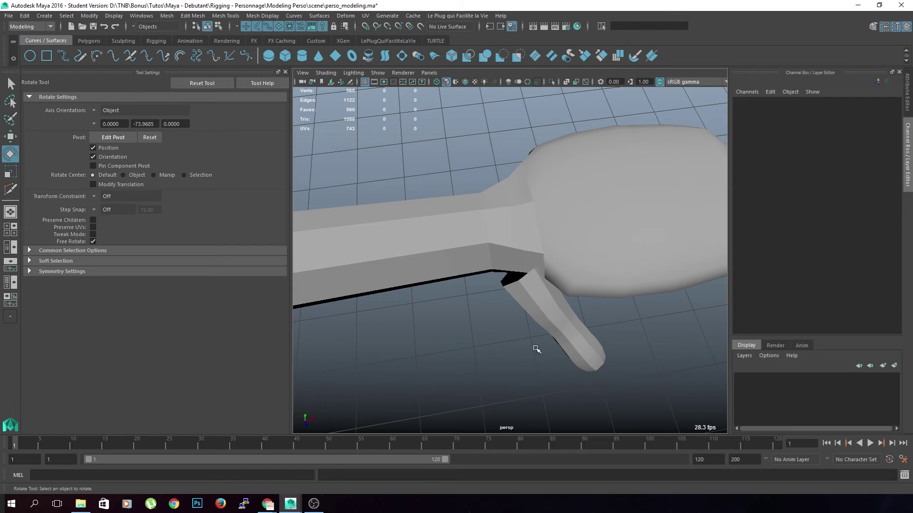
left_click(586, 299)
left_click_drag(586, 299, 618, 349, "alt")
In the top view, move the thumb along the palm to about Translate X 5.966 and Translate Z 0.314.
left_click(534, 260)
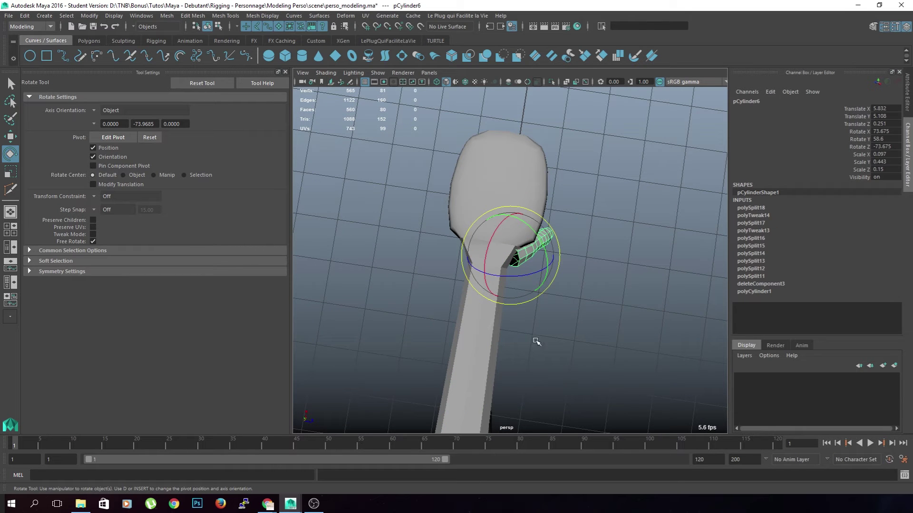
key("w")
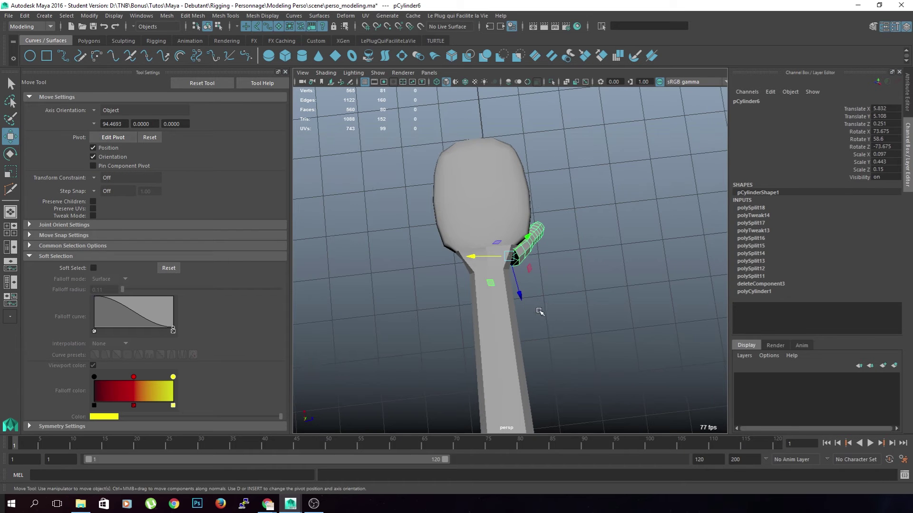
key("space")
key("space")
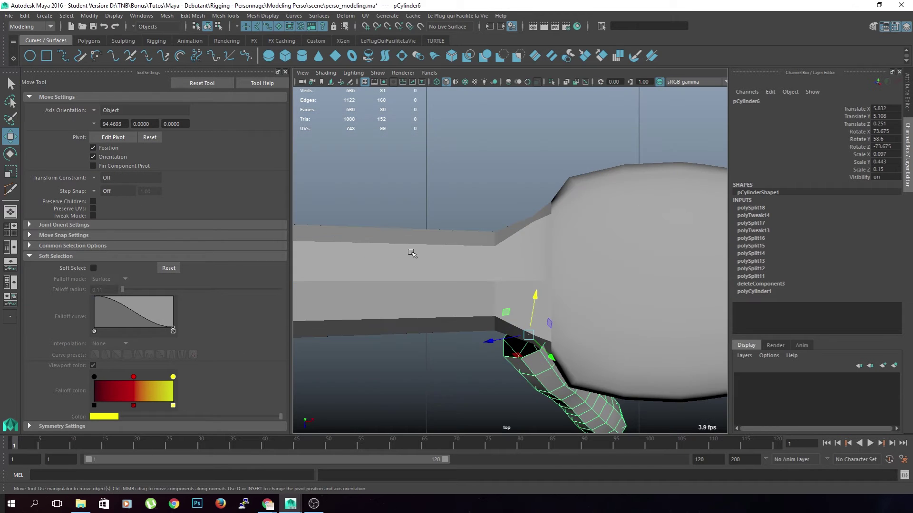
left_click_drag(527, 334, 550, 362)
scroll(577, 359, "down", 6)
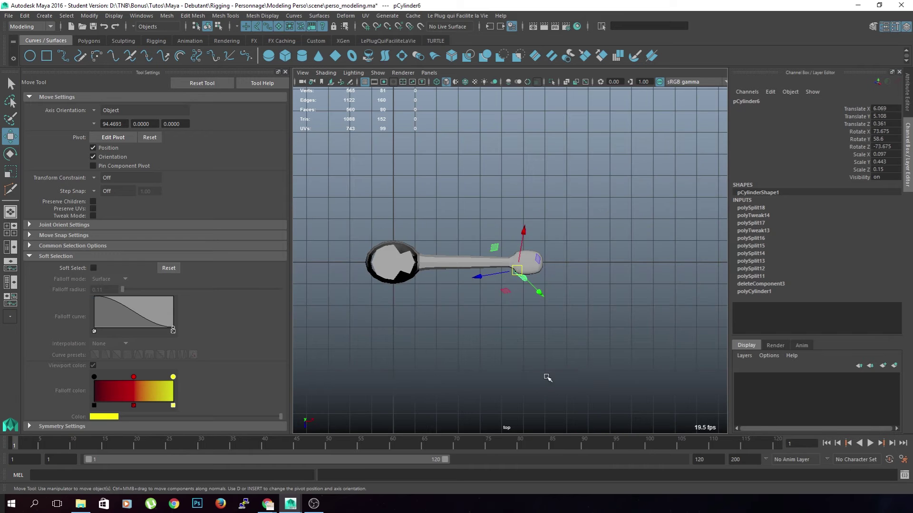
scroll(542, 374, "up", 2)
left_click_drag(523, 284, 520, 281)
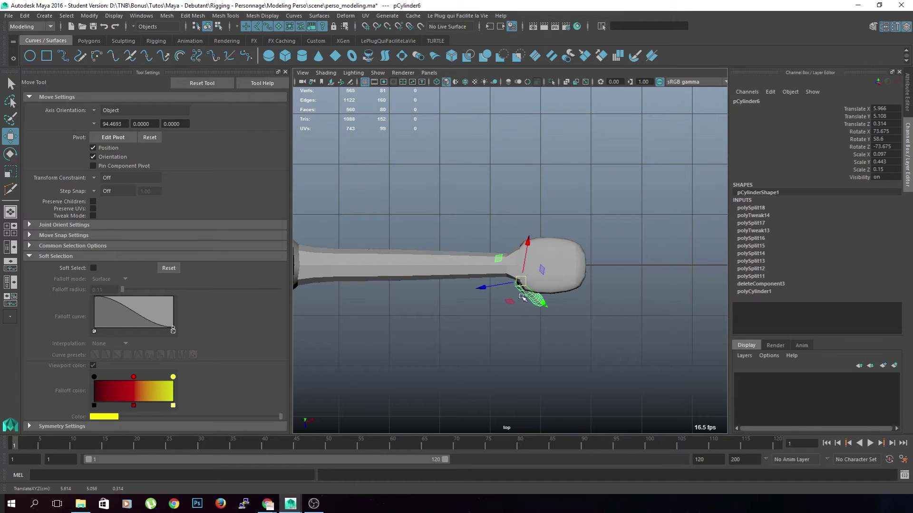
key("space")
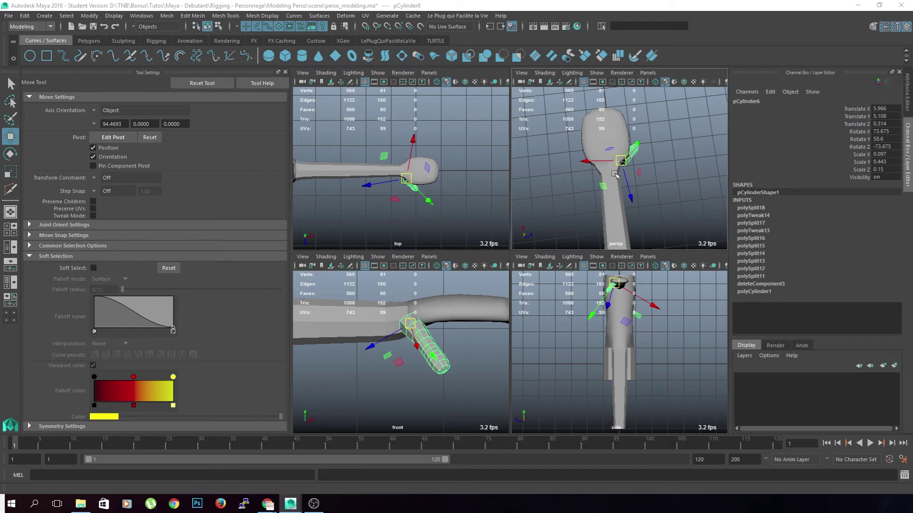
In the perspective view, move the thumb clear of the palm's side to about 5.987, 5.116, 0.57.
key("space")
left_click_drag(571, 237, 604, 224, "alt")
left_click_drag(526, 303, 573, 278, "alt")
left_click_drag(573, 281, 534, 339, "alt")
left_click(535, 336)
Delete the four faces on the side of the palm beside the wrist to open a hole facing the thumb.
left_click(556, 198)
right_click_drag(571, 222, 570, 243)
left_click_drag(557, 306, 516, 337, "alt")
left_click(557, 261)
left_click(552, 283, "shift")
left_click(533, 288, "shift")
left_click(526, 274, "shift")
left_click(516, 335)
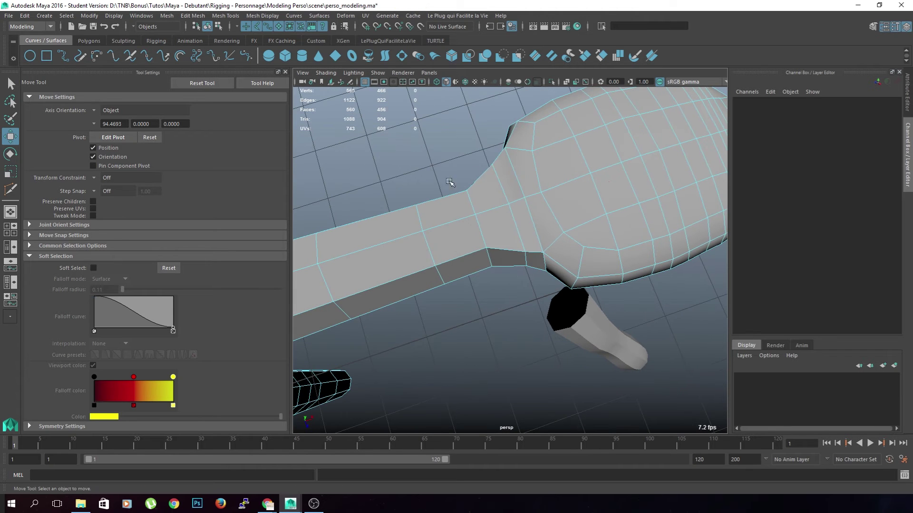
left_click_drag(527, 279, 526, 249, "alt")
left_click(526, 249)
left_click(568, 245, "shift")
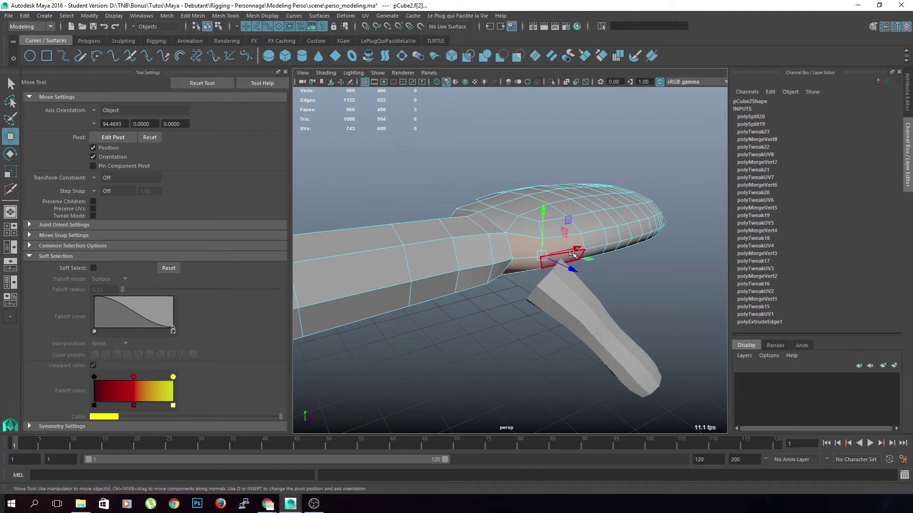
left_click_drag(469, 299, 483, 276, "alt")
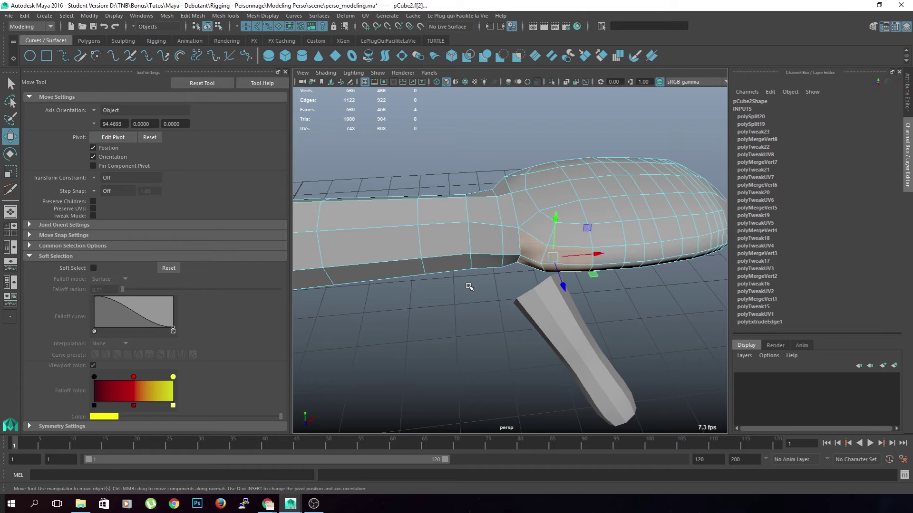
left_click_drag(484, 310, 542, 266, "alt")
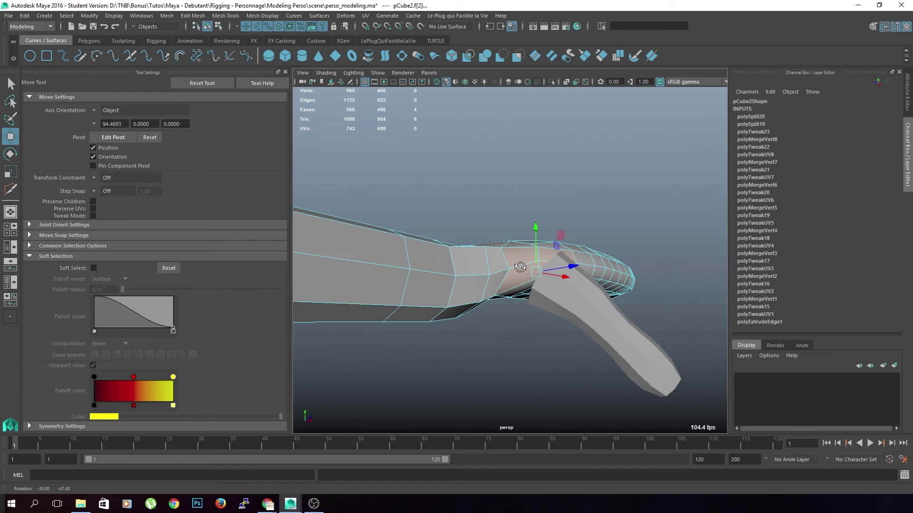
key("Delete")
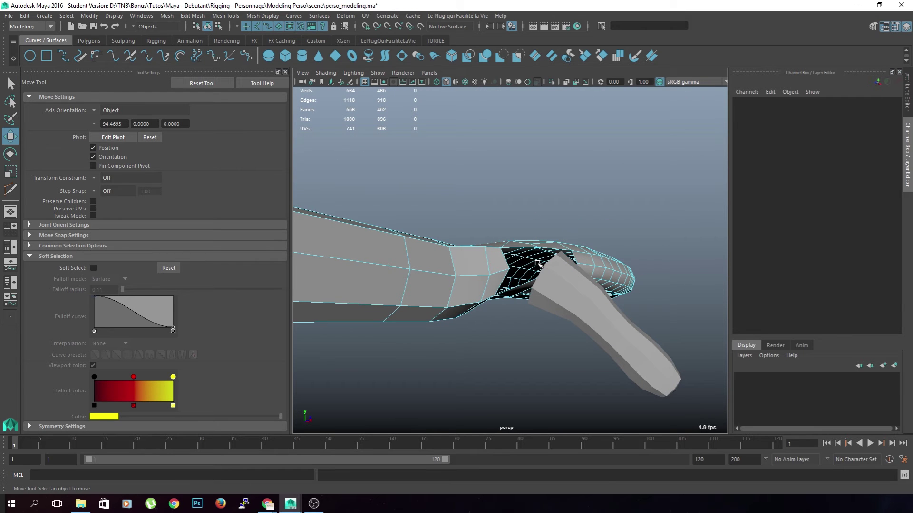
In the top view, move the thumb opposite the palm hole to about Translate X 6.08 and Translate Z 0.601.
left_click_drag(511, 322, 464, 370, "alt")
left_click(573, 336)
middle_click_drag(502, 327, 431, 331, "alt")
left_click_drag(398, 345, 477, 322, "alt")
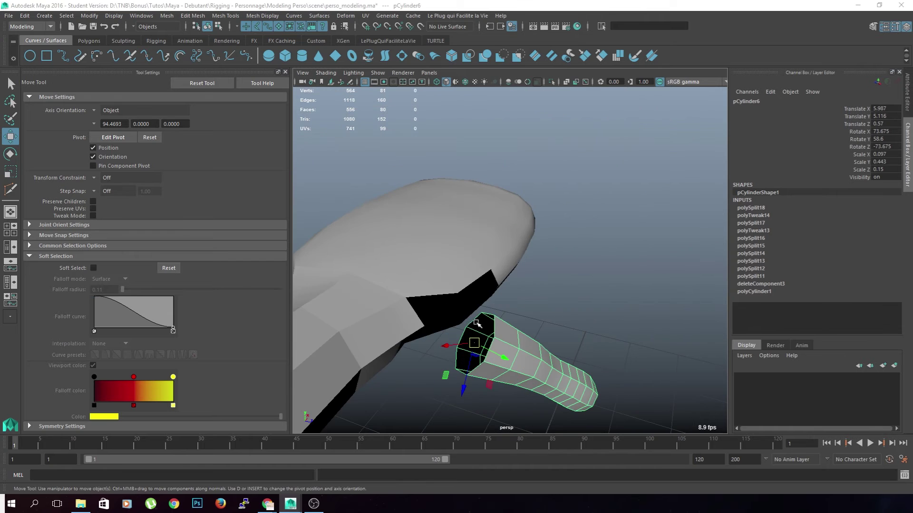
key("space")
key("space")
left_click_drag(533, 314, 544, 319)
key("space")
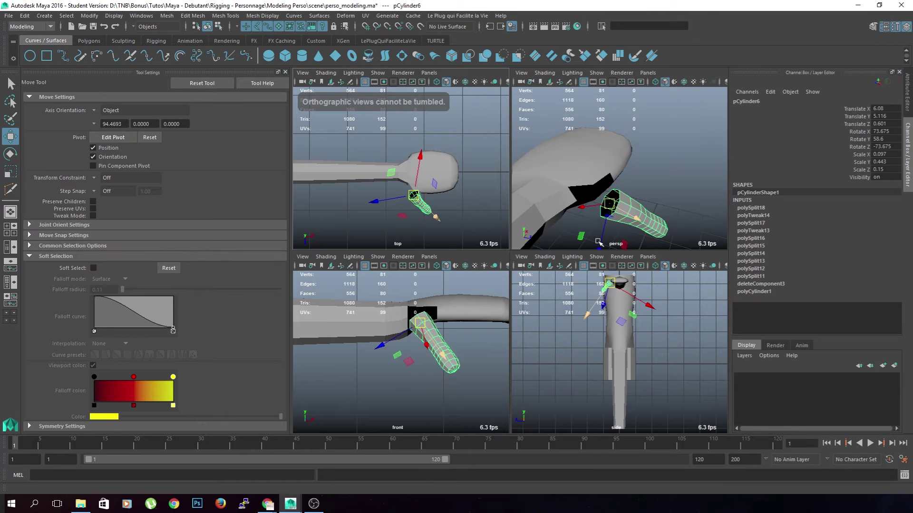
In the perspective view, nudge the thumb closer to the palm hole, to about 6.072, 5.103, 0.565.
key("space")
scroll(597, 218, "up", 3)
left_click_drag(523, 265, 467, 273, "alt")
left_click(454, 273)
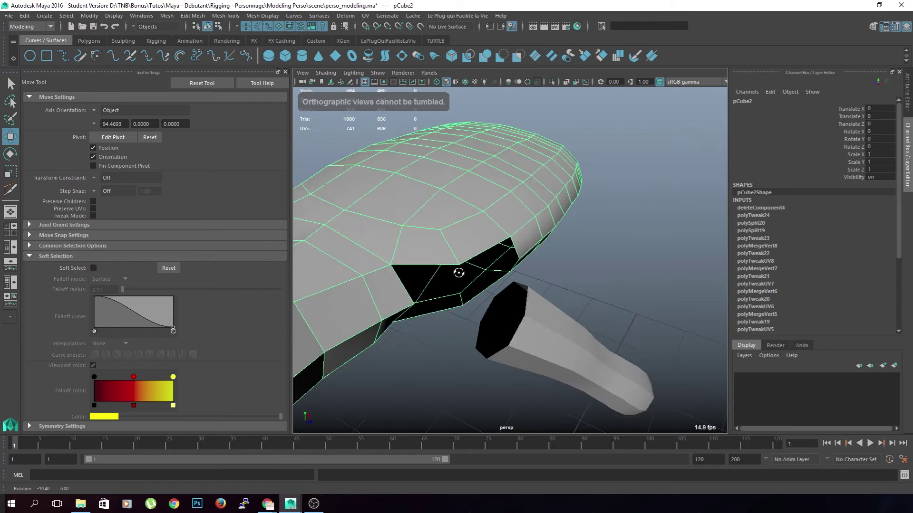
left_click(570, 362)
left_click_drag(571, 363, 554, 332, "alt")
left_click_drag(543, 286, 532, 289)
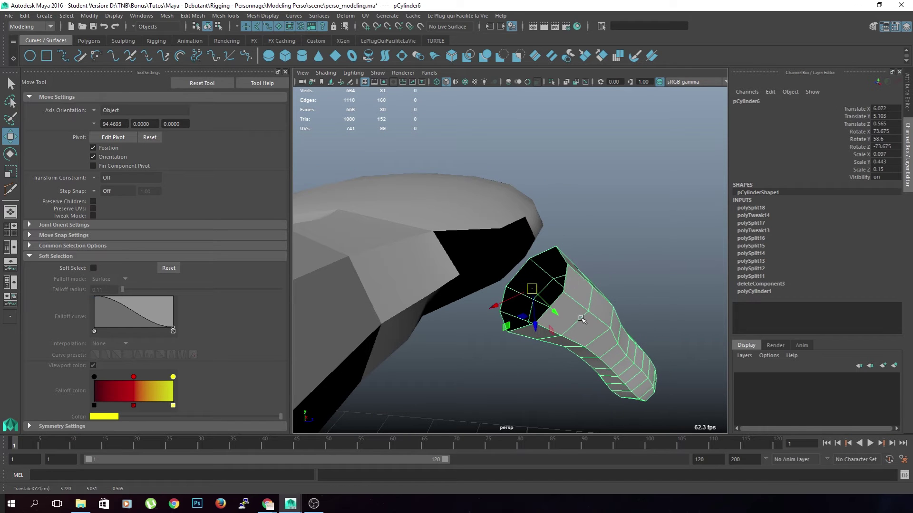
Combine the thumb and the arm-and-hand mesh into a single object.
left_click(501, 230)
left_click(91, 16)
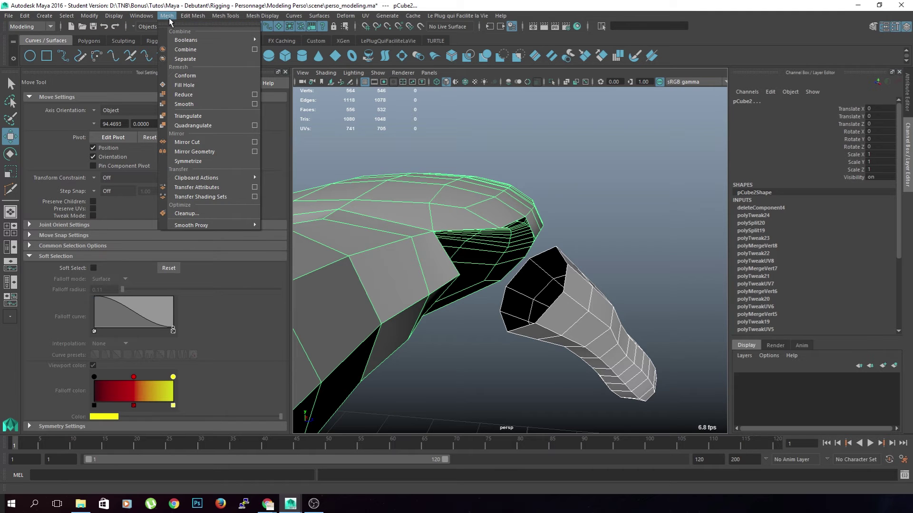
left_click(186, 50)
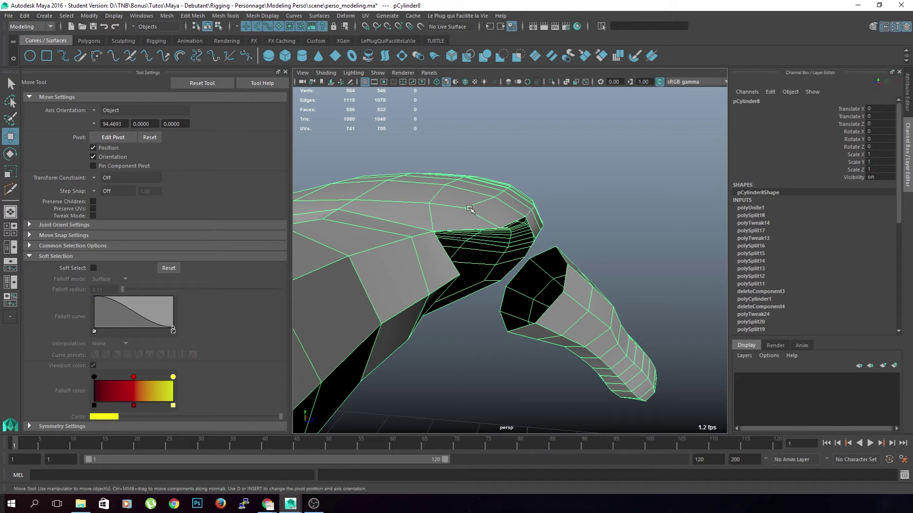
Delete the construction history of the combined mesh.
left_click(81, 17)
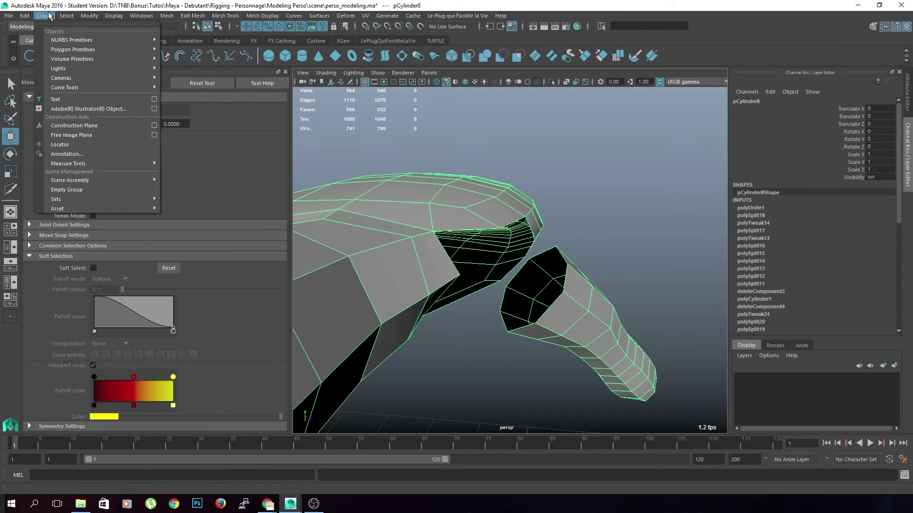
mouse_move(28, 17)
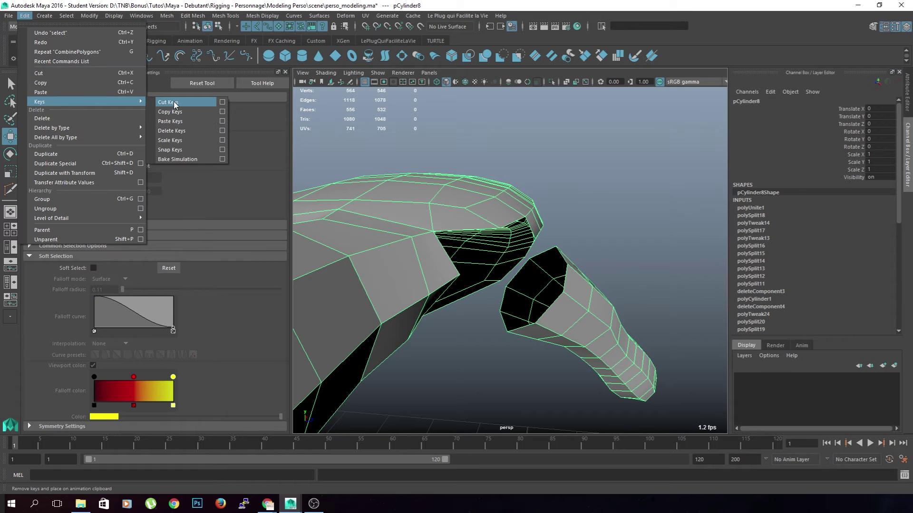
mouse_move(84, 128)
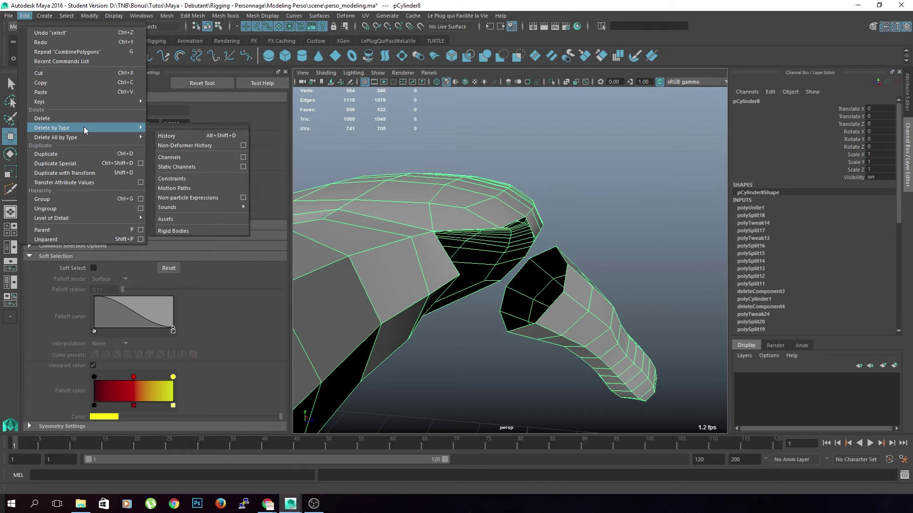
left_click(183, 135)
Extrude the border edge loop of the thumb's open base about 0.141 toward the palm hole.
right_click_drag(551, 230, 551, 207)
double_click(543, 252)
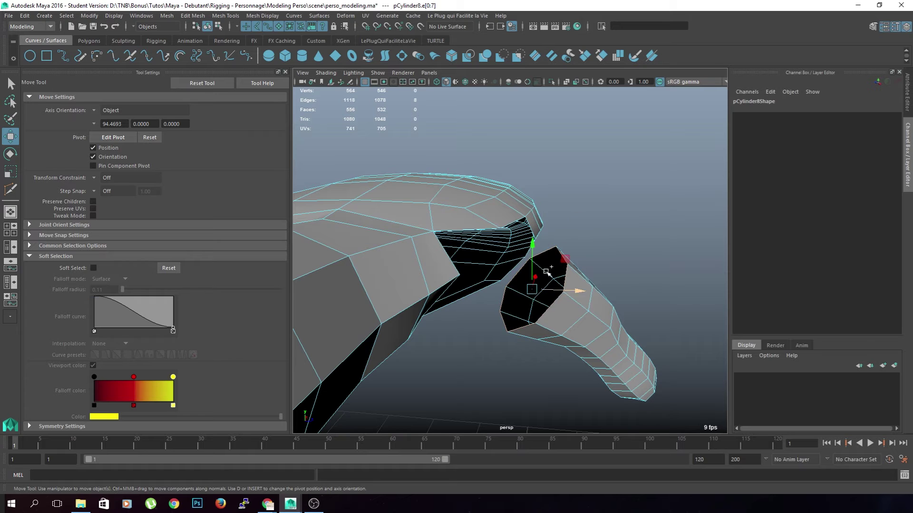
key("ctrl+e")
left_click_drag(532, 276, 571, 285, "alt")
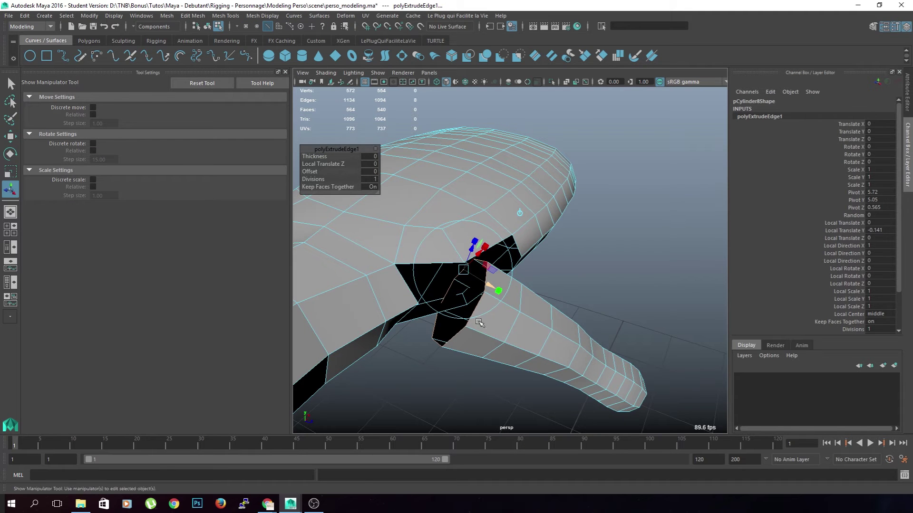
Weld the extruded border vertices of the thumb's base onto the palm hole's border vertices with the Target Weld Tool.
left_click(584, 291)
mouse_move(460, 285)
left_mouse_down("alt")
mouse_move(434, 321)
mouse_move(395, 326)
mouse_move(470, 330)
mouse_move(463, 298)
left_mouse_up("alt")
right_click_drag(561, 229, 515, 232)
right_click_drag(520, 309, 515, 220, "shift")
left_click_drag(516, 220, 474, 304, "alt")
scroll(387, 279, "down", 5)
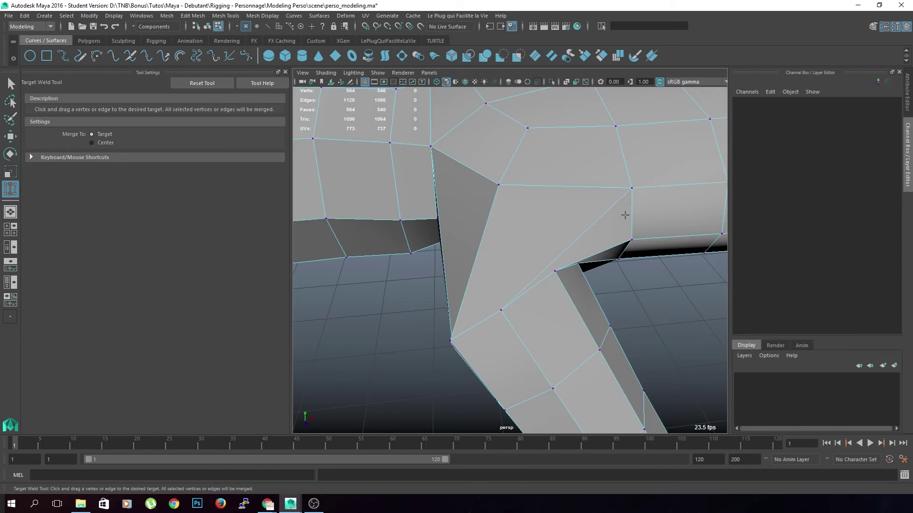
Examine the edges around the new junction between the thumb and the palm from several angles.
scroll(624, 215, "down", 2)
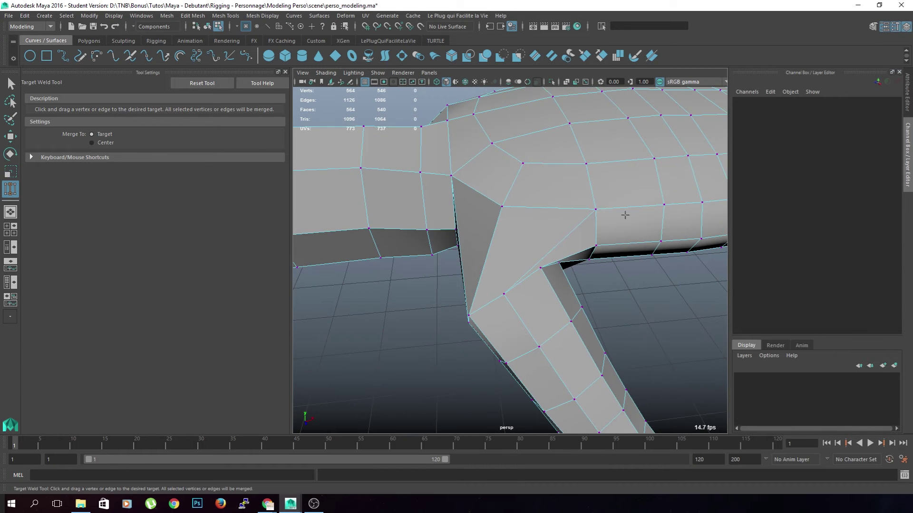
key("f")
middle_click_drag(582, 182, 478, 240, "alt")
scroll(525, 149, "up", 5)
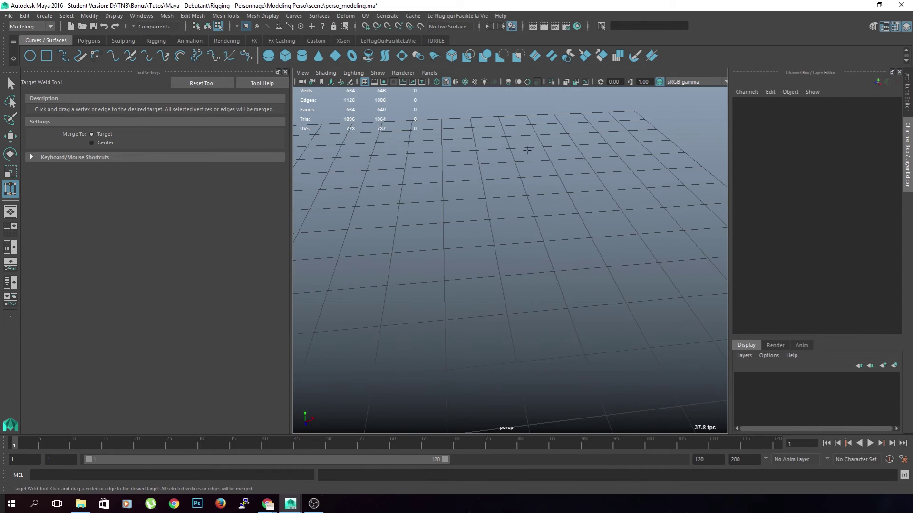
middle_click_drag(525, 149, 516, 294, "alt")
middle_click_drag(481, 241, 518, 287, "alt")
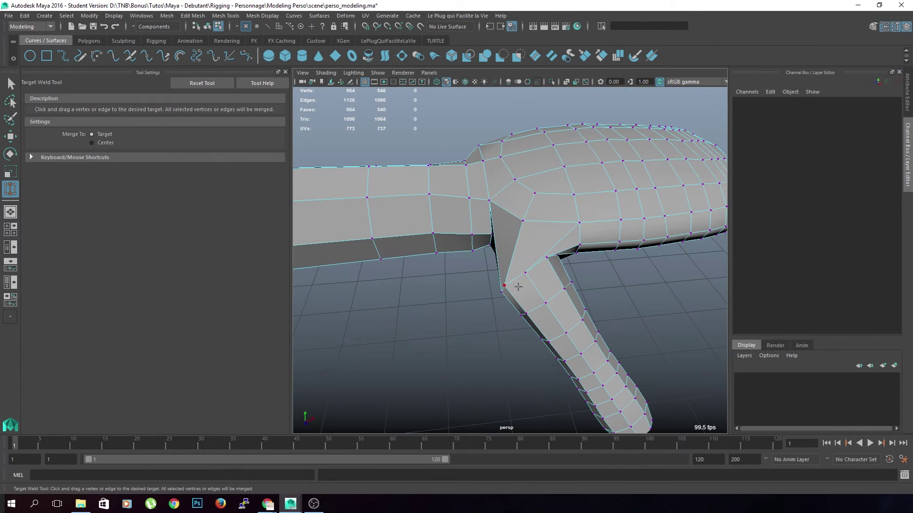
key("q")
right_click_drag(527, 233, 538, 209)
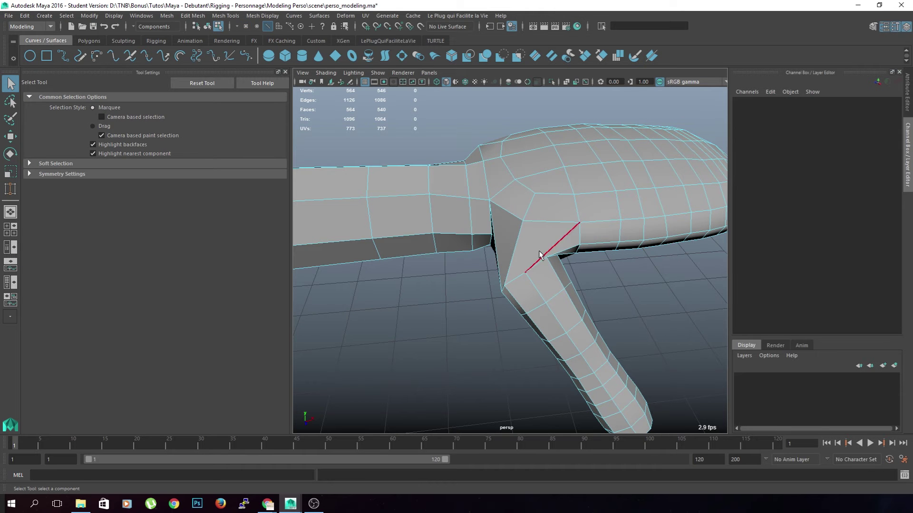
left_click(540, 266)
left_click_drag(540, 266, 576, 263, "alt")
left_click(562, 270)
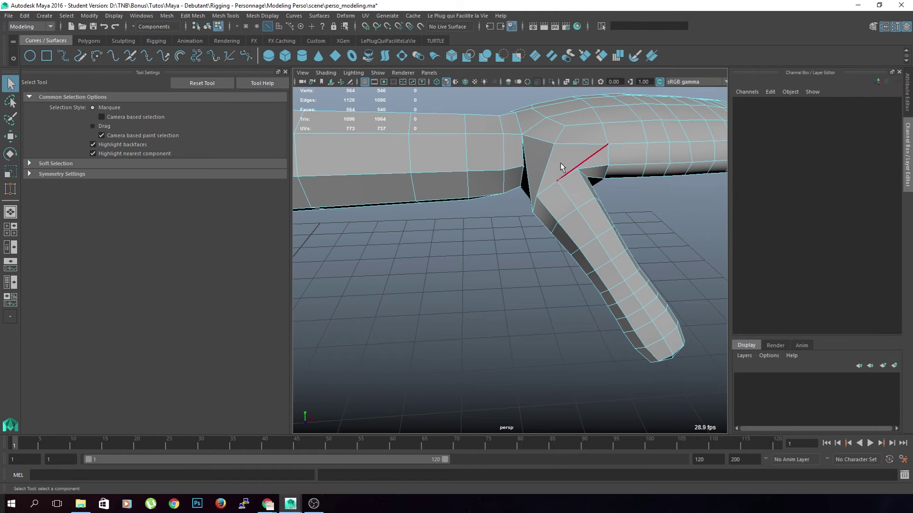
right_click(550, 176)
left_click_drag(549, 215, 546, 227, "alt")
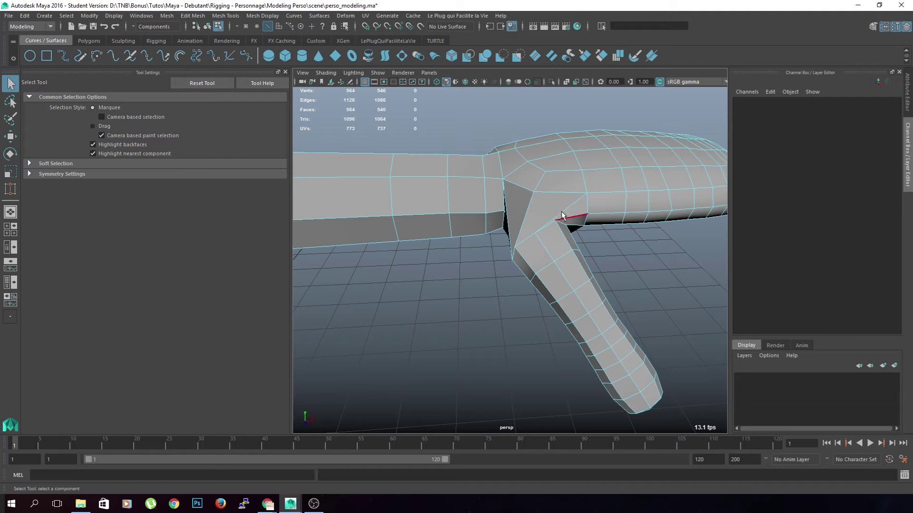
Activate the Sculpt Geometry Tool on the hand mesh and set its upper brush radius to 0.1439.
key("F8")
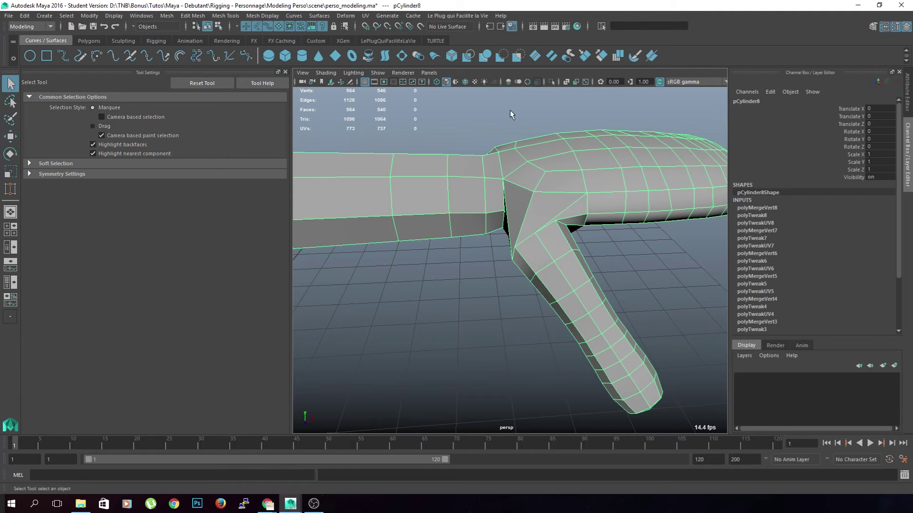
left_click(635, 56)
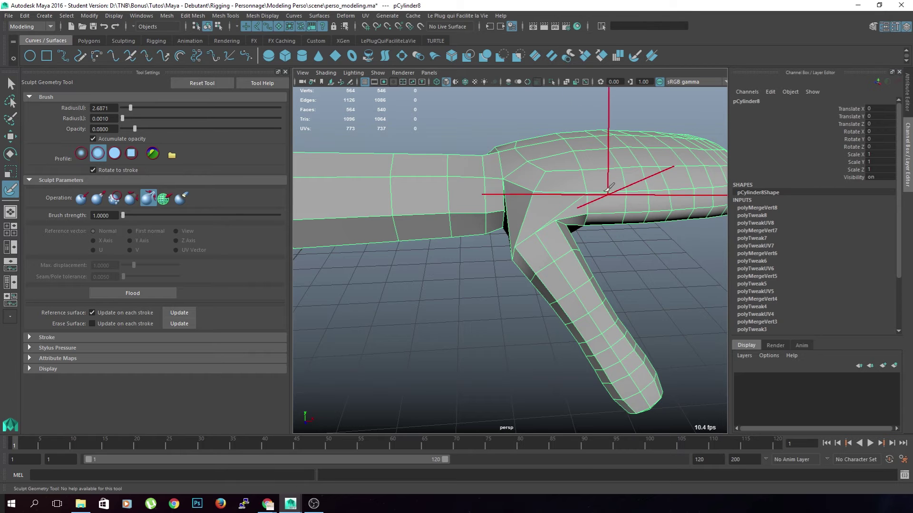
left_click(146, 199)
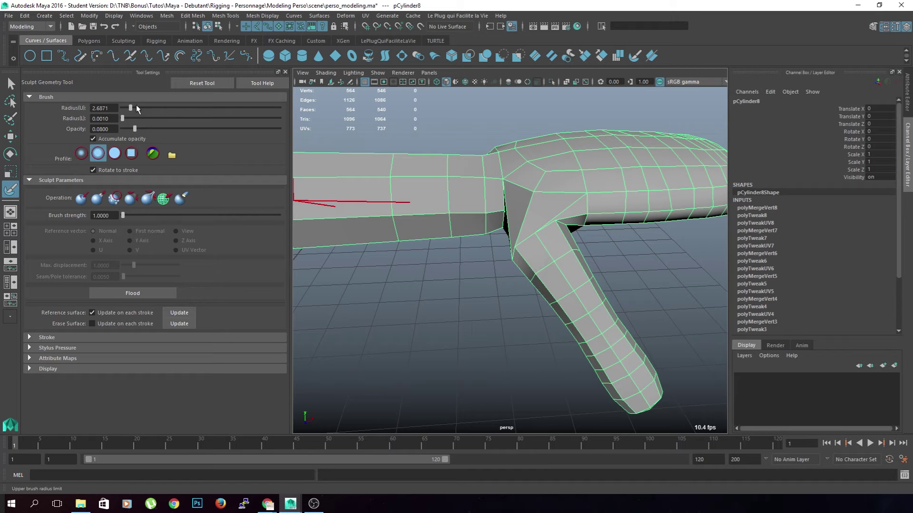
left_click_drag(128, 109, 125, 110)
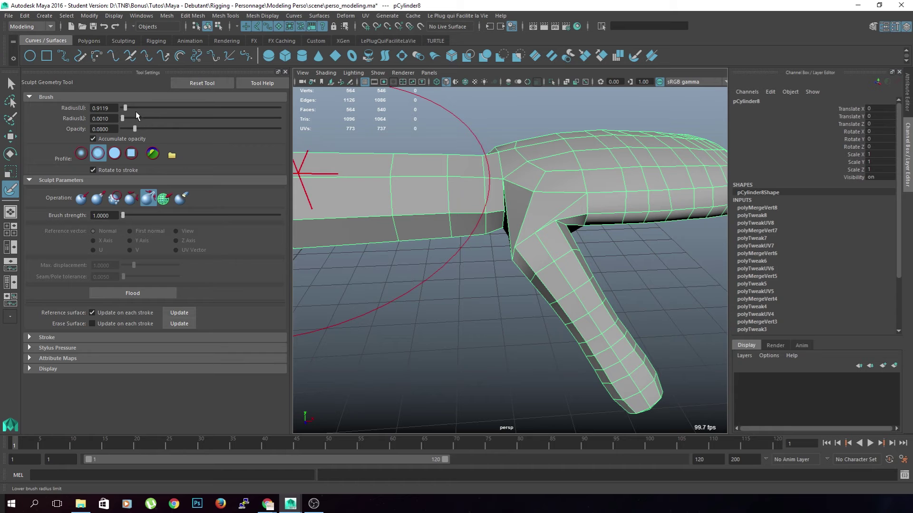
left_click_drag(466, 199, 472, 200)
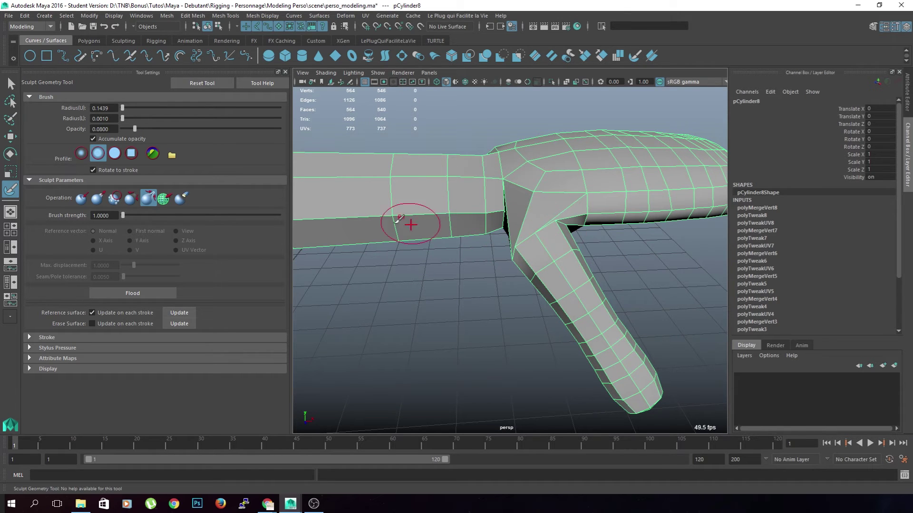
Change the sculpt operation and brush over the thumb's base to soften its transition into the palm.
left_click(133, 204)
mouse_move(519, 214)
left_mouse_down()
mouse_move(529, 230)
mouse_move(552, 215)
left_mouse_up()
middle_click_drag(552, 215, 486, 335, "alt")
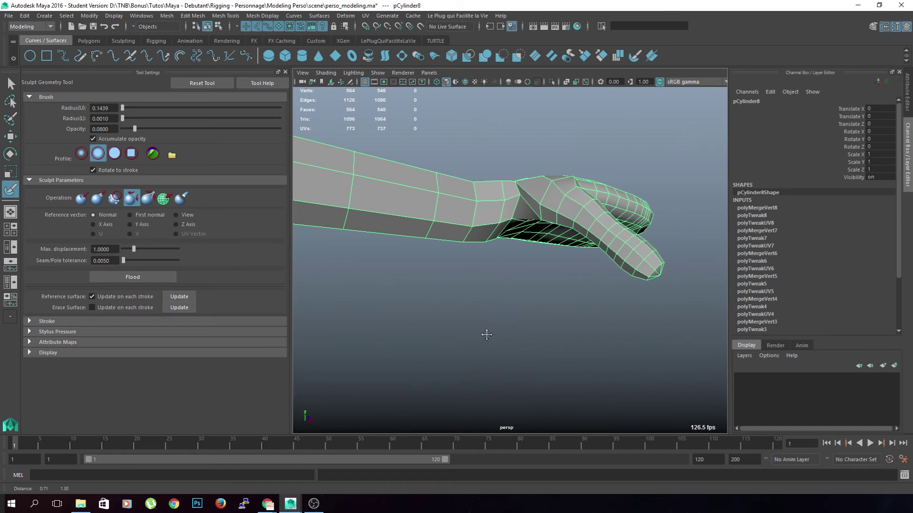
mouse_move(520, 202)
left_mouse_down("alt")
mouse_move(513, 289)
mouse_move(499, 138)
mouse_move(397, 156)
mouse_move(377, 197)
mouse_move(382, 215)
left_mouse_up("alt")
left_click_drag(367, 183, 436, 187, "alt")
mouse_move(473, 267)
left_mouse_down()
mouse_move(424, 285)
mouse_move(453, 255)
mouse_move(598, 310)
mouse_move(595, 294)
mouse_move(610, 291)
mouse_move(611, 318)
left_mouse_up()
key("q")
Select the thumb's faces from the tip down to near its base and move them slightly toward the fingers, to about 6.03, 4.84, 0.81.
scroll(530, 294, "up", 4)
middle_click_drag(531, 293, 512, 247, "alt")
right_click_drag(550, 230, 550, 300)
scroll(546, 294, "down", 5)
left_click_drag(553, 345, 534, 269, "alt")
middle_click_drag(528, 256, 545, 304, "alt")
scroll(545, 306, "up", 3)
left_click_drag(544, 310, 527, 292, "alt")
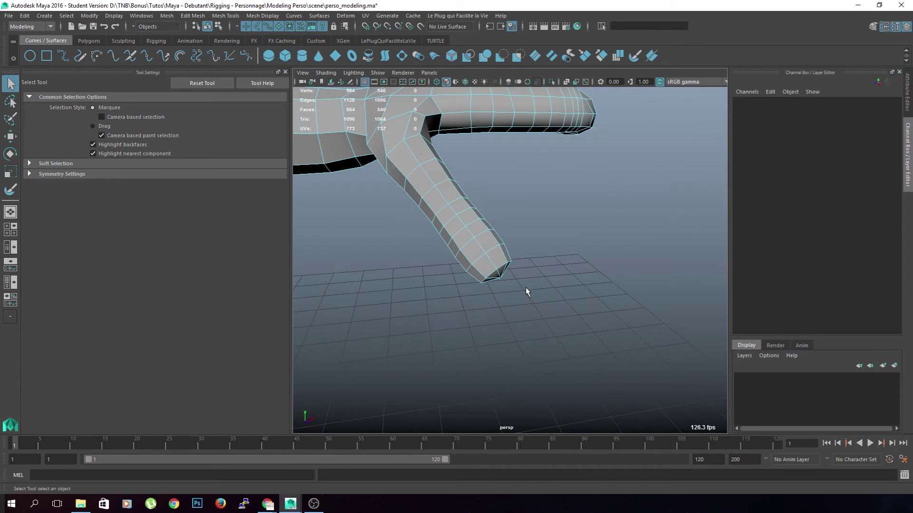
left_click(499, 262)
double_click(490, 267, "shift")
middle_click_drag(491, 303, 524, 317, "alt")
key("shift+period")
key("shift+period")
key("shift+period")
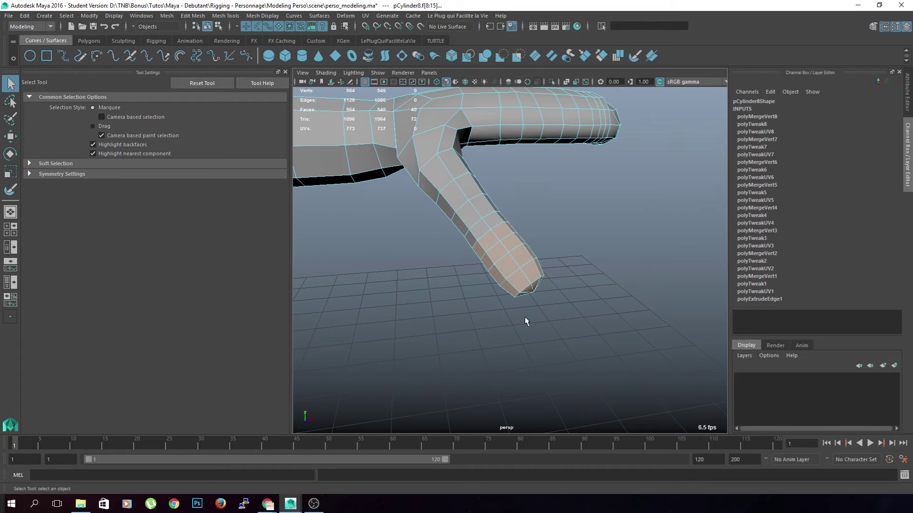
key("shift+period")
key("shift+period")
key("shift+period")
key("shift+period")
key("w")
left_click_drag(461, 305, 539, 295, "alt")
left_click_drag(518, 254, 538, 241)
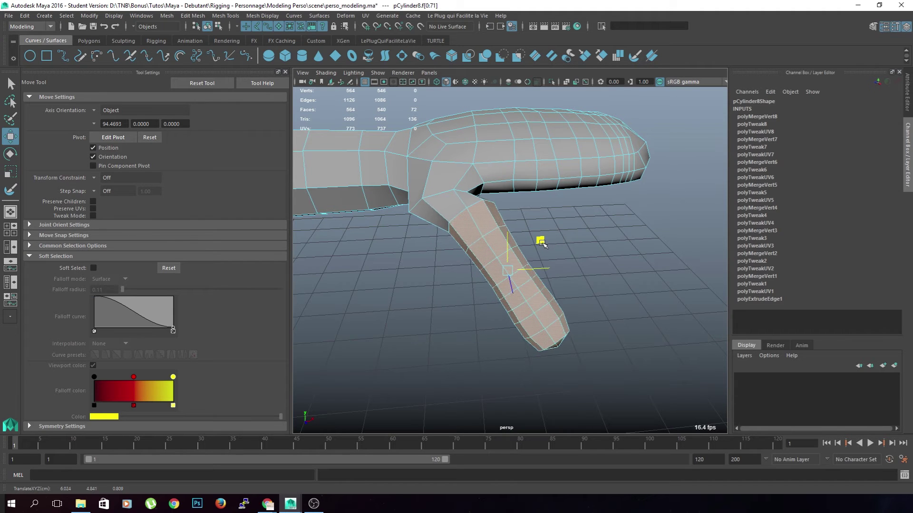
left_click(522, 229)
Select the edge loop at the thumb's base and move it to about 5.782, 5.086, 0.553.
right_click_drag(447, 200, 451, 174)
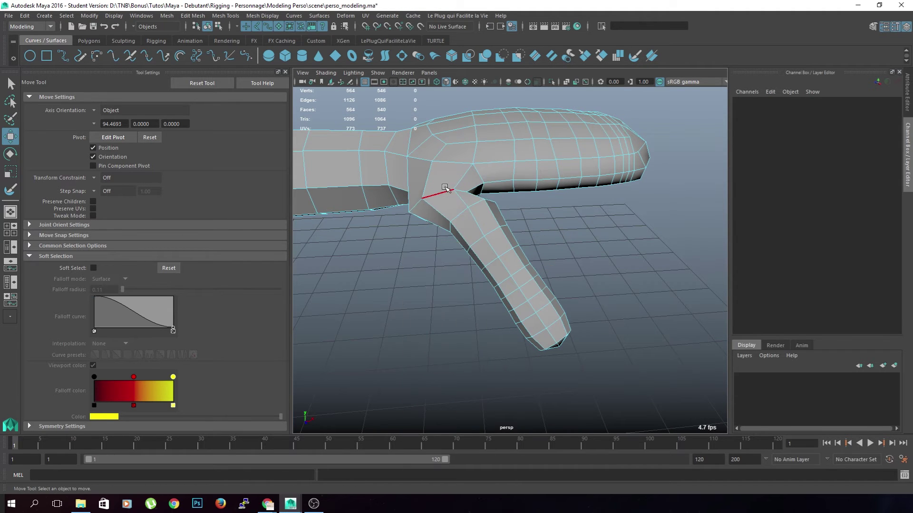
double_click(472, 242)
left_click_drag(474, 180, 483, 172)
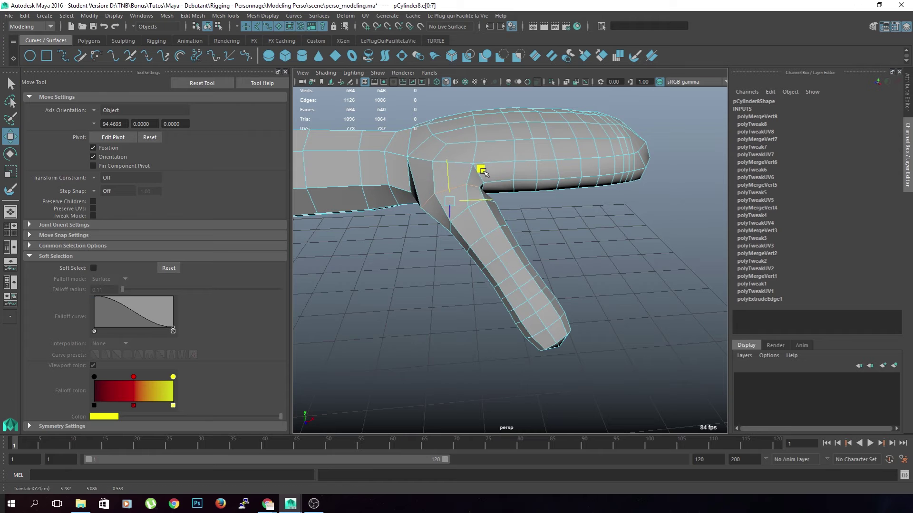
left_click_drag(533, 248, 503, 269, "alt")
left_click(502, 270)
Reposition the single vertex on the inner side of the thumb's base, beside the palm.
middle_click_drag(480, 269, 526, 288, "alt")
scroll(513, 257, "up", 5)
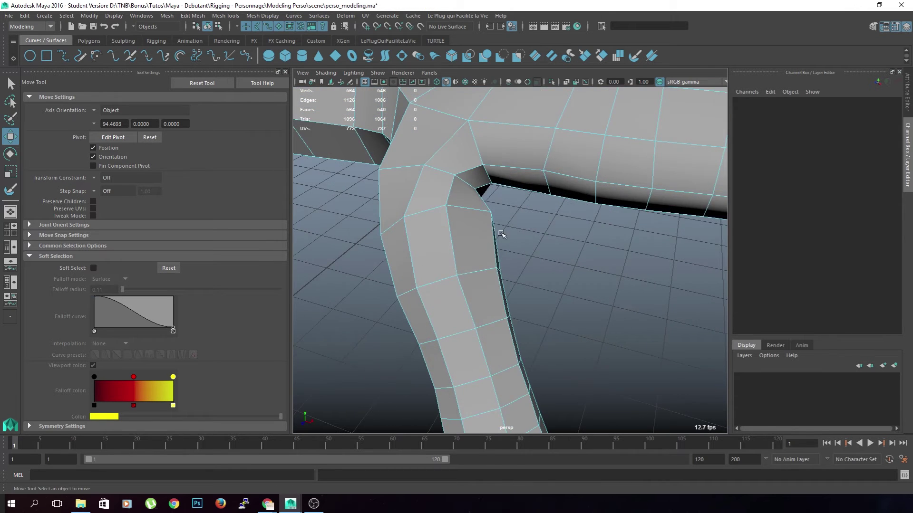
right_click_drag(462, 227, 459, 225)
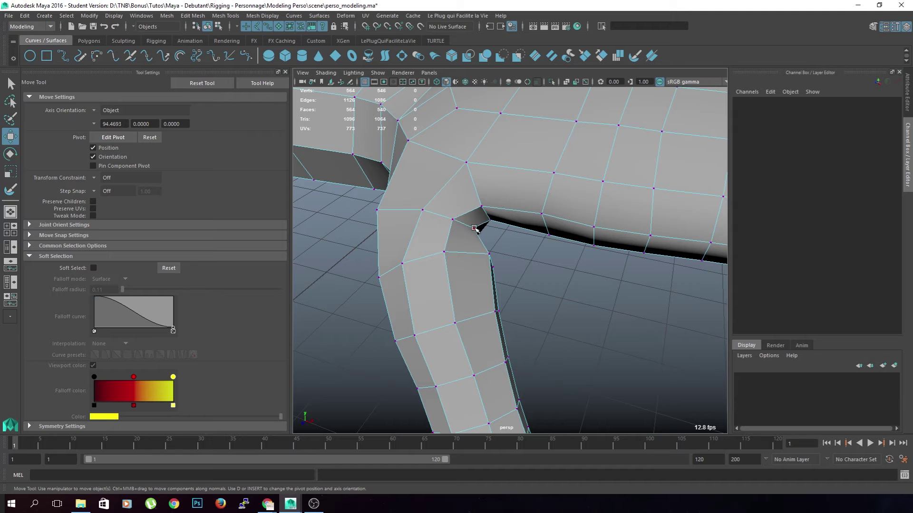
left_click(475, 230)
left_click_drag(475, 230, 460, 209)
left_click(511, 233)
Adjust the neighbouring vertices in the web between the thumb and the palm for a smoother curve.
left_click(492, 219)
left_click(457, 218)
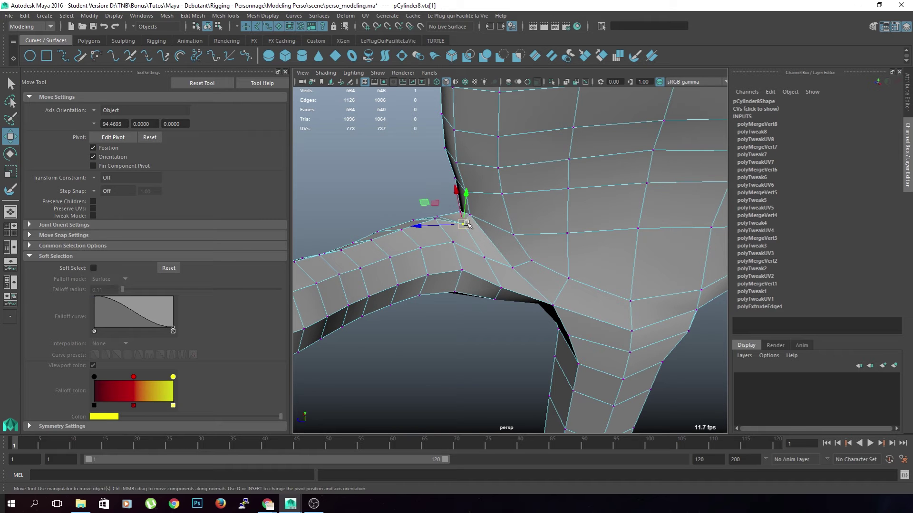
left_click_drag(517, 239, 494, 263, "alt")
left_click(535, 229)
left_click(591, 358)
left_click(509, 269)
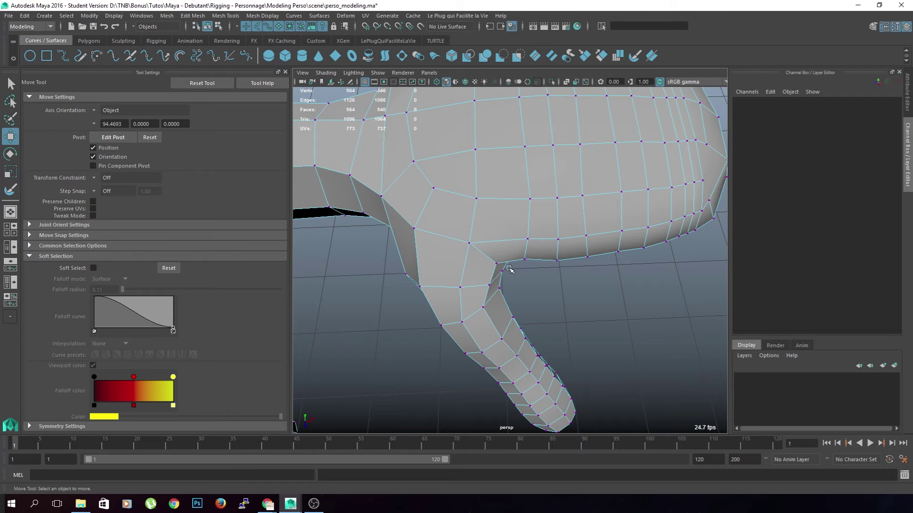
left_click_drag(515, 302, 528, 265, "alt")
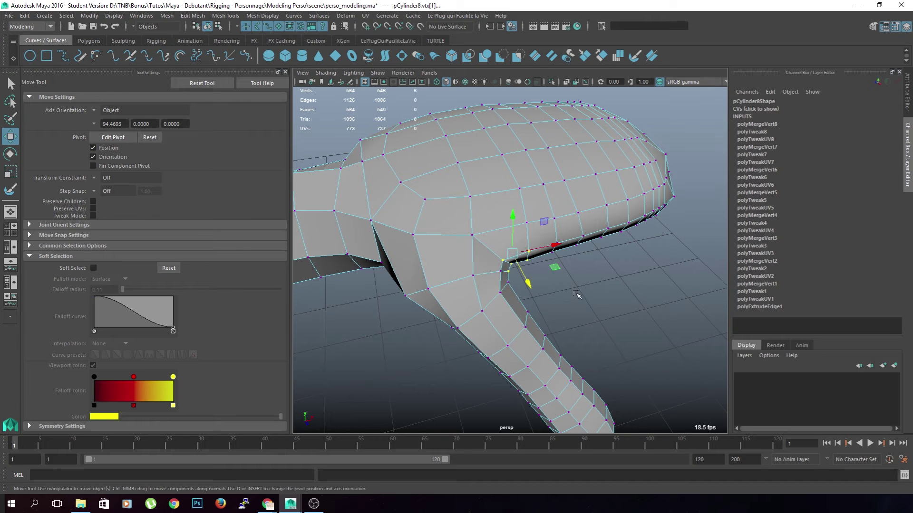
left_click(550, 307)
left_click(633, 57)
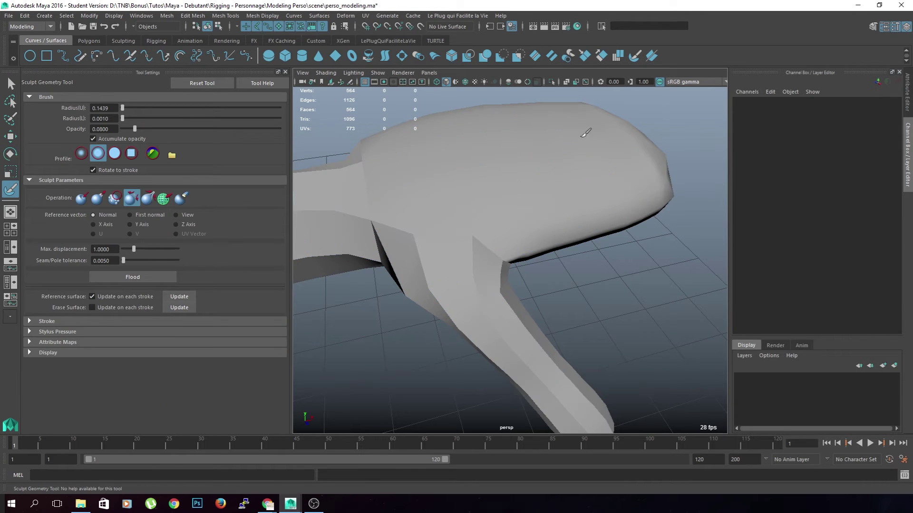
key("q")
left_click(564, 181)
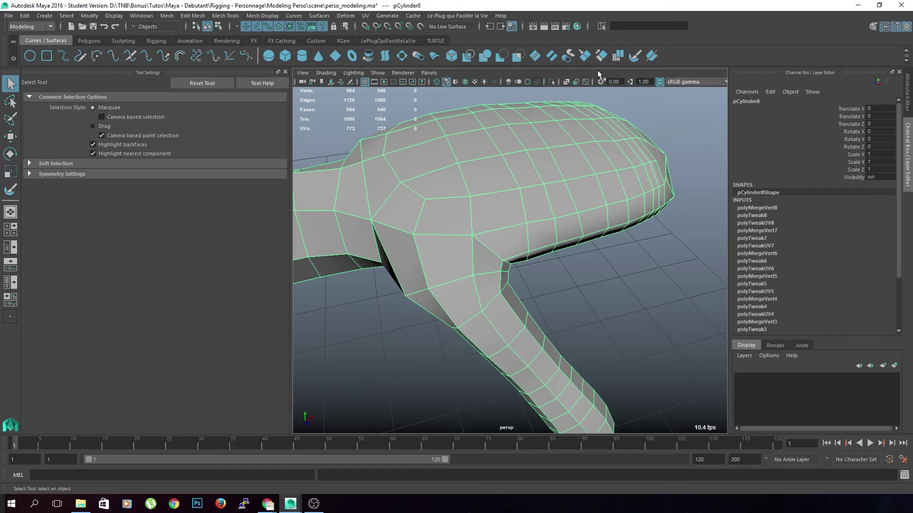
left_click(634, 56)
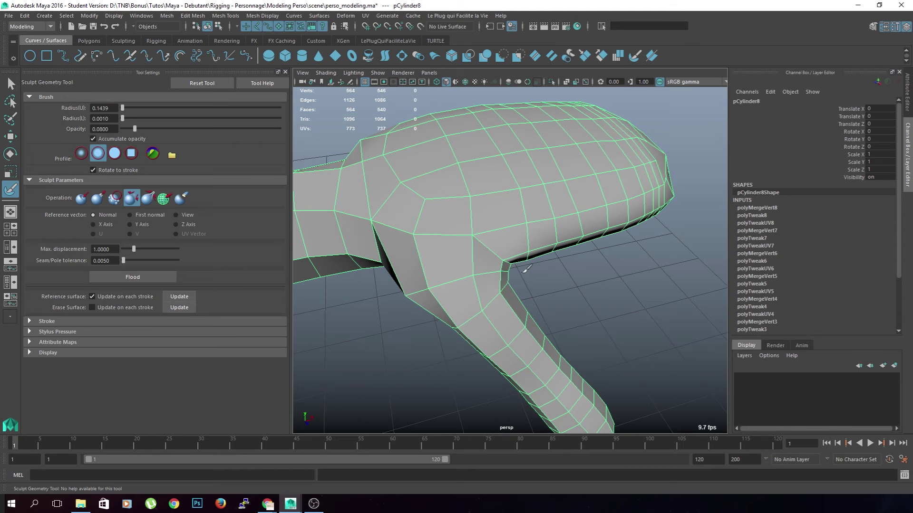
mouse_move(515, 257)
left_mouse_down("alt")
mouse_move(535, 249)
mouse_move(469, 261)
mouse_move(489, 267)
mouse_move(477, 260)
left_mouse_up("alt")
mouse_move(491, 263)
left_mouse_down("alt")
mouse_move(538, 274)
mouse_move(538, 285)
mouse_move(508, 272)
mouse_move(515, 280)
left_mouse_up("alt")
key("q")
left_click(581, 299)
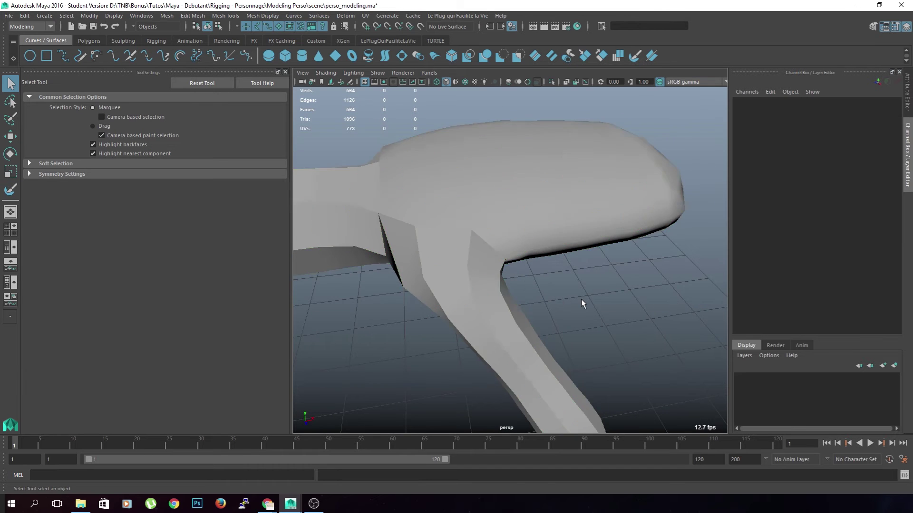
Enable soft selection with a 0.15 falloff radius and reposition the vertices in the crease between the thumb and the palm.
left_click_drag(581, 299, 559, 340, "alt")
left_click(560, 339)
left_click_drag(515, 319, 509, 265, "alt")
right_click_drag(506, 230, 468, 232)
left_click(504, 259)
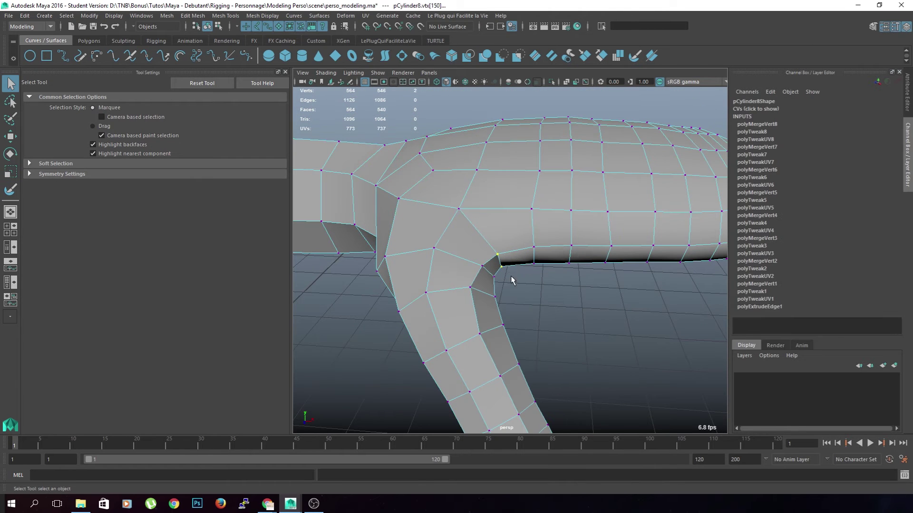
key("w")
key("f")
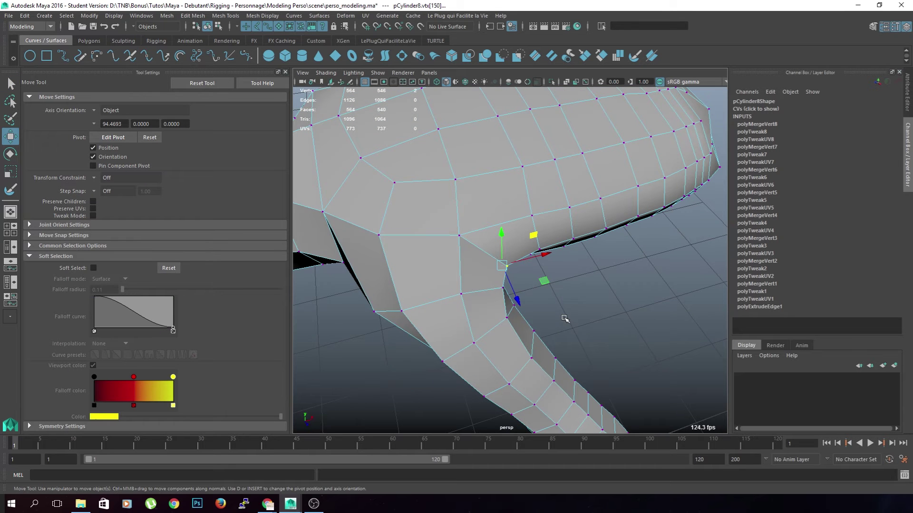
key("b")
left_click_drag(527, 288, 506, 264)
left_click(561, 290)
left_click(498, 259)
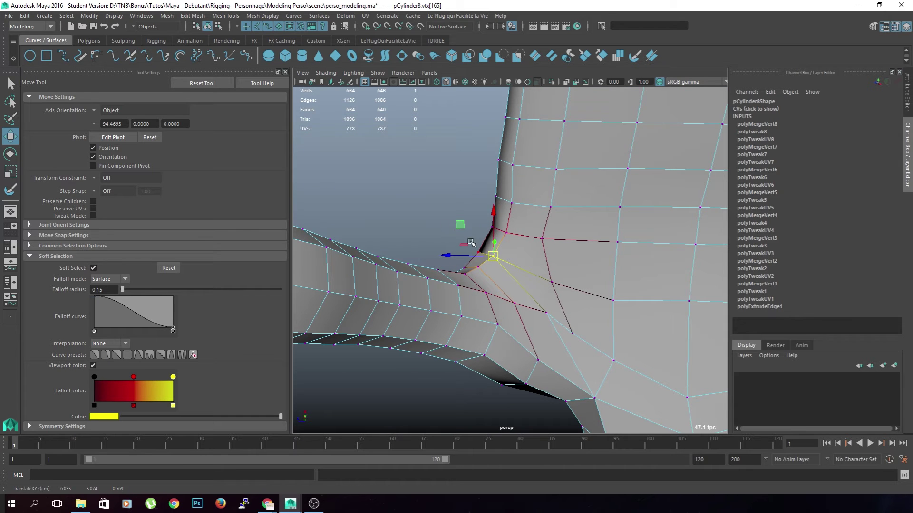
left_click(435, 212)
Nudge the palm vertex near the thumb's base with the 0.15 soft selection falloff.
scroll(437, 213, "down", 5)
scroll(437, 213, "down", 3)
left_click_drag(504, 350, 432, 333, "alt")
scroll(432, 333, "up", 5)
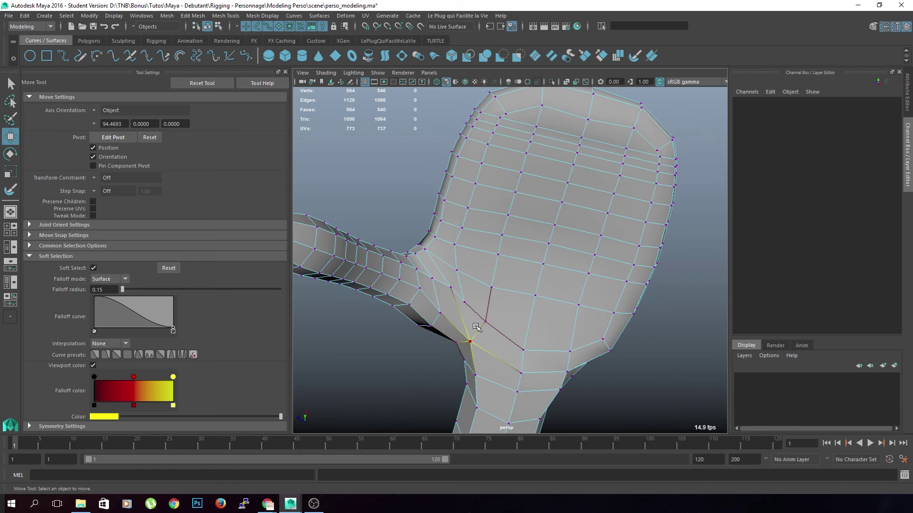
left_click(459, 296)
left_click_drag(462, 296, 455, 299)
left_click(473, 308)
left_click_drag(436, 344, 516, 342, "alt")
left_click(434, 378)
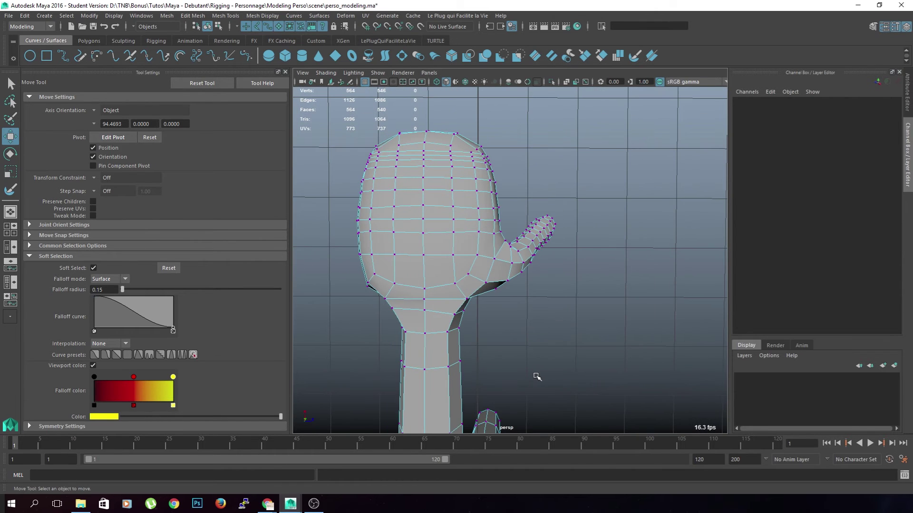
Move the three vertices on the palm's side above the thumb inward to about 6.177, 5.182, 0.506, using a 0.36 soft selection falloff.
left_click(495, 222)
left_click_drag(510, 293, 537, 302)
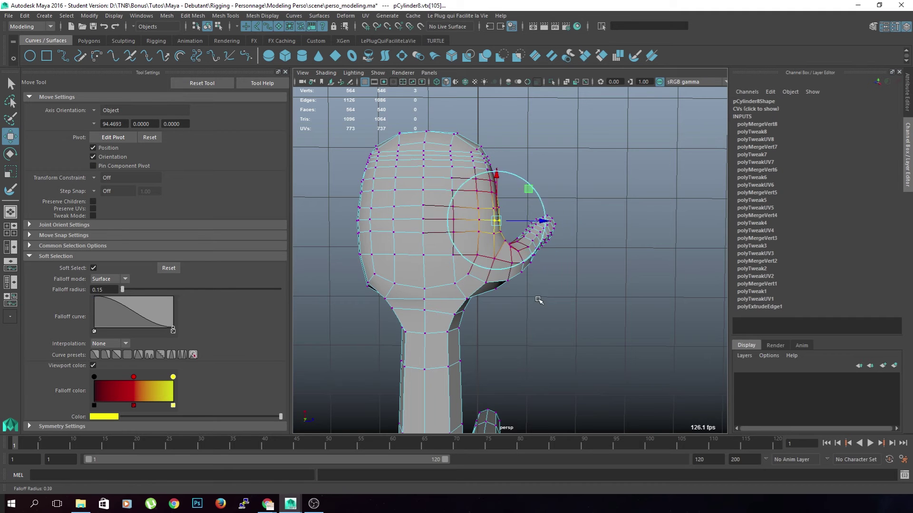
left_click_drag(528, 190, 518, 193)
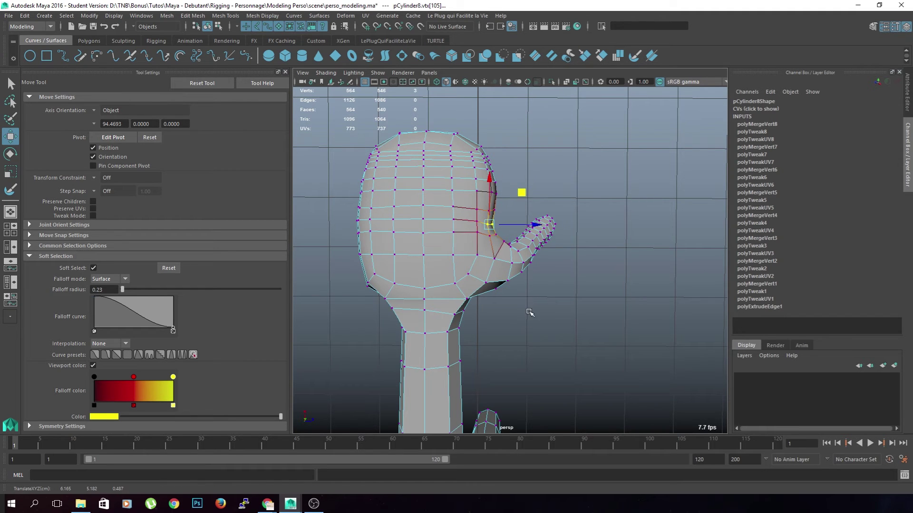
left_click_drag(516, 318, 536, 310)
left_click_drag(528, 190, 529, 190)
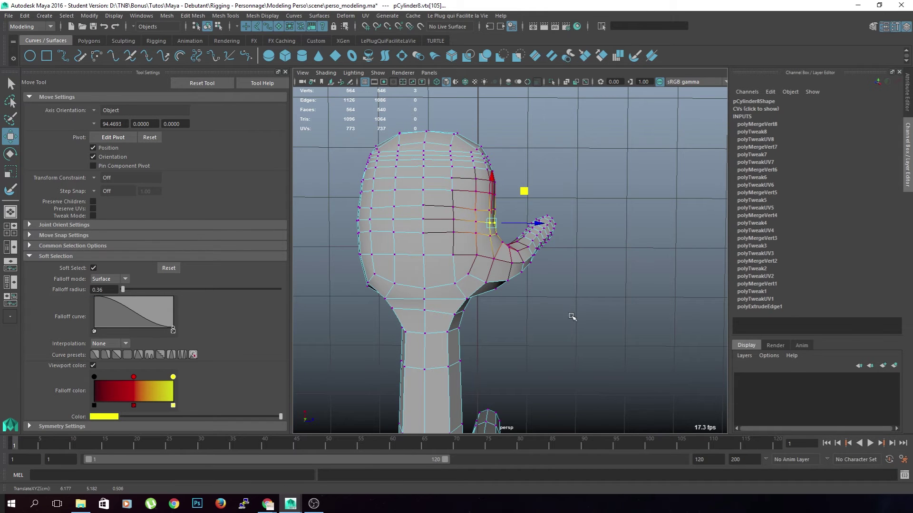
Turn off soft selection and select a loop of vertices on the thumb.
left_click(572, 317)
key("f")
scroll(554, 272, "up", 5)
middle_click_drag(554, 272, 526, 337, "alt")
scroll(525, 337, "down", 2)
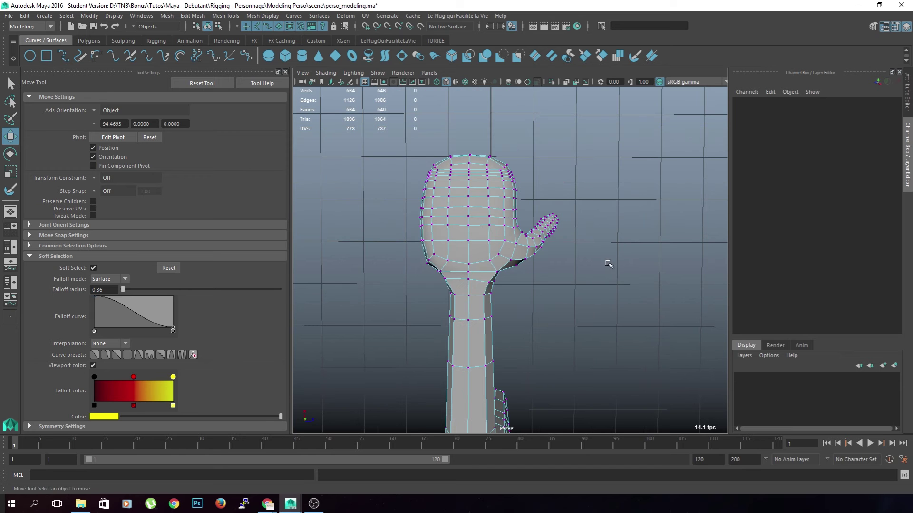
key("b")
left_click_drag(608, 234, 535, 278, "alt")
middle_click_drag(534, 277, 493, 342, "alt")
scroll(493, 342, "up", 5)
left_click(508, 185)
double_click(525, 163, "shift")
Grow the vertex selection to cover the whole thumb down to its base.
key("shift+period")
key("shift+period")
key("shift+period")
key("shift+period")
scroll(509, 258, "down", 5)
left_click_drag(506, 269, 524, 343, "alt")
scroll(503, 323, "up", 2)
key("shift+period")
key("shift+period")
key("shift+period")
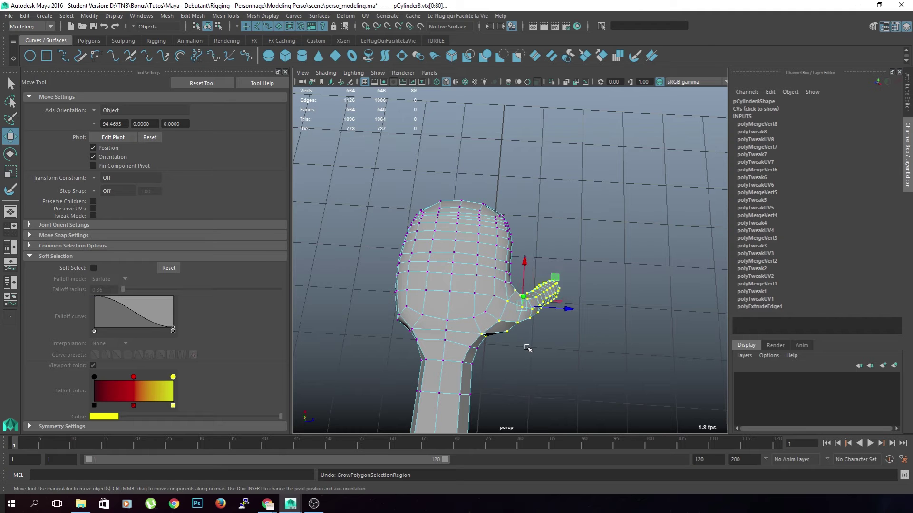
Enable soft selection with a 0.39 falloff radius and move the thumb slightly toward the palm, to about 5.930, 4.894, 0.635.
key("b")
mouse_move(510, 345)
left_mouse_down()
mouse_move(537, 352)
mouse_move(511, 343)
left_mouse_up()
left_click_drag(555, 279, 552, 280)
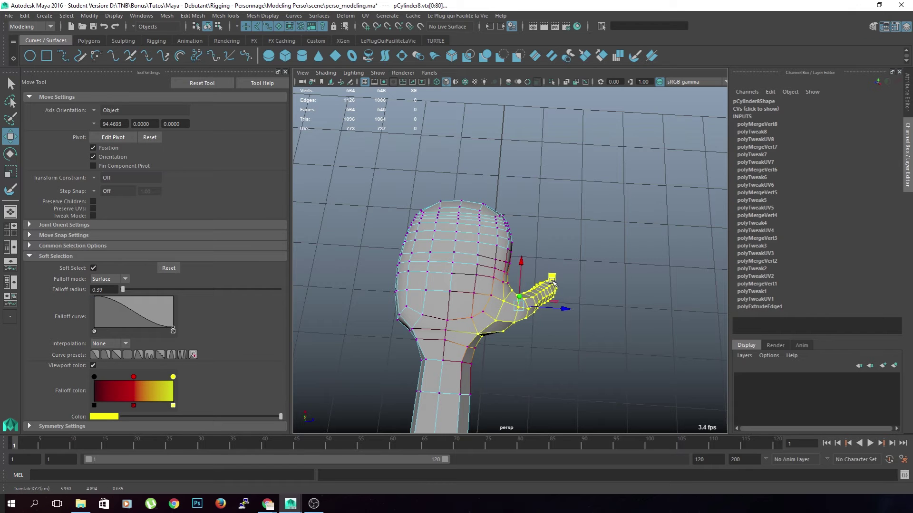
Shrink the vertex selection on the thumb and adjust the thumb's position, setting the soft selection falloff radius to 0.14.
key("shift+period")
key("shift+comma")
key("shift+comma")
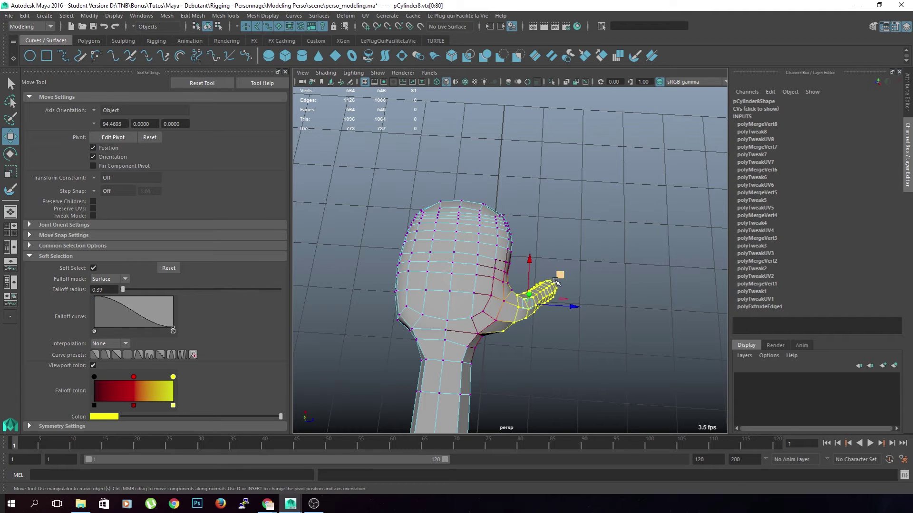
key("shift+comma")
left_click_drag(560, 274, 491, 379)
left_click(555, 270)
Select the face loop at the thumb's tip and pull it up toward the palm with a 0.62 soft selection falloff.
scroll(492, 377, "up", 8)
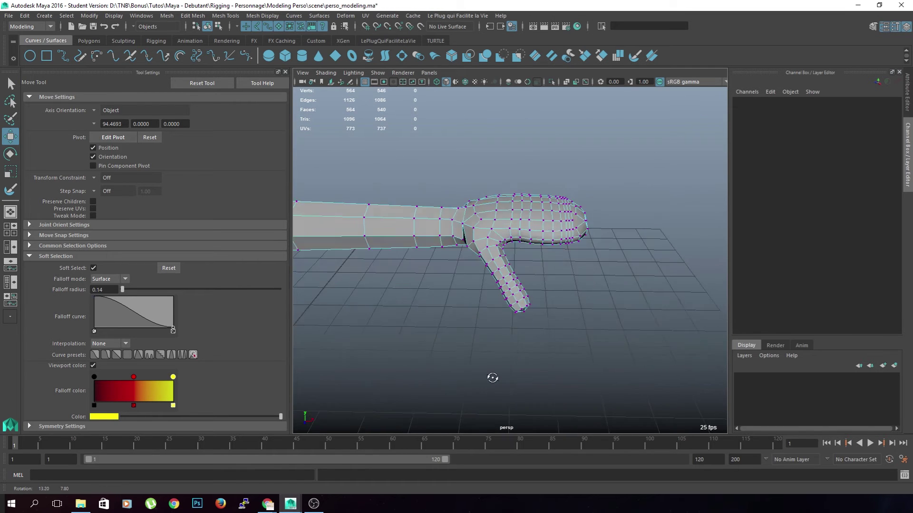
scroll(483, 261, "down", 4)
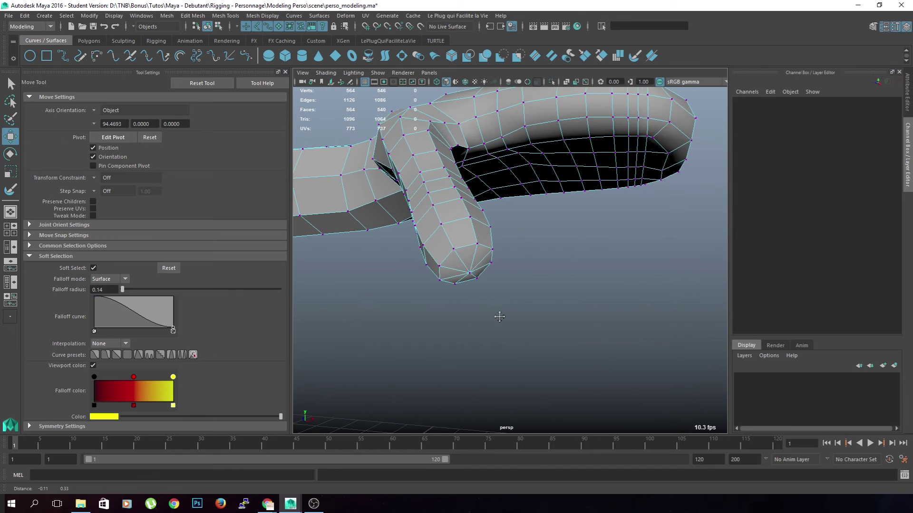
left_click_drag(497, 316, 464, 322, "alt")
right_click_drag(523, 229, 523, 303)
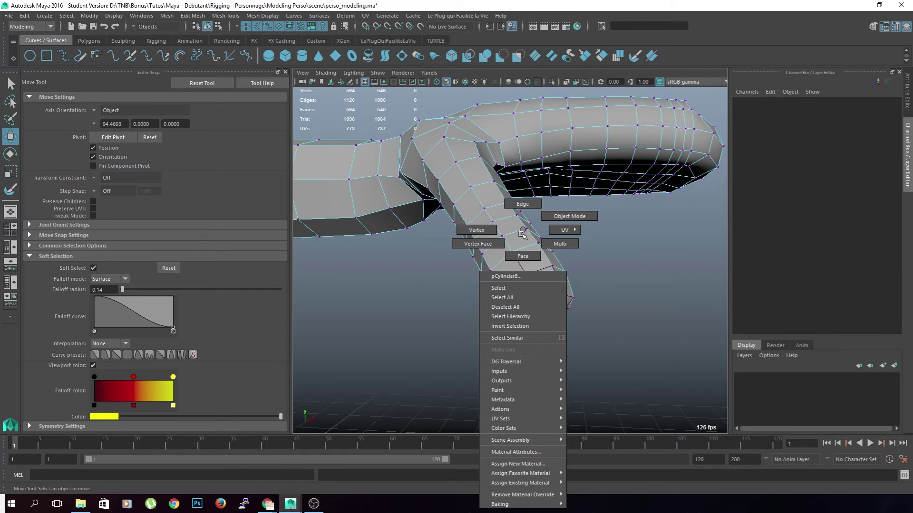
right_click_drag(522, 234, 522, 257)
double_click(537, 305)
left_click_drag(541, 360, 571, 401, "alt")
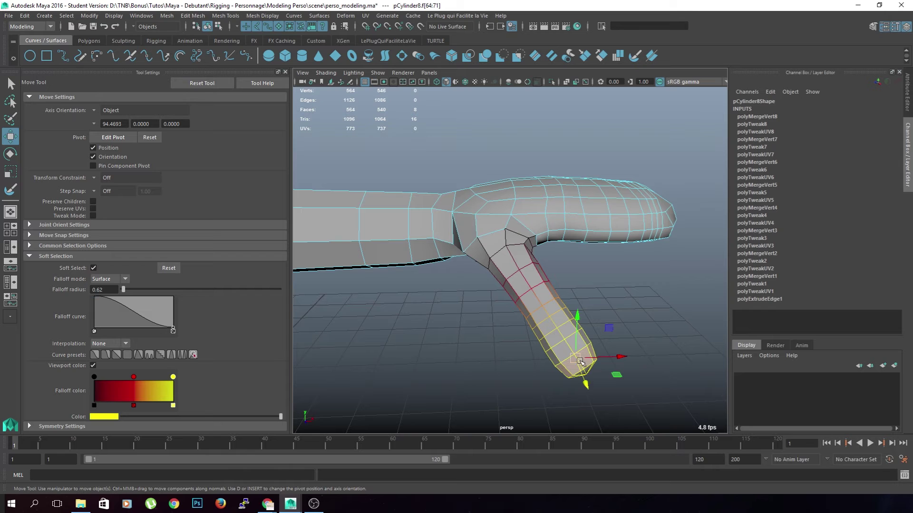
left_click_drag(573, 361, 562, 345)
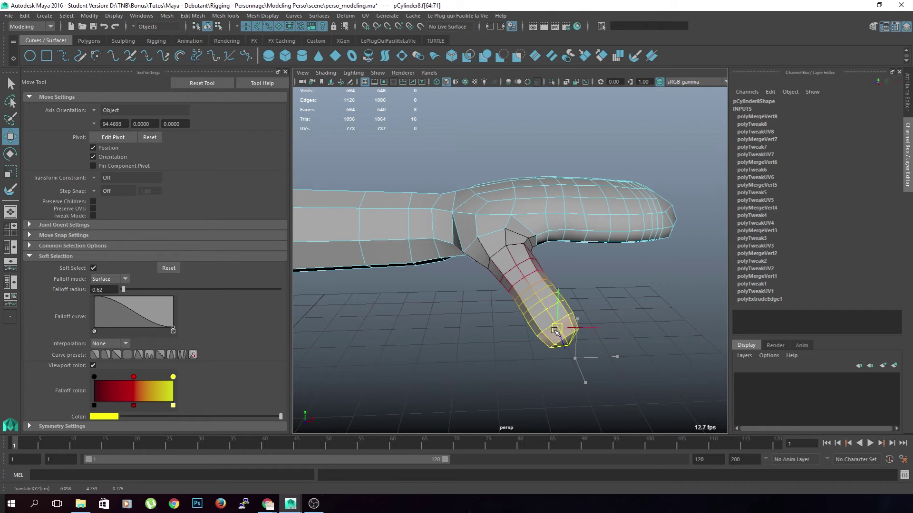
left_click_drag(555, 330, 507, 341, "alt")
left_click(587, 375)
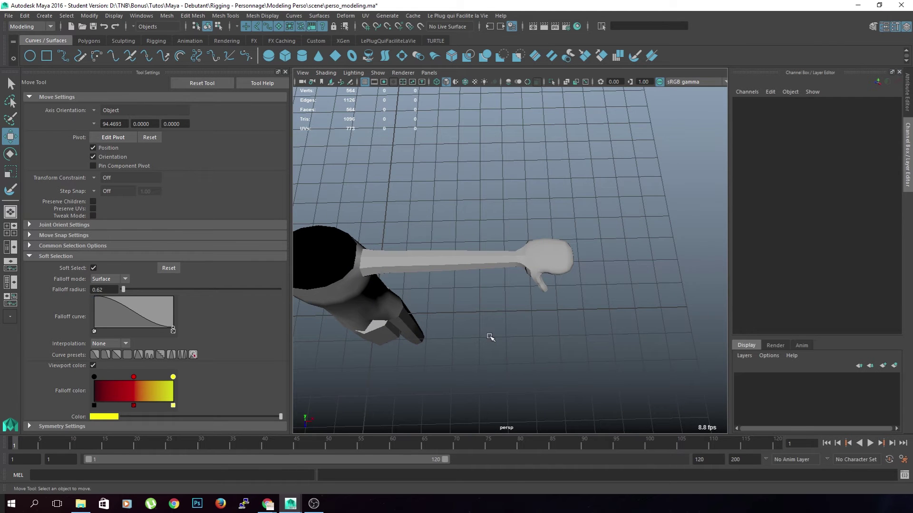
Examine the reshaped hand and the whole arm from several angles.
left_click(537, 253)
left_click_drag(537, 253, 516, 301, "alt")
middle_click_drag(516, 300, 505, 312, "alt")
scroll(505, 312, "up", 4)
right_click_drag(546, 308, 518, 232)
left_click_drag(561, 300, 499, 309)
scroll(530, 323, "down", 5)
left_click(599, 319)
left_click_drag(591, 321, 546, 335, "alt")
right_click_drag(544, 328, 575, 294)
left_click(585, 280)
scroll(586, 280, "down", 3)
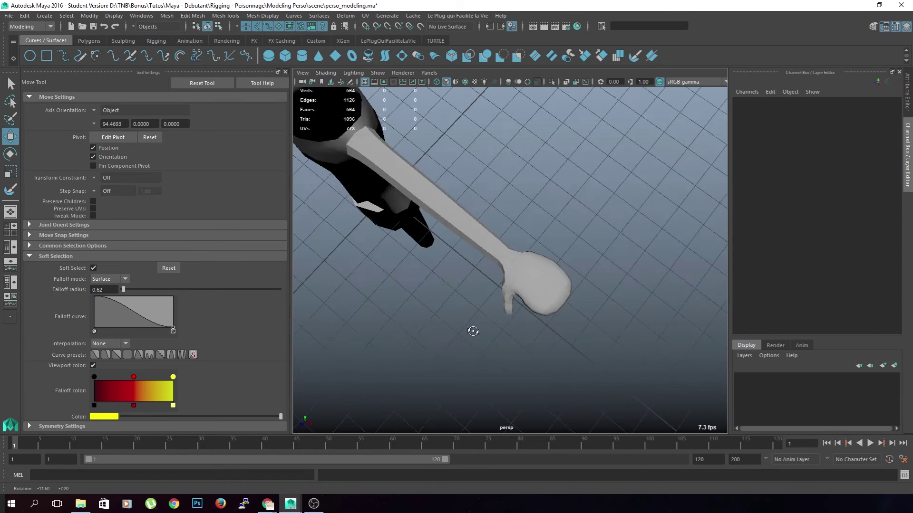
left_click_drag(473, 329, 610, 275, "alt")
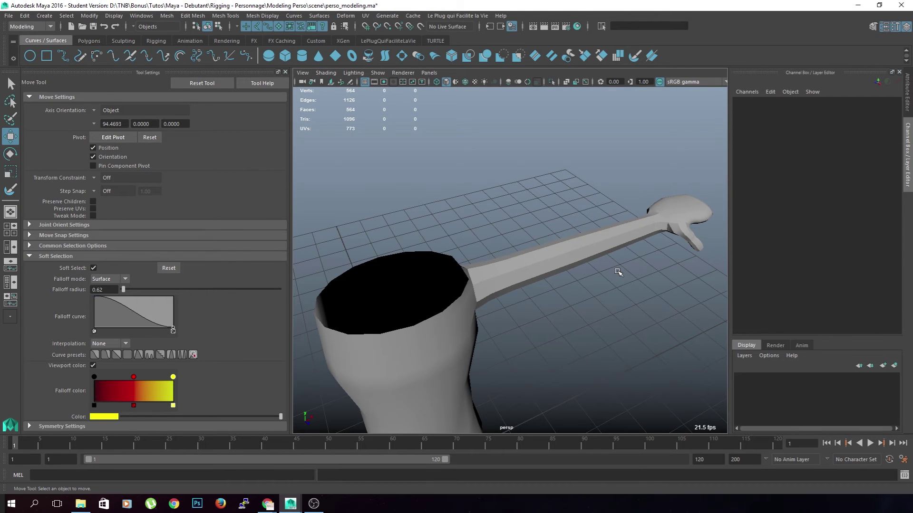
Insert an edge loop through the thumb's base, along the thumb and around the side of the palm with Multi-Cut.
left_click(632, 244)
left_click_drag(631, 244, 543, 295, "alt")
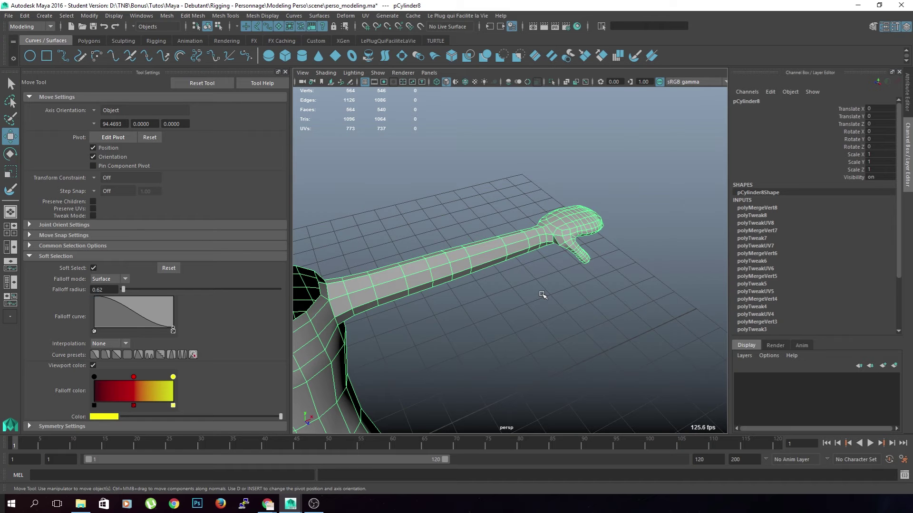
scroll(542, 295, "up", 6)
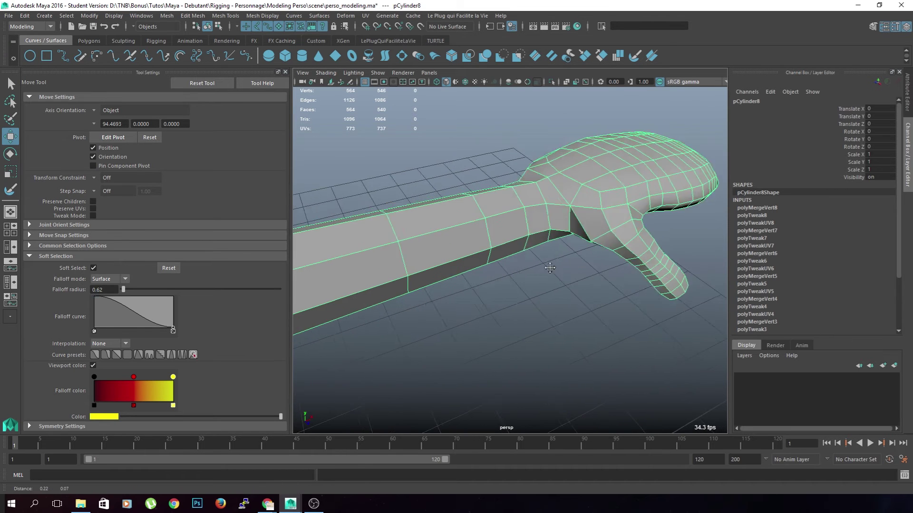
left_click_drag(487, 232, 488, 217, "alt")
left_click_drag(508, 264, 516, 263, "alt")
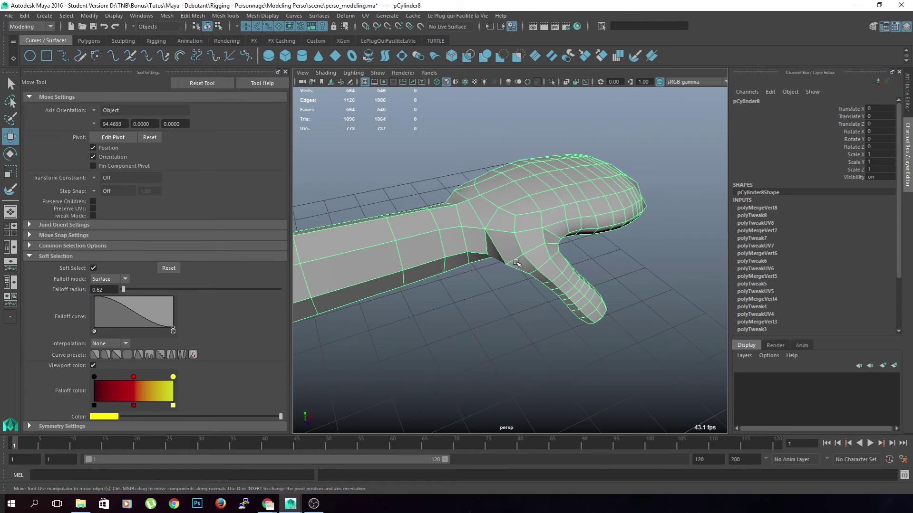
left_click_drag(495, 229, 478, 267, "alt")
key("ctrl+shift+x")
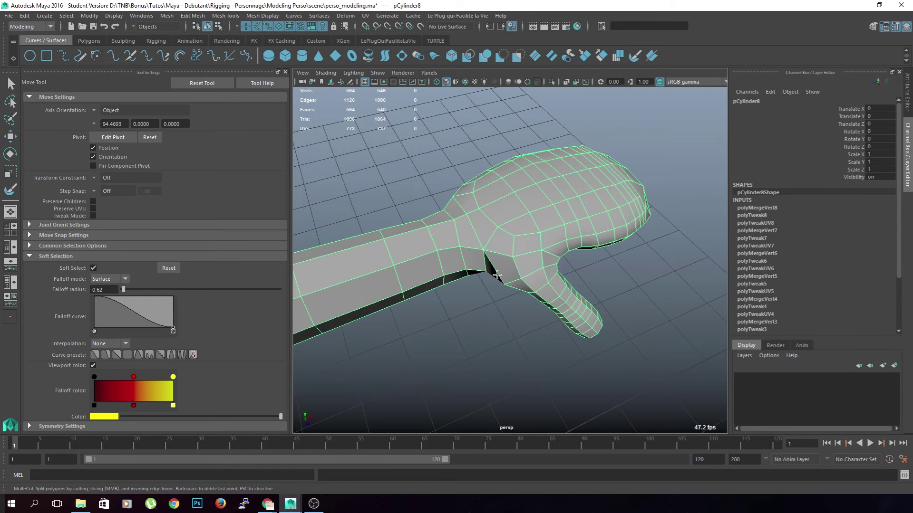
left_click(514, 264, "ctrl")
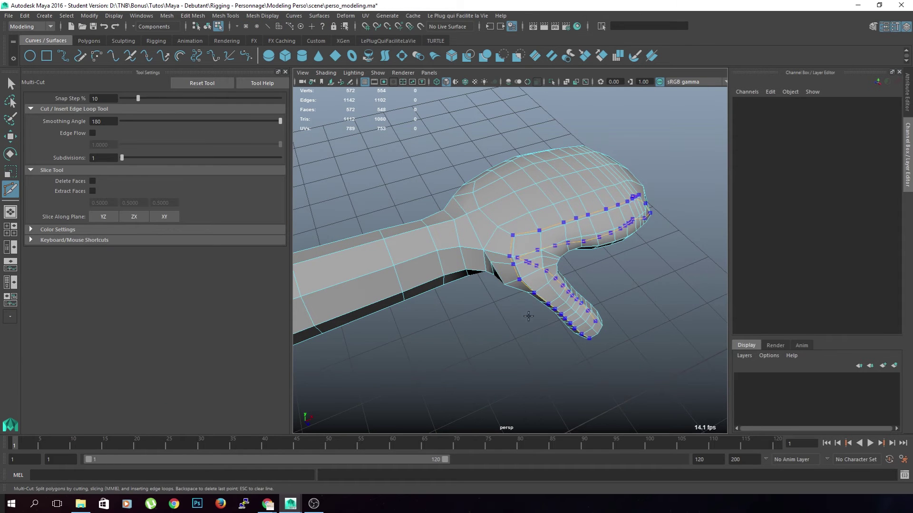
key("q")
Return to object mode and examine the hand, arm and body without the wireframe selection.
left_click_drag(532, 317, 467, 329, "alt")
left_click_drag(629, 269, 601, 311, "alt")
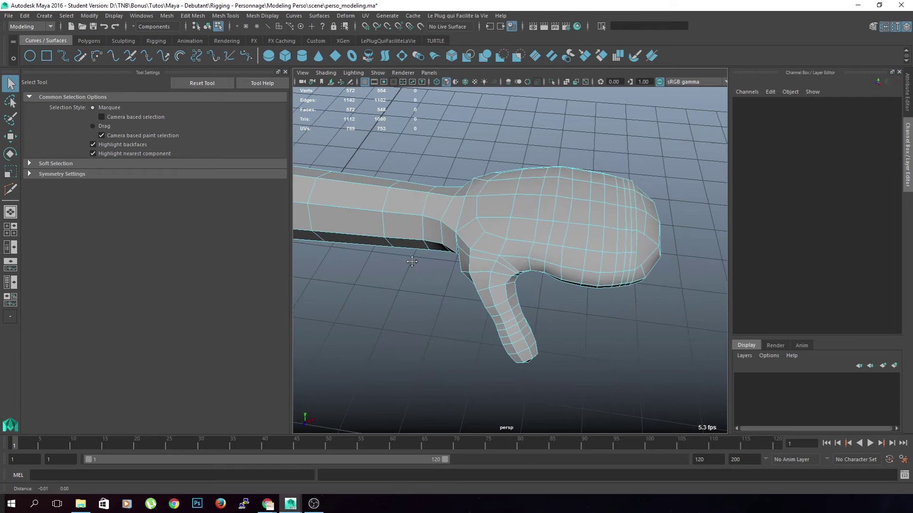
middle_click_drag(410, 258, 561, 218, "alt")
key("F8")
left_click(446, 235)
scroll(446, 236, "down", 5)
middle_click_drag(447, 235, 557, 264, "alt")
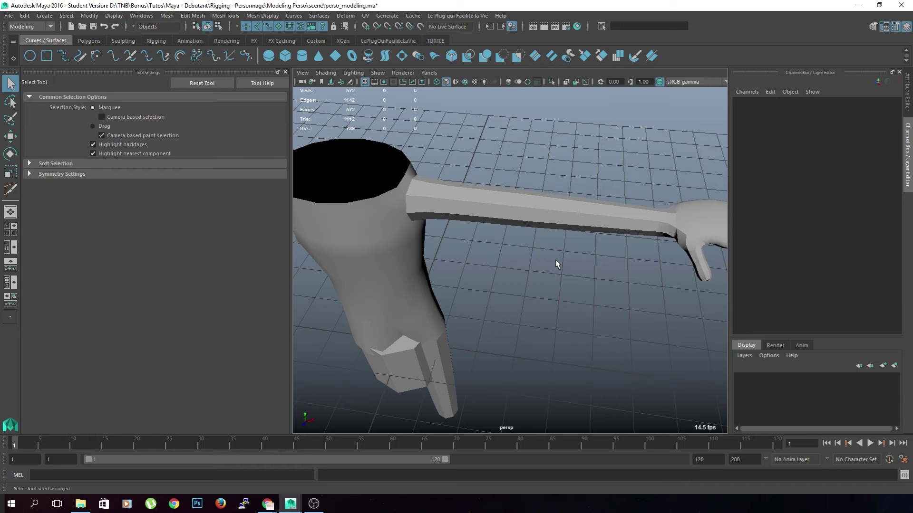
right_click_drag(566, 256, 530, 262, "alt")
middle_click_drag(529, 261, 541, 219, "alt")
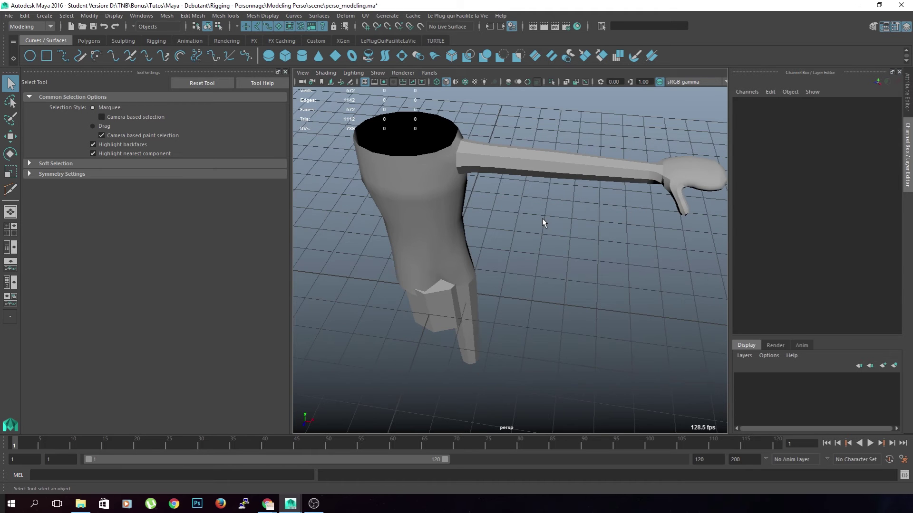
Delete the separate leftover cylinder near the leg.
middle_click_drag(488, 272, 536, 204, "alt")
left_click_drag(536, 203, 531, 166, "alt")
left_click(525, 247)
key("Delete")
left_click_drag(536, 326, 492, 229, "alt")
Delete the body mesh's construction history and save the scene, accepting the student version notice.
left_click(519, 233)
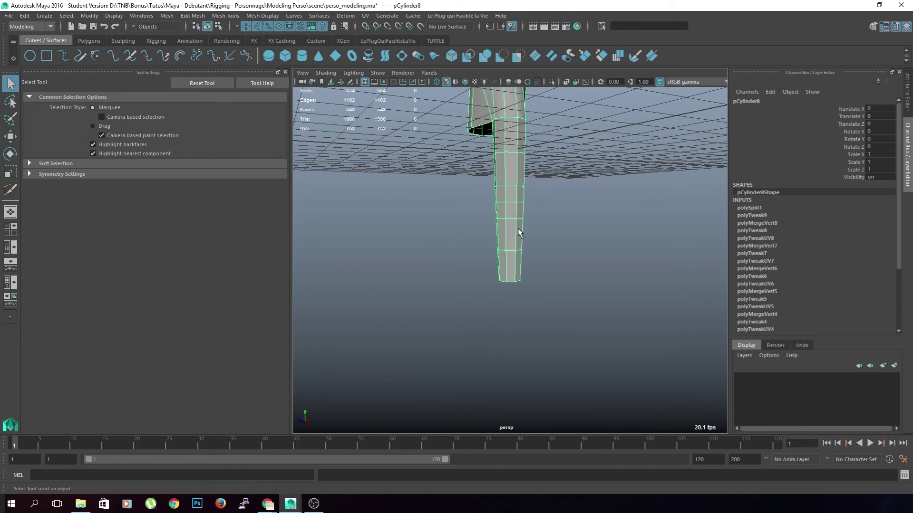
right_click_drag(518, 228, 530, 272, "alt")
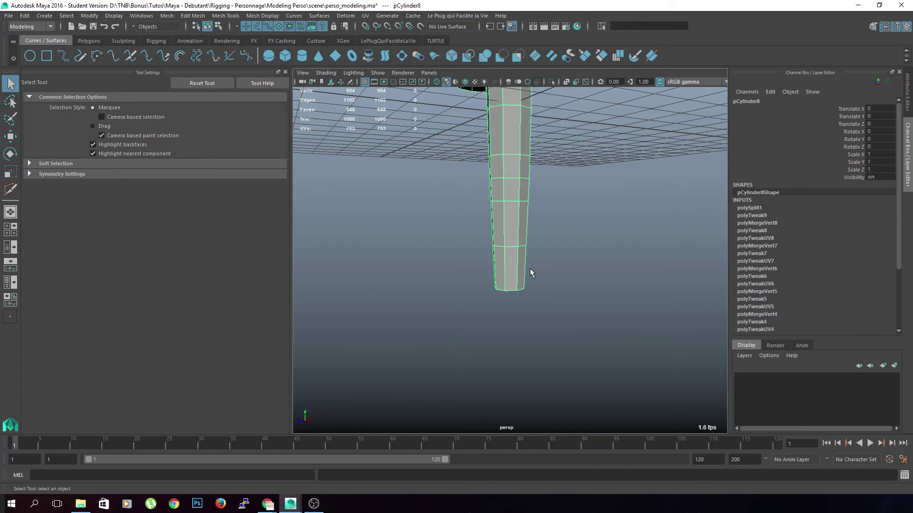
left_click(25, 15)
mouse_move(78, 127)
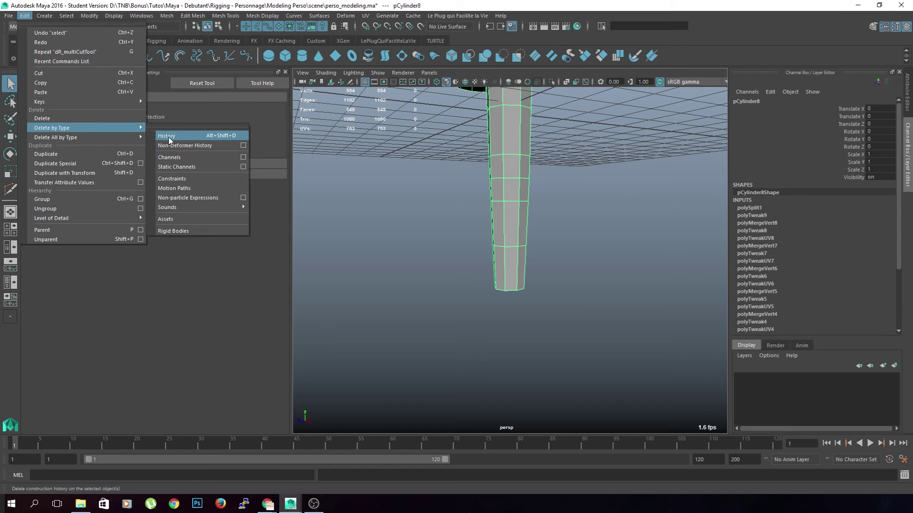
left_click(190, 136)
key("ctrl+s")
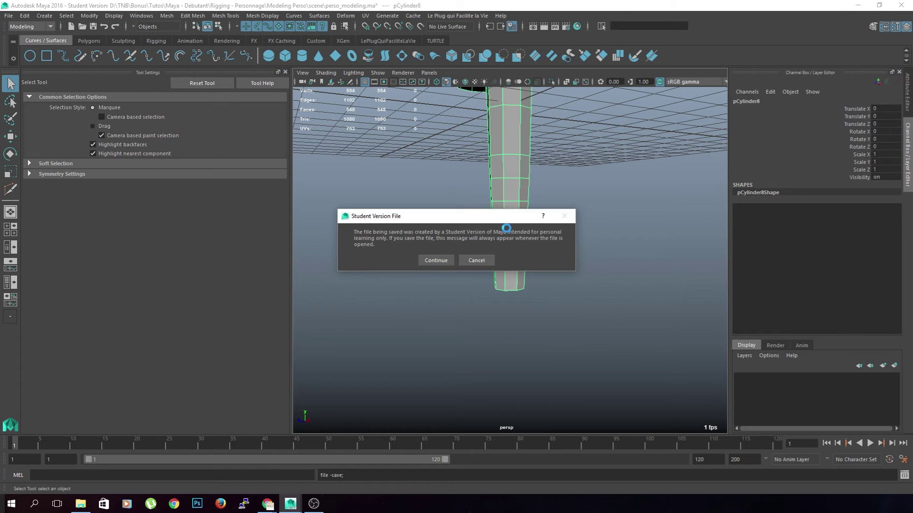
left_click(434, 260)
In the side view, select the open border edge loop at the bottom of the leg.
key("space")
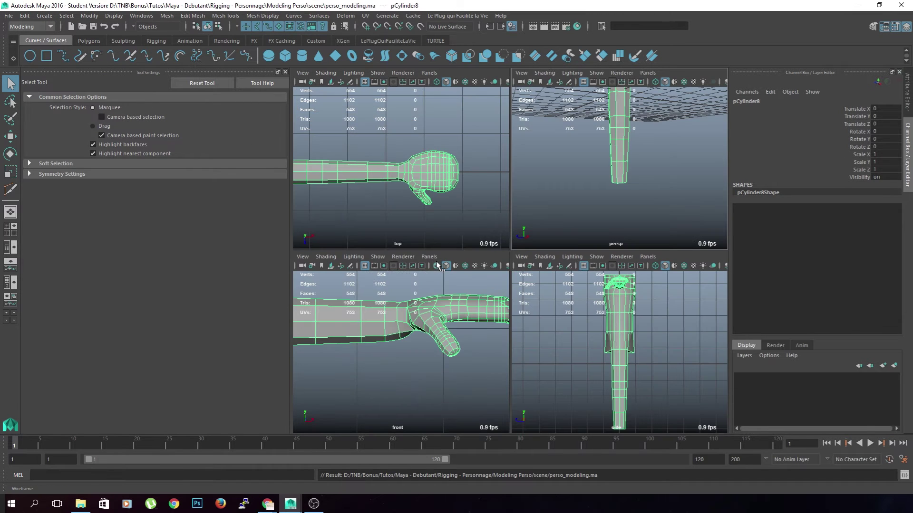
key("space")
middle_click_drag(594, 352, 601, 243, "alt")
scroll(601, 236, "up", 5)
middle_click_drag(550, 306, 535, 224, "alt")
right_click_drag(529, 284, 533, 212)
left_click(531, 290)
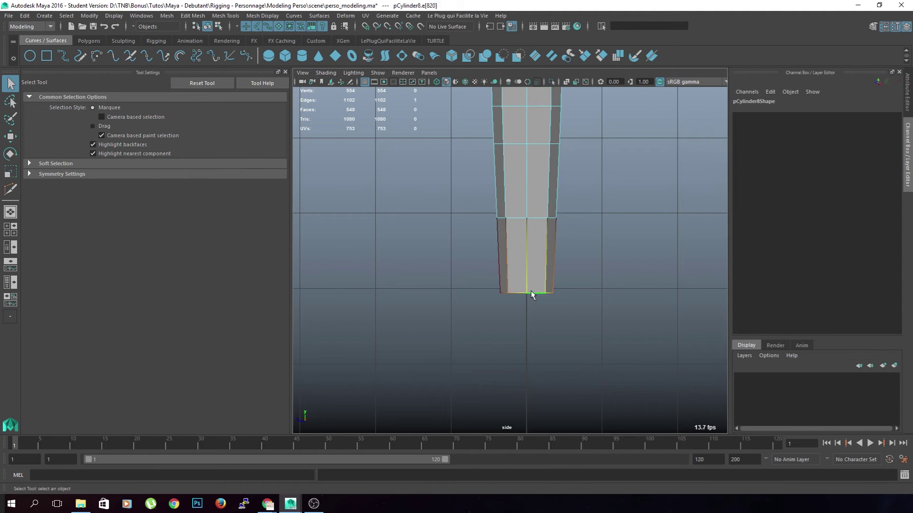
double_click(531, 290)
Extrude the edge loop at the bottom of the leg.
scroll(572, 249, "down", 5)
scroll(572, 249, "up", 2)
middle_click_drag(572, 249, 556, 297, "alt")
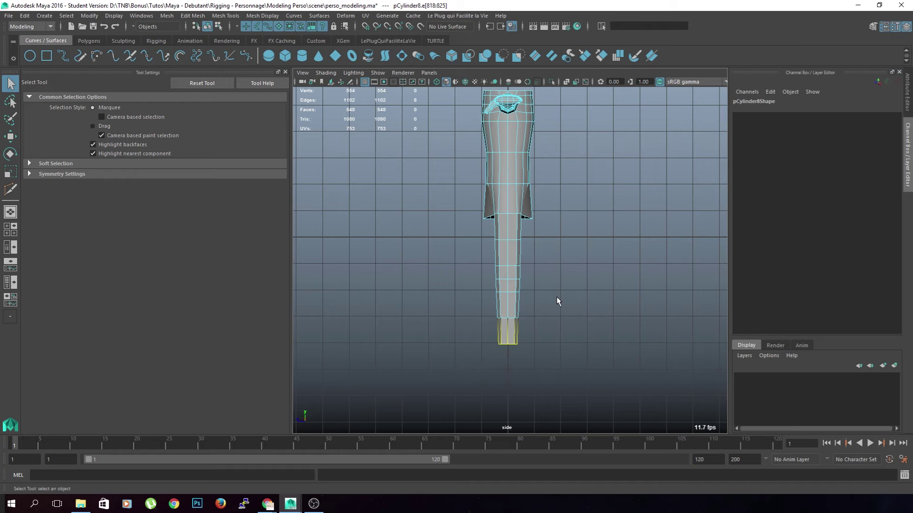
scroll(554, 301, "up", 1)
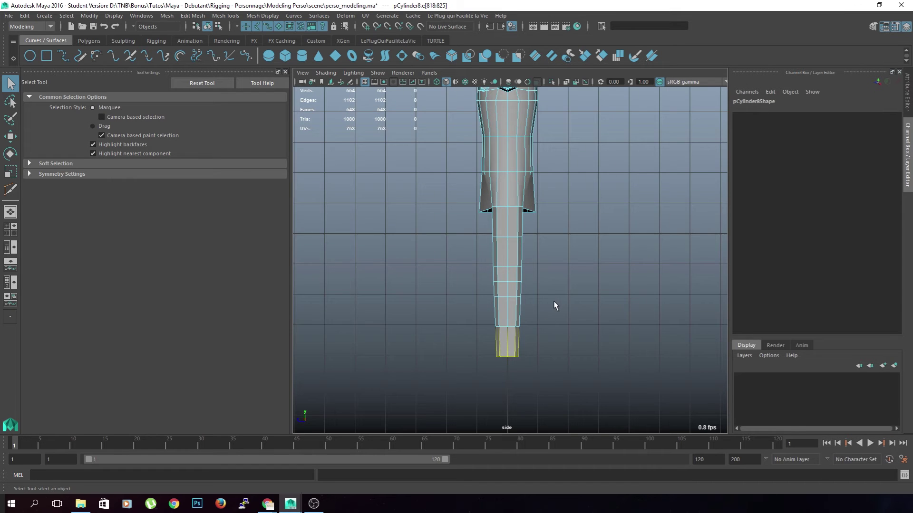
middle_click_drag(546, 353, 555, 291, "alt")
scroll(556, 294, "up", 1)
right_click_drag(558, 299, 558, 329, "shift")
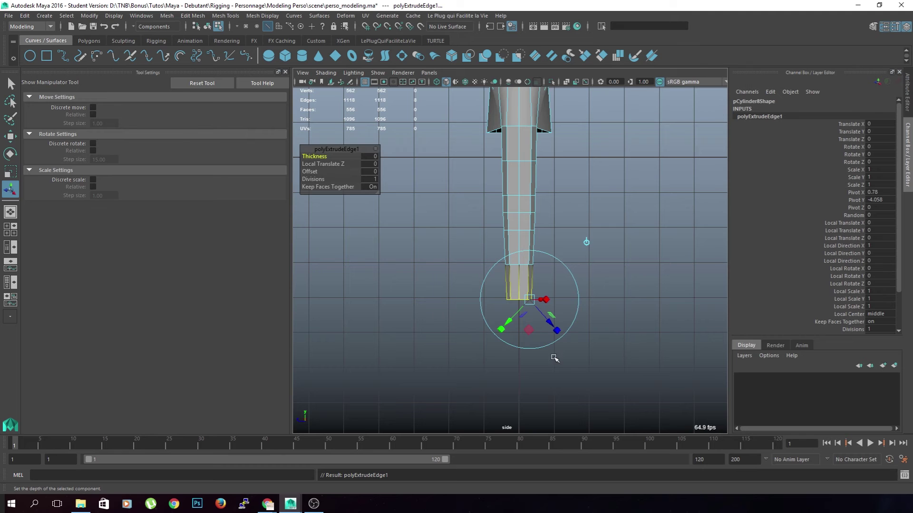
Turn off soft selection and move the extruded edges straight down to lengthen the leg.
key("w")
middle_click_drag(516, 252, 517, 267)
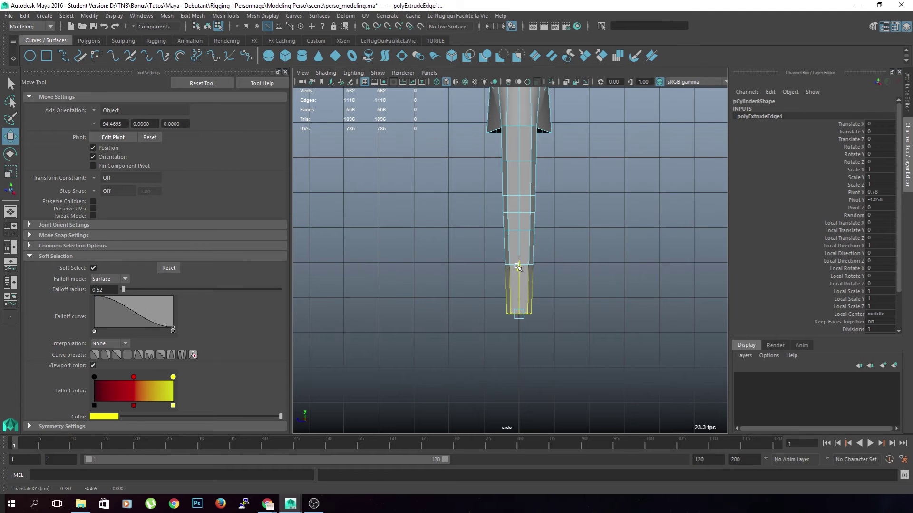
key("ctrl+z")
key("b")
left_click_drag(519, 252, 520, 275)
left_click(571, 296)
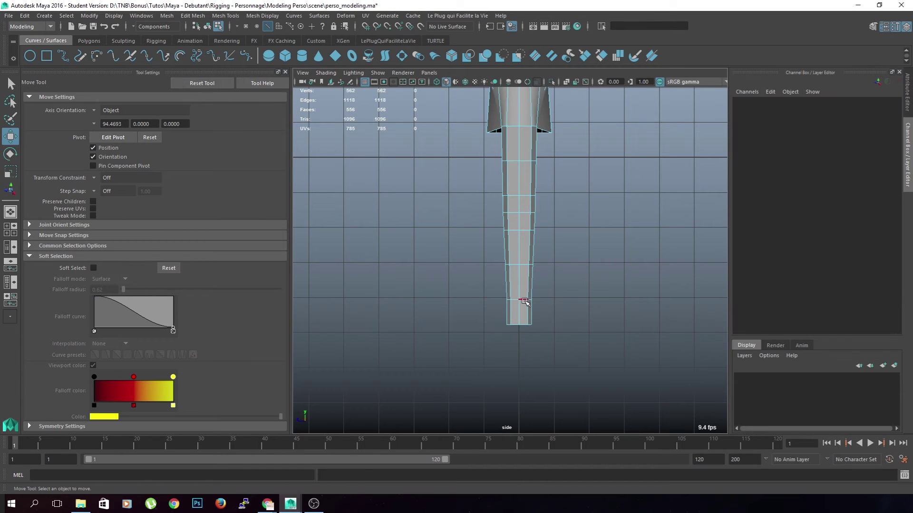
left_click(524, 300)
left_click(585, 342)
left_click(514, 300)
key("r")
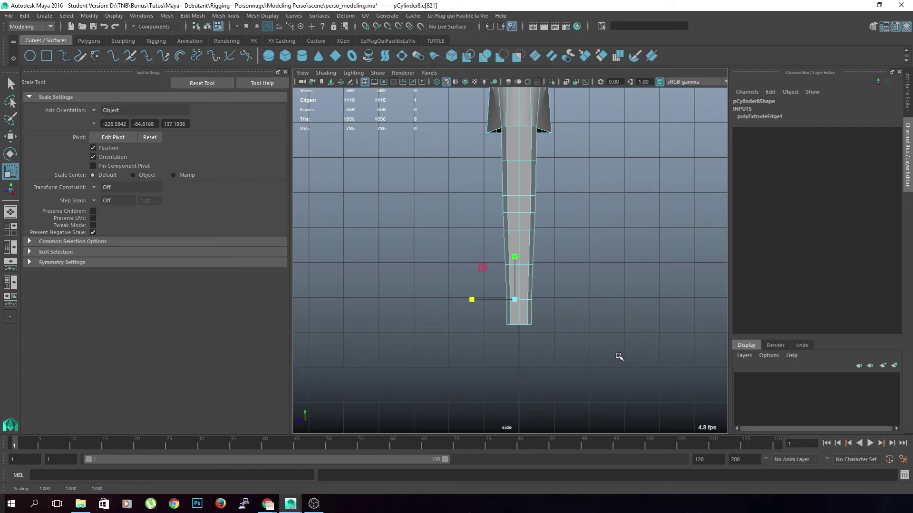
key("ctrl+z")
left_click(514, 299)
middle_click_drag(539, 317, 533, 315)
key("ctrl+z")
scroll(533, 318, "up", 5)
left_click(550, 365)
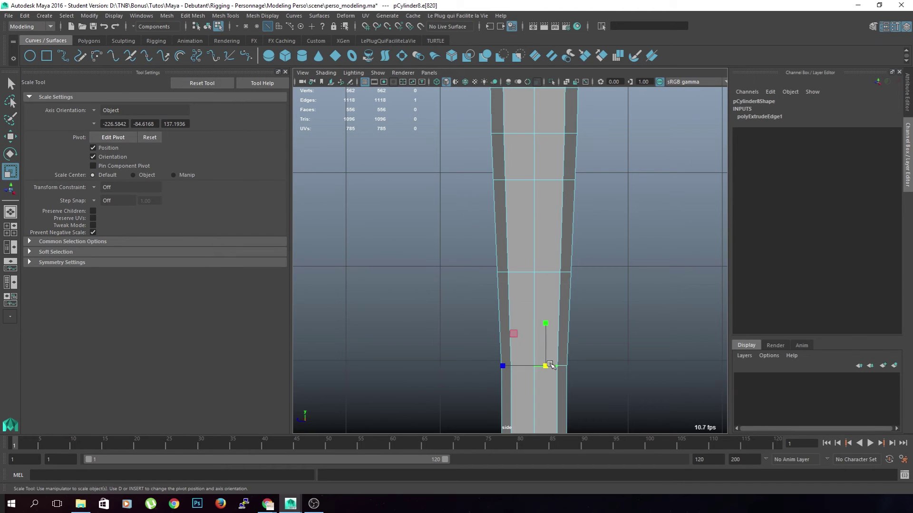
left_click(590, 362)
In the perspective view, try to move an edge at the lower end of the leg and undo the move.
left_click_drag(570, 370, 550, 377, "alt")
key("space")
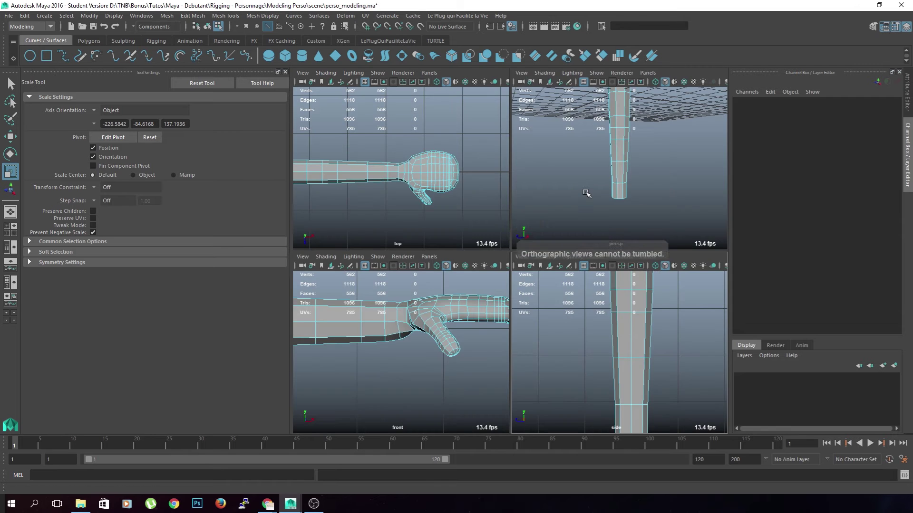
key("space")
left_click_drag(551, 259, 529, 324, "alt")
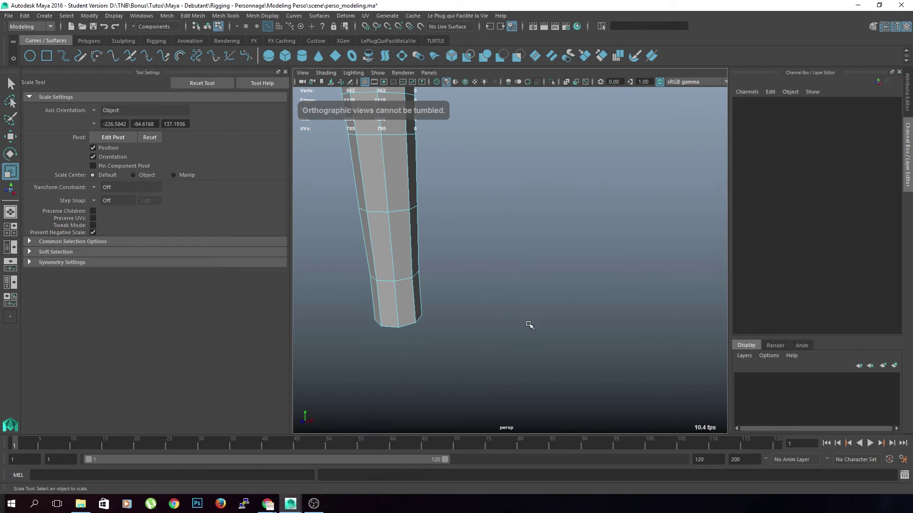
left_click(397, 284)
left_click_drag(438, 326, 477, 359, "alt")
key("w")
mouse_move(523, 232)
left_mouse_down()
mouse_move(490, 240)
mouse_move(540, 230)
mouse_move(521, 235)
left_mouse_up()
key("ctrl+z")
left_click(576, 226, "shift")
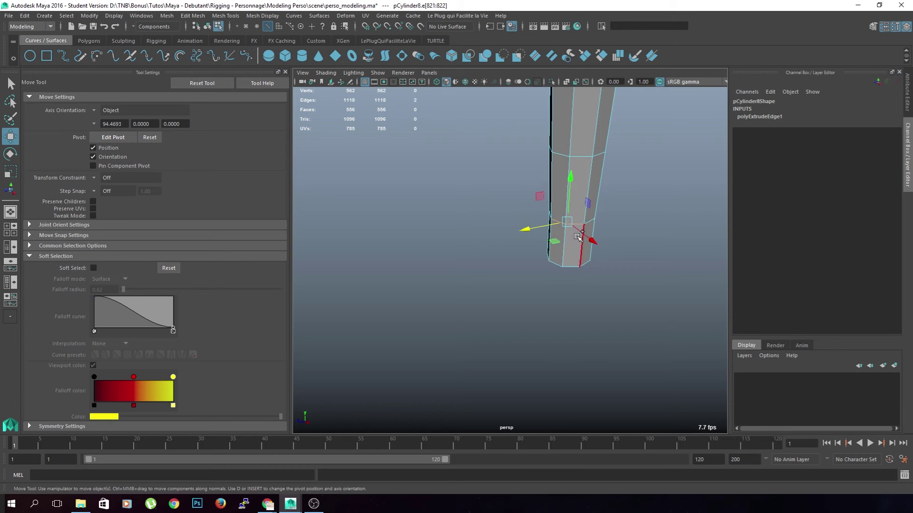
Try to move a vertex on the ring above the leg's open end, undo it, and return to edge selection.
left_click(625, 271)
left_click_drag(625, 271, 574, 312, "alt")
right_click_drag(549, 230, 505, 230)
left_click(550, 236)
left_click(533, 314)
left_click_drag(555, 265, 532, 297)
left_click(539, 324)
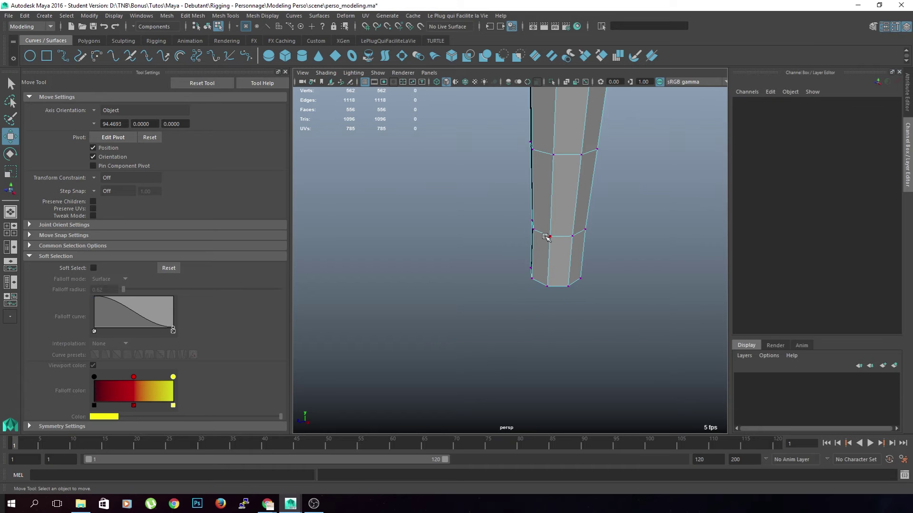
left_click_drag(545, 237, 515, 246)
key("ctrl+z")
right_click_drag(556, 222, 559, 210)
double_click(567, 155)
left_click(557, 237)
left_click_drag(481, 283, 387, 349, "alt")
middle_click_drag(387, 350, 564, 336, "alt")
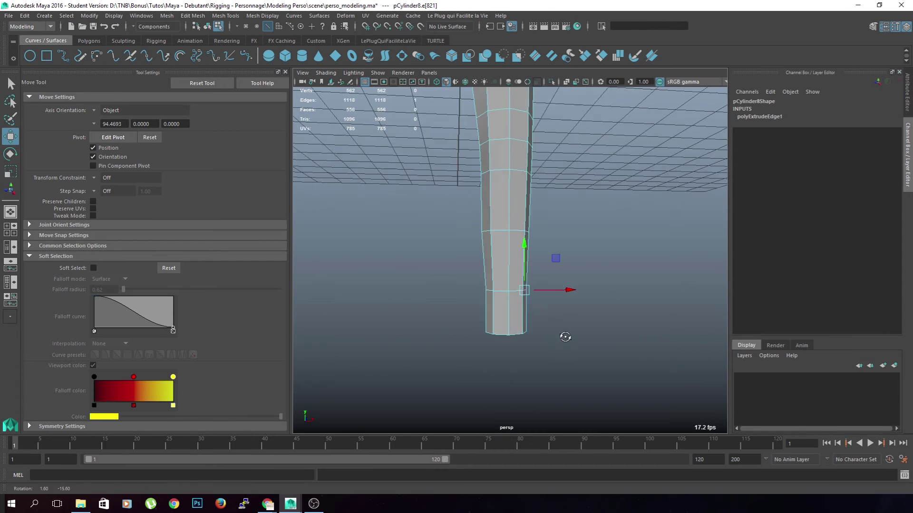
From below, select the eight triangular cap faces inside the end of the leg and delete them.
left_click_drag(564, 336, 552, 344, "alt")
scroll(549, 345, "up", 5)
middle_click_drag(549, 345, 542, 318, "alt")
right_click(543, 318)
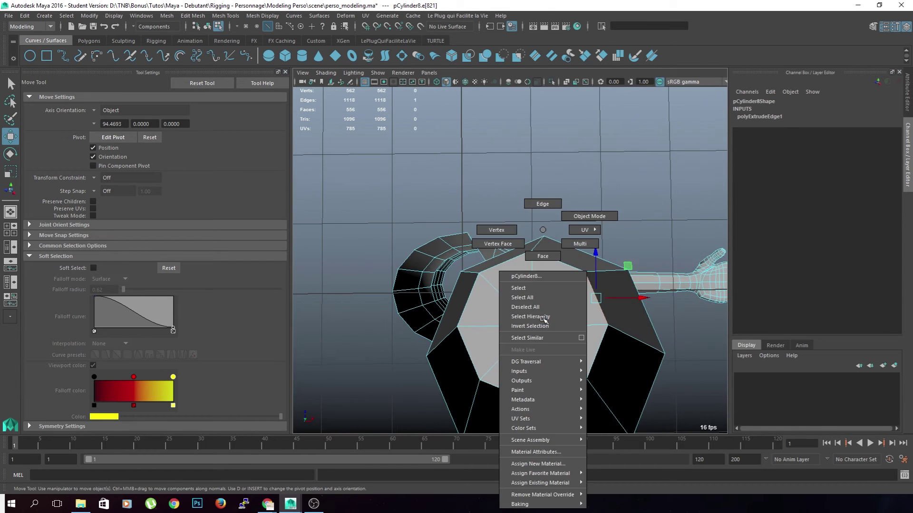
right_click_drag(548, 261, 548, 263)
left_click(526, 289)
left_click(550, 288, "shift")
left_click(572, 308, "shift")
left_click(566, 343, "shift")
left_click(547, 365, "shift")
left_click(522, 365, "shift")
left_click(499, 350, "shift")
left_click(495, 320, "shift")
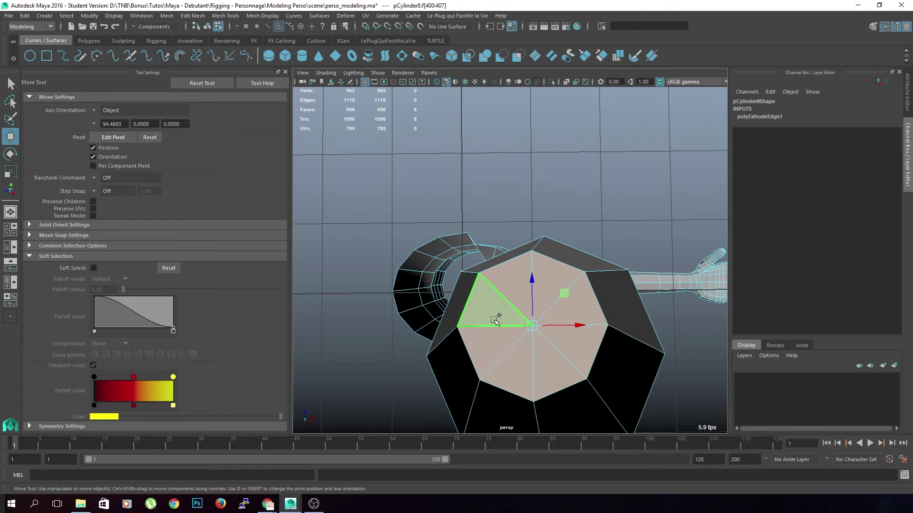
key("Delete")
Examine the torso and the junction between the shoulder and the arm from several angles.
left_click_drag(494, 319, 600, 311, "alt")
middle_click_drag(538, 323, 535, 407, "alt")
middle_click_drag(456, 242, 438, 346, "alt")
left_click_drag(452, 273, 491, 235, "alt")
middle_click_drag(521, 223, 494, 407, "alt")
middle_click_drag(500, 195, 509, 301, "alt")
left_click_drag(509, 301, 603, 122, "alt")
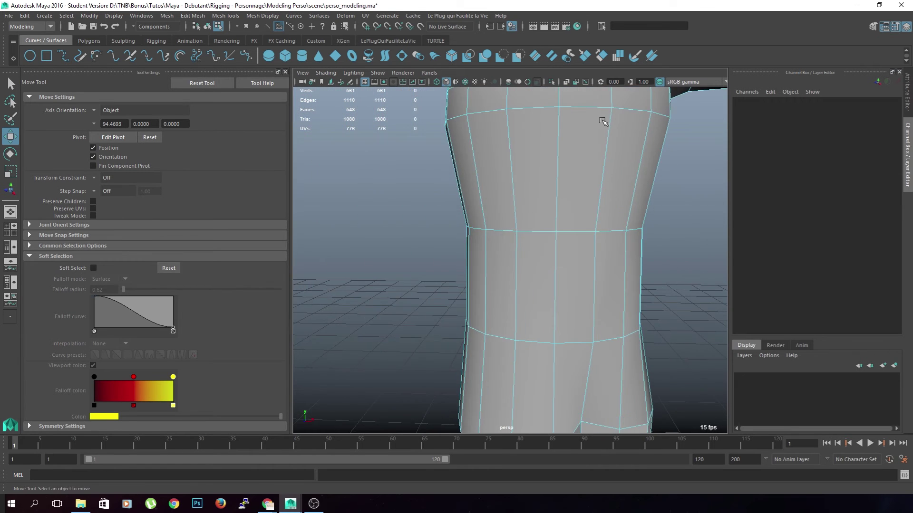
middle_click_drag(602, 123, 550, 198, "alt")
left_click_drag(550, 197, 489, 237, "alt")
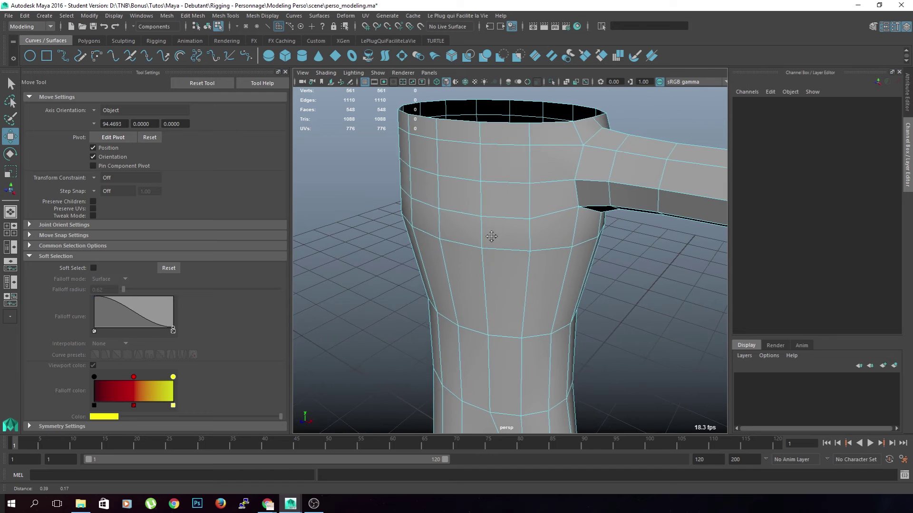
right_click_drag(584, 141, 585, 119)
left_click(591, 131)
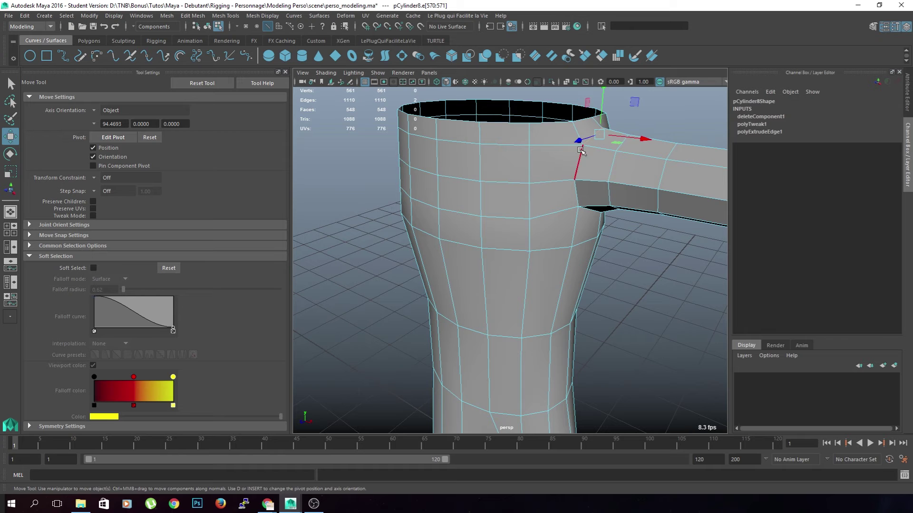
left_click(647, 276)
In the side view, scale down the edge loop just above the leg's lower border to narrow the ankle.
middle_click_drag(561, 326, 501, 212, "alt")
middle_click_drag(530, 147, 504, 224, "alt")
scroll(504, 225, "up", 2)
middle_click_drag(534, 155, 506, 199, "alt")
double_click(543, 115)
left_click(530, 162)
middle_click_drag(551, 230, 546, 252, "alt")
key("ctrl+z")
key("space")
key("space")
key("space")
key("space")
key("r")
middle_click_drag(588, 315, 593, 312)
Scale the leg's bottom border edge loop narrower and move it up slightly to shorten the ankle section.
left_click(541, 359)
middle_click_drag(618, 370, 603, 373)
key("w")
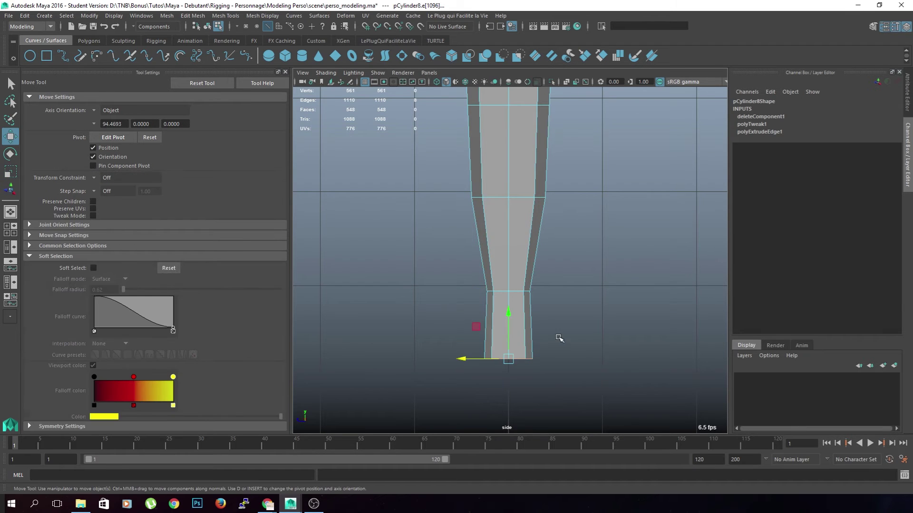
left_click_drag(513, 309, 510, 292)
key("r")
middle_click_drag(591, 332, 581, 332)
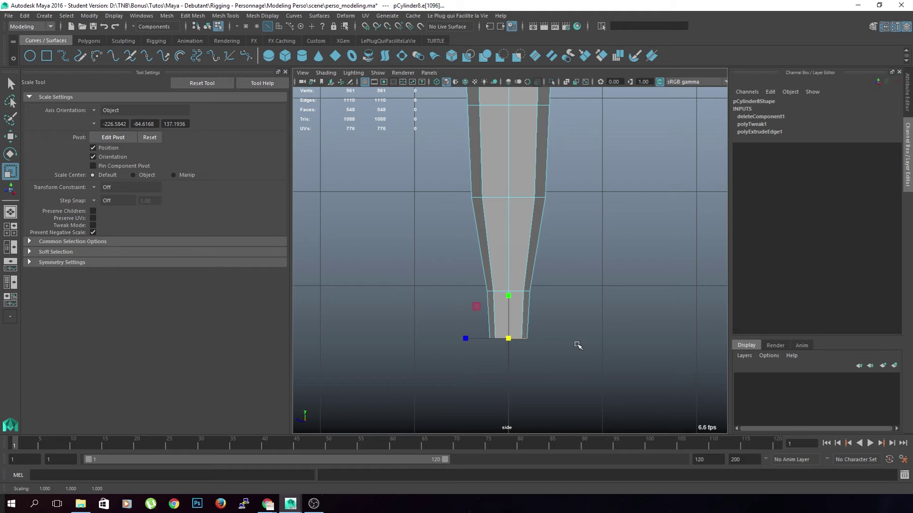
left_click(577, 345)
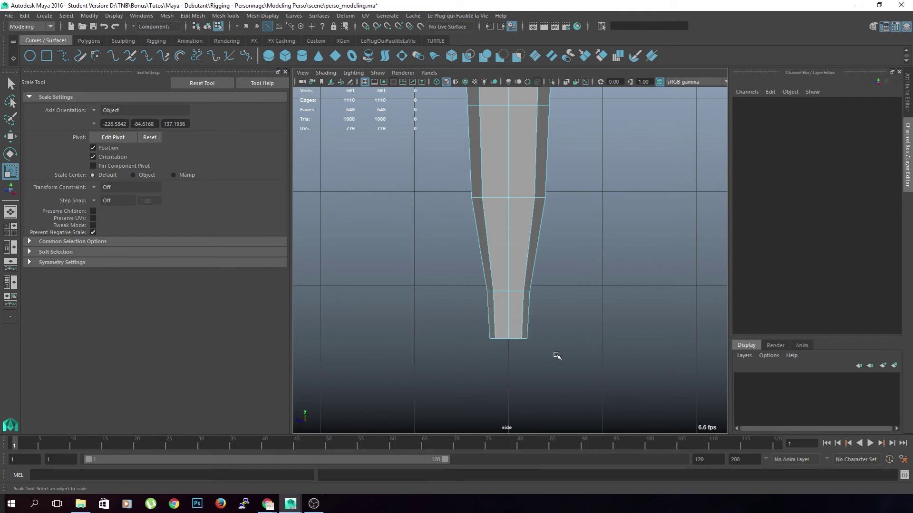
Extrude the leg's bottom border loop and move the new edges straight down to about Y -4.82.
middle_click_drag(556, 356, 559, 326, "alt")
double_click(521, 314)
middle_click_drag(589, 362, 550, 330, "alt")
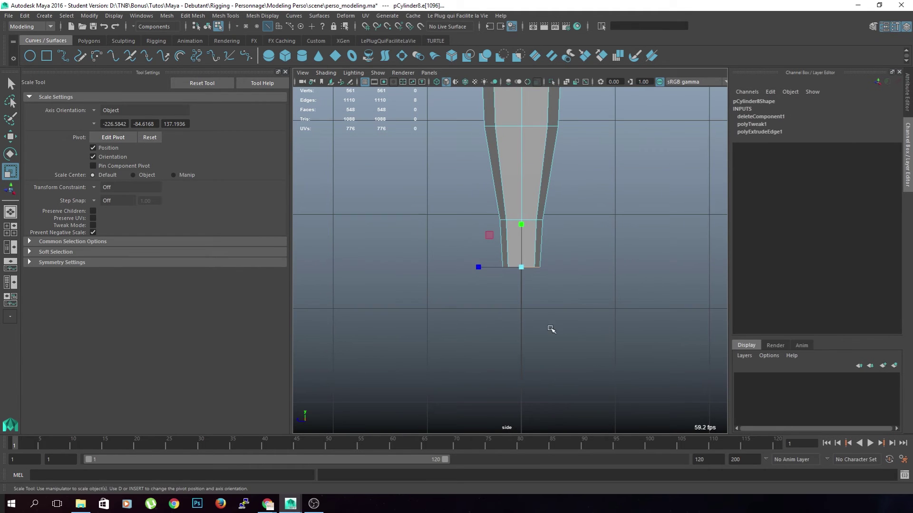
key("ctrl+e")
key("w")
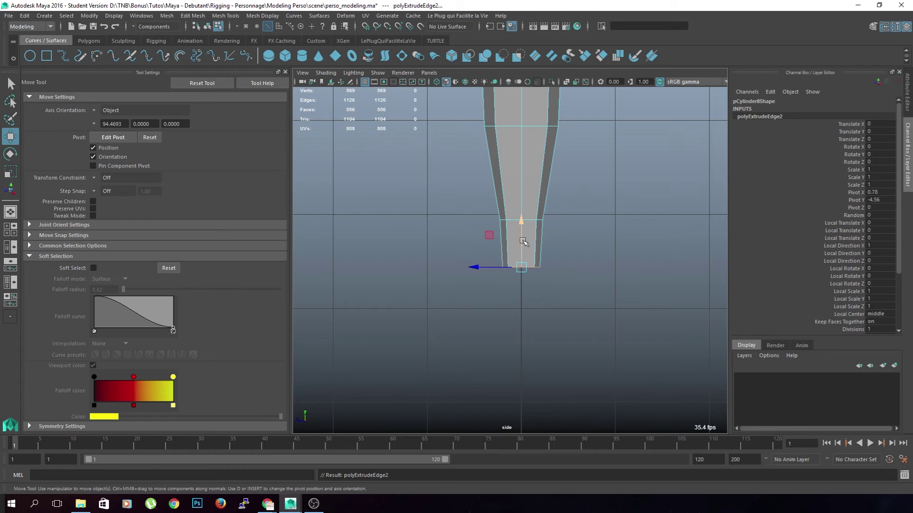
left_click_drag(521, 226, 521, 251)
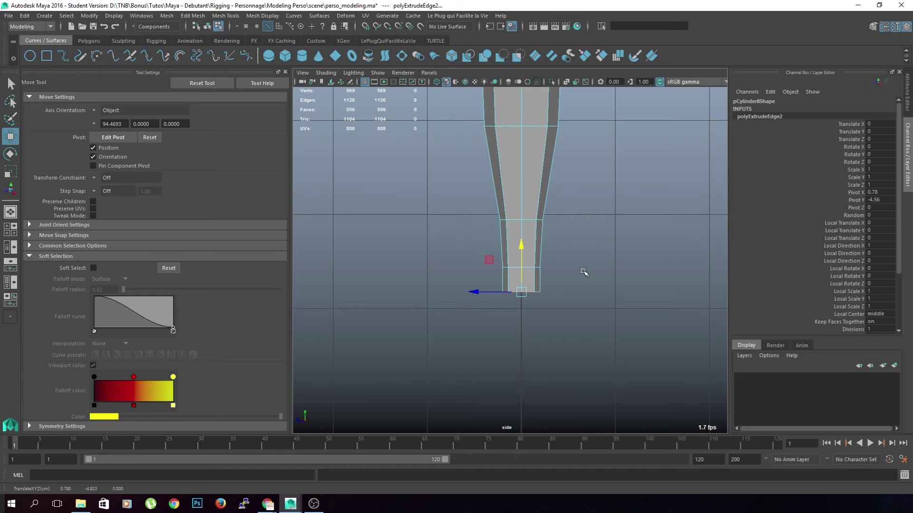
Extrude the bottom loop again, move it down about 0.29 units and scale it wider to flare the ankle.
key("ctrl+e")
left_click_drag(538, 322, 537, 349)
key("r")
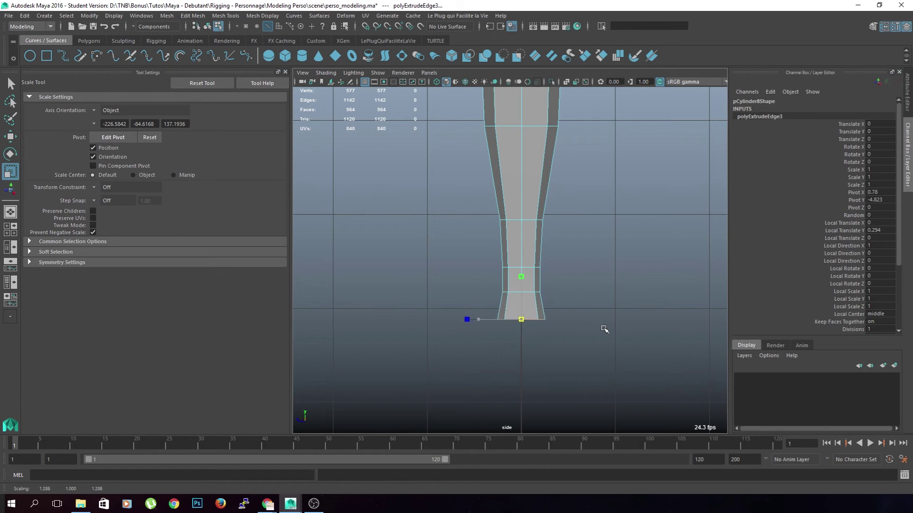
left_click(618, 306)
key("a")
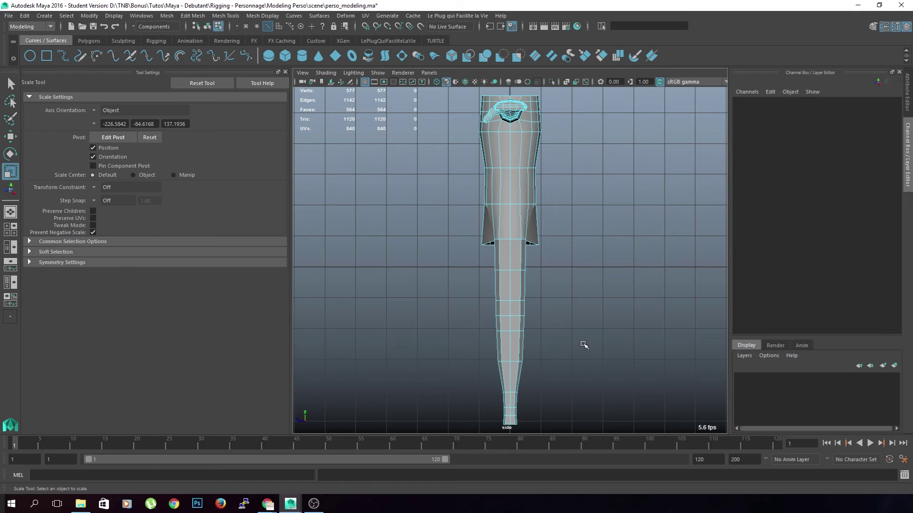
Examine the newly extruded ankle rings in the perspective view.
middle_click_drag(553, 388, 577, 230, "alt")
left_click_drag(577, 230, 542, 259, "alt")
key("space")
key("space")
key("space")
key("space")
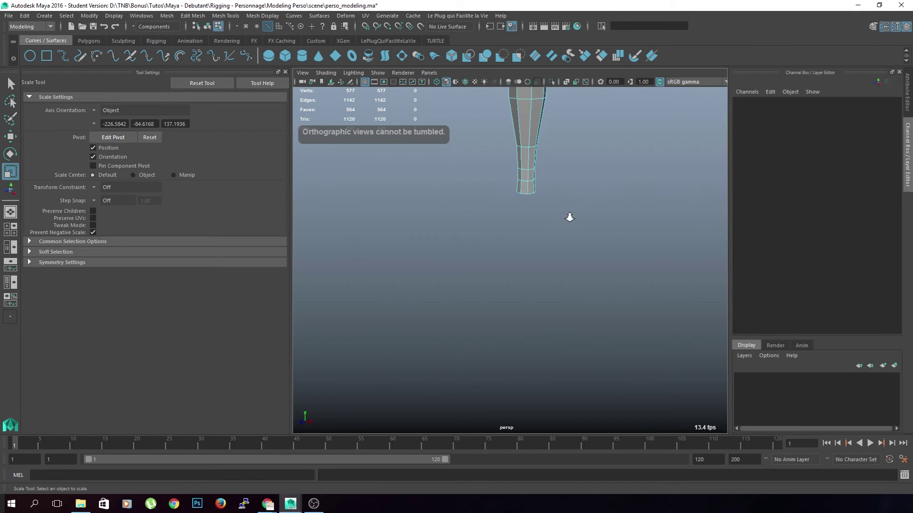
scroll(536, 286, "up", 5)
middle_click_drag(521, 198, 511, 314, "alt")
left_click_drag(512, 313, 559, 251, "alt")
scroll(506, 305, "down", 5)
middle_click_drag(505, 304, 554, 242, "alt")
Try to delete the front faces of the two lowest ankle rings and undo the deletion.
right_click_drag(457, 230, 449, 304)
left_click(439, 302)
left_click(453, 299, "shift")
left_click(454, 322, "shift")
left_click(438, 324, "shift")
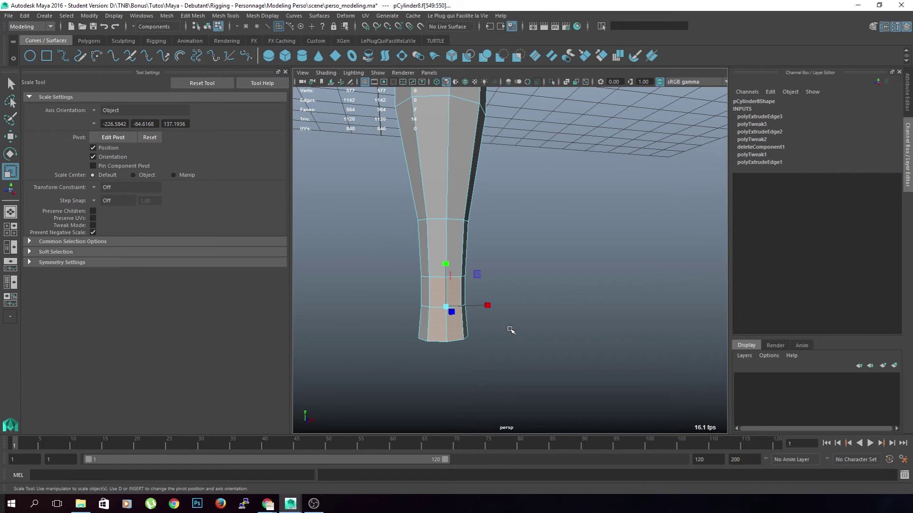
key("Delete")
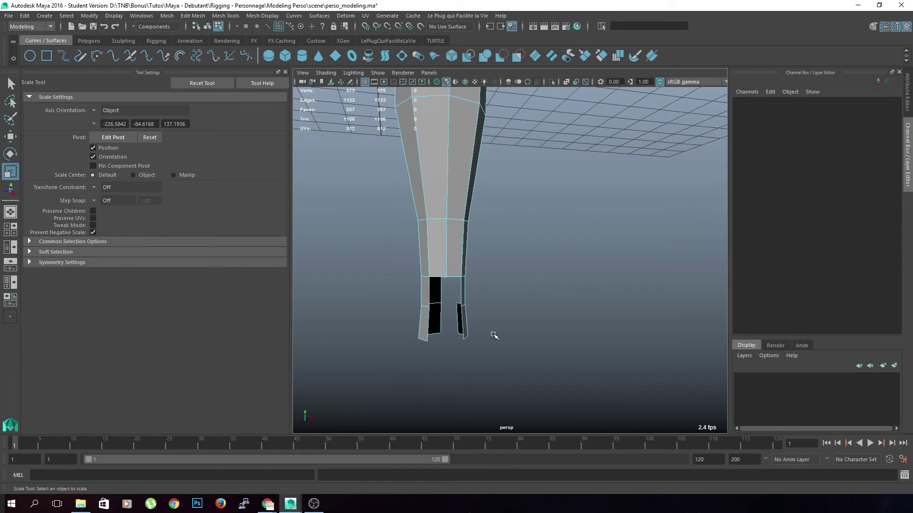
key("ctrl+z")
left_click(493, 335)
Select only the four front faces on the two lowest ankle rings and delete them to open the ankle.
left_click(450, 300)
left_click(440, 328, "shift")
left_click_drag(585, 350, 427, 299, "alt")
key("Delete")
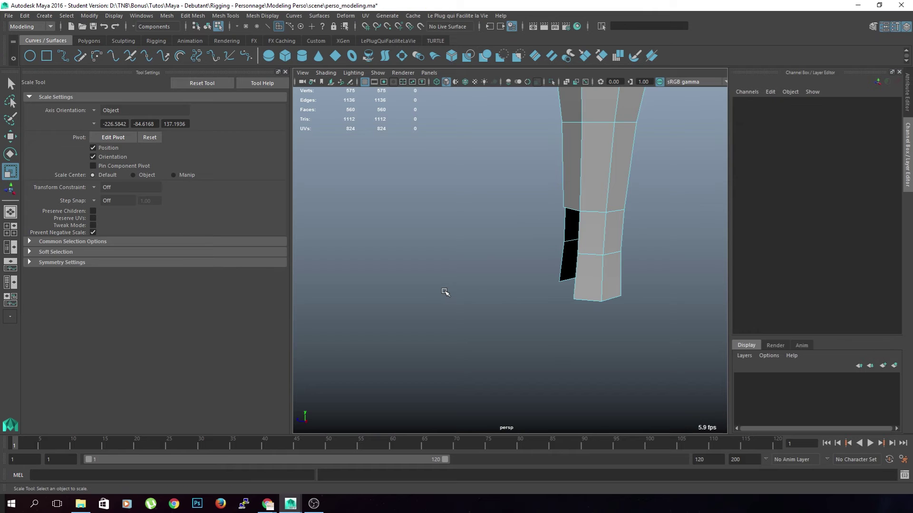
In the side view, create a polygon cube and move it down in front of the ankle.
key("space")
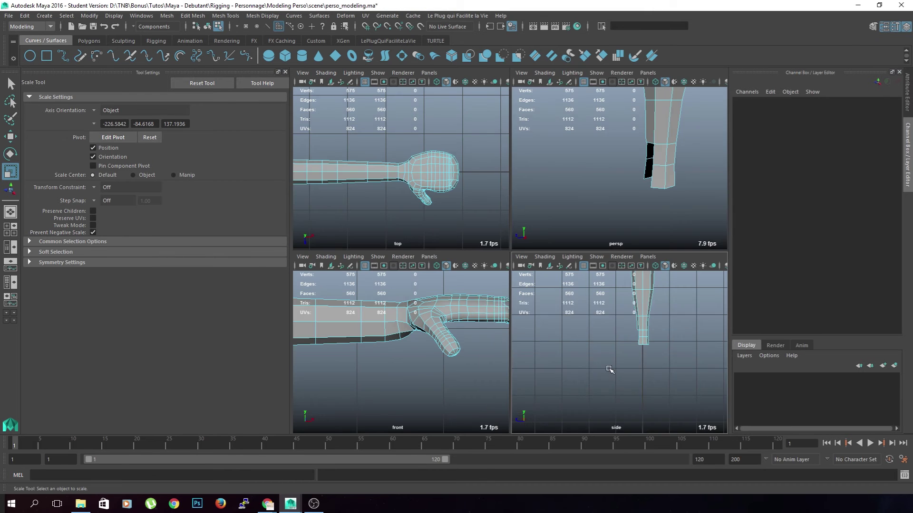
key("space")
left_click_drag(568, 261, 605, 272, "alt")
middle_click_drag(605, 272, 538, 302, "alt")
scroll(538, 302, "up", 3)
middle_click_drag(505, 266, 505, 280, "alt")
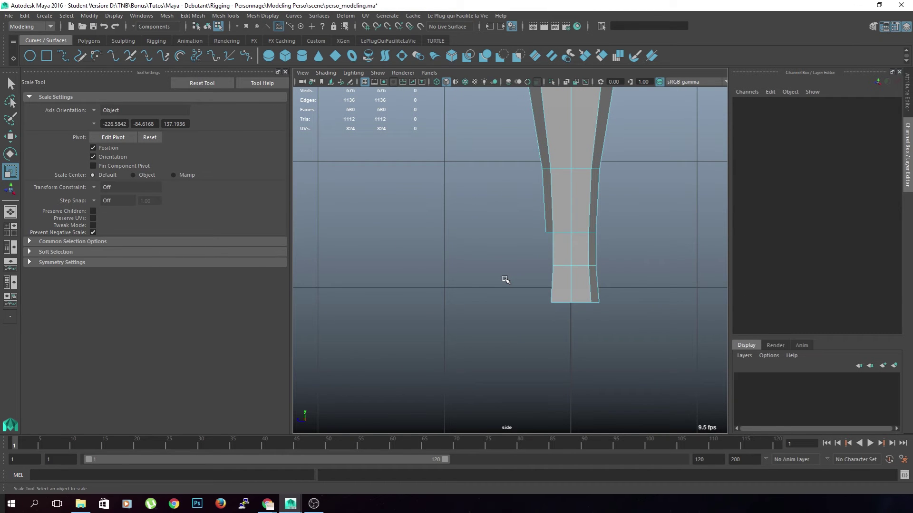
right_click(475, 240, "shift")
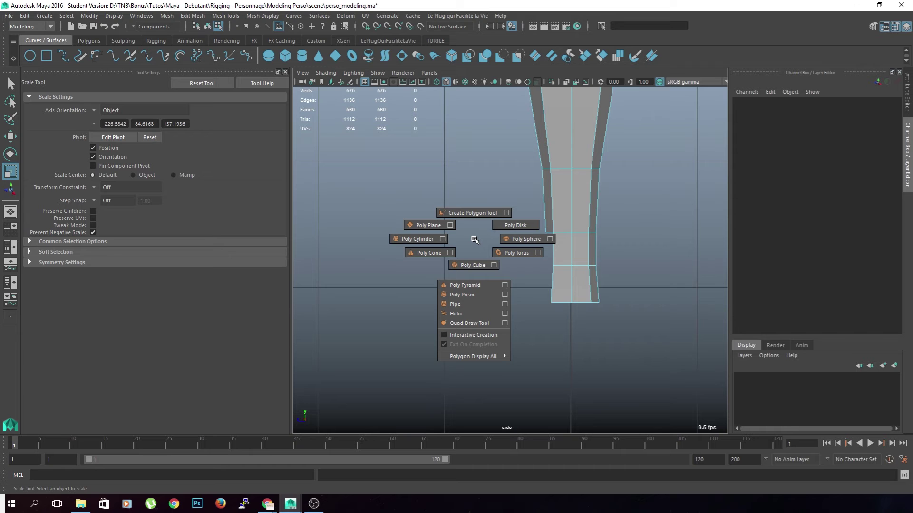
left_click(468, 265)
key("w")
scroll(438, 292, "down", 10)
left_click_drag(481, 170, 457, 232)
Smooth the cube into a rounded shape.
scroll(466, 281, "up", 5)
right_click(468, 284)
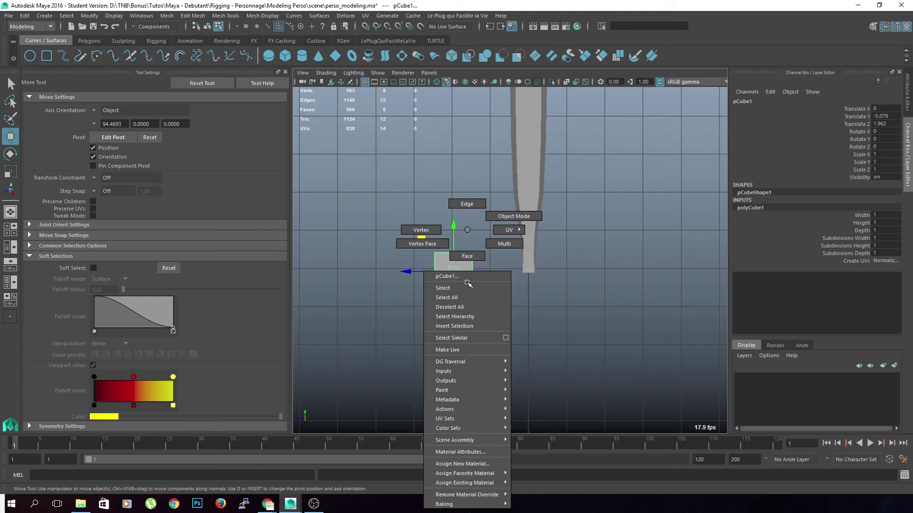
right_click_drag(468, 283, 463, 341, "shift")
left_click(457, 273)
left_click_drag(480, 279, 435, 306, "alt")
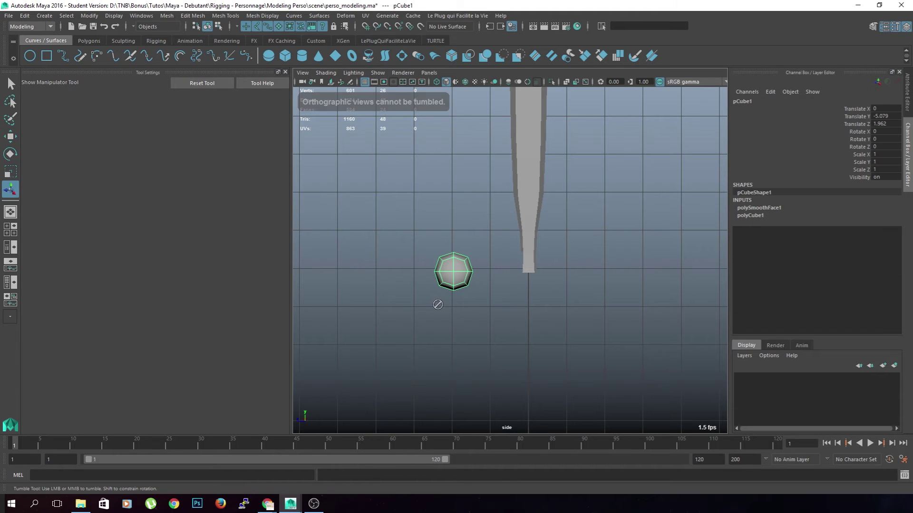
Move the rounded cube closer to the ankle and scale it uniformly to about 0.58.
middle_click_drag(449, 297, 484, 287, "alt")
scroll(483, 286, "up", 3)
right_click_drag(475, 268, 476, 248)
left_click(479, 253)
key("w")
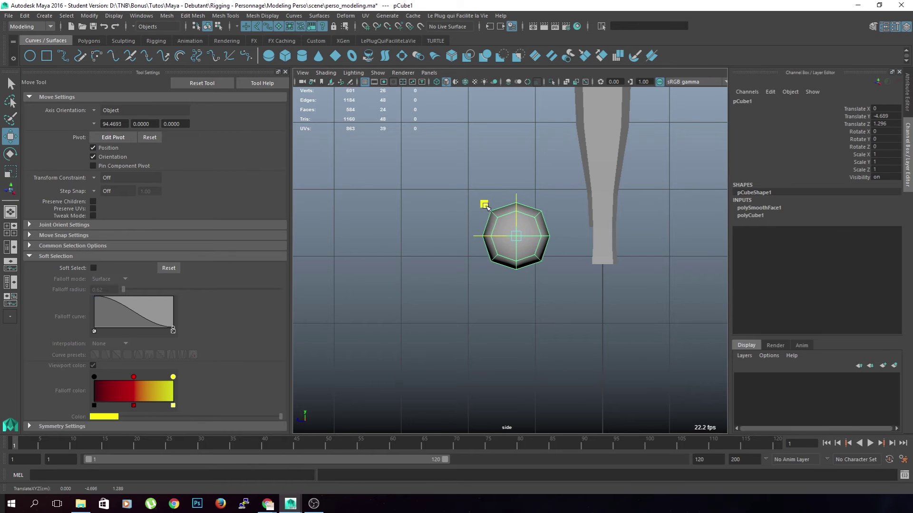
key("r")
middle_click_drag(626, 350, 591, 330)
Position the rounded cube just in front of the ankle opening.
key("w")
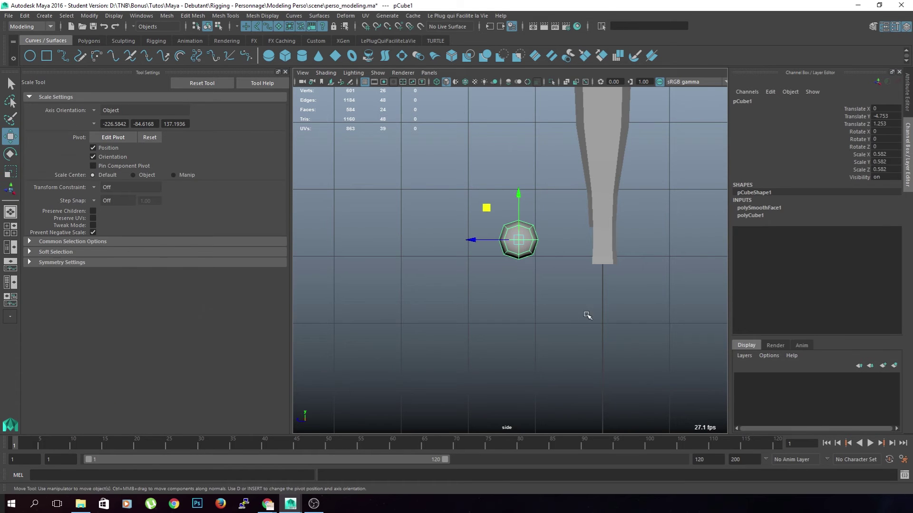
left_click_drag(484, 243, 516, 239)
left_click_drag(555, 196, 554, 200)
left_click_drag(516, 245, 524, 245)
left_click(549, 284)
Select the rounded cube's front vertices and move them forward to stretch it into a foot shape.
right_click(552, 273)
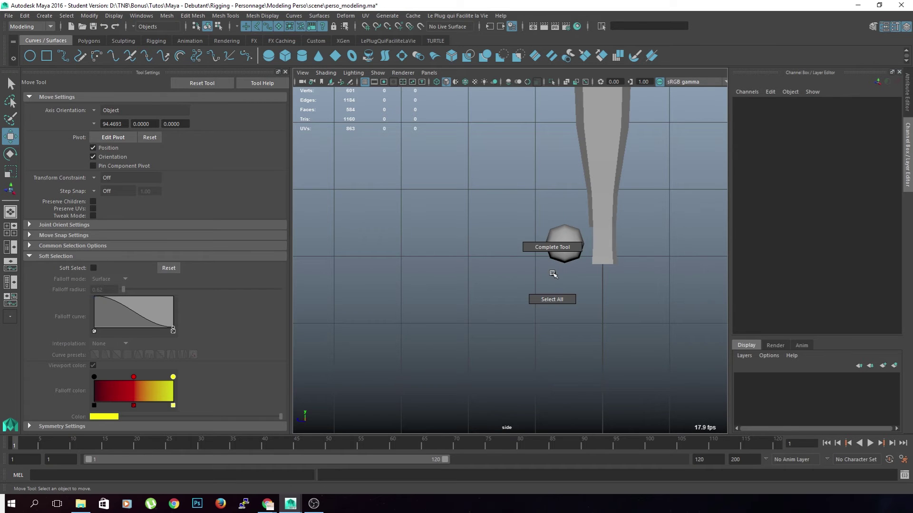
right_click_drag(570, 248, 522, 231)
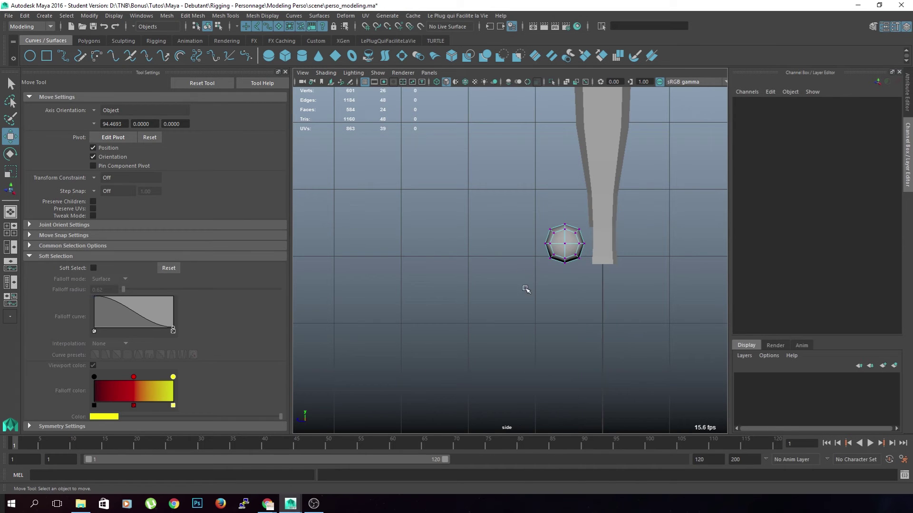
left_click_drag(559, 268, 555, 270)
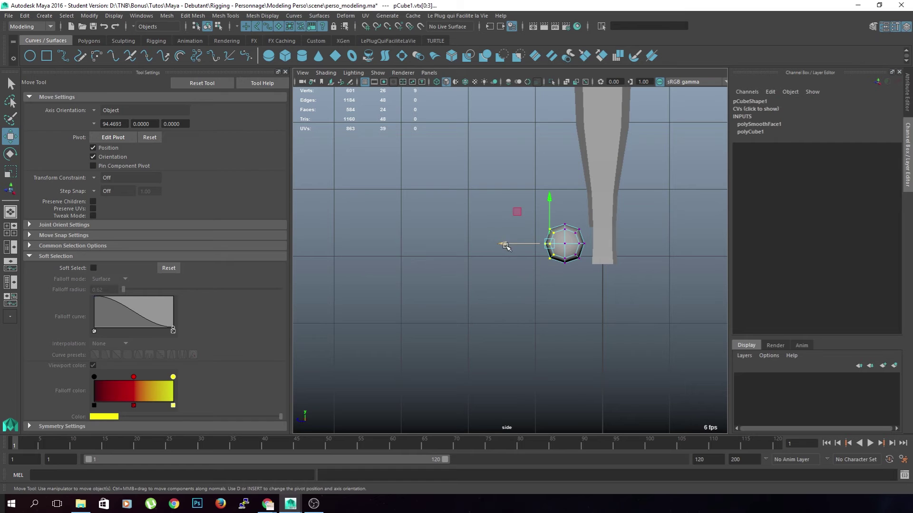
left_click_drag(506, 246, 465, 251)
left_click(523, 301)
Select the four faces at the foot's back end facing the ankle and delete them.
middle_click_drag(523, 302, 464, 318, "alt")
scroll(523, 291, "up", 6)
right_click_drag(521, 277, 516, 266)
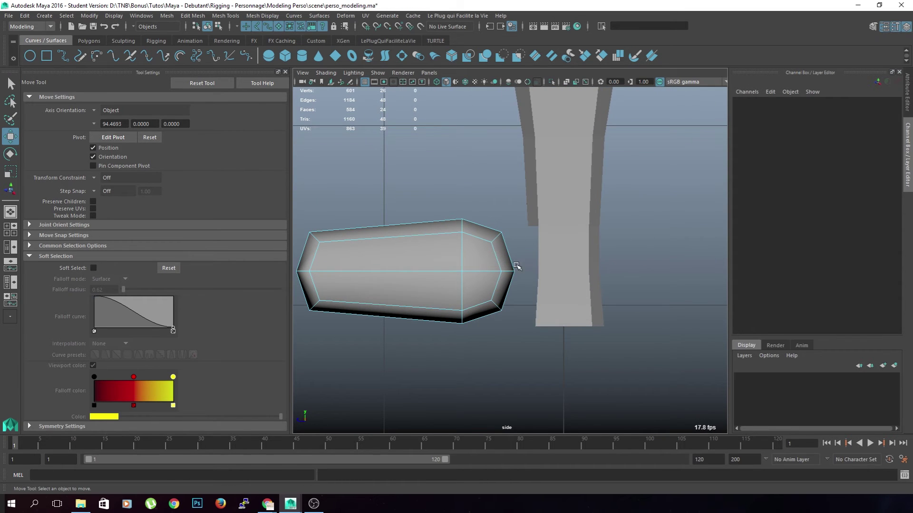
left_click_drag(510, 282, 516, 302)
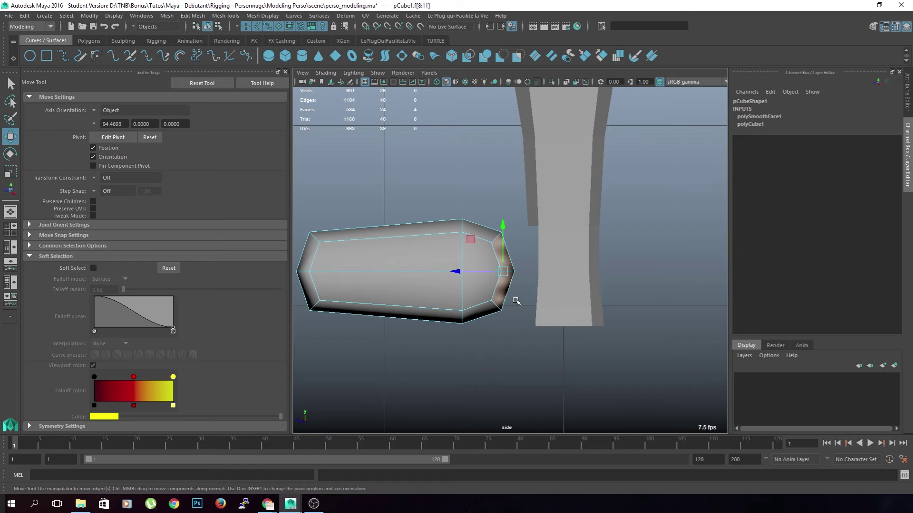
key("Delete")
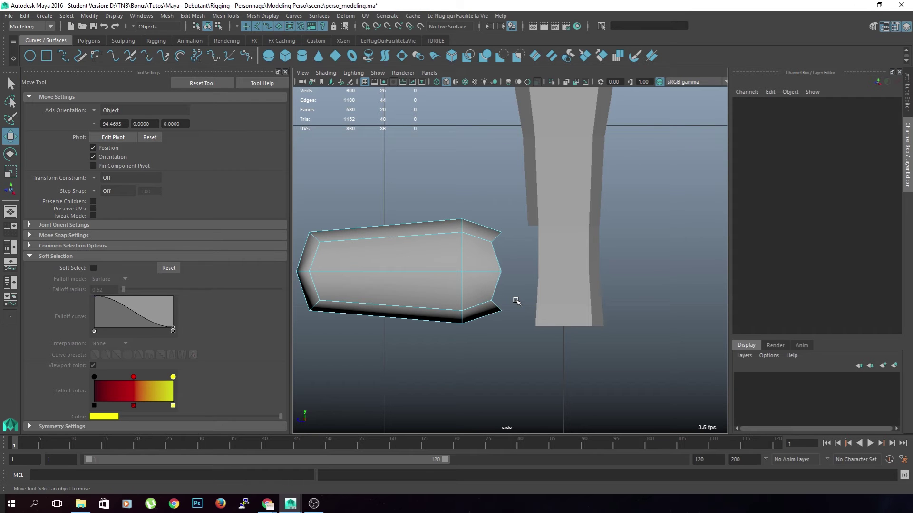
Select the border edge loop at the foot's open back end and scale it flat along the foot's length.
scroll(516, 301, "up", 3)
right_click_drag(490, 222, 492, 229)
double_click(490, 226)
left_click(516, 290)
double_click(489, 226)
key("r")
left_click_drag(449, 282, 520, 238)
key("w")
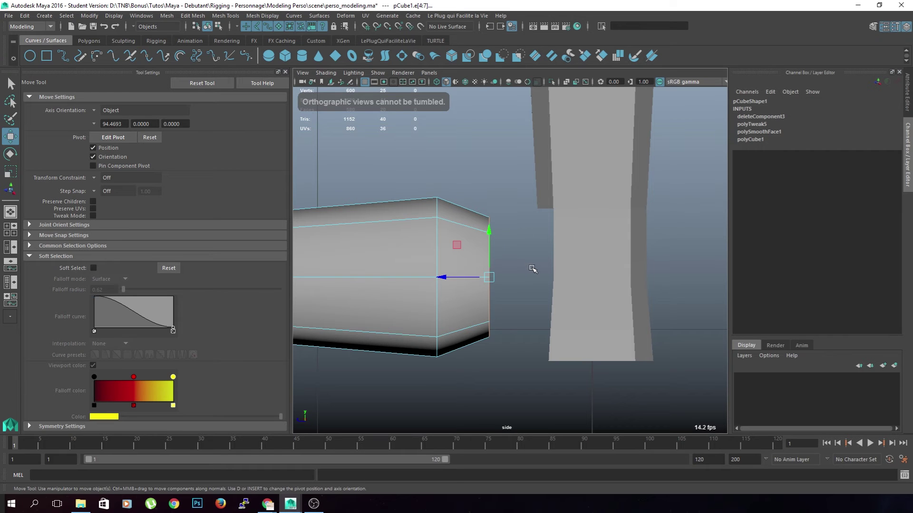
Enlarge the foot's back border edge loop and move it towards the ankle.
key("r")
left_click_drag(485, 279, 516, 287)
key("w")
left_click_drag(446, 277, 477, 257)
left_click(556, 275)
right_click_drag(495, 252, 553, 225)
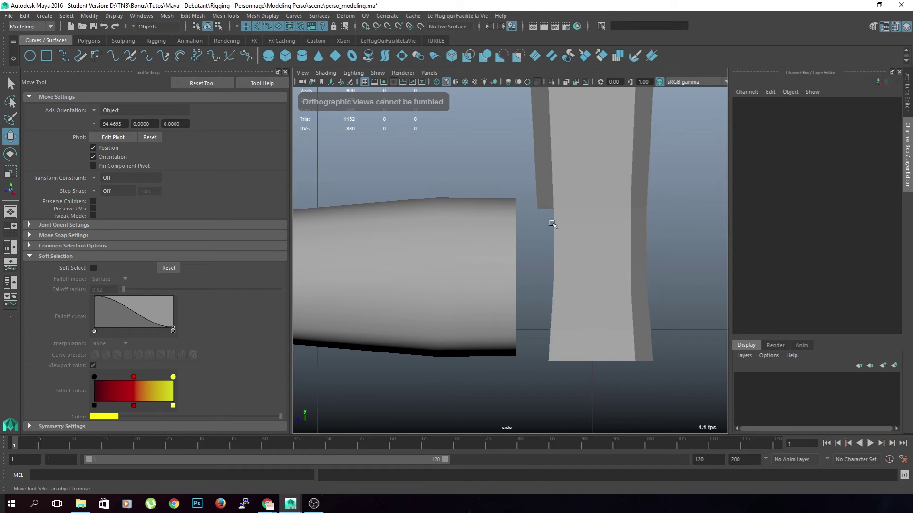
Combine the foot and the leg into one mesh and delete its construction history.
left_click(496, 261)
left_click(637, 297, "shift")
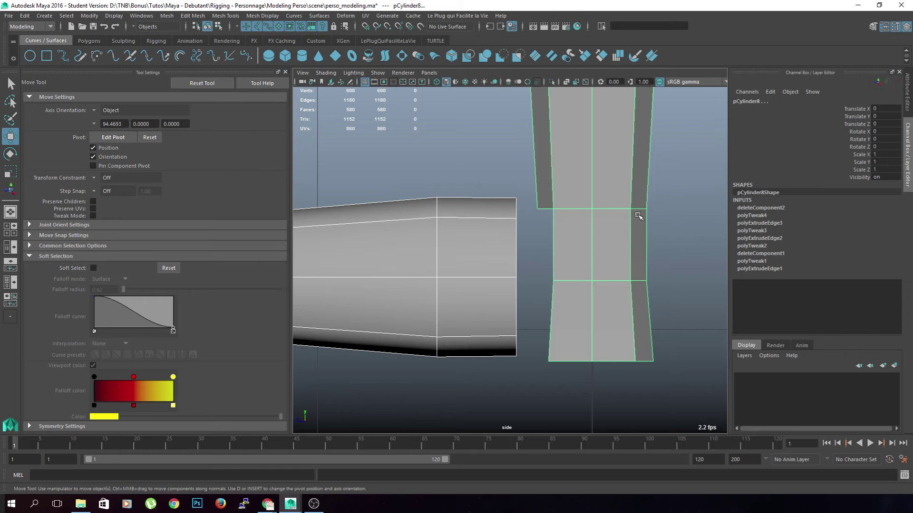
left_click(167, 15)
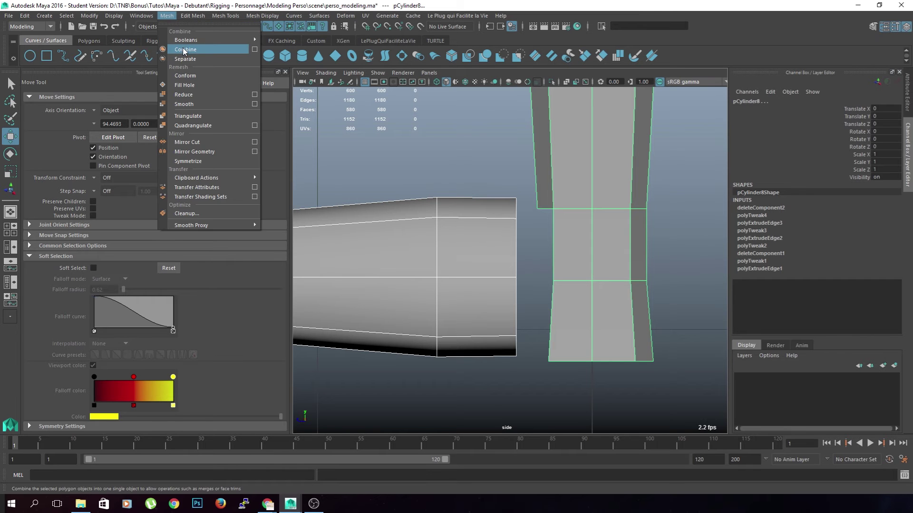
left_click(191, 50)
left_click(24, 15)
mouse_move(60, 133)
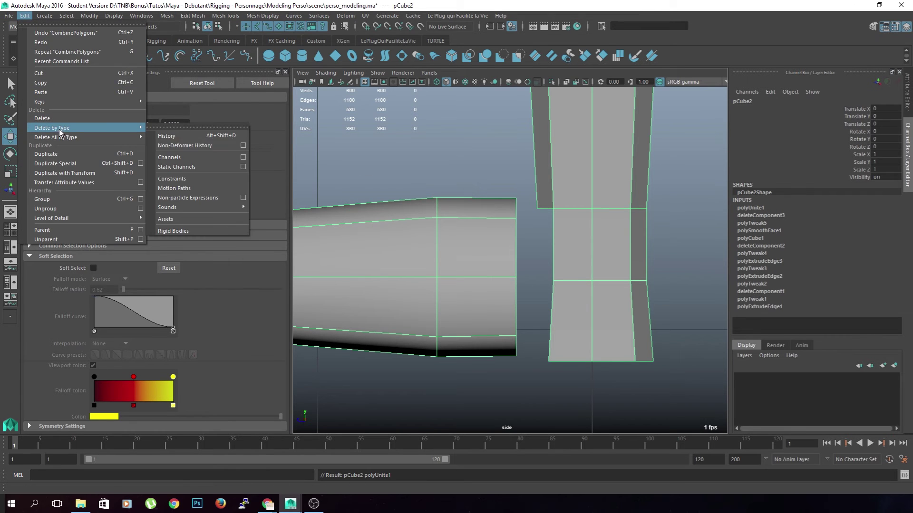
left_click(224, 138)
Select all faces of the foot in the perspective view and move them sideways into line with the ankle.
key("space")
key("space")
left_click_drag(580, 198, 435, 259, "alt")
left_click(533, 218)
left_click(441, 254)
right_click_drag(432, 230, 433, 257)
double_click(432, 254)
left_click_drag(458, 256, 533, 257)
In the front view, fine-tune the foot's sideways alignment with the leg and lower the foot slightly.
key("space")
key("space")
key("space")
key("space")
key("space")
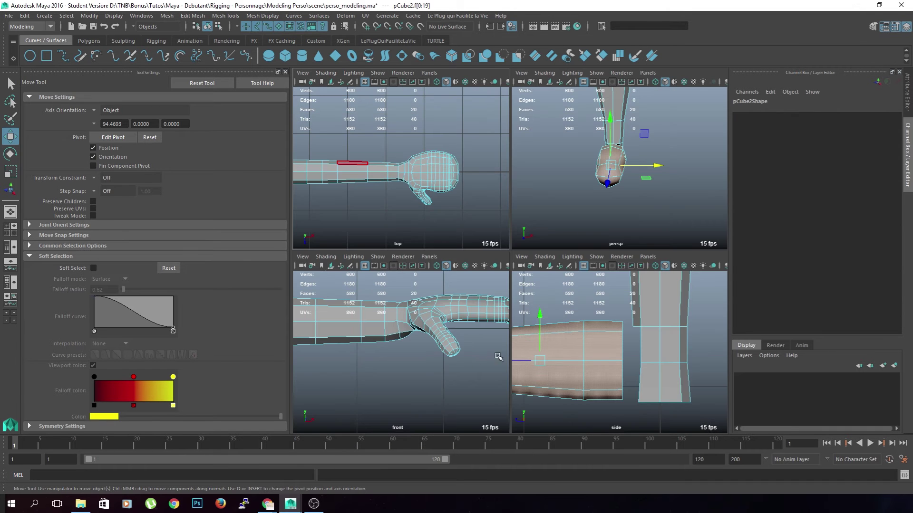
key("space")
scroll(497, 357, "down", 10)
scroll(523, 238, "up", 6)
middle_click_drag(491, 363, 510, 306, "alt")
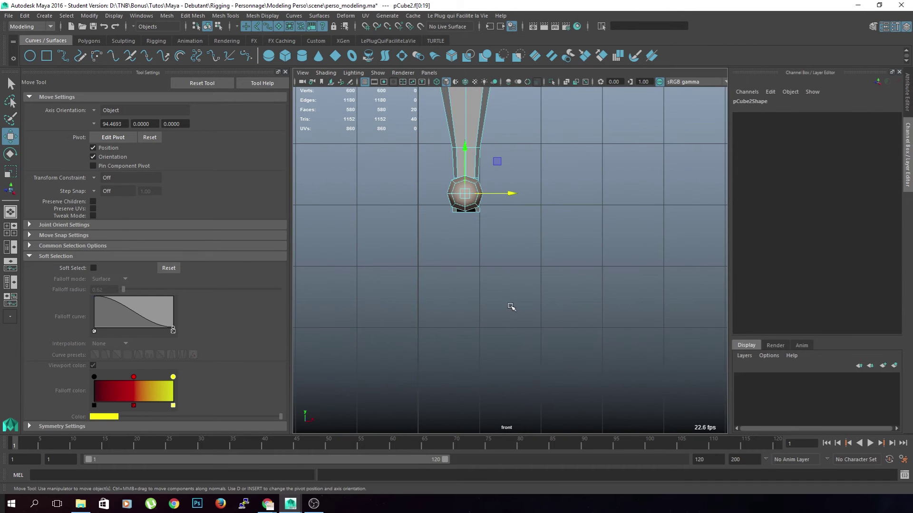
key("f")
middle_click_drag(513, 259, 513, 272, "alt")
left_click_drag(557, 273, 564, 271)
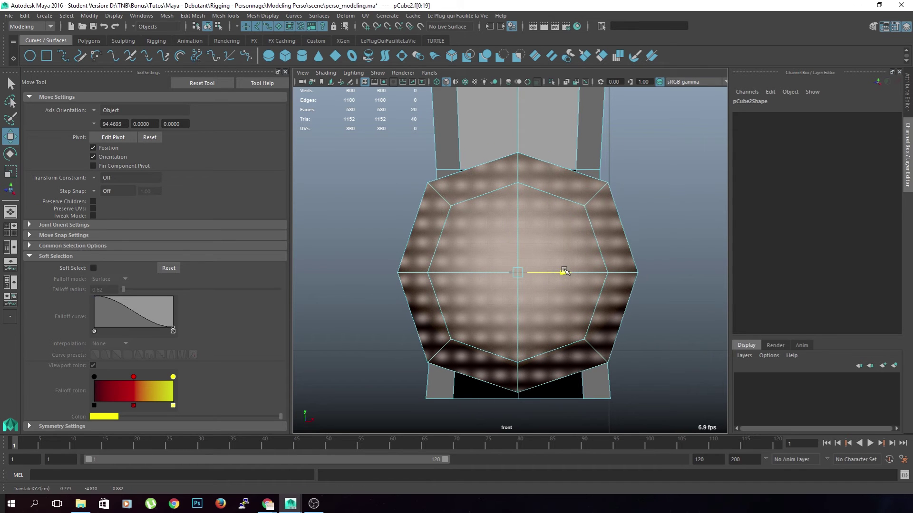
left_click_drag(517, 226, 517, 266)
Select the border edge loop at the foot's open back end in the perspective view and extrude it.
key("space")
key("space")
left_click_drag(601, 232, 598, 289, "alt")
left_click(597, 289)
middle_click_drag(598, 289, 492, 312, "alt")
scroll(491, 312, "up", 5)
left_click_drag(492, 312, 430, 320, "alt")
scroll(478, 315, "up", 3)
middle_click_drag(430, 320, 514, 262, "alt")
right_click_drag(492, 231, 536, 289)
double_click(483, 240)
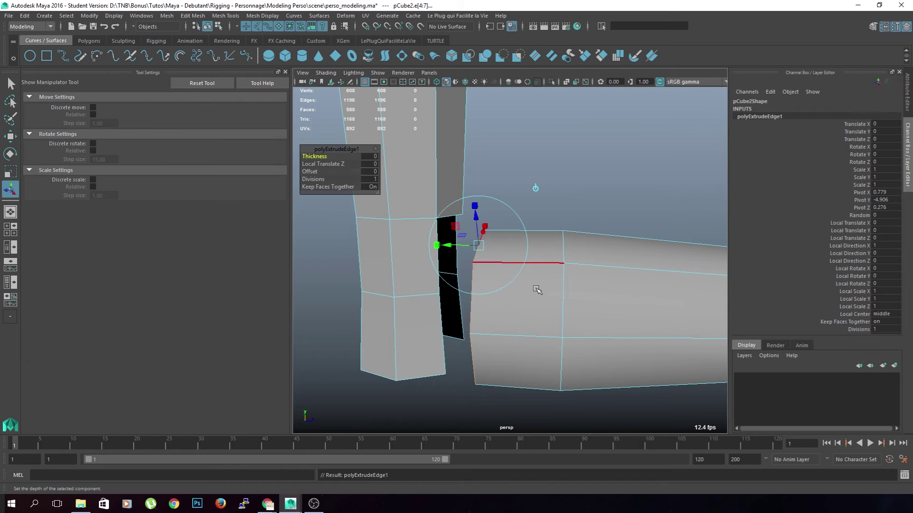
left_click_drag(450, 246, 439, 249)
key("ctrl+z")
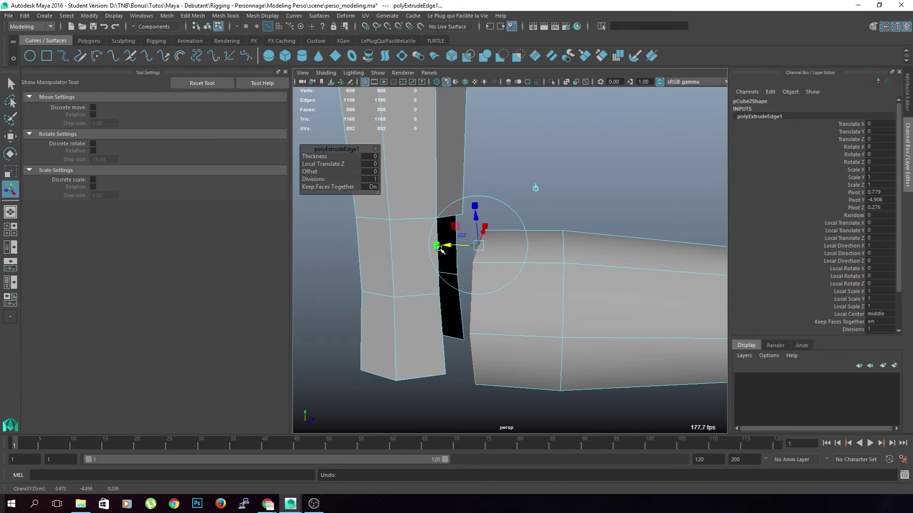
left_click_drag(477, 214, 477, 201)
key("ctrl+z")
Move the extruded edge loop back towards the ankle opening to form a short connecting strip.
key("w")
left_click_drag(532, 307, 517, 309)
left_click(530, 216)
middle_click_drag(503, 227, 519, 233, "alt")
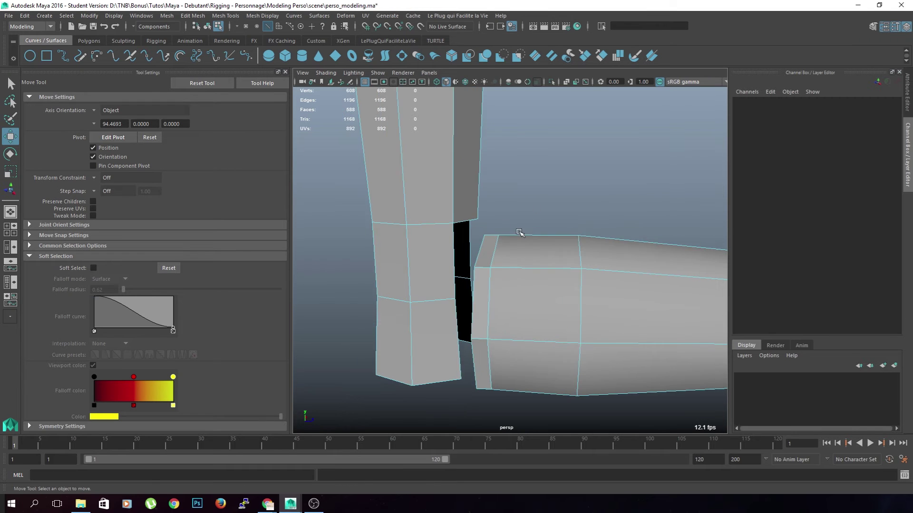
Use Target Weld to merge the foot's back border vertices onto the matching vertices around the ankle opening.
left_click_drag(522, 226, 508, 269, "alt")
right_click_drag(508, 269, 463, 232)
right_click_drag(506, 265, 505, 222, "shift")
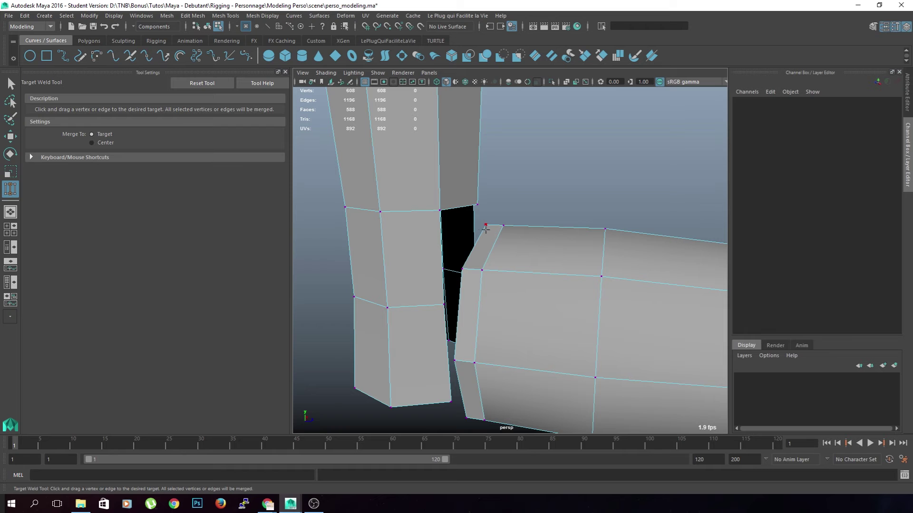
left_click_drag(477, 208, 444, 207)
left_click_drag(457, 280, 479, 241, "alt")
middle_click_drag(473, 324, 489, 271, "alt")
mouse_move(475, 261)
left_mouse_down()
mouse_move(455, 259)
mouse_move(479, 274)
left_mouse_up()
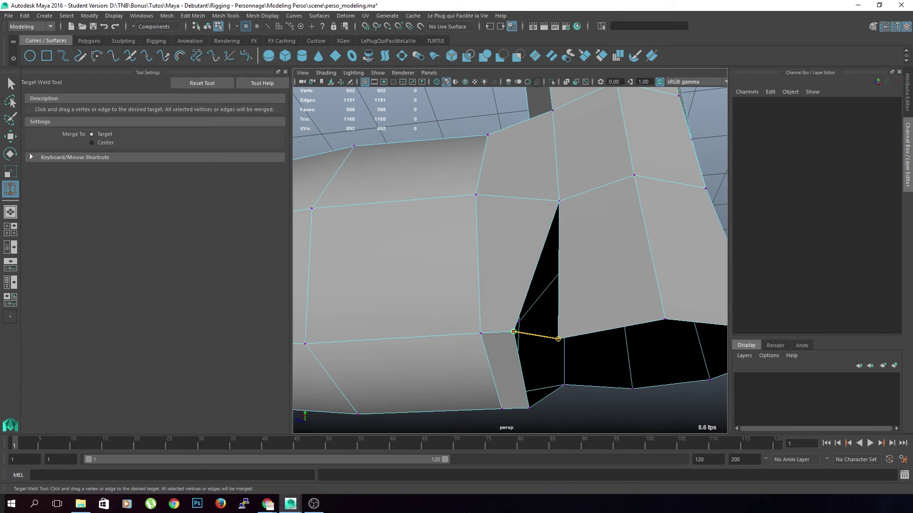
left_click_drag(558, 339, 558, 339)
Move the vertex on top of the foot just ahead of the ankle slightly forward.
key("q")
scroll(574, 305, "down", 3)
left_click_drag(574, 305, 570, 324, "alt")
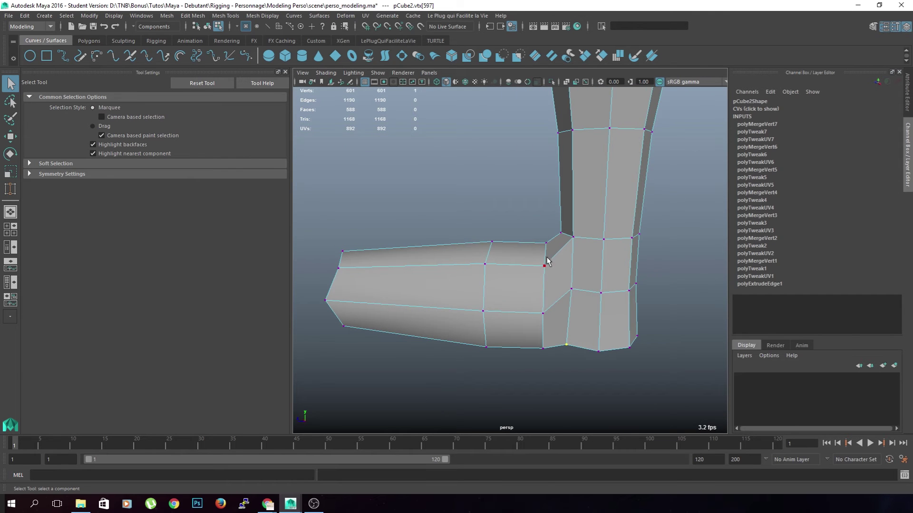
key("w")
left_click_drag(516, 243, 504, 242)
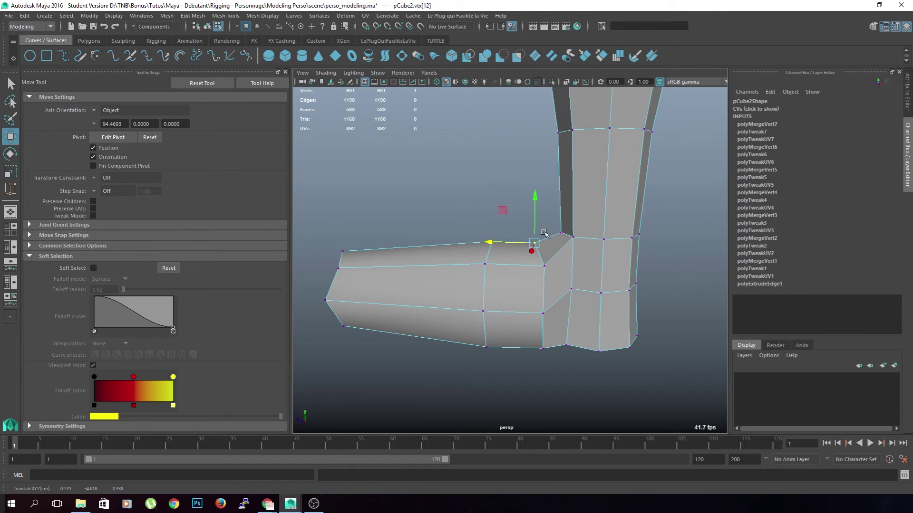
Raise the two vertices at the front of the ankle, above the instep.
left_click(556, 232)
left_click(561, 235)
middle_click_drag(530, 214, 521, 200)
left_click(521, 200)
left_click_drag(520, 230, 542, 235, "alt")
left_click(545, 230)
left_click_drag(545, 187, 547, 174)
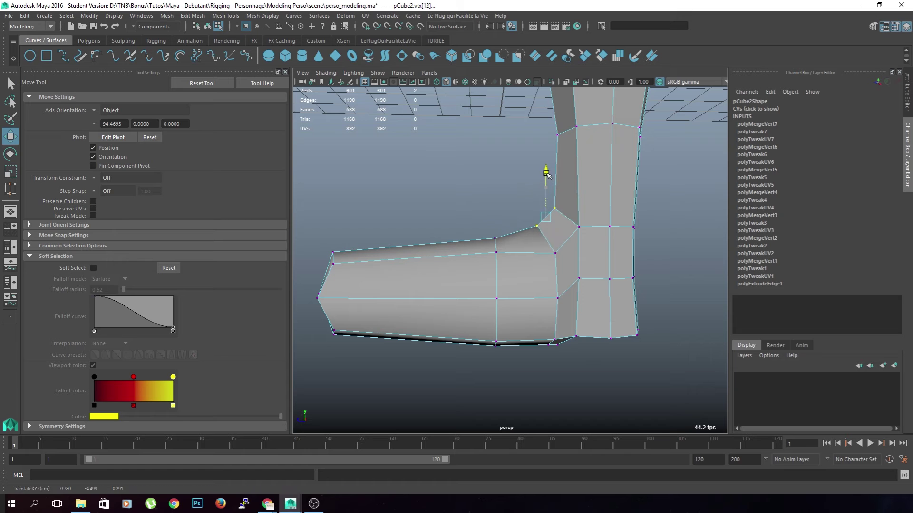
Move the foot's vertex loop just ahead of the ankle slightly toward the toes.
left_click(498, 241)
double_click(497, 257, "shift")
left_click_drag(450, 292, 442, 293)
left_click(369, 349)
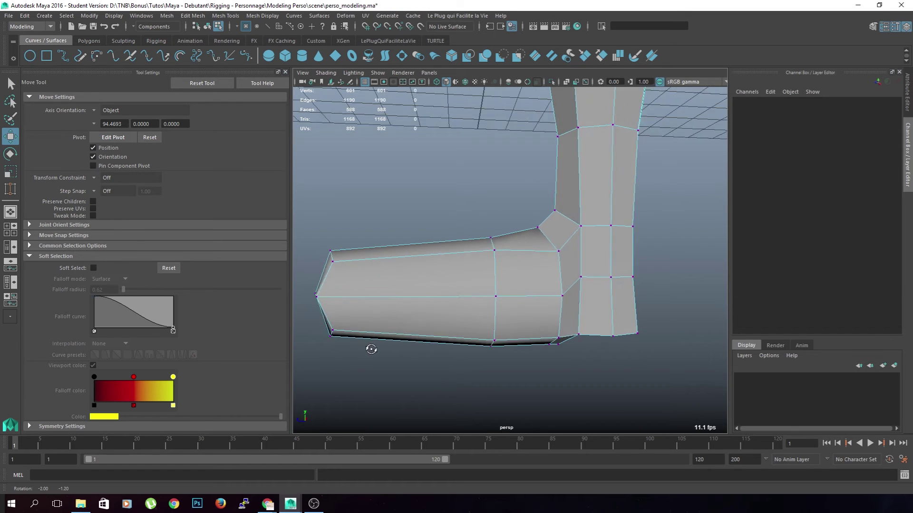
Insert an edge loop around the middle of the long front section of the foot with Multi-Cut.
right_click_drag(299, 293, 396, 295, "shift")
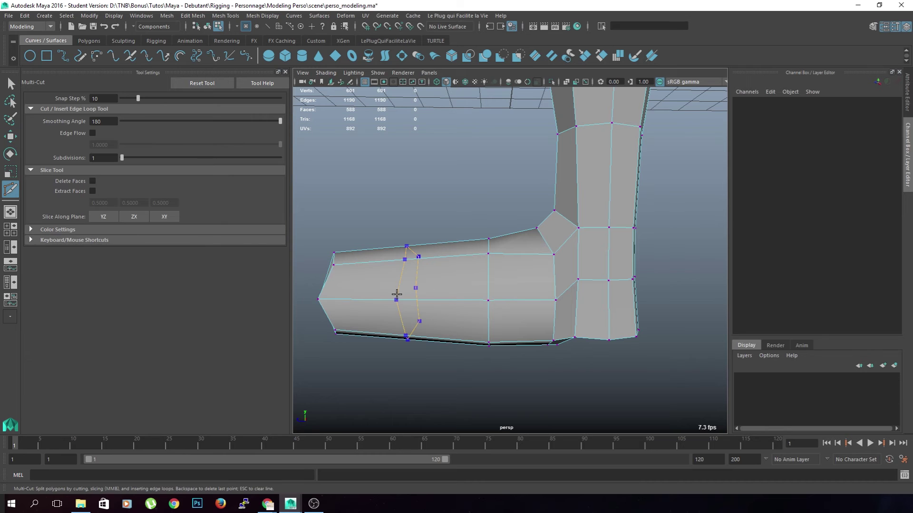
left_click(396, 294, "ctrl")
key("ctrl+z")
key("q")
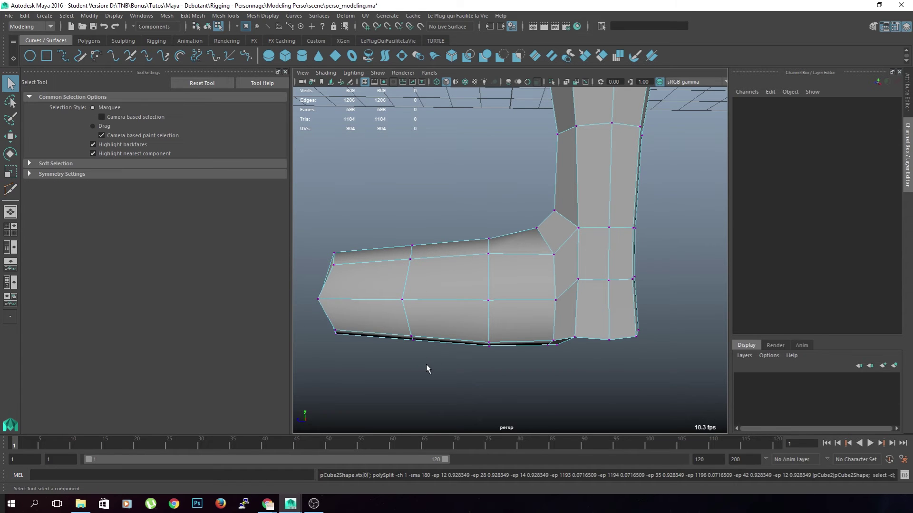
Flatten the new vertex loop along the foot's length by scaling it on that axis.
left_click(403, 301)
key("r")
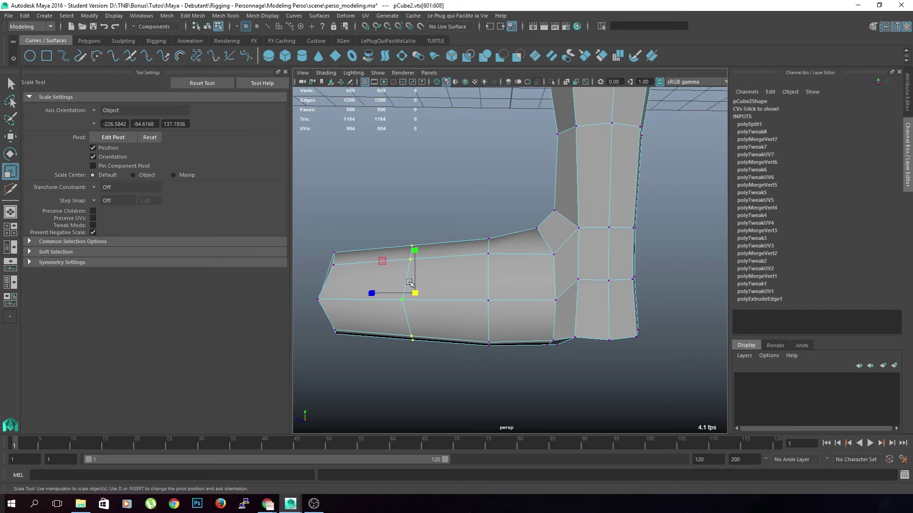
left_click_drag(372, 294, 569, 337)
left_click(471, 386)
Select the faces under the foot, flatten them vertically and raise them level with the bottom of the heel.
left_click_drag(442, 379, 443, 308, "alt")
key("w")
scroll(483, 332, "up", 7)
scroll(431, 329, "up", 5)
left_click_drag(529, 284, 594, 328, "alt")
right_click_drag(540, 243, 540, 260)
left_click(512, 292)
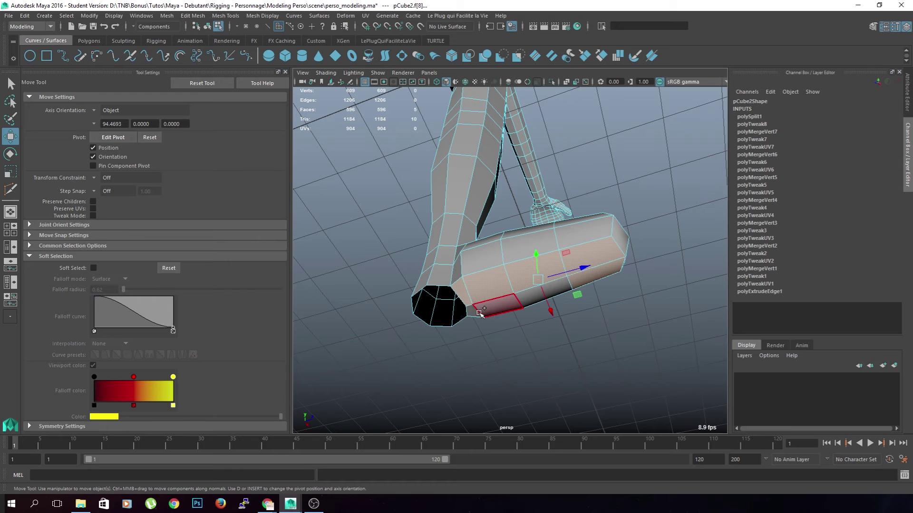
left_click_drag(565, 390, 535, 261, "alt")
key("r")
left_click_drag(527, 356, 530, 277, "alt")
key("w")
left_click_drag(524, 236, 531, 230)
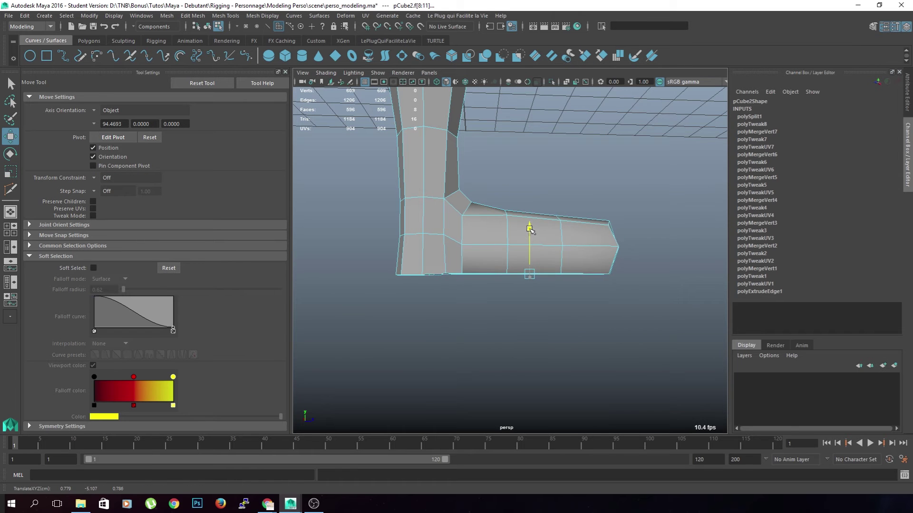
left_click(688, 301)
Move the top vertices at the toe tip down and slightly back.
left_click_drag(688, 301, 537, 233, "alt")
right_click_drag(547, 233, 604, 229)
left_click_drag(567, 249, 566, 250)
left_click_drag(581, 234, 609, 197, "alt")
middle_click_drag(607, 202, 600, 212)
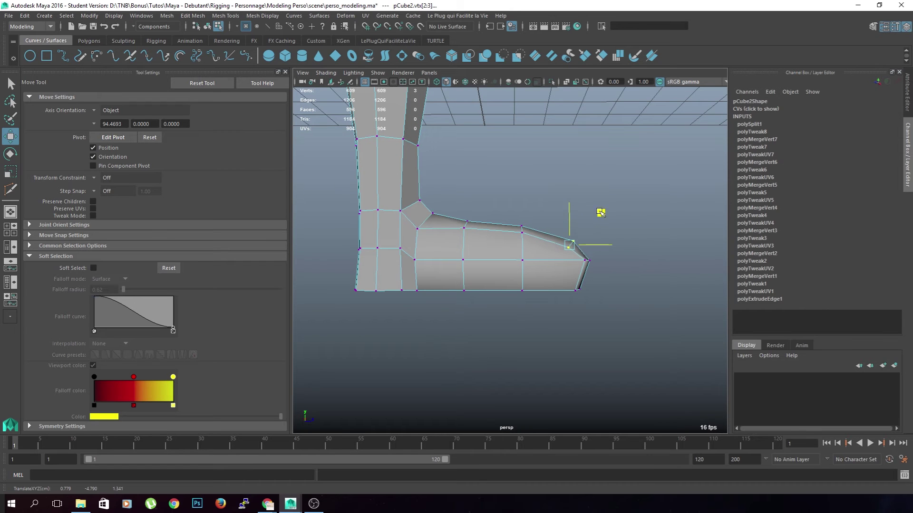
left_click(580, 246)
Lower the top vertices of the two edge loops behind the toes to slope the top of the foot.
left_click_drag(515, 236, 516, 236)
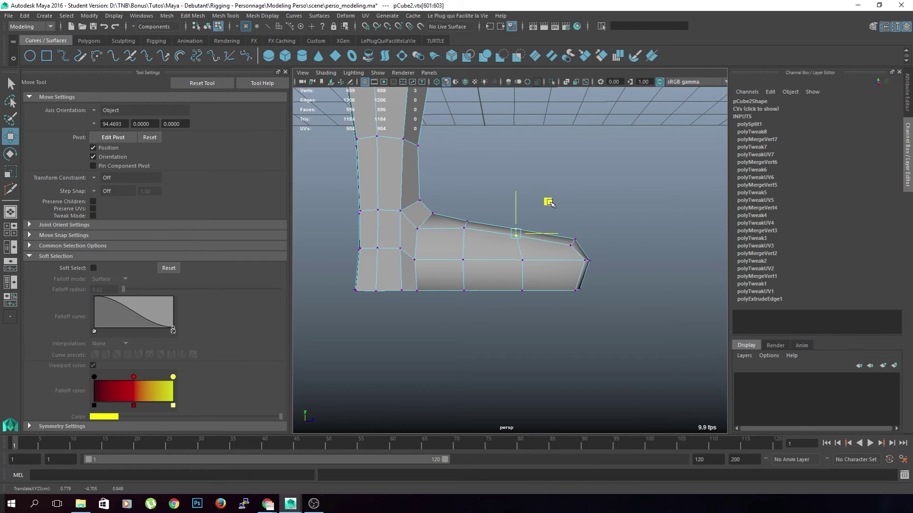
left_click(483, 210)
left_click_drag(481, 211, 456, 237)
left_click_drag(499, 193, 495, 198)
left_click(597, 188)
left_click_drag(597, 187, 523, 288, "alt")
right_click_drag(508, 284, 523, 197)
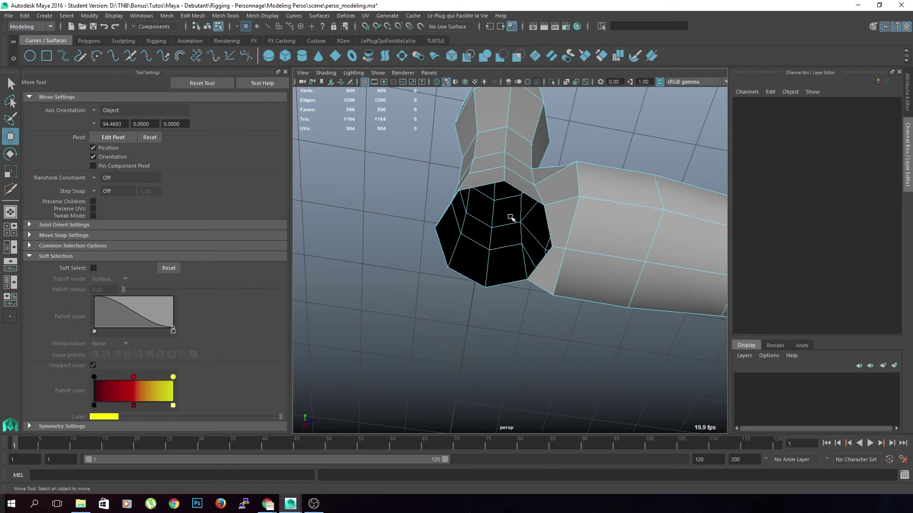
left_click(530, 192)
left_click(511, 278, "shift")
left_click_drag(514, 312, 499, 322, "alt")
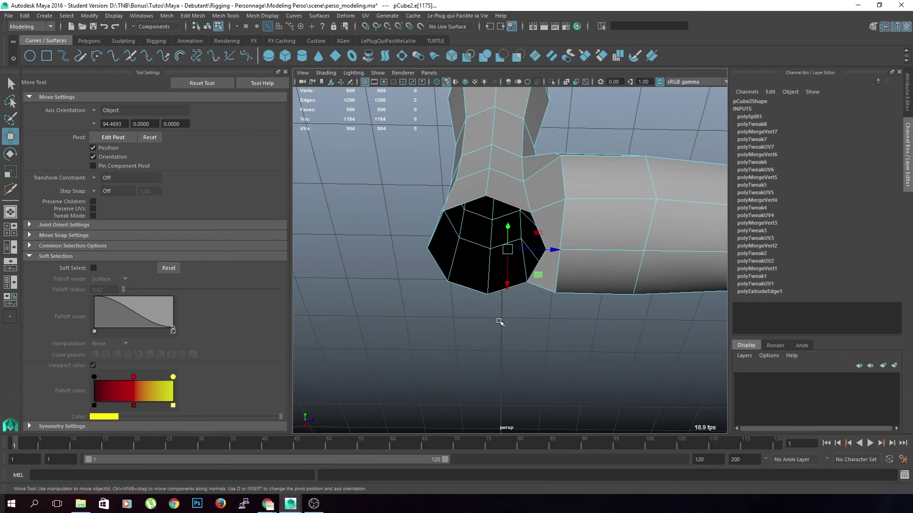
left_click(519, 342)
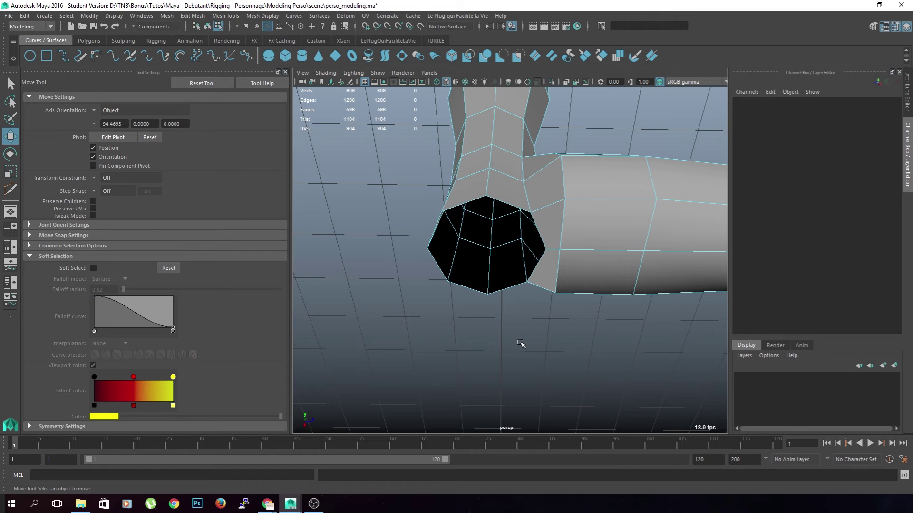
Select the border edge loop of the opening under the heel and close it with Fill Hole.
left_click(547, 238)
right_click_drag(514, 228, 528, 193)
double_click(509, 281)
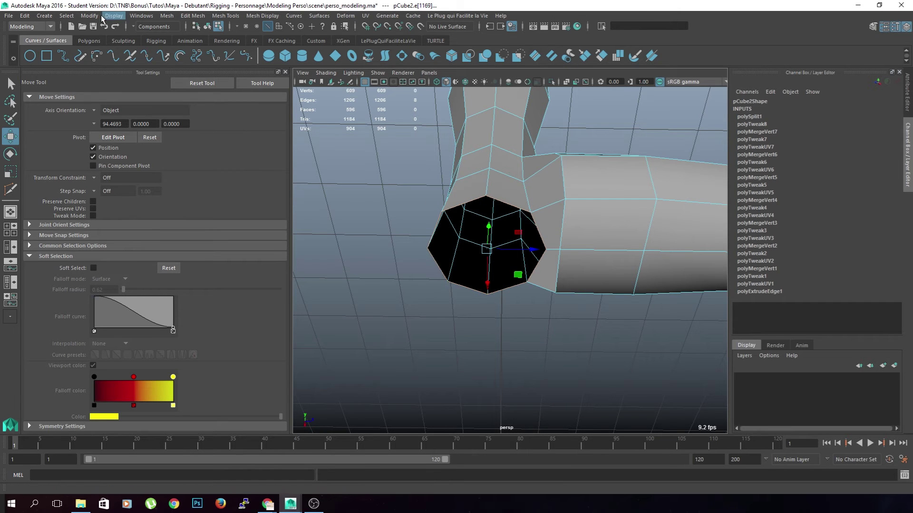
left_click(174, 18)
left_click(195, 96)
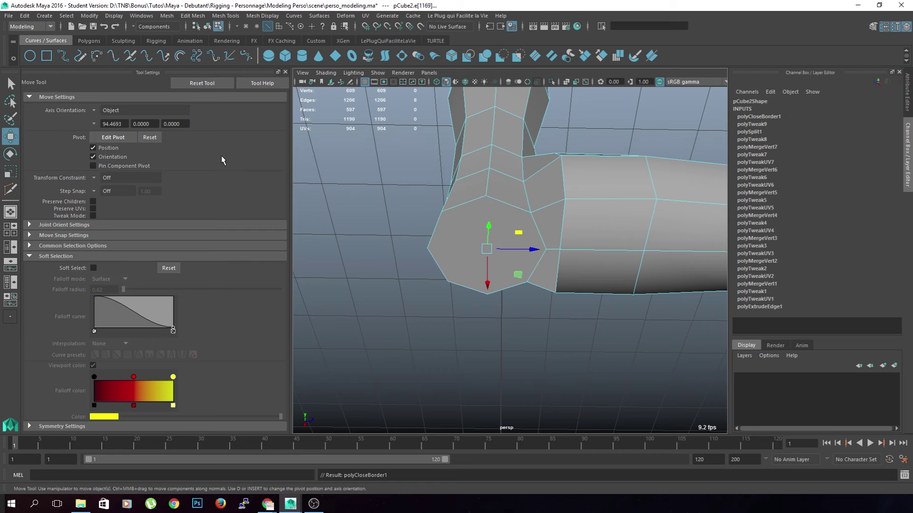
left_click(526, 340)
Divide the heel's new bottom face with two crossing Multi-Cut cuts, one lengthwise and one across.
right_click_drag(534, 230, 517, 245, "alt")
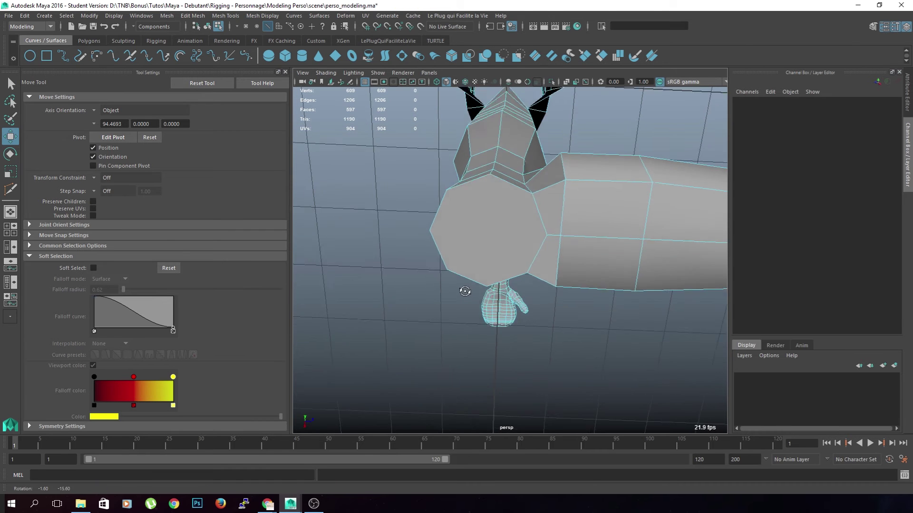
right_click_drag(478, 279, 547, 245, "alt")
left_click_drag(442, 267, 523, 280, "alt")
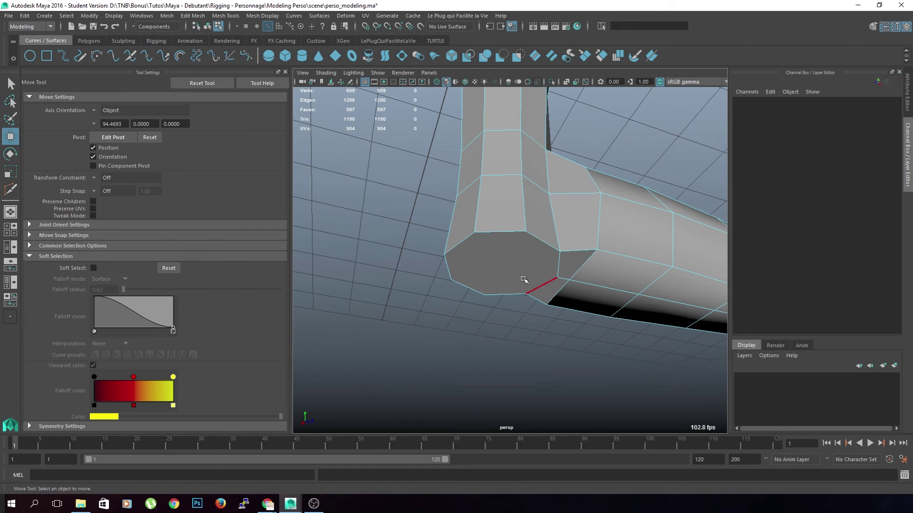
left_click_drag(500, 317, 483, 254, "alt")
right_click_drag(484, 255, 429, 256, "shift")
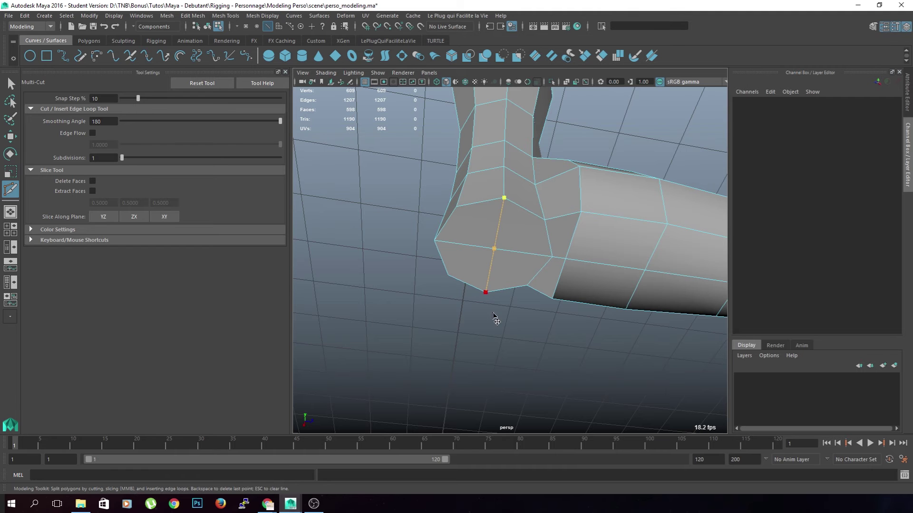
key("q")
Switch the mesh to vertex selection and inspect the vertices around the heel and foot.
left_click_drag(534, 332, 510, 296, "alt")
right_click(541, 231)
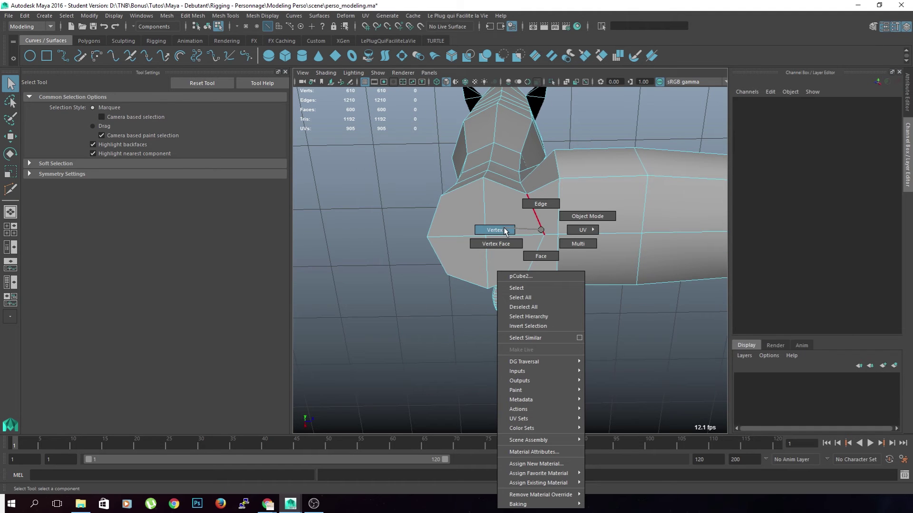
right_click_drag(505, 231, 505, 231)
left_click(545, 234)
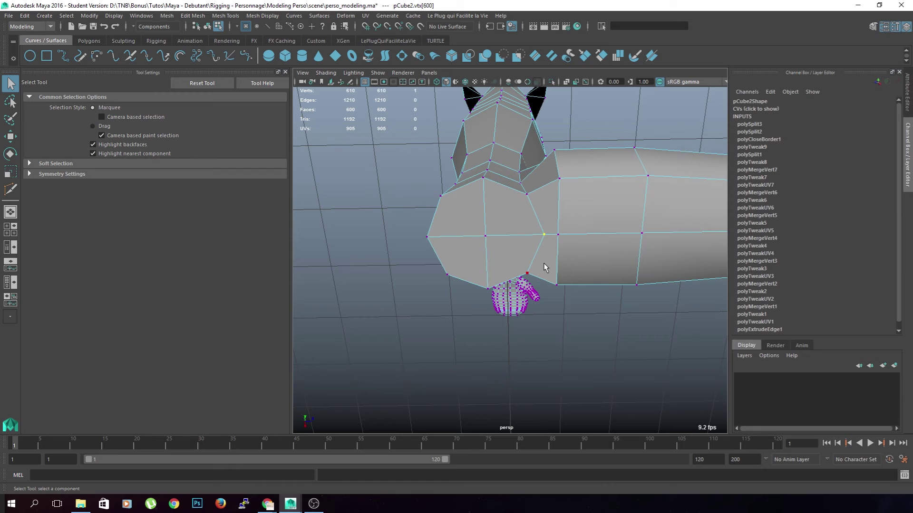
key("w")
left_click_drag(551, 290, 575, 392, "alt")
left_click(572, 363)
scroll(586, 357, "down", 4)
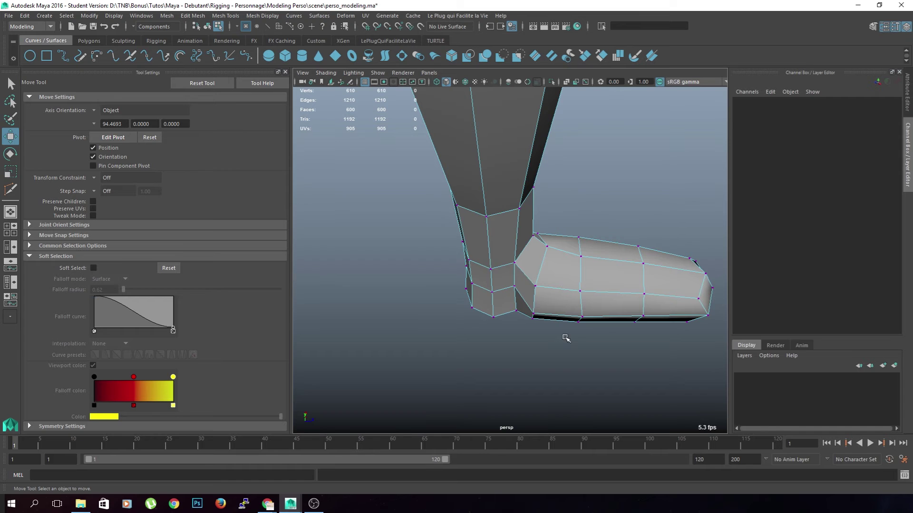
Scale the two opposite bottom vertices where the heel meets the foot across the foot's width.
left_click(515, 312)
left_click_drag(514, 312, 453, 279, "alt")
left_click_drag(564, 284, 567, 318, "alt")
left_click(505, 274, "shift")
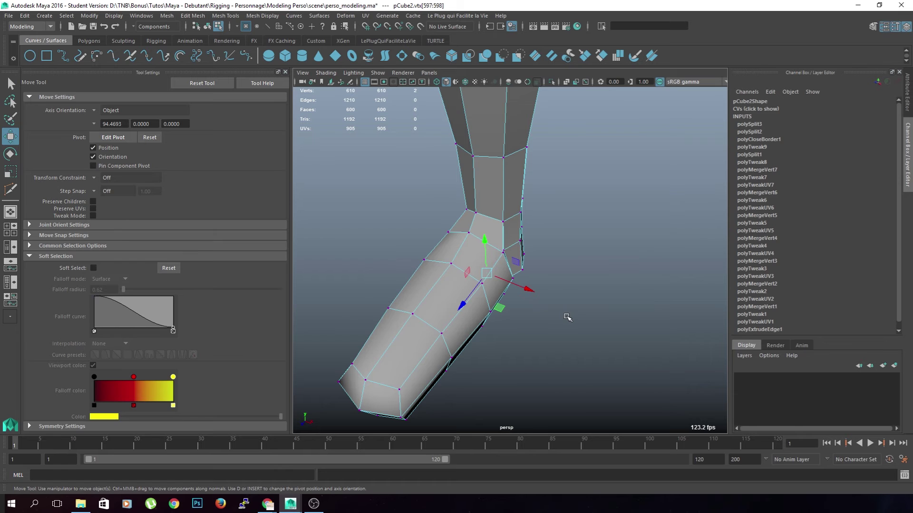
key("r")
left_click_drag(522, 287, 520, 330)
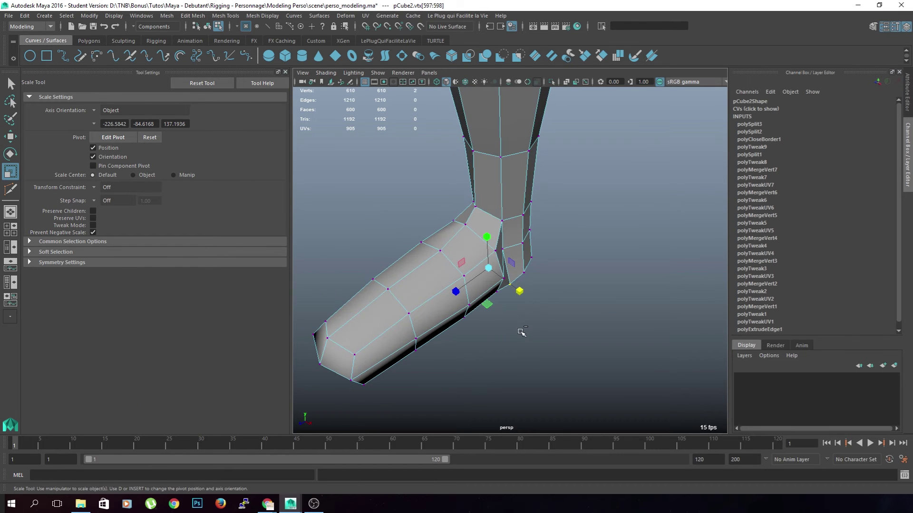
Add the side vertices above the heel-to-foot junction to the selection and scale them all across the foot's width.
left_click(505, 222, "shift")
mouse_move(508, 226)
left_mouse_down("alt")
mouse_move(536, 229)
mouse_move(497, 232)
left_mouse_up("alt")
left_click_drag(420, 255, 558, 264, "alt")
left_click(535, 243, "shift")
left_click_drag(520, 288, 528, 285, "alt")
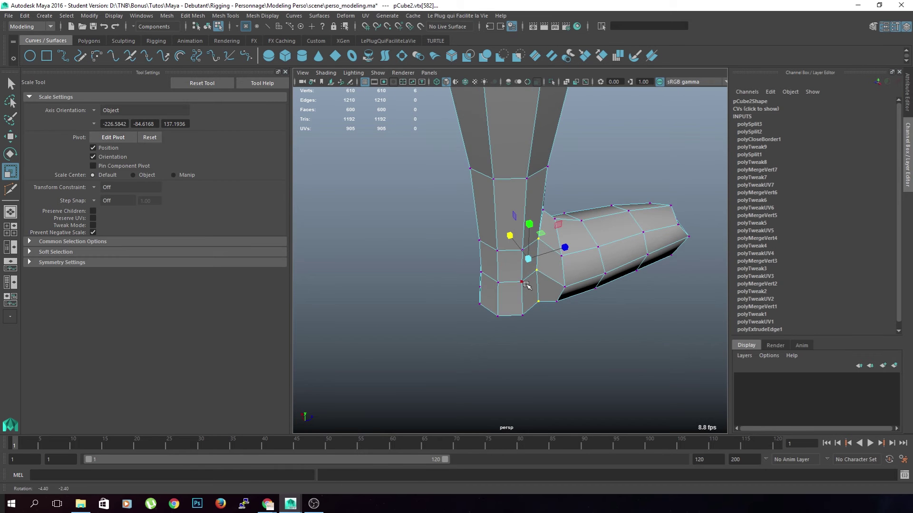
key("4")
mouse_move(487, 306)
left_mouse_down("alt")
mouse_move(387, 306)
mouse_move(368, 293)
left_mouse_up("alt")
key("5")
left_click_drag(524, 258, 552, 266)
left_click(544, 338)
Bring the pair of outer sole vertices just behind the heel-to-foot junction slightly closer together.
left_click_drag(544, 338, 473, 278, "alt")
left_click(518, 278)
key("w")
key("ctrl+z")
left_click(524, 261, "shift")
key("r")
left_click_drag(528, 261, 524, 262)
left_click(554, 274)
Scale the pair of outer sole vertices at the heel-to-foot junction slightly apart.
left_click(463, 245)
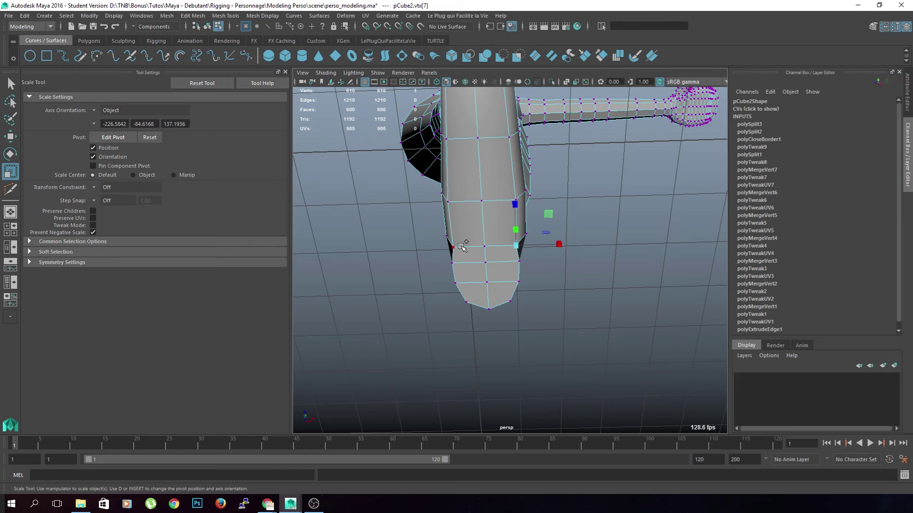
left_click_drag(527, 248, 535, 247)
left_click(572, 257)
Select the two opposite side vertices just below the ankle and scale them slightly apart across the width.
left_click_drag(558, 277, 526, 350, "alt")
left_click(518, 257)
key("w")
left_click_drag(538, 266, 549, 294, "alt")
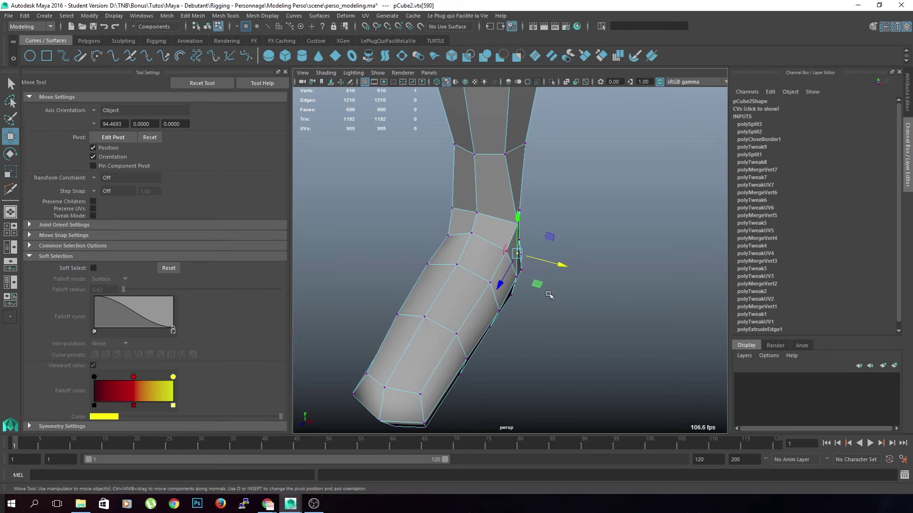
left_click_drag(561, 264, 586, 281)
key("ctrl+z")
left_click_drag(383, 293, 460, 257, "alt")
left_click(457, 255, "shift")
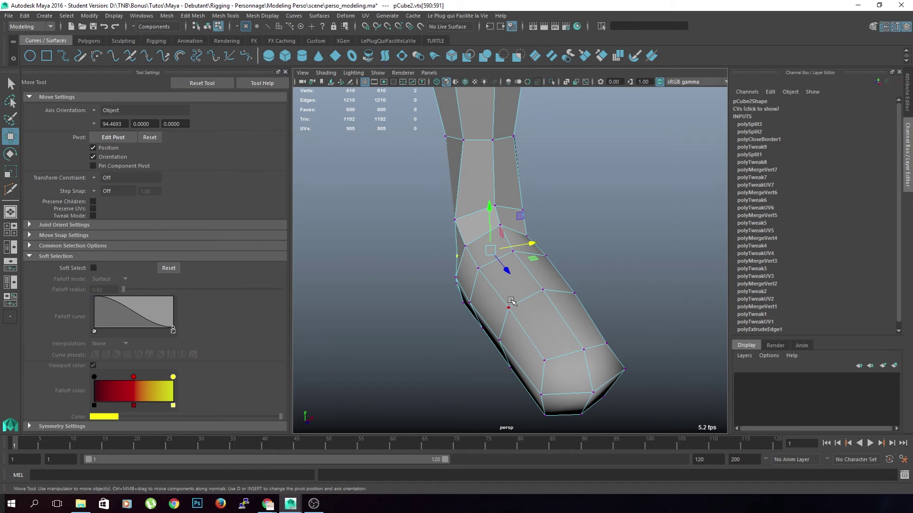
key("r")
left_click_drag(529, 245, 536, 244)
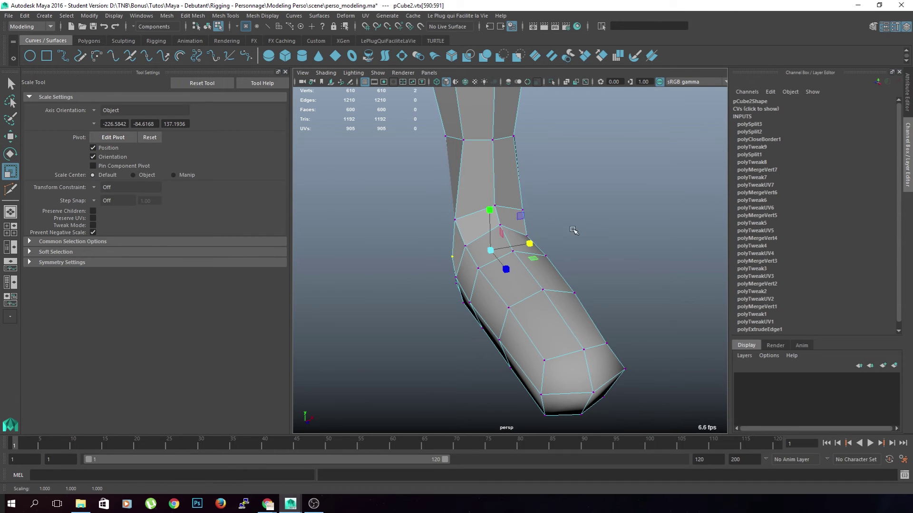
left_click(575, 230)
Try raising the four outer vertices under the front of the heel to hollow the sole.
scroll(583, 292, "down", 5)
left_click_drag(584, 293, 461, 300, "alt")
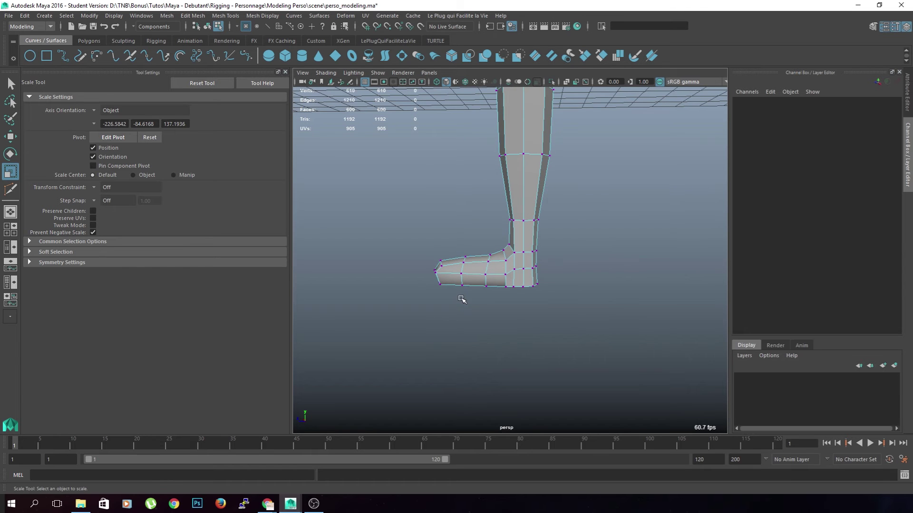
right_click_drag(454, 307, 546, 365, "alt")
left_click_drag(546, 364, 507, 289, "alt")
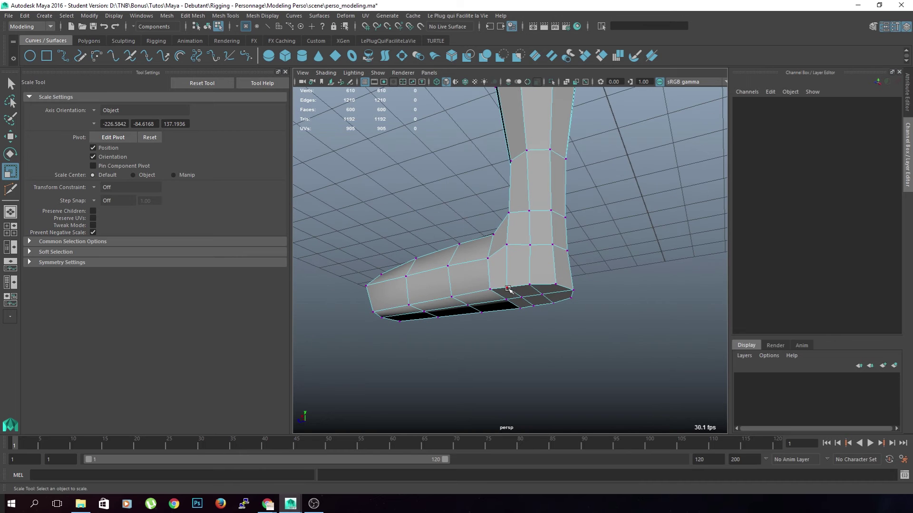
left_click(508, 288)
left_click(529, 285, "shift")
left_click(556, 284, "shift")
left_click_drag(566, 288, 585, 287, "alt")
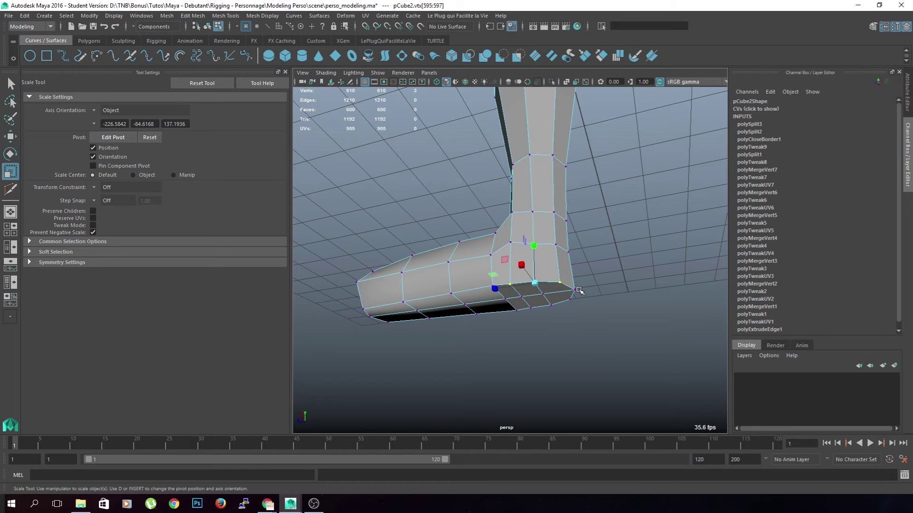
left_click(556, 281, "ctrl")
left_click_drag(580, 320, 559, 292, "alt")
left_click(543, 301, "shift")
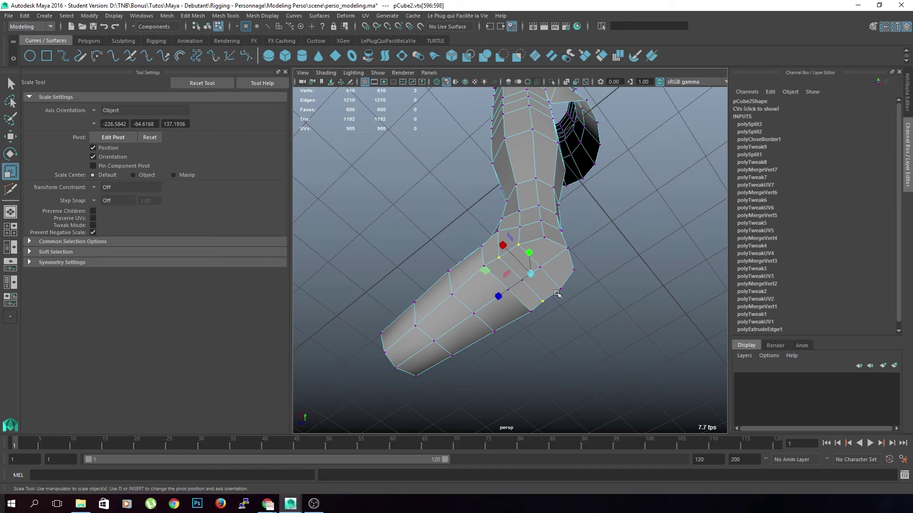
left_click(532, 309, "shift")
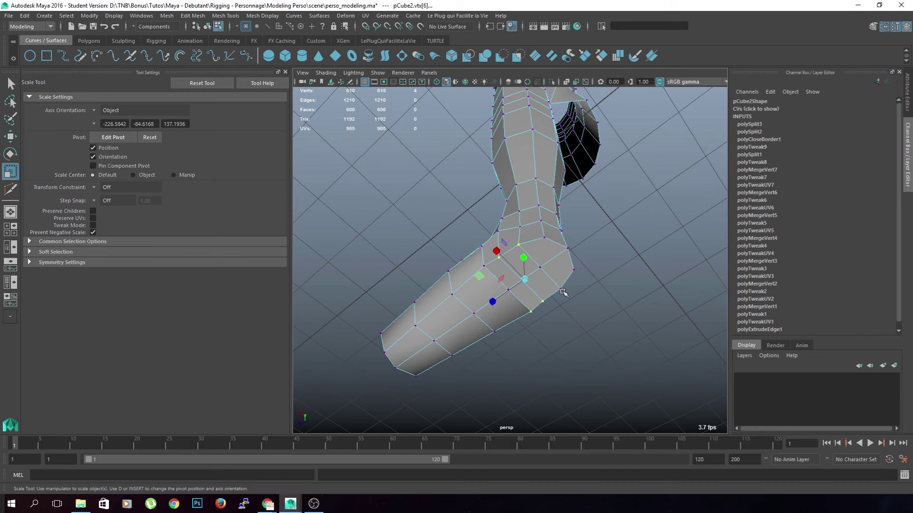
left_click(533, 312, "ctrl")
key("w")
left_click_drag(555, 320, 600, 364, "alt")
left_click_drag(528, 257, 528, 254)
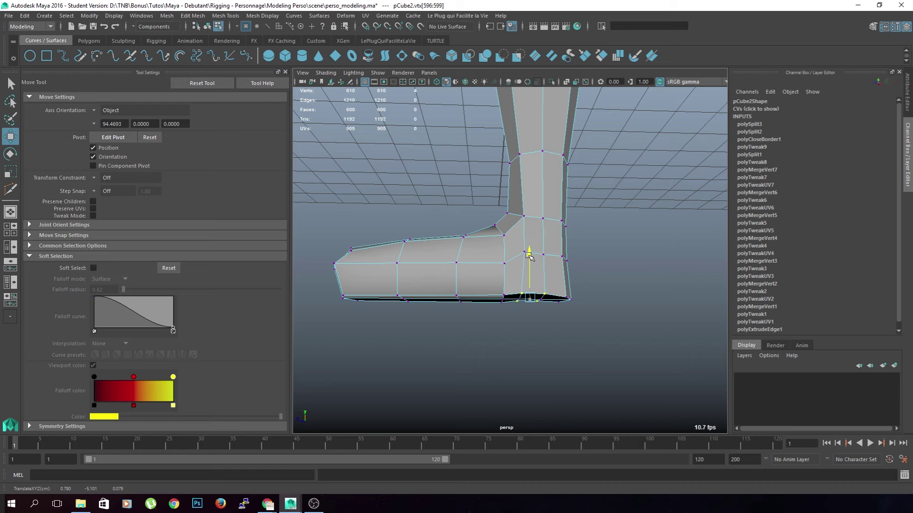
left_click(542, 342)
left_click_drag(542, 342, 581, 300, "alt")
Undo the raising of the vertices under the heel.
key("ctrl+z")
key("ctrl+z")
left_click(592, 341)
Try moving the lowest rear heel vertex forward and up, using soft selection with a 0.30 falloff radius.
left_click(575, 296)
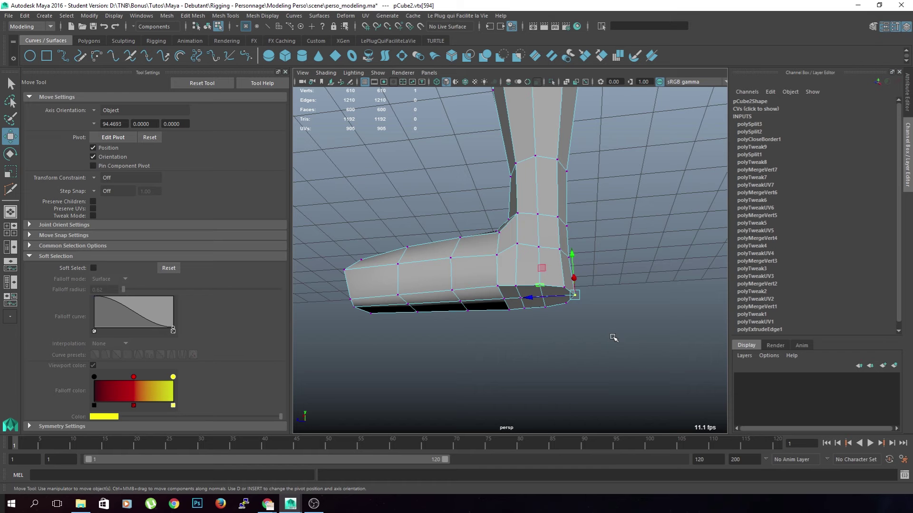
left_click_drag(608, 341, 580, 314, "alt")
left_click(609, 331)
scroll(617, 307, "up", 3)
left_click(572, 306)
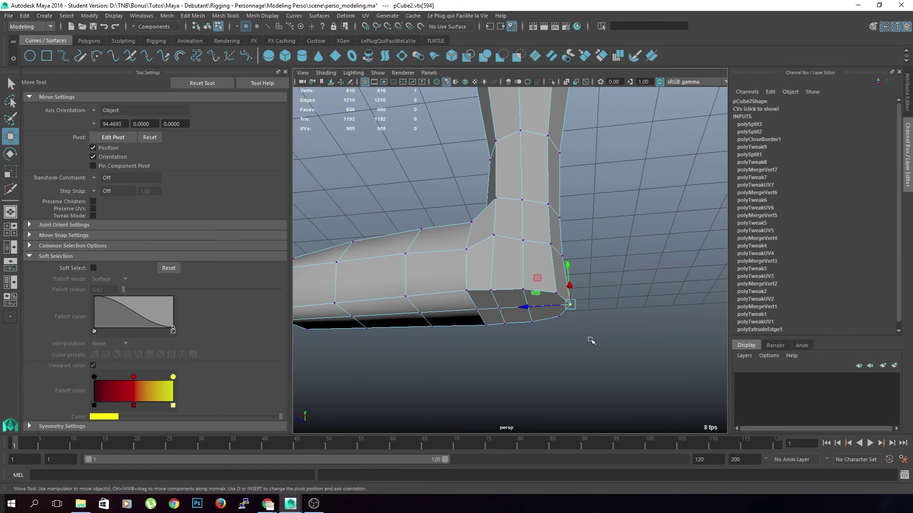
key("b")
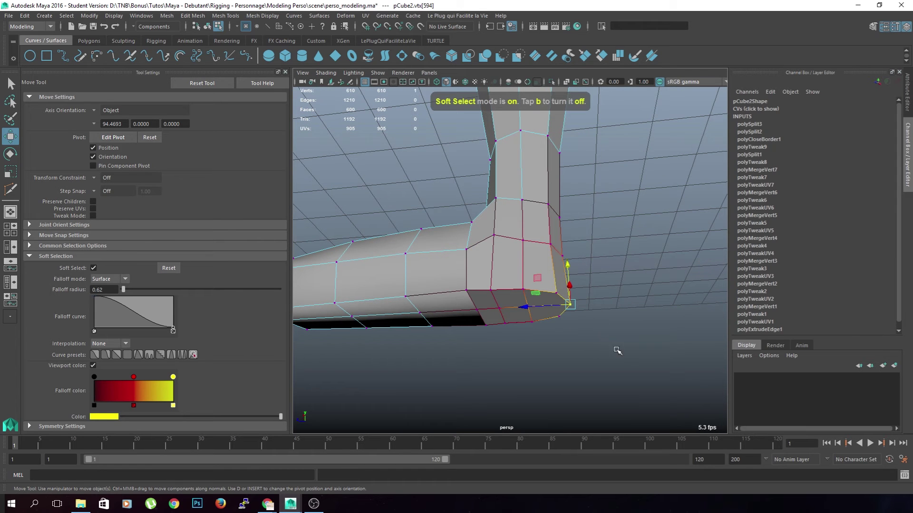
middle_click_drag(649, 362, 601, 320)
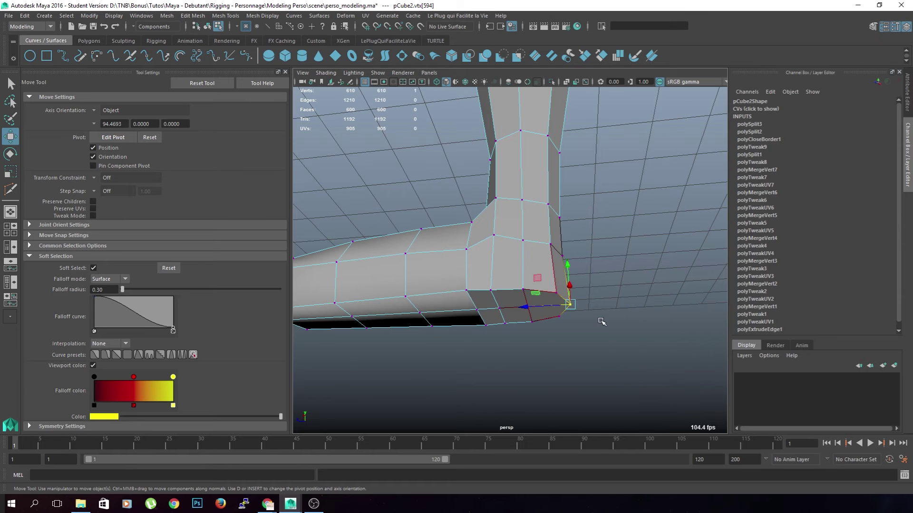
middle_click_drag(541, 280, 531, 274)
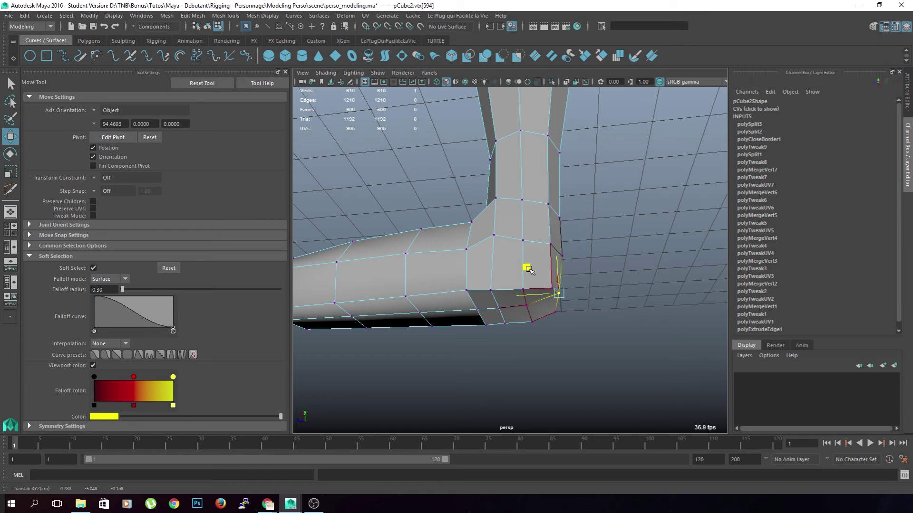
left_click_drag(594, 307, 609, 332, "alt")
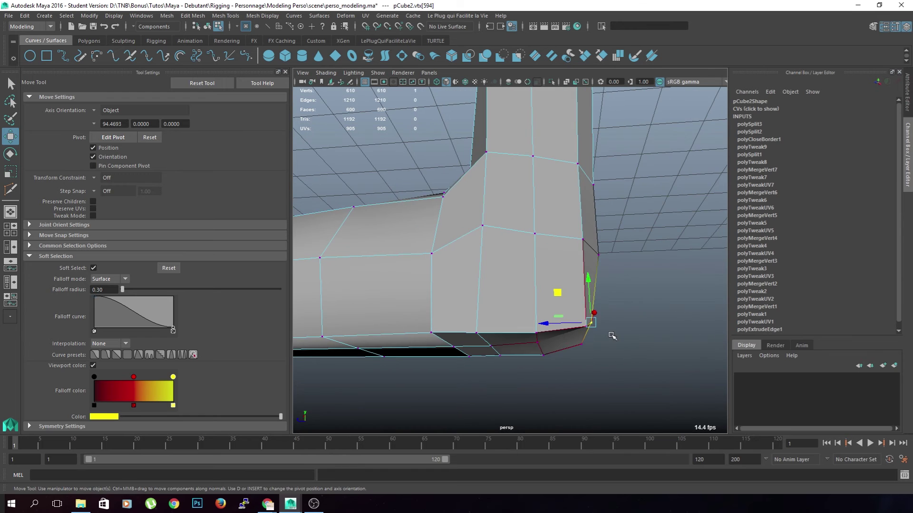
Undo the soft-selection move of the rear heel vertex.
key("ctrl+z")
left_click(648, 310)
right_click_drag(649, 311, 589, 312, "alt")
left_click_drag(588, 311, 585, 330, "alt")
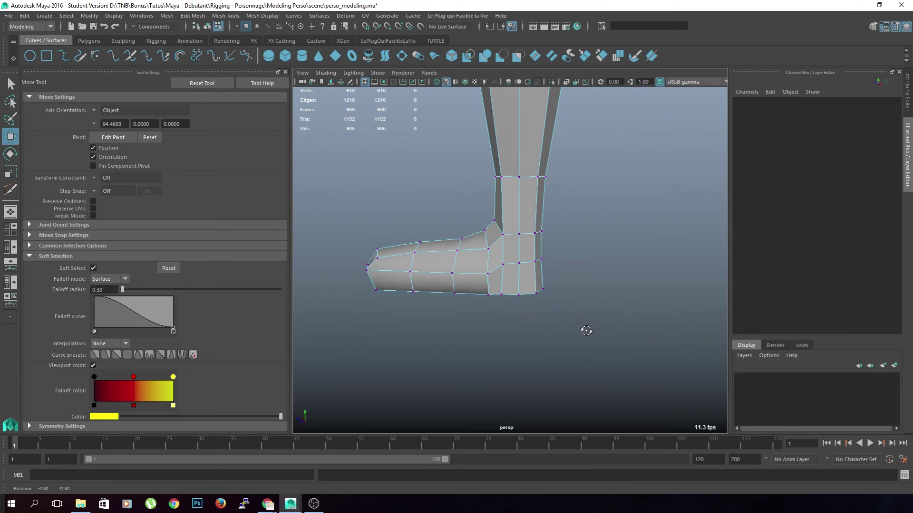
left_click_drag(607, 299, 522, 316, "alt")
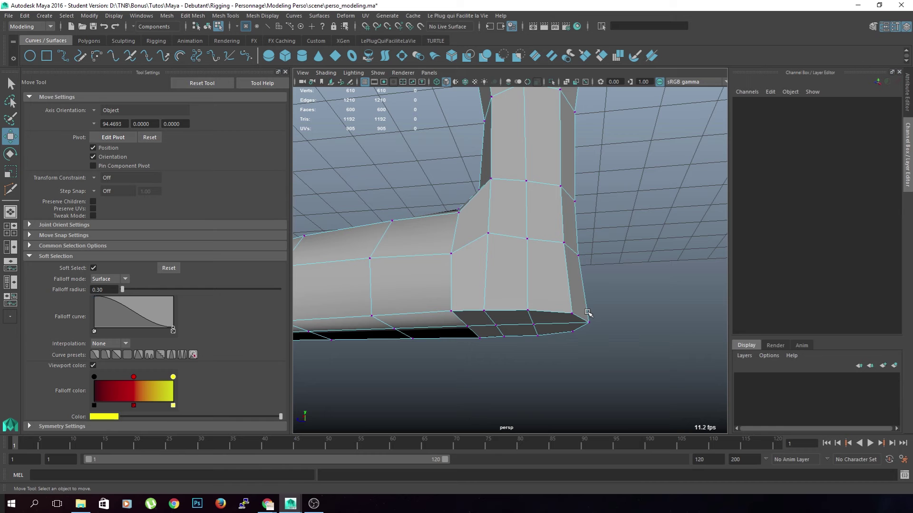
Turn off soft selection and lower the mid-height edges around the heel to line up with the foot's side edge.
right_click_drag(505, 316, 551, 294)
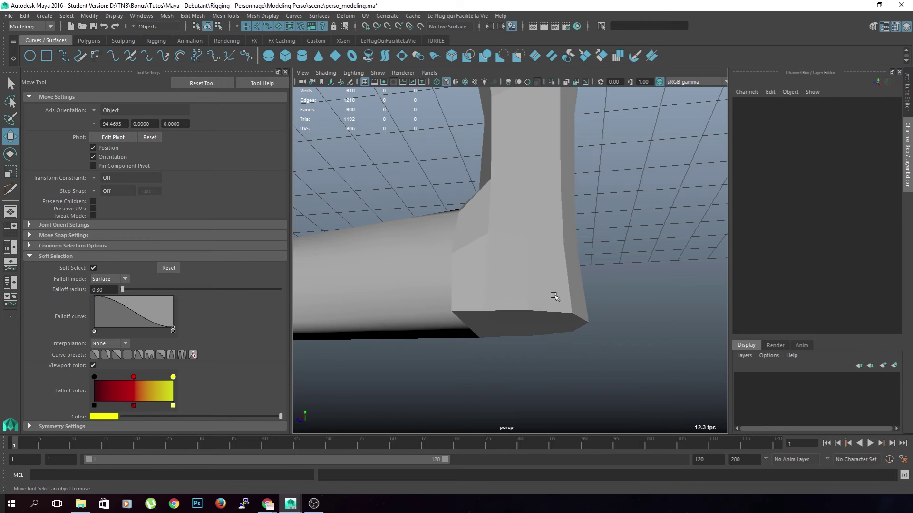
left_click(551, 293)
scroll(549, 279, "down", 3)
left_click_drag(548, 280, 577, 302, "alt")
mouse_move(526, 238)
right_mouse_down()
mouse_move(511, 252)
mouse_move(510, 230)
right_mouse_up()
key("b")
left_click(509, 255)
left_click_drag(549, 272, 326, 270, "alt")
left_click_drag(445, 267, 519, 222, "alt")
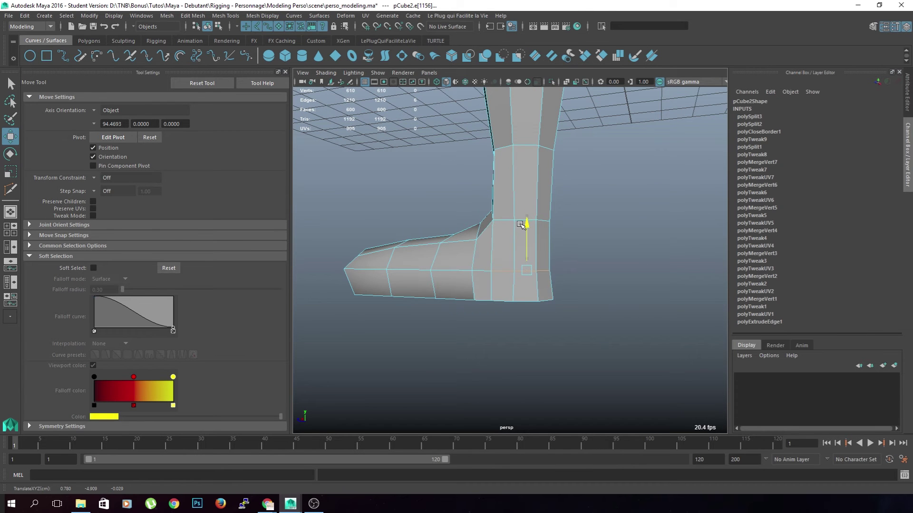
left_click(567, 225)
Select the edge loop just above the ankle and scale it up slightly.
scroll(517, 276, "down", 5)
left_click_drag(511, 278, 559, 292, "alt")
scroll(534, 299, "up", 3)
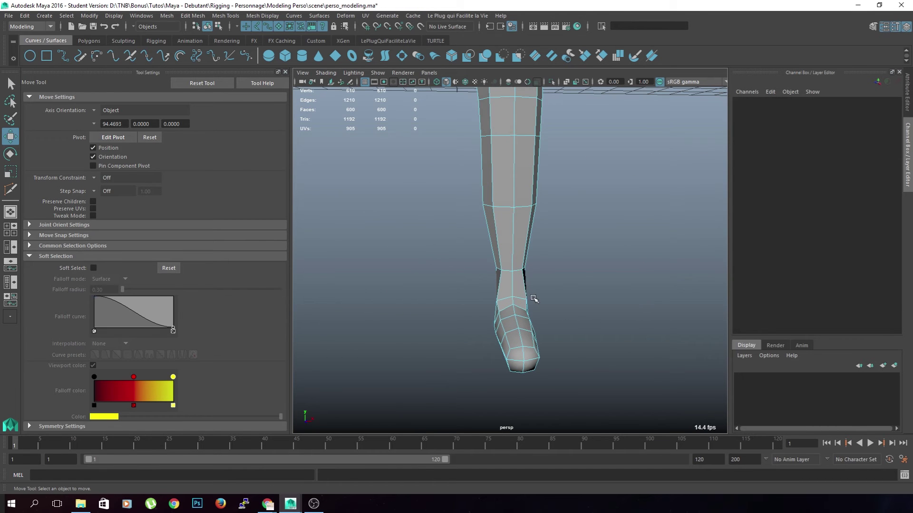
double_click(520, 272)
key("r")
left_click_drag(544, 270, 503, 334, "alt")
left_click(594, 302)
Select the edge loop around the front of the foot and scale it across the width.
scroll(502, 333, "up", 4)
middle_click_drag(502, 333, 570, 276, "alt")
scroll(536, 309, "up", 2)
left_click_drag(534, 290, 572, 314, "alt")
double_click(499, 310)
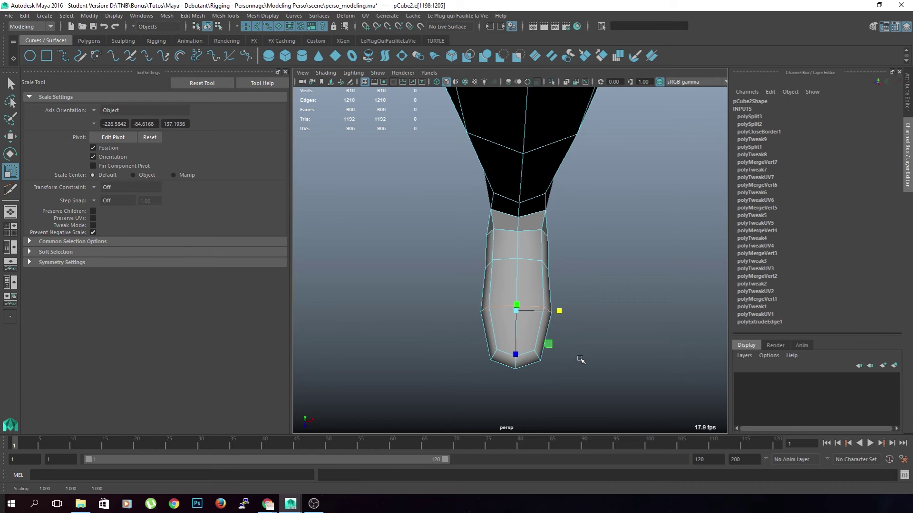
left_click(577, 360)
Return to vertex editing, select a pair of opposite vertices at the heel and scale them apart across the width.
scroll(572, 378, "down", 4)
left_click(540, 271)
left_click_drag(541, 272, 390, 241, "alt")
left_click(536, 230)
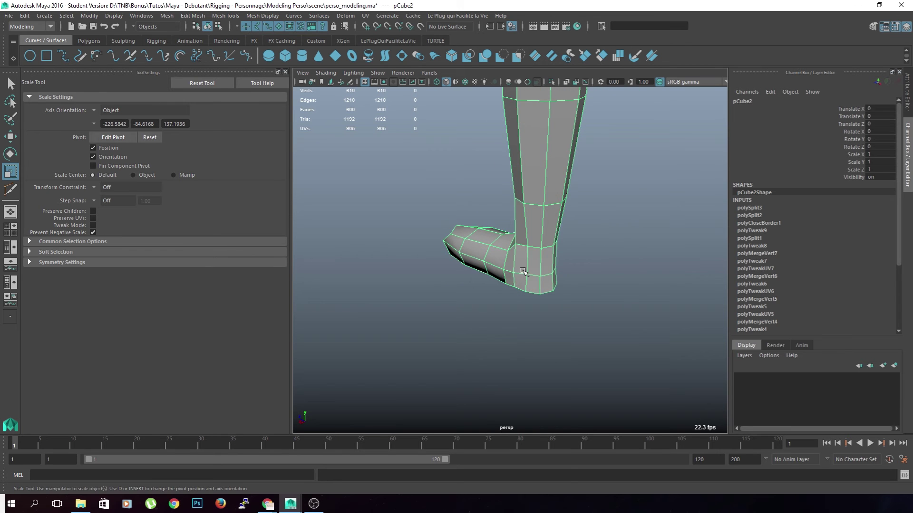
right_click_drag(523, 271, 482, 271)
left_click_drag(483, 271, 423, 280, "alt")
left_click(509, 298)
left_click_drag(509, 371, 501, 336, "alt")
key("w")
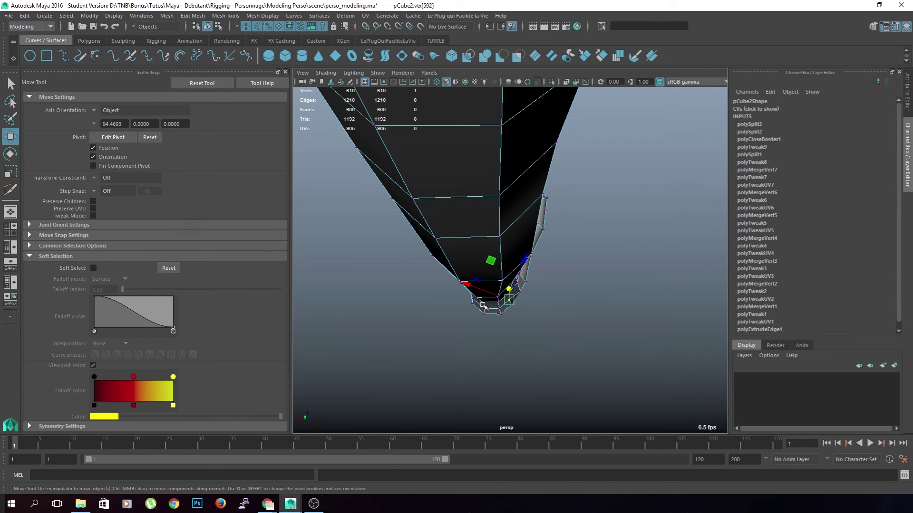
left_click_drag(466, 284, 487, 342, "alt")
key("q")
left_click(498, 298, "shift")
key("r")
left_click_drag(475, 303, 580, 308)
left_click(504, 346)
Move the vertex at the front of the ankle slightly forward.
middle_click_drag(580, 307, 540, 358, "alt")
left_click_drag(540, 358, 504, 281, "alt")
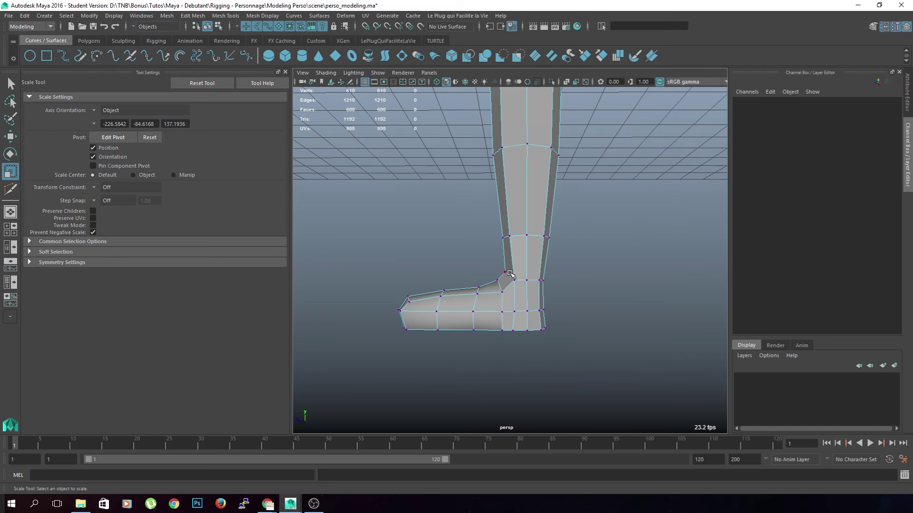
key("w")
left_click(503, 275)
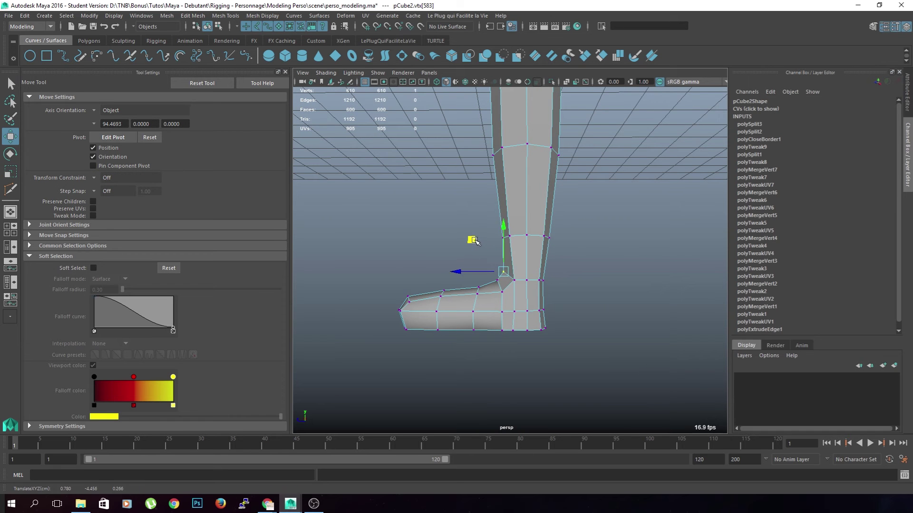
left_click(596, 297)
left_click_drag(595, 297, 538, 314, "alt")
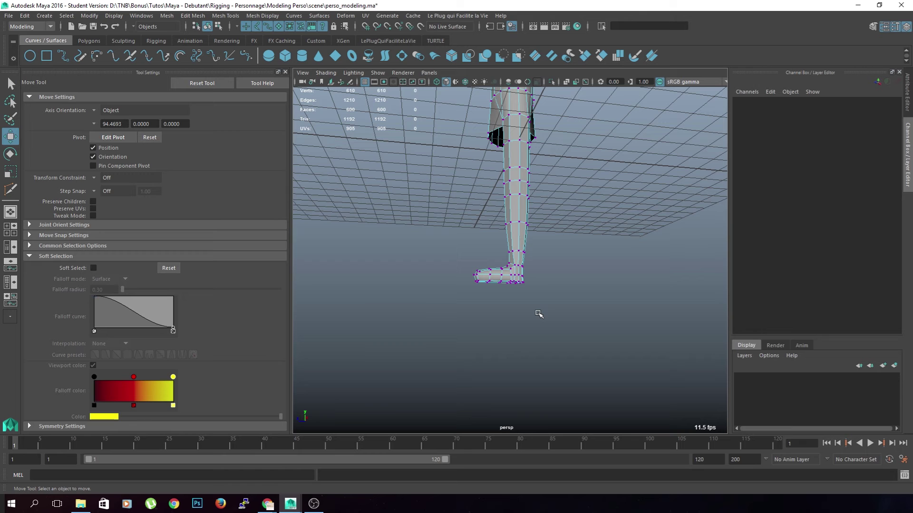
Insert two edge loops across the forefoot with Multi-Cut, one on each side of the existing forefoot loop.
scroll(539, 314, "up", 8)
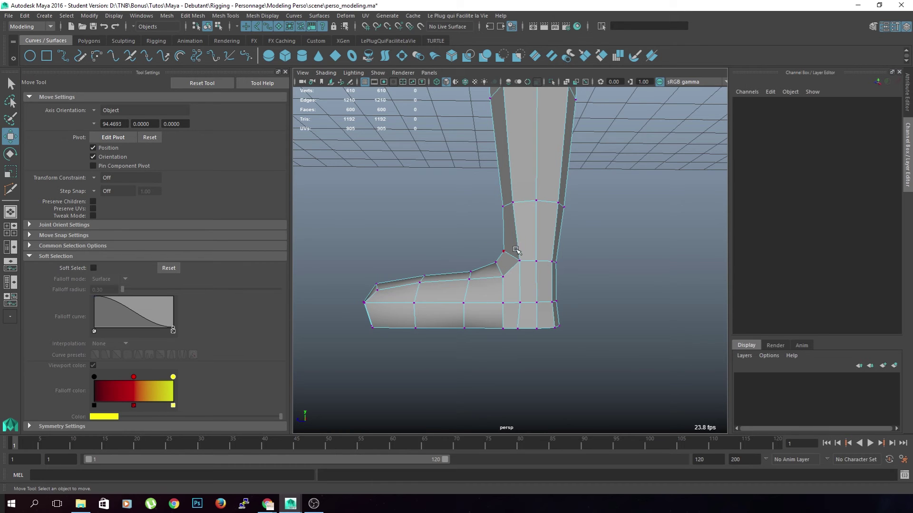
middle_click_drag(406, 310, 419, 306, "alt")
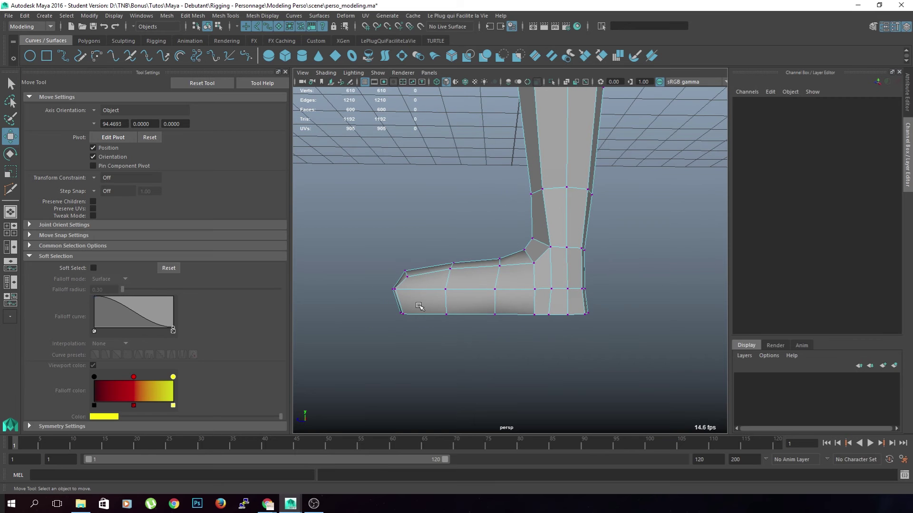
right_click_drag(442, 303, 394, 306, "shift")
left_click(427, 293, "ctrl")
left_click(468, 291, "ctrl")
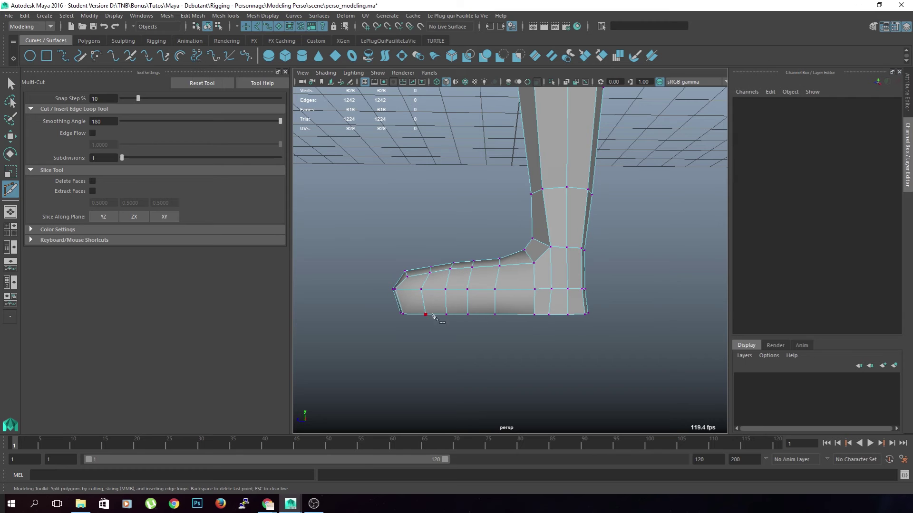
Select the three vertex loops across the forefoot and shift them slightly toward the toes.
key("q")
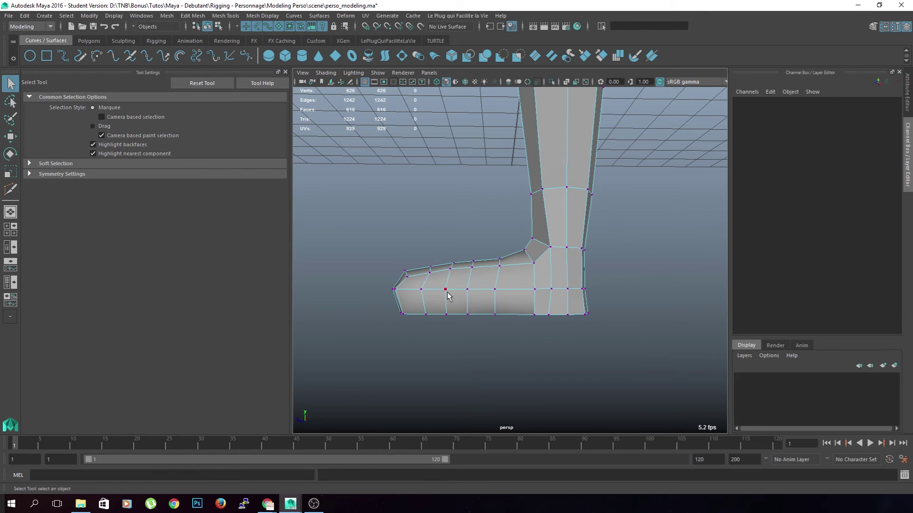
left_click(447, 295)
double_click(446, 313, "shift")
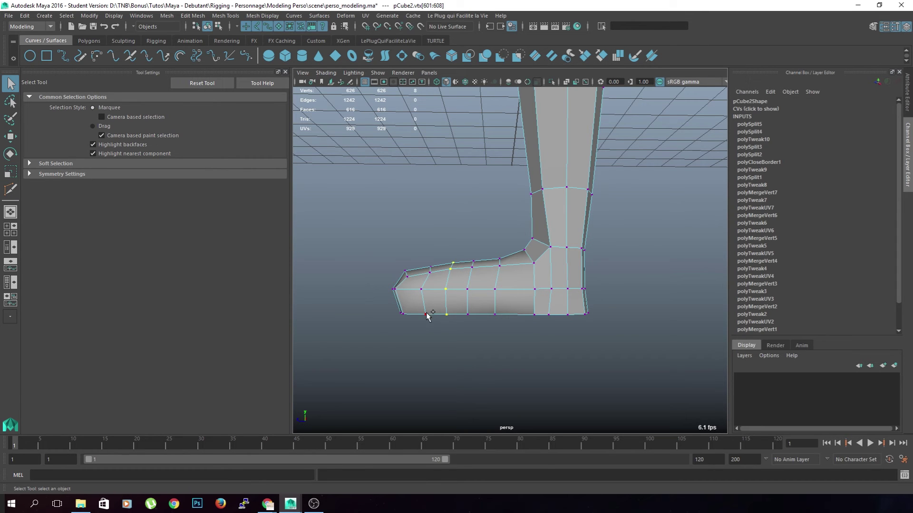
left_click(425, 314)
left_click(446, 289, "shift")
left_click(446, 314, "shift")
left_click(468, 314, "shift")
key("w")
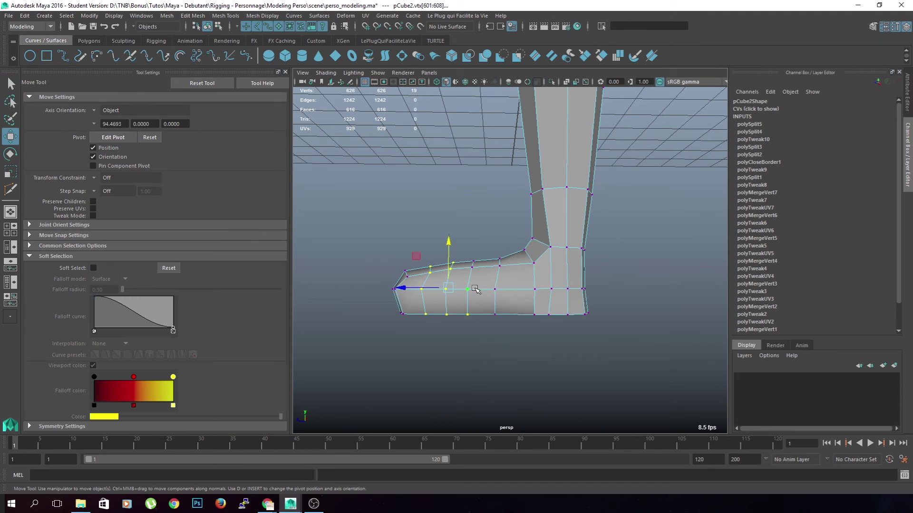
left_click(472, 268, "shift")
left_click(467, 289, "ctrl")
left_click_drag(413, 290, 402, 289)
left_click(448, 335)
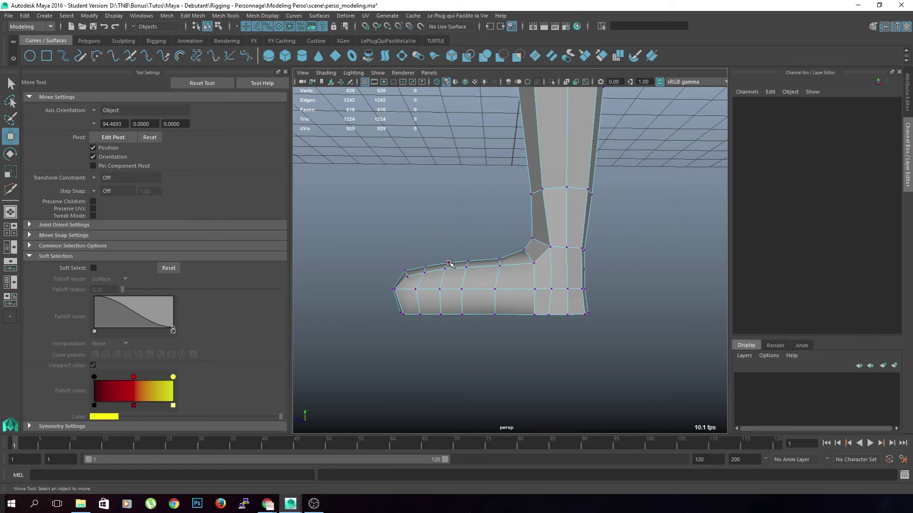
scroll(466, 339, "up", 2)
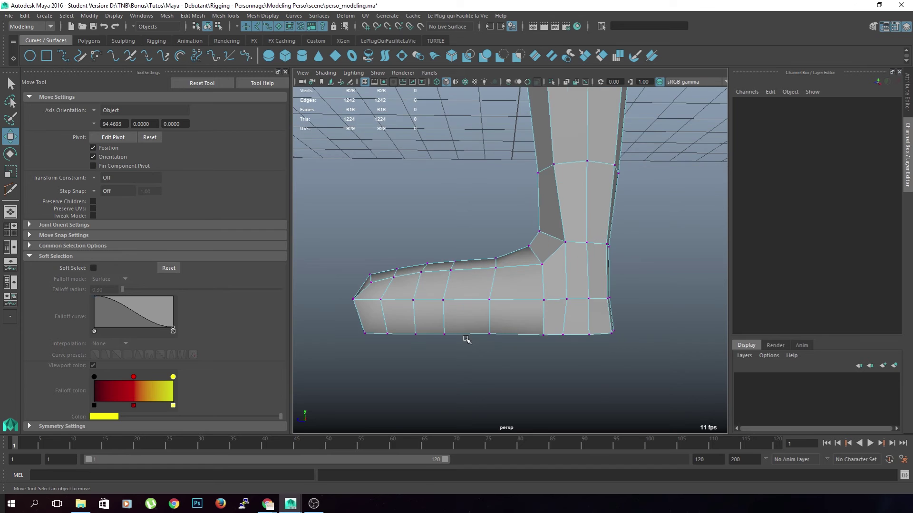
Insert two edge loops around the ankle with Multi-Cut, between the ankle bend and the loop above it.
middle_click_drag(466, 339, 430, 350, "alt")
right_click_drag(557, 279, 514, 279, "shift")
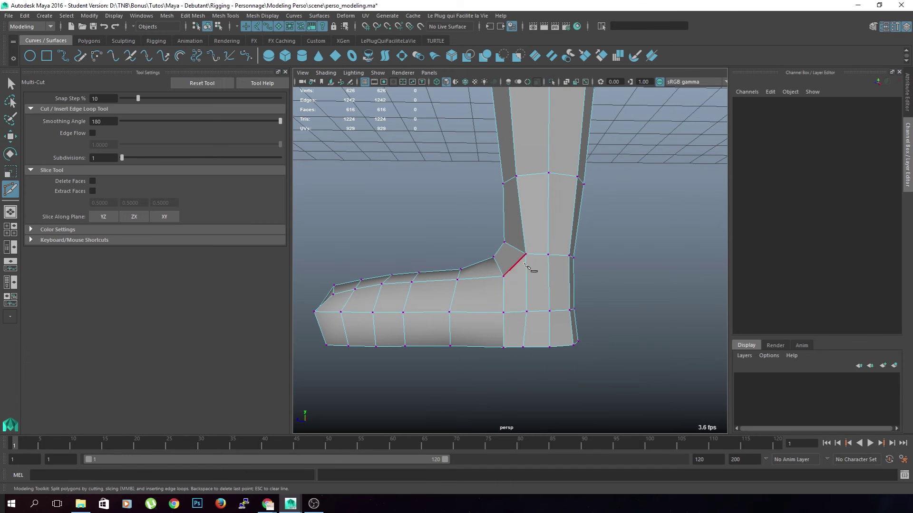
left_click(525, 205, "ctrl")
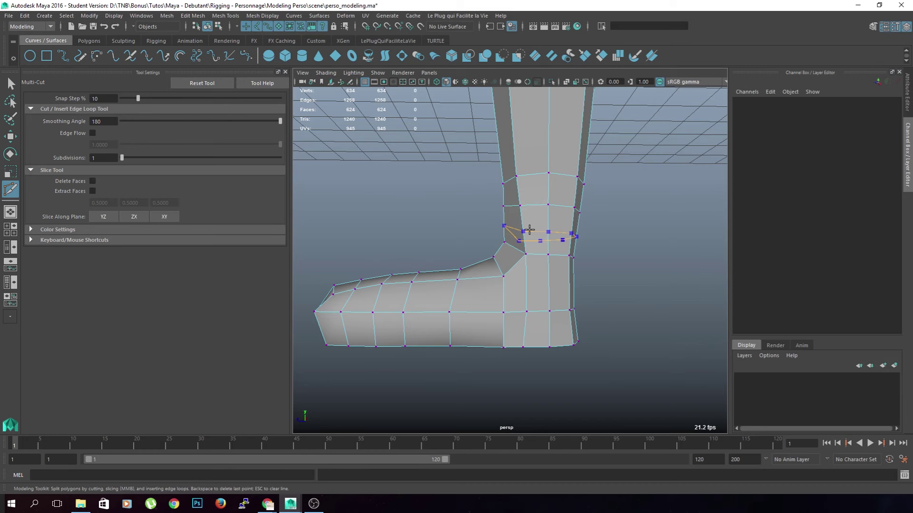
left_click(529, 229, "ctrl")
key("w")
left_click(609, 259)
scroll(609, 259, "down", 3)
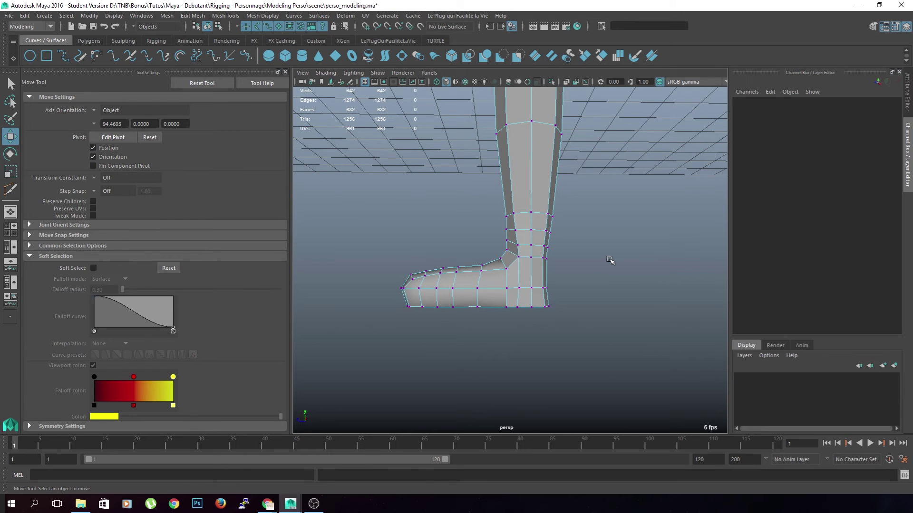
Select the lower of the two new ankle loops and flatten it along the vertical axis.
scroll(572, 278, "up", 2)
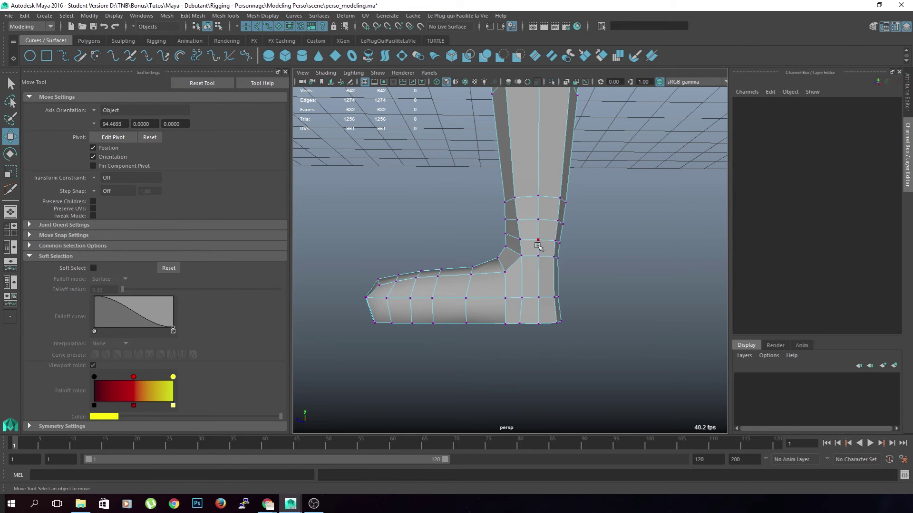
left_click(538, 246)
left_click(560, 274)
scroll(565, 268, "up", 2)
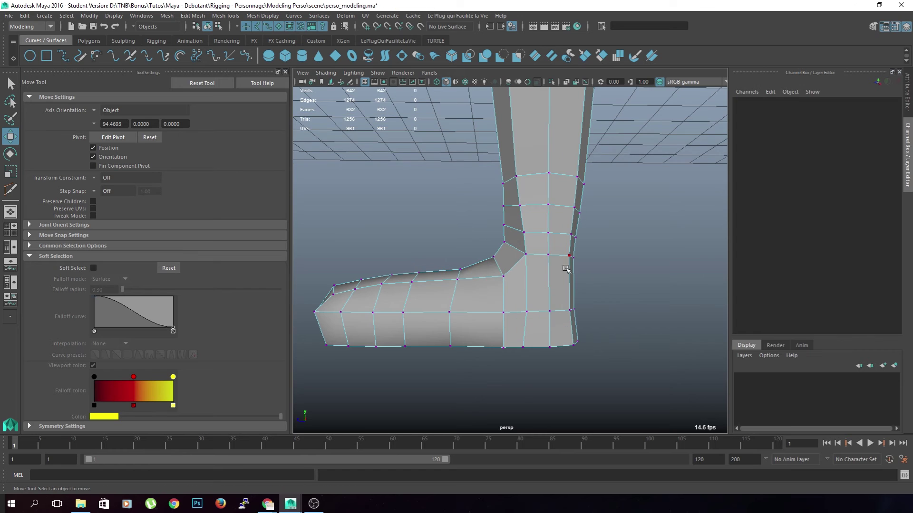
double_click(526, 233)
key("r")
left_click_drag(539, 188, 540, 421)
Flatten the next two vertex loops above it on the ankle along the vertical axis, one after the other.
left_click(555, 204)
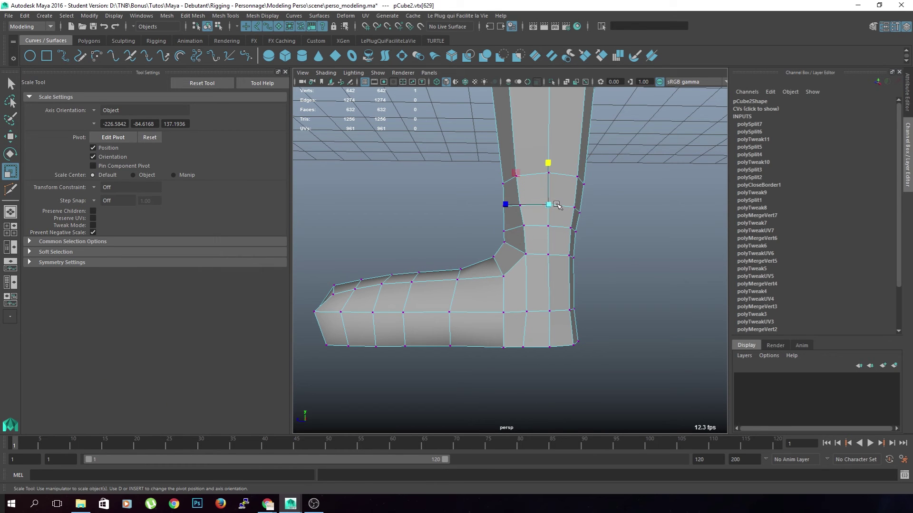
double_click(519, 207, "shift")
left_click_drag(541, 167, 542, 321)
left_click(593, 247)
left_click(549, 174)
double_click(516, 175, "shift")
left_click_drag(543, 141, 547, 257)
left_click(691, 265)
Insert one edge loop around the lower leg with Multi-Cut, about midway between the ankle loops and the calf loop.
right_click_drag(689, 266, 583, 297, "alt")
left_click_drag(582, 297, 525, 287, "alt")
left_click(523, 287)
left_click_drag(589, 326, 596, 314, "alt")
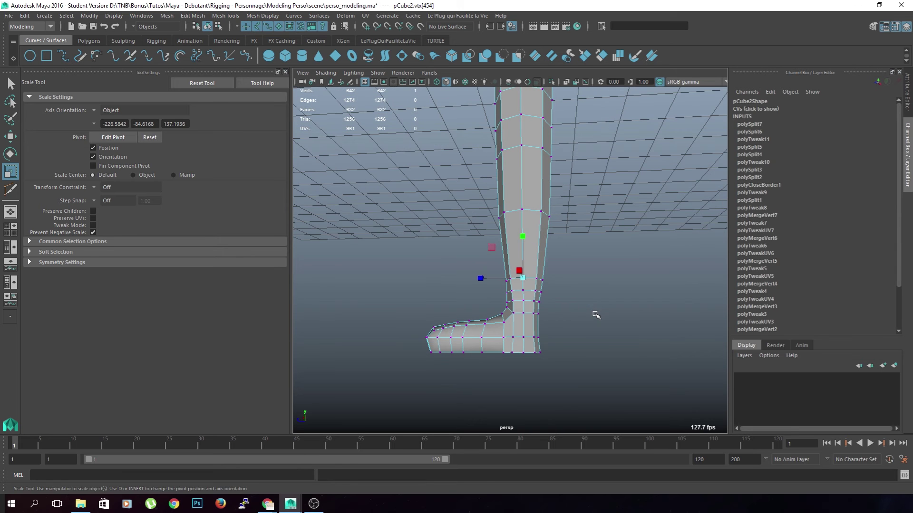
left_click(596, 314)
right_click_drag(596, 313, 565, 347, "alt")
right_click_drag(520, 283, 509, 284, "shift")
left_click(533, 231, "ctrl")
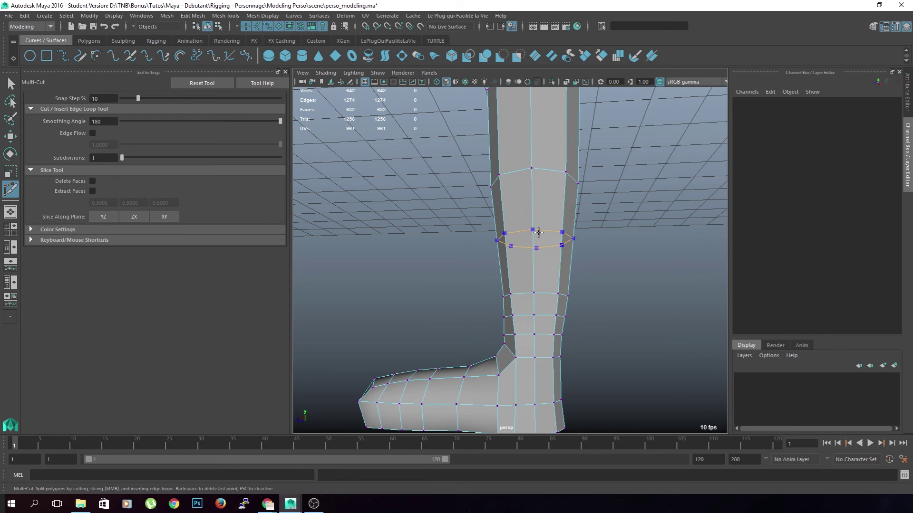
right_click_drag(533, 232, 529, 273, "alt")
left_click_drag(529, 274, 568, 286, "alt")
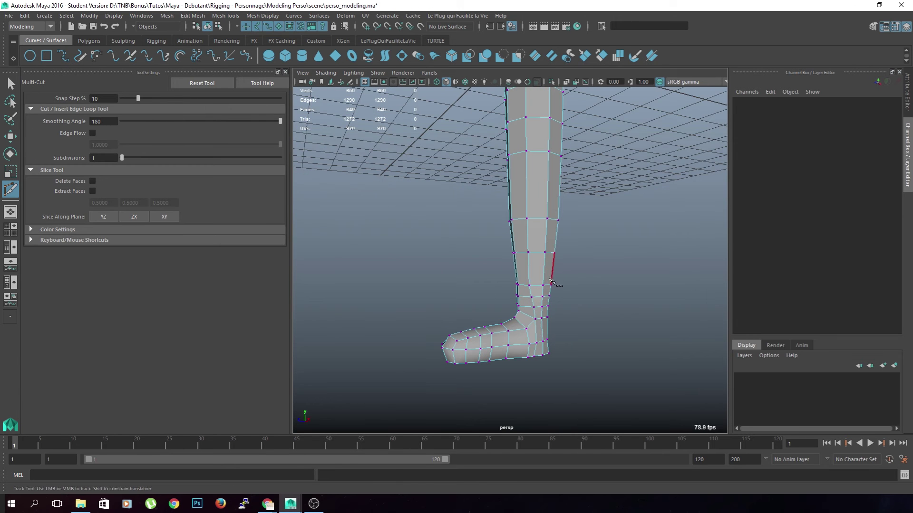
middle_click_drag(552, 266, 535, 319, "alt")
left_click_drag(584, 286, 510, 336, "alt")
key("q")
left_click_drag(520, 287, 466, 278, "alt")
middle_click_drag(466, 276, 523, 124, "alt")
left_click_drag(507, 190, 527, 175, "alt")
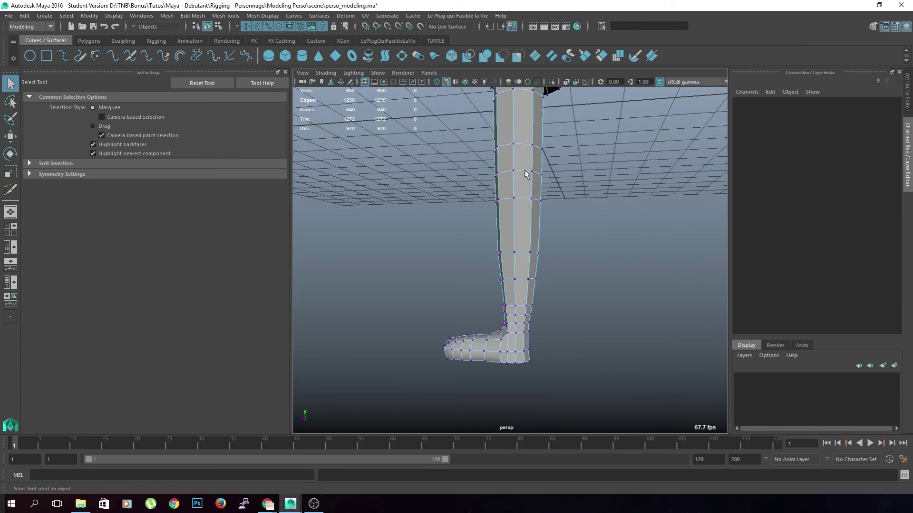
In the side view, select the front shin vertices of the loop below the knee and adjust their depth slightly.
right_click_drag(527, 175, 523, 212, "alt")
key("space")
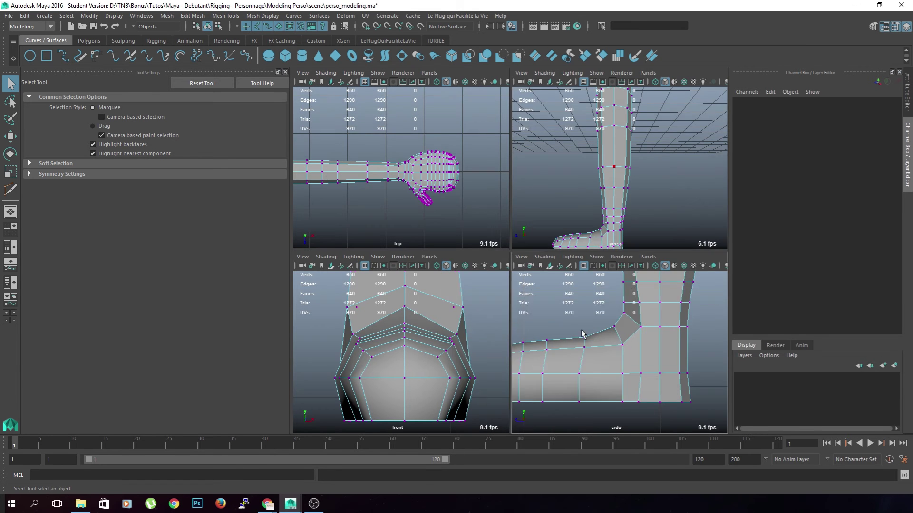
key("space")
key("f")
scroll(540, 289, "up", 7)
mouse_move(543, 232)
middle_mouse_down("alt")
mouse_move(540, 289)
mouse_move(543, 244)
middle_mouse_up("alt")
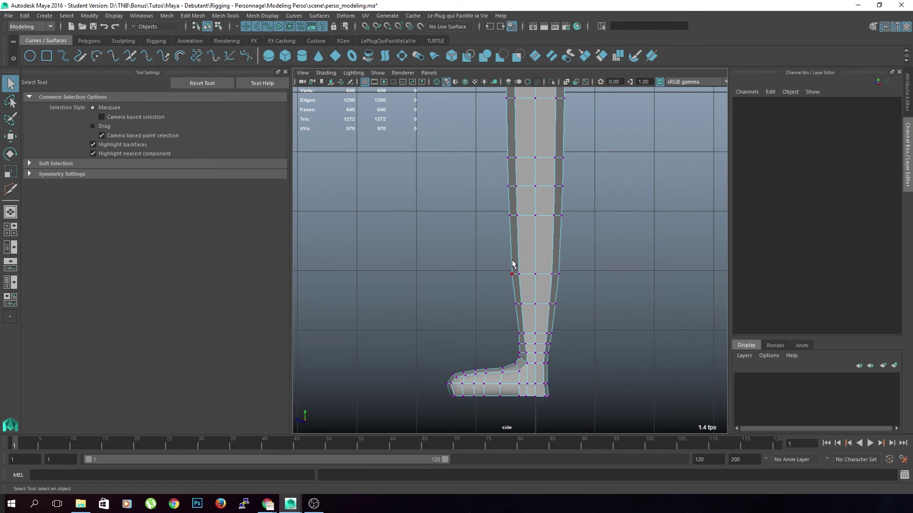
middle_click_drag(492, 296, 491, 265, "alt")
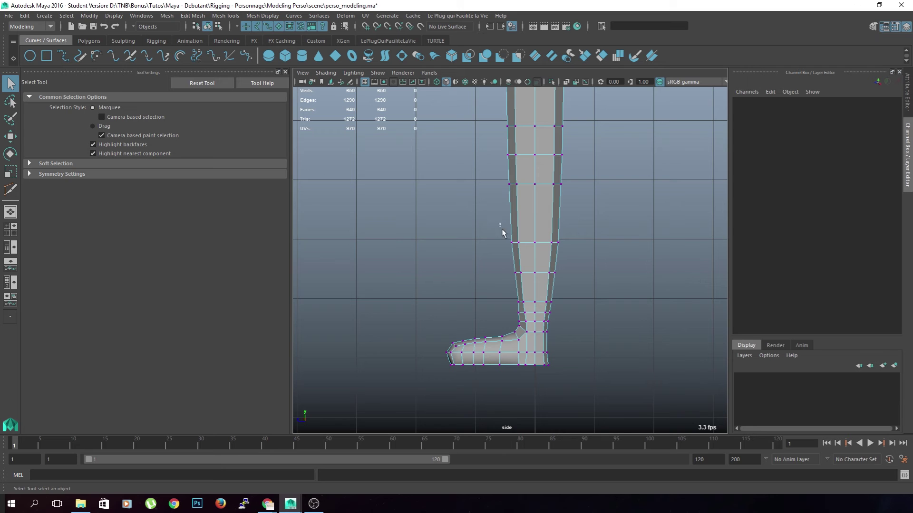
left_click_drag(502, 230, 522, 258)
key("w")
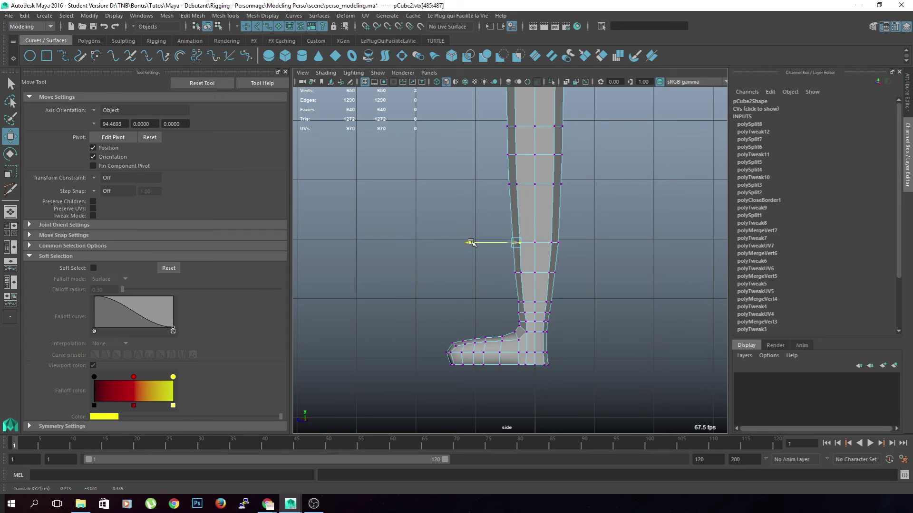
middle_click_drag(471, 242, 462, 297, "alt")
Push the front vertices of the middle knee loop slightly forward to shape the kneecap.
left_click_drag(482, 196, 511, 223)
left_click_drag(448, 210, 450, 210)
left_click(459, 265)
middle_click_drag(470, 192, 470, 218, "alt")
left_click_drag(466, 202, 498, 232)
left_click(451, 228)
Select the front vertices of the thigh loops above the knee and move them forward to fill out the thigh.
left_click_drag(475, 155, 497, 219)
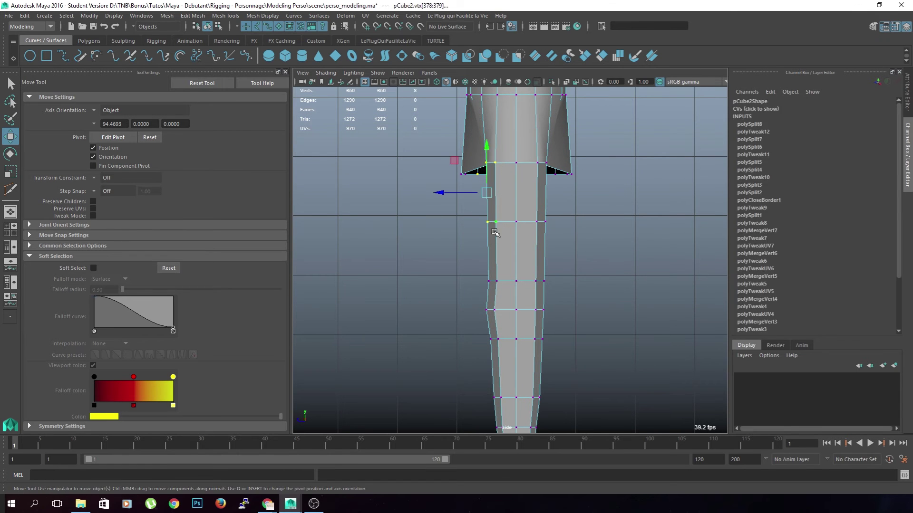
left_click(464, 271)
middle_click_drag(464, 271, 452, 205, "alt")
middle_click_drag(535, 283, 536, 246, "alt")
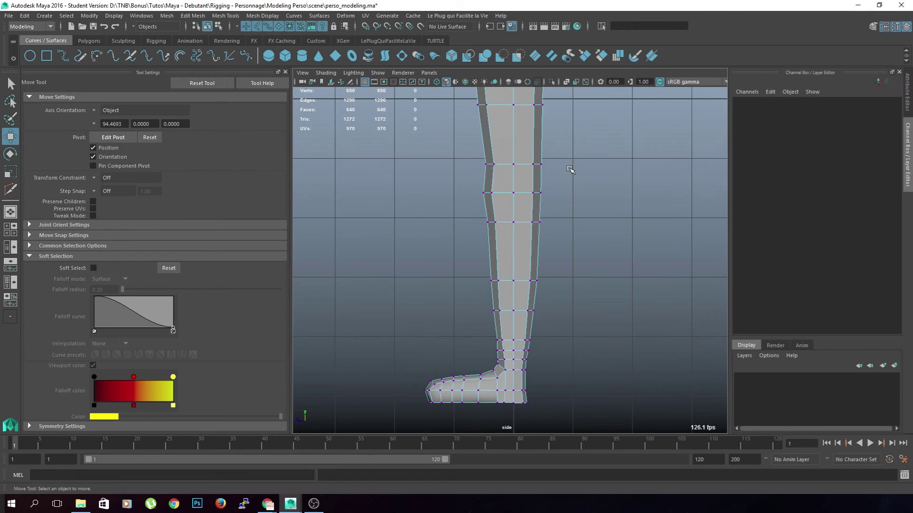
Move the rear vertices of the two lower-leg loops above the ankle slightly backward.
left_click_drag(558, 303, 519, 352)
left_click_drag(482, 326, 485, 322)
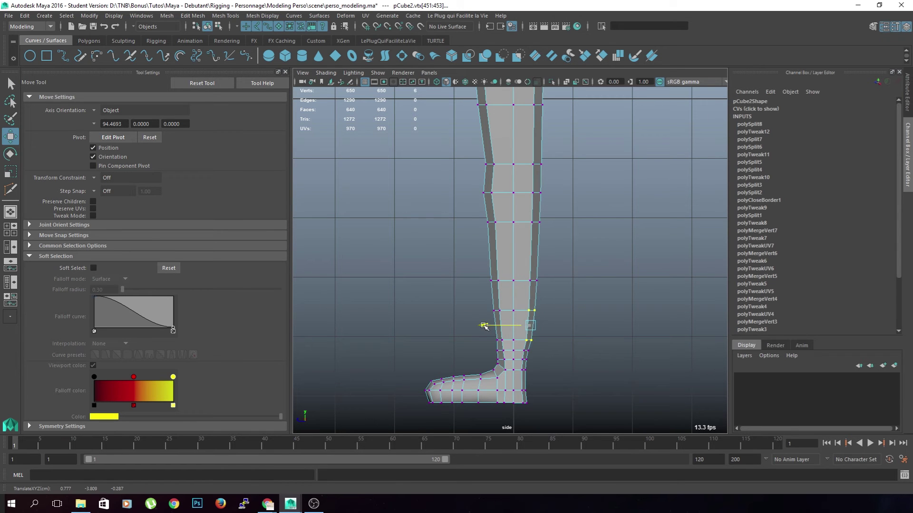
left_click(576, 328)
Return to the perspective view and put the character mesh back in object mode.
middle_click_drag(562, 368, 562, 339, "alt")
scroll(562, 339, "down", 3)
key("space")
key("space")
left_click_drag(602, 199, 528, 359, "alt")
right_click_drag(513, 236, 535, 216)
left_click(536, 216)
Select the whole character mesh, soften all its edges and deselect it.
scroll(493, 350, "up", 4)
left_click_drag(495, 349, 514, 297, "alt")
scroll(515, 296, "up", 4)
left_click_drag(527, 226, 510, 241, "alt")
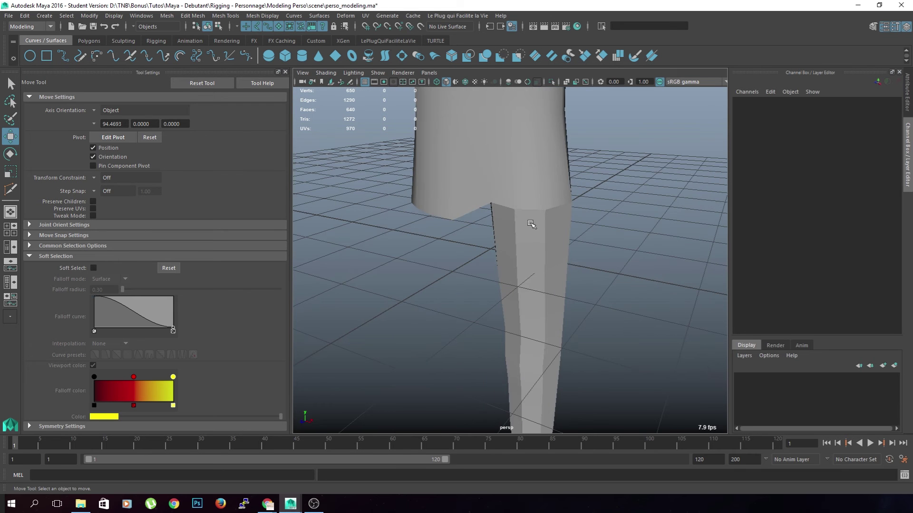
scroll(531, 224, "down", 3)
middle_click_drag(531, 224, 462, 346, "alt")
left_click_drag(463, 345, 472, 323, "alt")
left_click(479, 238)
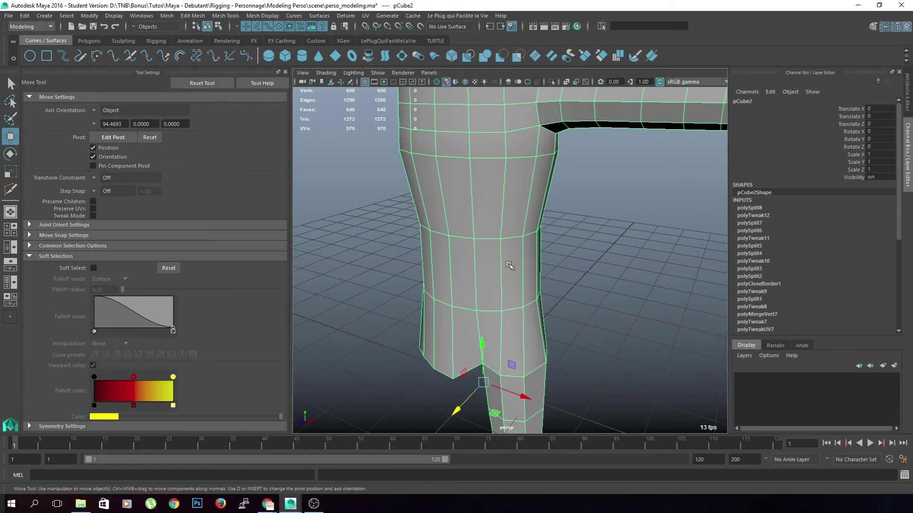
right_click(463, 205, "shift")
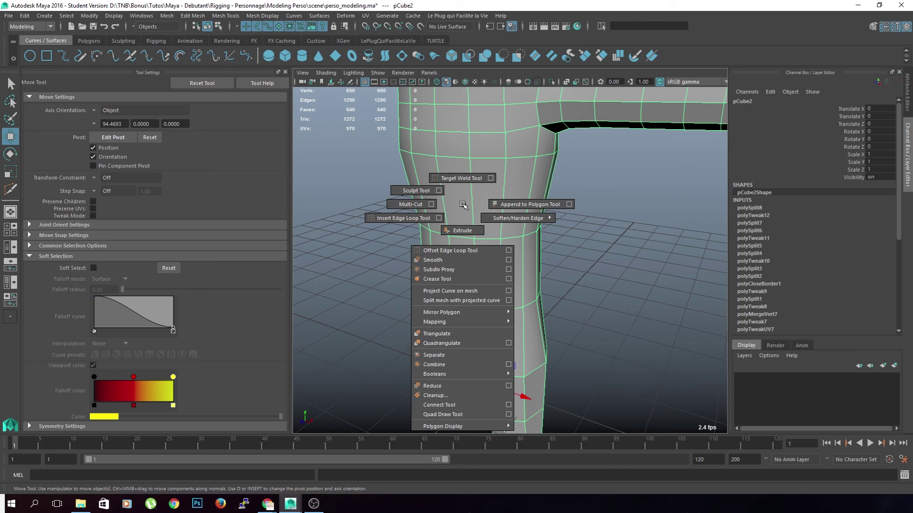
right_click_drag(463, 205, 558, 212, "shift")
left_click_drag(557, 211, 562, 174, "alt")
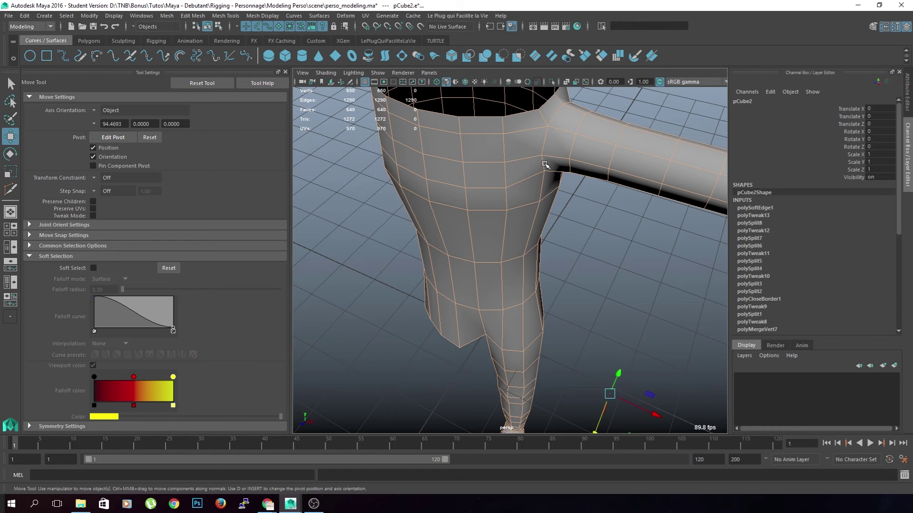
left_click(584, 237)
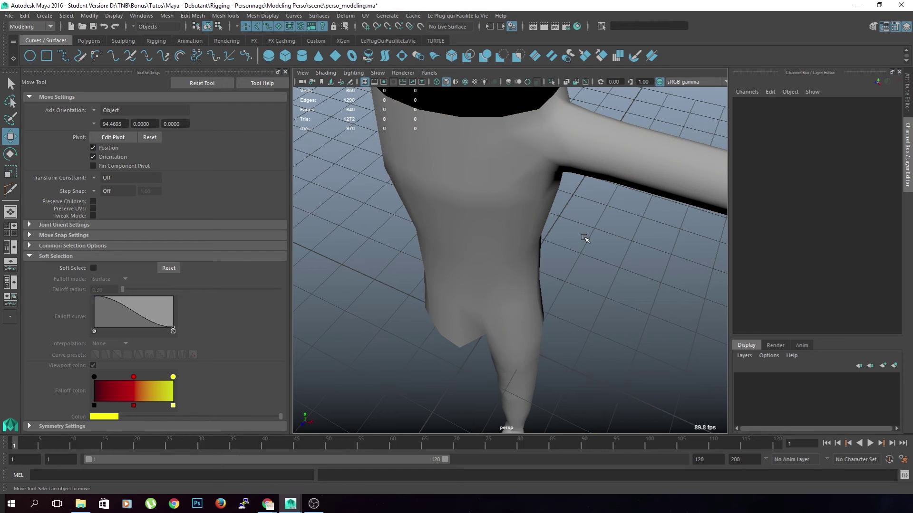
Delete the construction history of the character mesh and deselect it.
left_click(493, 243)
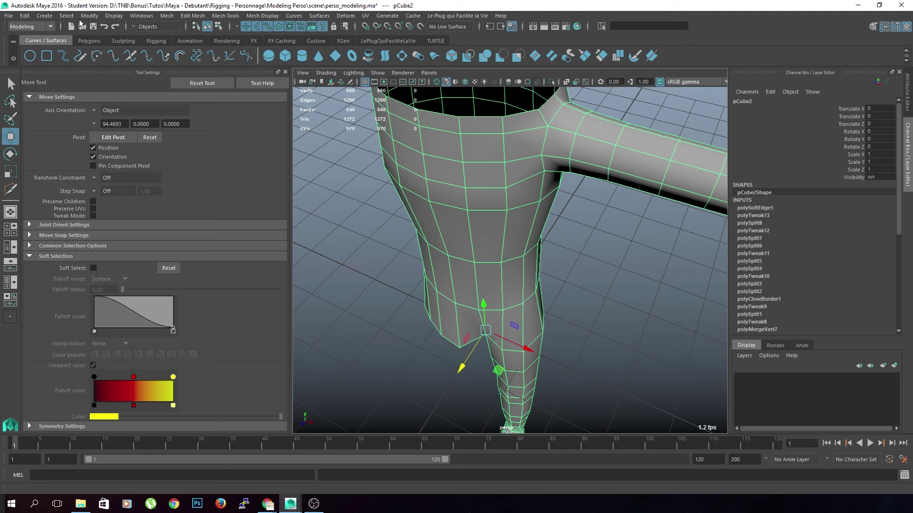
left_click(25, 15)
mouse_move(79, 128)
left_click(190, 136)
scroll(637, 333, "down", 5)
left_click(641, 338)
Examine the softened shading of the torso, arm and leg from several angles.
left_click_drag(644, 353, 626, 320, "alt")
middle_click_drag(627, 320, 595, 244, "alt")
left_click_drag(513, 287, 499, 245, "alt")
middle_click_drag(598, 186, 582, 278, "alt")
left_click_drag(582, 278, 621, 313, "alt")
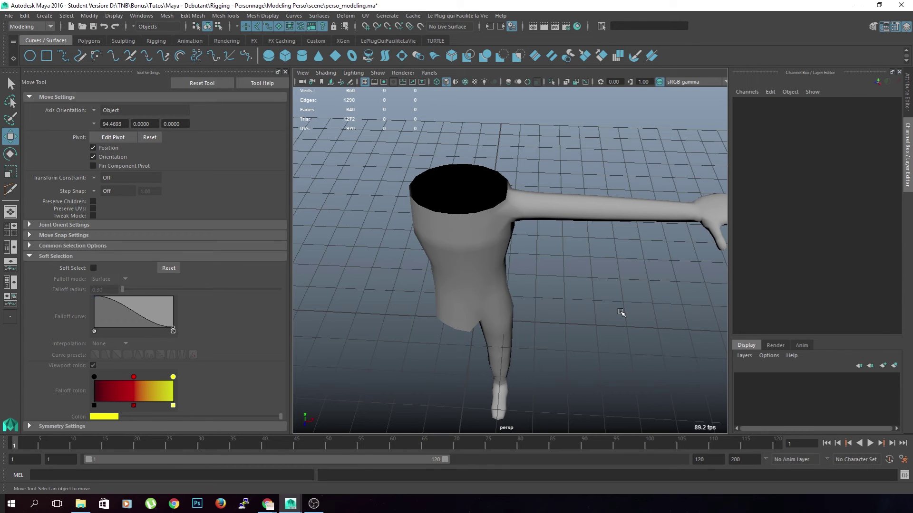
scroll(620, 312, "up", 5)
left_click_drag(621, 312, 593, 251, "alt")
middle_click_drag(592, 251, 596, 279, "alt")
Select the mesh, enter vertex mode and lower the front crotch vertex where the leg meets the torso.
left_click(496, 300)
left_click_drag(493, 301, 396, 285, "alt")
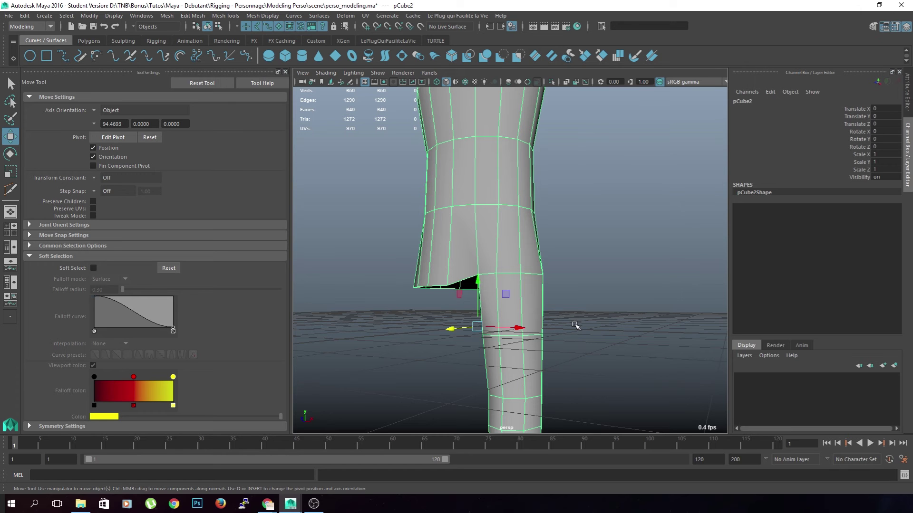
left_click_drag(570, 328, 459, 341, "alt")
middle_click_drag(554, 323, 472, 306, "alt")
left_click_drag(472, 306, 444, 301, "alt")
right_click_drag(494, 230, 450, 232)
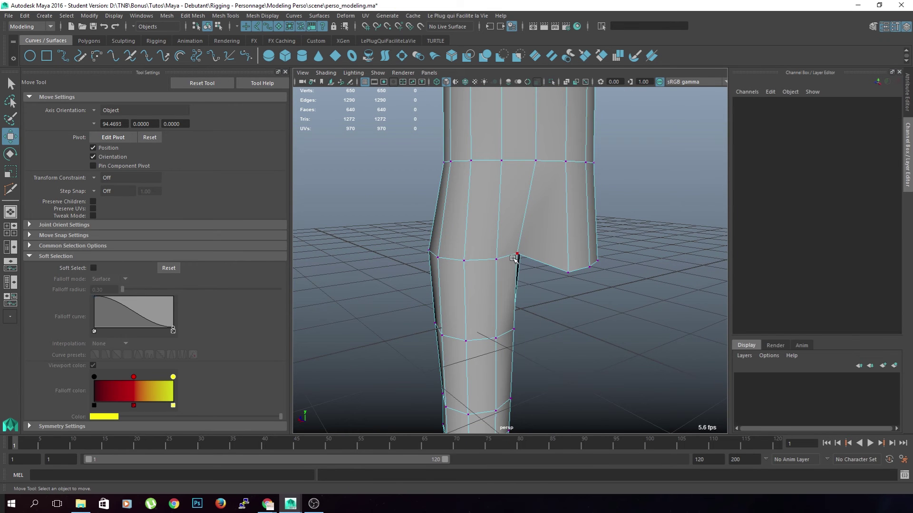
left_click(516, 254)
left_click_drag(522, 299, 540, 319, "alt")
left_click_drag(484, 236, 490, 316)
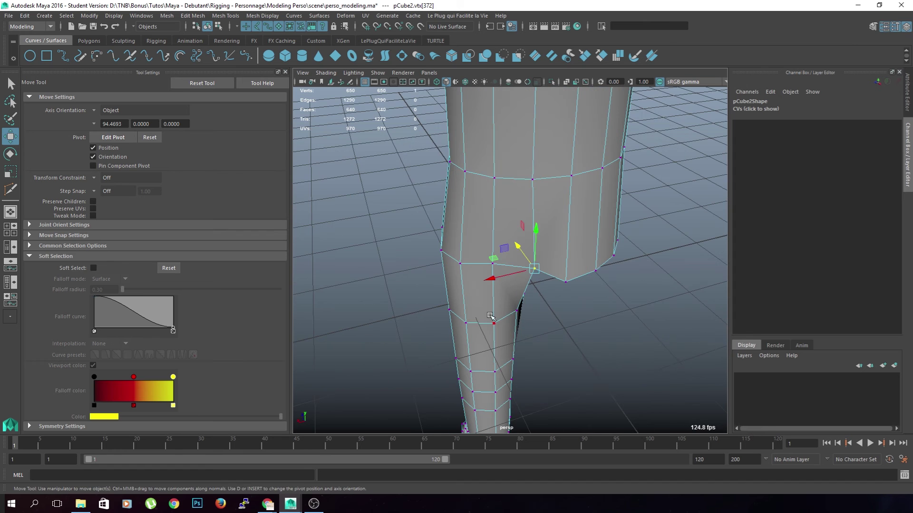
Reposition the inner-thigh vertex next to the front crotch vertex to smooth the leg opening.
left_click(516, 311)
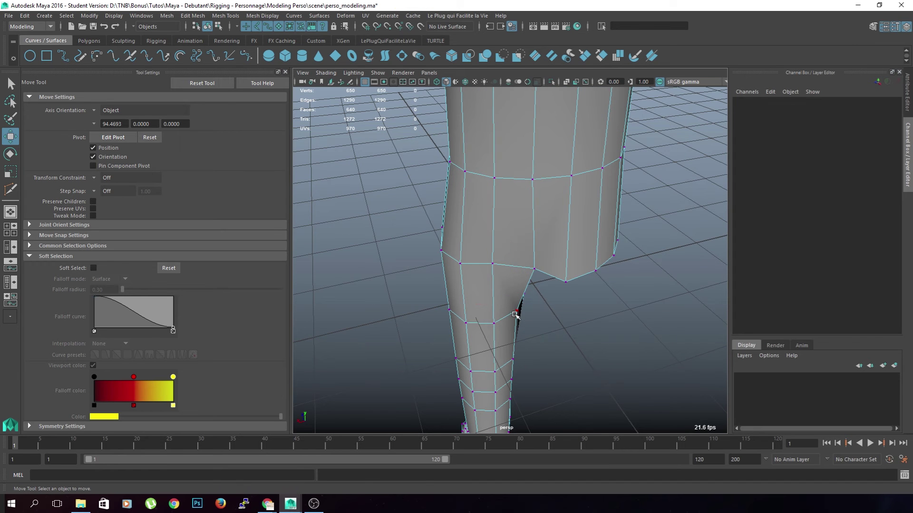
left_click_drag(500, 286, 505, 294)
left_click_drag(505, 336, 601, 306, "alt")
left_click_drag(496, 226, 498, 227)
left_click(561, 305)
Lower the innermost vertex at the top of the thigh and the adjoining crotch vertex where leg and torso meet.
left_click_drag(561, 306, 513, 283, "alt")
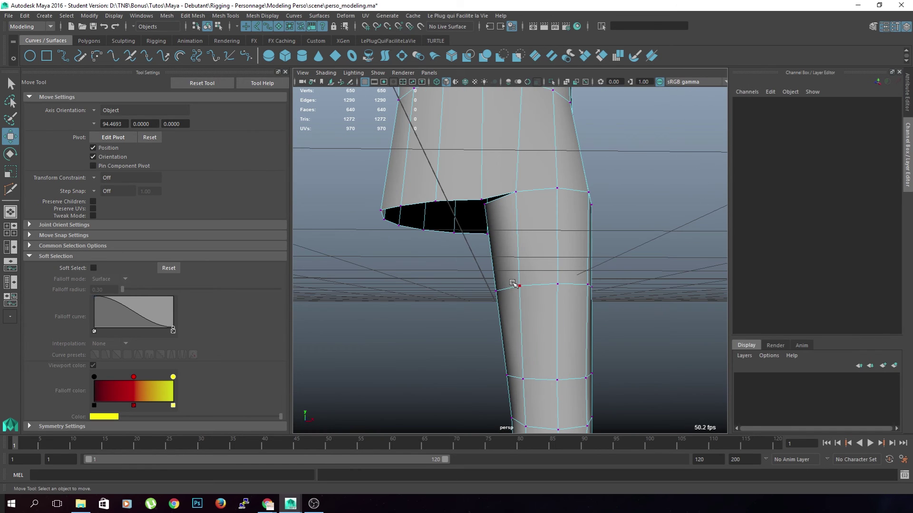
left_click(487, 208)
left_click_drag(485, 163, 485, 194)
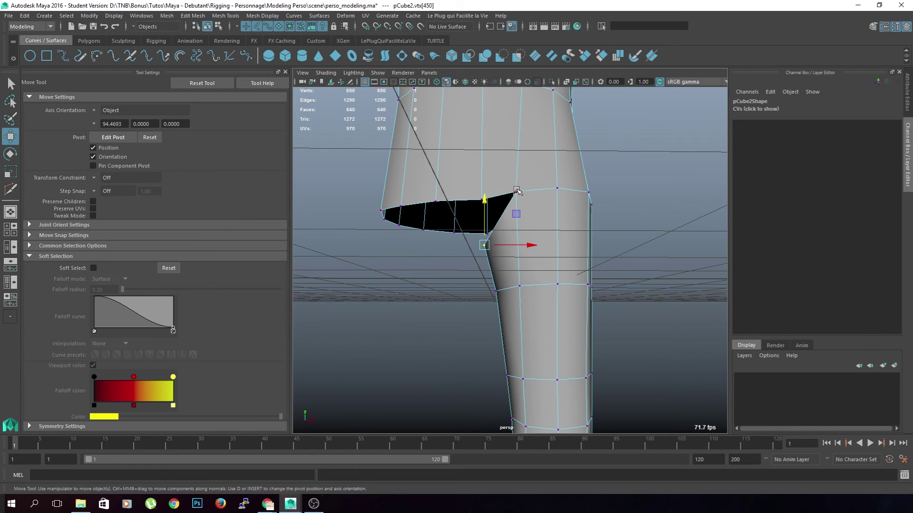
left_click_drag(516, 150, 516, 165)
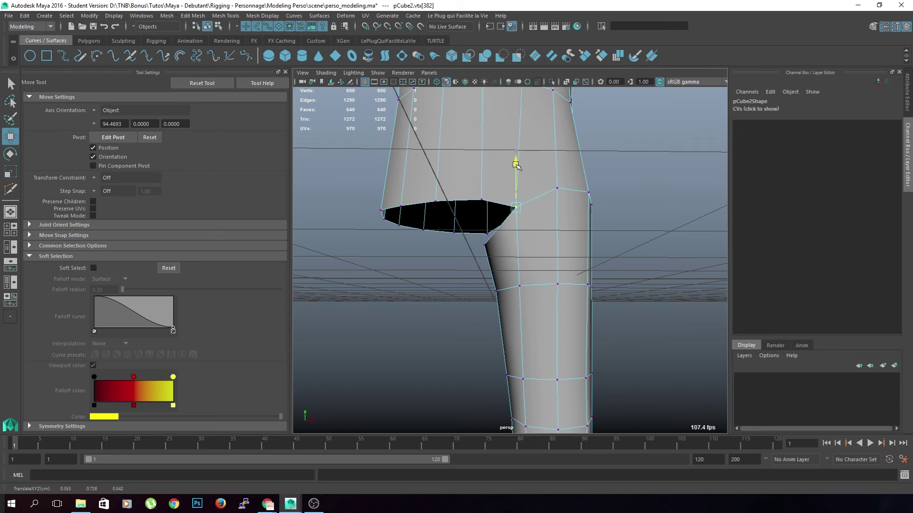
left_click(607, 271)
In face mode in the front view, select and delete the armless half of the torso up to the centre line.
left_click_drag(607, 271, 526, 318, "alt")
scroll(525, 318, "down", 7)
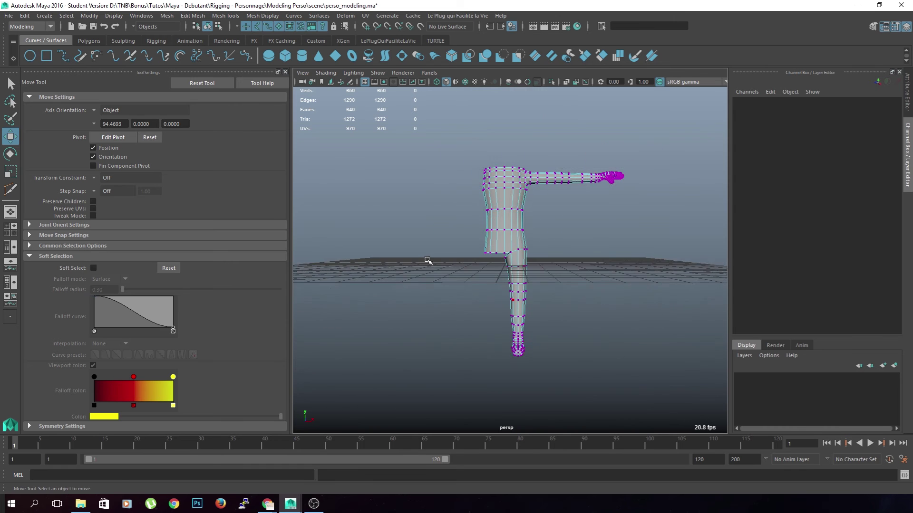
middle_click_drag(428, 261, 448, 303, "alt")
scroll(448, 303, "up", 4)
right_click_drag(536, 230, 535, 267)
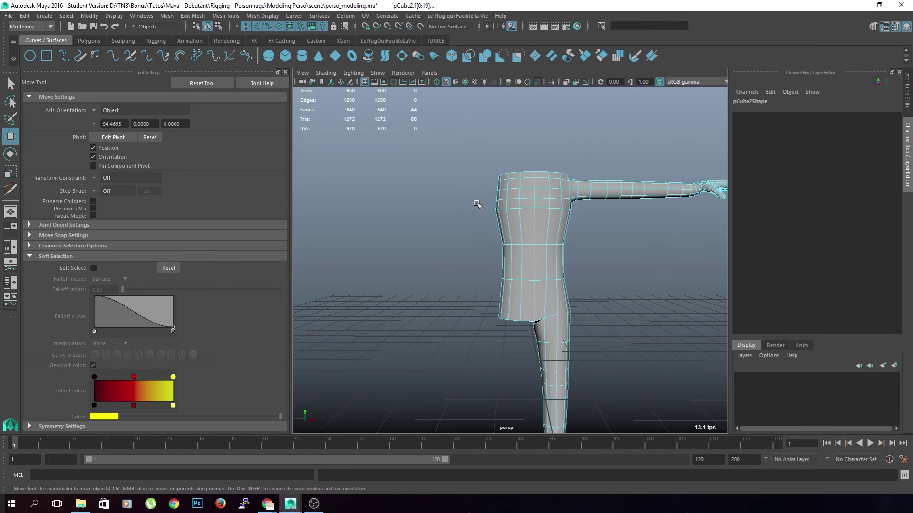
left_click_drag(497, 313, 475, 328, "alt")
left_click(476, 329)
key("space")
key("space")
scroll(391, 363, "down", 15)
scroll(510, 217, "up", 4)
middle_click_drag(510, 217, 569, 421, "alt")
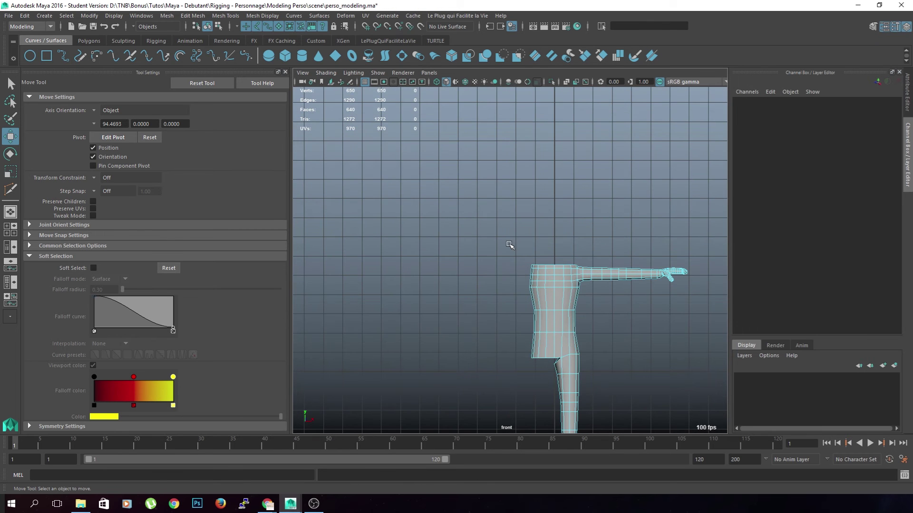
left_click_drag(549, 371, 549, 373)
key("Delete")
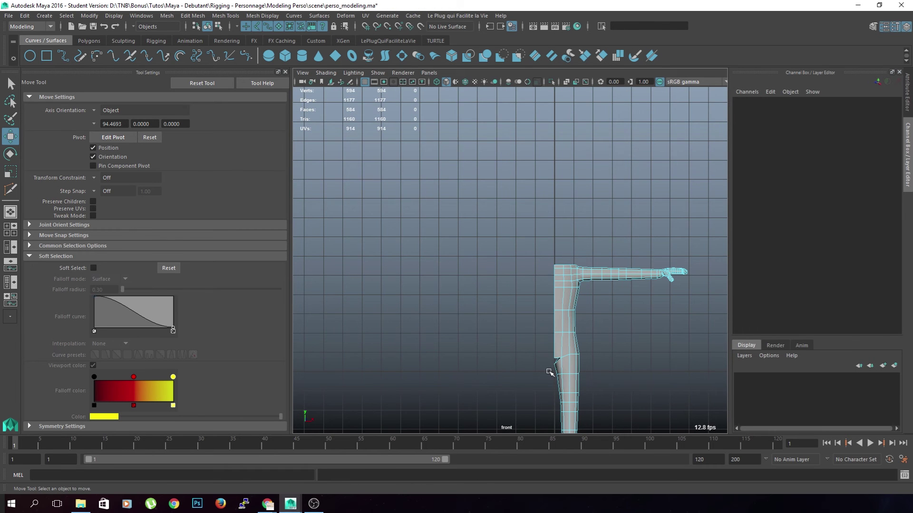
Extrude the two open border edges at the top of the inner thigh and pull them toward the body's centre.
key("space")
key("space")
left_click_drag(615, 221, 553, 263, "alt")
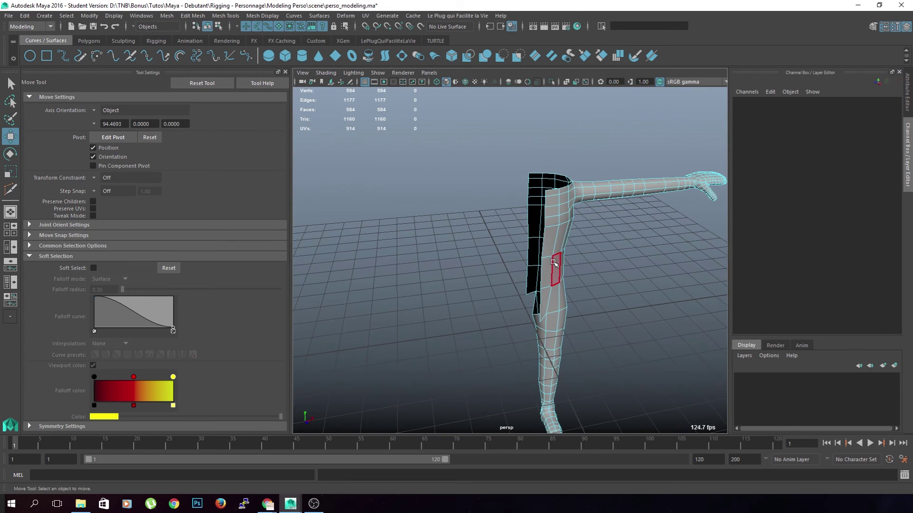
middle_click_drag(553, 262, 549, 220, "alt")
right_click_drag(547, 221, 501, 334, "alt")
mouse_move(554, 328)
left_mouse_down("alt")
mouse_move(524, 303)
mouse_move(511, 310)
mouse_move(523, 322)
mouse_move(540, 295)
mouse_move(512, 324)
mouse_move(537, 332)
mouse_move(556, 323)
left_mouse_up("alt")
right_click_drag(556, 324, 561, 203)
left_click_drag(528, 285, 494, 295, "alt")
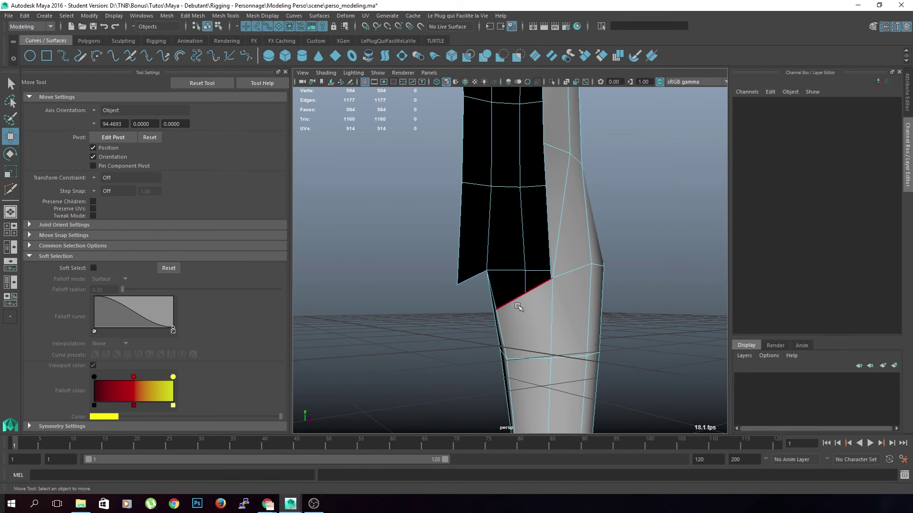
left_click(491, 293)
left_click_drag(474, 333, 447, 328, "alt")
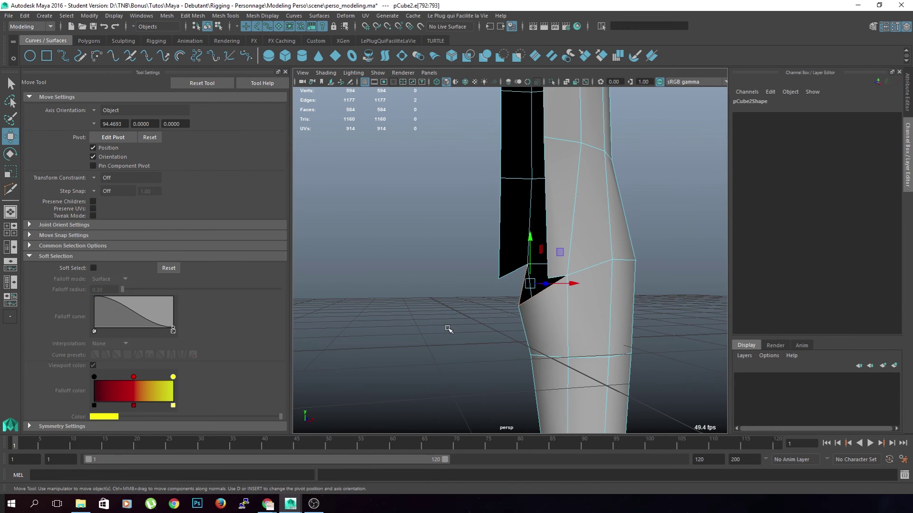
key("ctrl+e")
left_click_drag(567, 329, 547, 318)
key("w")
left_click_drag(579, 288, 574, 290)
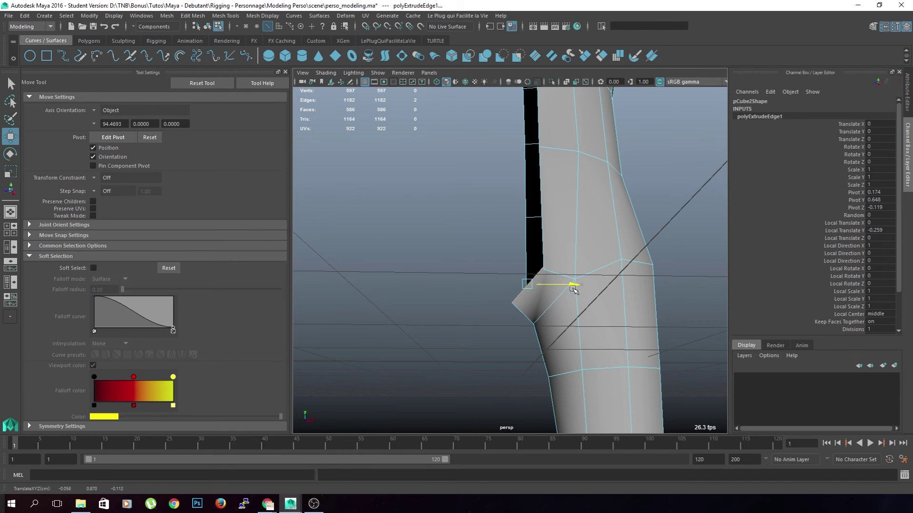
left_click(491, 359)
Switch to vertex mode on the extruded inner-thigh strip and activate the Target Weld tool.
left_click_drag(489, 356, 628, 361, "alt")
right_click_drag(479, 303, 447, 235)
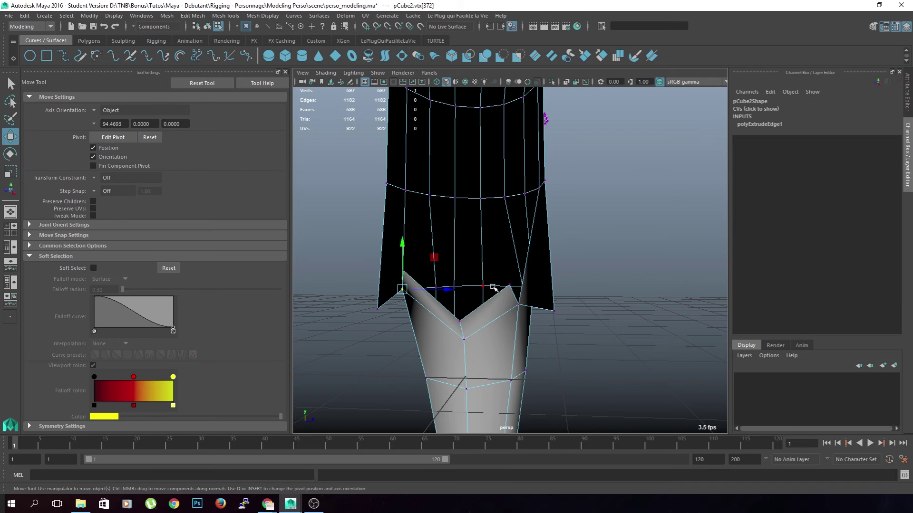
left_click(508, 287)
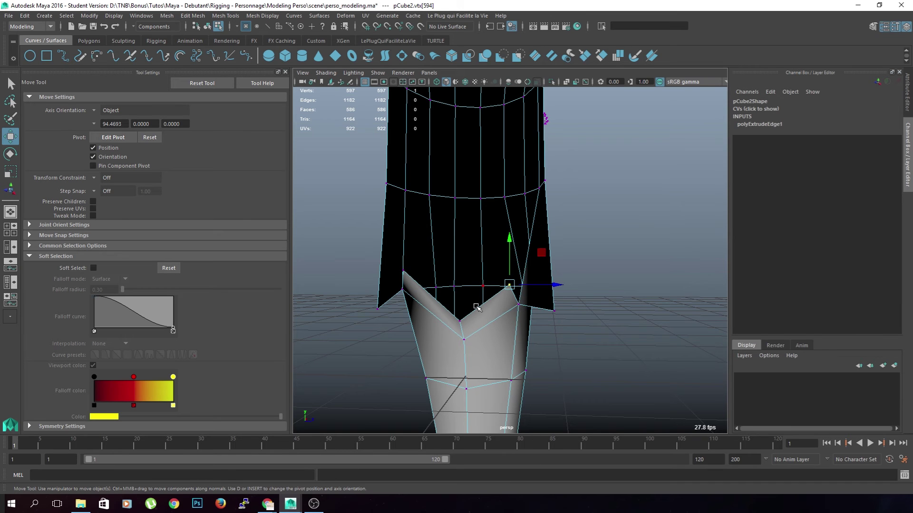
right_click_drag(480, 285, 486, 212, "shift")
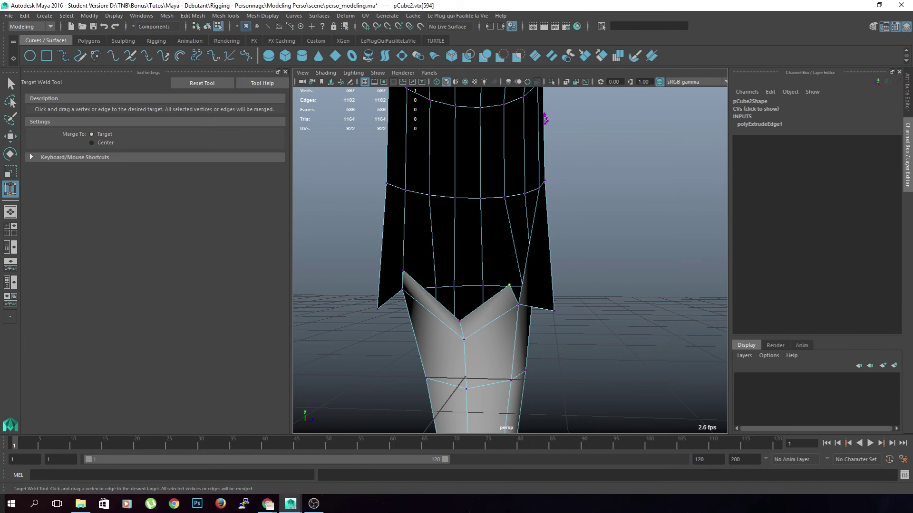
left_click_drag(558, 308, 553, 311)
key("ctrl+z")
left_click_drag(509, 285, 498, 318)
key("ctrl+z")
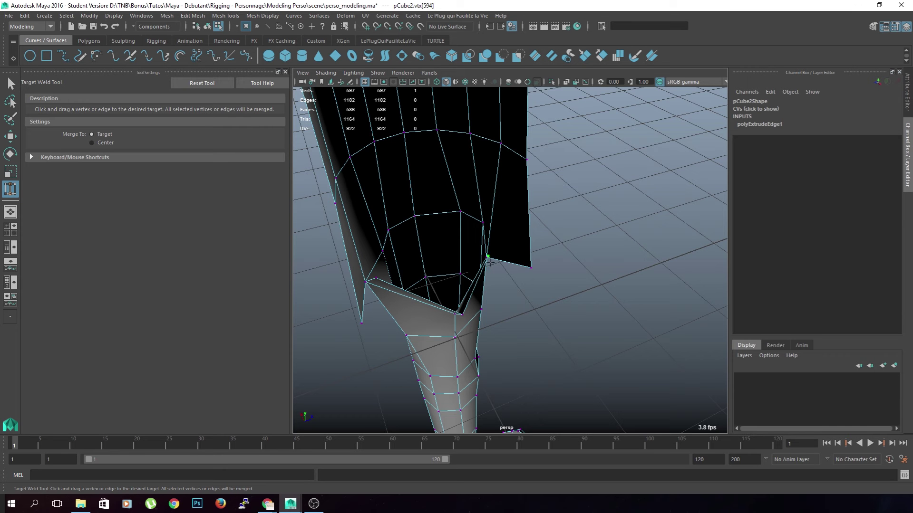
Target-weld both end vertices of the extruded strip to the torso's lower centre corners, front and back, and select one welded corner.
left_click_drag(521, 269, 435, 292)
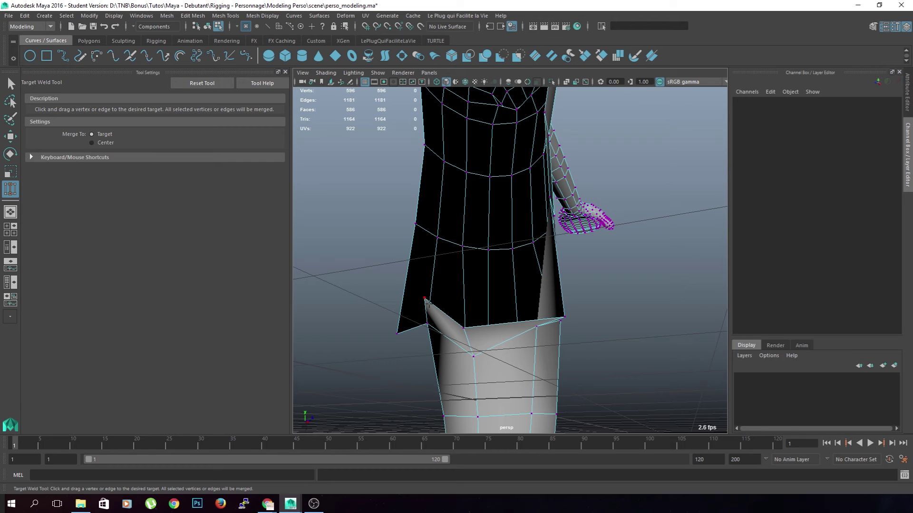
left_click_drag(398, 337, 397, 336)
key("q")
left_click_drag(427, 372, 567, 323, "alt")
left_click(541, 282)
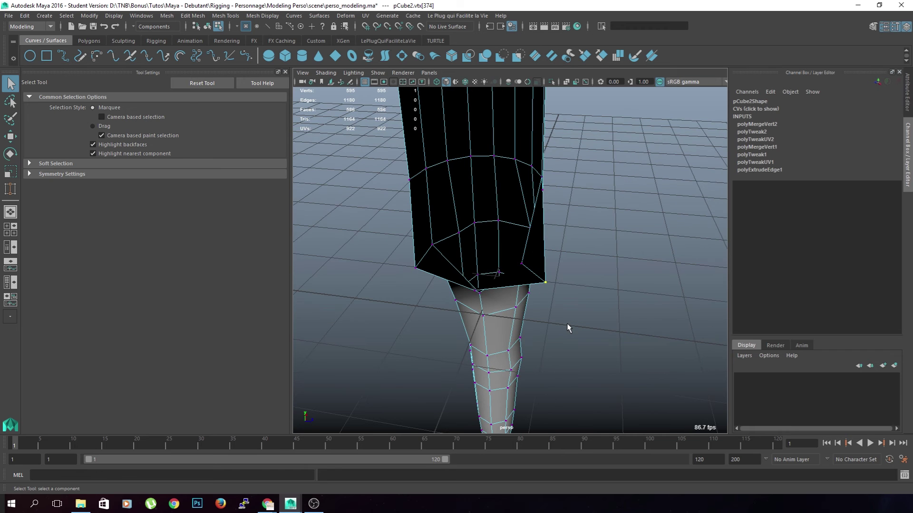
Move the selected welded crotch corner vertex slightly with the Move tool and select the opposite corner vertex.
key("w")
left_click_drag(591, 289, 569, 298)
left_click_drag(569, 298, 605, 290, "alt")
left_click(391, 308)
left_click_drag(375, 331, 529, 321, "alt")
scroll(561, 266, "down", 6)
scroll(587, 298, "up", 6)
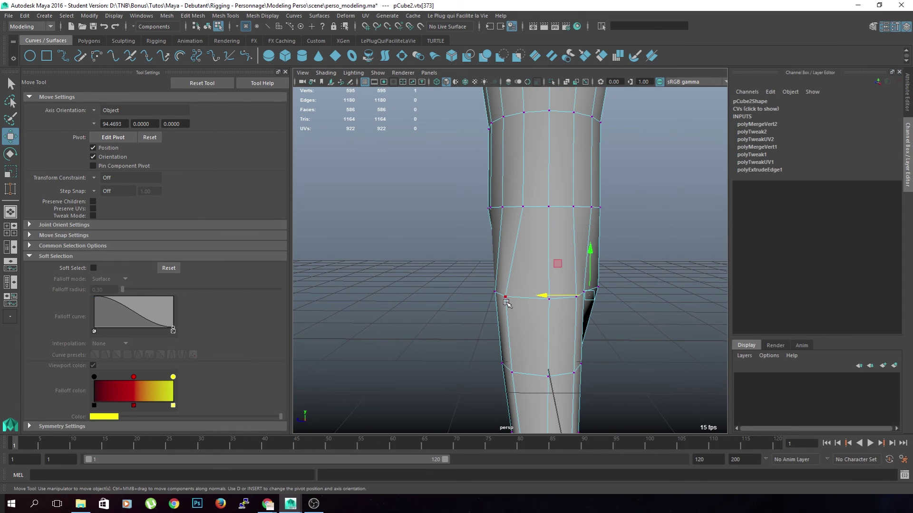
Move the vertex on the outer side of the hip slightly along the depth axis to even out the hip ring.
scroll(507, 303, "down", 5)
mouse_move(476, 336)
left_mouse_down("alt")
mouse_move(499, 330)
mouse_move(480, 336)
left_mouse_up("alt")
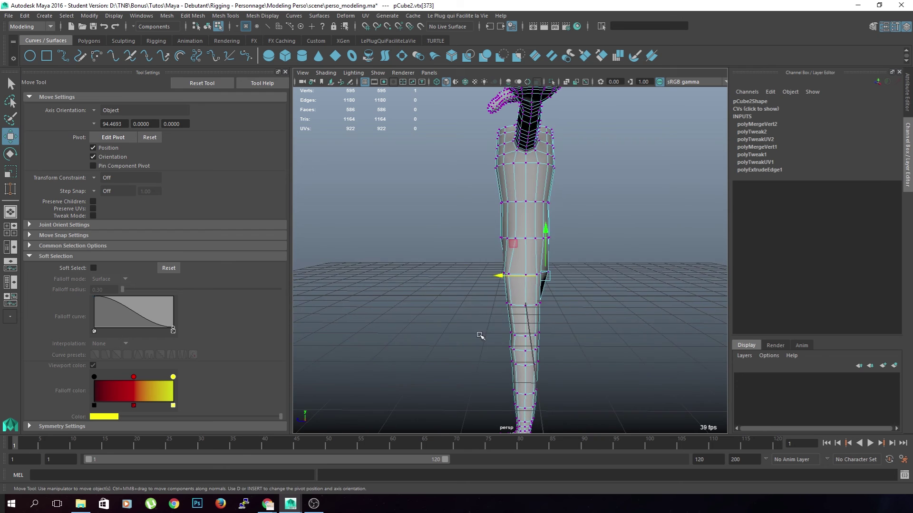
scroll(480, 336, "up", 5)
left_click(537, 288)
left_click_drag(464, 287, 470, 287)
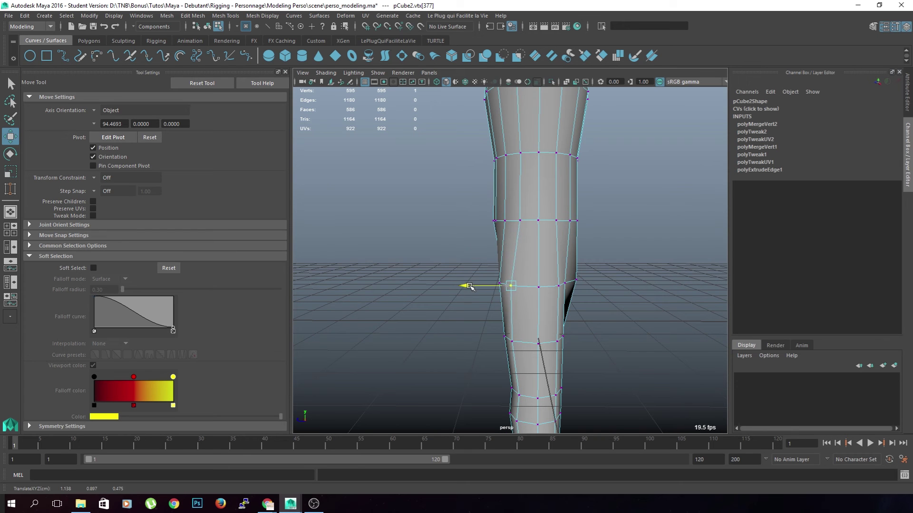
Select one of the torso's lower centre corner vertices on the open border and adjust its position.
left_click_drag(469, 321, 514, 318, "alt")
left_click(455, 349)
scroll(504, 356, "up", 5)
left_click_drag(491, 371, 387, 340, "alt")
left_click(520, 325)
left_click(368, 311)
left_click_drag(353, 300, 397, 273, "alt")
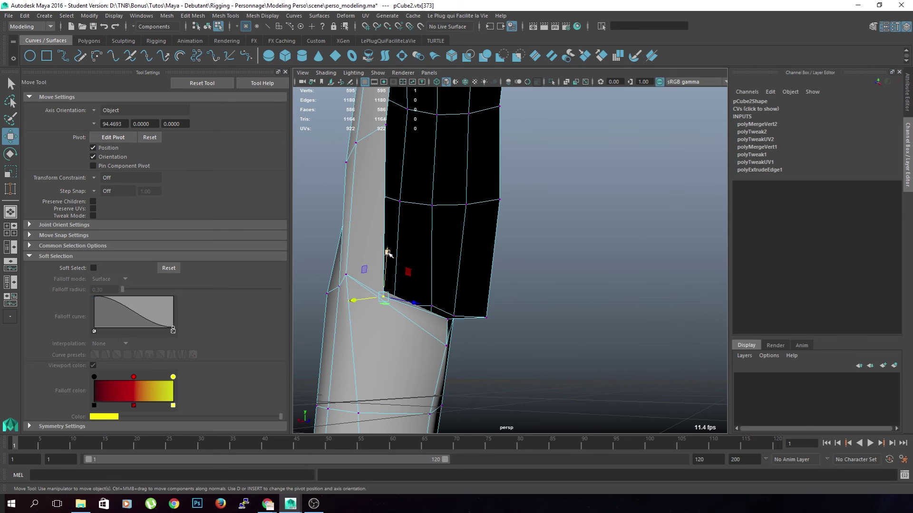
left_click_drag(390, 230, 360, 291, "alt")
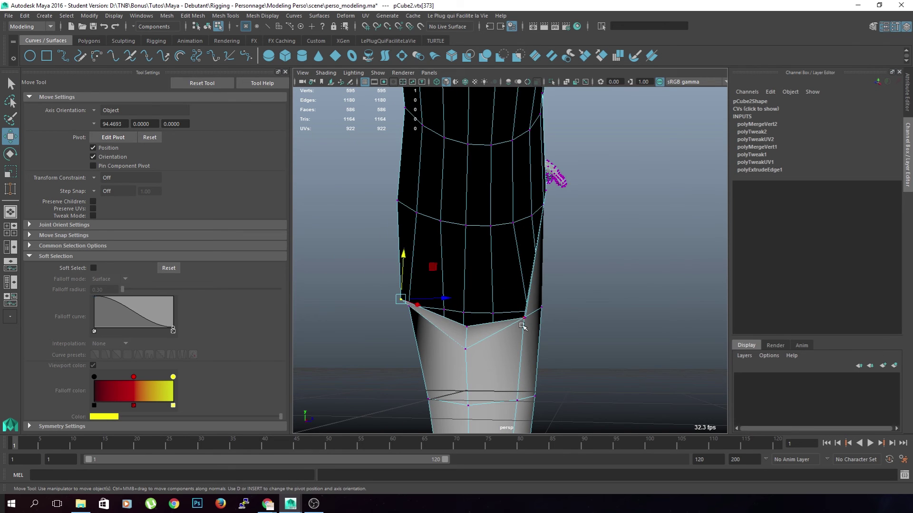
Adjust the height of the other lower centre corner vertex on the torso border and return to object mode.
left_click_drag(522, 326, 484, 332, "alt")
left_click(542, 315)
left_click_drag(544, 244, 477, 301, "alt")
left_click(472, 364)
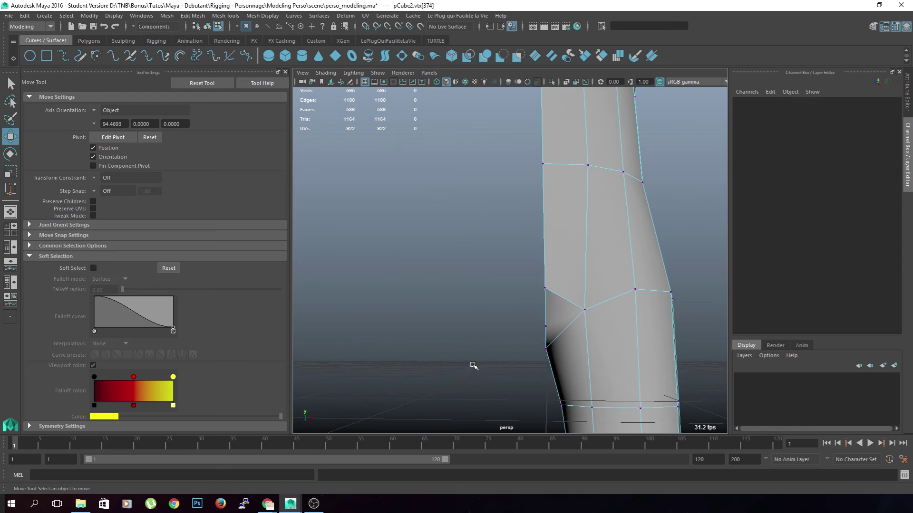
scroll(470, 365, "down", 5)
left_click_drag(470, 365, 502, 301, "alt")
key("F8")
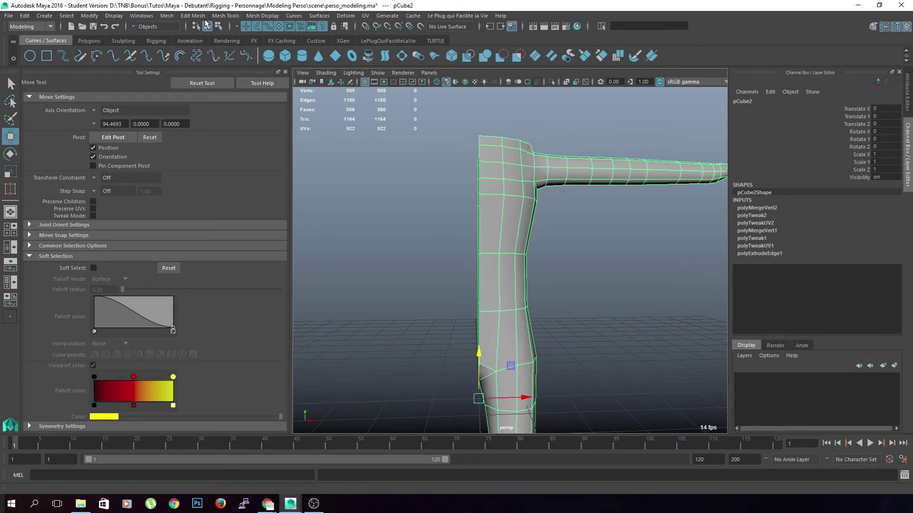
left_click(168, 16)
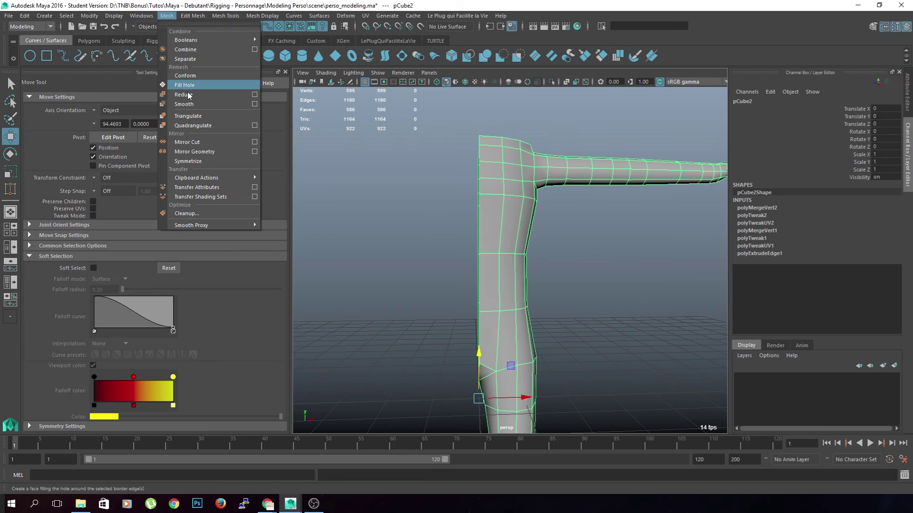
left_click(215, 144)
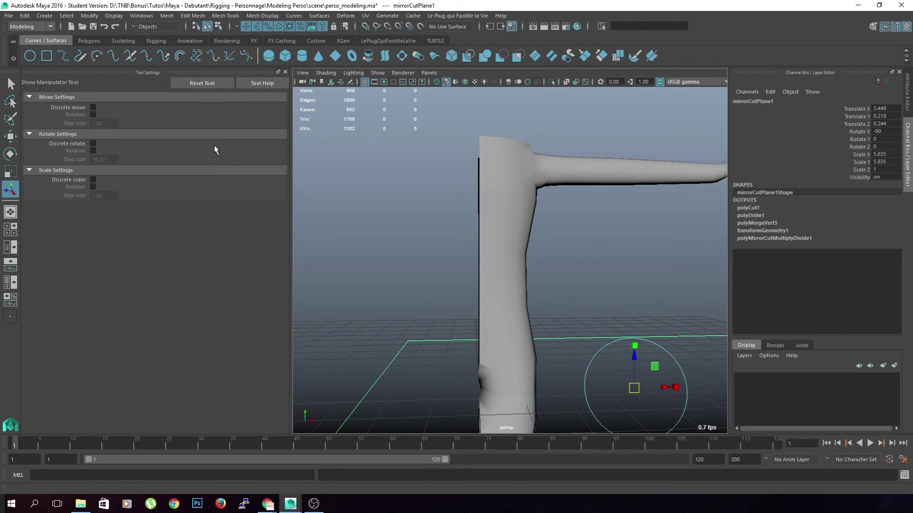
key("ctrl+z")
Apply Mirror Geometry to the half body and set its direction to -X to produce the full symmetrical figure.
left_click(167, 15)
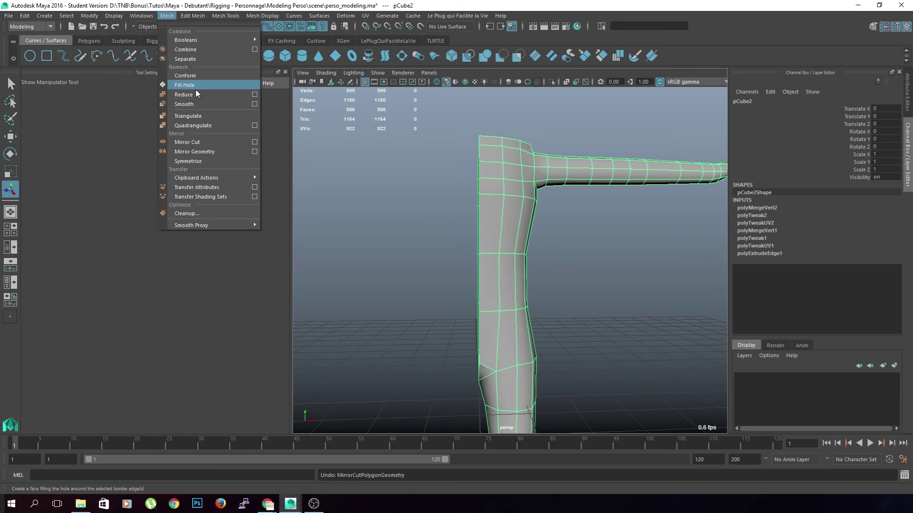
left_click(194, 152)
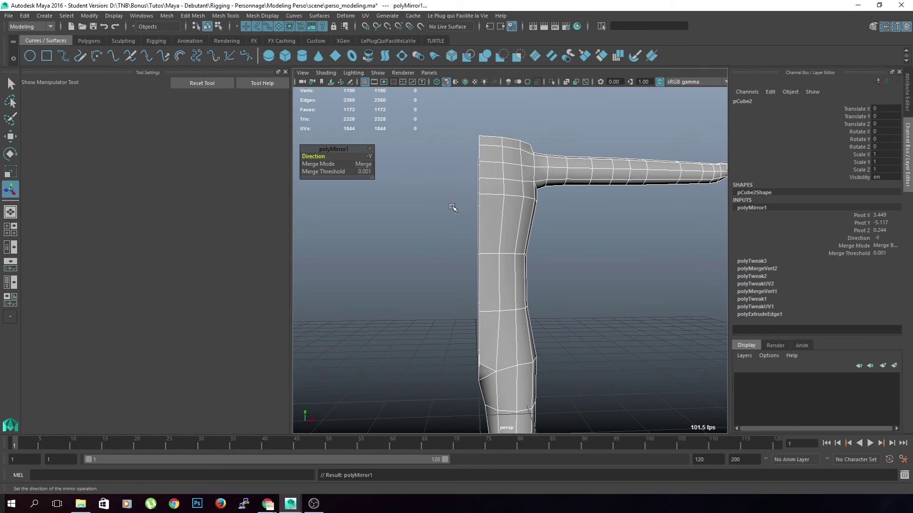
left_click(368, 156)
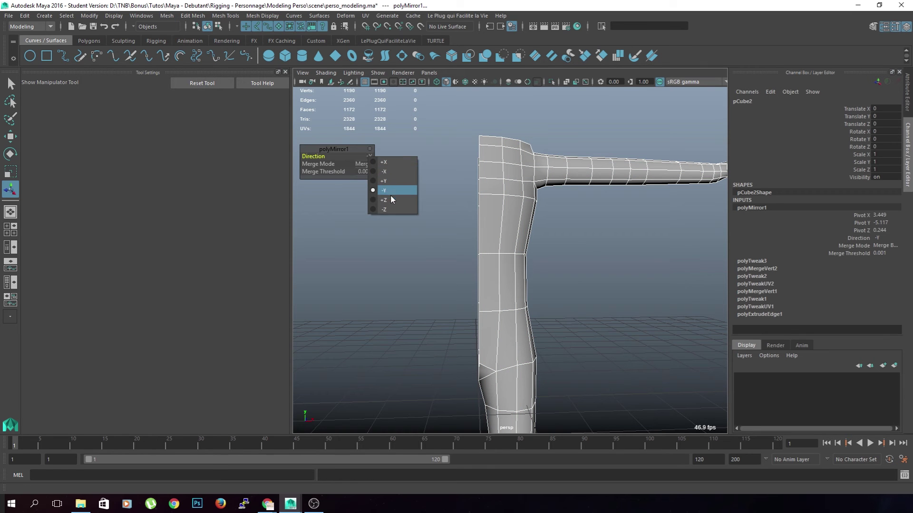
left_click(389, 181)
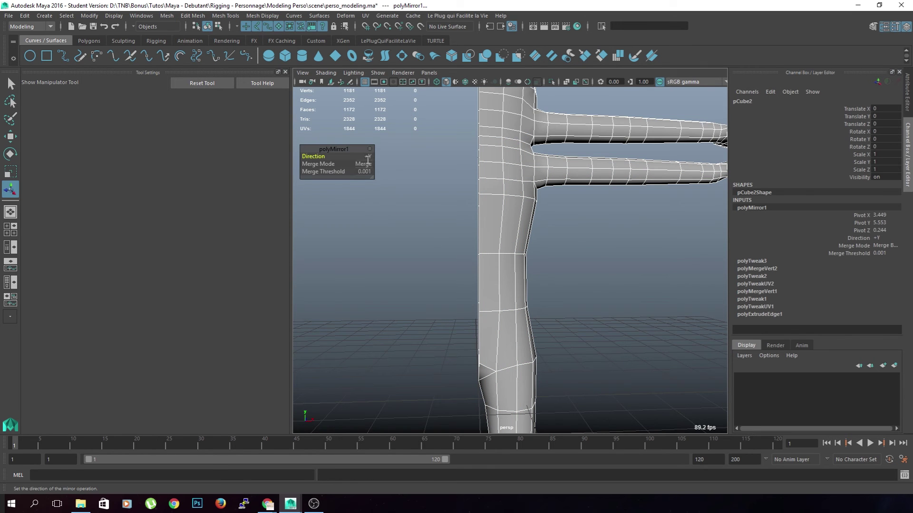
left_click(368, 156)
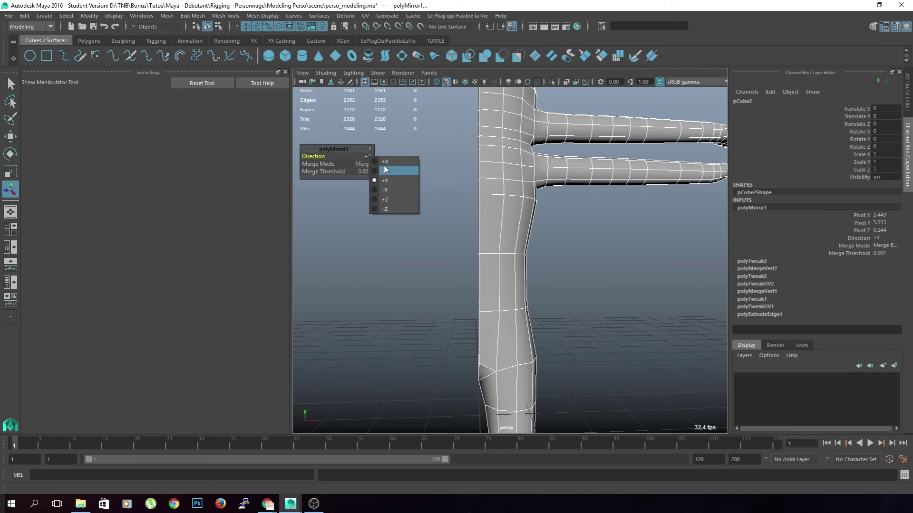
left_click(389, 165)
left_click(368, 155)
left_click(388, 172)
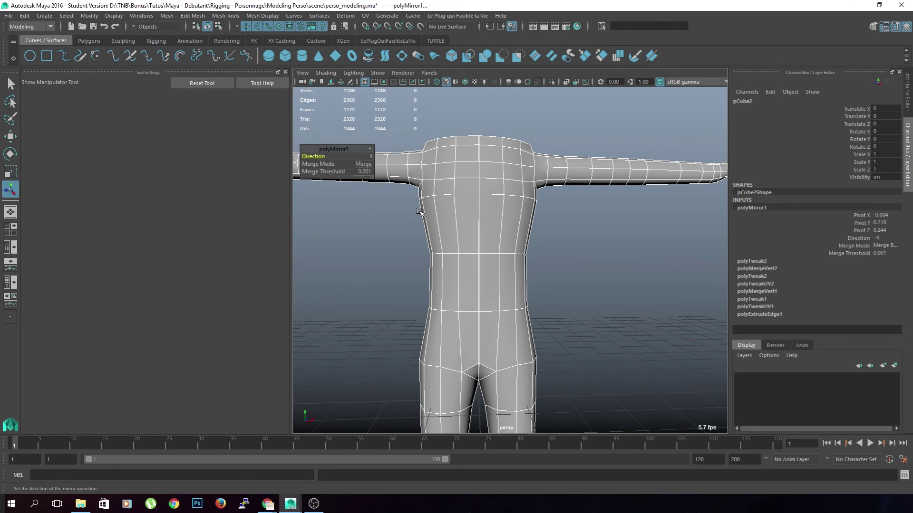
Set the mirror operation's merge threshold to 0.031 to close the seam along the torso's centre line.
scroll(420, 212, "up", 5)
middle_click_drag(422, 214, 494, 335, "alt")
scroll(519, 348, "up", 7)
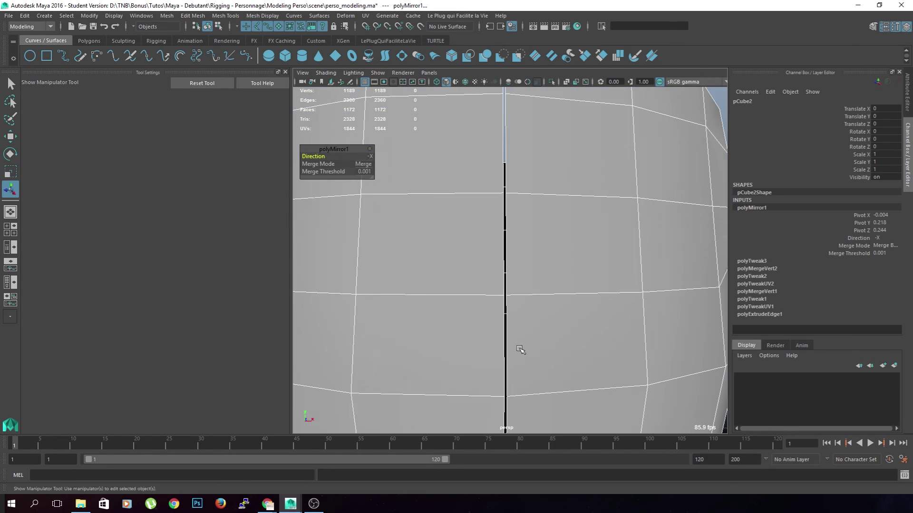
left_click_drag(556, 352, 564, 309, "alt")
middle_click_drag(565, 309, 553, 370, "alt")
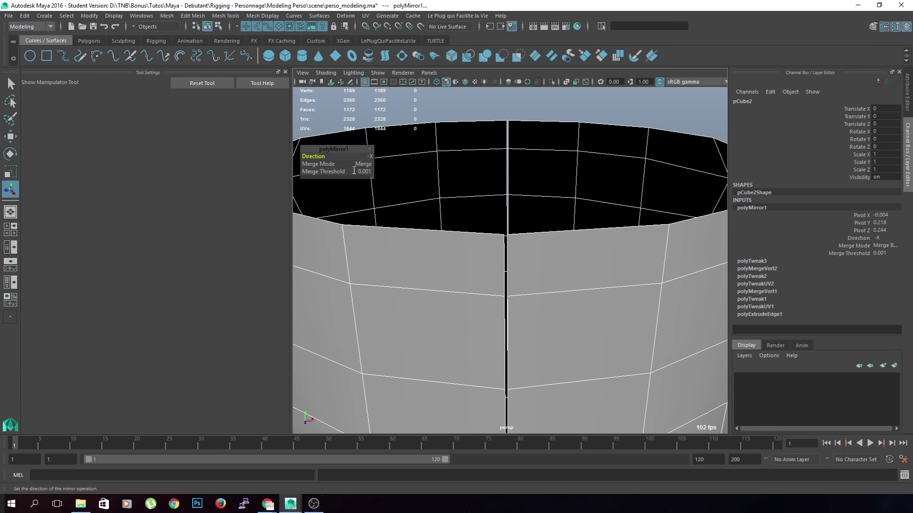
left_click_drag(349, 172, 423, 293)
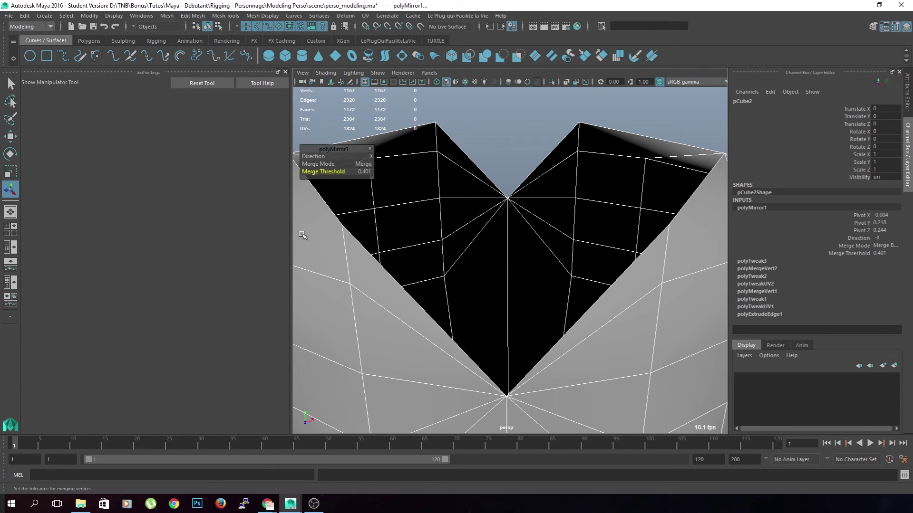
left_click_drag(344, 172, 323, 177)
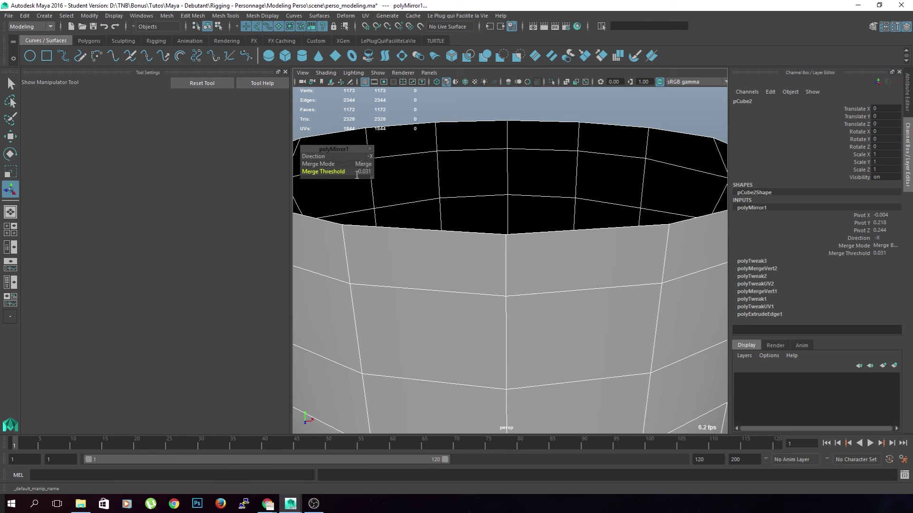
Examine the mirrored torso and the crotch area between the legs from several angles.
left_click(518, 118)
right_click_drag(518, 118, 469, 181, "alt")
left_click(487, 302)
left_click_drag(478, 325, 509, 314, "alt")
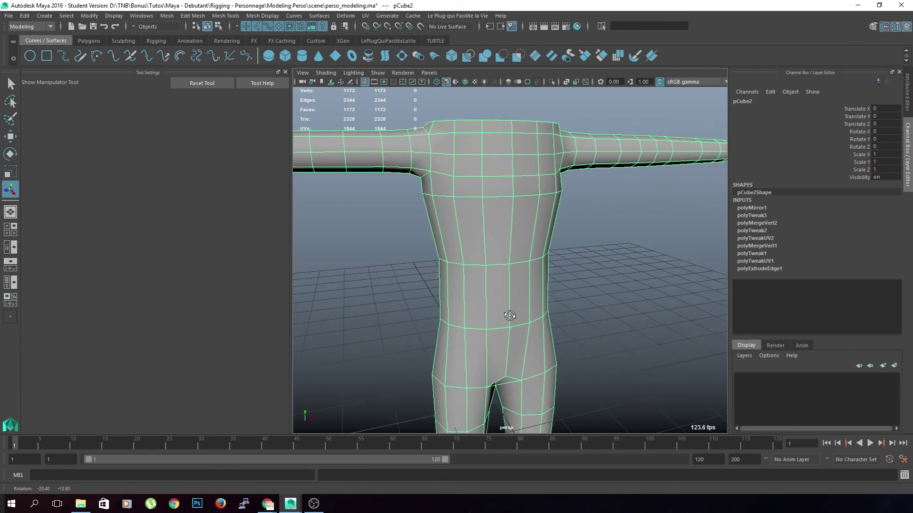
middle_click_drag(509, 314, 526, 189, "alt")
right_click_drag(526, 189, 557, 245, "alt")
left_click_drag(557, 244, 540, 230, "alt")
middle_click_drag(540, 230, 495, 269, "alt")
right_click_drag(495, 269, 551, 262, "alt")
left_click_drag(552, 262, 599, 252, "alt")
middle_click_drag(599, 252, 570, 269, "alt")
Examine the centre vertices of the crotch in vertex mode with wireframe display, then leave vertex mode.
right_click(596, 216)
left_click(550, 217)
key("w")
left_click_drag(635, 254, 603, 273, "alt")
left_click_drag(485, 239, 539, 242)
key("4")
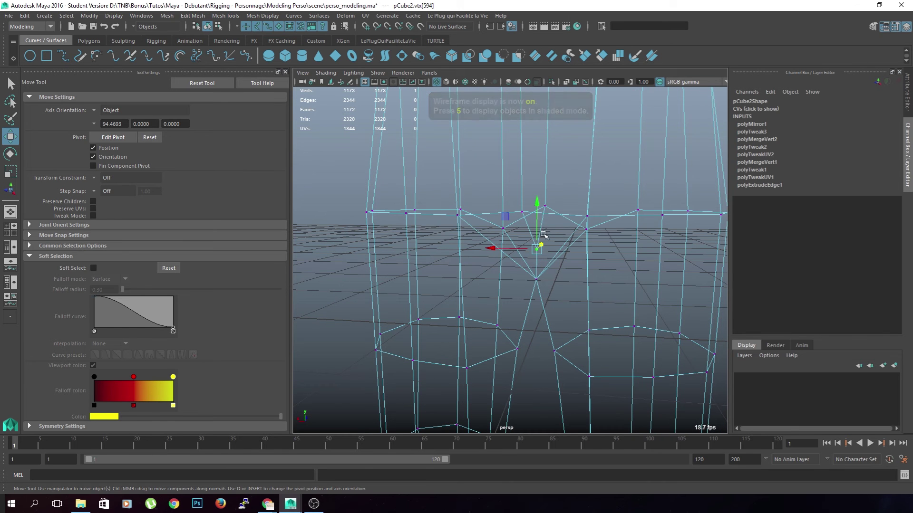
left_click_drag(539, 207, 537, 291, "alt")
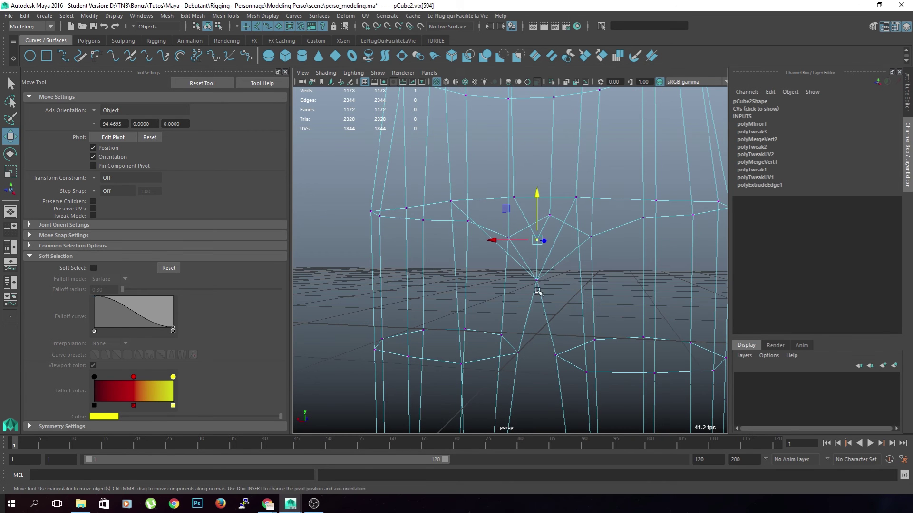
left_click_drag(654, 277, 596, 286)
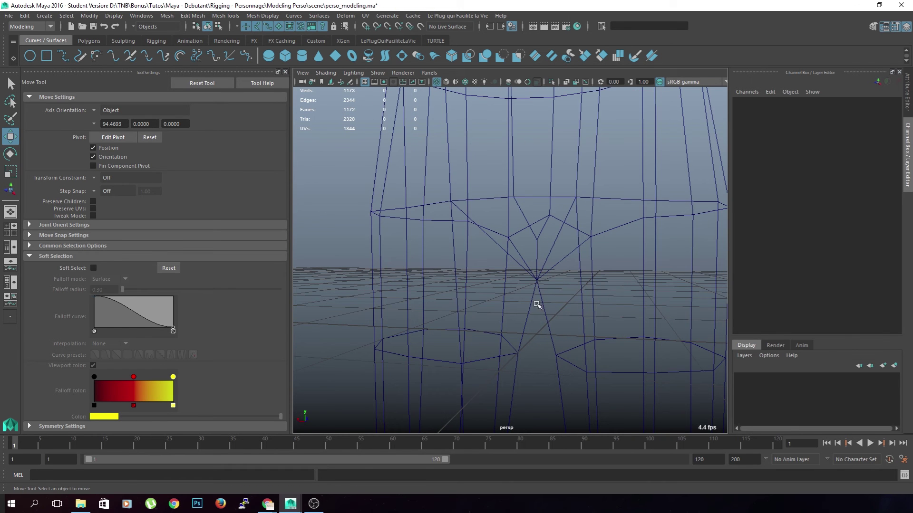
Reopen the mesh's mirror operation and try a merge threshold of 0.
left_click(585, 282)
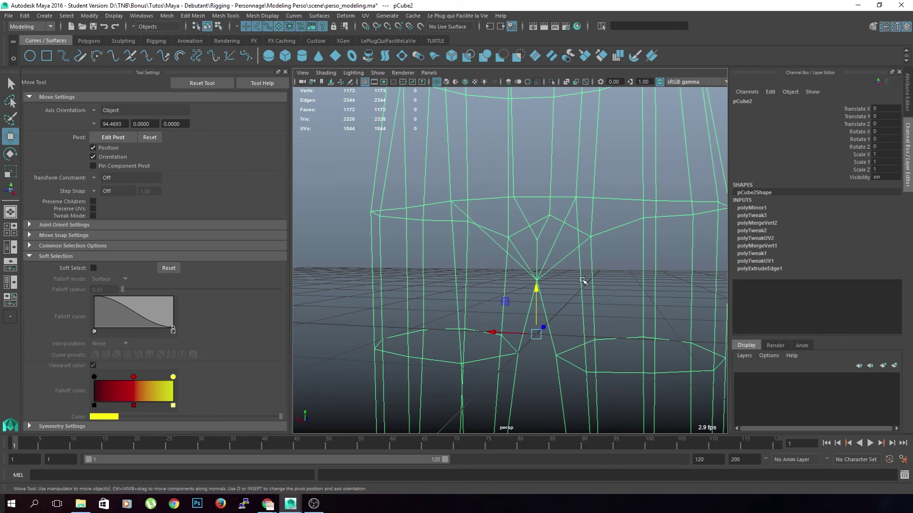
left_click(752, 208)
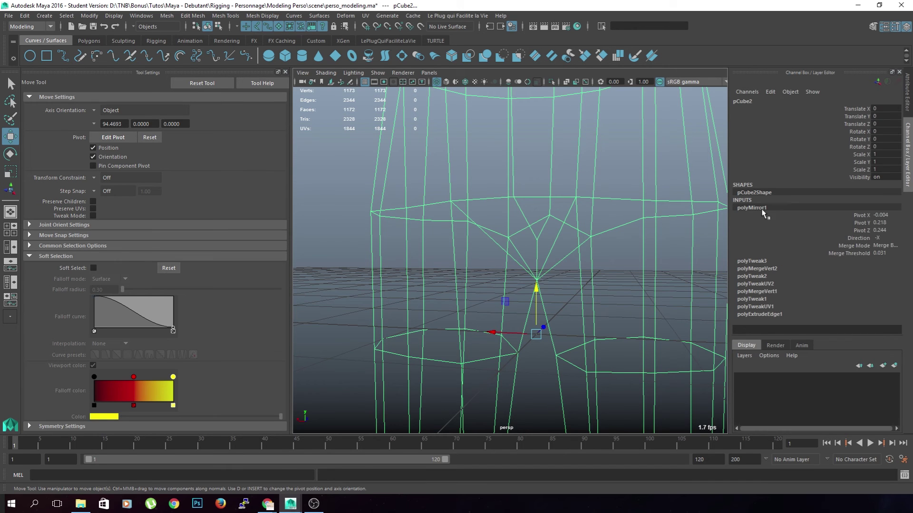
left_click(874, 255)
middle_click_drag(606, 241, 558, 272)
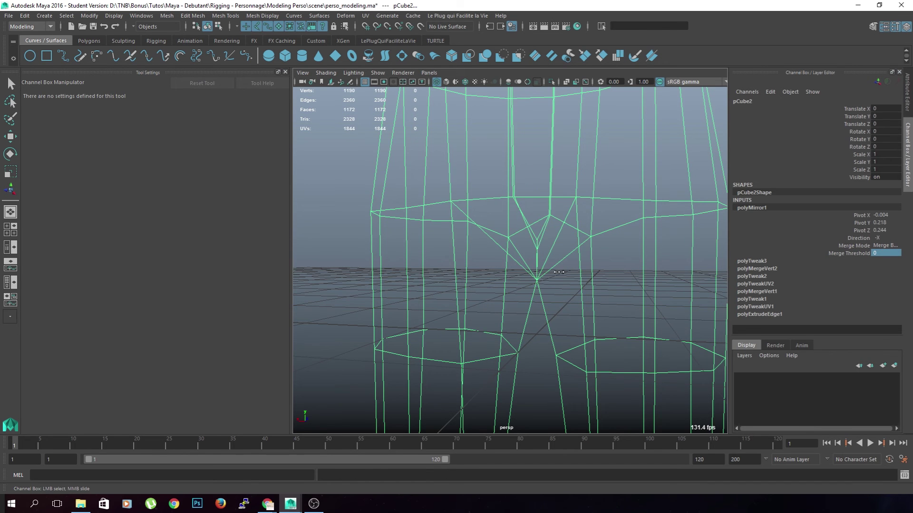
Check the vertex where the inner thighs meet, then delete the two triangular faces above it in face mode.
scroll(533, 295, "up", 4)
left_click_drag(533, 297, 573, 265, "alt")
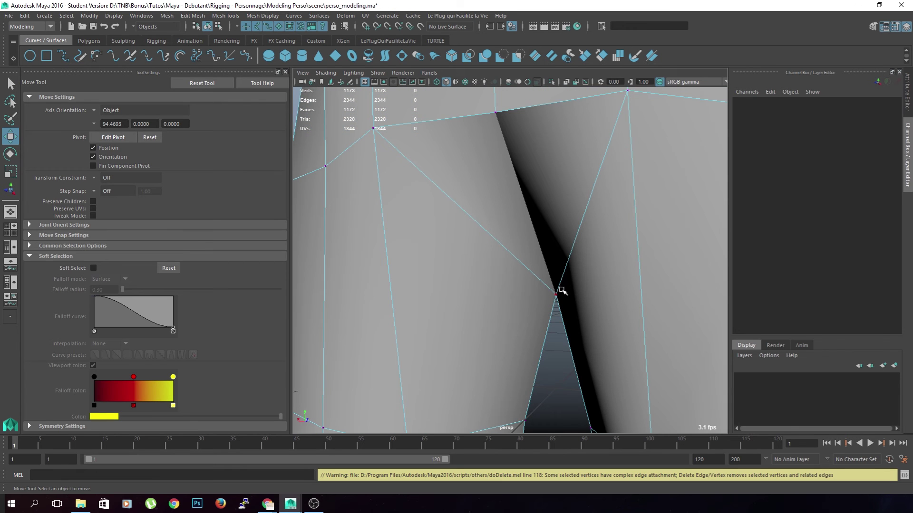
left_click(556, 295)
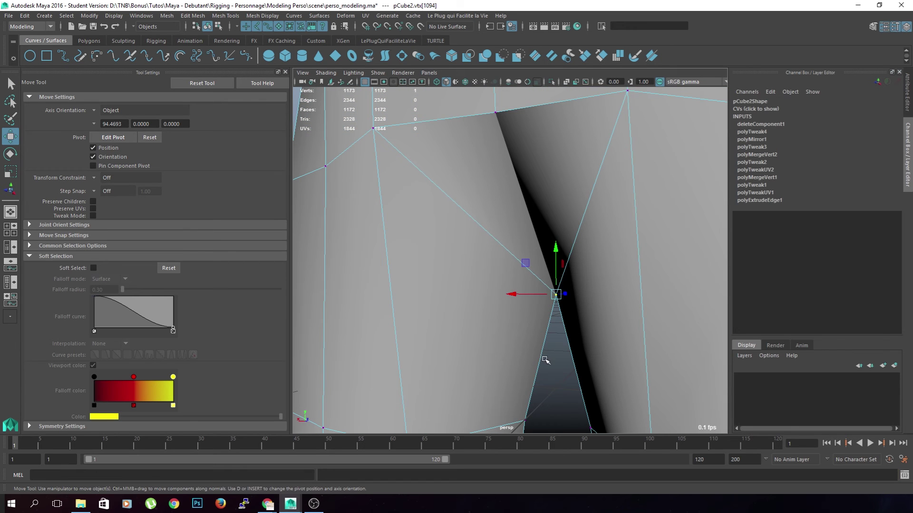
scroll(575, 360, "down", 3)
left_click(563, 351)
scroll(557, 344, "down", 2)
scroll(523, 316, "up", 3)
right_click_drag(520, 228, 522, 247)
left_click(511, 219)
left_click(562, 214, "shift")
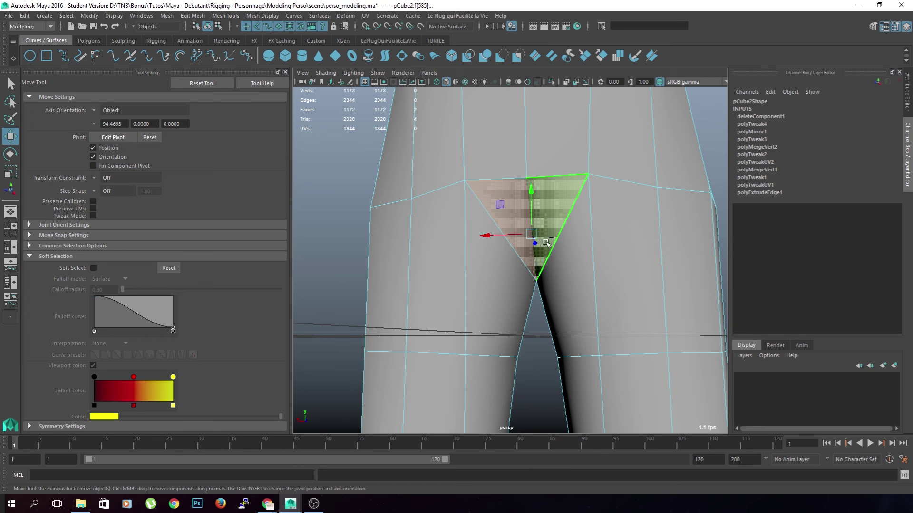
key("Delete")
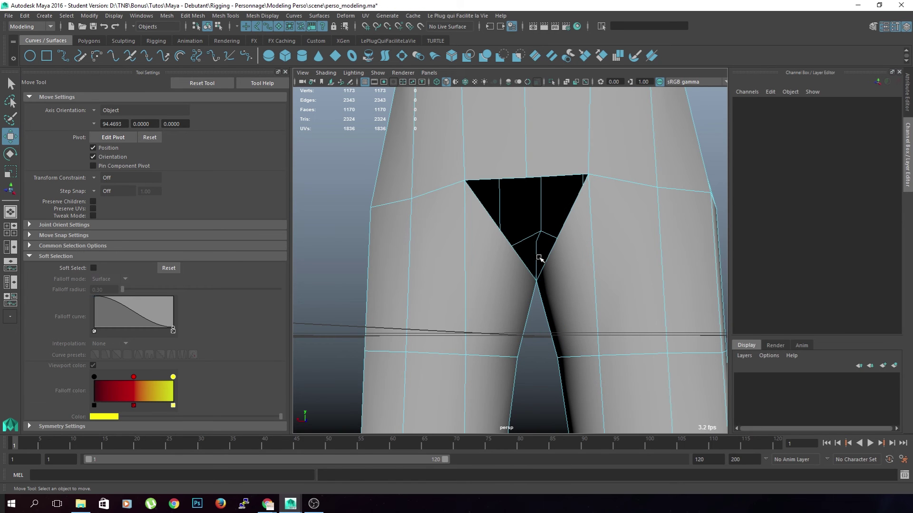
Delete the two adjoining faces on the far side of the crotch, seen through the opening.
scroll(539, 258, "up", 5)
left_click(546, 240)
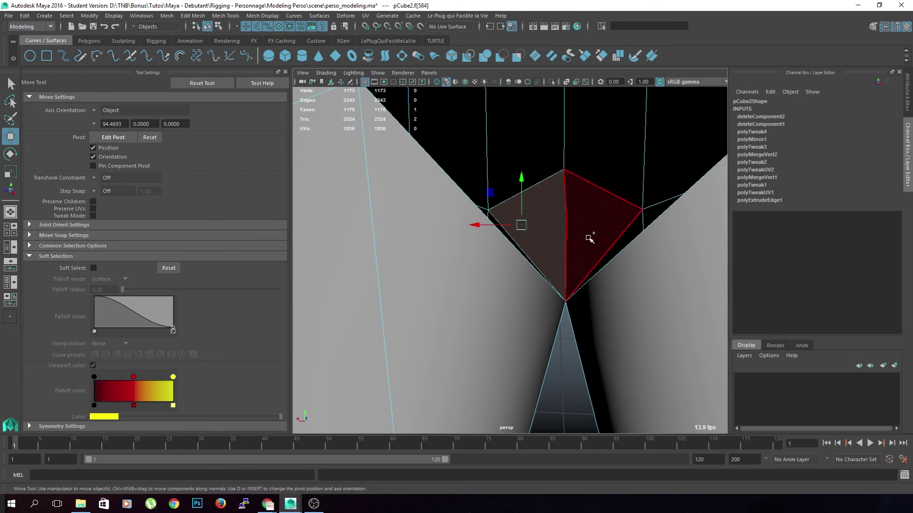
left_click(589, 238, "shift")
key("Delete")
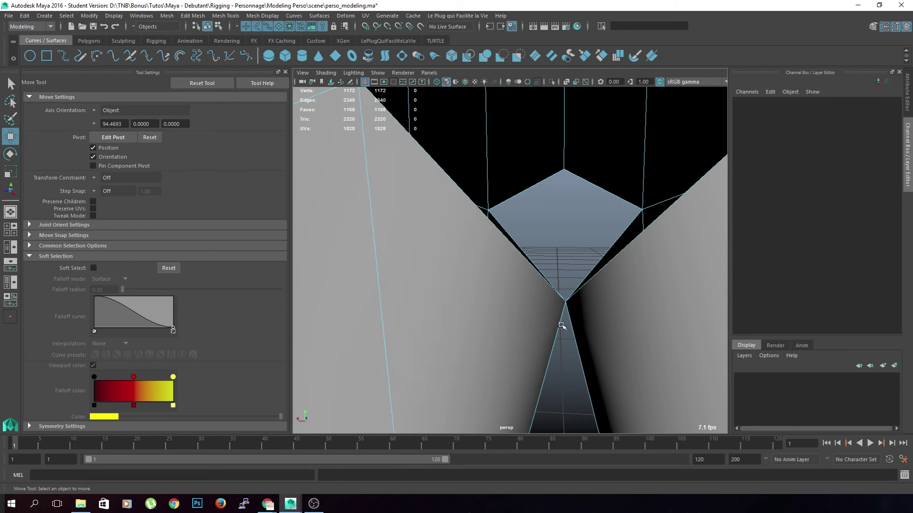
Delete the remaining inner-thigh faces around the crotch, two on each leg, leaving the area between the legs open.
left_click_drag(564, 325, 543, 326, "alt")
left_click(541, 324)
left_click(541, 266, "shift")
key("Delete")
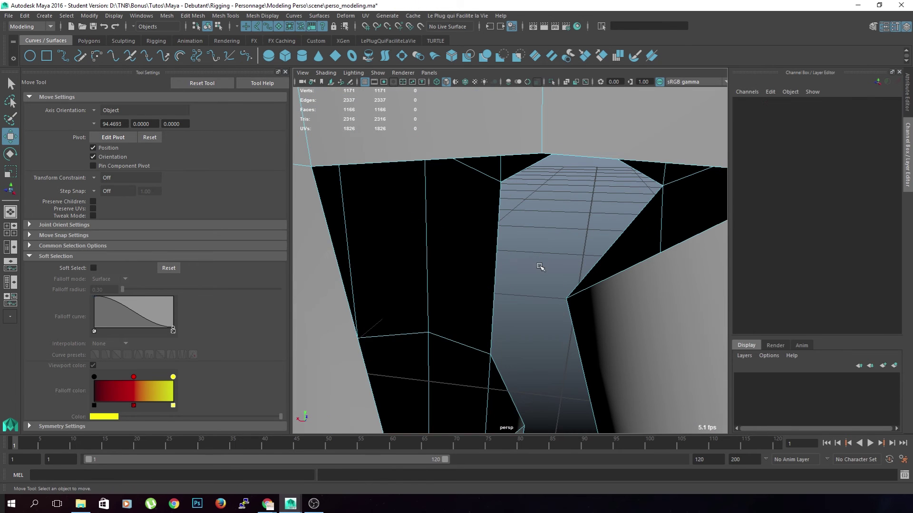
left_click(575, 318)
left_click(600, 275, "shift")
key("Delete")
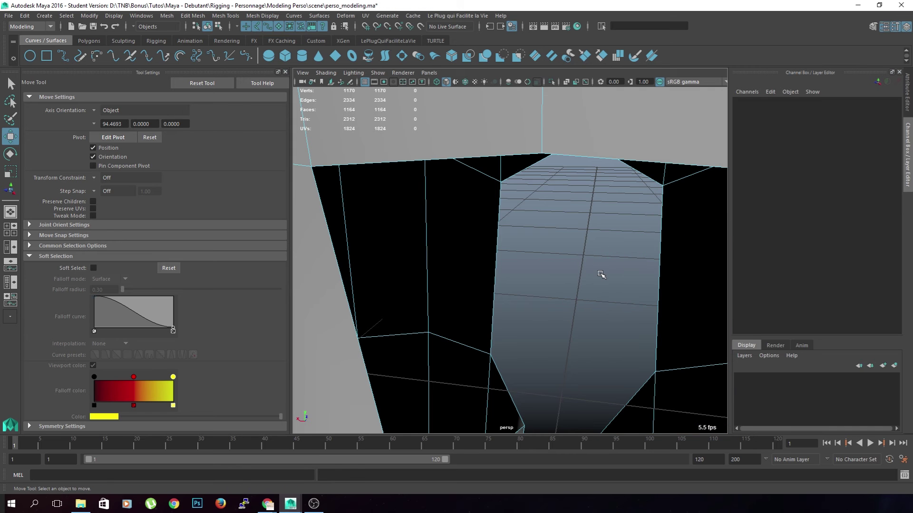
scroll(531, 304, "down", 5)
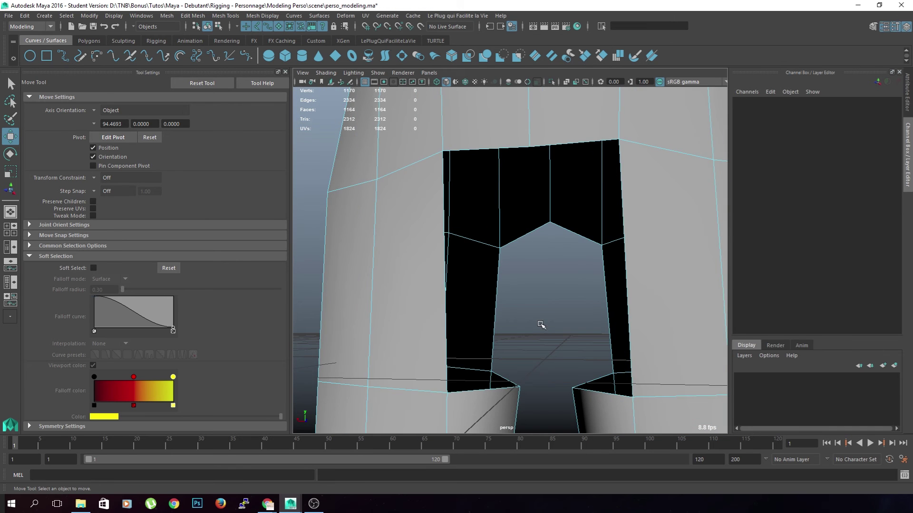
Extrude the two open edges at the top of one inner thigh and raise them about halfway up the crotch opening.
key("q")
left_click_drag(533, 325, 541, 333, "alt")
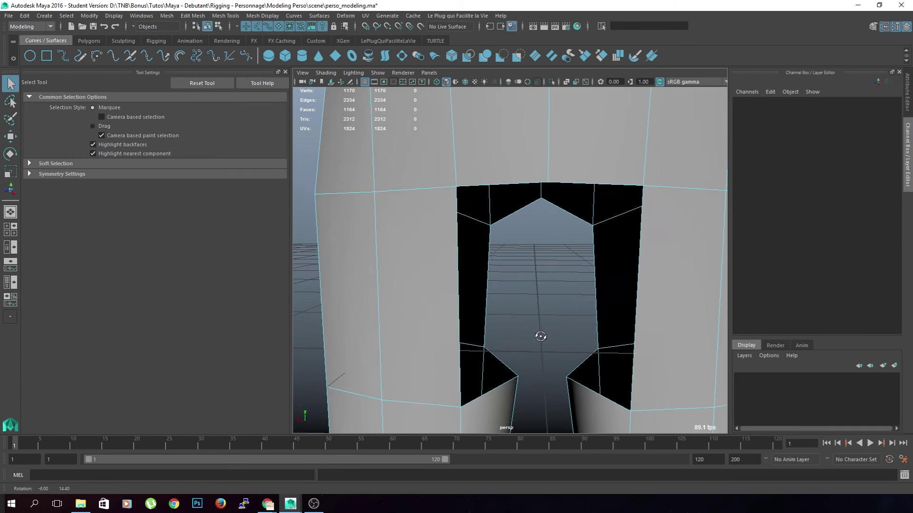
right_click_drag(506, 230, 507, 248)
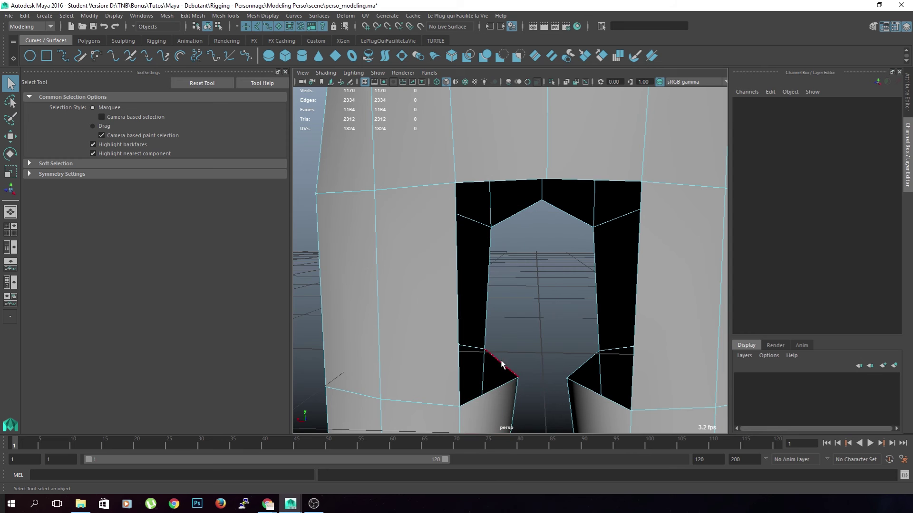
left_click(509, 388)
key("ctrl+e")
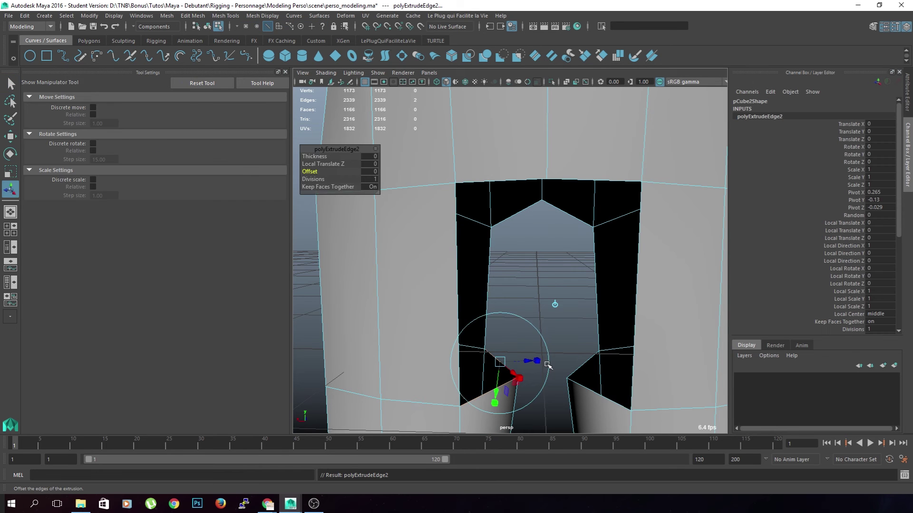
key("w")
left_click_drag(500, 364, 504, 242)
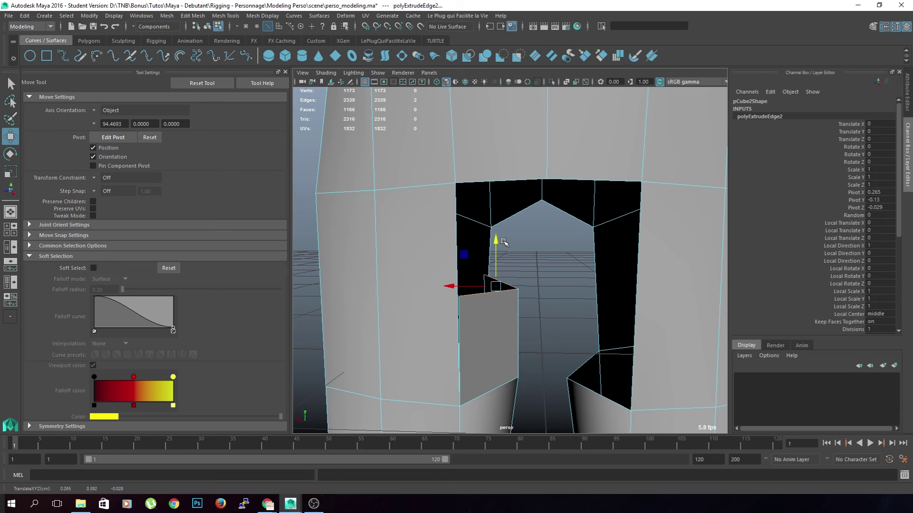
Shift the extruded inner-thigh edges sideways so the new strip leans toward the body's centre line.
scroll(533, 283, "down", 5)
left_click_drag(533, 285, 538, 308, "alt")
left_click_drag(457, 281, 673, 307)
scroll(485, 297, "down", 4)
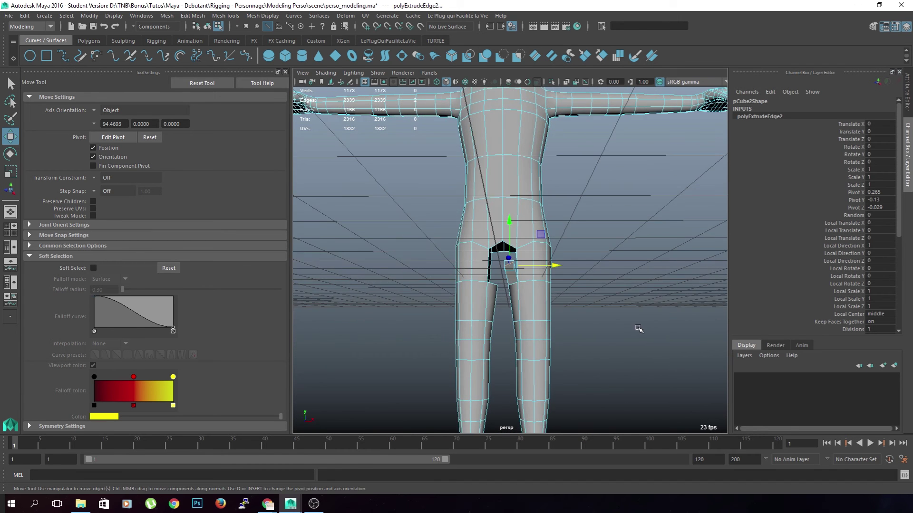
scroll(518, 304, "up", 5)
middle_click_drag(494, 292, 505, 301, "alt")
scroll(504, 304, "up", 3)
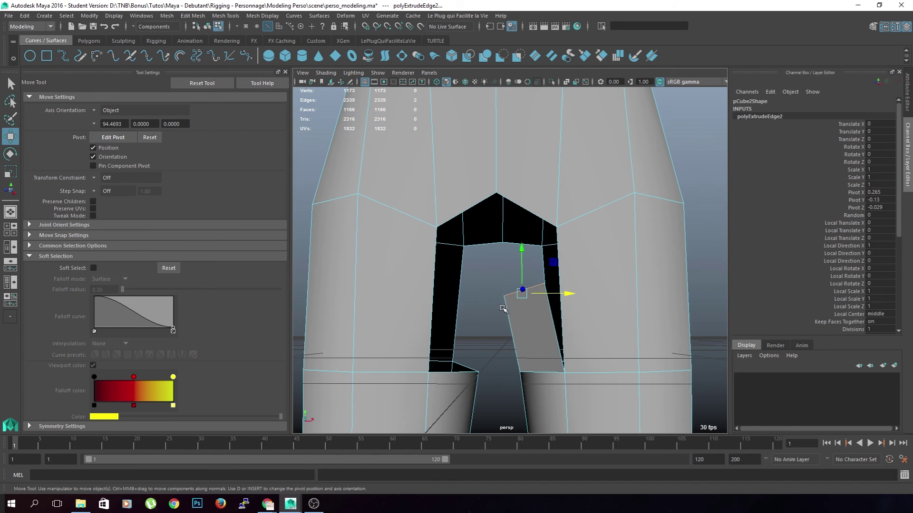
Weld the strip's front and back corner vertices to the hip corners of the crotch opening with Target Weld.
left_click(504, 260)
left_click_drag(534, 299, 538, 303, "alt")
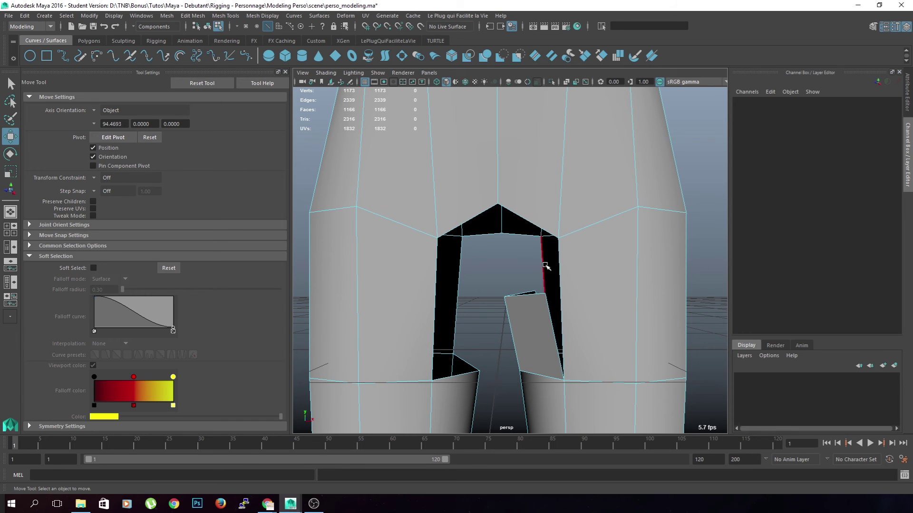
right_click_drag(508, 270, 513, 214)
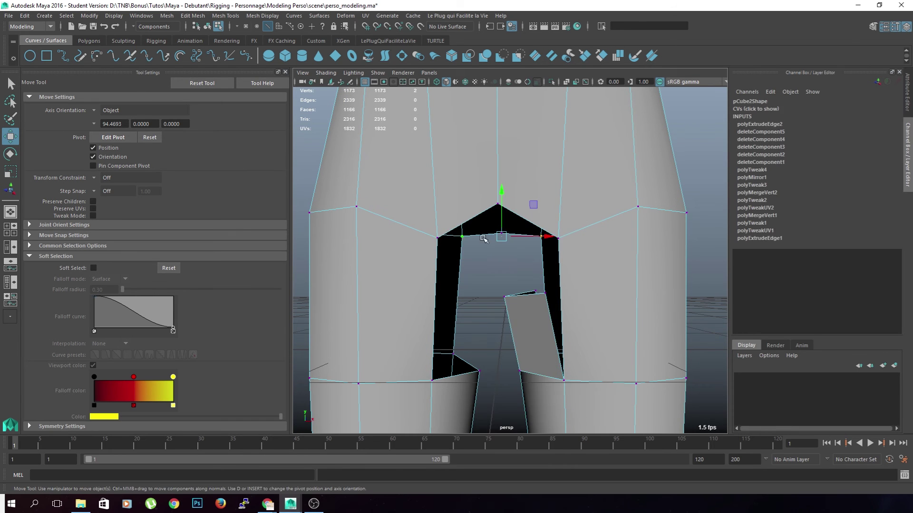
right_click_drag(523, 302, 520, 241)
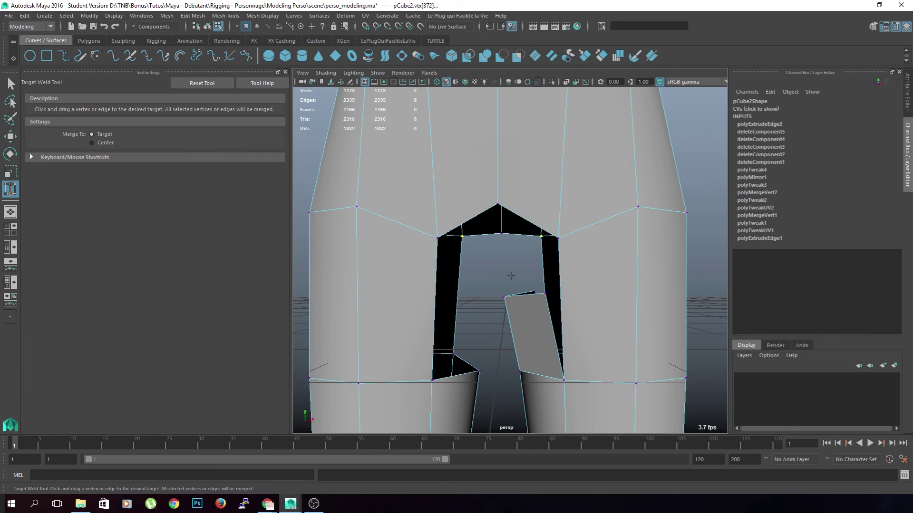
left_click(543, 295)
left_click_drag(558, 227, 648, 287)
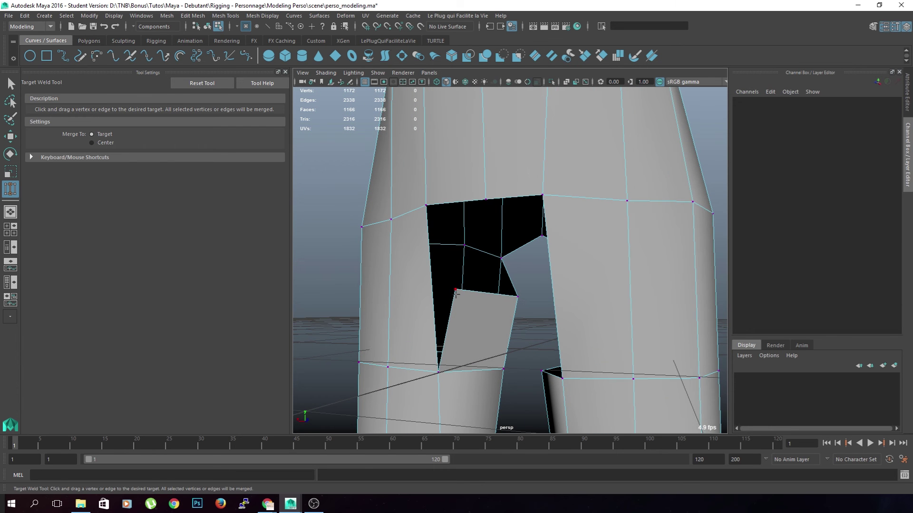
left_click_drag(424, 195, 426, 196)
left_click_drag(495, 289, 323, 293, "alt")
Nudge the strip's free inner vertex slightly sideways toward the centre of the crotch.
key("q")
left_click(505, 297)
left_click_drag(494, 313, 472, 320, "alt")
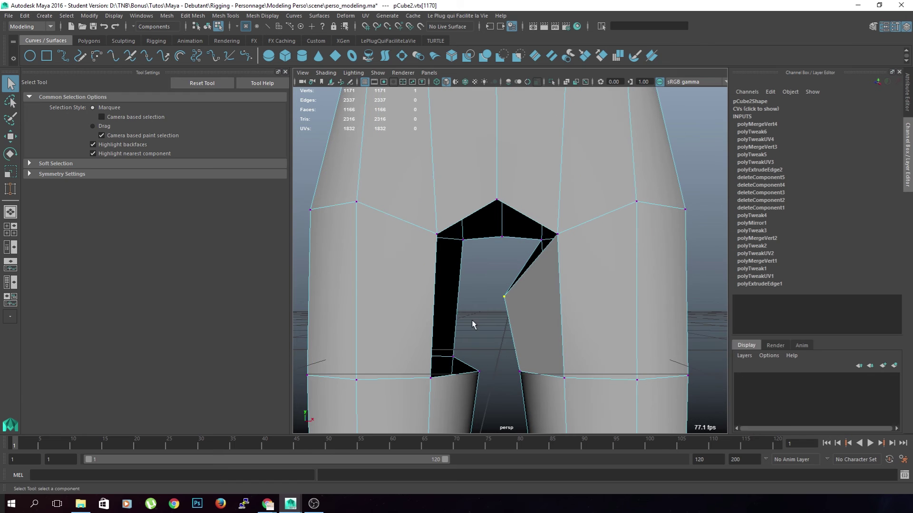
key("w")
left_click_drag(551, 297, 552, 298)
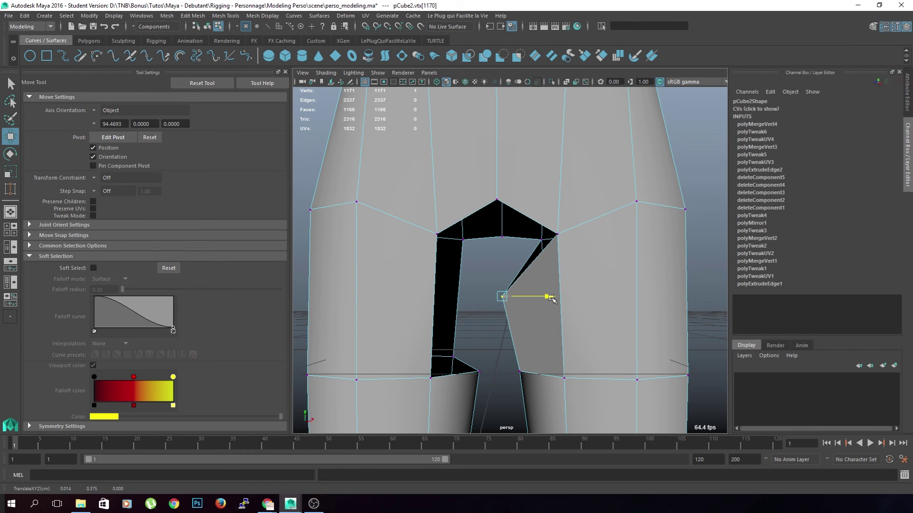
left_click_drag(520, 329, 519, 311, "alt")
left_click_drag(503, 253, 480, 305, "alt")
left_click(486, 324)
Extrude the welded strip's two upper edges across the crotch opening, moving them up toward the body's centre line.
right_click_drag(522, 237, 530, 242)
left_click(531, 256)
mouse_move(528, 257)
left_mouse_down("alt")
mouse_move(494, 288)
mouse_move(531, 269)
mouse_move(526, 259)
left_mouse_up("alt")
key("ctrl+e")
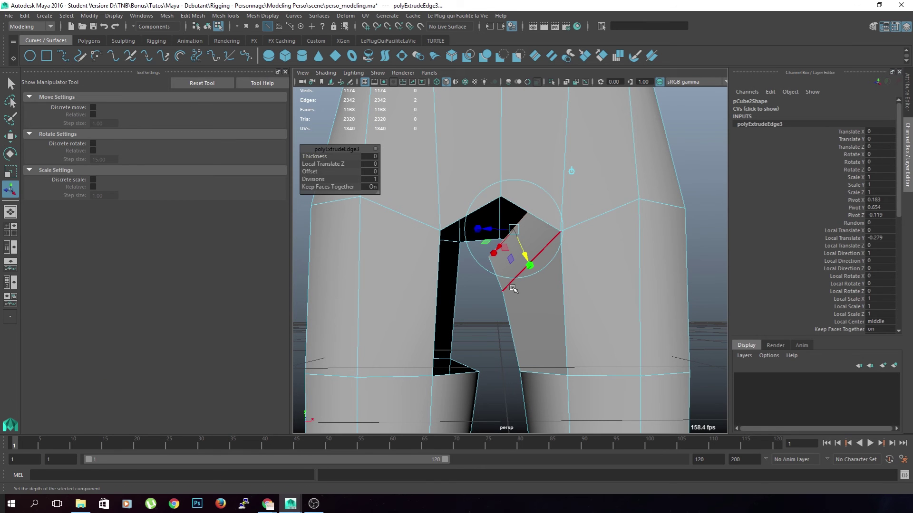
key("w")
left_click_drag(545, 197, 521, 217)
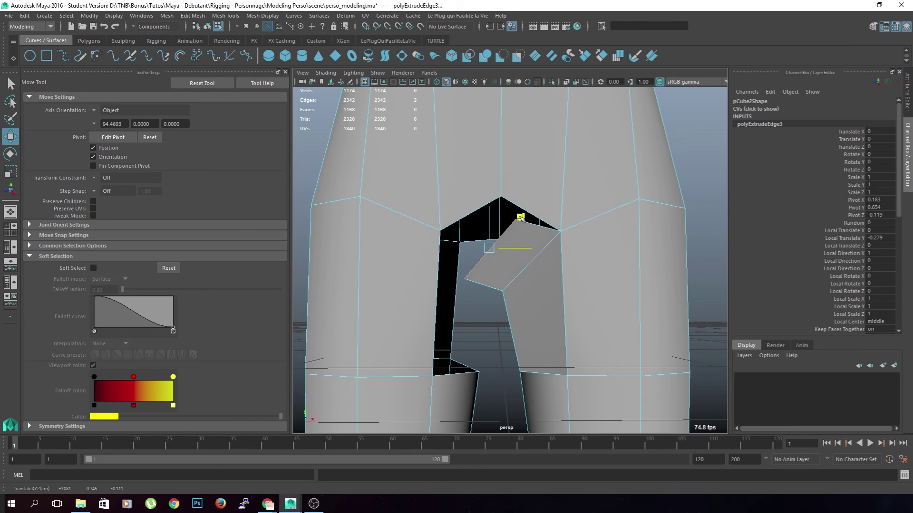
Weld the new strip's front and back corner vertices to the centre vertices of the crotch opening with Target Weld.
left_click(505, 339)
right_click_drag(502, 287, 477, 231)
left_click(519, 227)
right_click(522, 235, "shift")
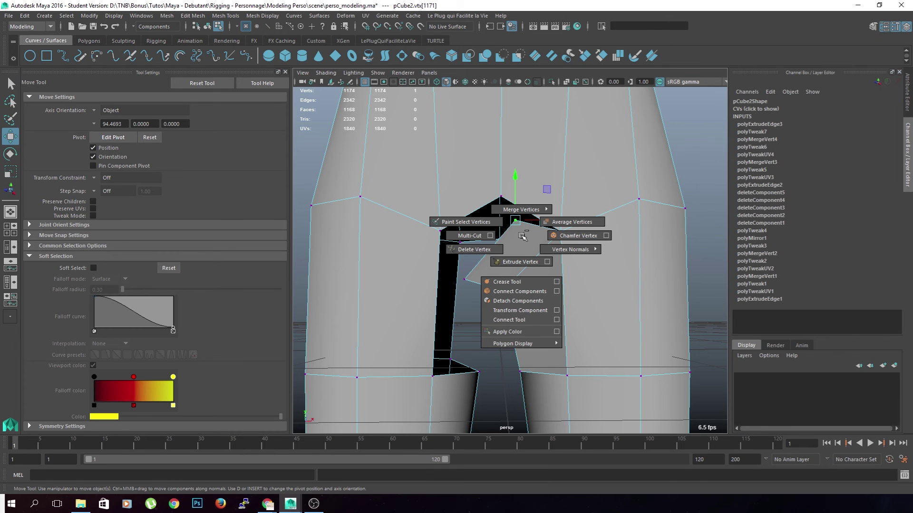
right_click_drag(517, 161, 512, 190, "shift")
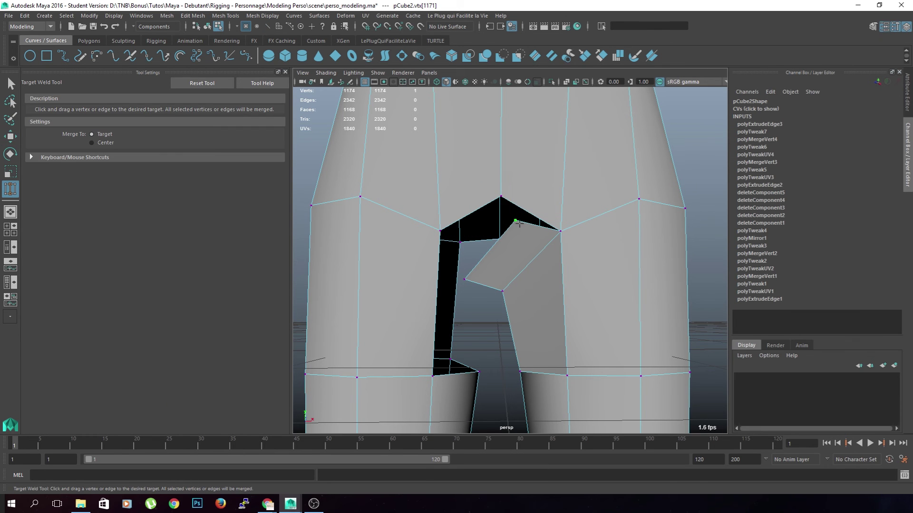
left_click_drag(503, 197, 501, 196)
left_click_drag(489, 223, 658, 184, "alt")
left_click_drag(496, 158, 496, 158)
left_click_drag(496, 159, 429, 265, "alt")
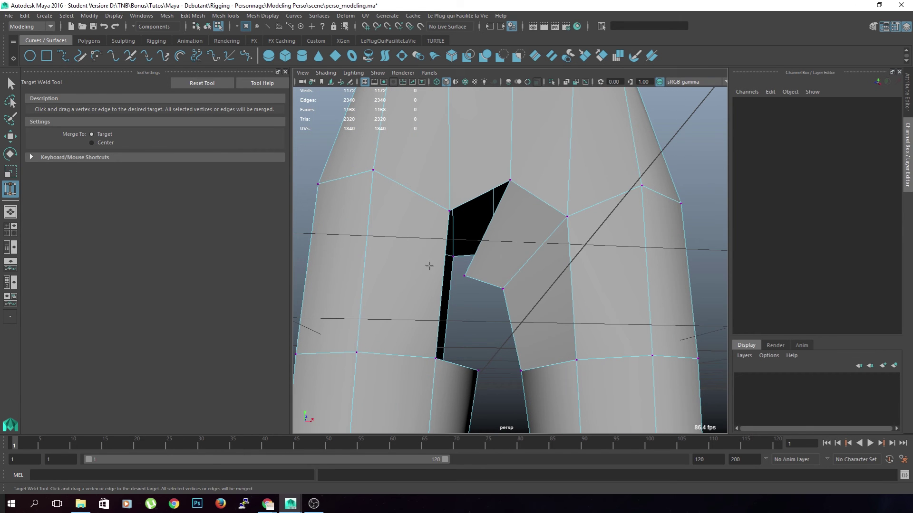
Move the strip's middle vertex close to the body's centre line and shift the adjacent inner-thigh vertex slightly outward.
key("q")
left_click(464, 278)
key("w")
left_click_drag(485, 287, 471, 302, "alt")
left_click_drag(507, 276, 541, 275)
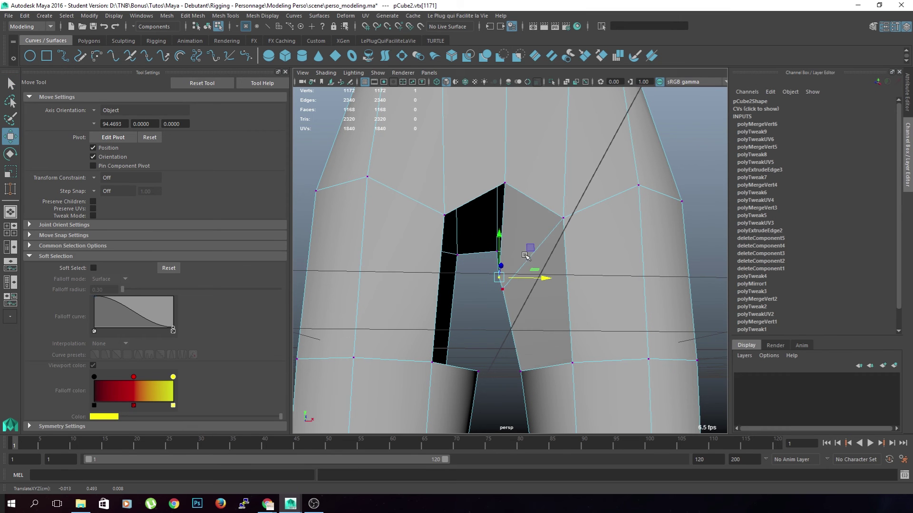
left_click(502, 289)
left_click_drag(551, 290, 556, 291)
left_click_drag(527, 329, 497, 329, "alt")
left_click(497, 332)
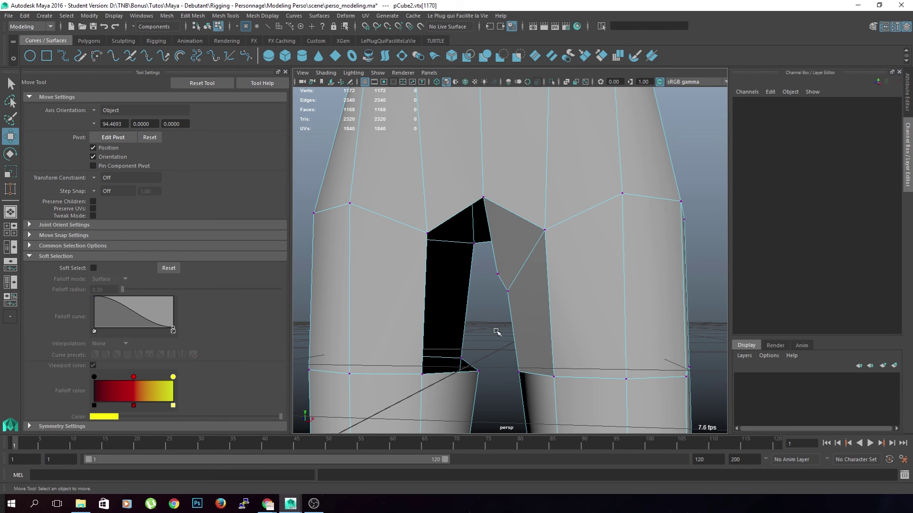
In the front view, select all faces of the half body with the unfinished crotch and delete them.
scroll(503, 319, "down", 10)
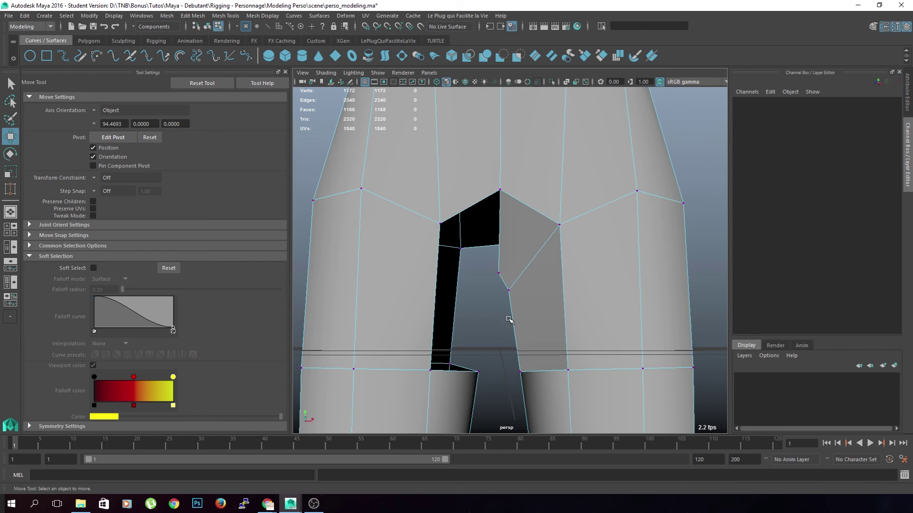
right_click_drag(454, 252, 452, 275)
key("space")
key("space")
scroll(407, 375, "up", 4)
middle_click_drag(407, 371, 402, 247, "alt")
scroll(413, 268, "down", 6)
left_click_drag(403, 181, 535, 423)
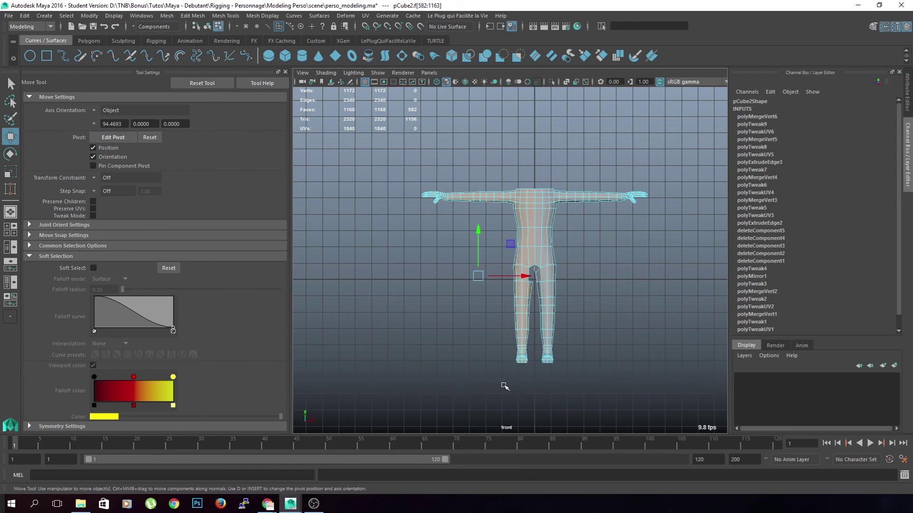
key("Delete")
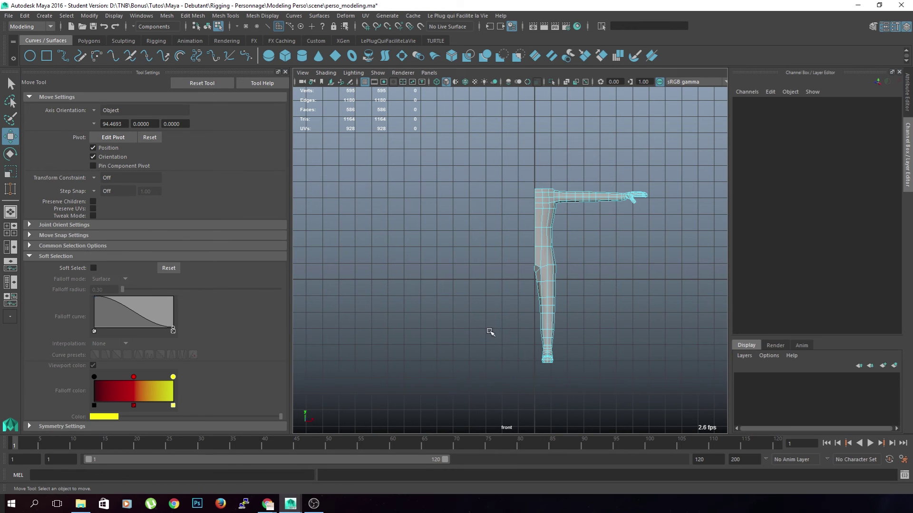
Return to object mode and delete the half body's construction history.
key("F8")
left_click(26, 15)
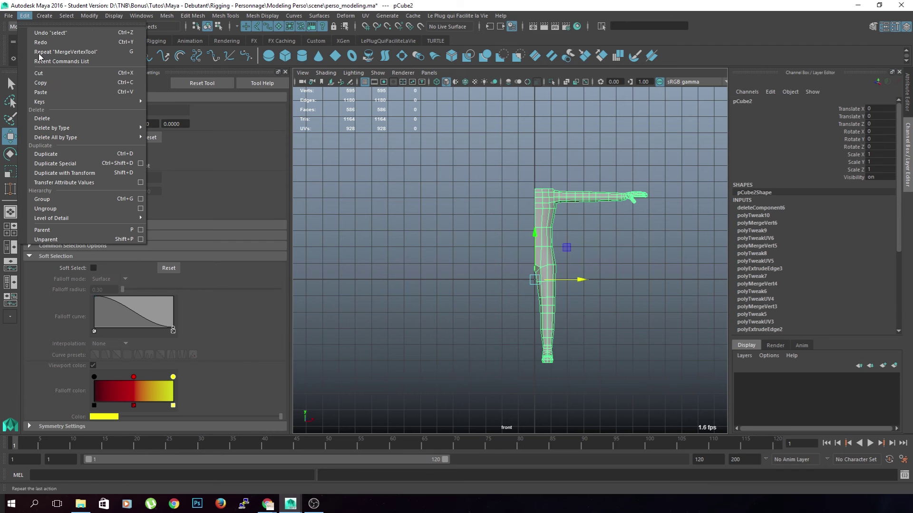
mouse_move(59, 125)
left_click(180, 138)
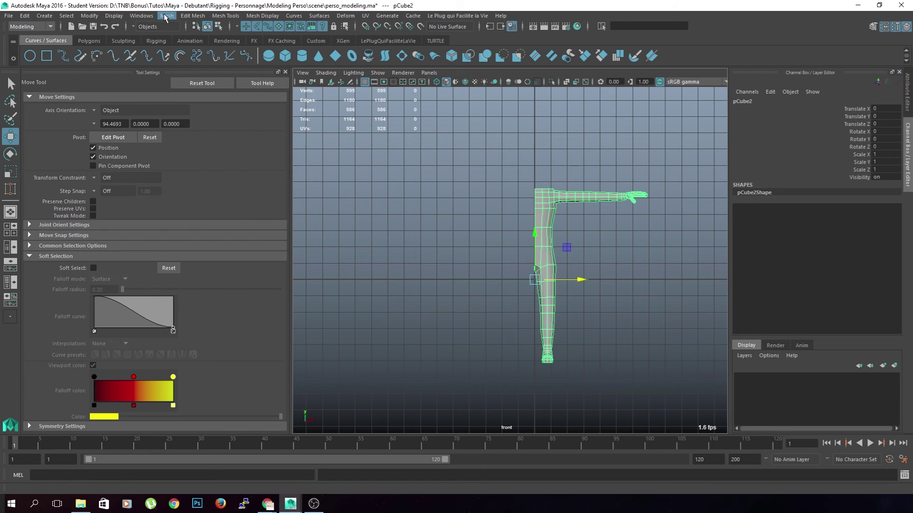
Mirror the half body's geometry with the direction set to -X.
left_click(167, 15)
left_click(203, 151)
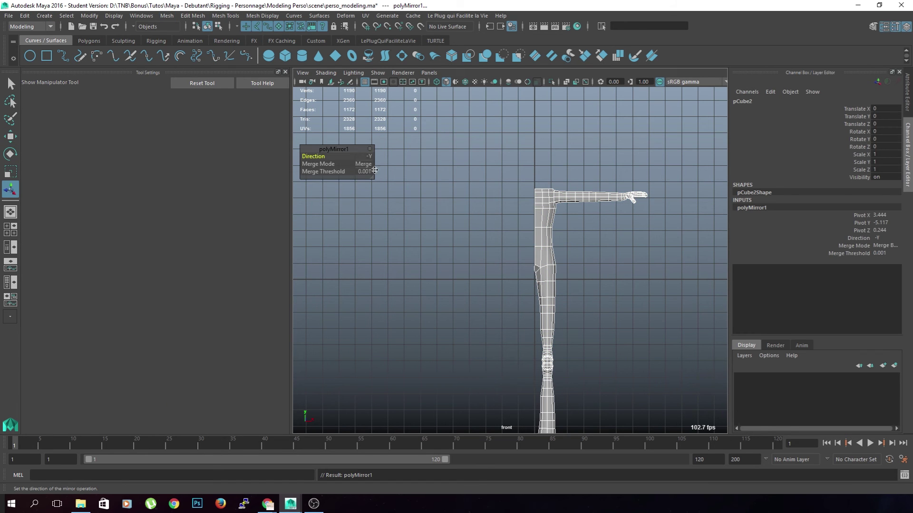
left_click(369, 155)
left_click(397, 173)
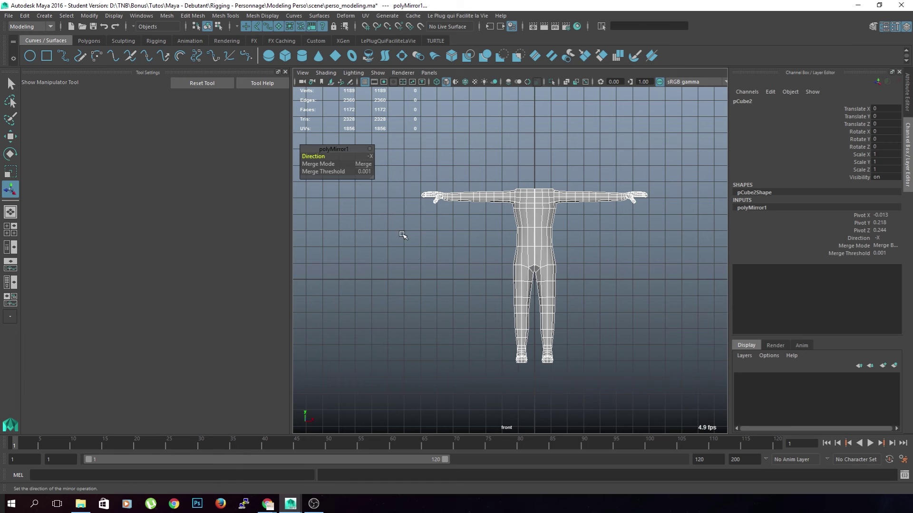
Set the mirror's merge threshold to 0.161 and check the centre seam from the shoulders down to the crotch.
scroll(507, 261, "up", 10)
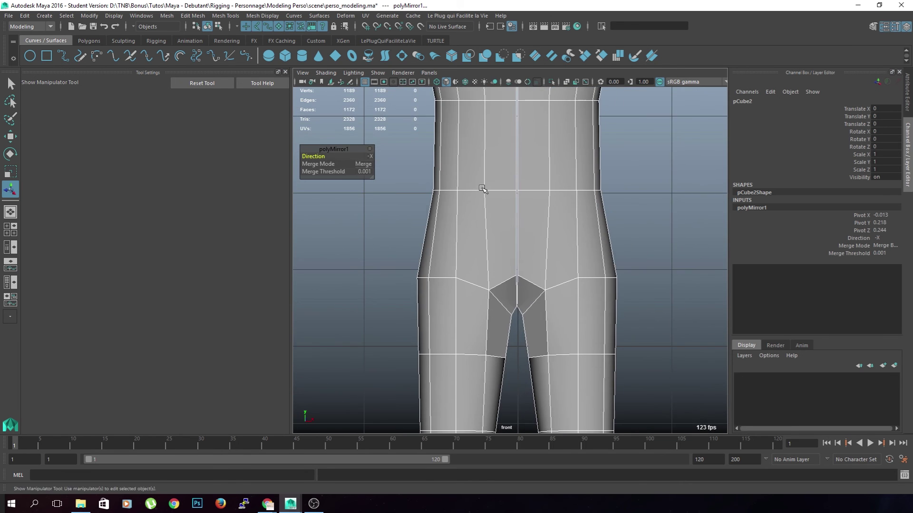
middle_click_drag(505, 278, 497, 188, "alt")
left_click_drag(341, 172, 346, 171)
key("f")
scroll(460, 228, "up", 8)
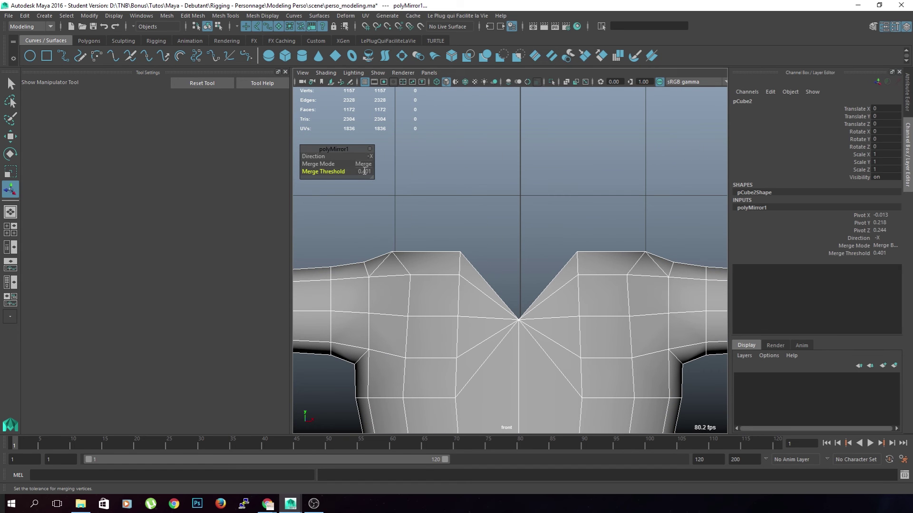
left_click_drag(345, 171, 335, 175)
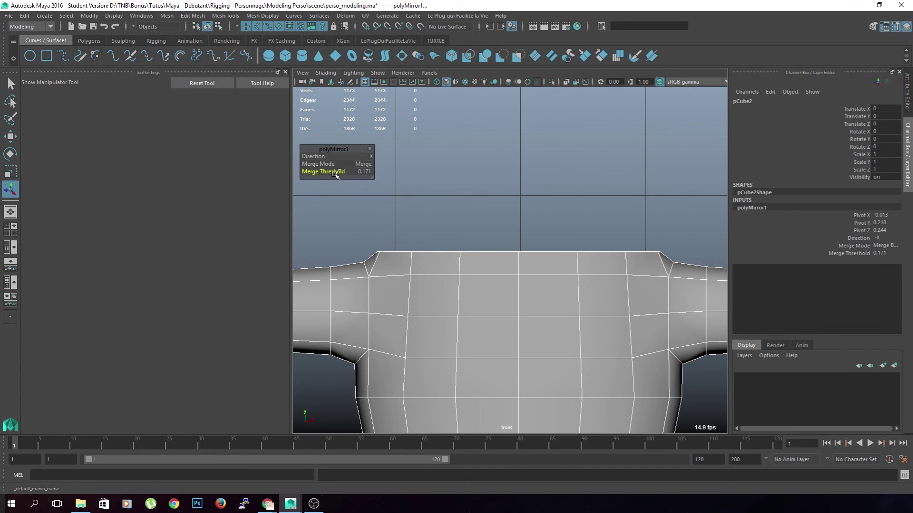
middle_click_drag(423, 338, 458, 141, "alt")
middle_click_drag(459, 378, 428, 95, "alt")
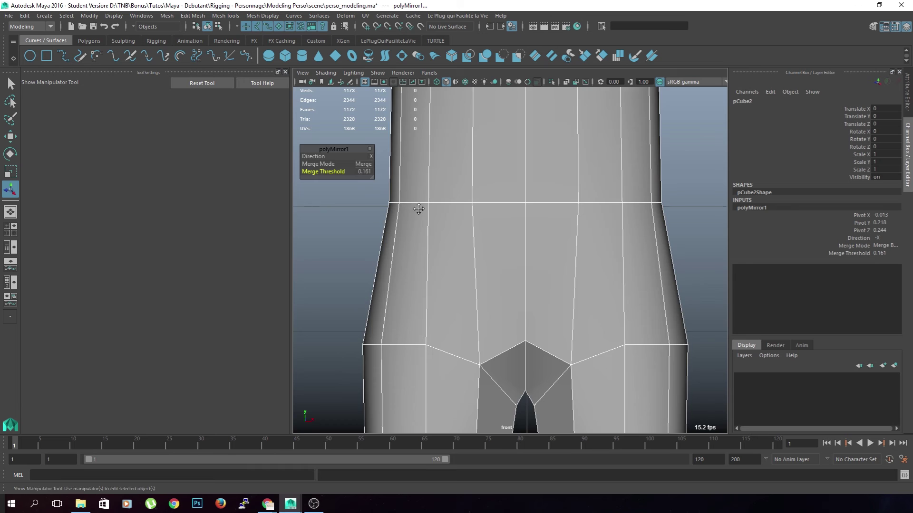
middle_click_drag(418, 214, 414, 115, "alt")
Soften all edges of the mirrored body mesh.
left_click(556, 279)
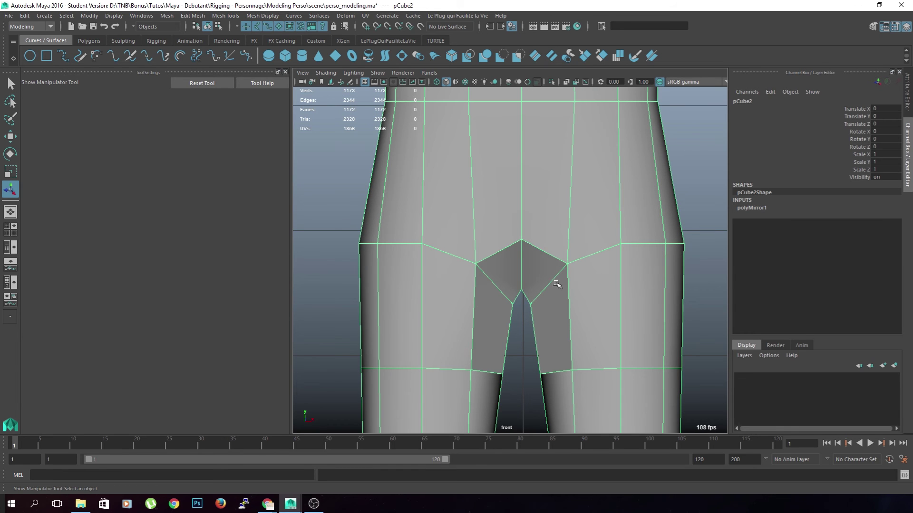
right_click_drag(531, 191, 602, 218, "shift")
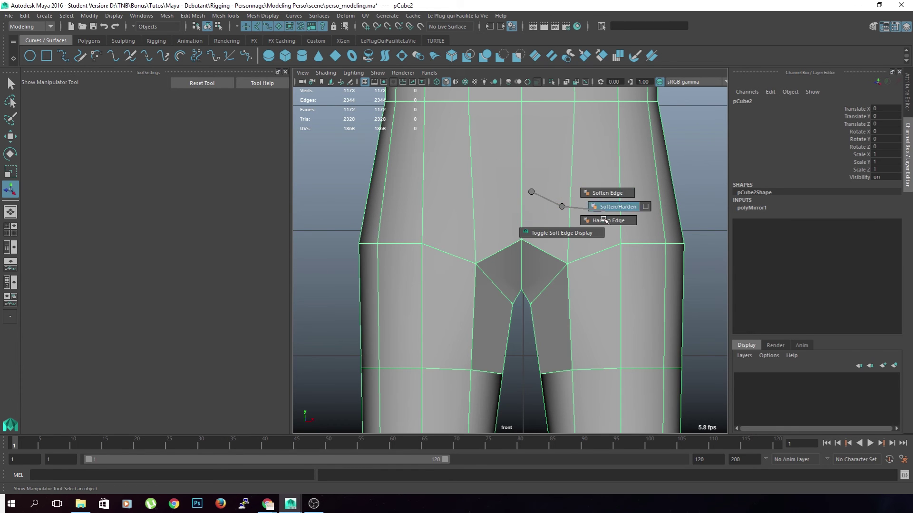
right_click_drag(608, 186, 607, 187, "shift")
left_click(526, 342)
Examine the softened full body in the front and perspective views, including the rebuilt crotch.
scroll(604, 265, "down", 10)
left_click_drag(585, 273, 554, 276, "alt")
mouse_move(526, 230)
right_mouse_down()
mouse_move(526, 252)
mouse_move(518, 230)
right_mouse_up()
scroll(556, 272, "up", 4)
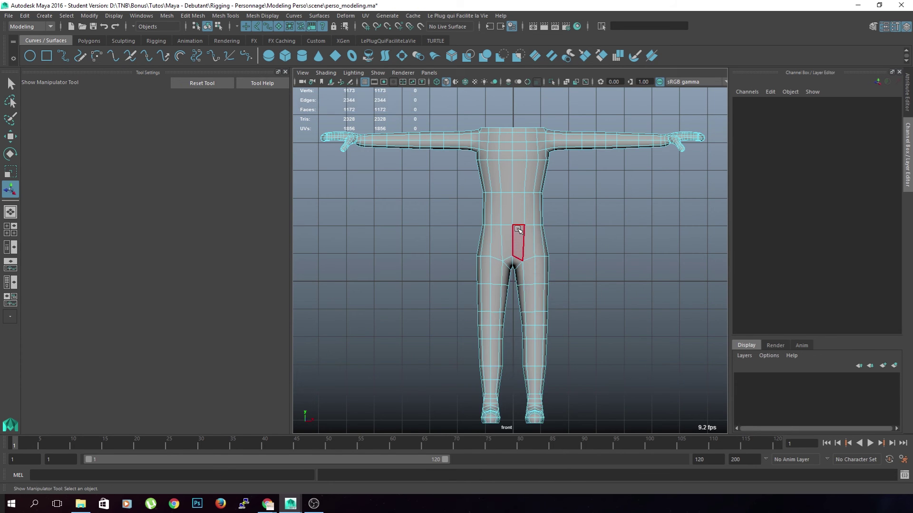
key("space")
key("space")
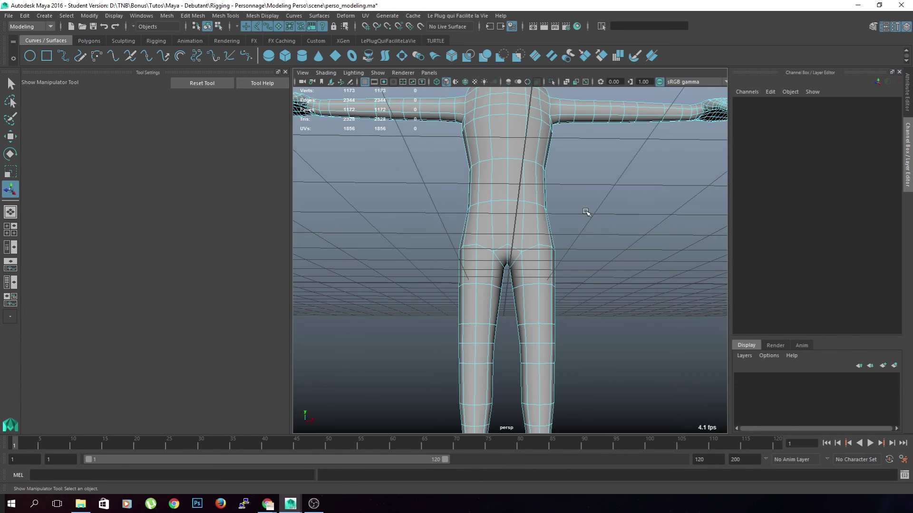
scroll(618, 213, "up", 5)
left_click_drag(651, 220, 847, 269, "alt")
In vertex mode, pull the vertices at the back of the hip outward with soft selection at a 0.94 surface falloff radius.
right_click_drag(576, 260, 538, 254)
left_click(540, 252)
left_click_drag(540, 253, 597, 342, "alt")
key("w")
left_click(529, 277)
left_click_drag(561, 272, 508, 249, "alt")
left_click(486, 301)
left_click_drag(485, 301, 563, 272, "alt")
left_click(573, 225)
left_click_drag(576, 224, 533, 254)
key("b")
left_click_drag(559, 290, 585, 303)
left_click_drag(493, 247, 504, 246)
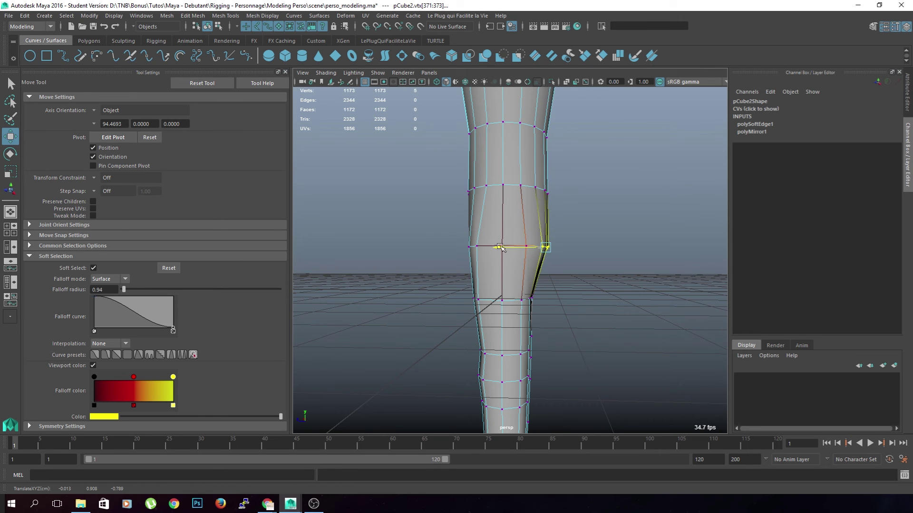
Pull the next row of vertices below, at the back of the upper thigh, outward to round the buttock.
left_click(569, 304)
left_click_drag(532, 310, 495, 296)
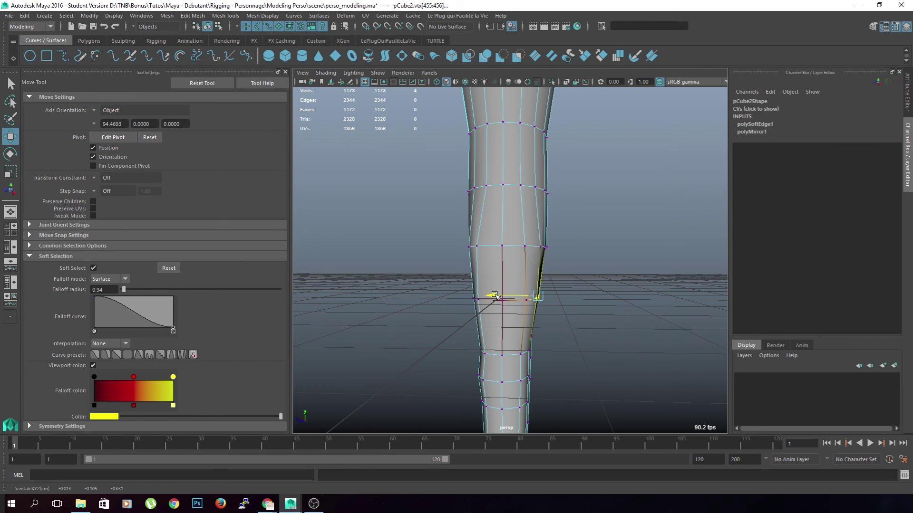
left_click(573, 328)
Examine the hips, buttocks and crotch topology from several angles.
scroll(573, 326, "down", 5)
scroll(562, 332, "up", 4)
left_click_drag(559, 309, 566, 261, "alt")
middle_click_drag(566, 261, 461, 316, "alt")
left_click_drag(461, 316, 494, 327, "alt")
scroll(481, 326, "up", 4)
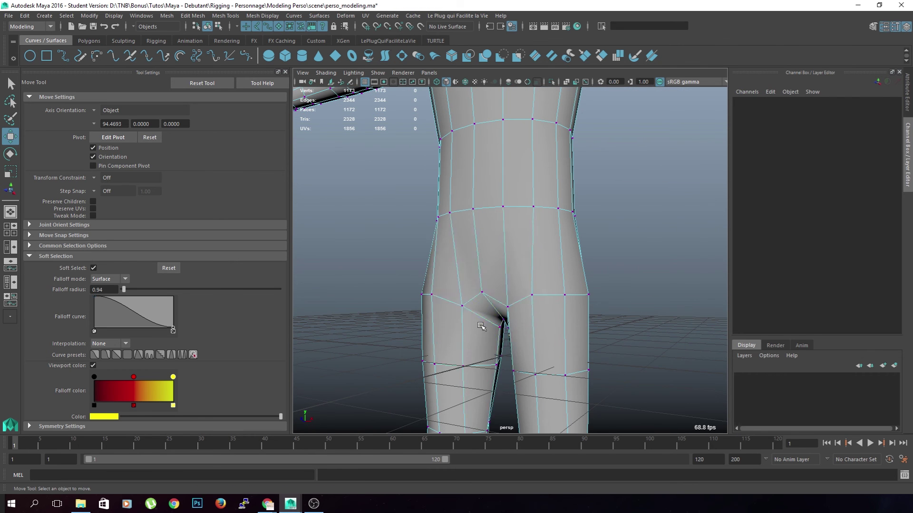
left_click_drag(437, 308, 565, 349, "alt")
left_click(501, 292)
left_click(647, 326)
left_click(547, 297)
left_click_drag(626, 312, 542, 340, "alt")
scroll(621, 326, "down", 5)
left_click(605, 312)
left_click_drag(605, 312, 571, 340, "alt")
scroll(570, 347, "up", 5)
Insert an edge loop with Multi-Cut around the upper thigh of the character's left leg, just below the hip line.
left_click(566, 350)
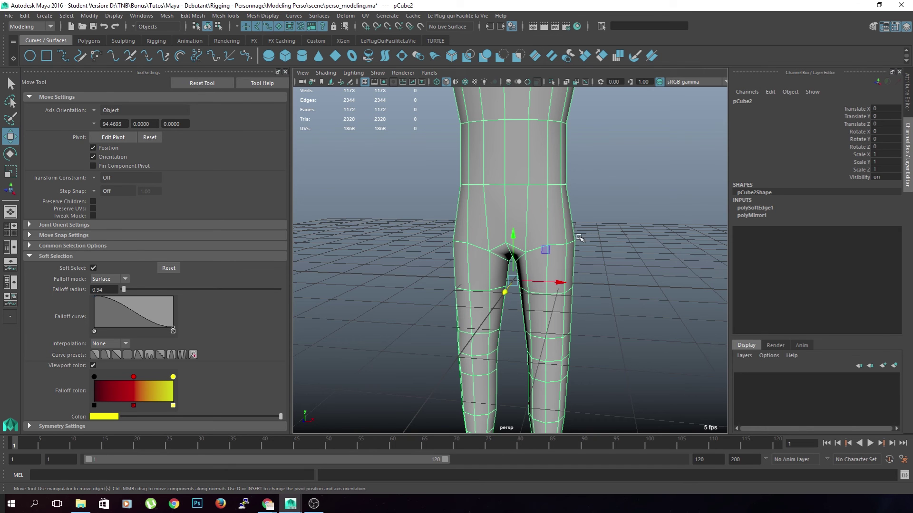
scroll(519, 268, "up", 2)
middle_click_drag(556, 350, 540, 330, "alt")
left_click_drag(540, 330, 524, 326, "alt")
middle_click_drag(524, 326, 517, 340, "alt")
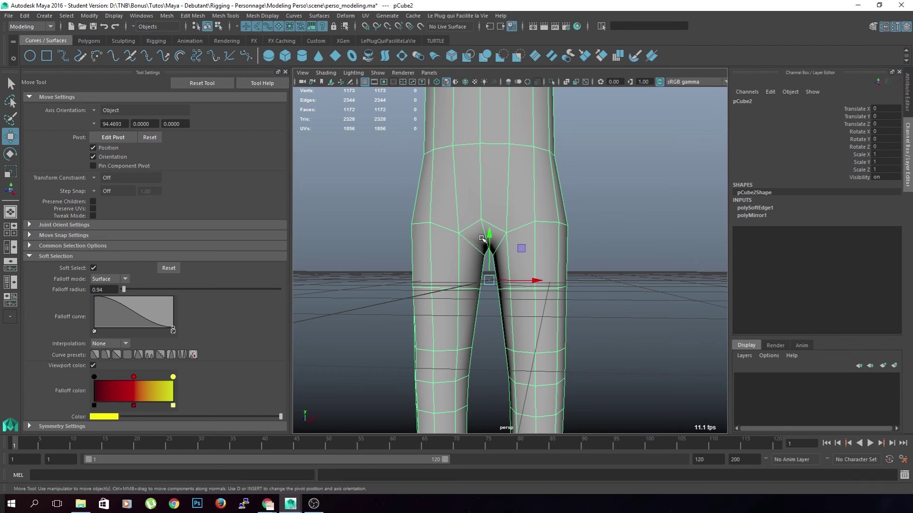
right_click_drag(554, 255, 477, 257, "shift")
left_click(514, 260, "ctrl")
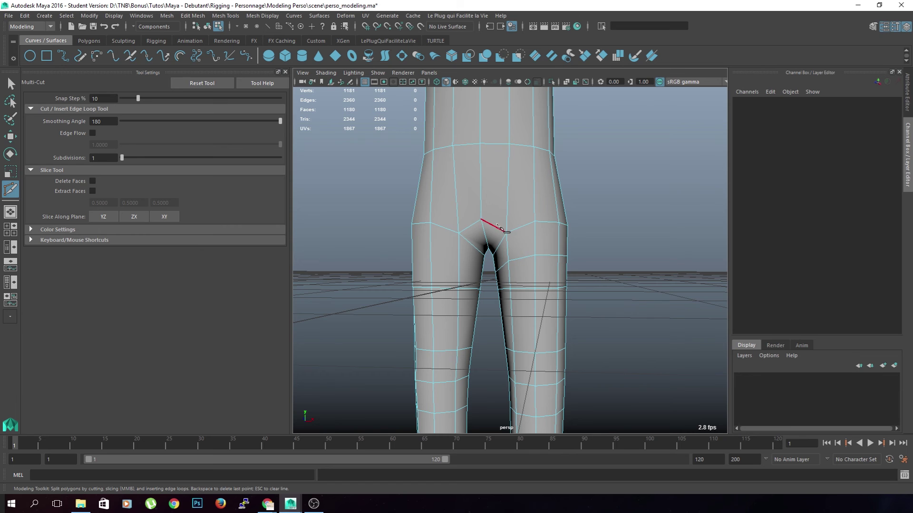
scroll(504, 219, "up", 4)
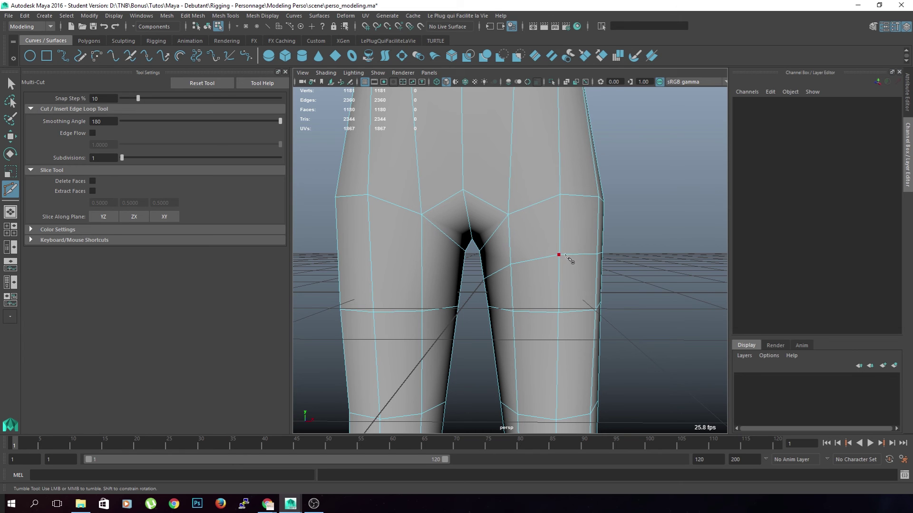
Raise the hip-line vertices on the outer side of the character's left hip using soft selection.
key("q")
middle_click_drag(558, 278, 528, 325, "alt")
right_click_drag(592, 221, 518, 217)
left_click_drag(517, 259, 517, 259)
key("w")
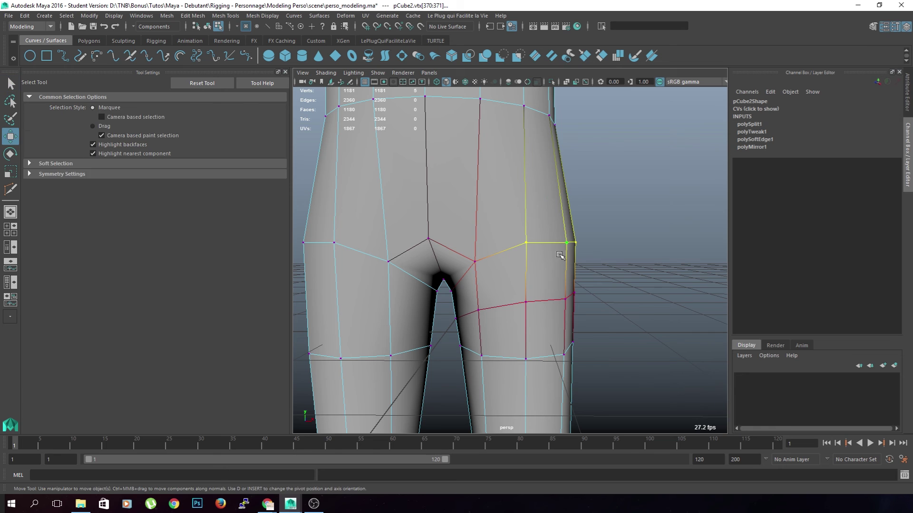
left_click_drag(551, 199, 552, 181)
left_click(589, 195)
left_click_drag(603, 233, 577, 160)
left_click(603, 196)
left_click(575, 205)
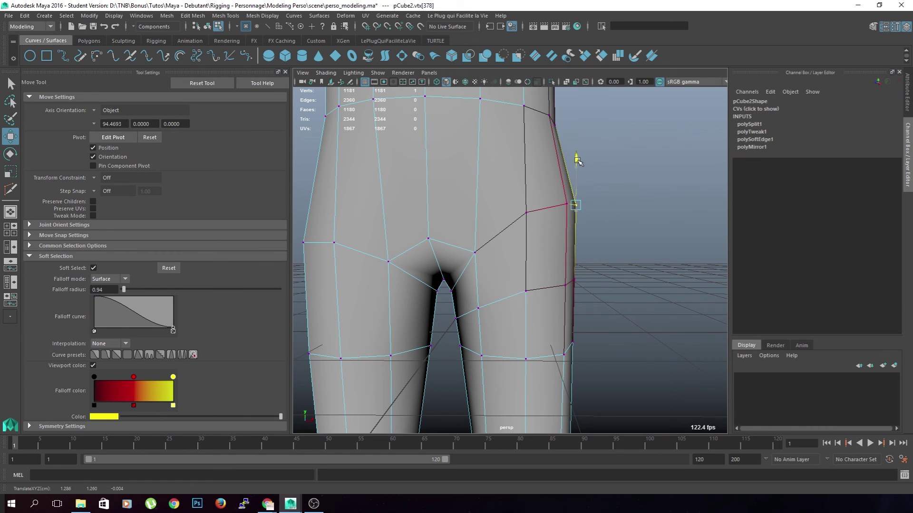
left_click(625, 243)
Turn off soft selection and lower the outer vertices of the raised hip line slightly.
scroll(613, 252, "down", 6)
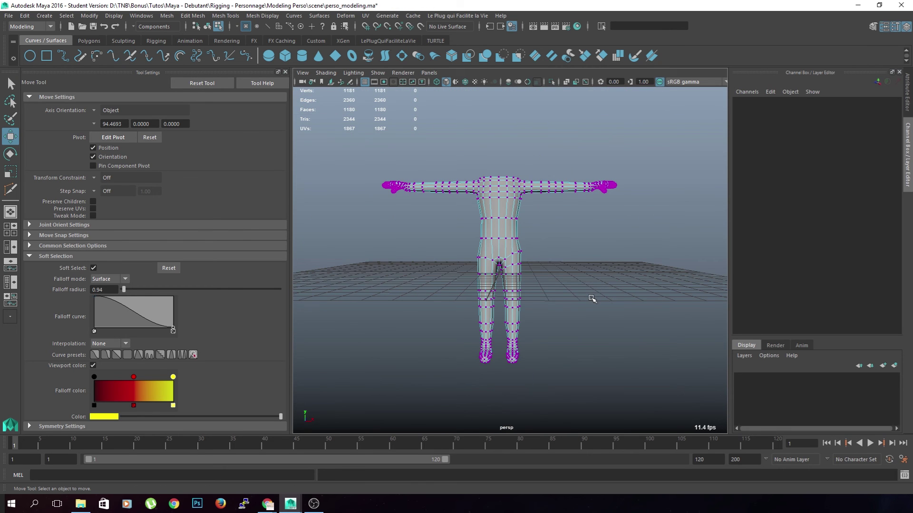
scroll(592, 298, "up", 5)
key("b")
left_click_drag(580, 210, 507, 257)
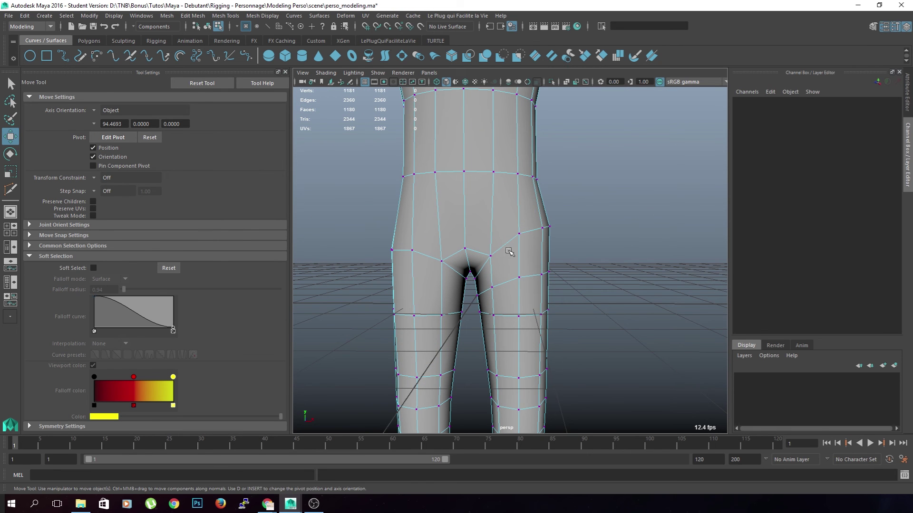
left_click(571, 306)
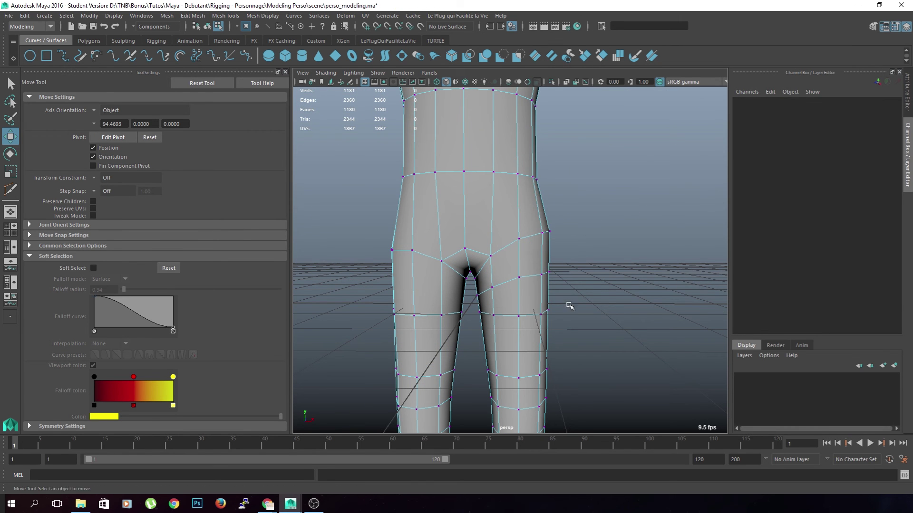
scroll(573, 308, "up", 4)
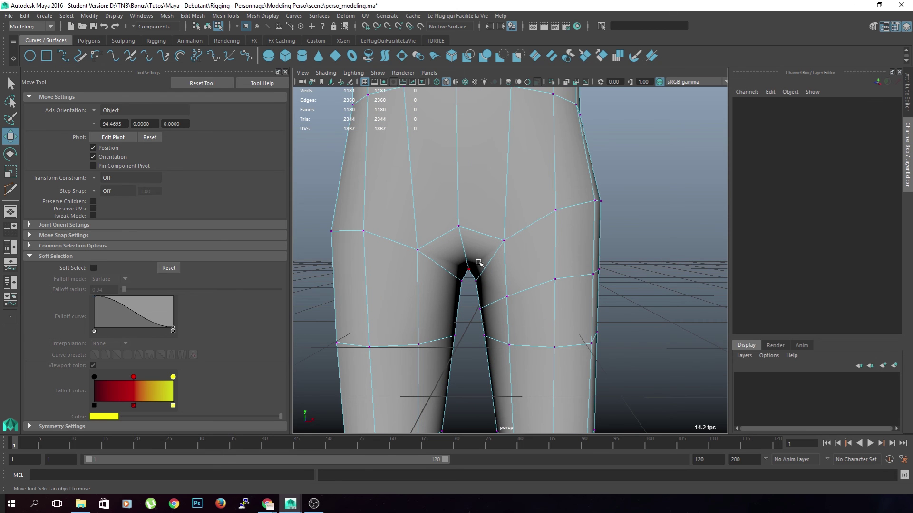
Cut a closed edge loop with Multi-Cut above the left hip line, running from the crotch across the front, side and back.
key("ctrl+shift+x")
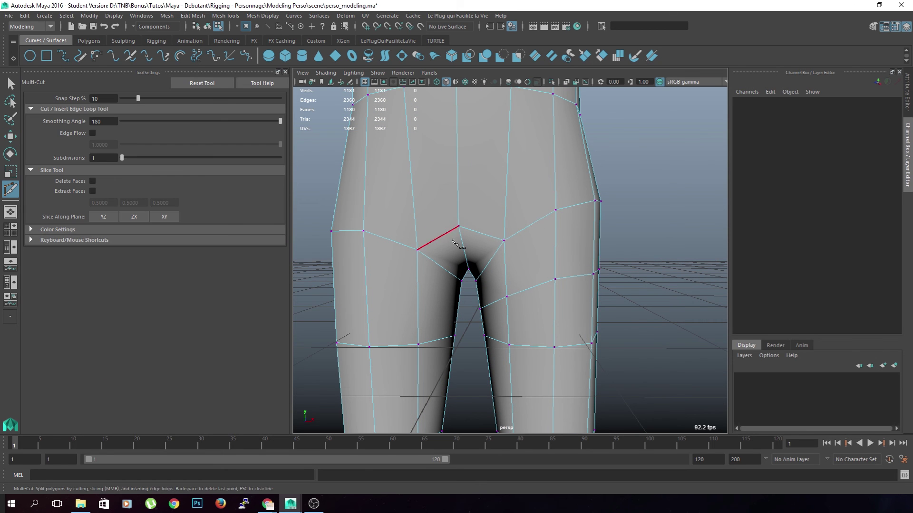
middle_click_drag(510, 230, 508, 250, "alt")
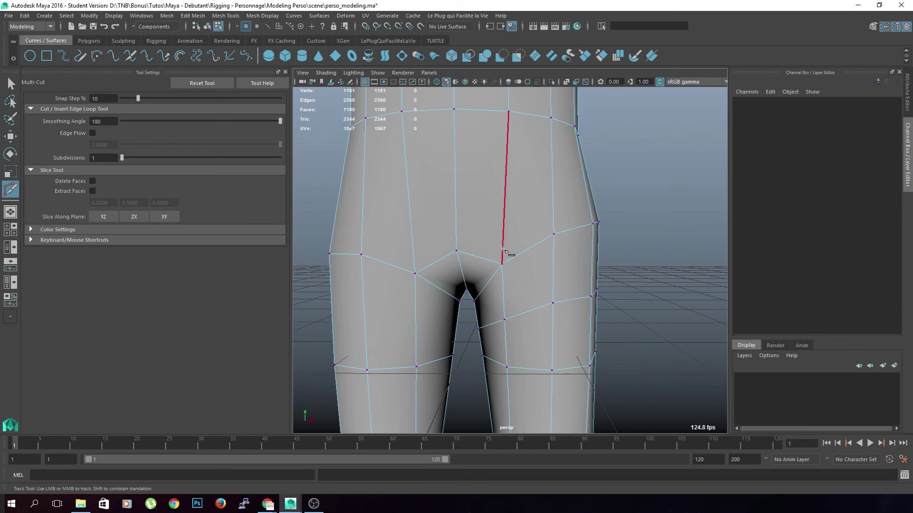
left_click(504, 211)
left_click(553, 184)
left_click(583, 179)
left_click_drag(583, 179, 528, 183, "alt")
left_click(541, 183)
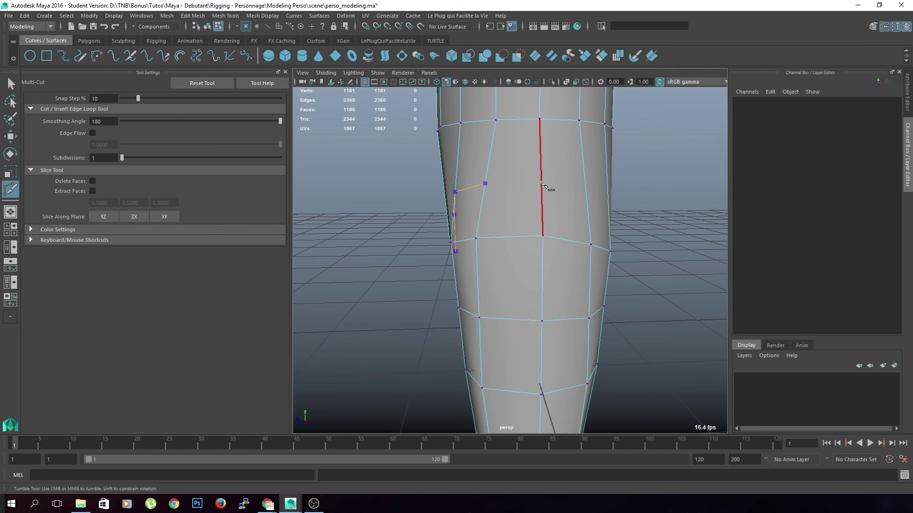
left_click(587, 190)
left_click_drag(587, 190, 536, 228, "alt")
left_click(528, 208)
left_click_drag(552, 293, 449, 276, "alt")
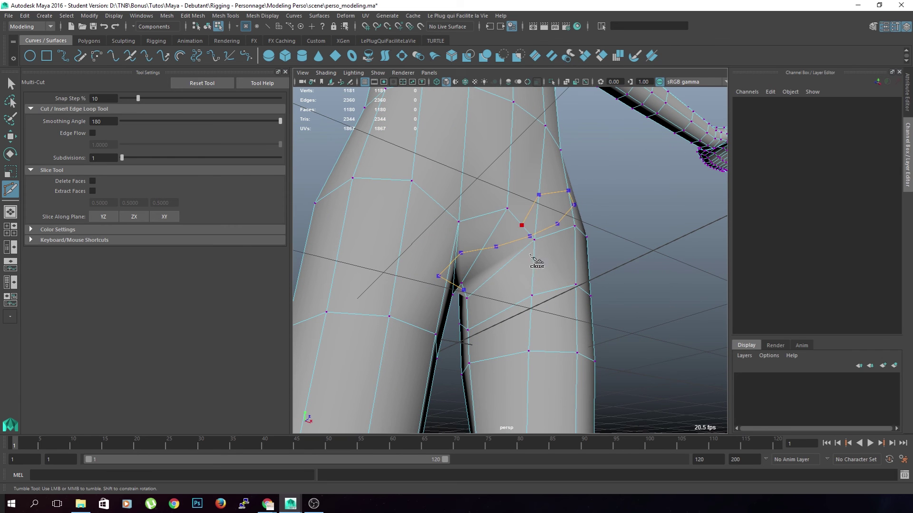
left_click_drag(530, 262, 484, 286, "alt")
left_click(483, 284)
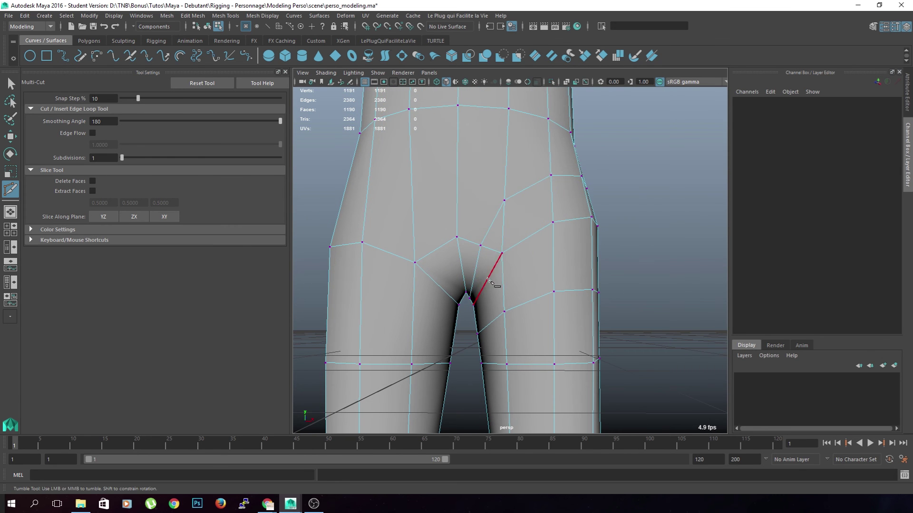
Reposition the new cut vertex beside the centreline at the back of the crotch.
left_click_drag(495, 244, 607, 271, "alt")
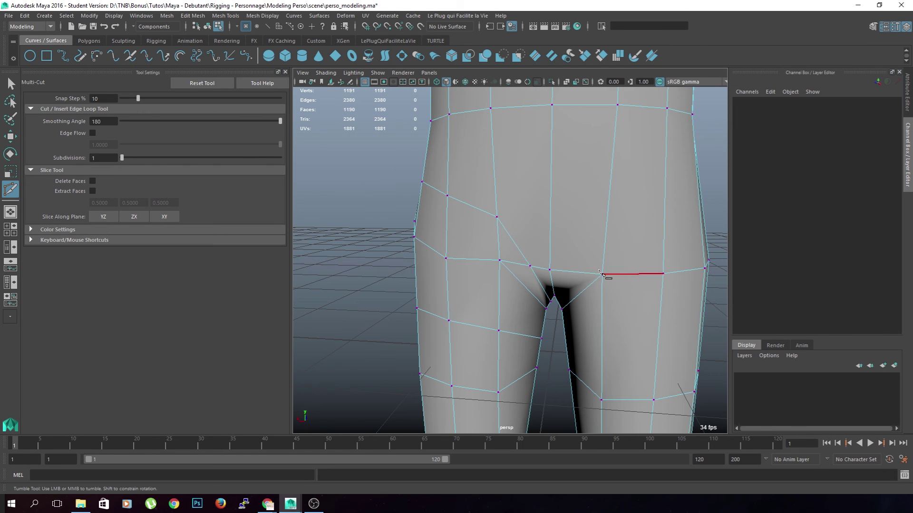
left_click_drag(436, 269, 655, 261, "alt")
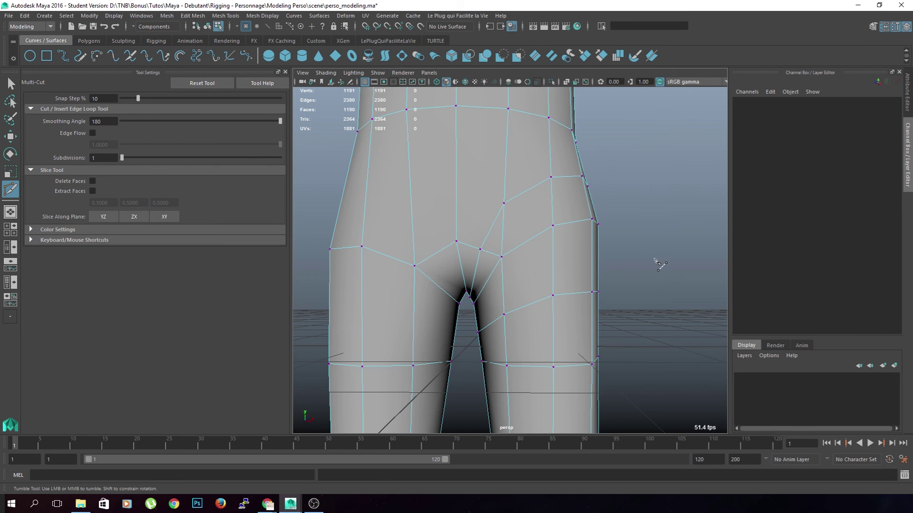
key("q")
left_click_drag(524, 193, 523, 196)
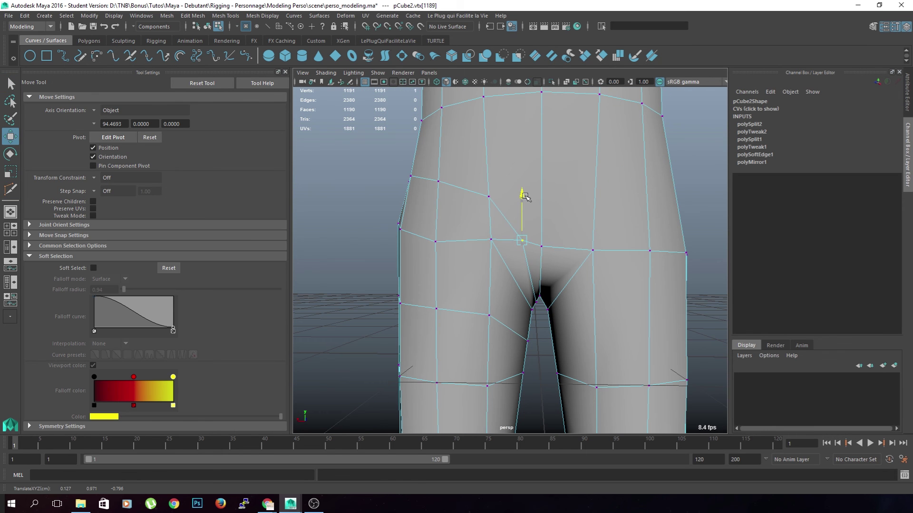
left_click(374, 204)
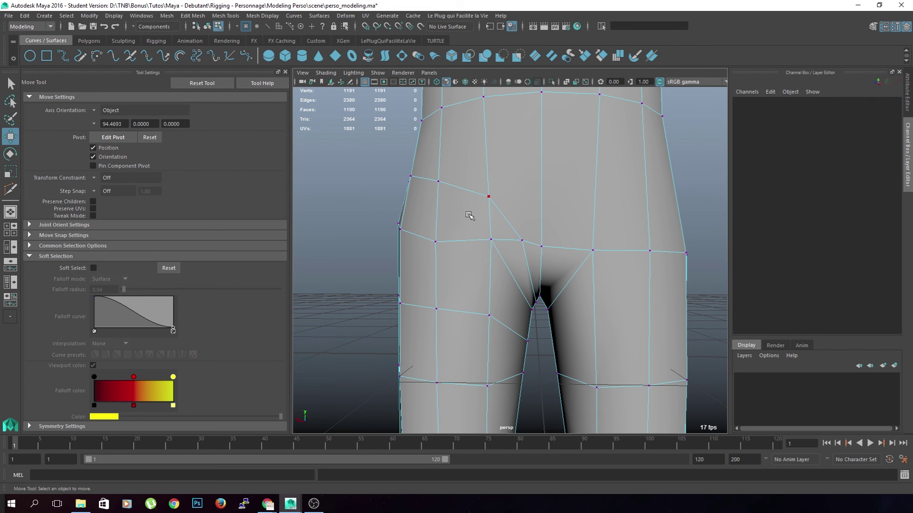
Cut an edge on the back from the inner corner of the upper hip loop across to the body's centreline.
right_click_drag(494, 210, 444, 210, "shift")
left_click(488, 197)
left_click(542, 201)
right_click(590, 214)
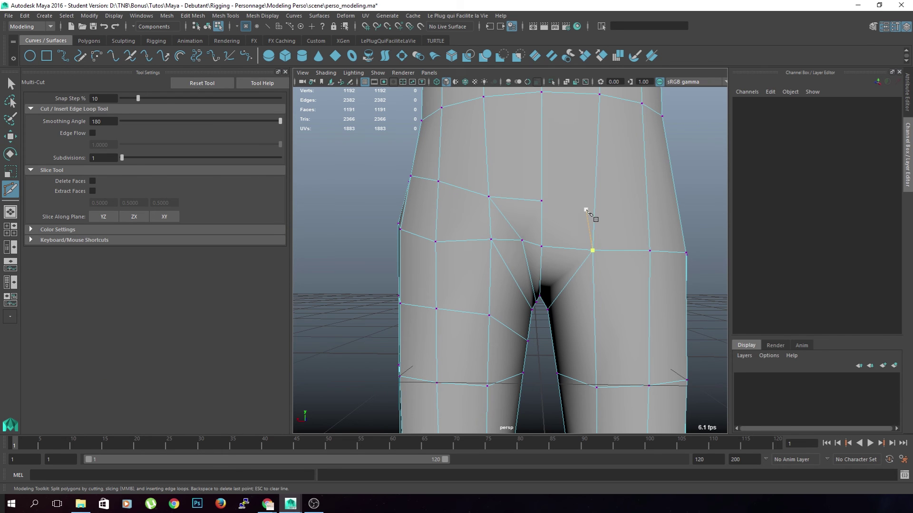
left_click(491, 240)
key("q")
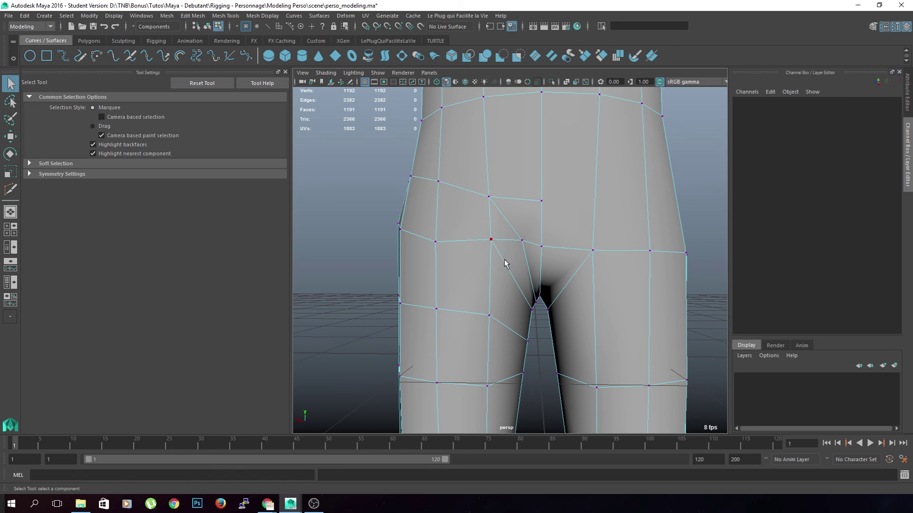
Cut a matching edge on the front from the upper hip loop's inner corner to the centreline.
left_click_drag(511, 277, 548, 258, "alt")
right_click_drag(548, 258, 529, 236, "shift")
left_click(529, 230)
left_click(483, 235)
right_click(579, 269)
left_click_drag(578, 269, 539, 273, "alt")
left_click(539, 274)
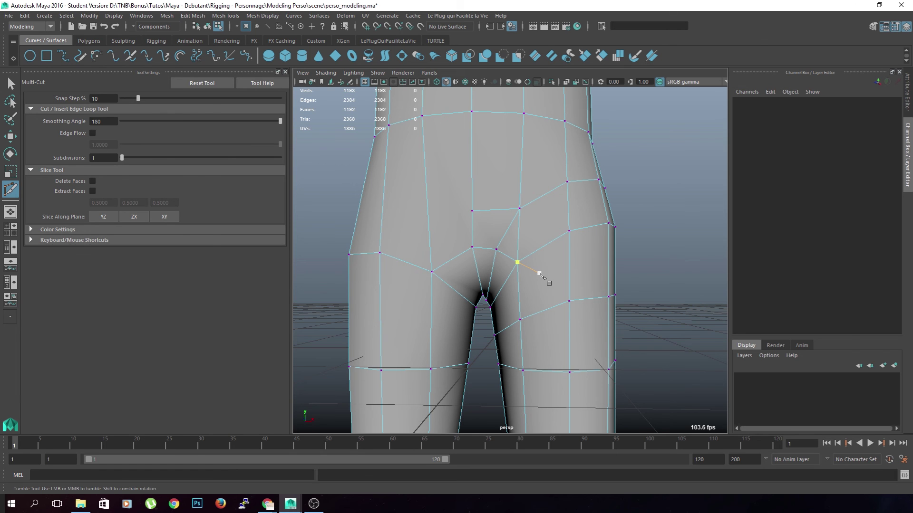
key("q")
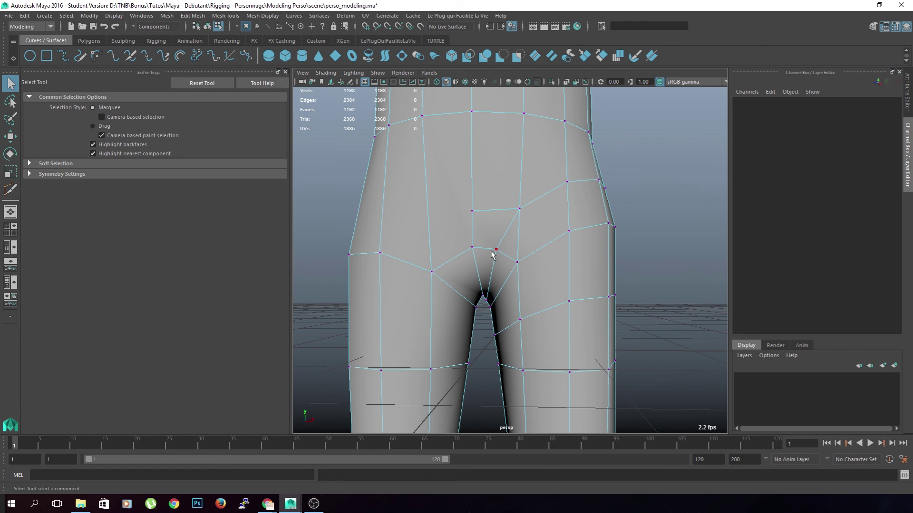
Cut a second, lower edge on the front between the centreline and the diagonal edge above the crotch.
key("g")
left_click(472, 233)
left_click(505, 234)
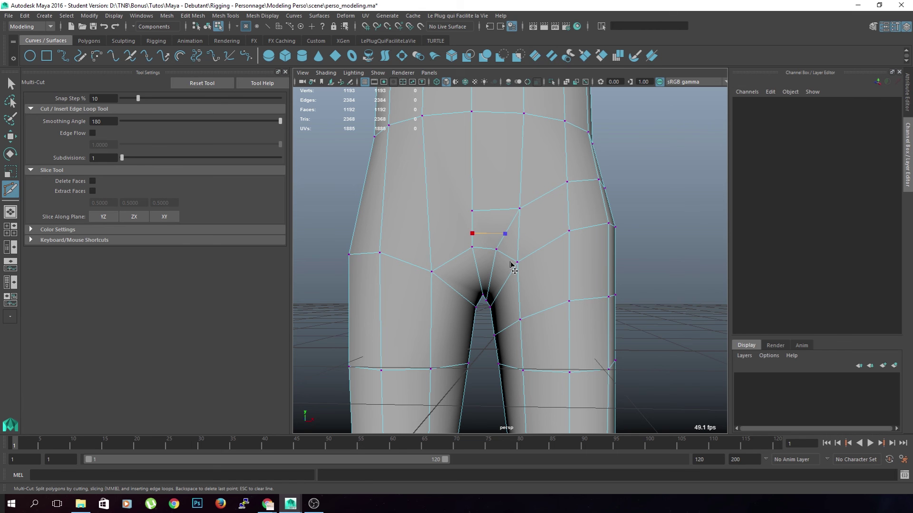
right_click(511, 262)
Cut the matching lower edge on the back between the diagonal edge and the centreline.
left_click_drag(577, 267, 366, 276, "alt")
left_click(486, 236)
left_click(517, 238)
right_click(564, 288)
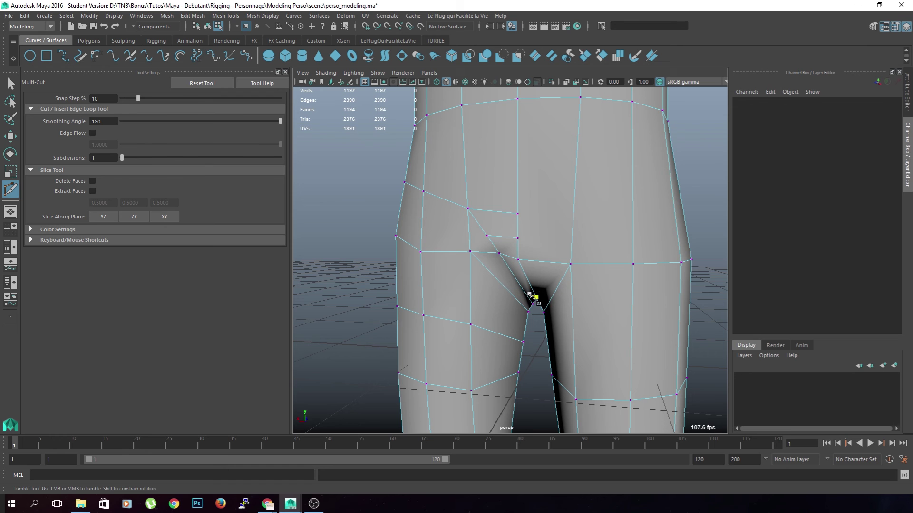
key("q")
Move the new vertex on the front diagonal edge slightly up and toward the centreline.
left_click_drag(525, 299, 570, 299, "alt")
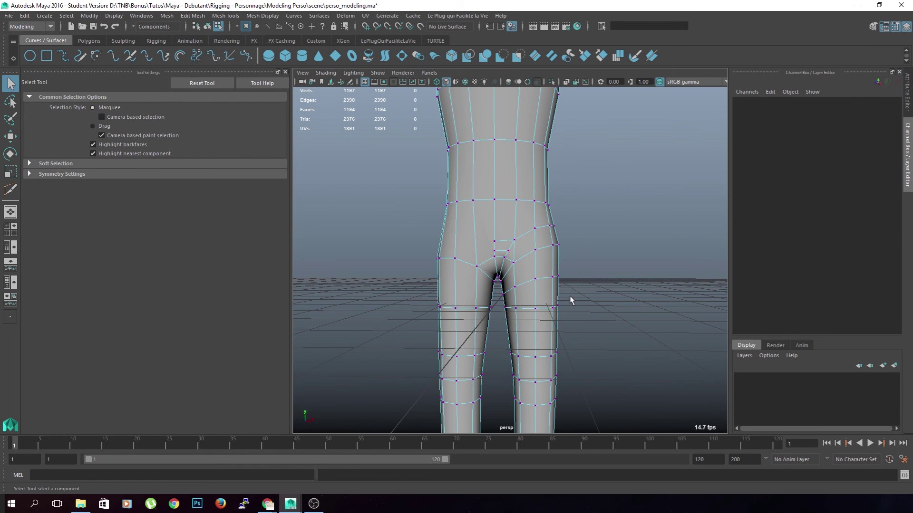
scroll(549, 304, "up", 5)
left_click(505, 237)
key("w")
left_click_drag(532, 202, 536, 204)
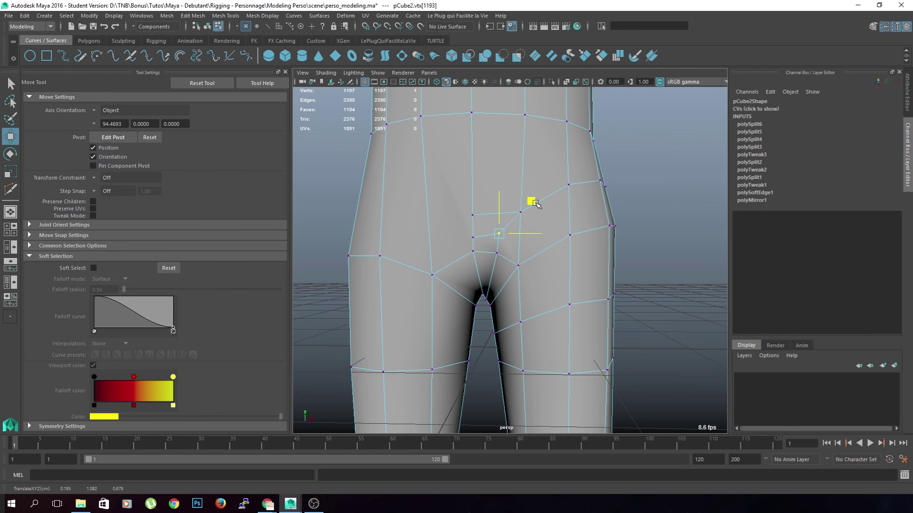
left_click(480, 209)
left_click(472, 237)
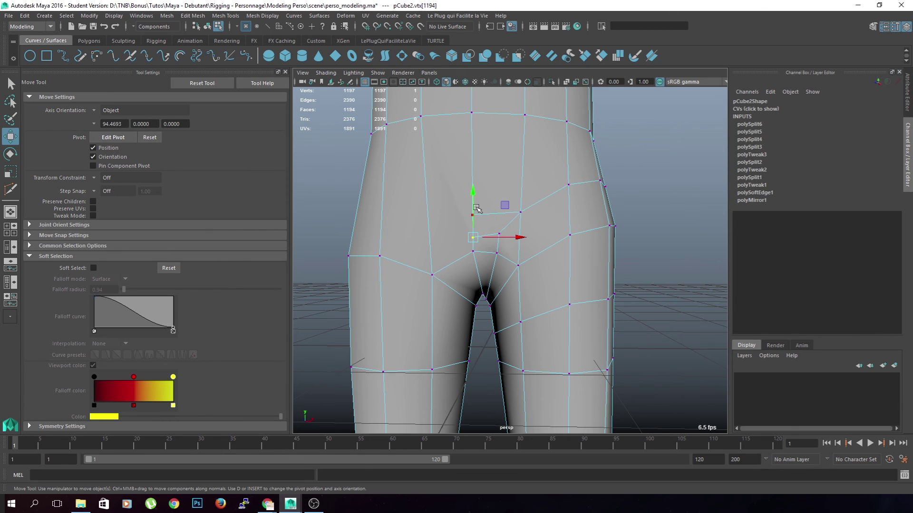
On the back, shift the new diagonal-edge vertex up toward the centre and raise the upper centreline vertex.
left_click_drag(602, 281, 388, 281, "alt")
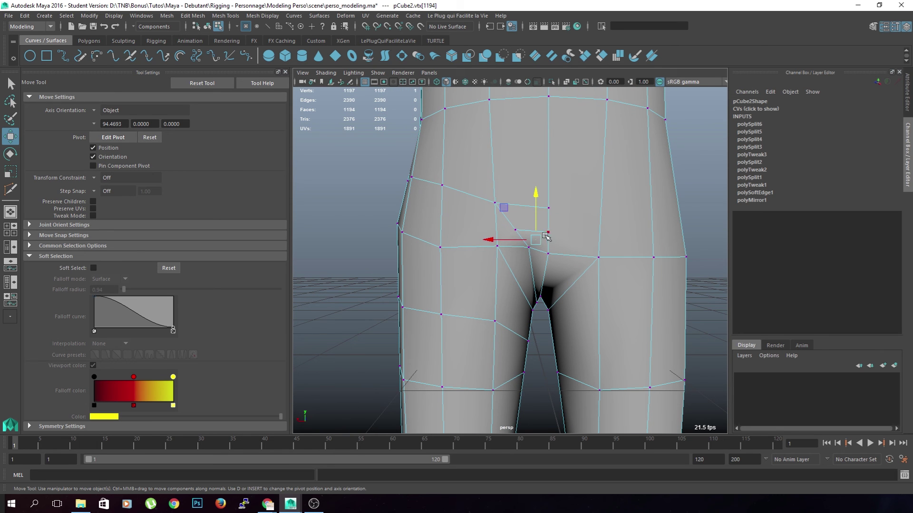
left_click(518, 230)
left_click_drag(484, 198, 491, 192)
left_click(549, 209)
left_click(548, 208)
left_click_drag(548, 164, 548, 158)
left_click(495, 203)
left_click(688, 208)
scroll(589, 274, "down", 2)
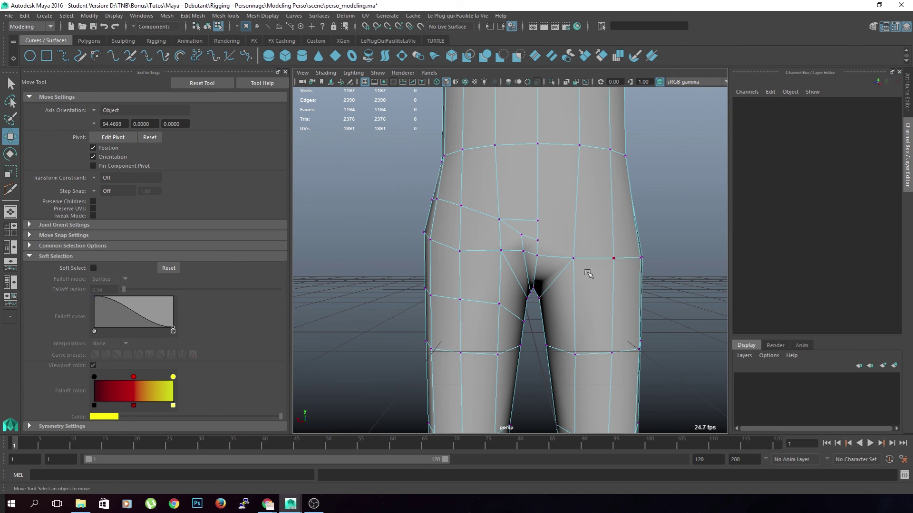
left_click(460, 252)
left_click_drag(495, 310, 634, 317, "alt")
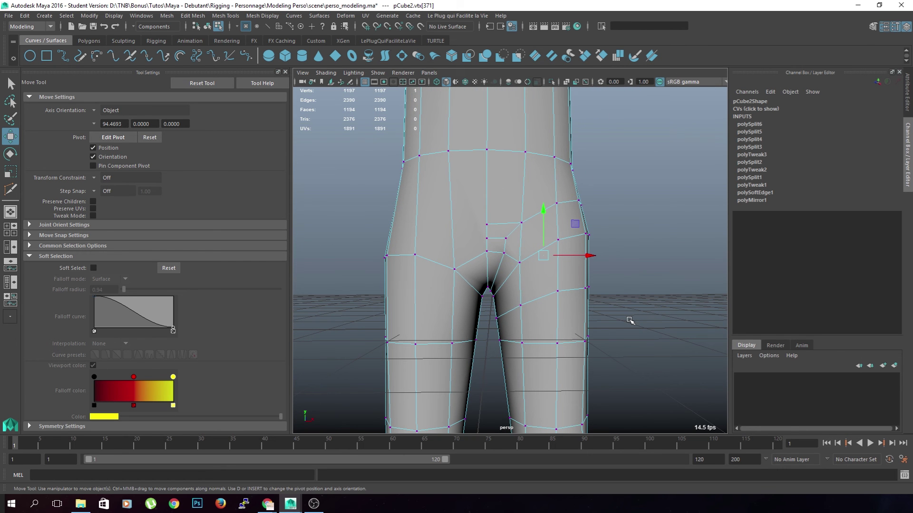
left_click(646, 316)
scroll(628, 323, "down", 5)
In the front view, delete all faces of the body half that lacks the new hip and crotch edges.
key("space")
key("space")
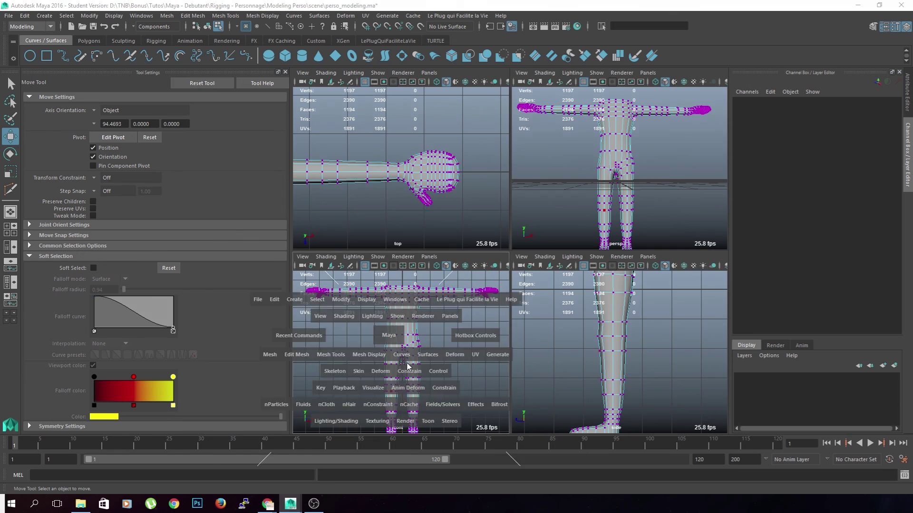
middle_click_drag(408, 367, 430, 316, "alt")
scroll(430, 316, "down", 4)
right_click_drag(442, 216, 415, 212)
left_click_drag(375, 184, 519, 427)
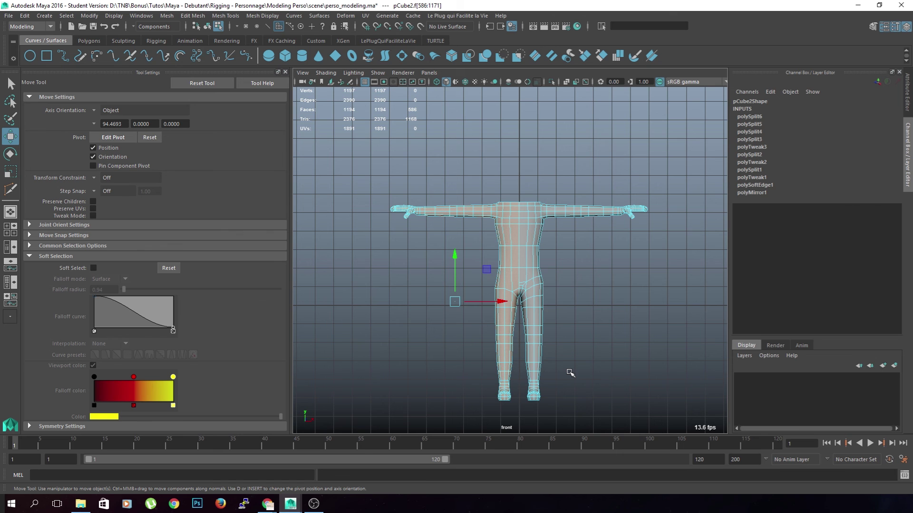
key("Delete")
scroll(571, 373, "up", 4)
key("F8")
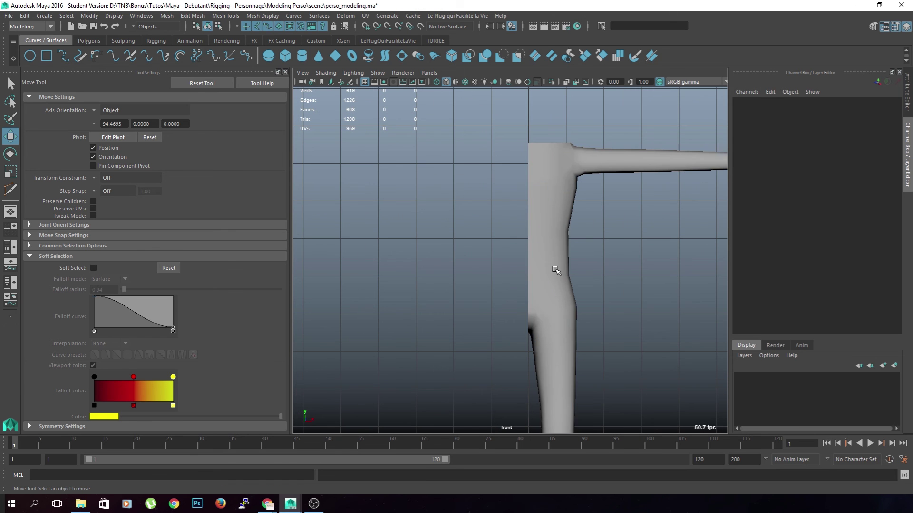
Mirror the remaining half body in the -X direction, merged with the original using Merge vertices.
left_click(566, 345)
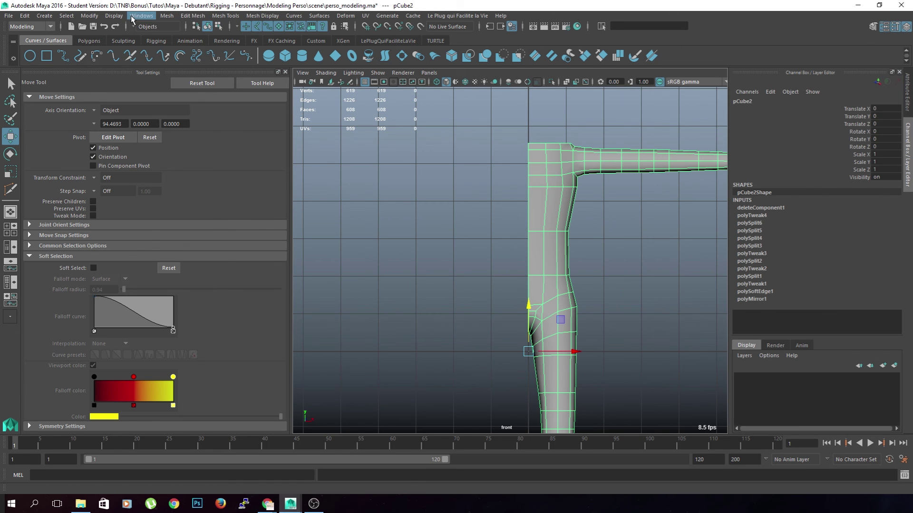
left_click(167, 15)
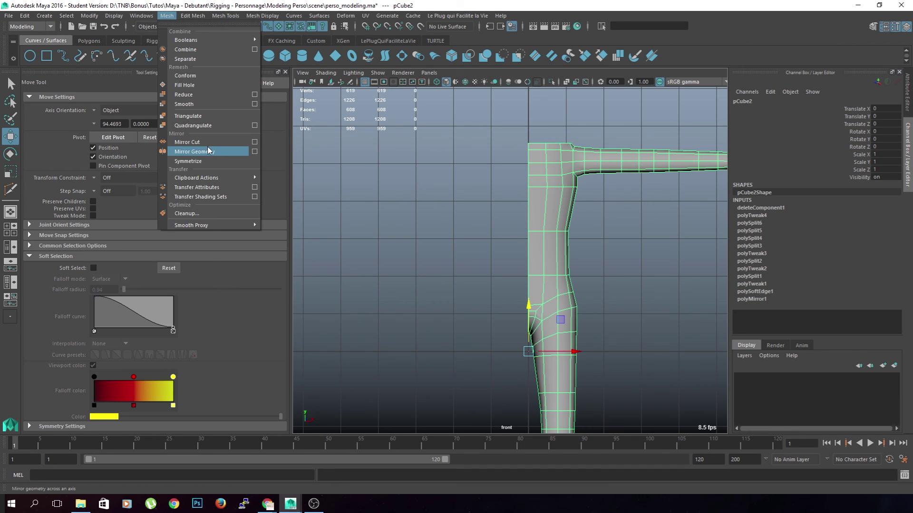
left_click(253, 151)
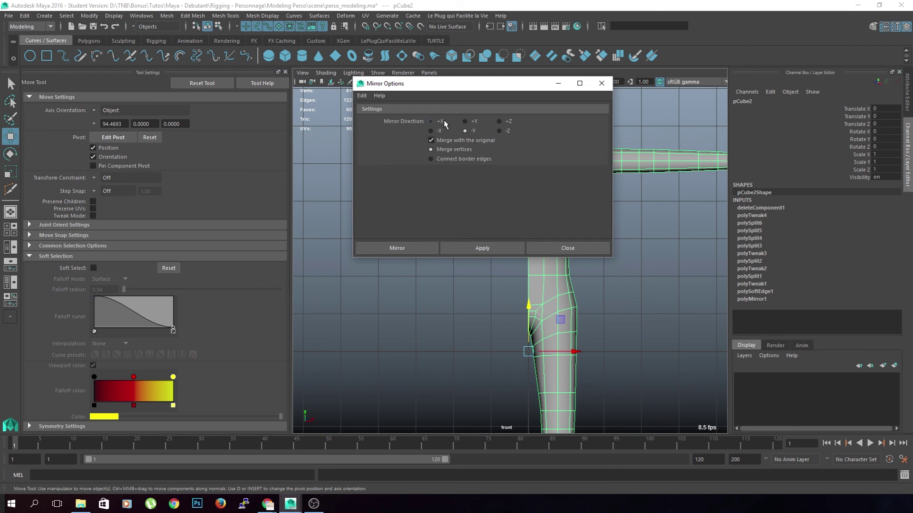
left_click(432, 247)
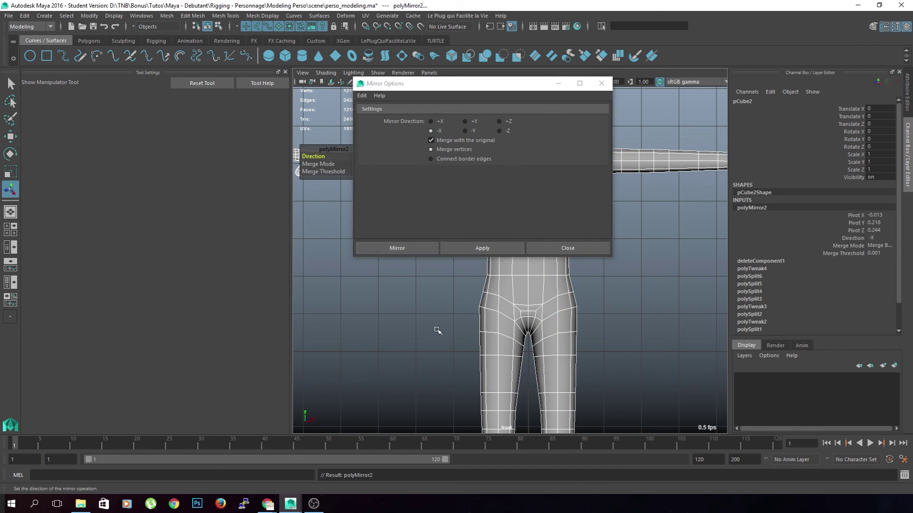
Set the mirror operation's merge threshold to 0.
scroll(435, 324, "up", 10)
left_click_drag(334, 172, 313, 181)
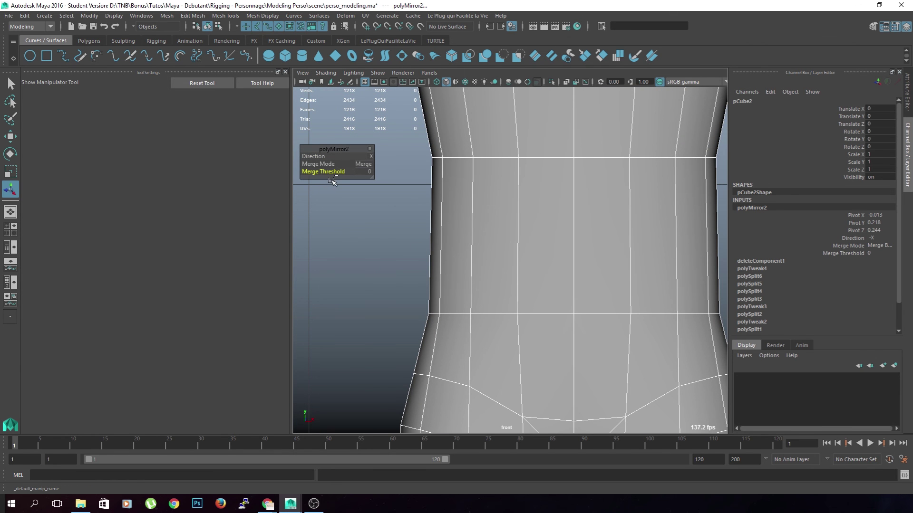
left_click(379, 257)
scroll(377, 267, "down", 10)
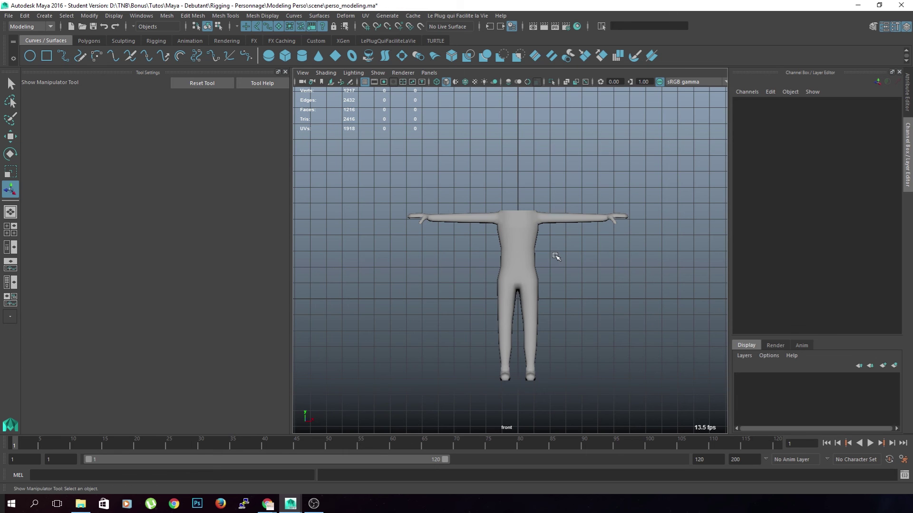
Examine the centreline and hip vertices of the mirrored mesh in vertex mode, in the front and perspective views.
left_click(528, 284)
scroll(527, 283, "up", 3)
mouse_move(528, 230)
right_mouse_down()
mouse_move(529, 256)
mouse_move(529, 221)
mouse_move(511, 231)
right_mouse_up()
left_click(526, 235)
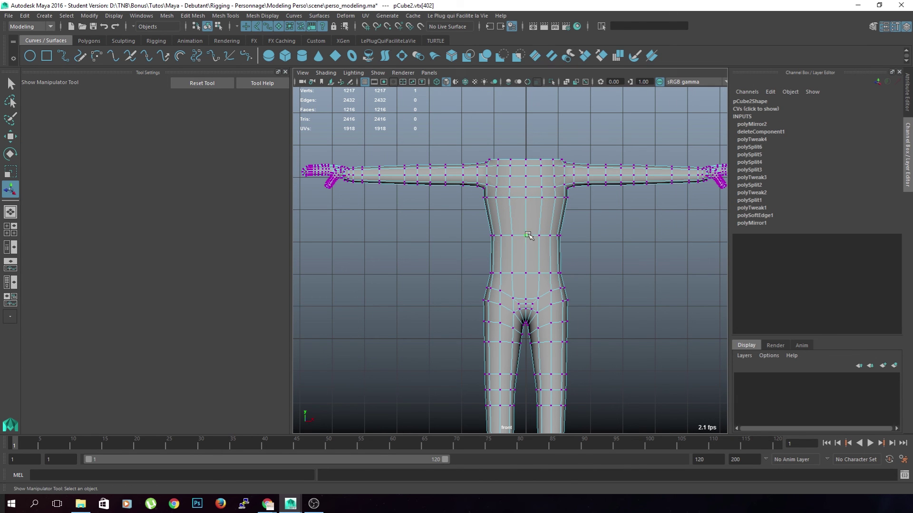
left_click(586, 248)
left_click(523, 239)
scroll(535, 247, "up", 3)
left_click(609, 276)
left_click_drag(613, 274, 619, 271, "alt")
key("space")
key("space")
scroll(618, 200, "up", 5)
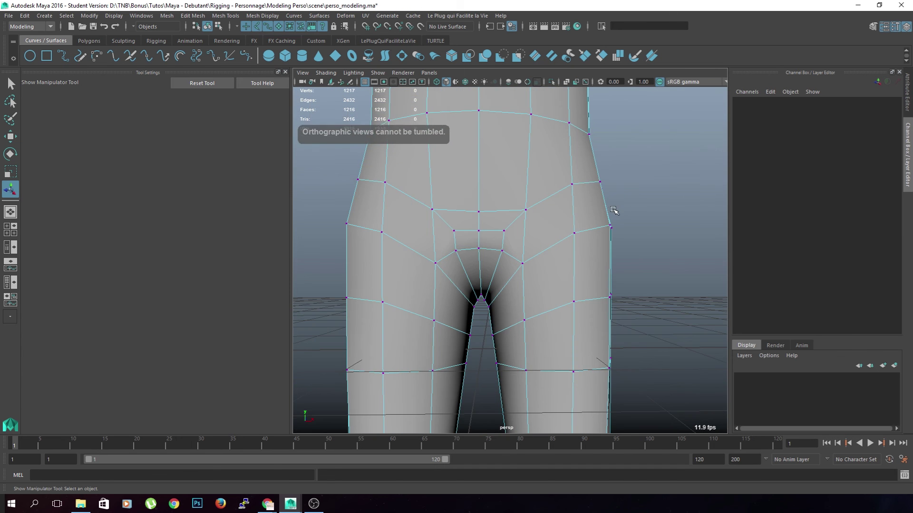
left_click_drag(613, 212, 551, 230, "alt")
middle_click_drag(457, 164, 470, 214, "alt")
left_click(479, 192)
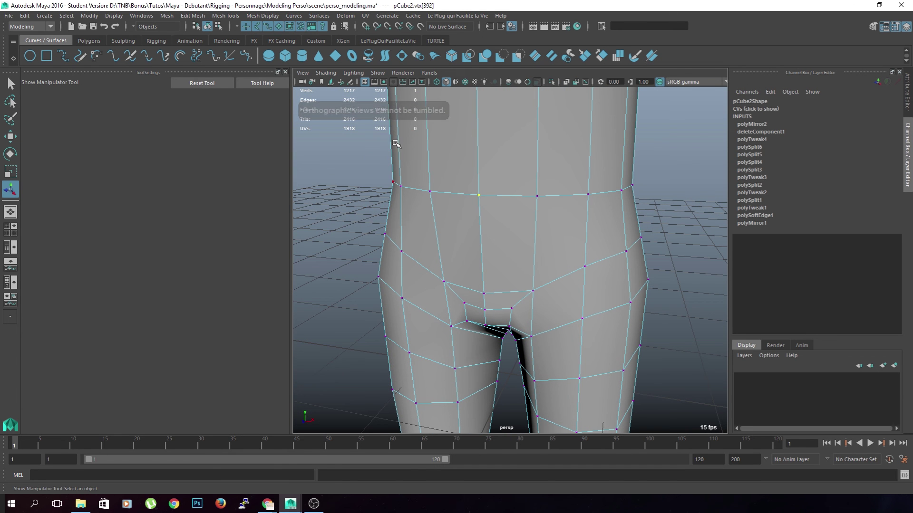
left_click(661, 199)
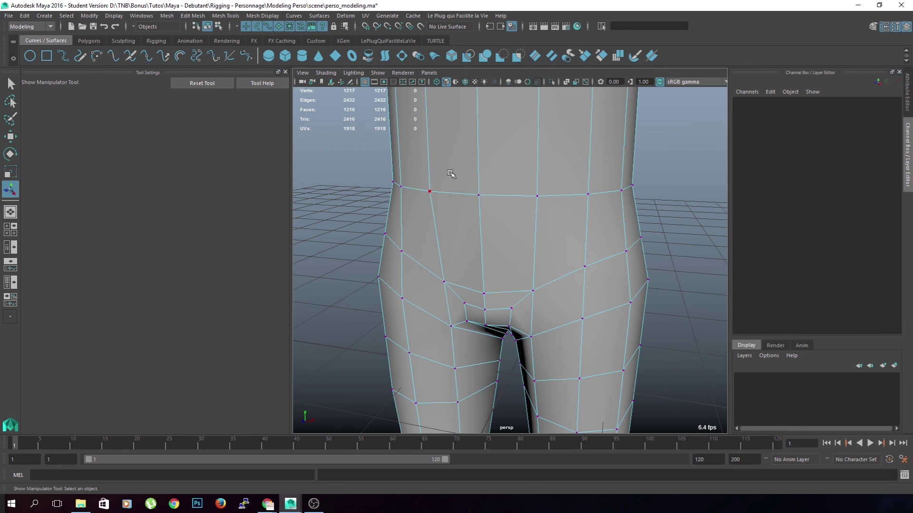
left_click(903, 459)
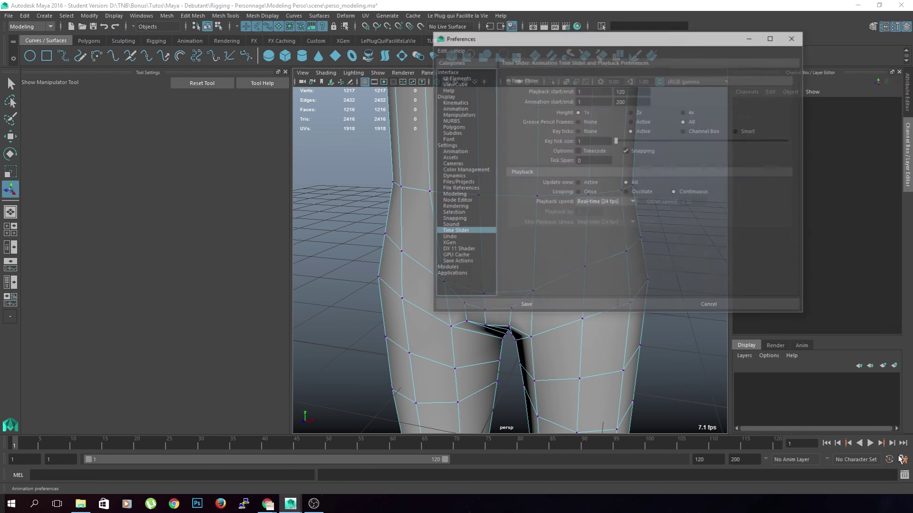
left_click(742, 309)
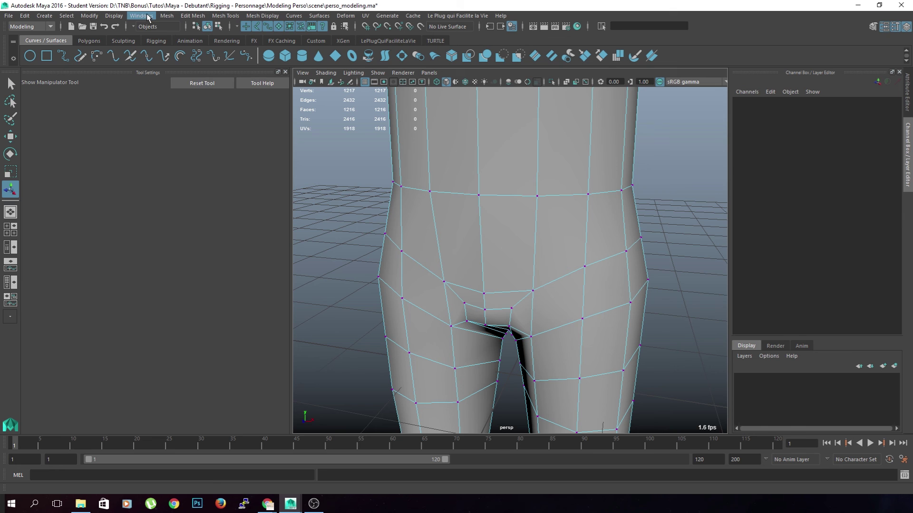
left_click(141, 16)
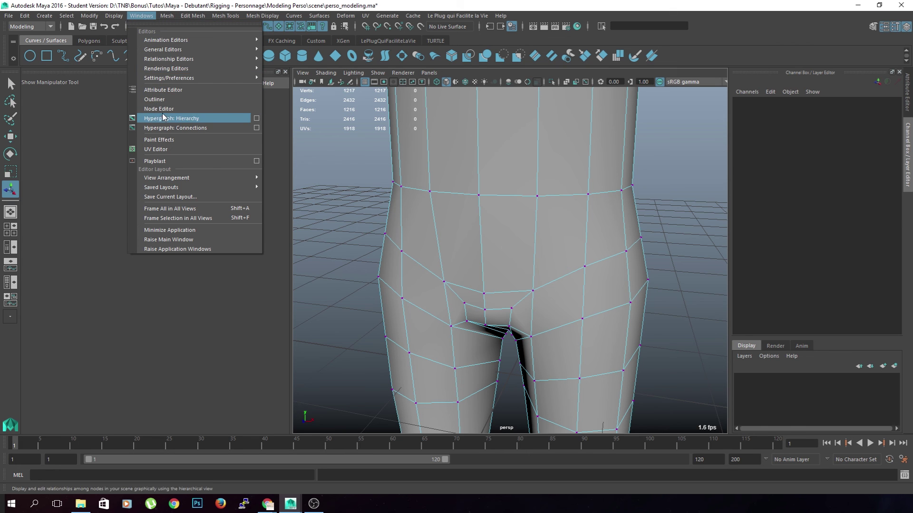
mouse_move(171, 48)
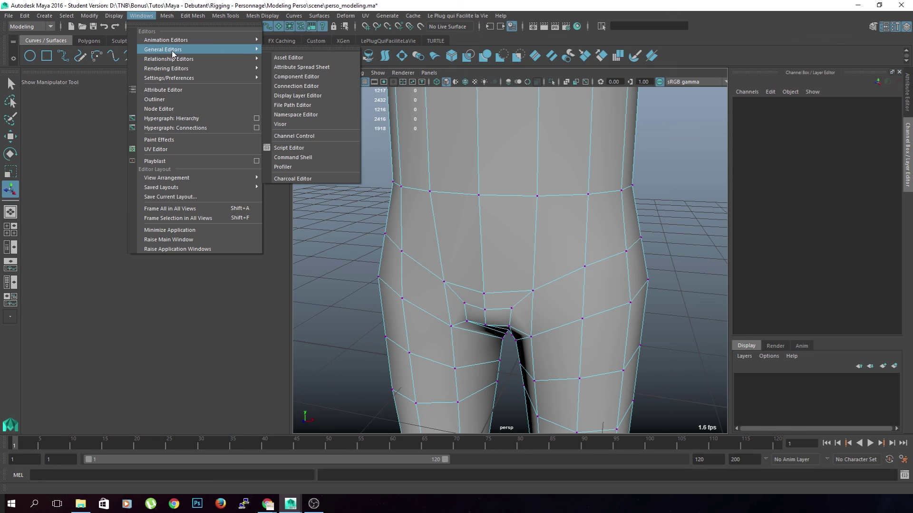
mouse_move(113, 16)
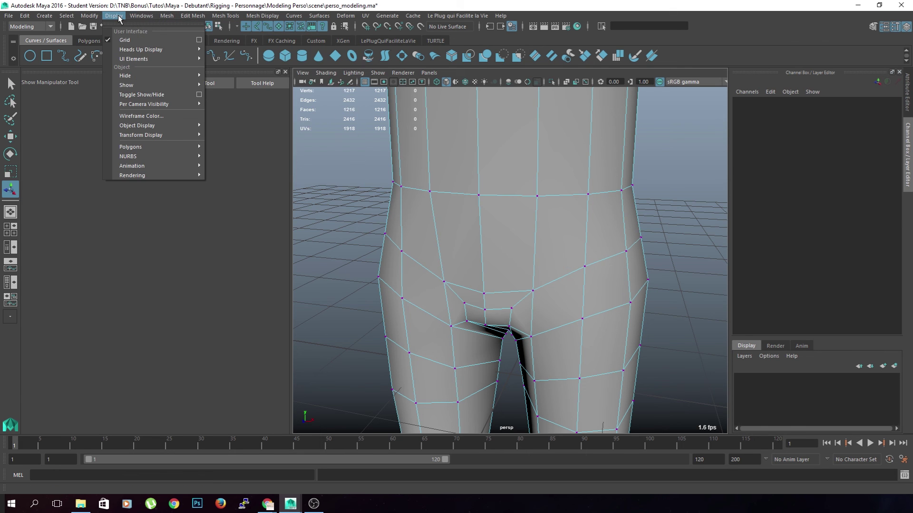
mouse_move(121, 60)
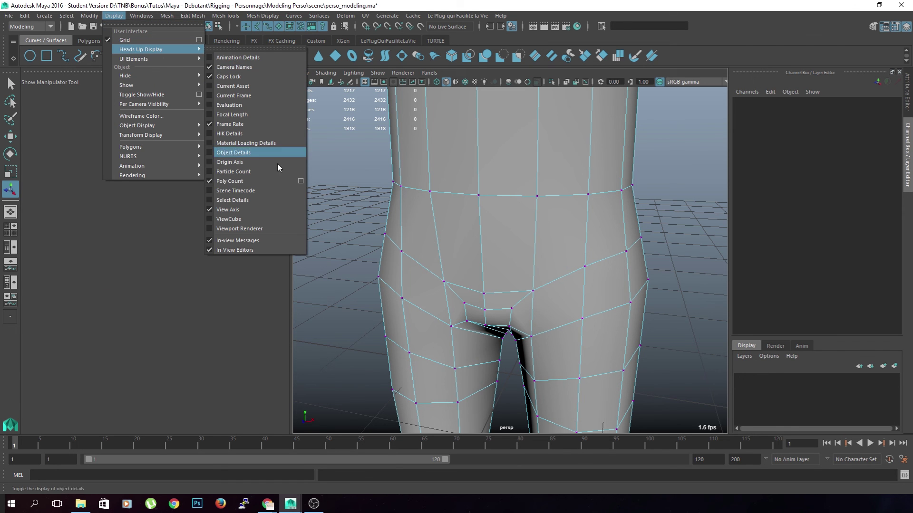
left_click(353, 222)
scroll(477, 204, "down", 4)
scroll(472, 292, "up", 3)
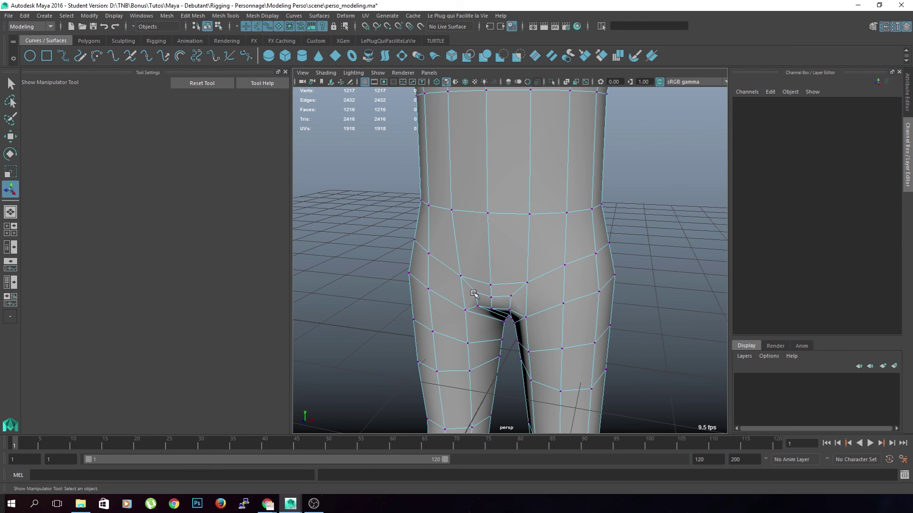
scroll(474, 294, "down", 2)
left_click_drag(492, 297, 527, 309, "alt")
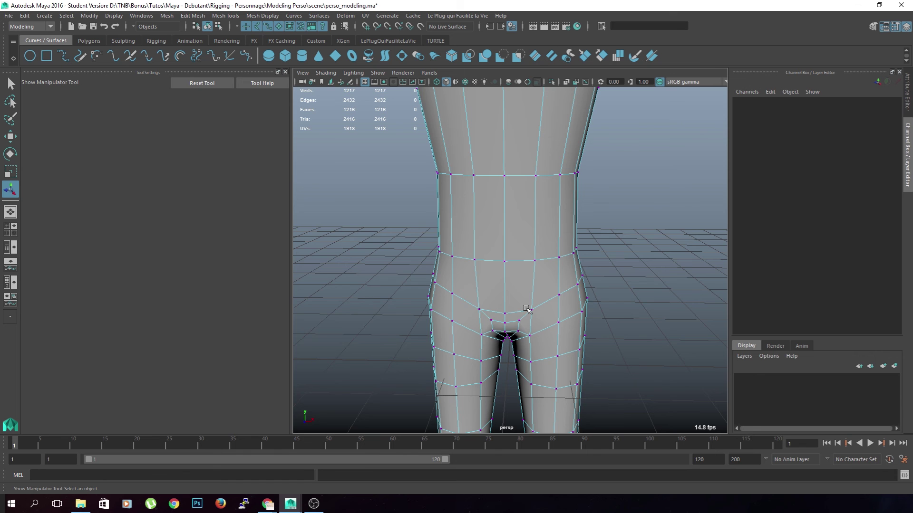
scroll(527, 310, "down", 4)
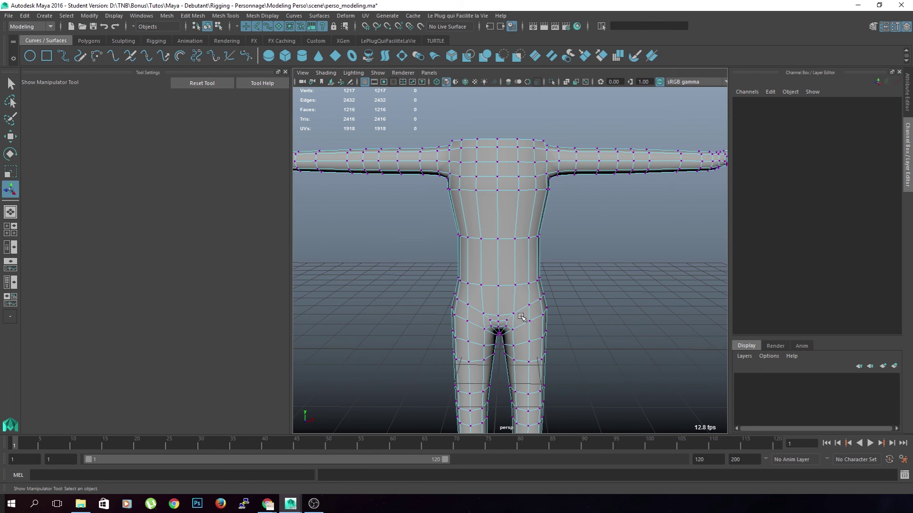
Select the horizontal vertex loop around the chest just below the armpits, lower it slightly and adjust its scale.
left_click(475, 191)
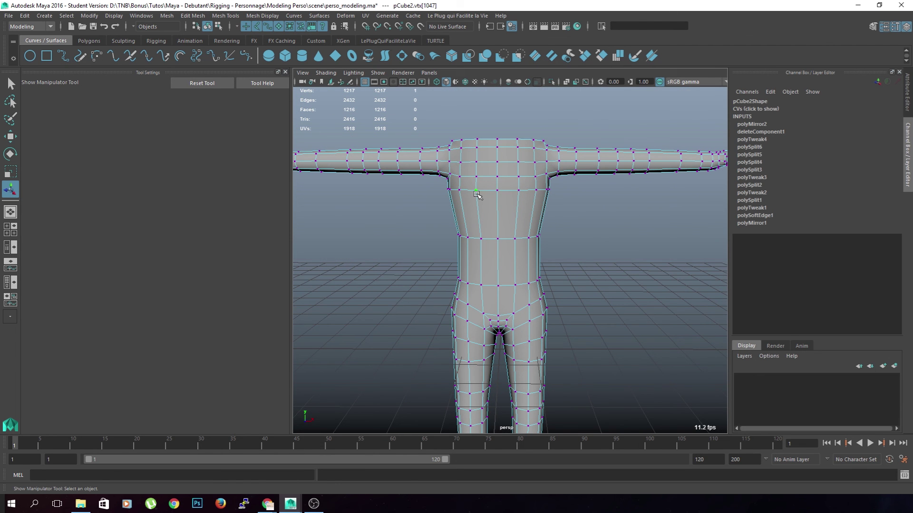
left_click(547, 234)
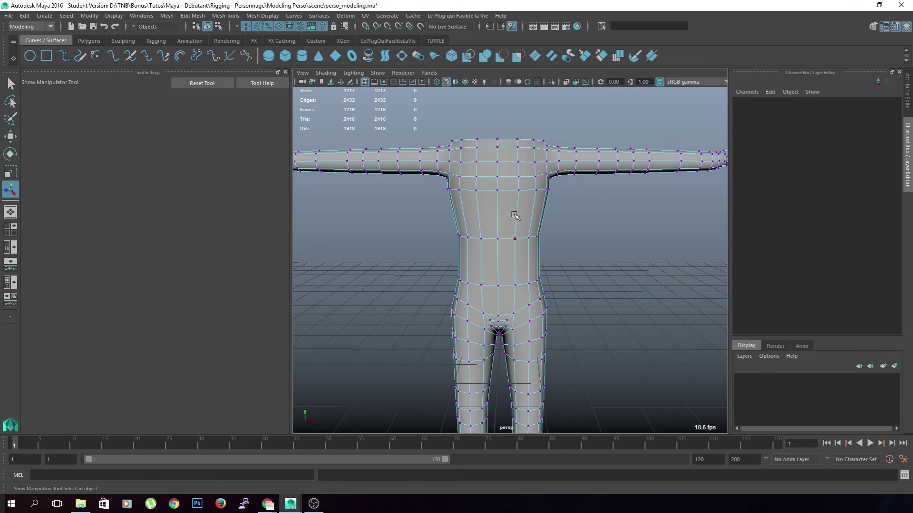
left_click(459, 193)
double_click(478, 190, "shift")
key("w")
left_click_drag(499, 141, 499, 147)
key("r")
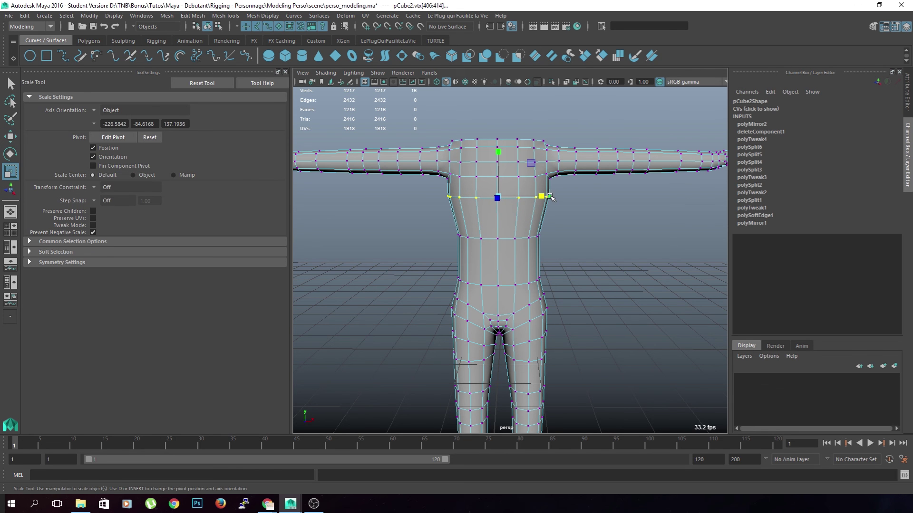
left_click_drag(564, 235, 551, 252, "alt")
left_click_drag(523, 223, 529, 224)
left_click(590, 259)
left_click_drag(590, 259, 570, 251, "alt")
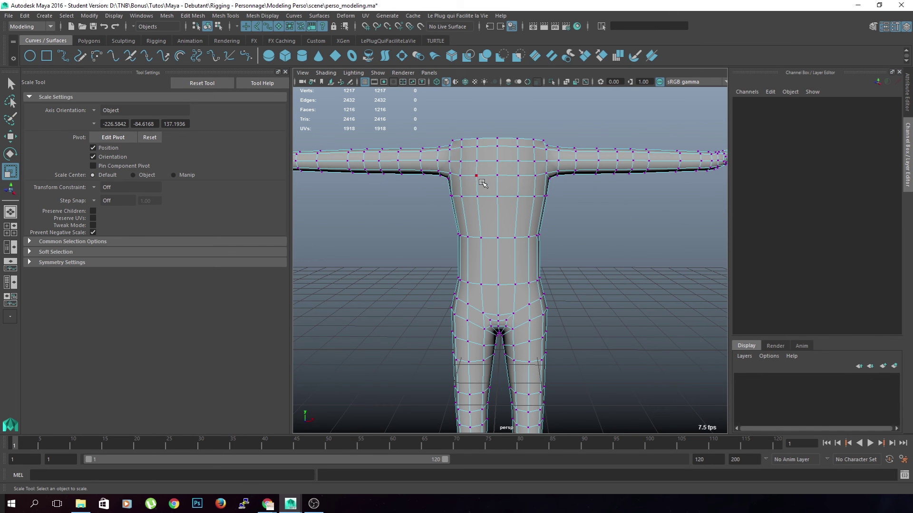
Insert four horizontal edge loops around the torso with Multi-Cut: one below the chest, two at the waist and one at the upper hips.
right_click(493, 214, "shift")
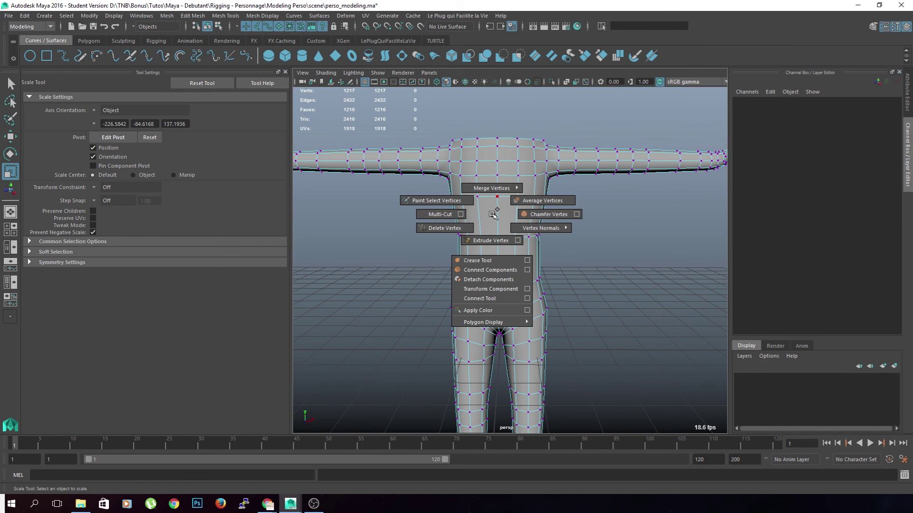
left_click(439, 214)
left_click(513, 255, "ctrl")
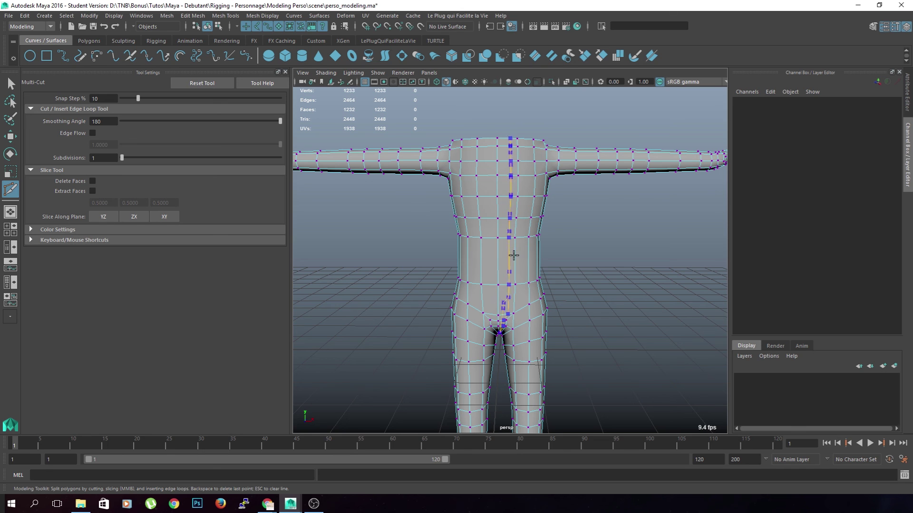
left_click(505, 259, "ctrl")
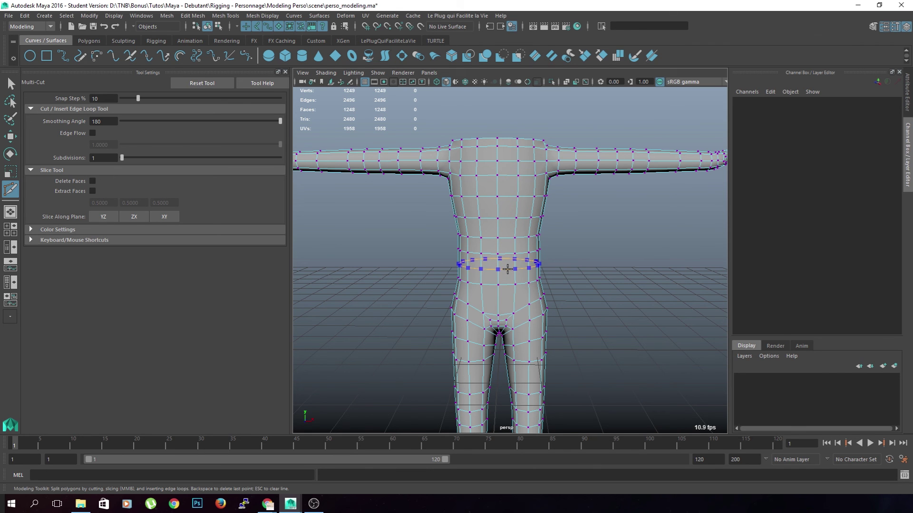
left_click(504, 285, "ctrl")
left_click(504, 301, "ctrl")
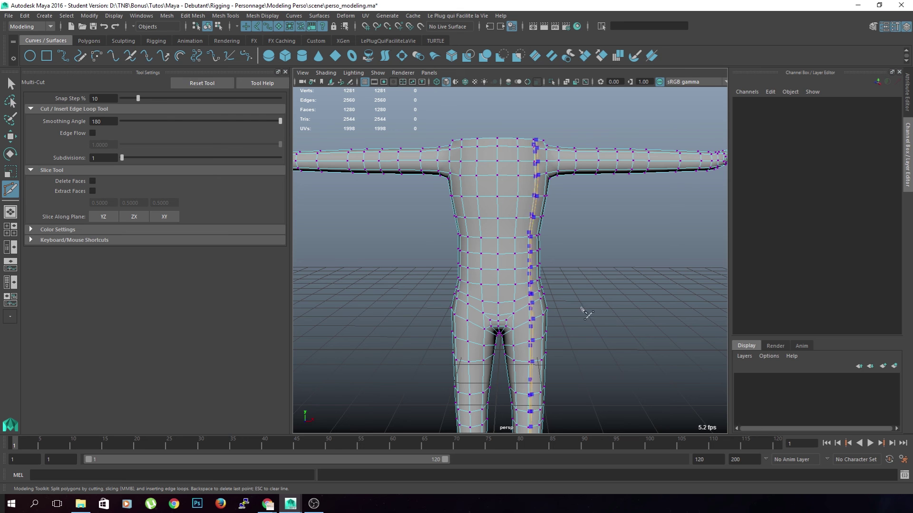
key("q")
Select the horizontal vertex loop around the lower waist and scale it slightly to refine the torso contour.
middle_click_drag(577, 301, 572, 291, "alt")
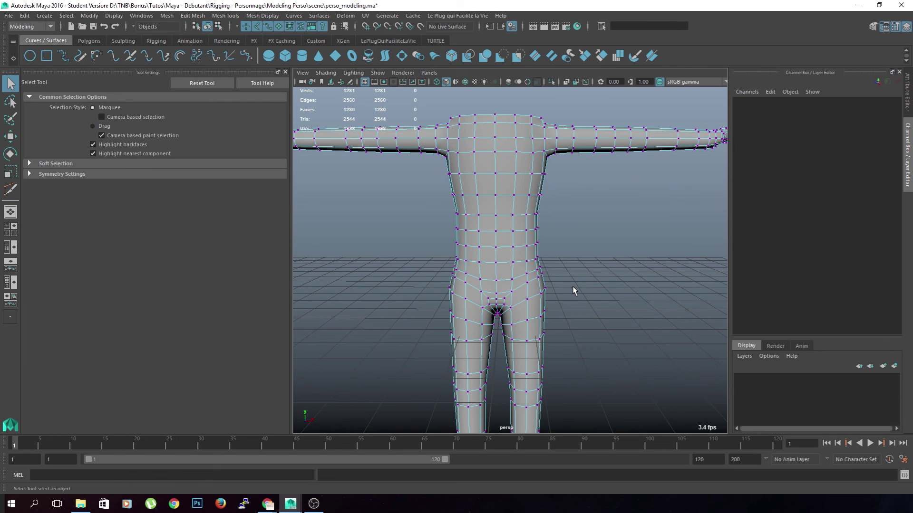
left_click_drag(573, 289, 628, 286, "alt")
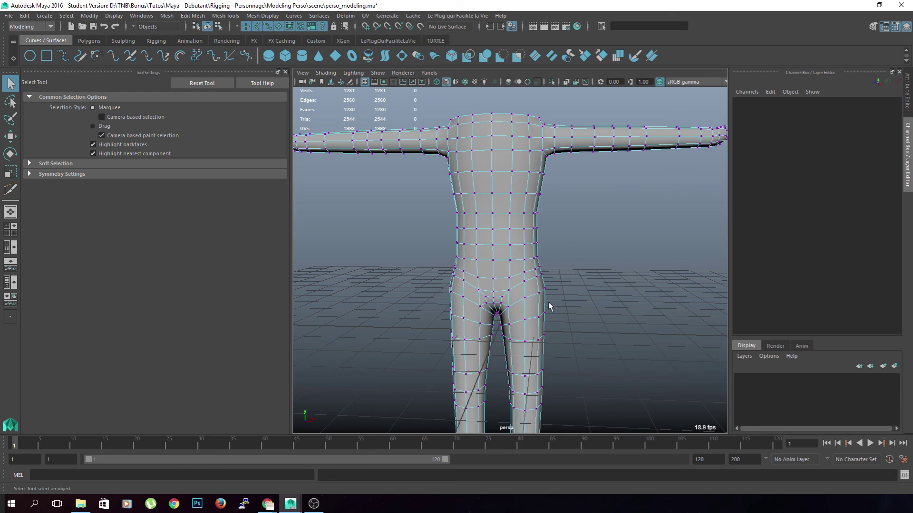
scroll(551, 308, "up", 5)
left_click(550, 281)
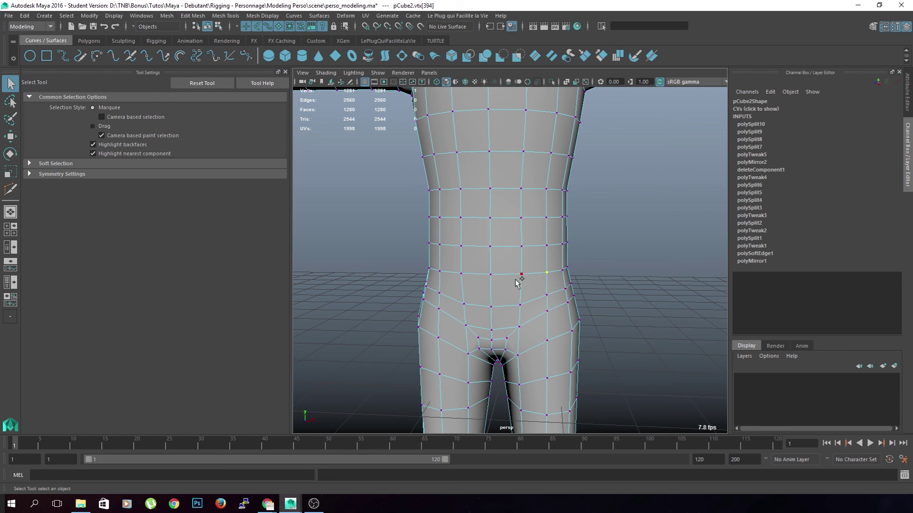
key("r")
left_click_drag(540, 269, 598, 292)
left_click(591, 287)
left_click(514, 258)
double_click(540, 257, "shift")
left_click_drag(571, 254, 528, 278, "alt")
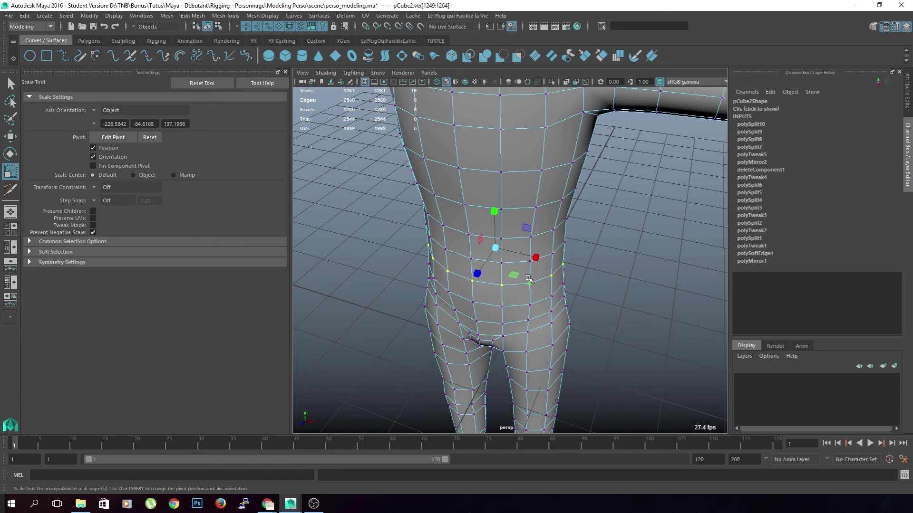
left_click_drag(496, 251, 515, 242, "alt")
Select the horizontal vertex loop around the upper waist and adjust its scale slightly.
left_click(524, 196)
double_click(523, 190)
left_click_drag(524, 196, 499, 193, "alt")
left_click_drag(509, 253, 532, 234, "alt")
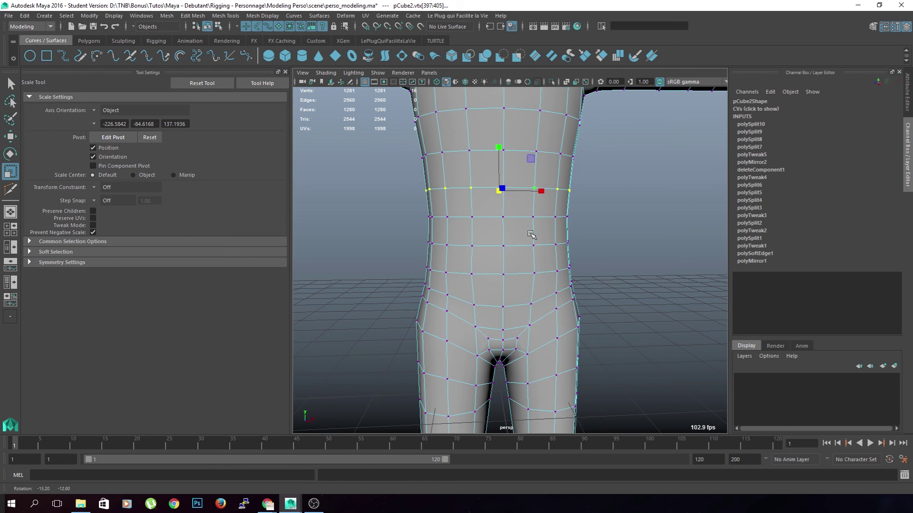
Clear the selection and examine the edge loop spacing over the torso, arms and legs.
left_click(615, 245)
scroll(615, 246, "down", 2)
middle_click_drag(616, 247, 597, 277, "alt")
left_click_drag(610, 283, 594, 311, "alt")
scroll(584, 312, "down", 4)
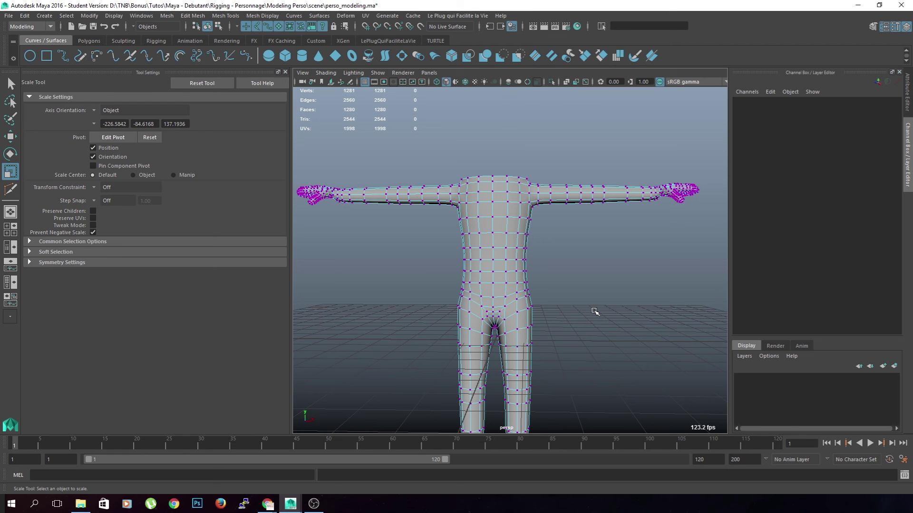
middle_click_drag(587, 341, 617, 289, "alt")
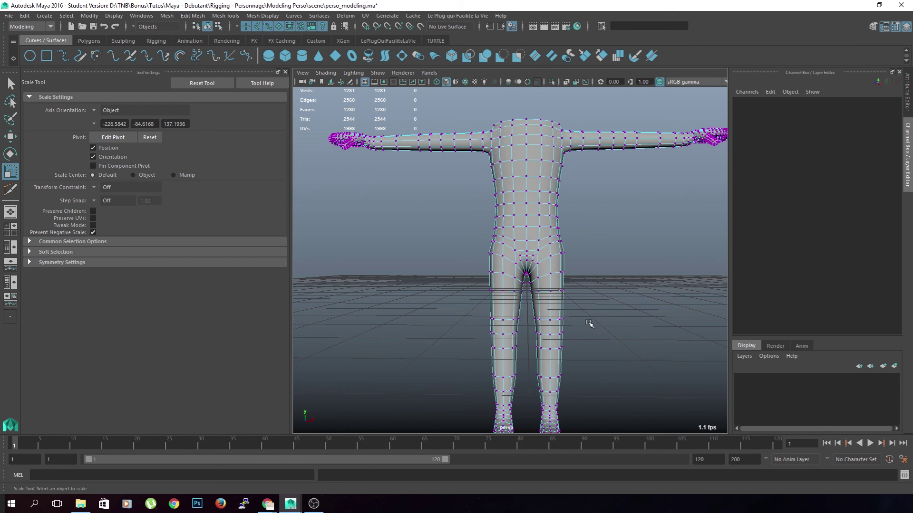
left_click_drag(610, 313, 550, 323, "alt")
middle_click_drag(562, 296, 546, 308, "alt")
Insert two horizontal edge loops in the character's left leg with Multi-Cut: one at the thigh and one on the lower leg.
mouse_move(524, 307)
right_mouse_down()
mouse_move(494, 307)
mouse_move(551, 306)
mouse_move(514, 307)
right_mouse_up()
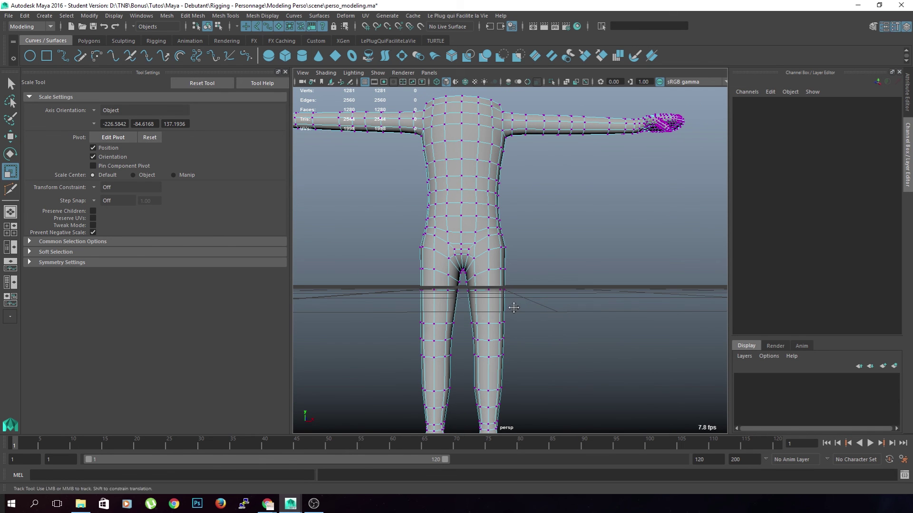
scroll(511, 291, "up", 5)
right_click(515, 291, "shift")
right_click_drag(451, 229, 417, 232)
right_click_drag(416, 231, 417, 231)
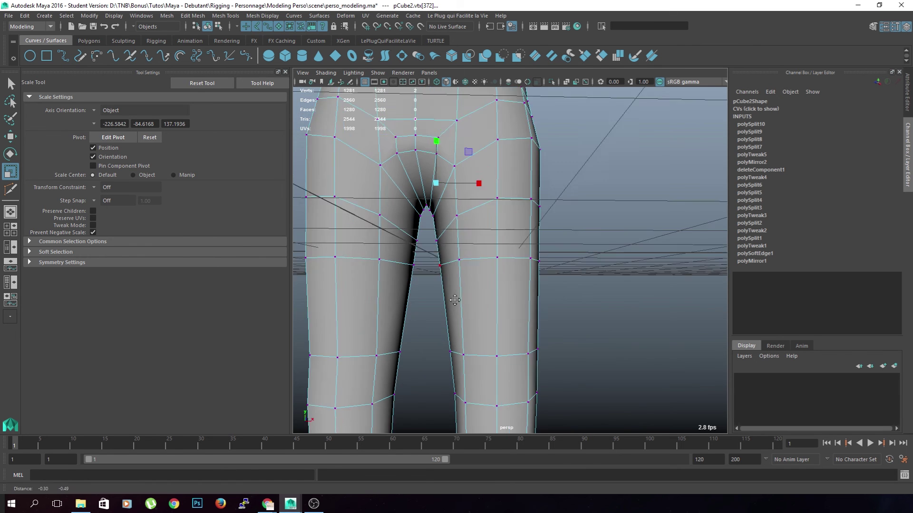
middle_click_drag(449, 309, 461, 271, "alt")
right_click_drag(515, 271, 515, 271)
key("y")
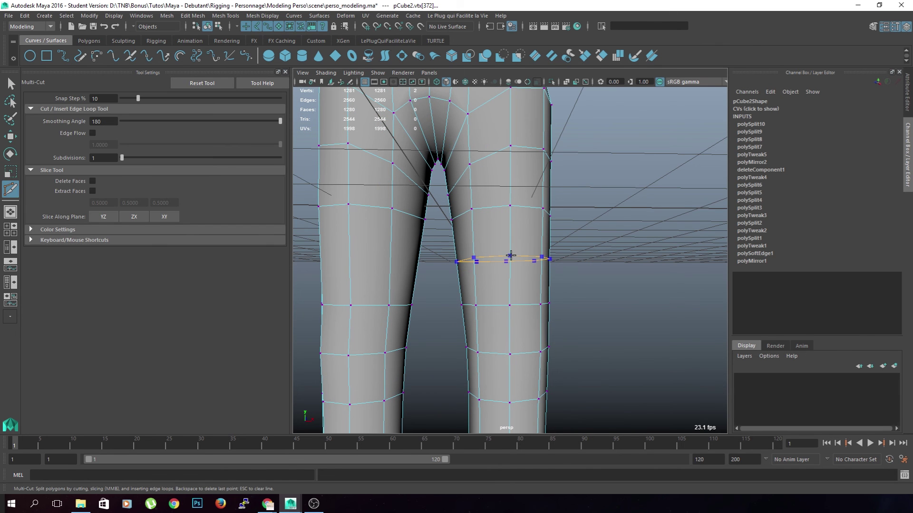
left_click(510, 264, "ctrl")
scroll(510, 265, "down", 5)
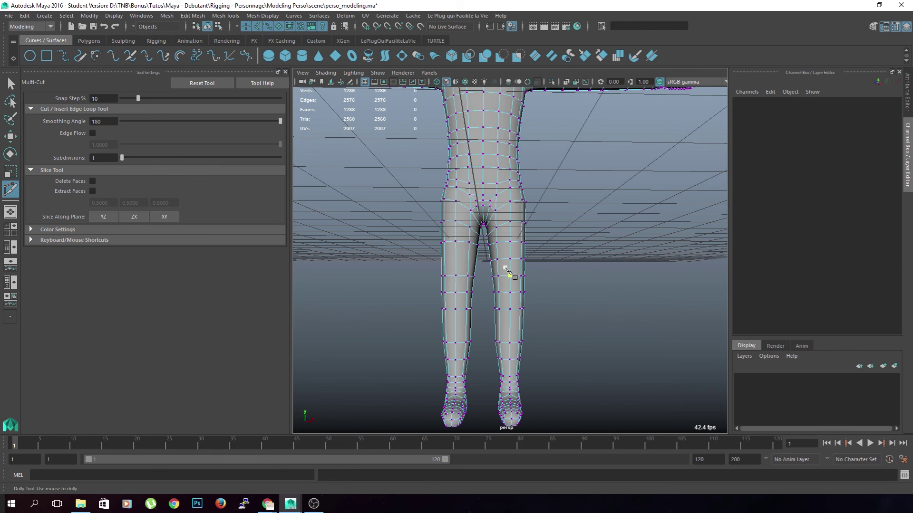
left_click(519, 332, "ctrl")
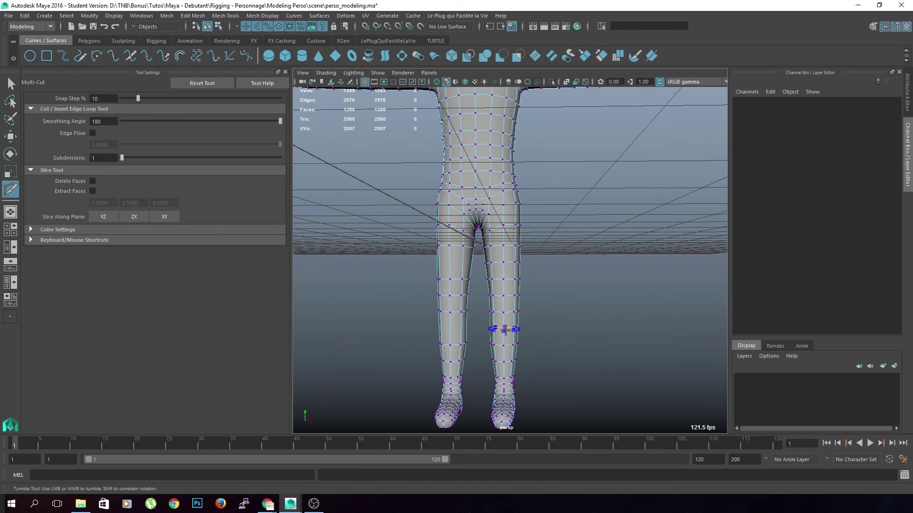
Insert a vertical edge loop around the character's left forearm with Multi-Cut.
middle_click_drag(539, 213, 513, 305, "alt")
scroll(507, 310, "up", 5)
scroll(514, 314, "up", 3)
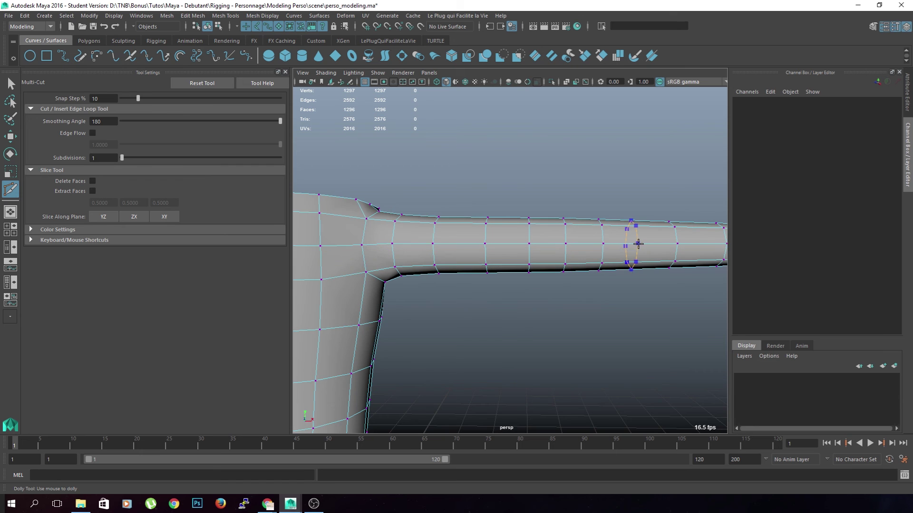
left_click(637, 244, "ctrl")
scroll(631, 363, "down", 6)
middle_click_drag(585, 362, 593, 348, "alt")
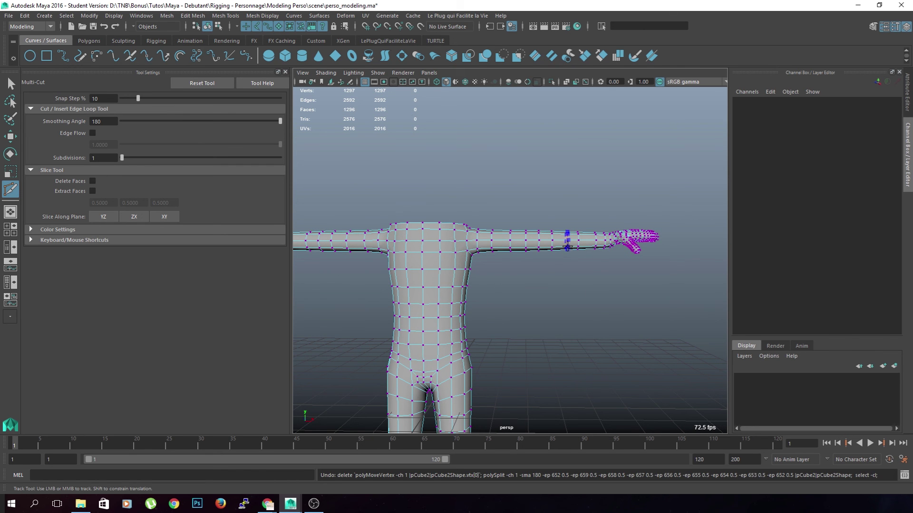
middle_click_drag(592, 362, 548, 338, "alt")
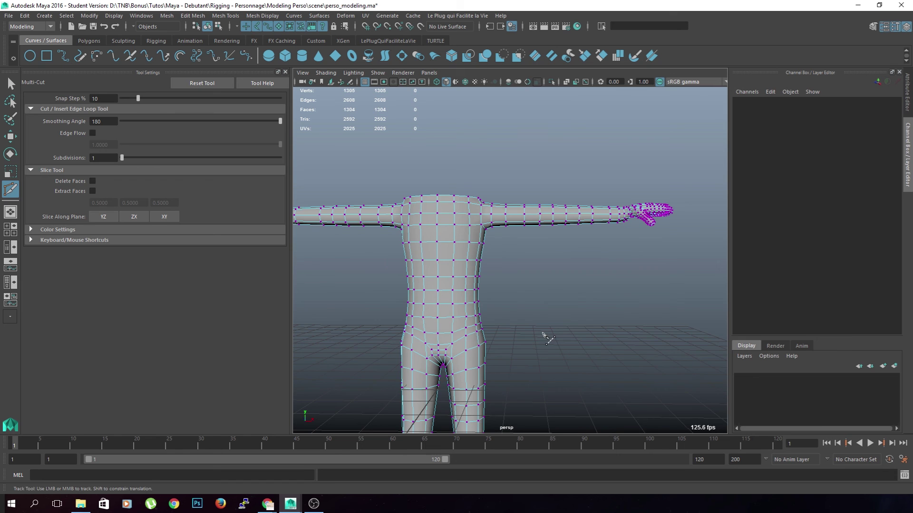
Leave Multi-Cut and examine the arm, torso and leg topology in the perspective view.
key("q")
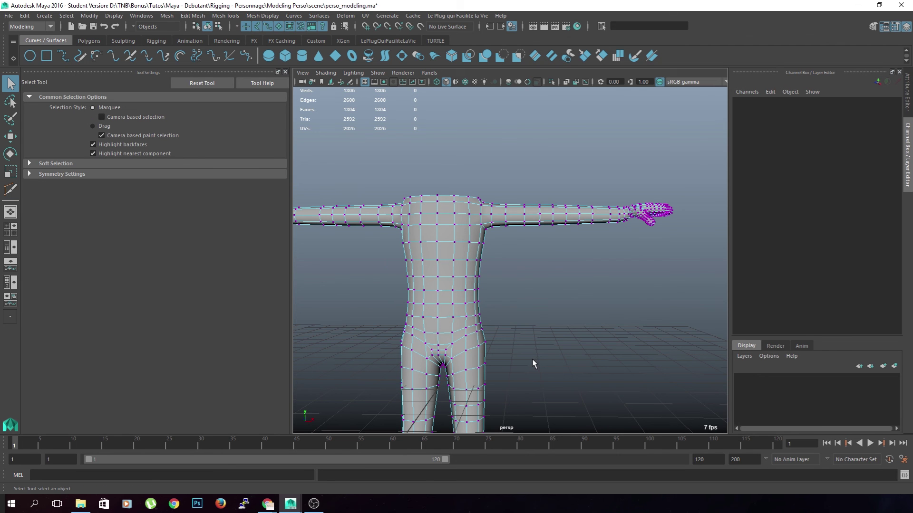
scroll(532, 358, "up", 3)
middle_click_drag(561, 300, 425, 321, "alt")
scroll(483, 328, "up", 4)
middle_click_drag(525, 324, 661, 333, "alt")
scroll(660, 332, "up", 1)
scroll(603, 264, "down", 5)
scroll(593, 259, "up", 2)
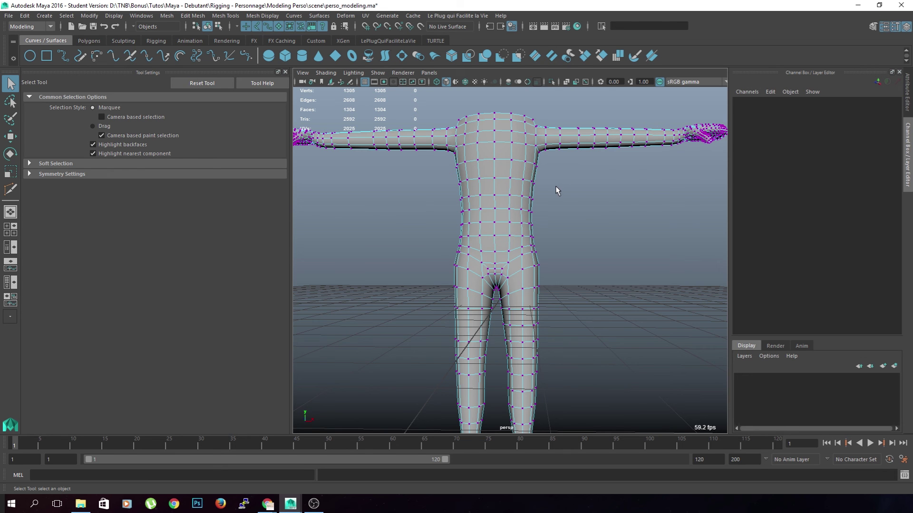
scroll(542, 214, "down", 2)
In the front view, adjust the character's left outer hip vertices using soft selection with a falloff radius of 0.46.
key("space")
key("space")
scroll(464, 247, "down", 3)
mouse_move(464, 248)
right_mouse_down()
mouse_move(465, 266)
mouse_move(470, 241)
right_mouse_up()
scroll(475, 291, "up", 4)
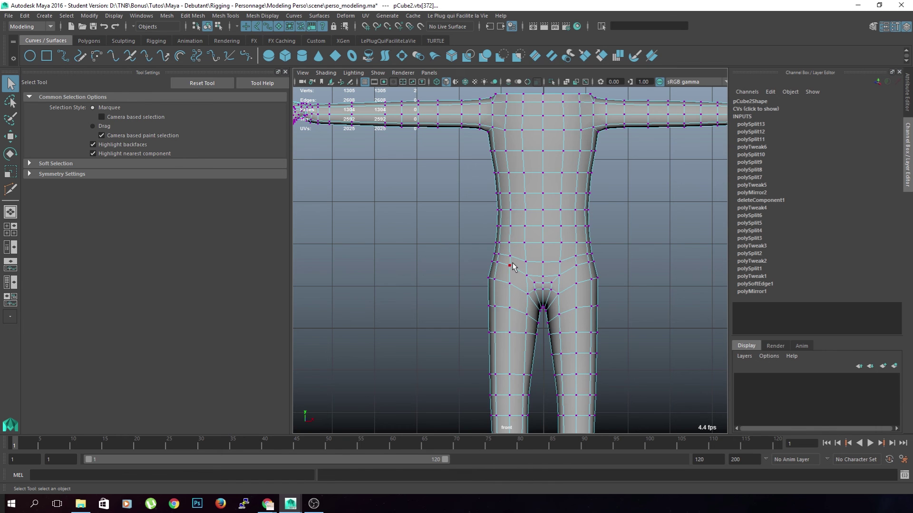
scroll(512, 266, "up", 3)
left_click(575, 269)
key("w")
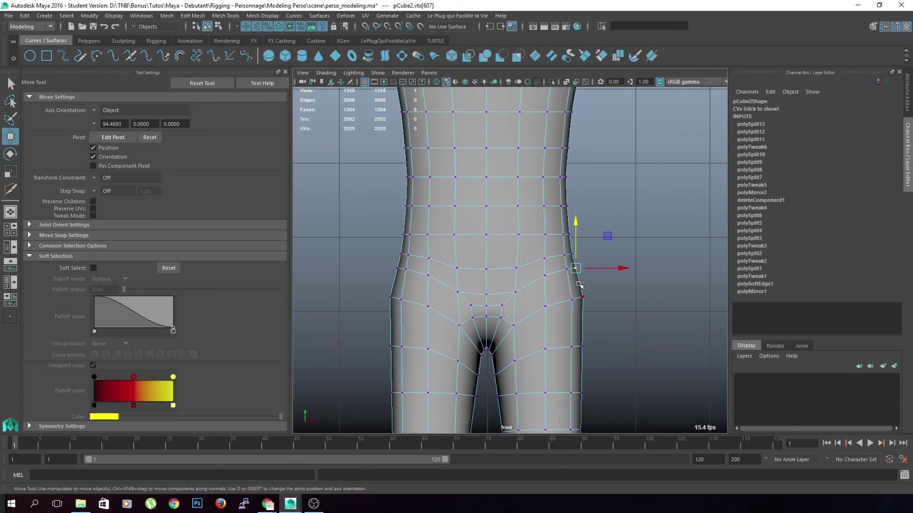
key("b")
left_click_drag(597, 299, 569, 271)
left_click_drag(625, 268, 620, 254)
left_click(575, 254)
left_click(615, 295)
Turn off soft selection and delete all faces of the character's right half.
scroll(614, 295, "down", 5)
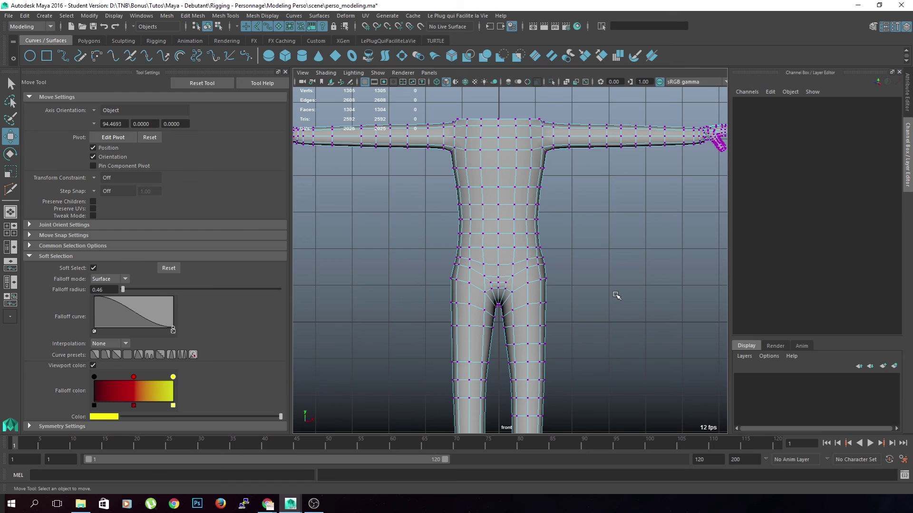
scroll(616, 296, "down", 5)
right_click_drag(515, 236, 519, 254)
left_click_drag(370, 157, 504, 391)
left_click_drag(518, 344, 522, 352)
key("b")
key("Delete")
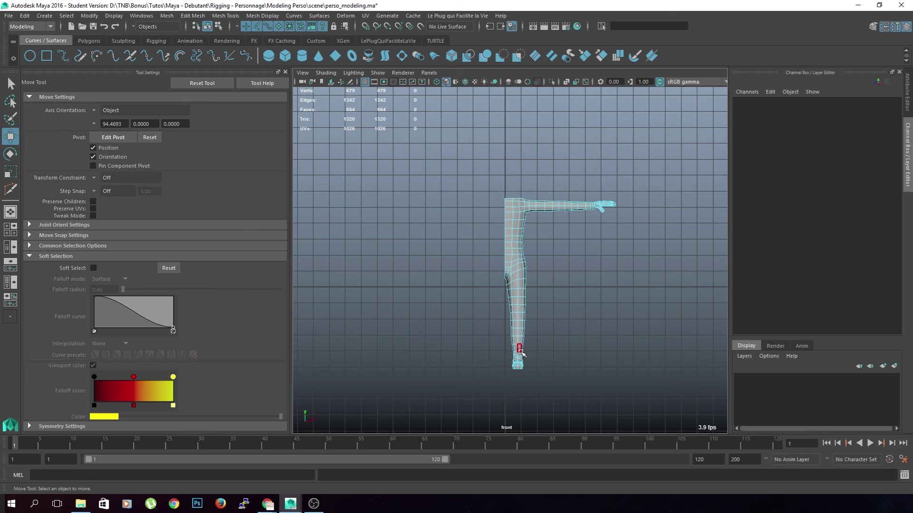
Mirror the remaining half body in the -X direction, merging with the original and merging vertices.
scroll(521, 304, "up", 5)
right_click_drag(522, 254, 538, 231)
left_click(524, 237)
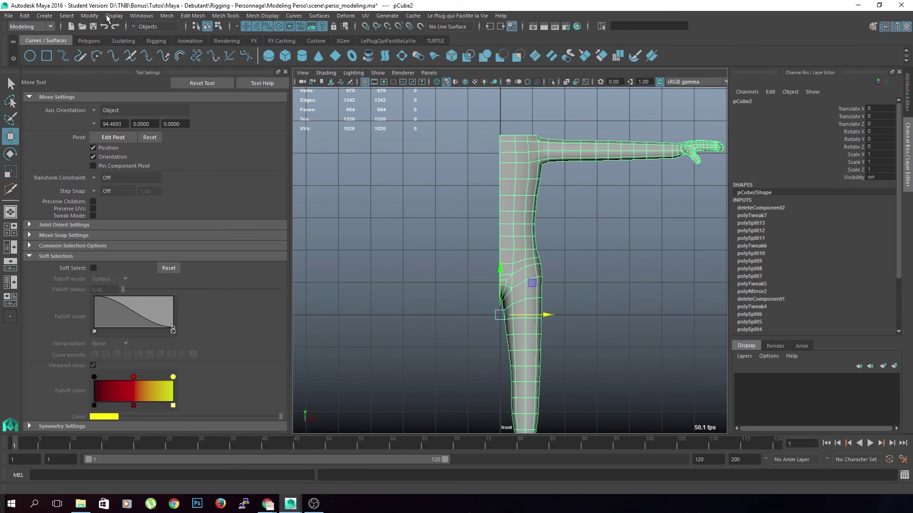
left_click(167, 15)
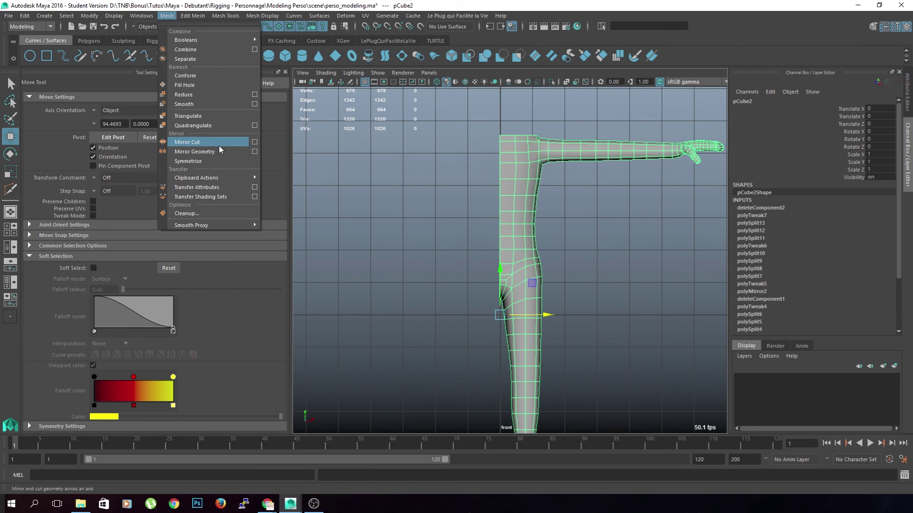
left_click(254, 152)
left_click(427, 244)
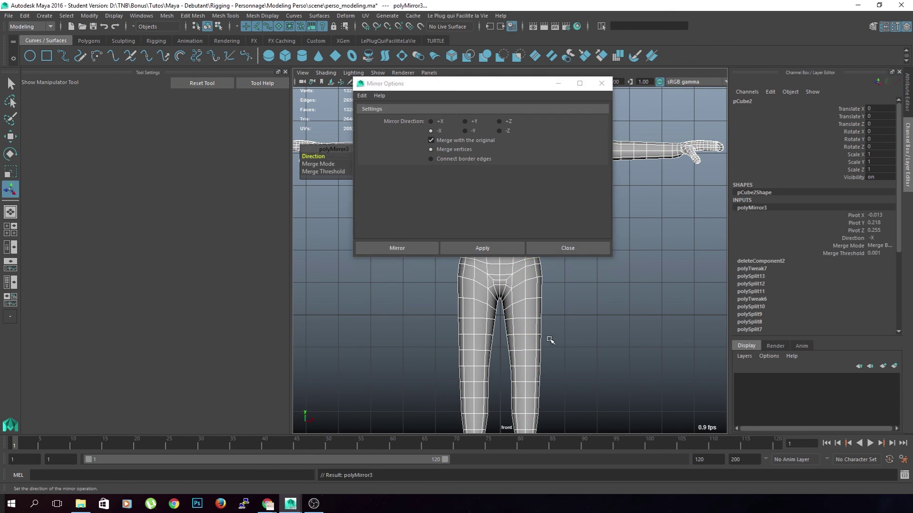
scroll(371, 195, "up", 2)
left_click(607, 281)
Delete all construction history in the scene, then deselect the mirrored body.
left_click(534, 265)
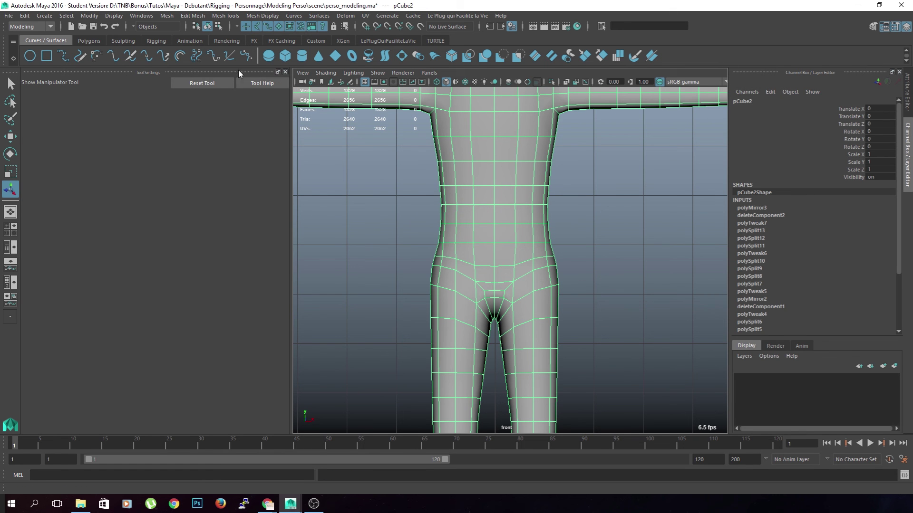
left_click(87, 16)
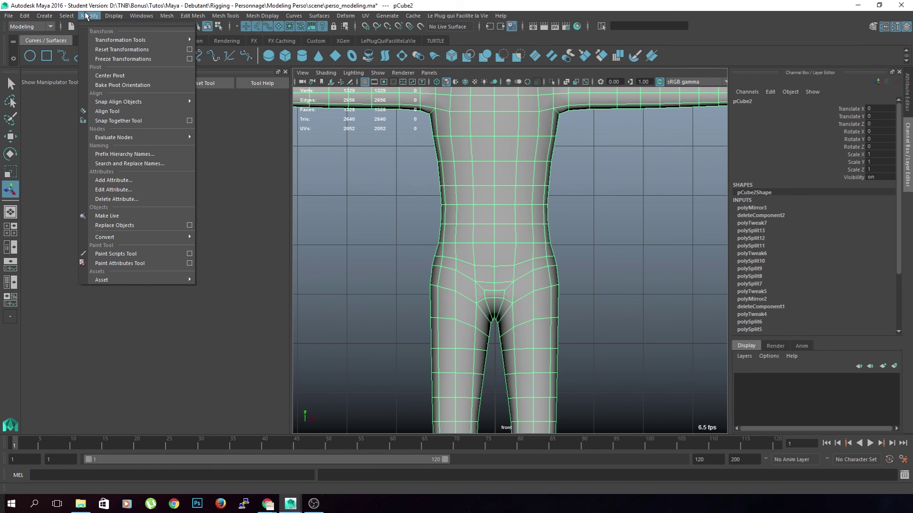
mouse_move(129, 42)
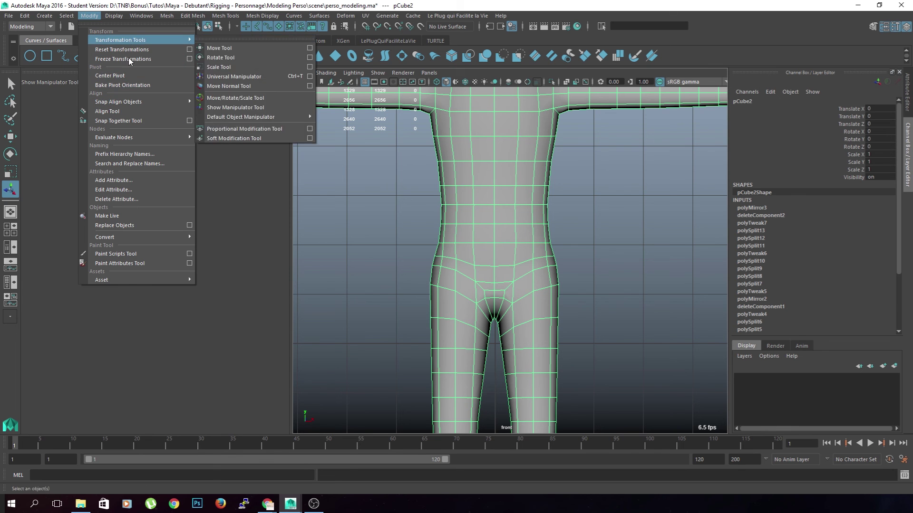
left_click(25, 16)
mouse_move(90, 137)
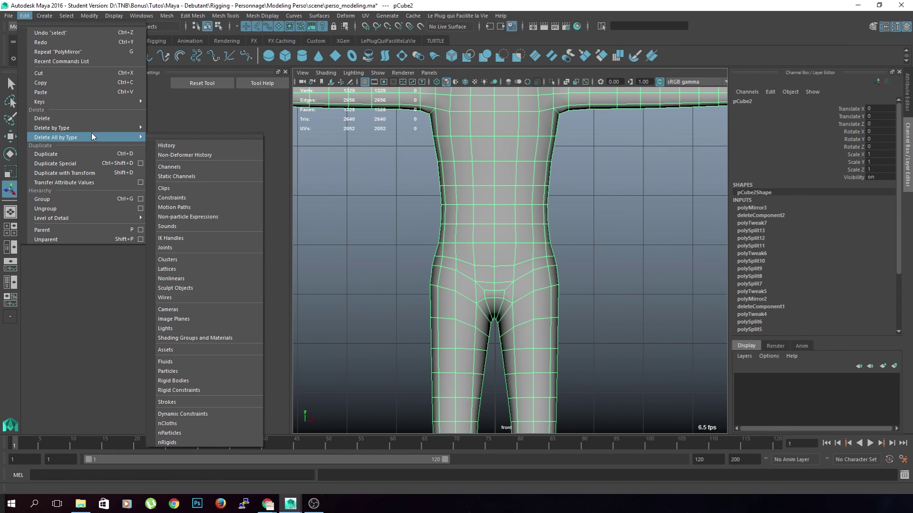
left_click(166, 146)
left_click(637, 203)
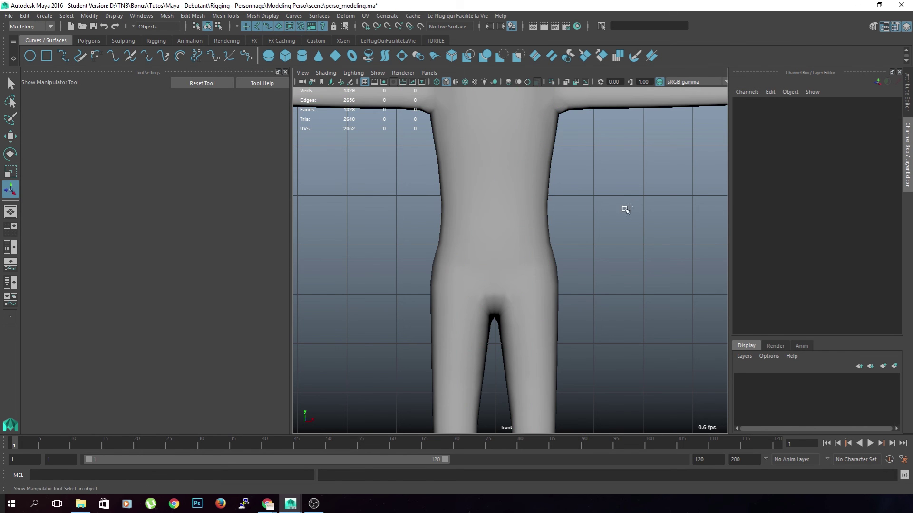
Save the scene perso_modeling.ma, continuing past the student version notice.
scroll(614, 207, "down", 5)
left_click_drag(615, 206, 586, 219, "alt")
key("ctrl+s")
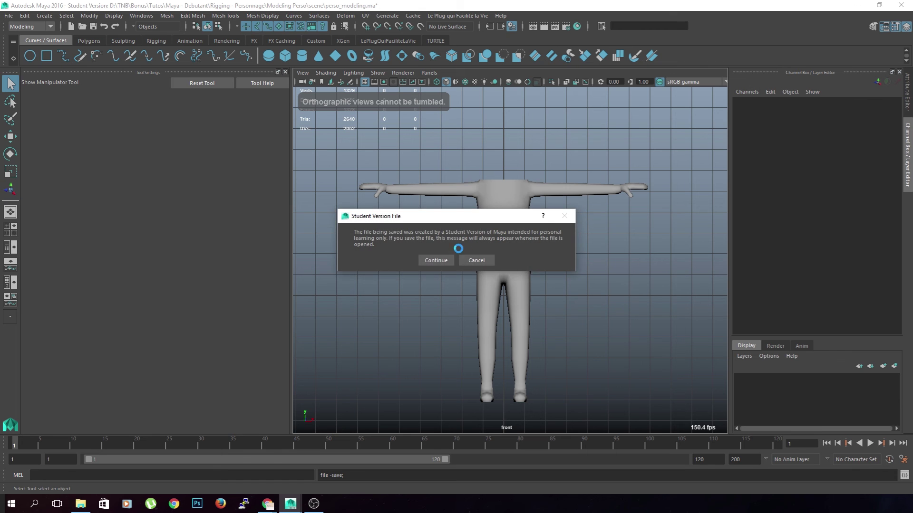
left_click(435, 259)
Return to the perspective view, select the body and examine its wireframe around the torso and hips.
key("space")
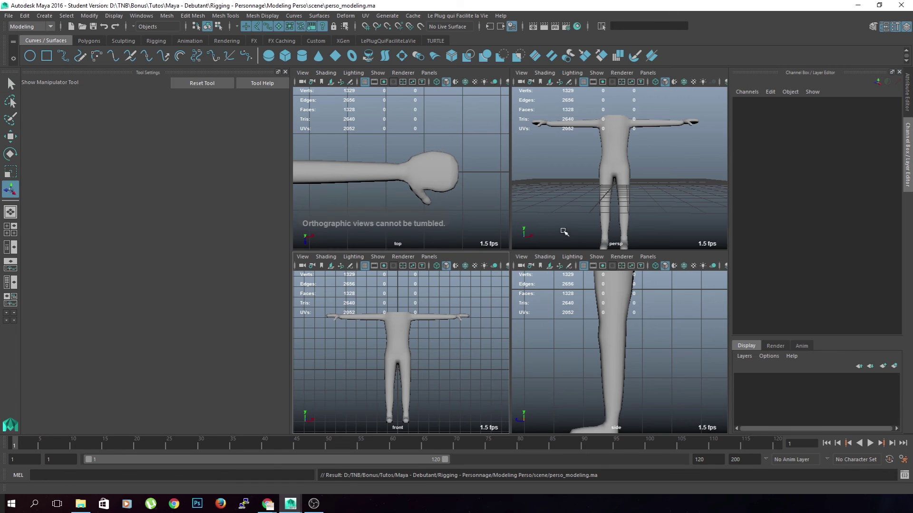
key("space")
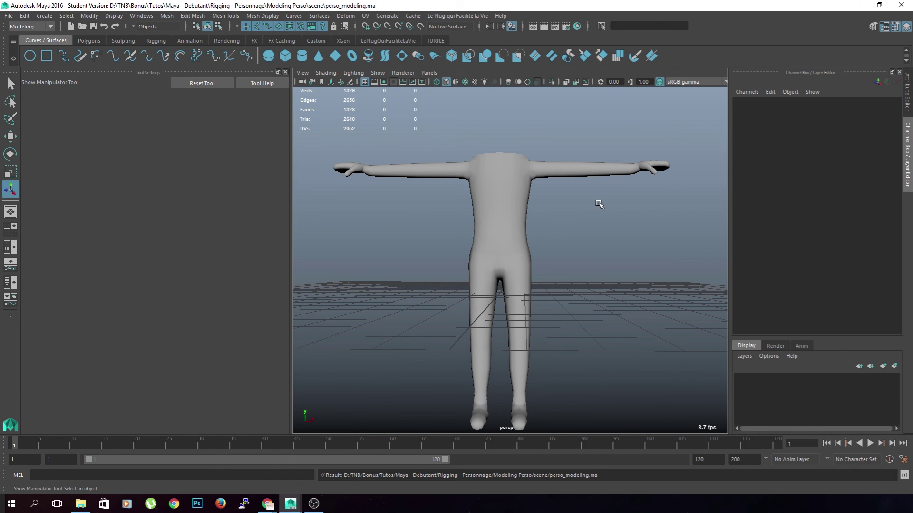
mouse_move(599, 204)
left_mouse_down("alt")
mouse_move(493, 301)
mouse_move(600, 220)
left_mouse_up("alt")
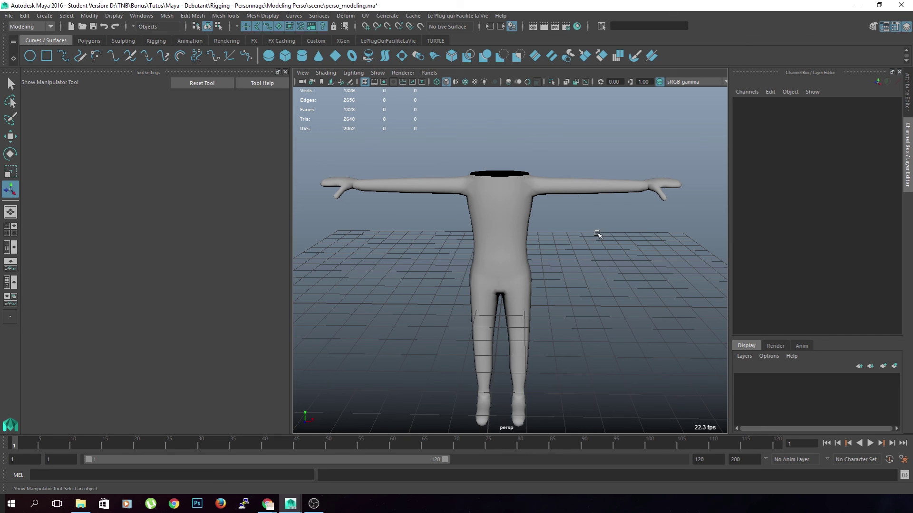
left_click(500, 216)
mouse_move(447, 198)
left_mouse_down("alt")
mouse_move(460, 277)
mouse_move(453, 199)
left_mouse_up("alt")
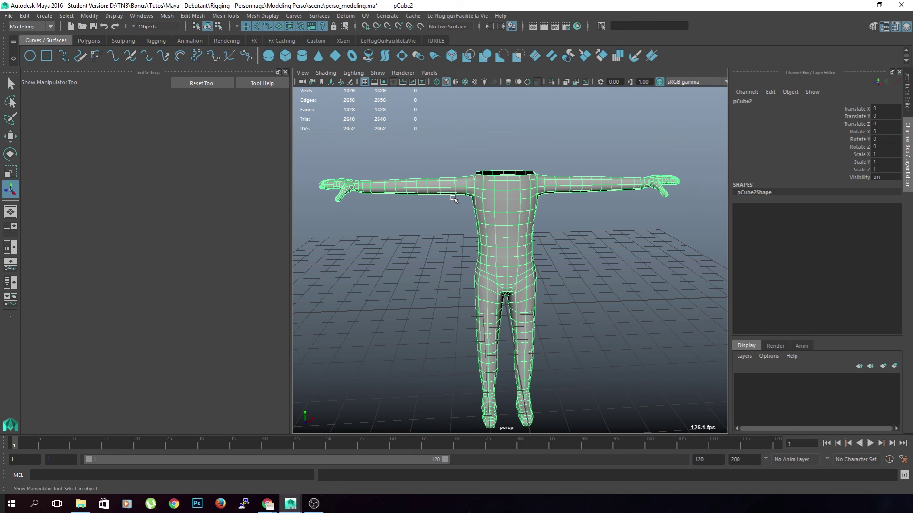
scroll(454, 199, "up", 10)
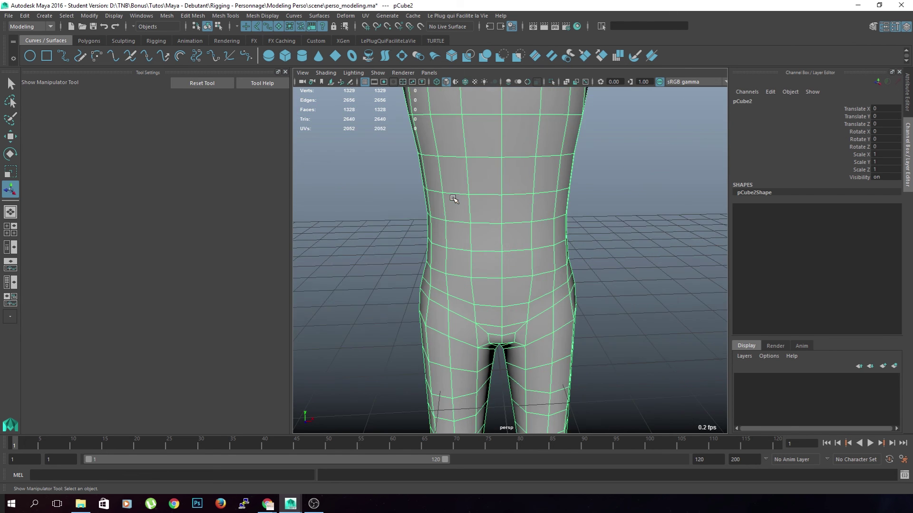
Examine the body's edge flow around the chest, the shoulder-to-arm junction and the torso from several angles.
left_click_drag(509, 195, 488, 260, "alt")
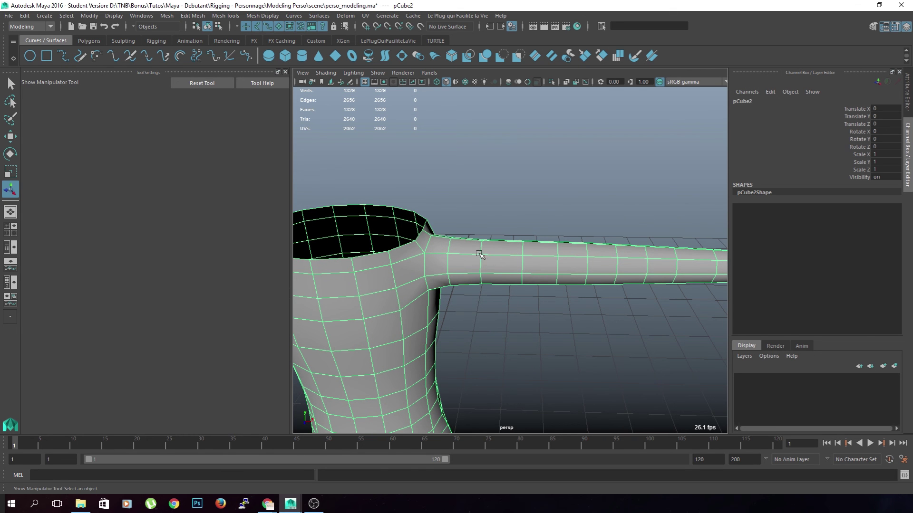
left_click_drag(460, 327, 497, 320, "alt")
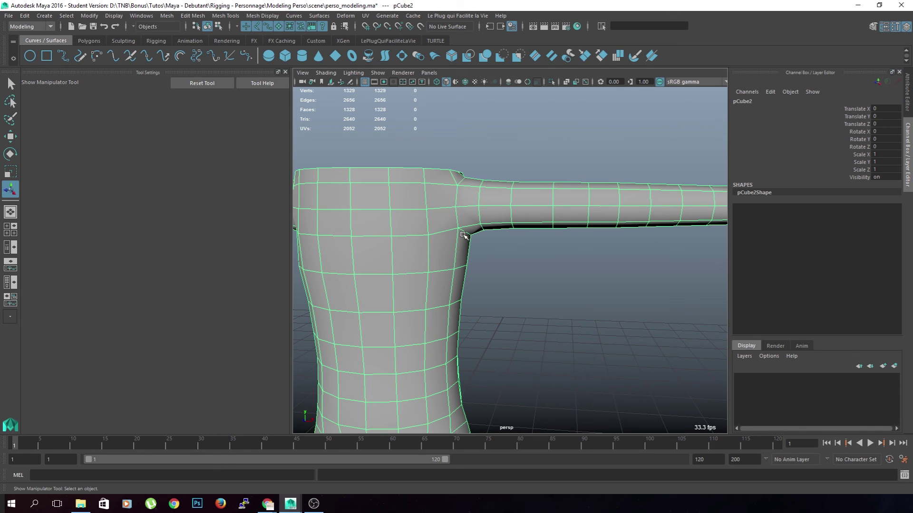
scroll(484, 339, "down", 3)
middle_click_drag(478, 350, 495, 230, "alt")
mouse_move(487, 307)
left_mouse_down("alt")
mouse_move(497, 297)
mouse_move(497, 310)
left_mouse_up("alt")
middle_click_drag(549, 247, 513, 321, "alt")
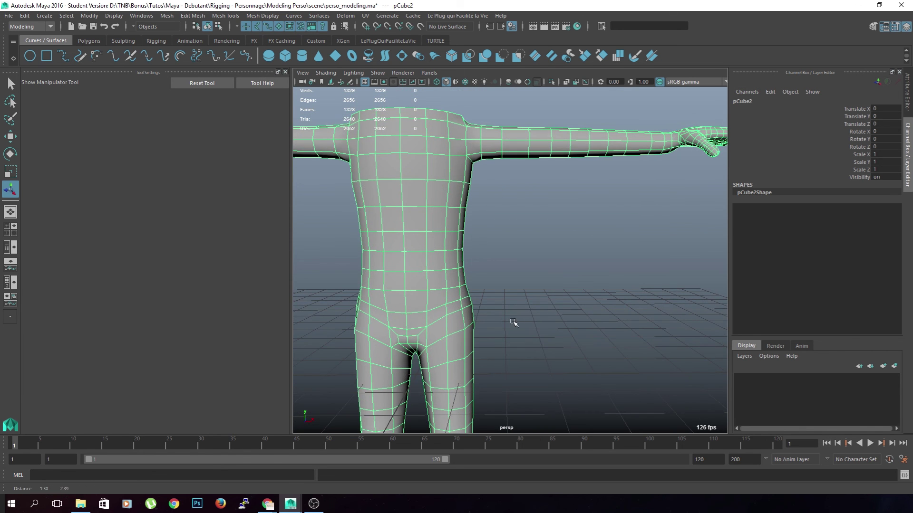
middle_click_drag(530, 286, 548, 269, "alt")
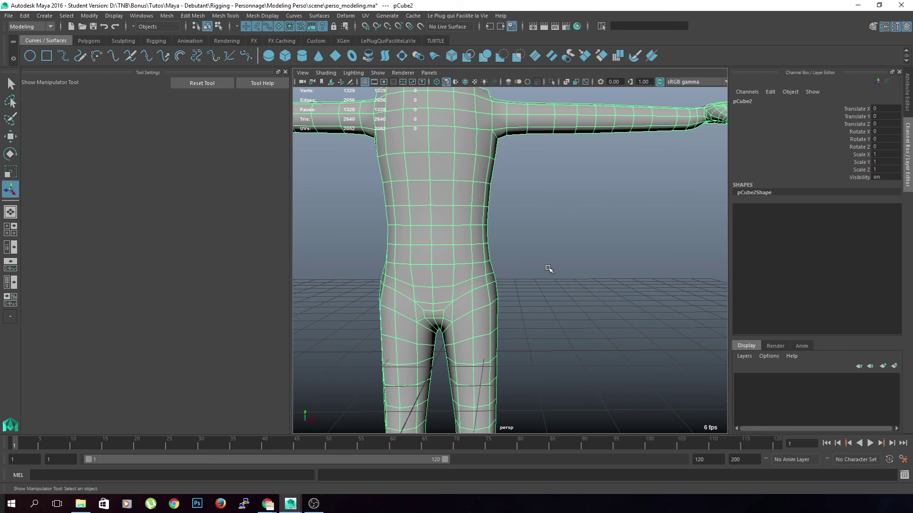
scroll(548, 269, "up", 3)
middle_click_drag(489, 138, 543, 257, "alt")
left_click_drag(543, 257, 509, 270, "alt")
scroll(509, 270, "up", 3)
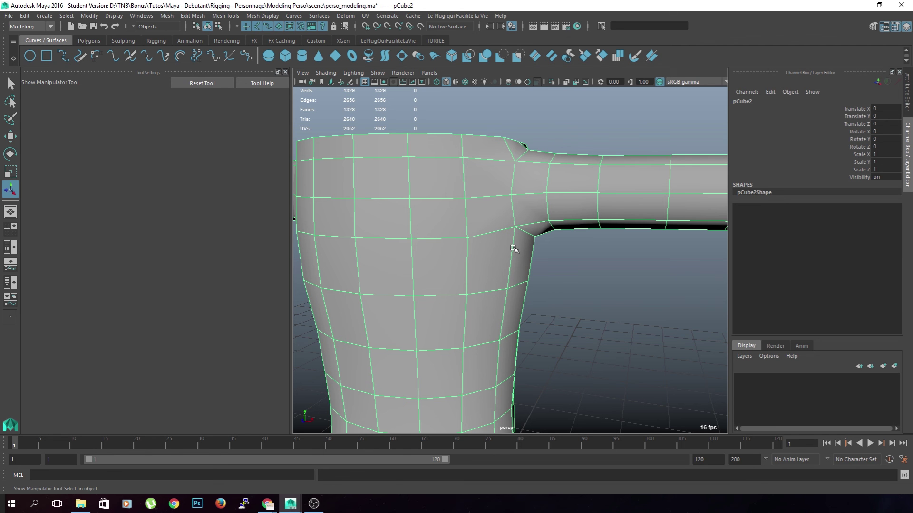
scroll(513, 248, "down", 3)
left_click_drag(502, 303, 497, 318, "alt")
middle_click_drag(499, 326, 468, 338, "alt")
mouse_move(500, 325)
left_mouse_down("alt")
mouse_move(480, 373)
mouse_move(477, 336)
mouse_move(493, 322)
left_mouse_up("alt")
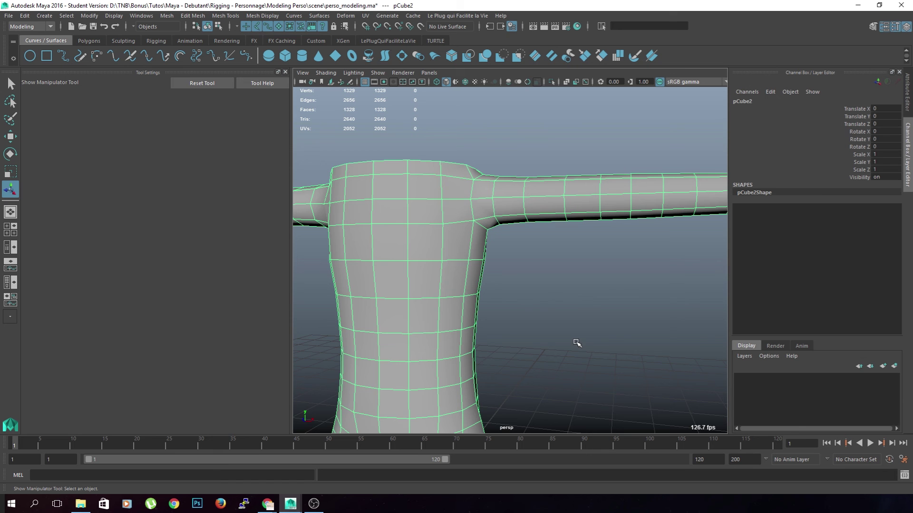
left_click_drag(529, 327, 543, 324, "alt")
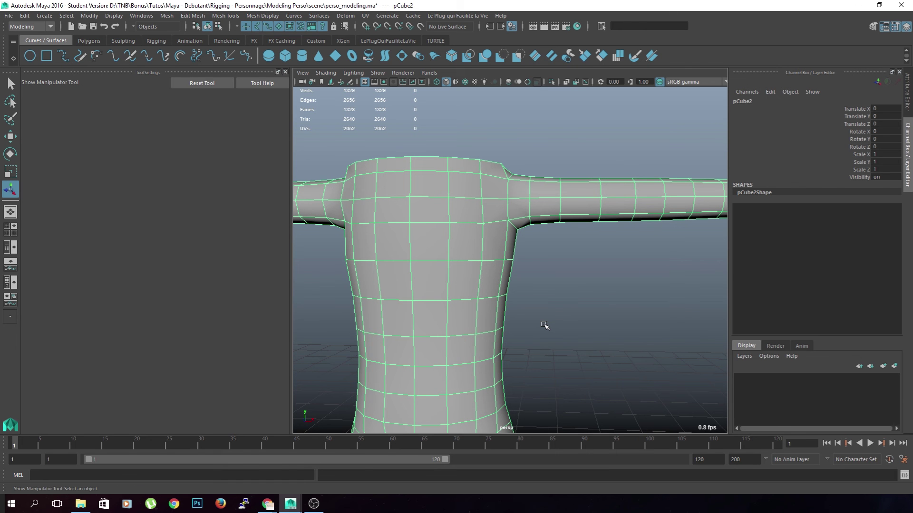
Inspect the wireframe of the hips and crotch, then the whole mirrored body including hands, legs and feet.
middle_click_drag(525, 329, 544, 196, "alt")
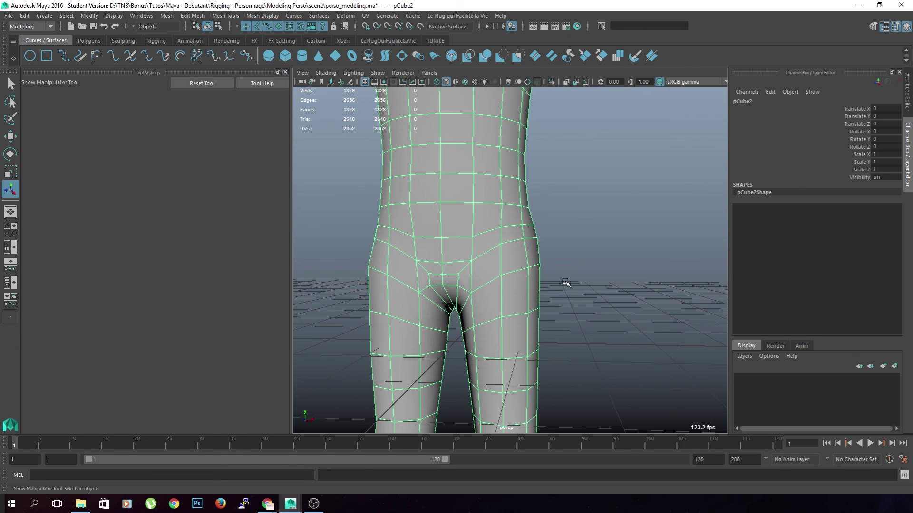
middle_click_drag(552, 290, 481, 375, "alt")
left_click_drag(481, 375, 482, 258, "alt")
key("f")
scroll(493, 233, "up", 5)
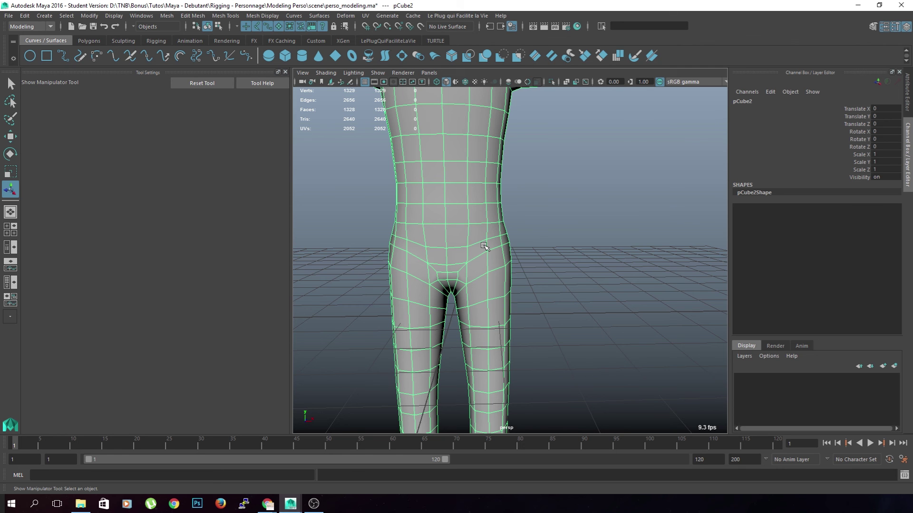
scroll(546, 237, "down", 4)
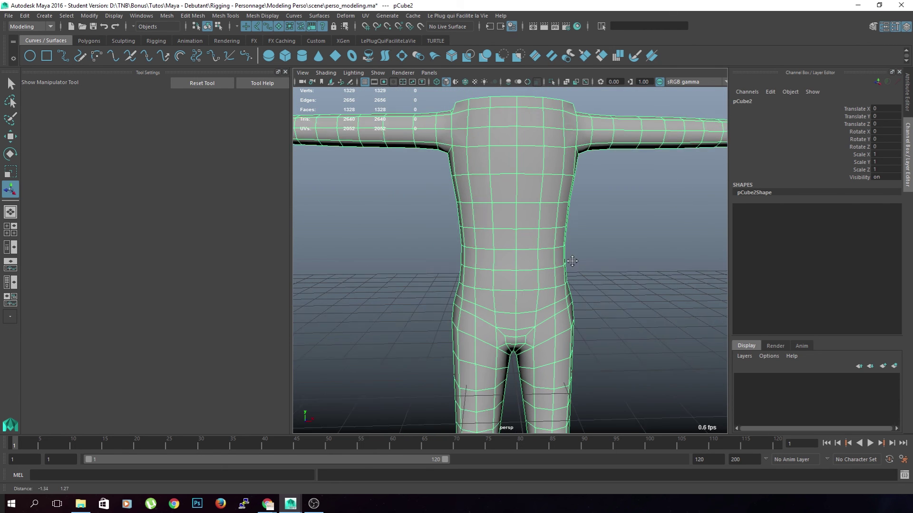
left_click_drag(605, 267, 590, 271, "alt")
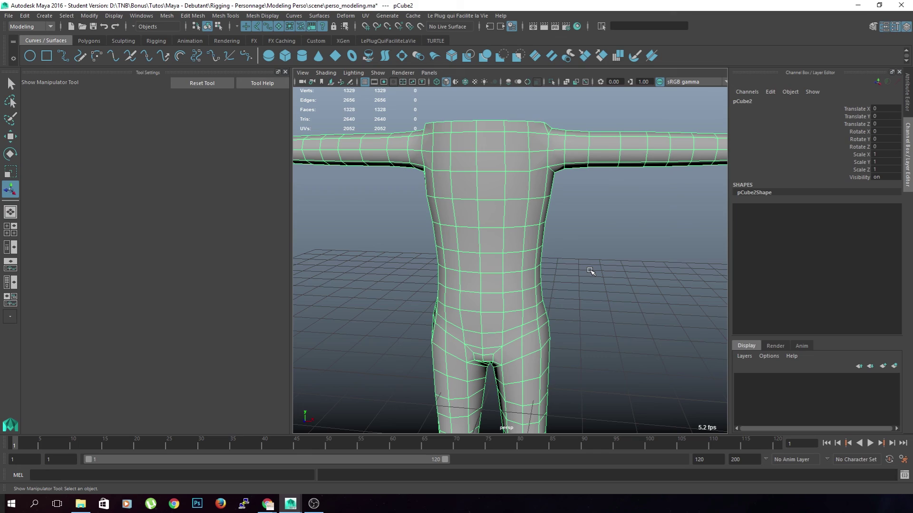
left_click_drag(593, 271, 548, 293, "alt")
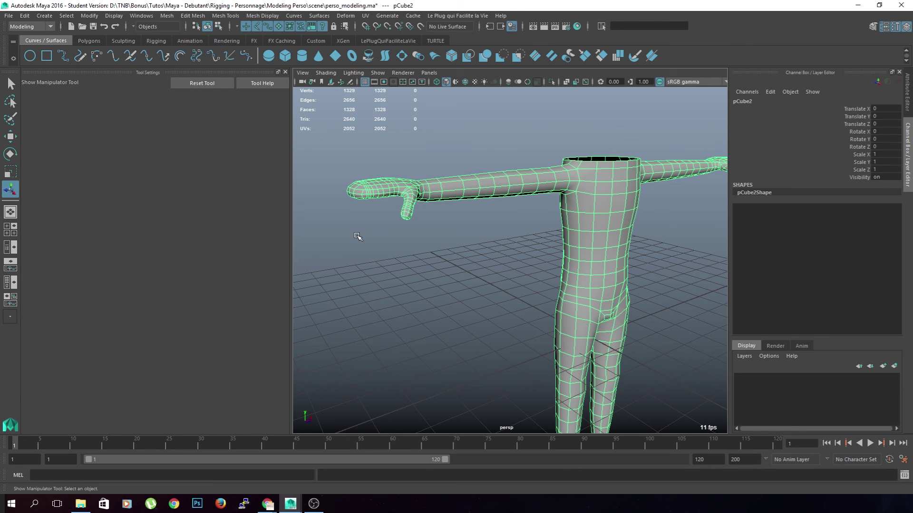
middle_click_drag(412, 350, 381, 232, "alt")
left_click_drag(538, 288, 442, 316, "alt")
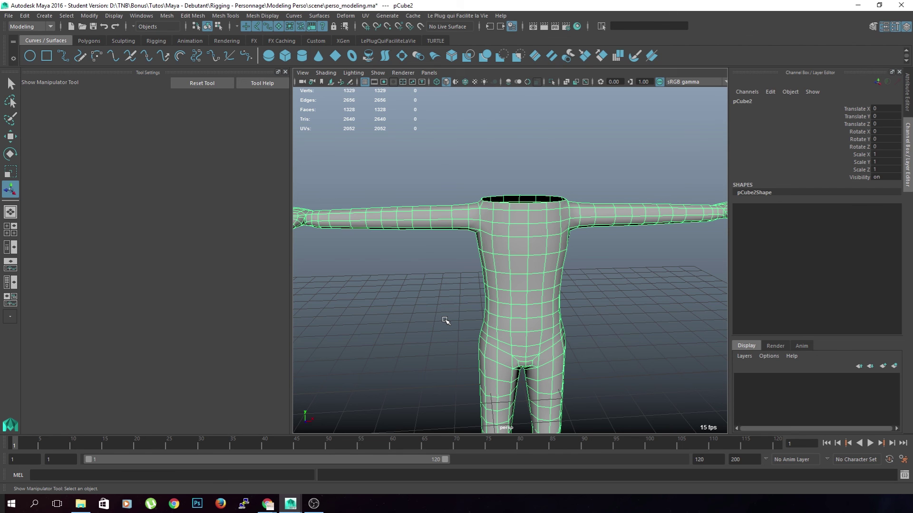
left_click_drag(444, 321, 434, 302, "alt")
middle_click_drag(465, 286, 500, 141, "alt")
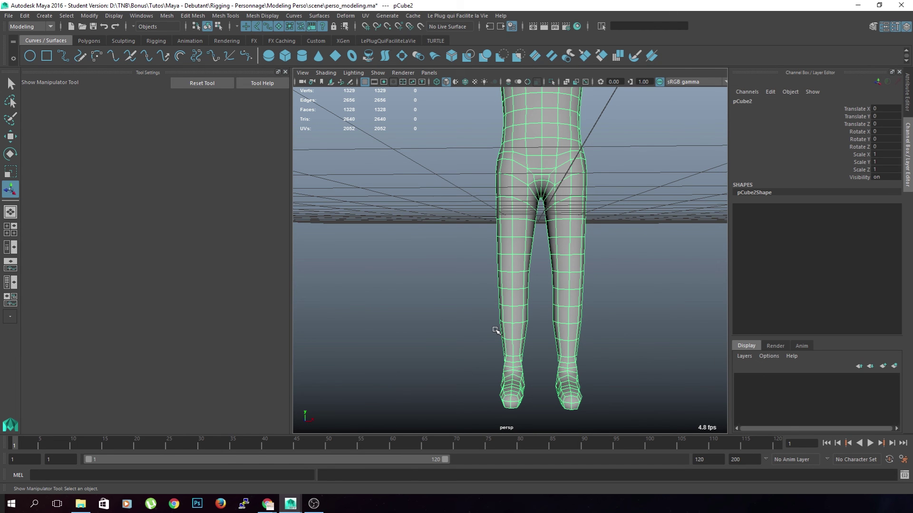
left_click_drag(559, 336, 591, 365, "alt")
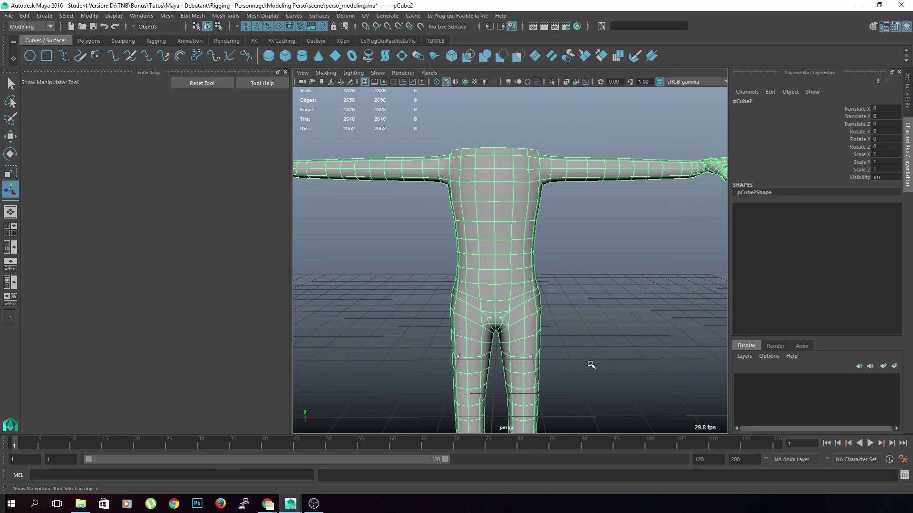
left_click_drag(590, 364, 623, 355, "alt")
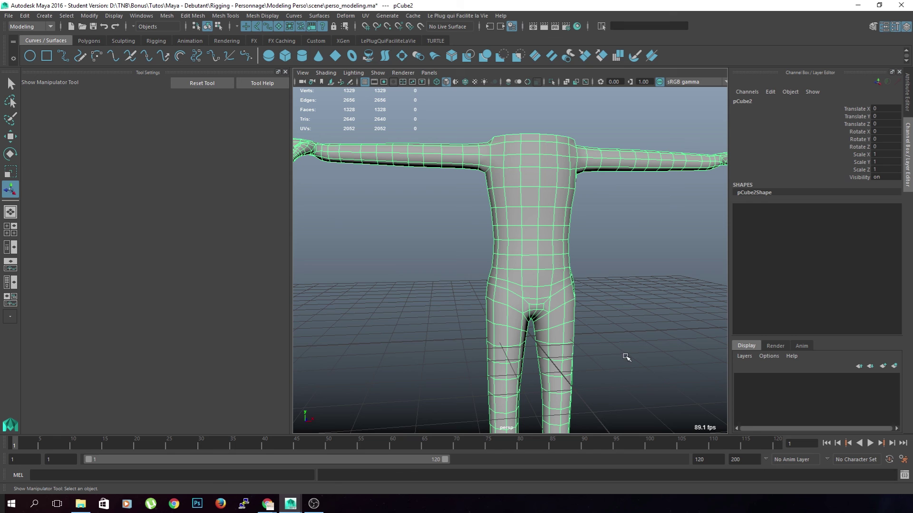